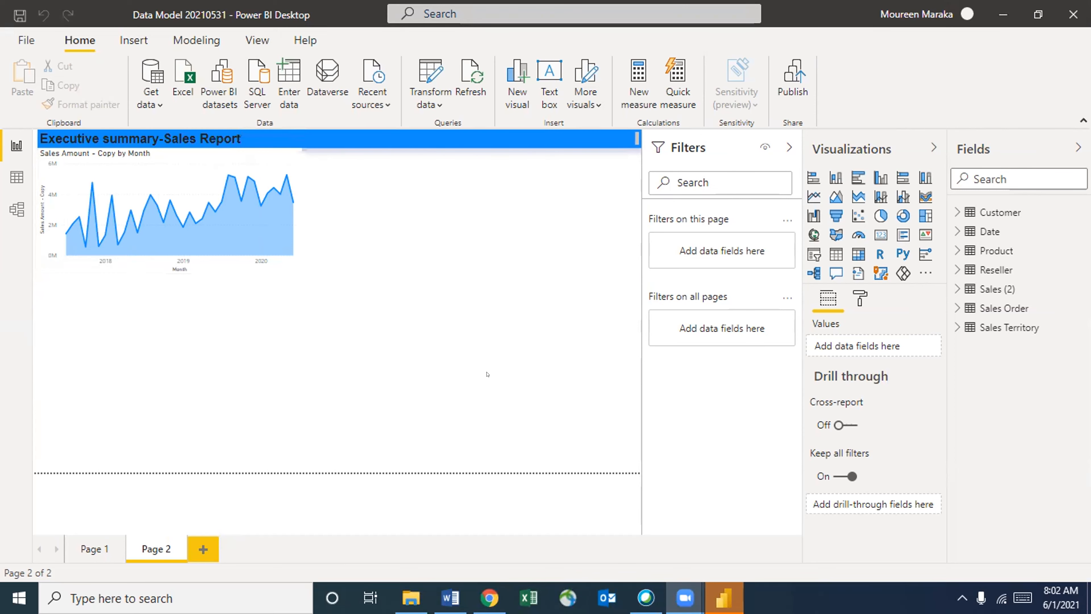
Examine the relationships between the Sales (2) and Date tables in the model diagram, then return to the report
left_click(7, 201)
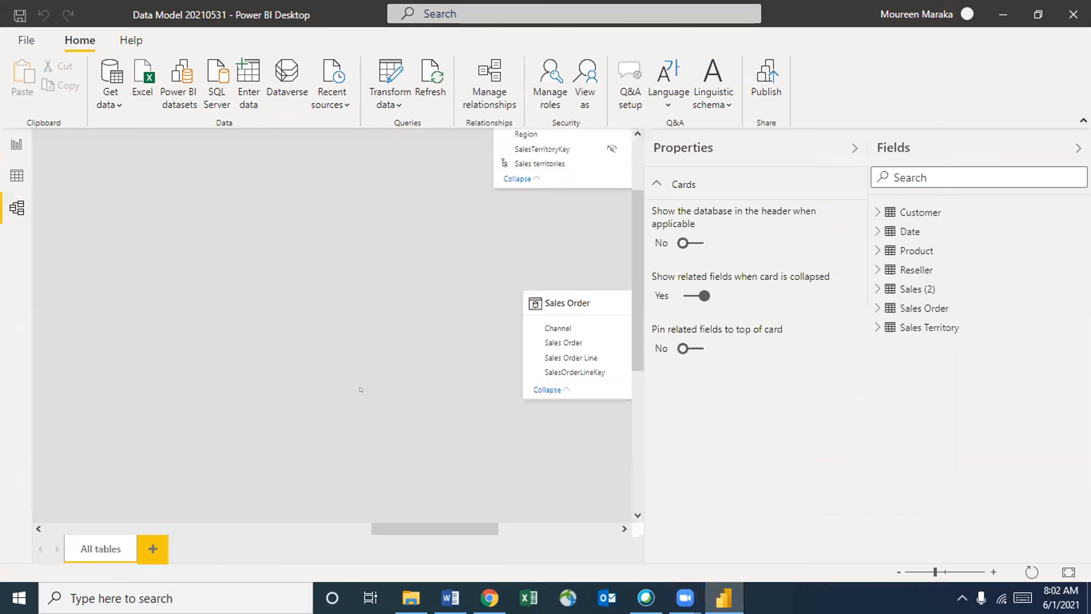
left_click_drag(446, 540, 541, 543)
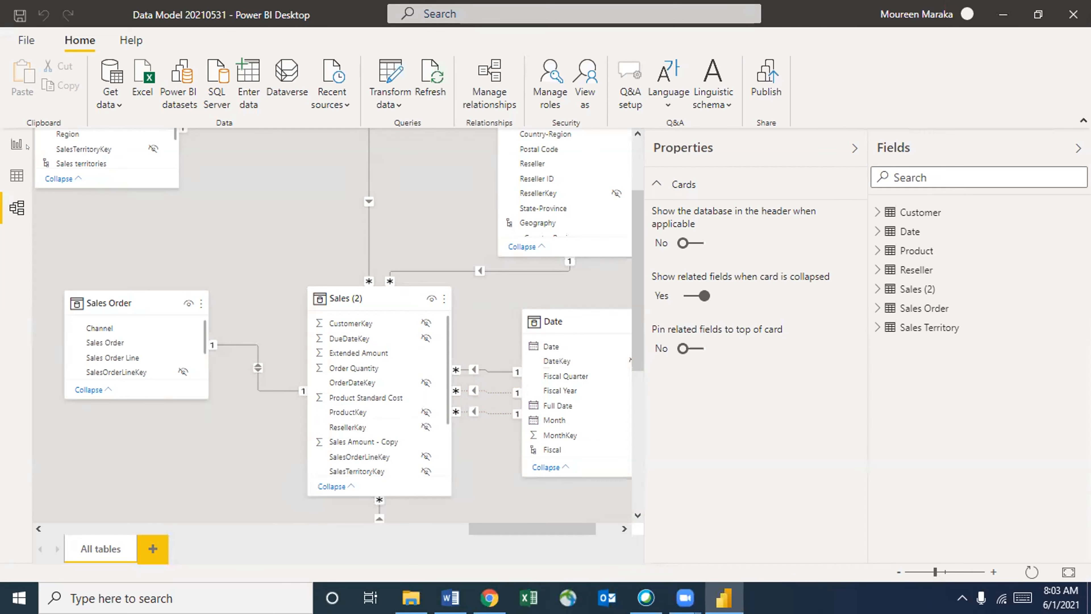
left_click(5, 146)
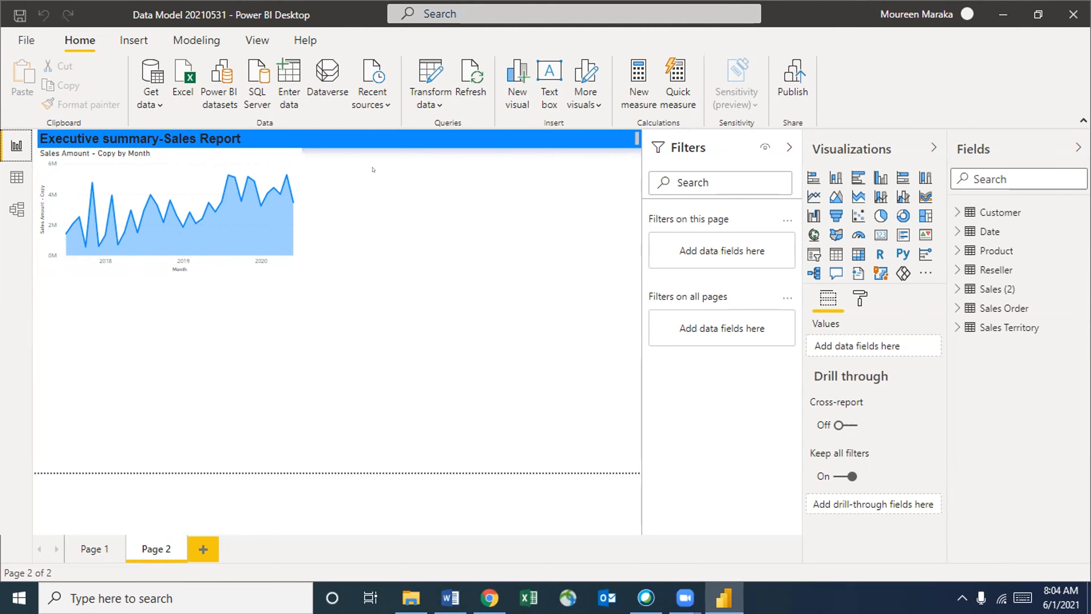
Delete the faulty Sales Amount by Due Date measure from the Sales (2) table
left_click(208, 222)
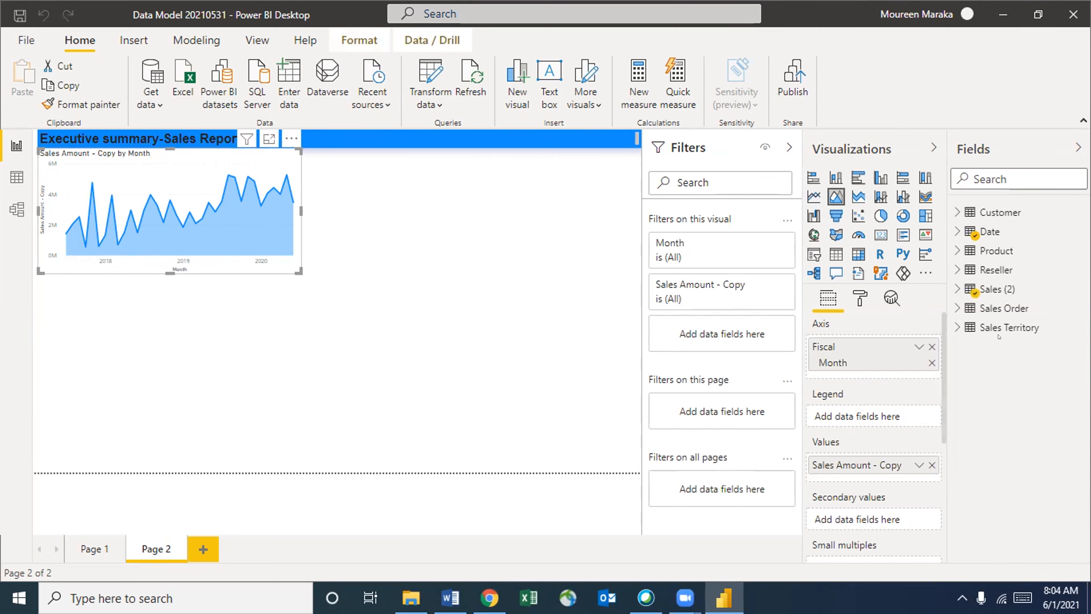
left_click(950, 287)
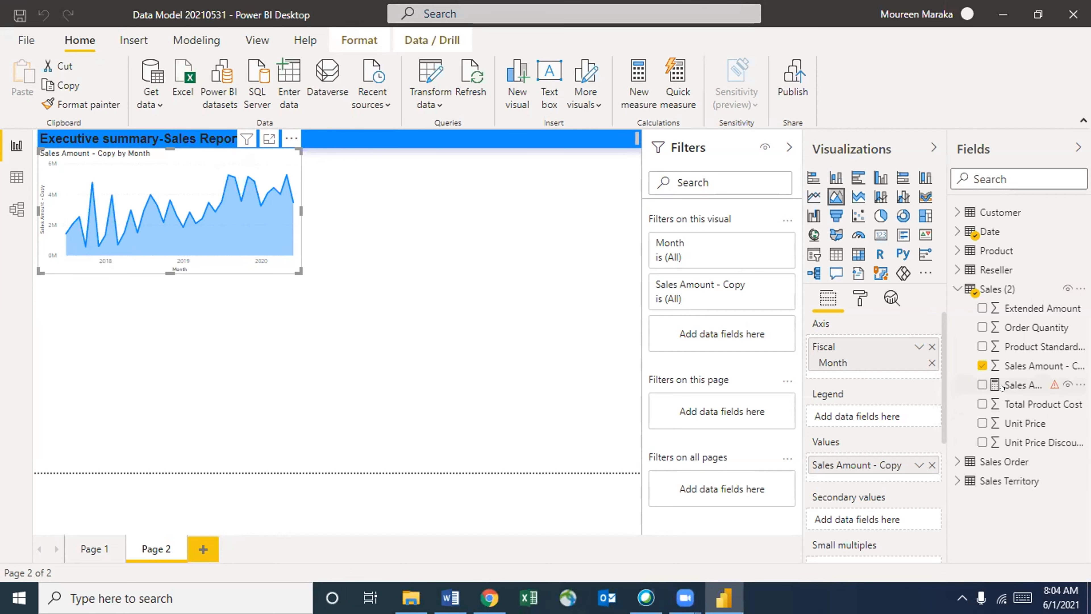
left_click(988, 377)
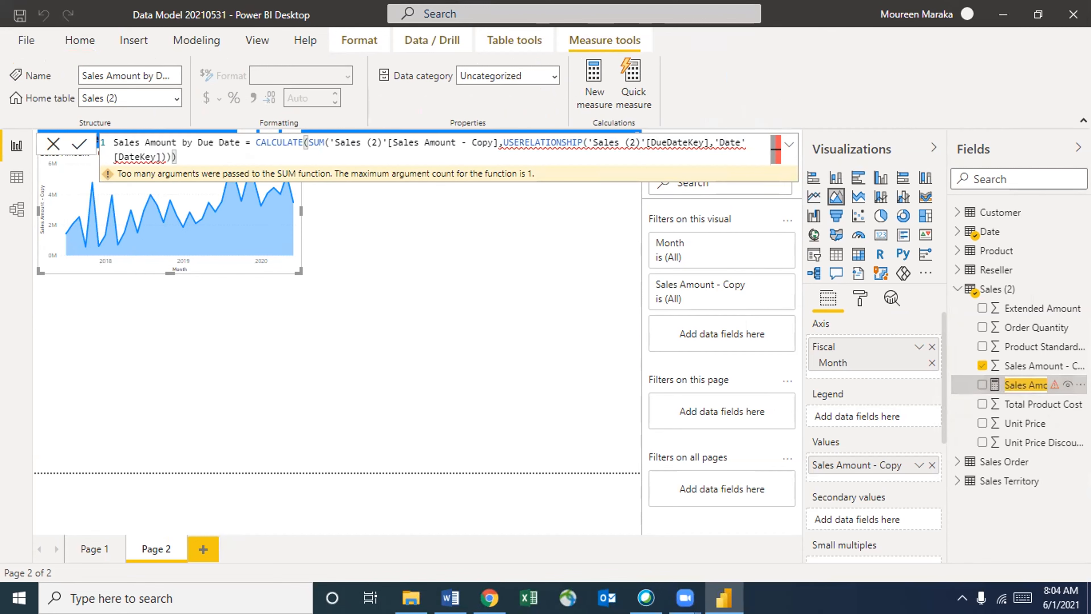
left_click(1075, 385)
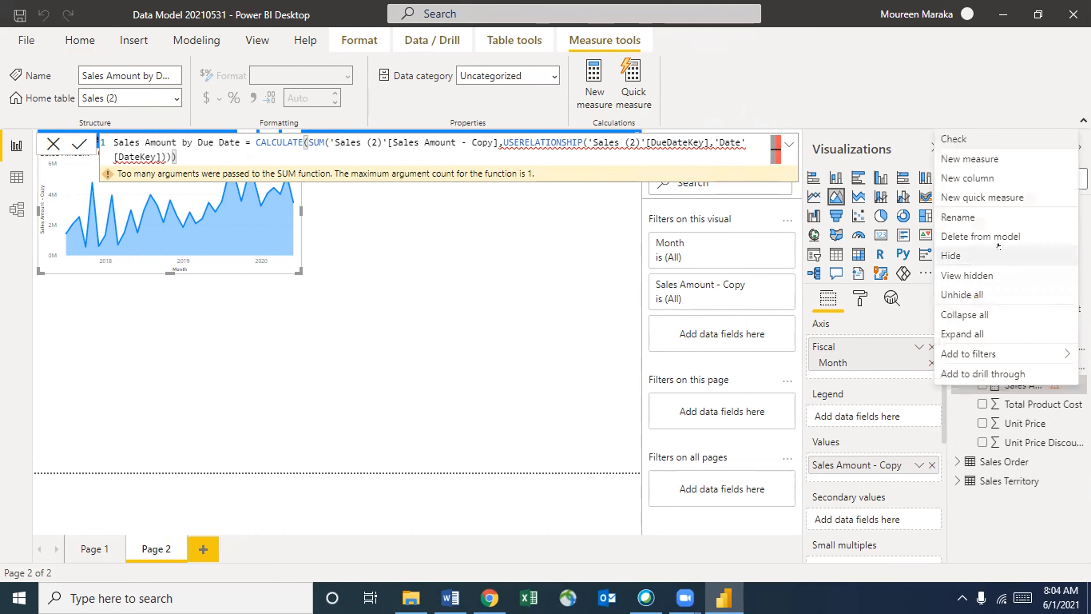
left_click(997, 235)
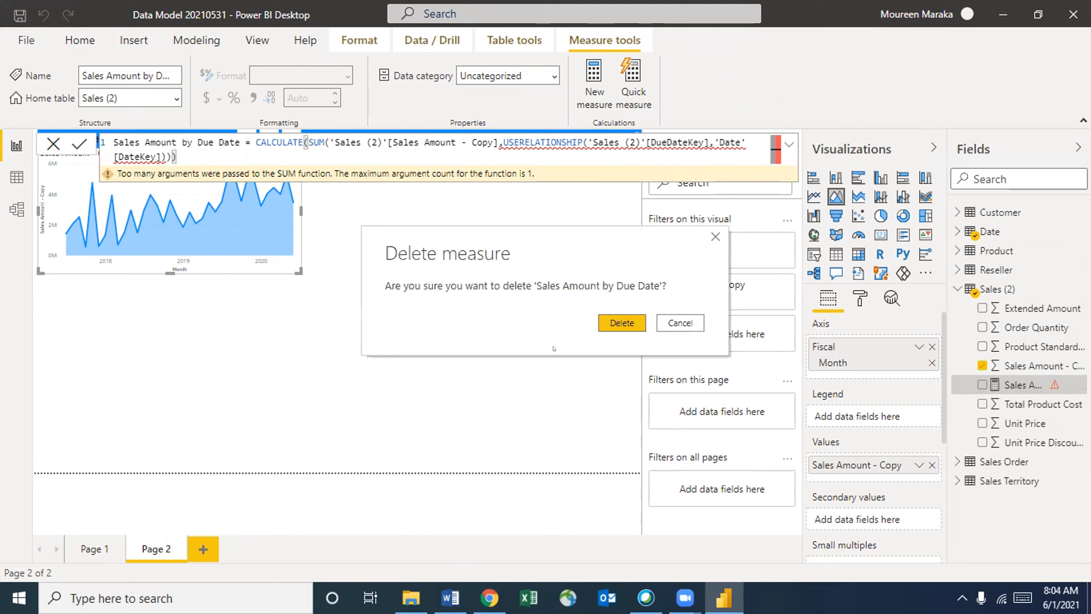
left_click(605, 323)
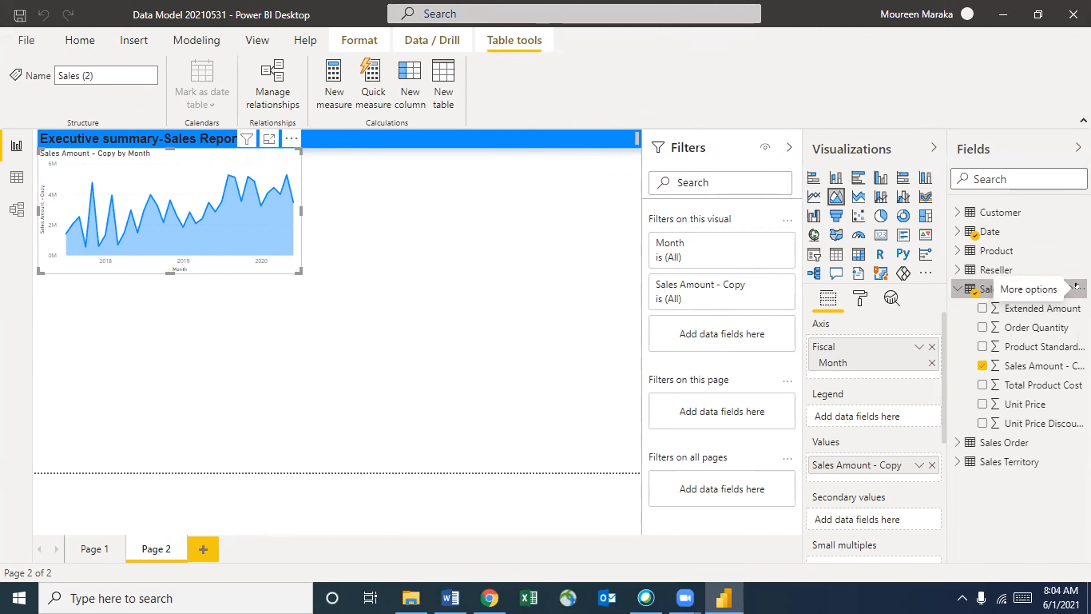
Deselect the area chart and switch from the report to the table data view
left_click(1076, 285)
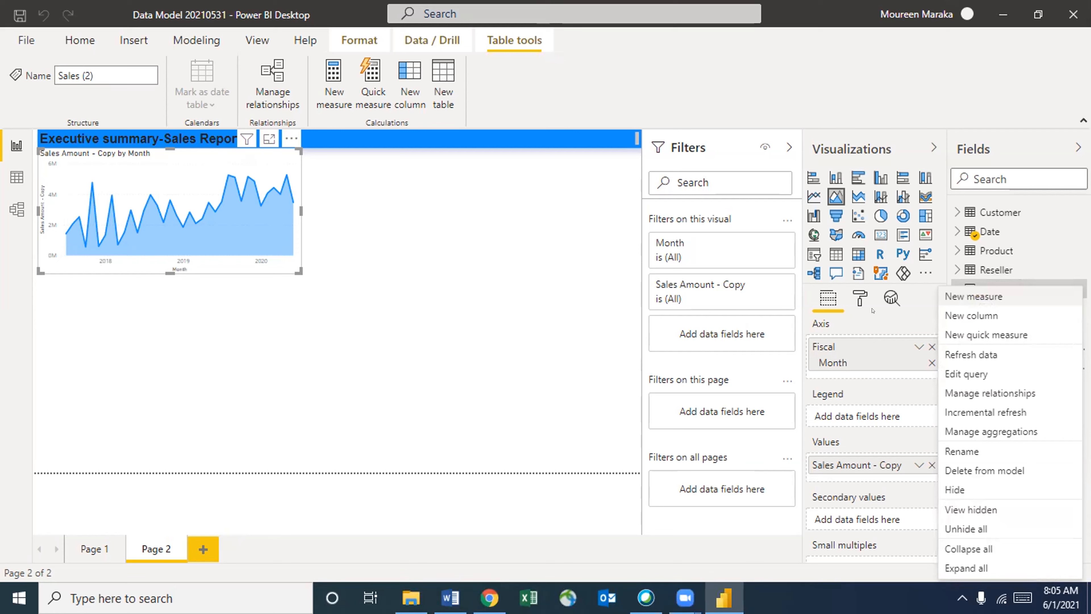
left_click(358, 351)
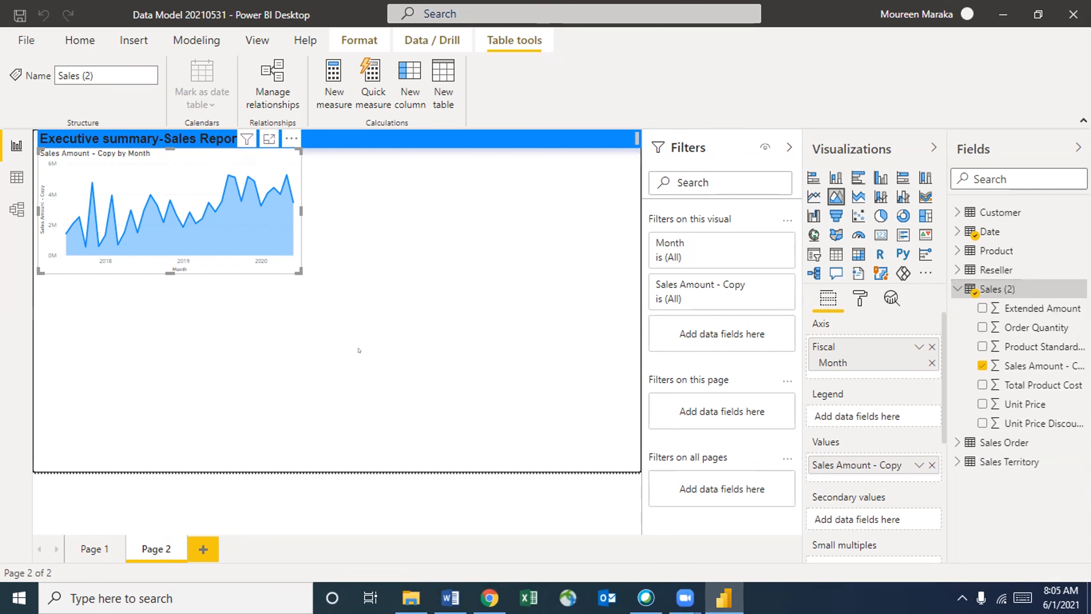
left_click(384, 271)
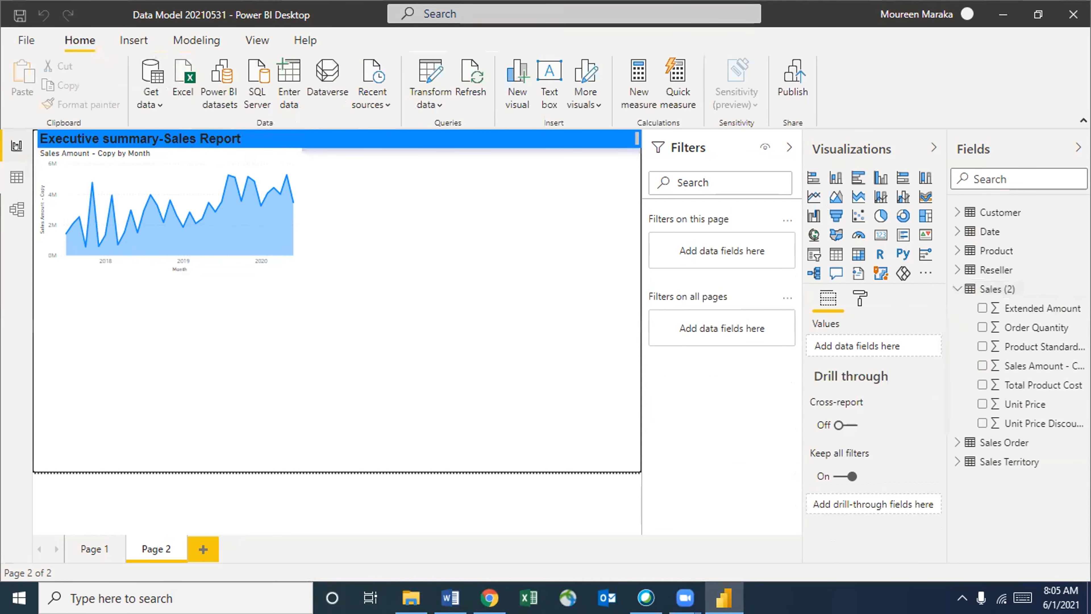
left_click(16, 177)
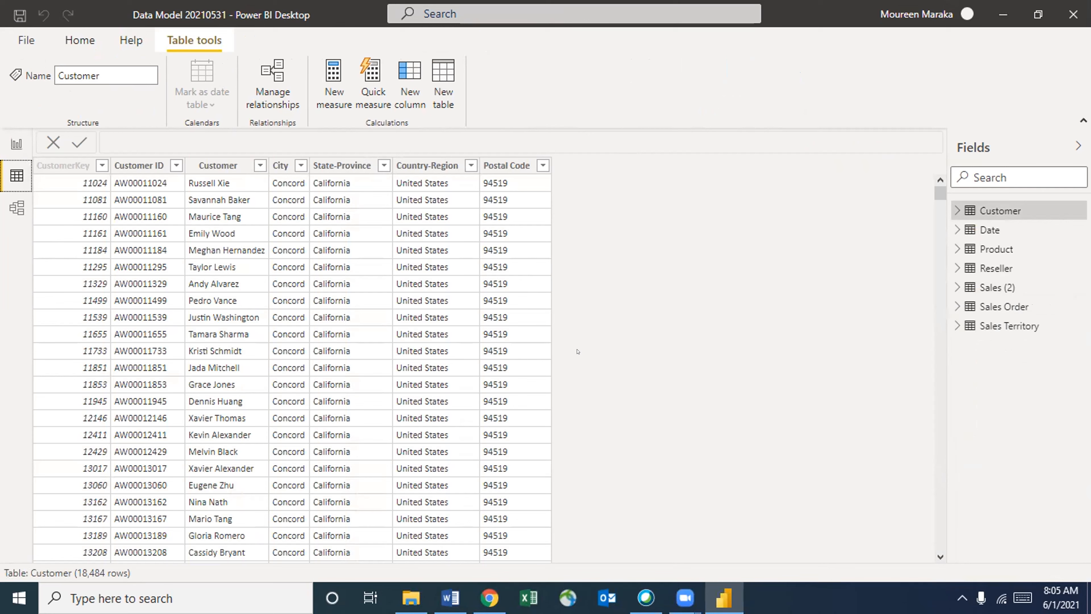
left_click(335, 98)
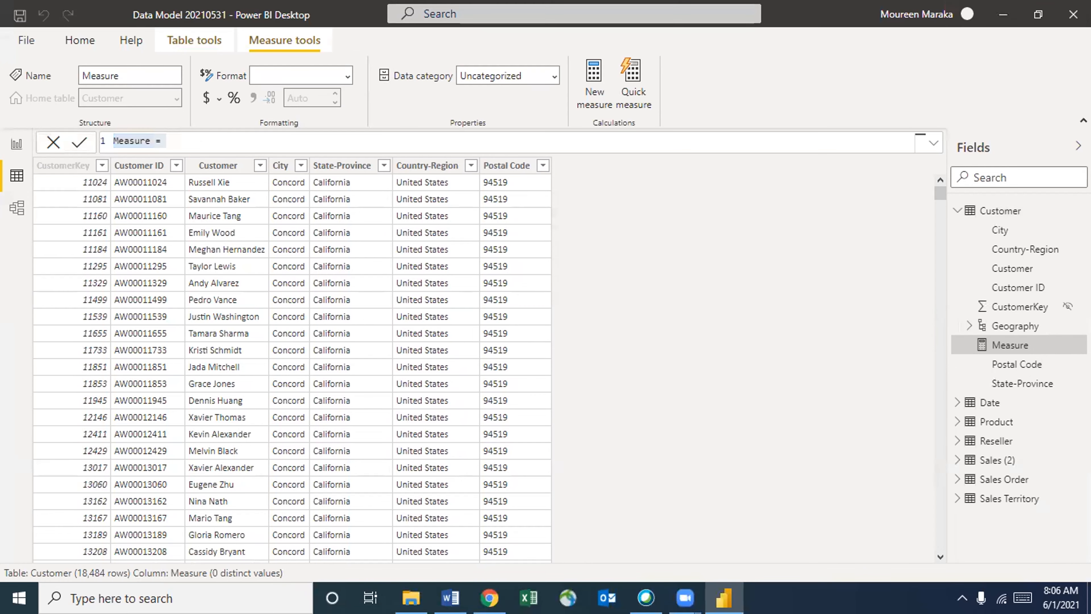
left_click(44, 143)
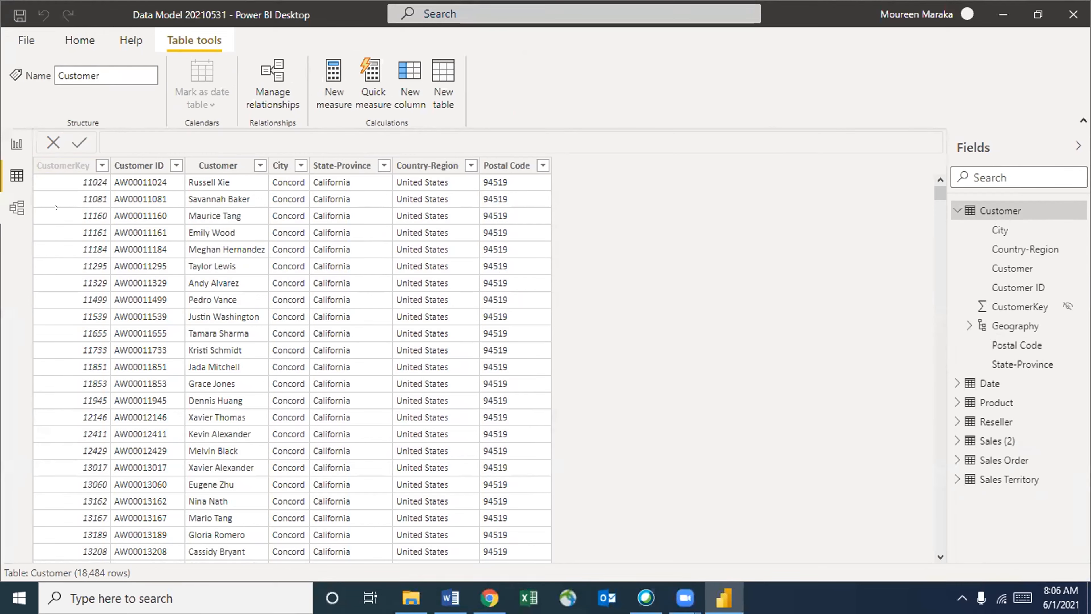
left_click(958, 210)
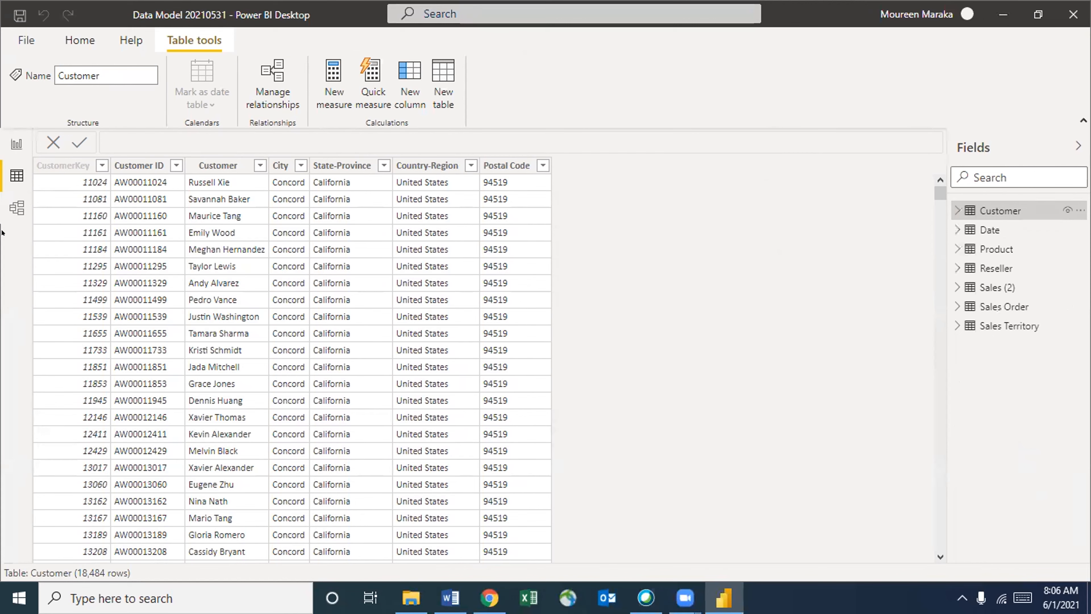
Create a new measure in the Sales (2) table and name it Sales Amount by Due Date
left_click(973, 286)
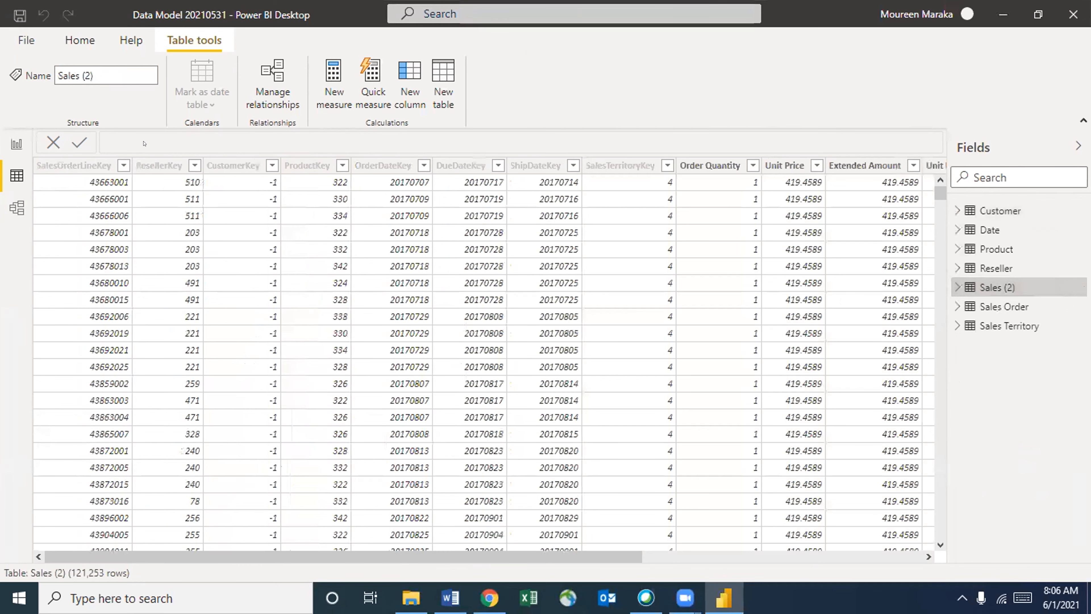
left_click(334, 92)
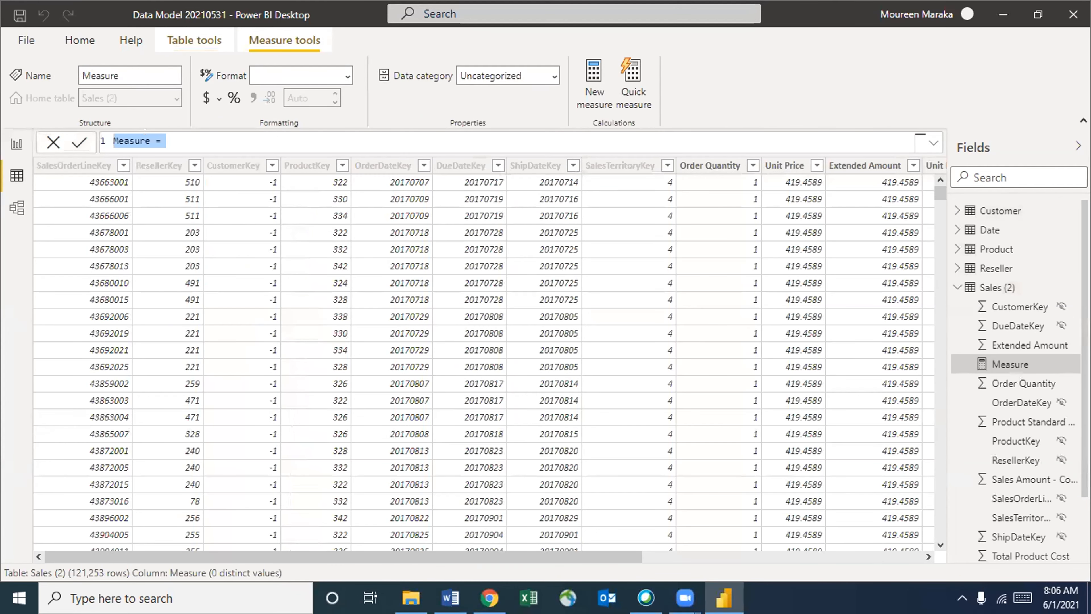
left_click_drag(150, 141, 113, 141)
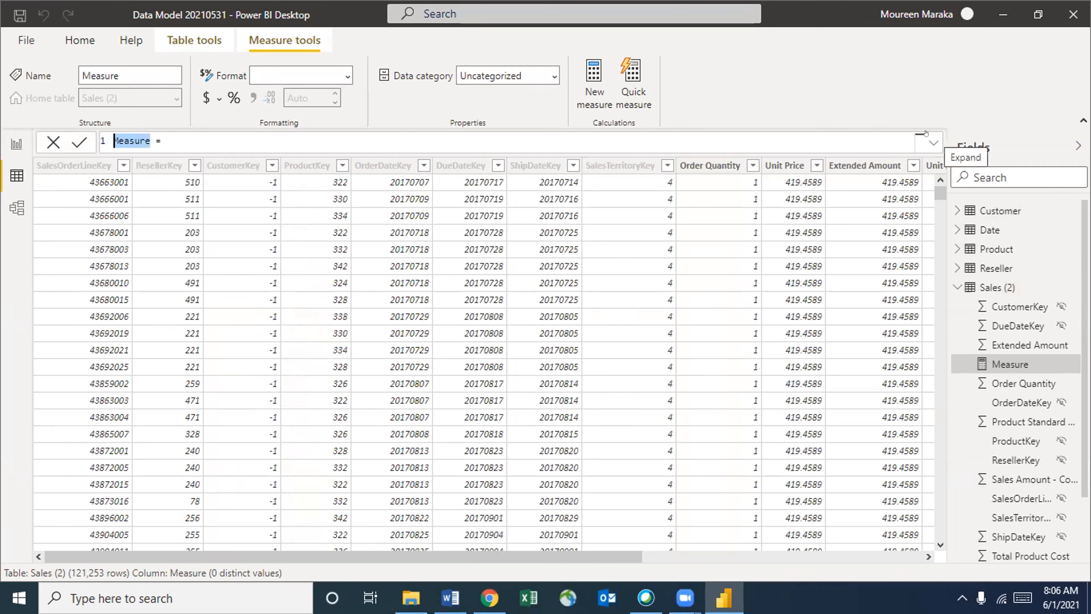
type("Sales")
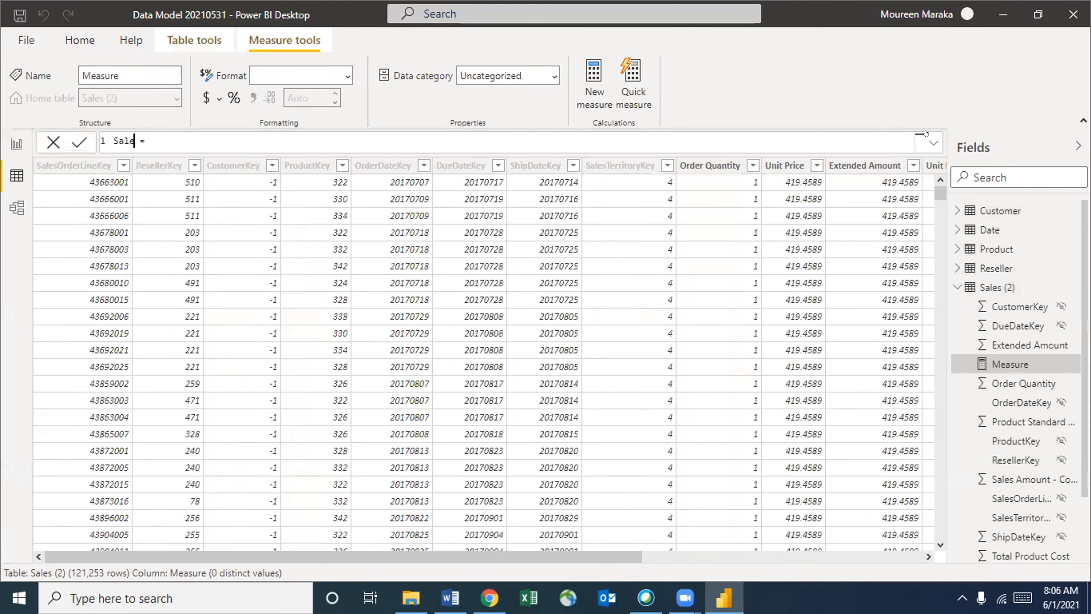
type(" Amount by Due Datw")
key("BackSpace")
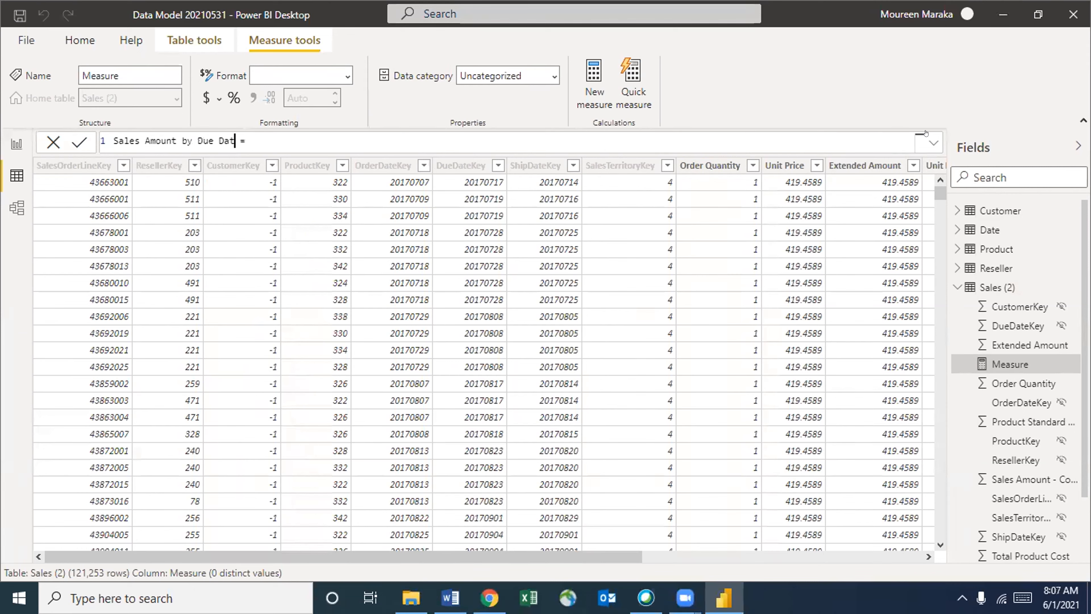
type("e")
Start the measure's formula with the CALCULATE function after the equals sign
left_click(262, 134)
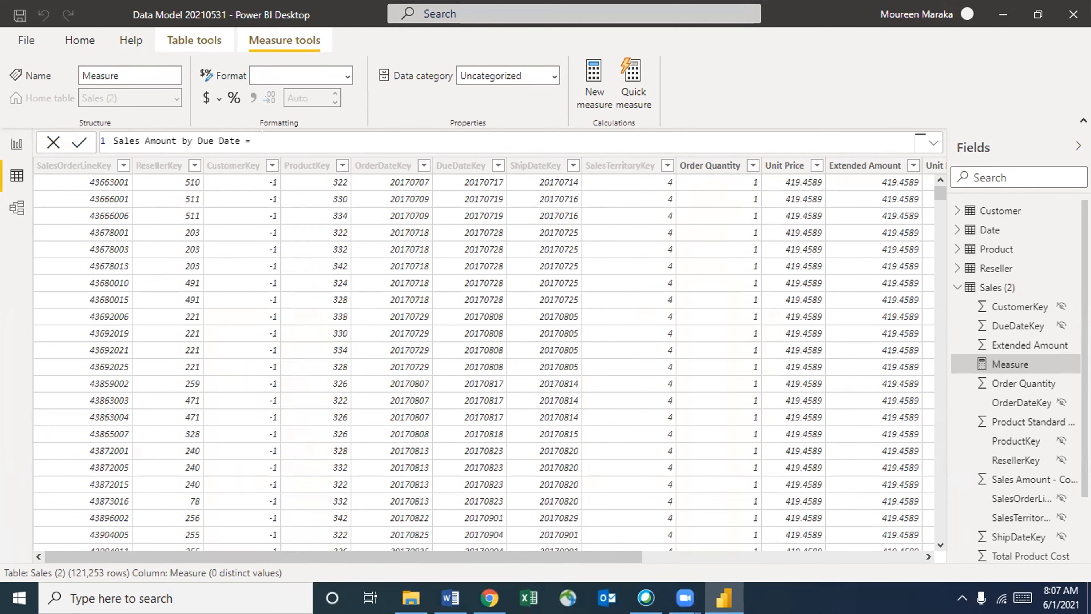
type("culcula")
type("te")
key("BackSpace")
key("BackSpace")
key("BackSpace")
key("BackSpace")
key("BackSpace")
key("BackSpace")
key("BackSpace")
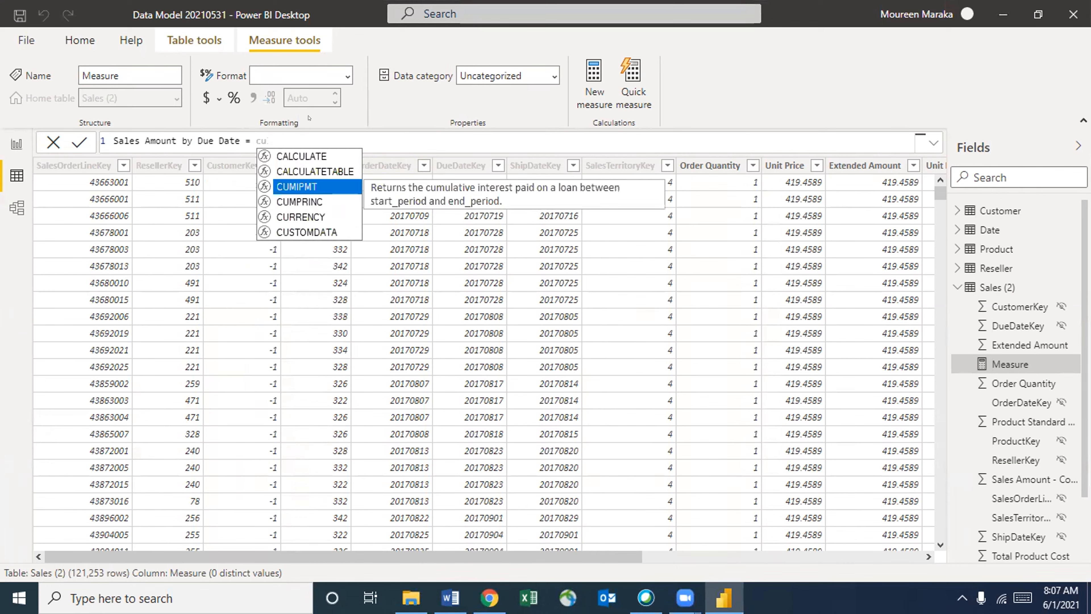
key("Up")
key("Up")
key("Tab")
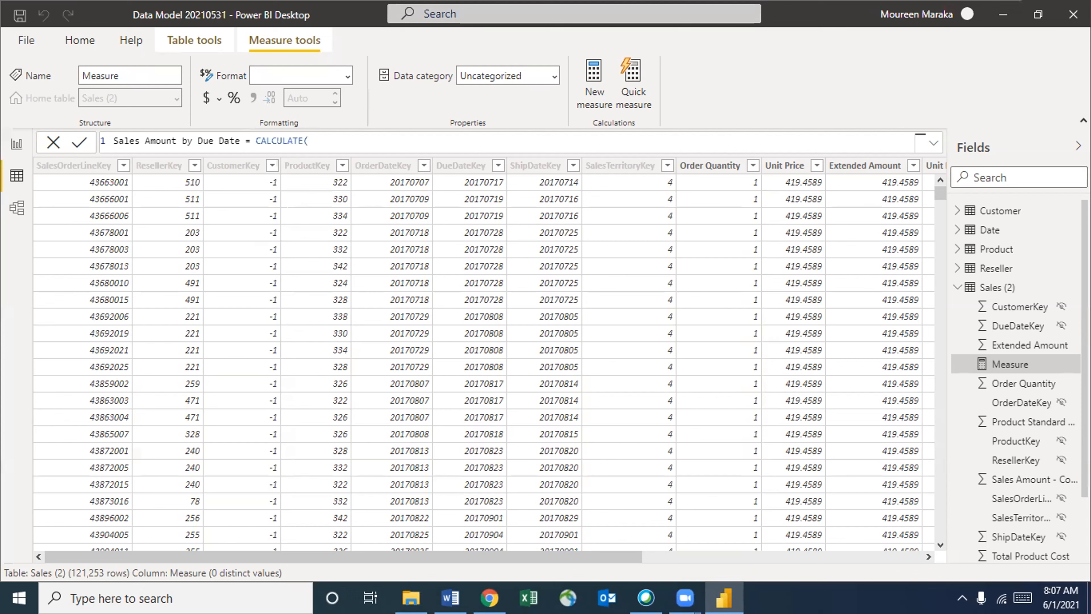
Enter SUM of 'Sales (2)'[Sales Amount - Copy] as the expression inside CALCULATE
left_click(311, 133)
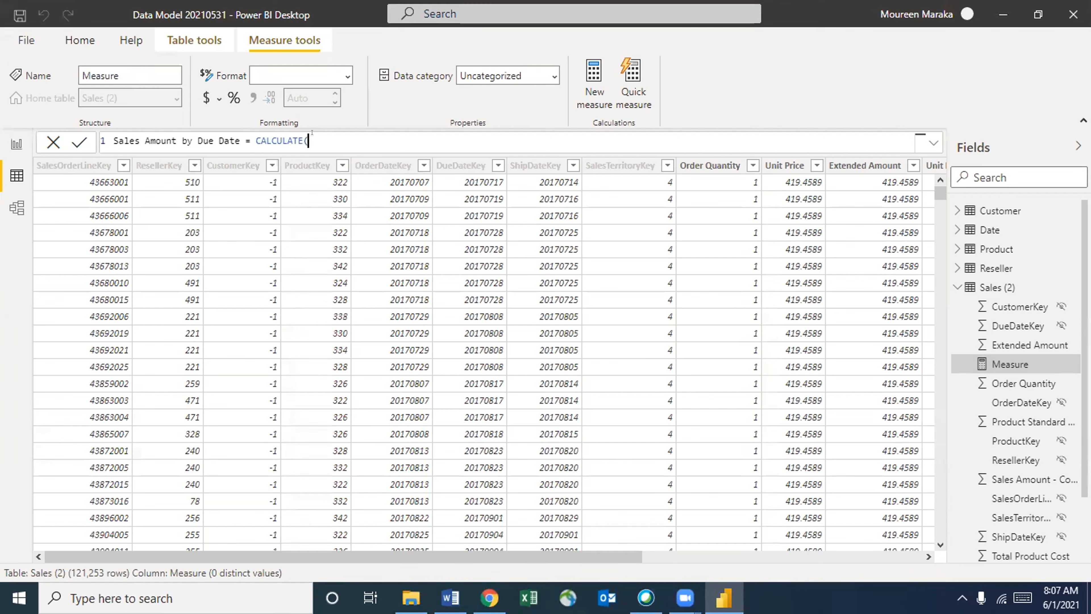
type("sum")
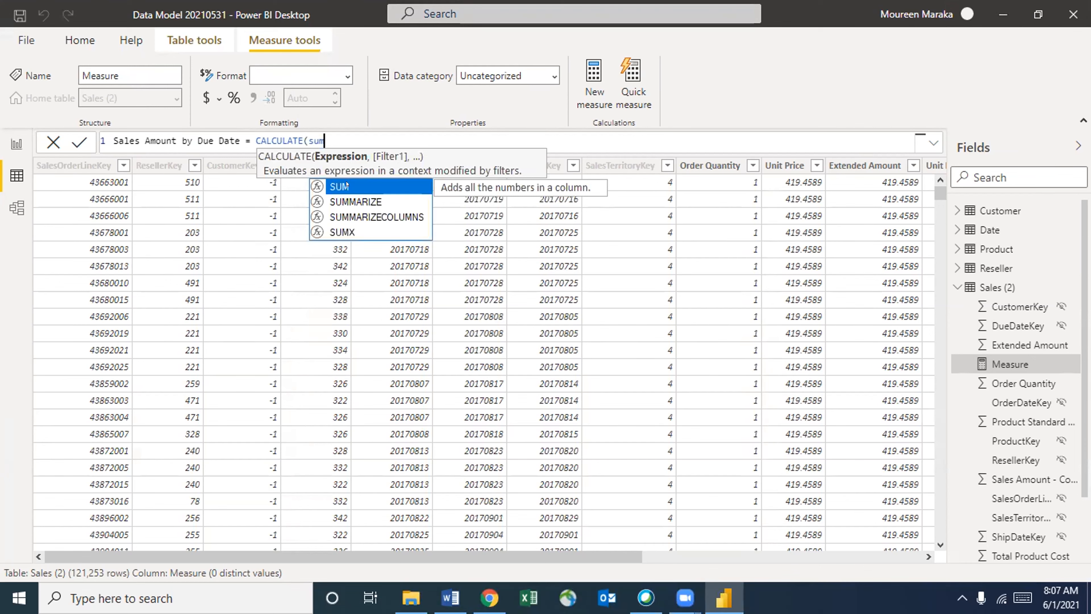
key("Tab")
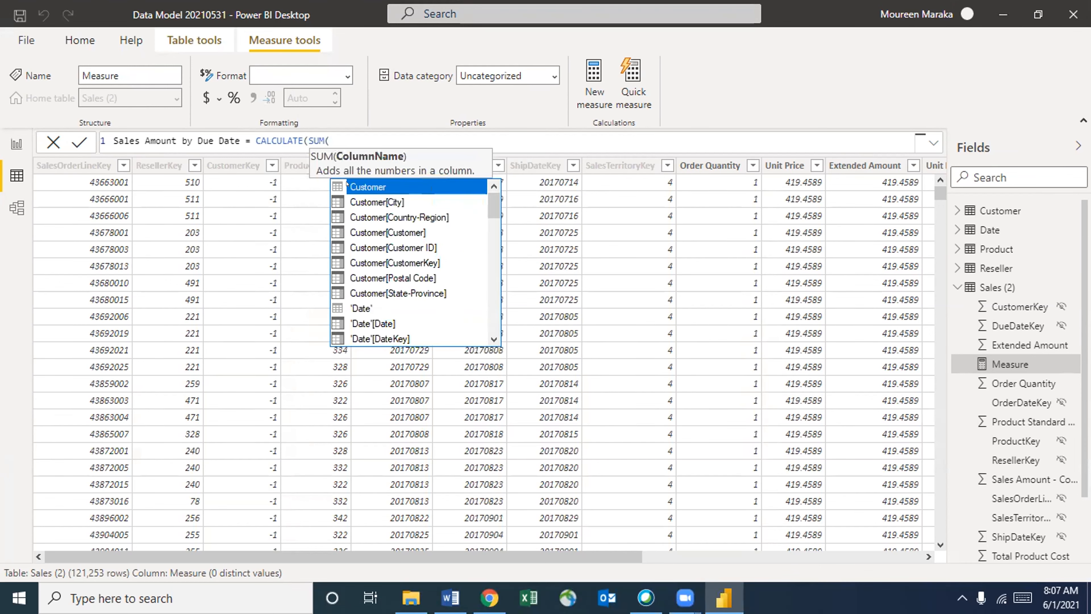
scroll(409, 283, "down", 5)
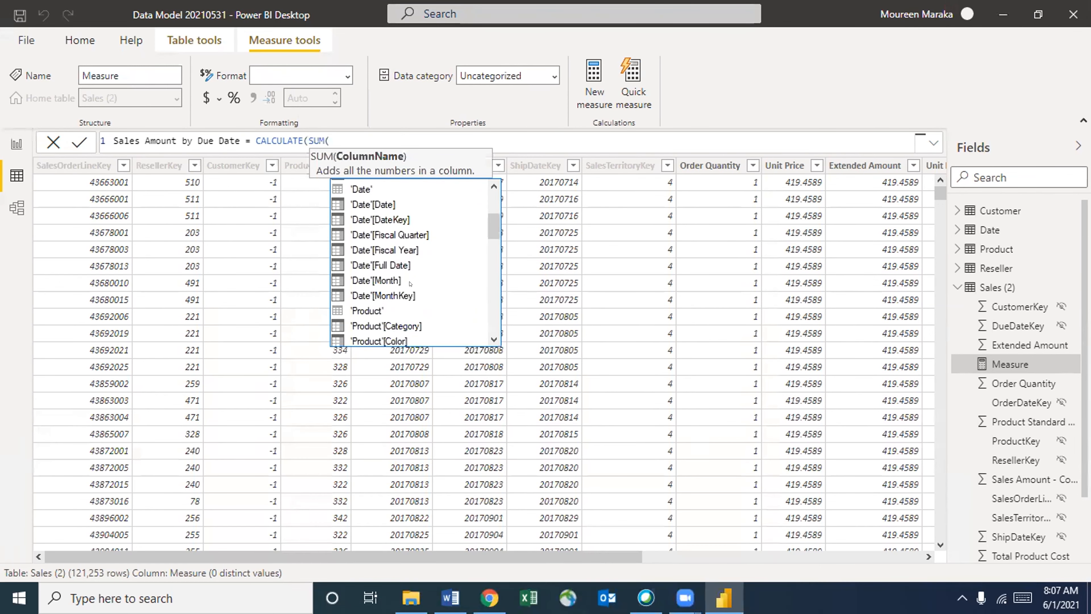
scroll(409, 282, "down", 7)
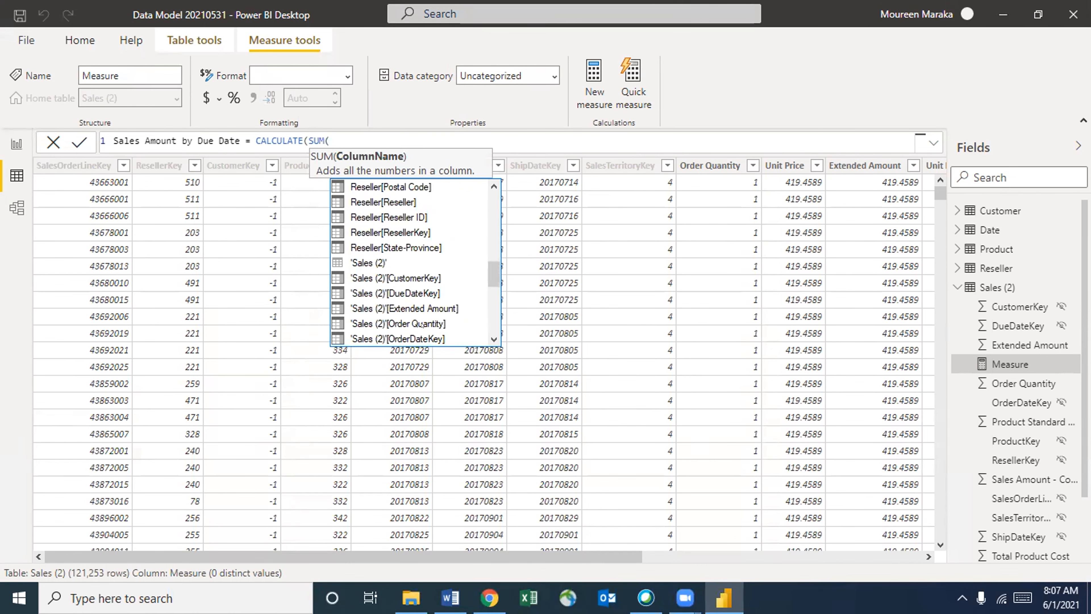
scroll(421, 324, "down", 2)
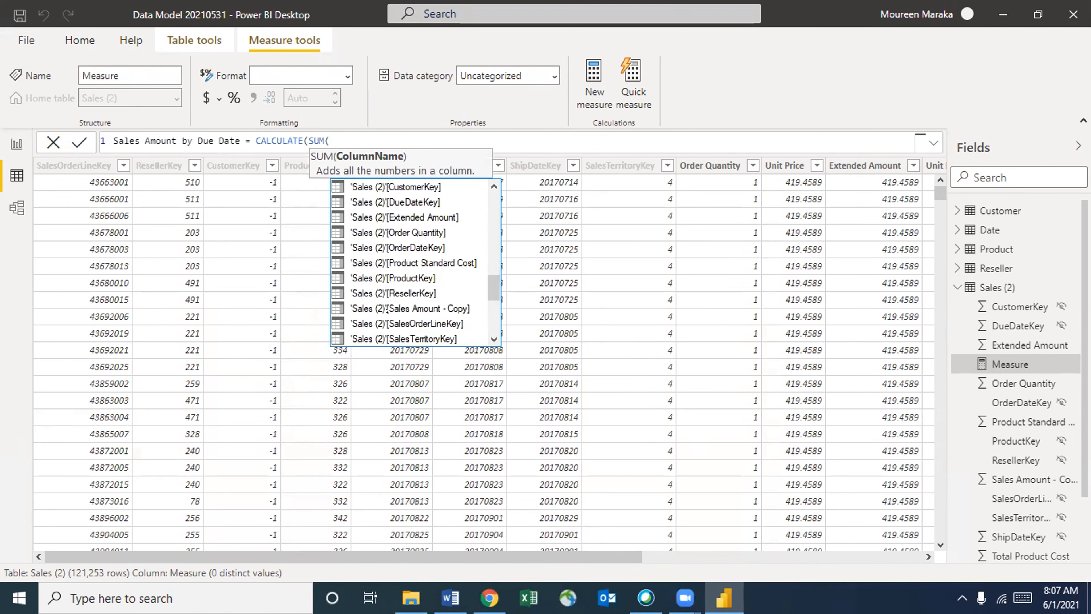
left_click(399, 308)
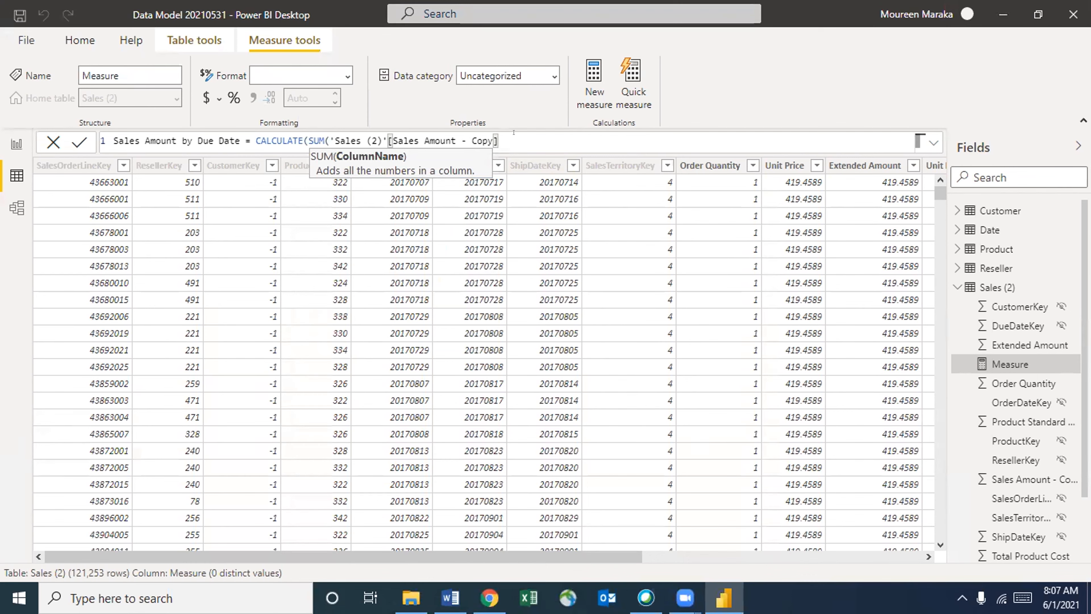
Try to add the USERELATIONSHIP function after a comma following the [Sales Amount - Copy] column
type(",re")
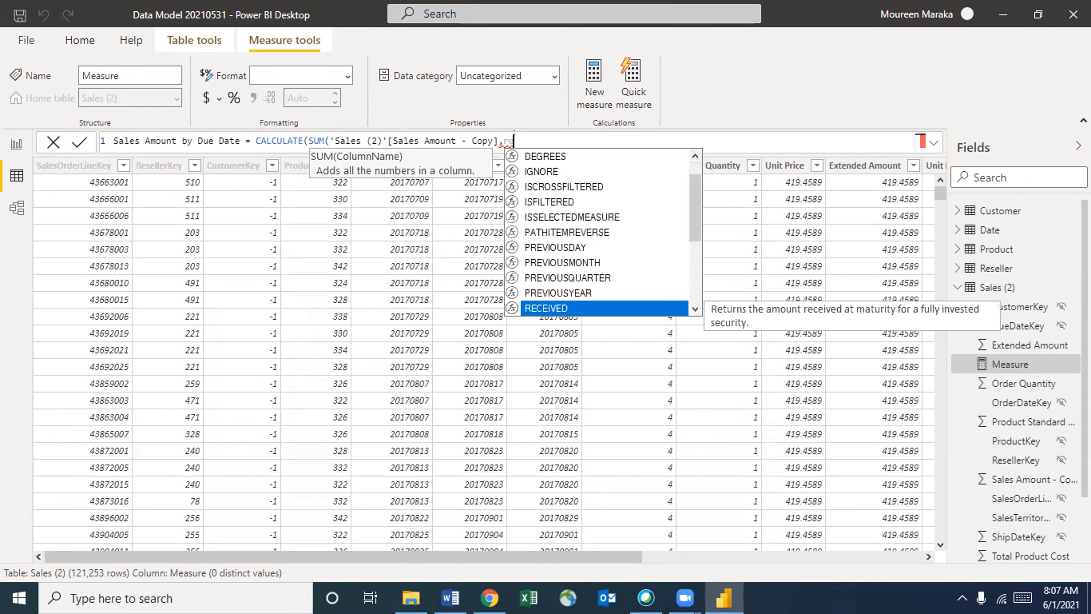
type("lat")
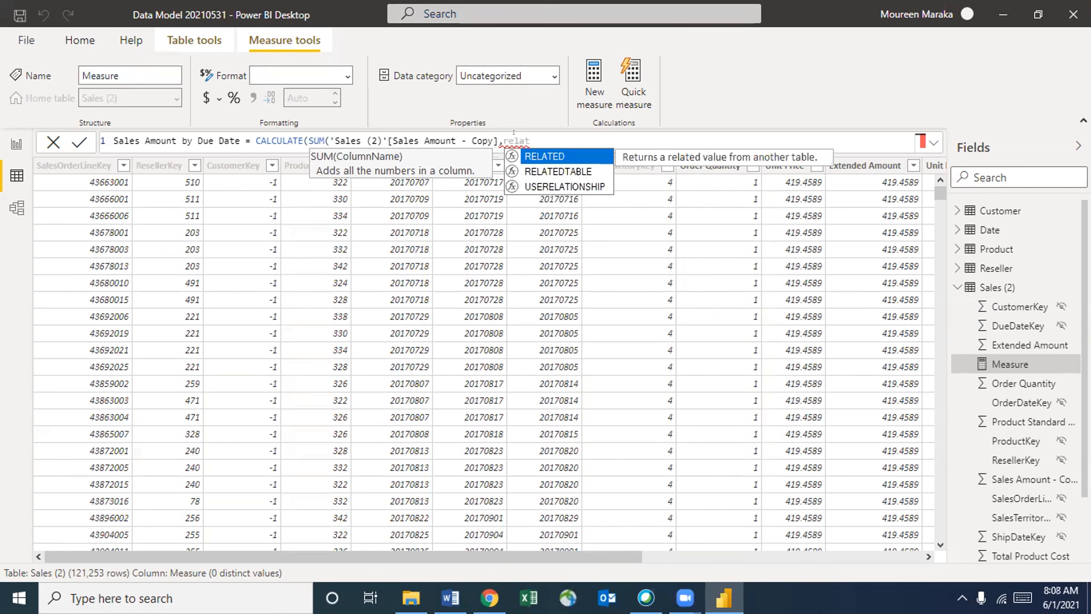
double_click(526, 186)
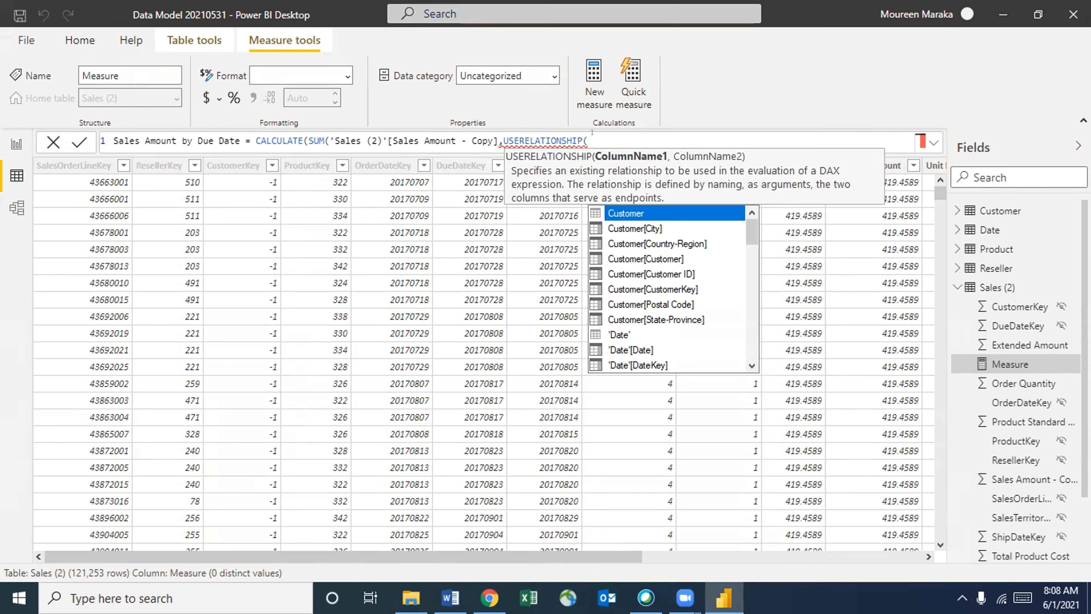
Remove the misplaced USERELATIONSHIP function and its comma, and close the SUM parenthesis after [Sales Amount - Copy]
key("BackSpace")
key("BackSpace")
key("BackSpace")
key("BackSpace")
key("BackSpace")
key("BackSpace")
key("BackSpace")
key("BackSpace")
key("BackSpace")
key("BackSpace")
key("BackSpace")
key("BackSpace")
key("BackSpace")
key("BackSpace")
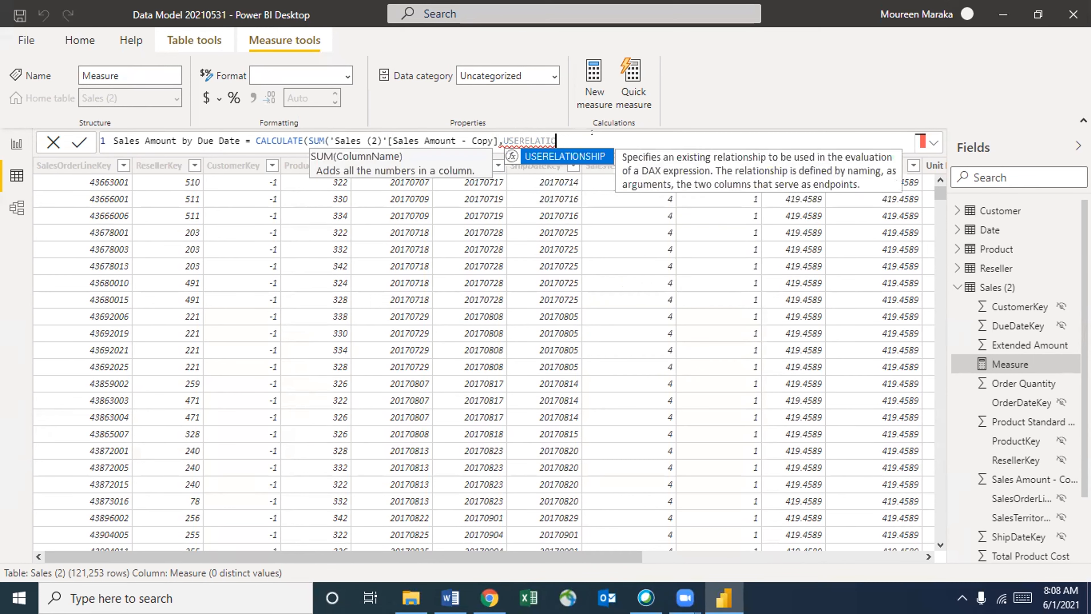
key("BackSpace")
key("BackSpace")
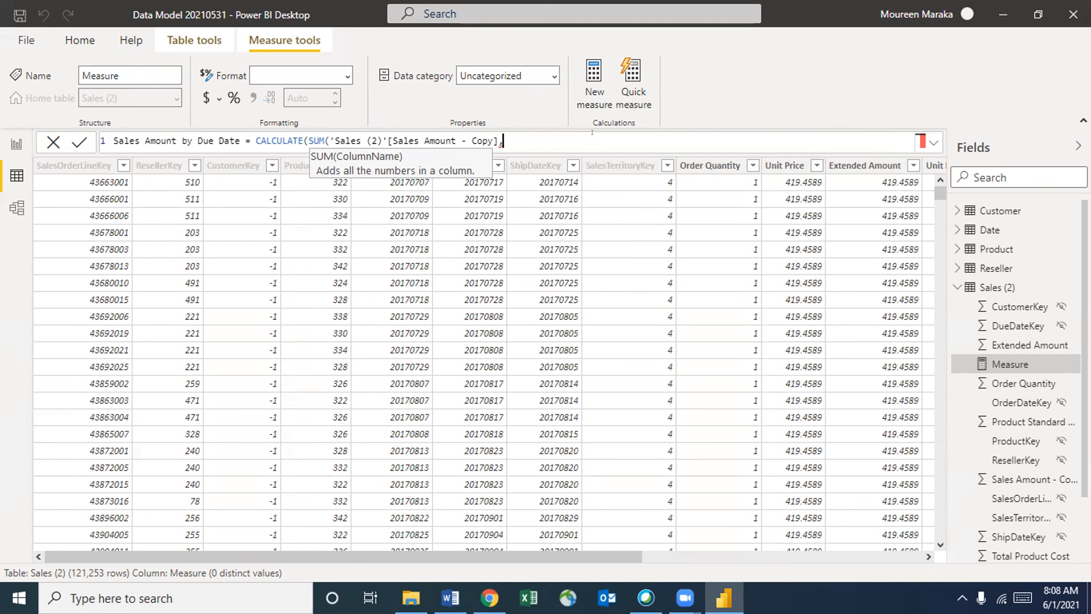
key("BackSpace")
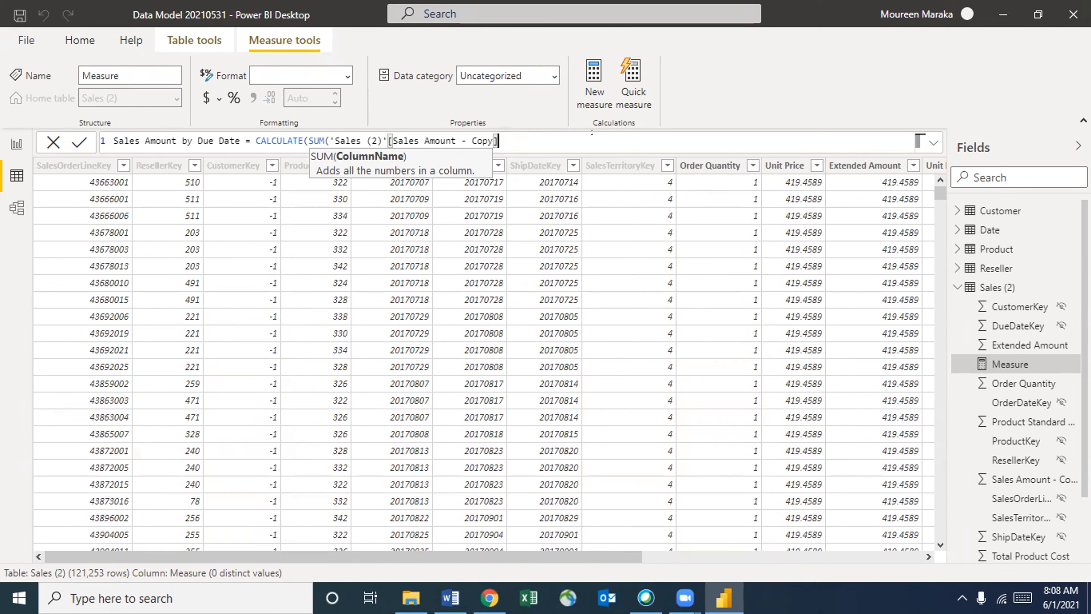
type(")")
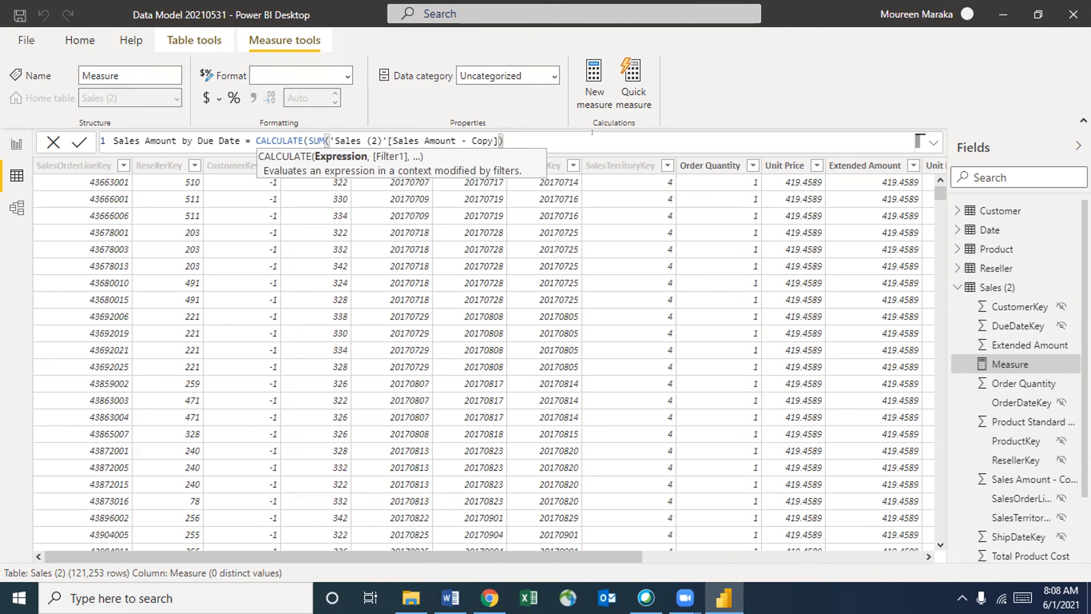
Add the USERELATIONSHIP function as the filter argument of CALCULATE, following the closed SUM expression
type(",")
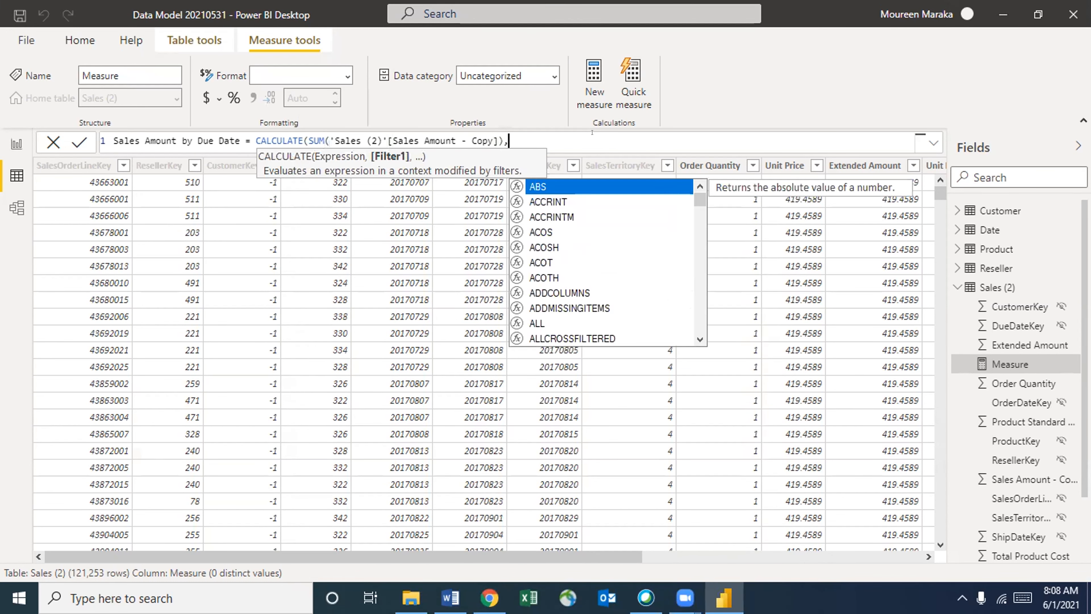
type("use")
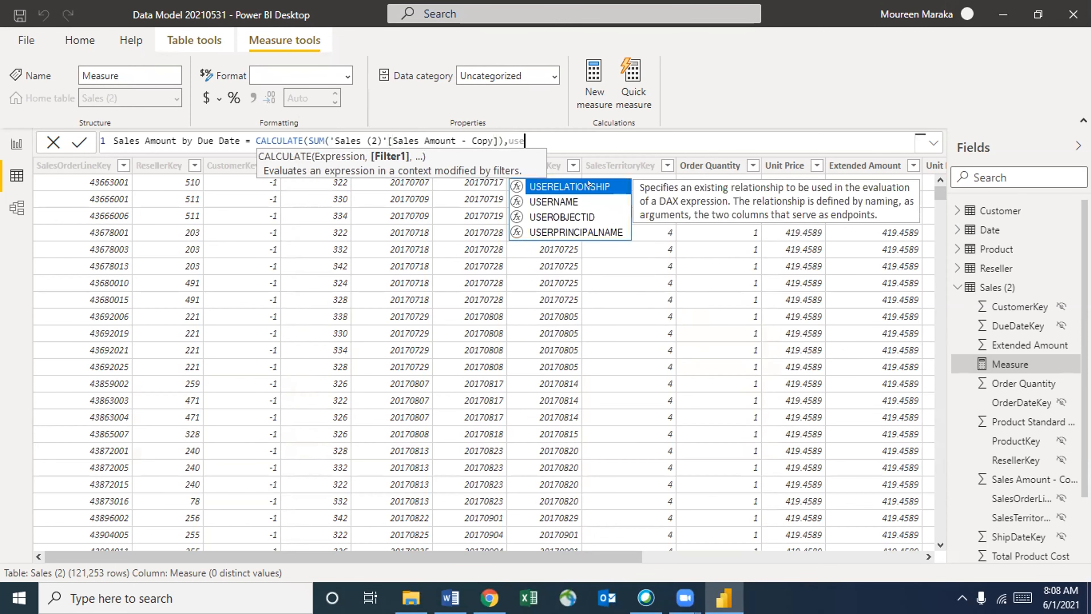
key("Tab")
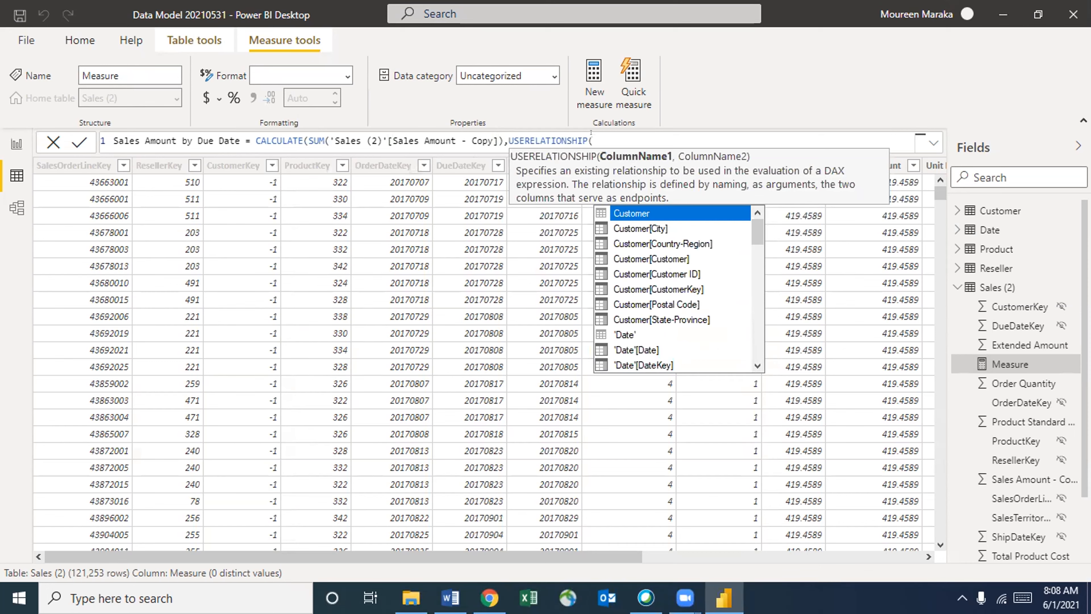
Insert 'Sales (2)'[DueDateKey] as the first column of USERELATIONSHIP
scroll(628, 274, "down", 15)
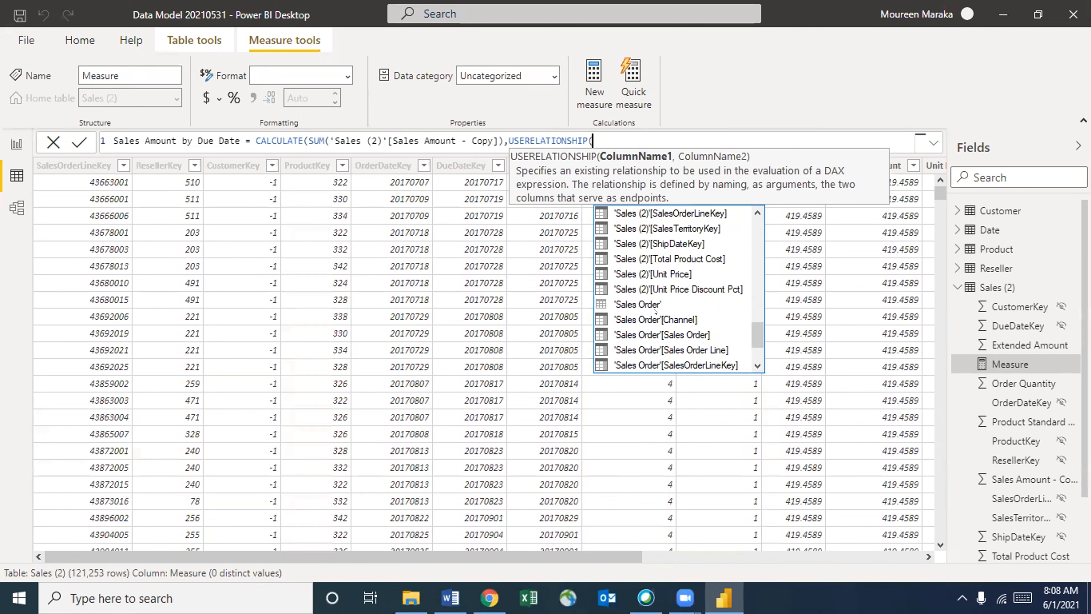
scroll(655, 301, "up", 2)
scroll(654, 273, "up", 2)
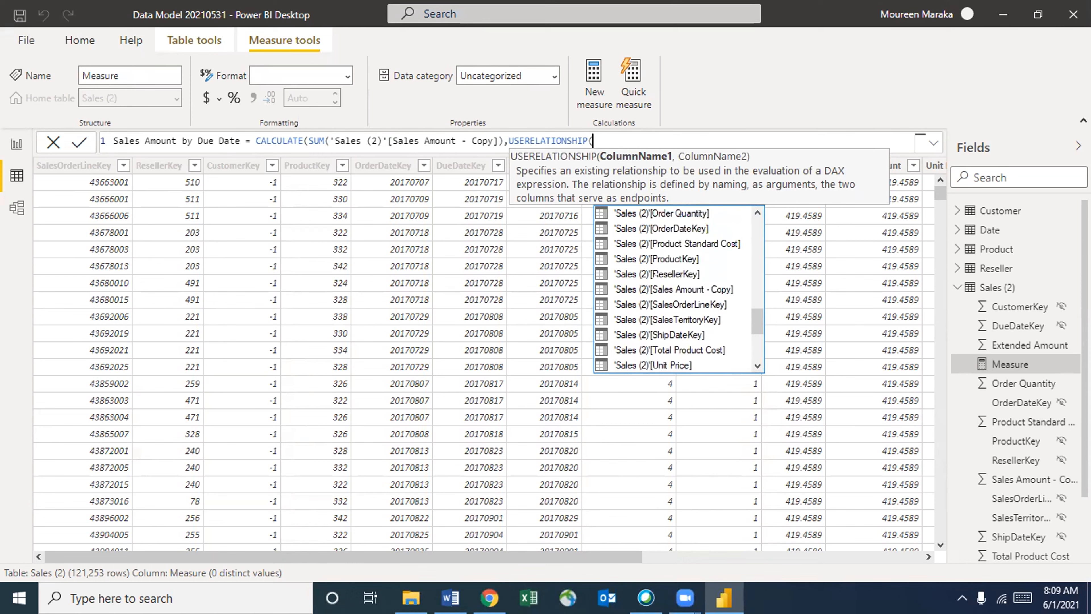
scroll(654, 274, "up", 2)
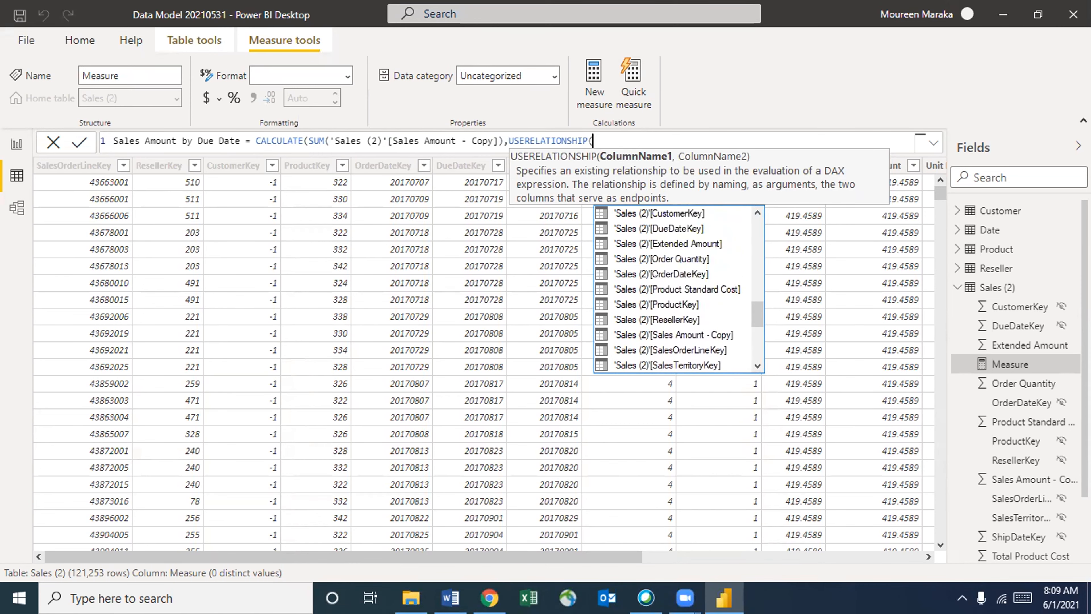
left_click(653, 231)
left_click(653, 231)
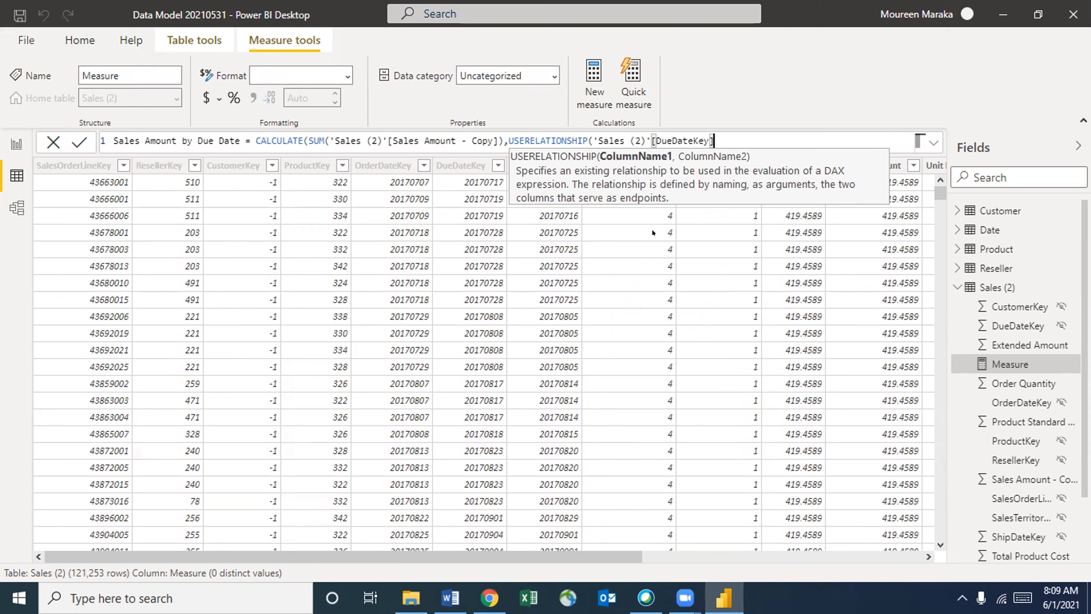
Enter 'Date'[DateKey] as the second USERELATIONSHIP column, close both functions and commit the measure
type(",")
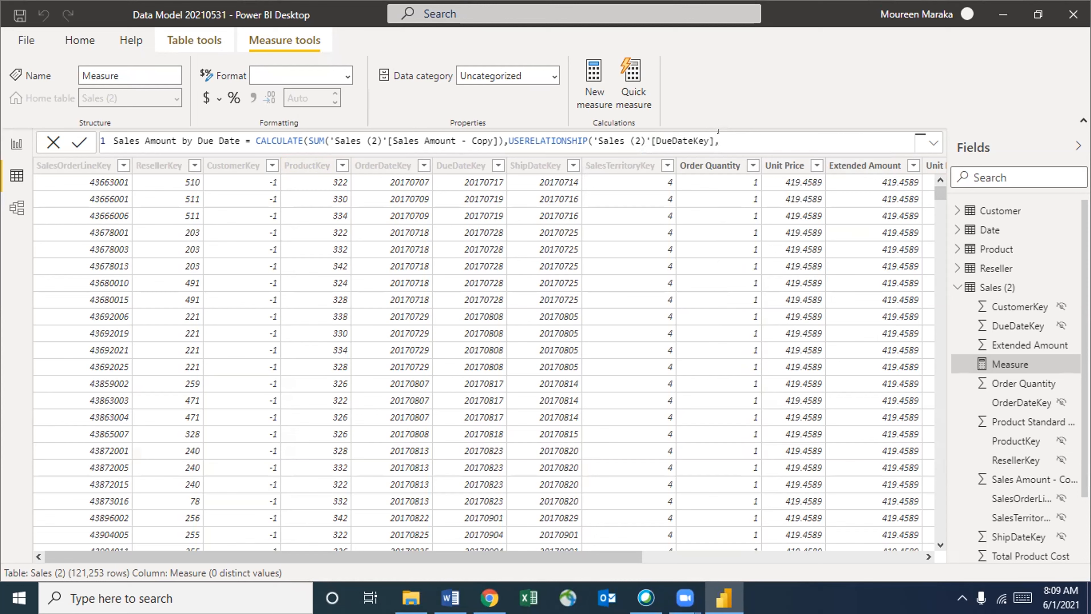
type("date")
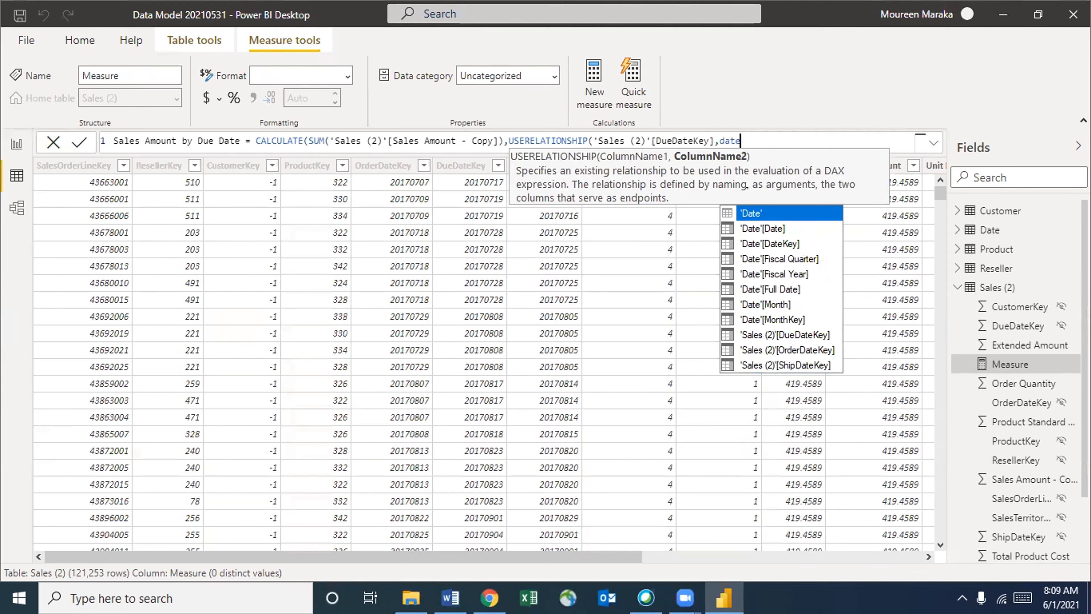
left_click(782, 244)
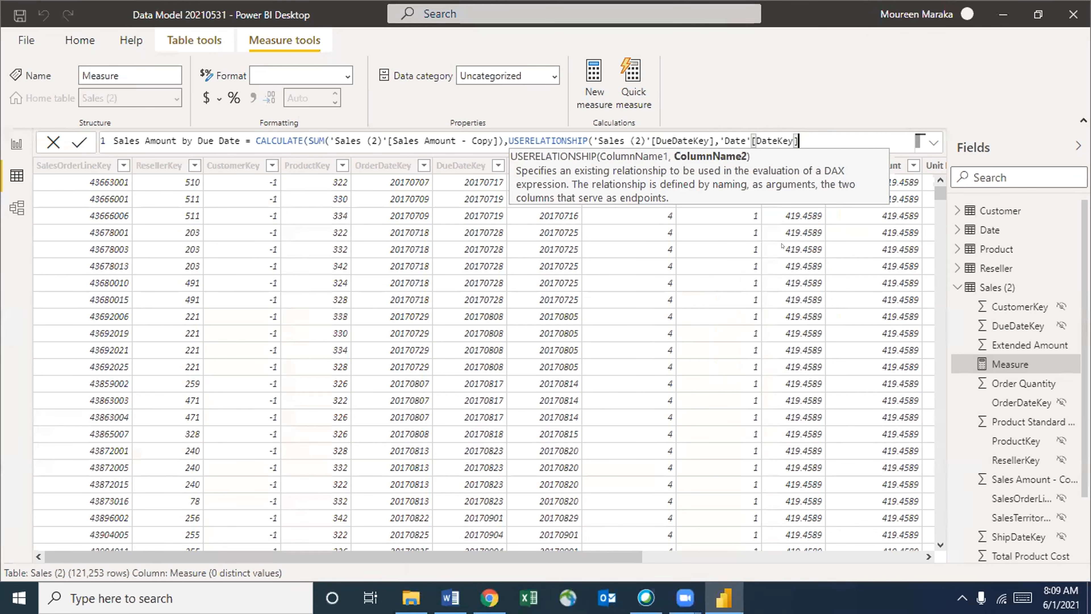
type(")")
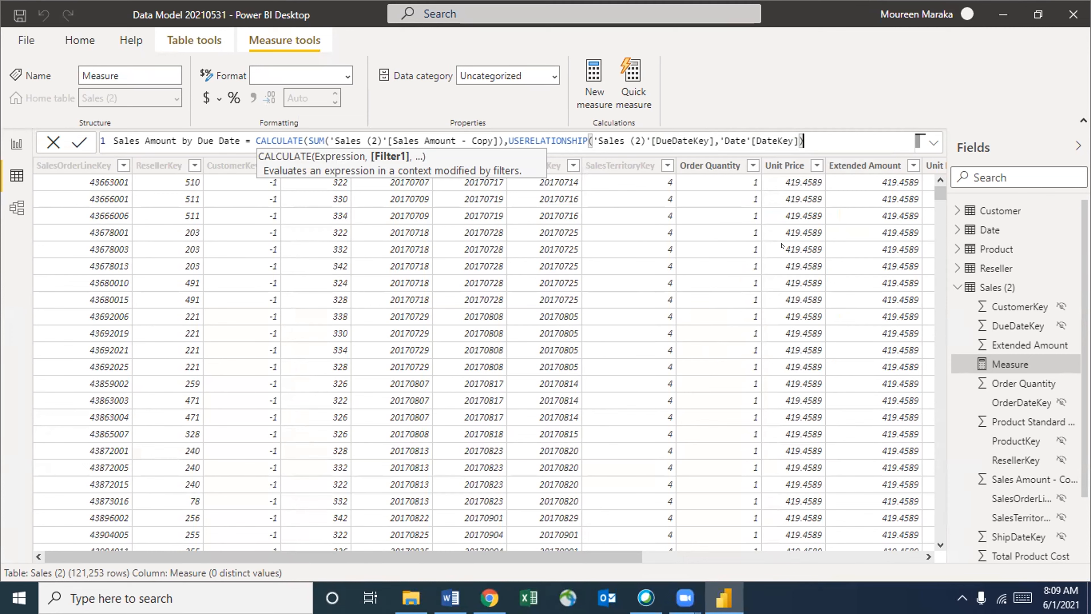
type(")")
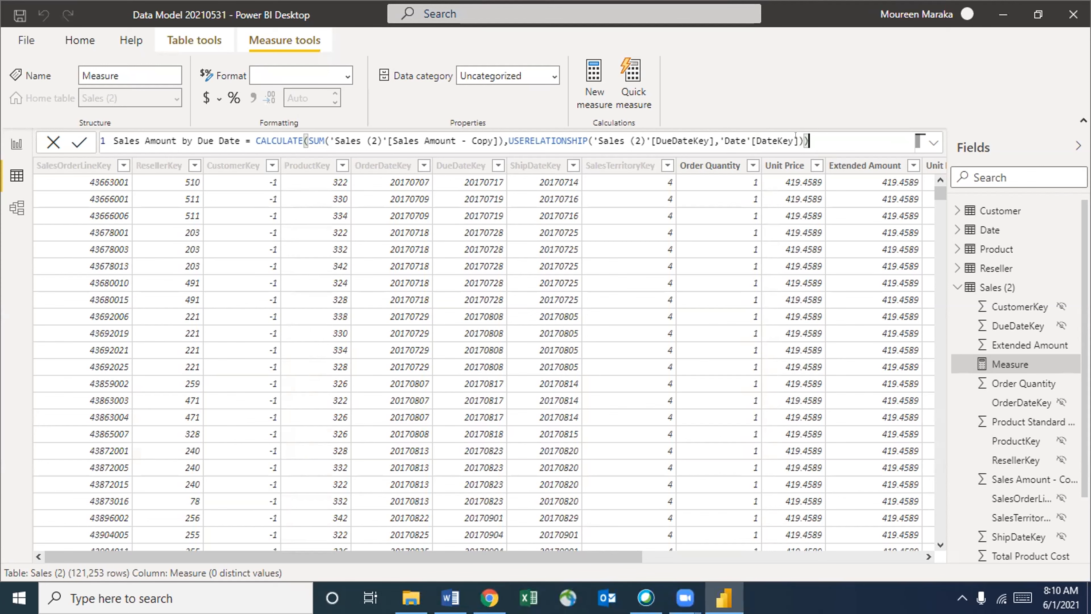
key("Return")
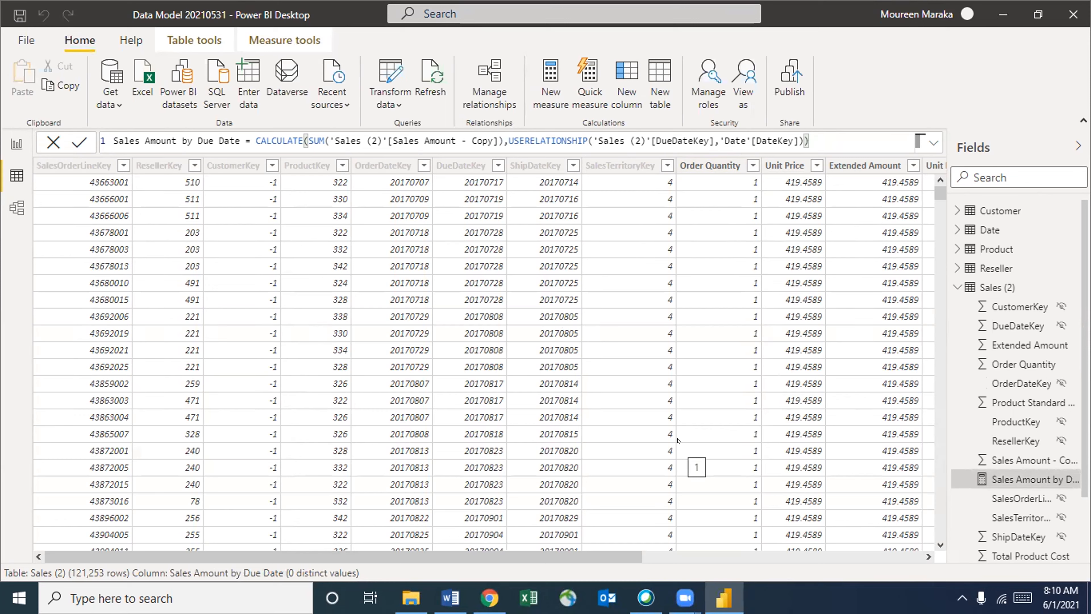
Add the Sales Amount by Due Date measure to the values of the area chart on report Page 2
left_click(16, 145)
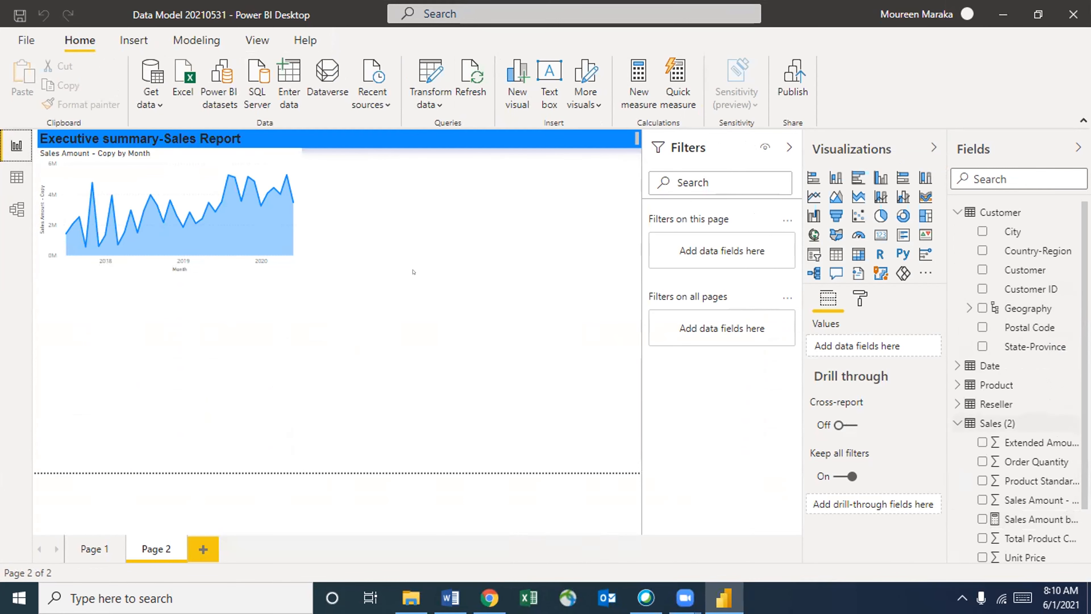
left_click(78, 271)
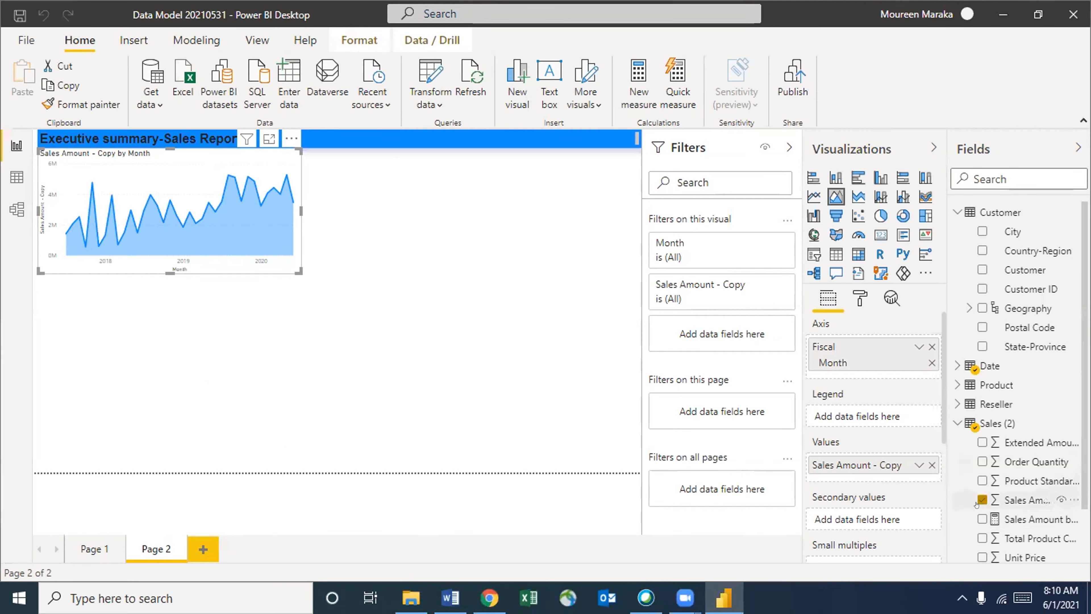
left_click(981, 519)
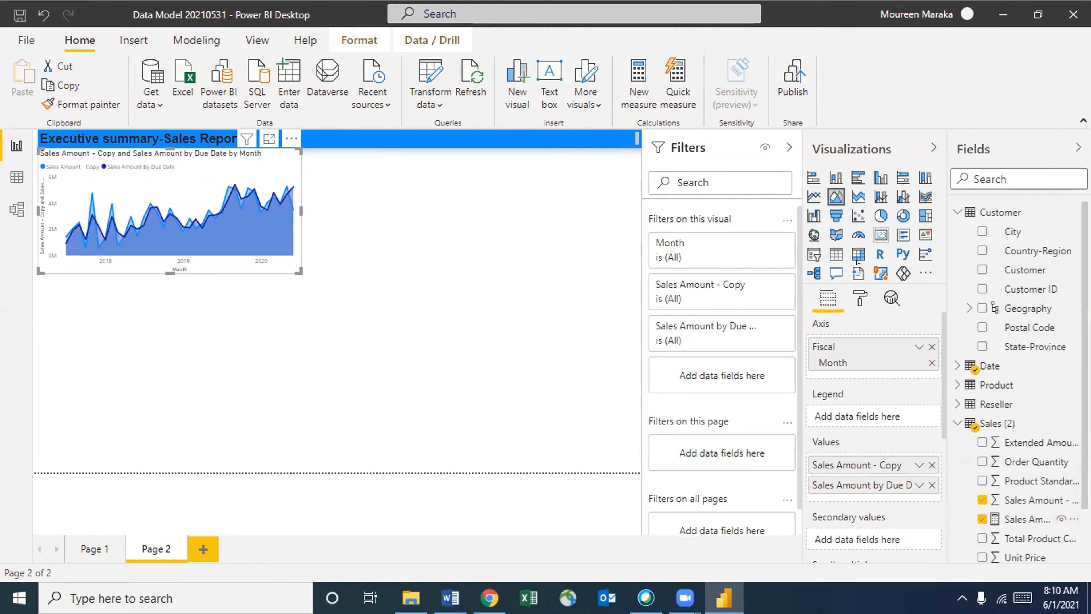
Set the data color of the Sales Amount by Due Date series in the area chart to red
left_click(860, 298)
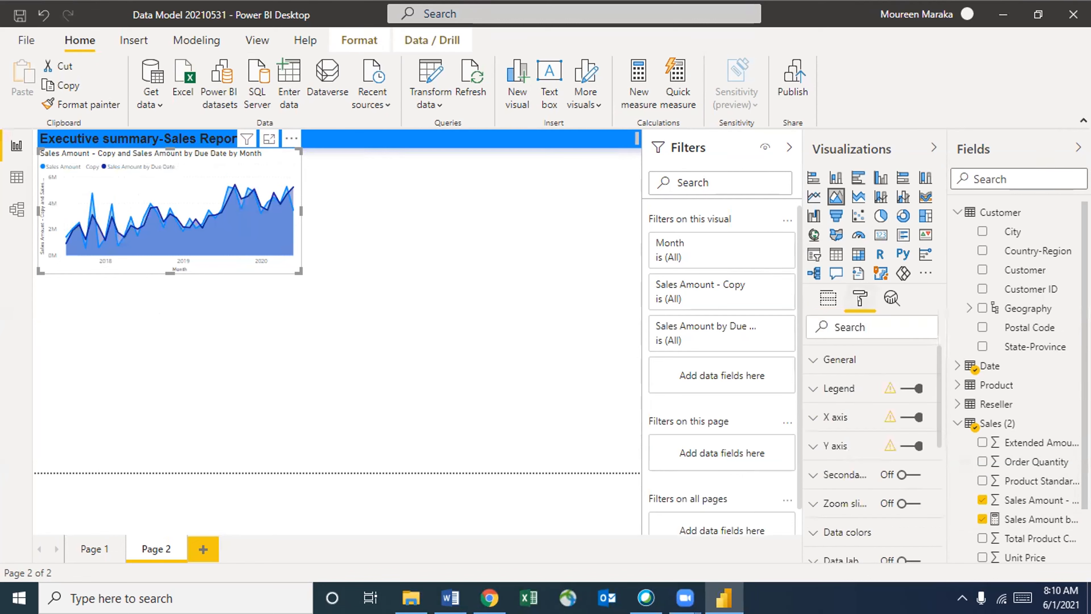
scroll(822, 400, "down", 5)
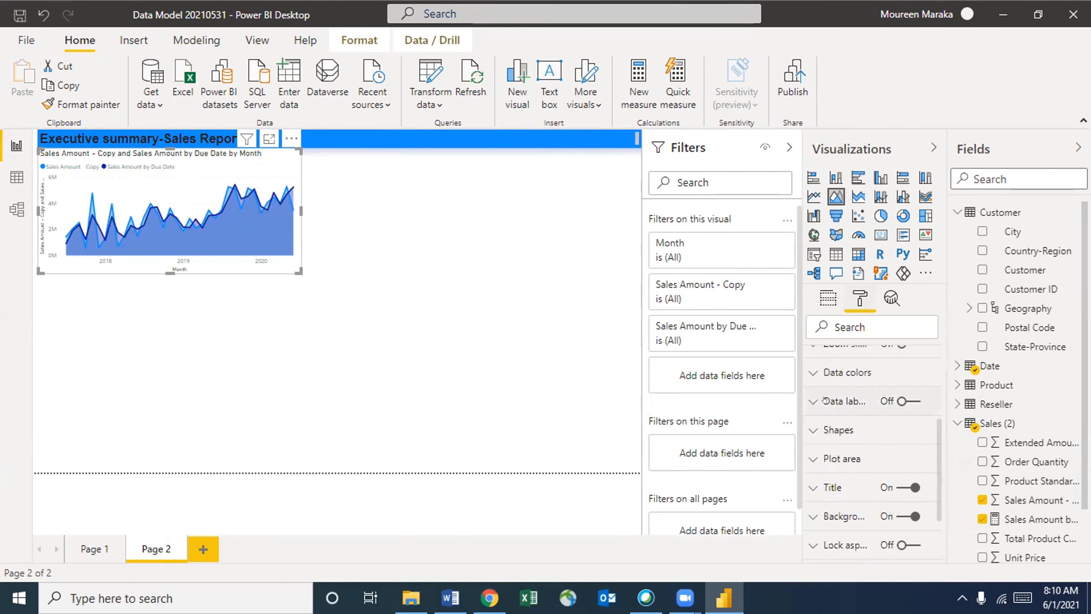
left_click(808, 373)
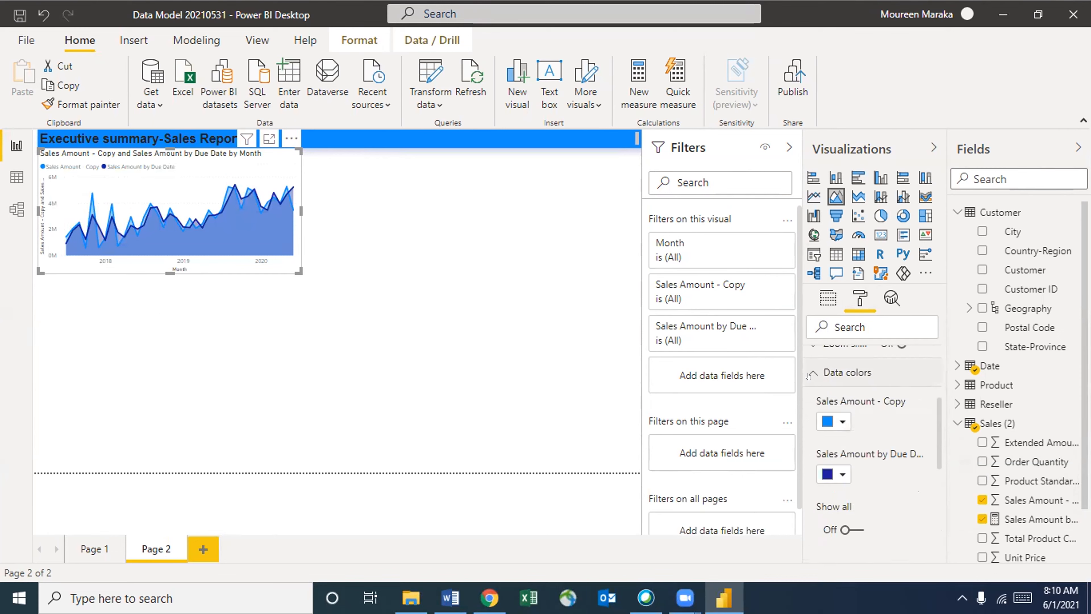
left_click(842, 474)
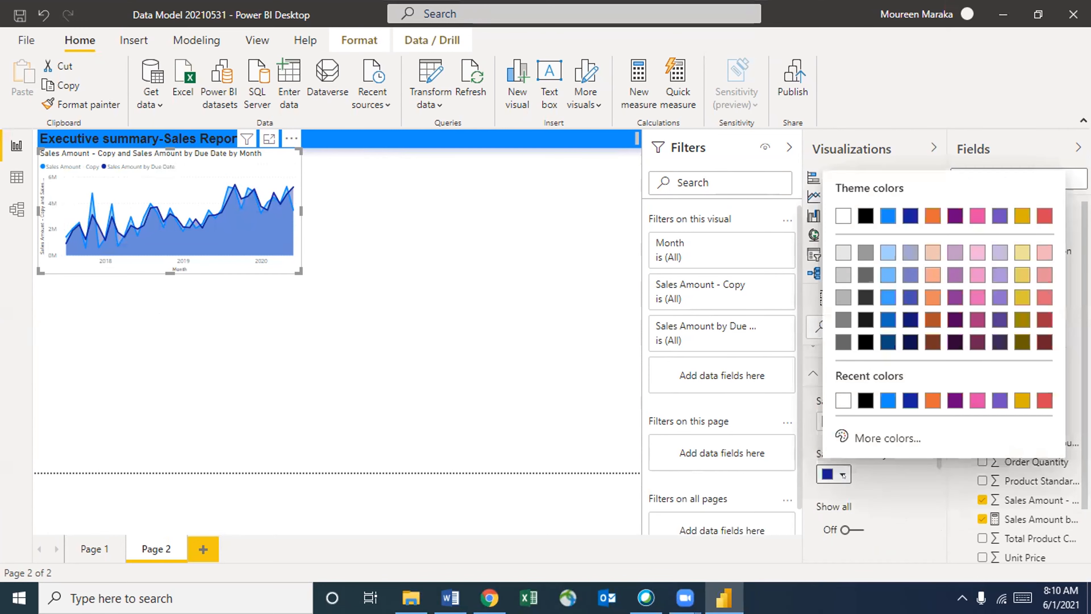
left_click(1044, 400)
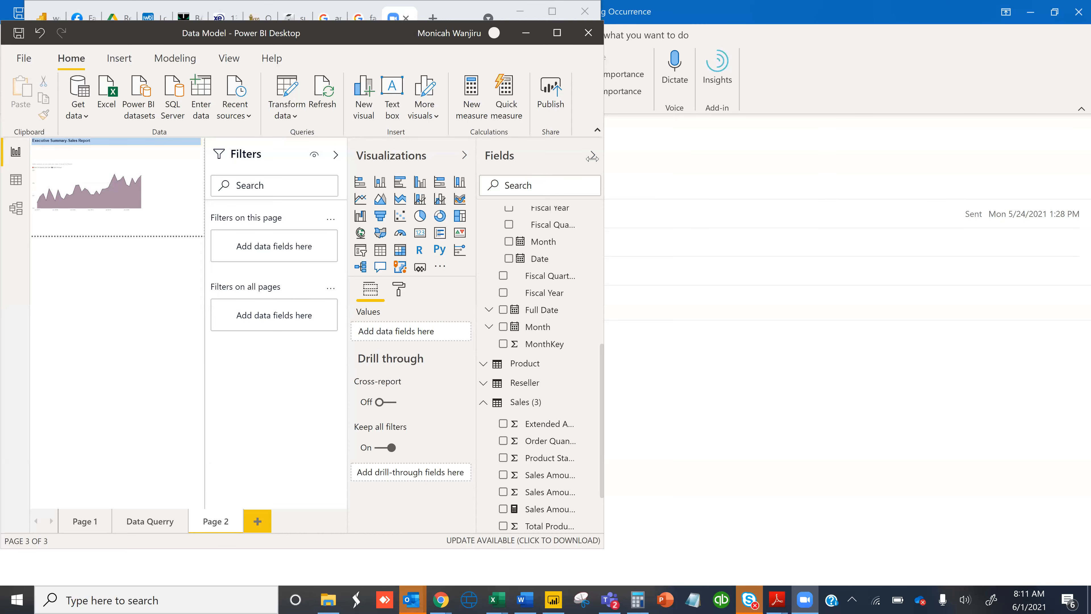
In the Data Model report's area chart, replace the Sales Amount value with Sales Amount - Copy from Sales (3)
left_click_drag(603, 236, 1036, 237)
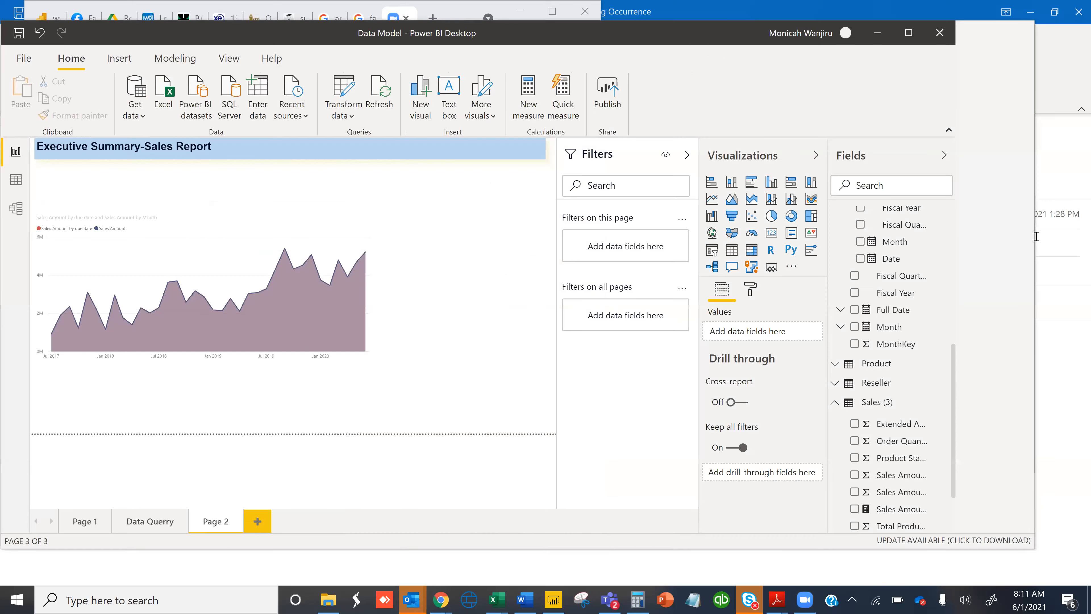
left_click(243, 330)
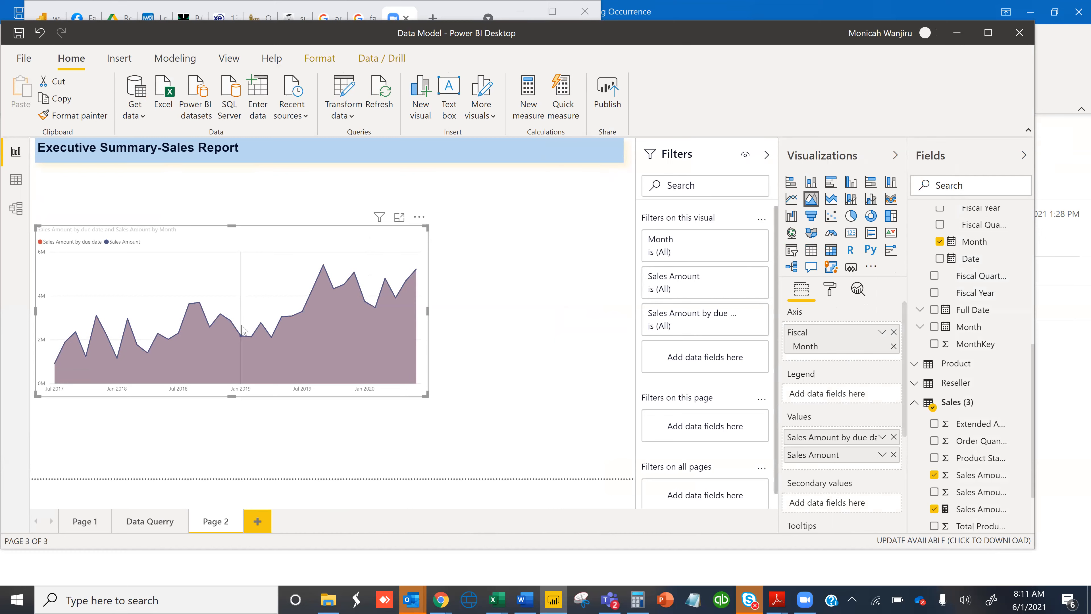
left_click(934, 475)
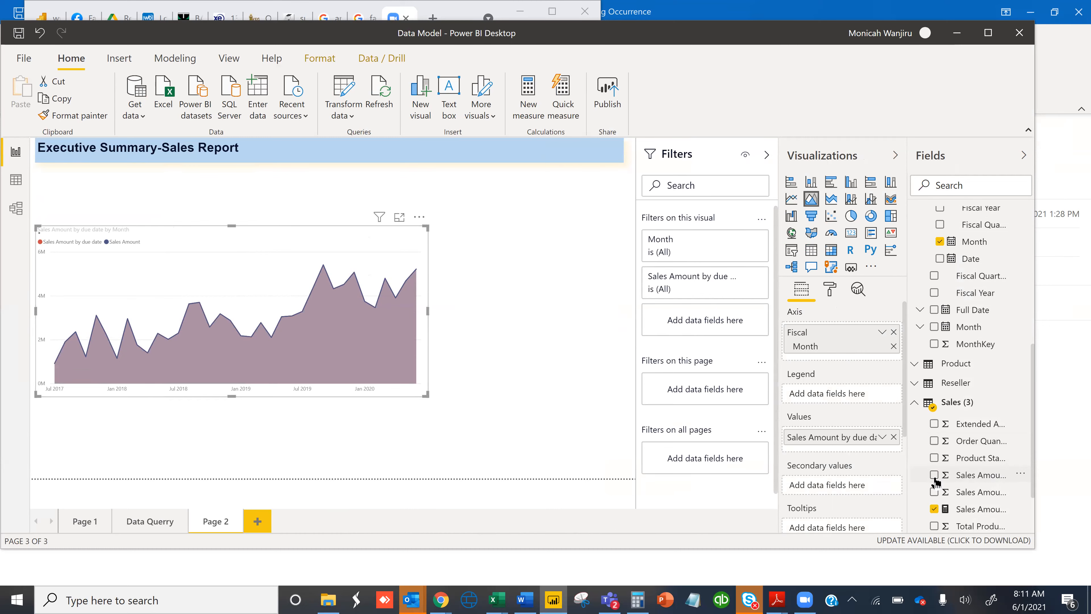
left_click(934, 492)
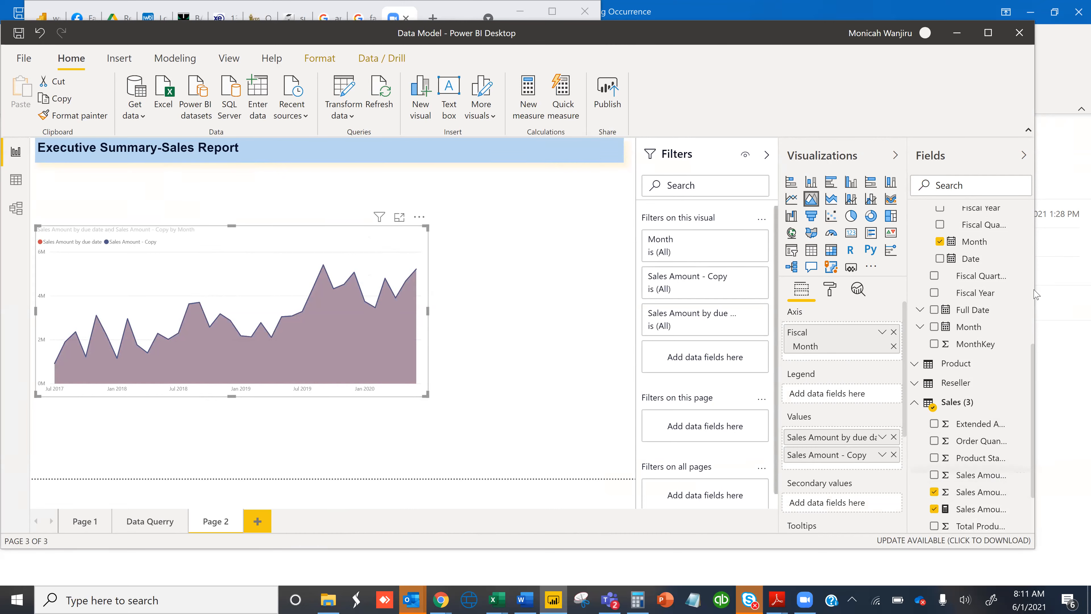
Widen the report window and field list, and remove Sales Amount - Copy from the area chart
left_click_drag(1037, 290, 1086, 301)
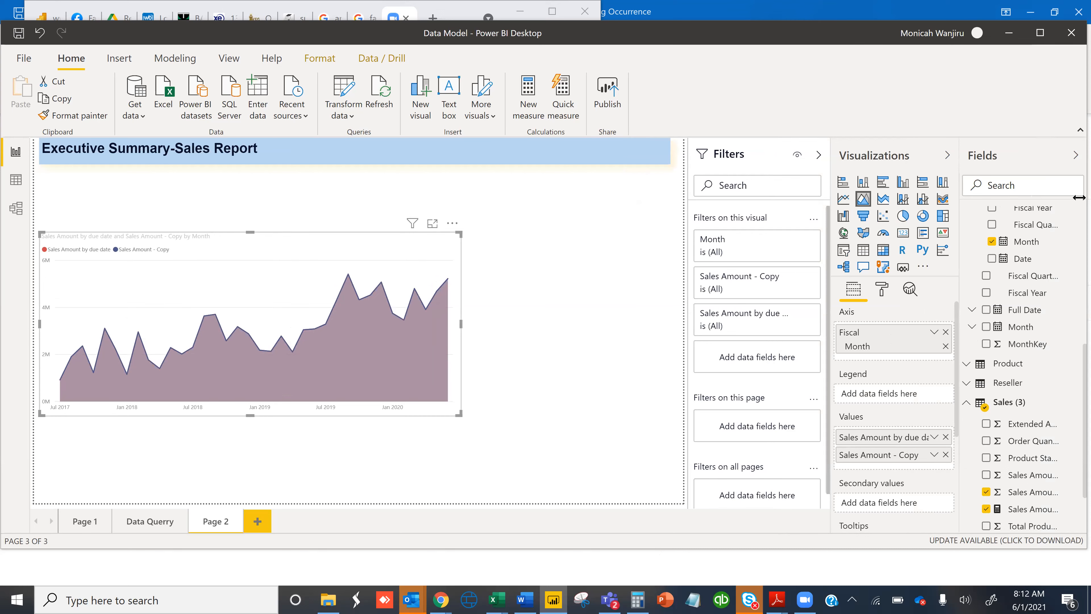
left_click_drag(1079, 207, 1082, 207)
left_click_drag(946, 265, 884, 271)
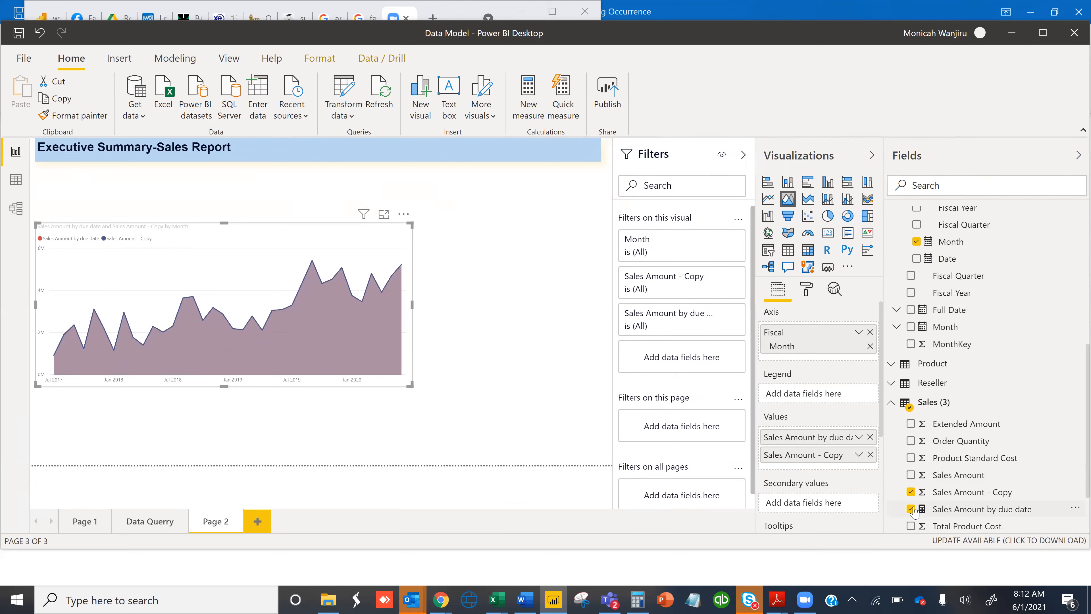
left_click(912, 492)
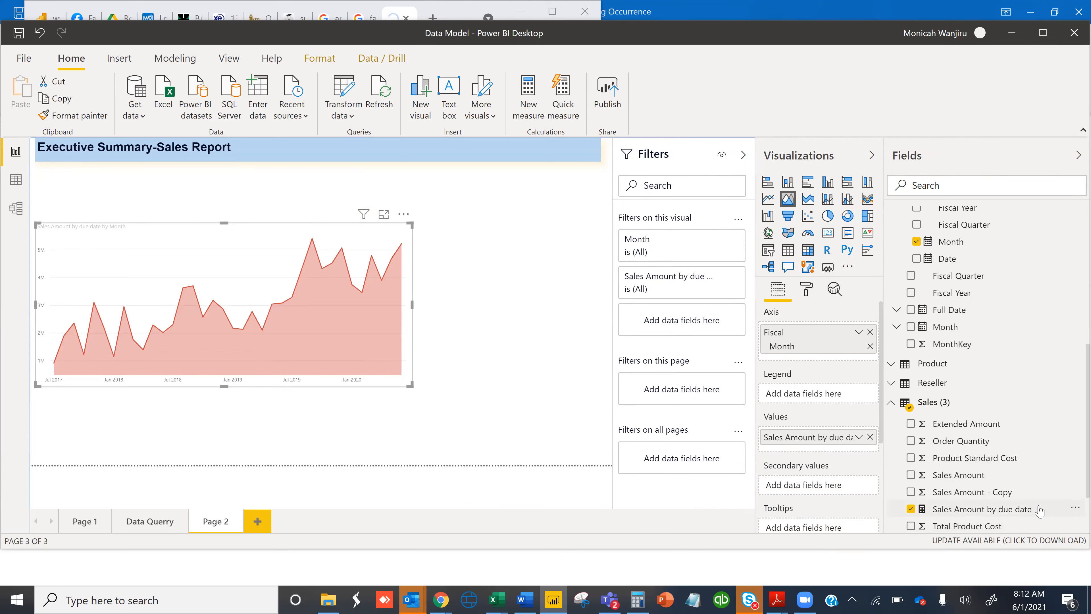
Delete the Sales Amount by due date measure from the Sales (3) table
left_click(1075, 510)
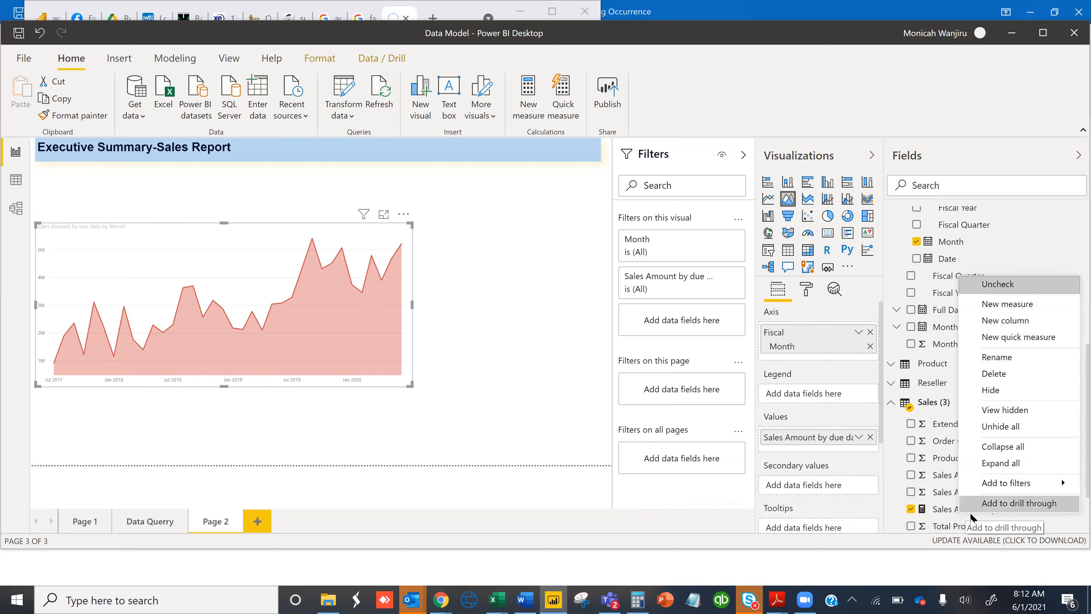
left_click(1032, 514)
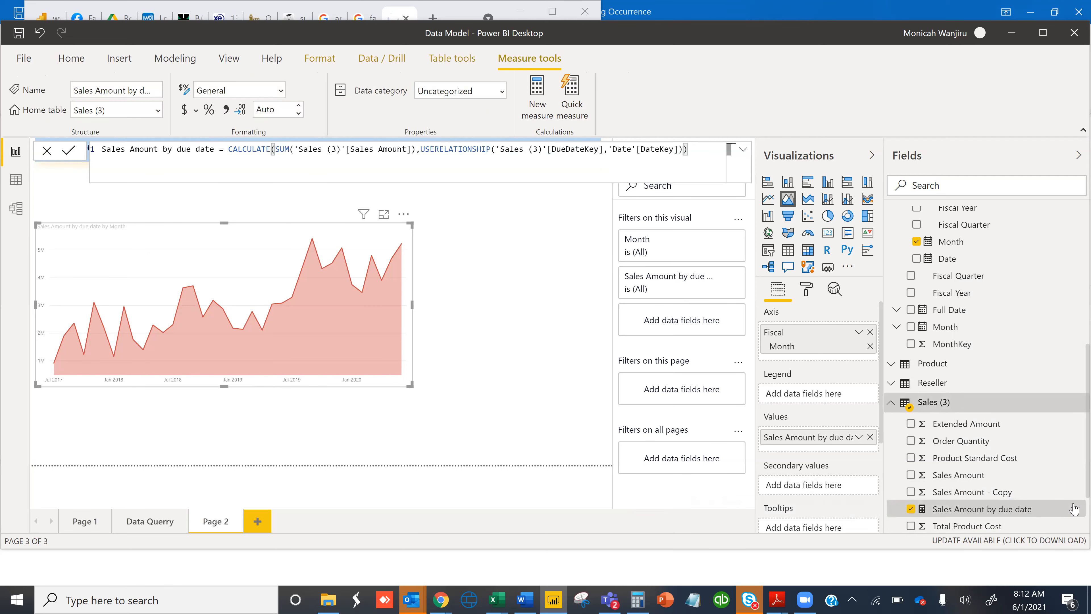
right_click(1074, 509)
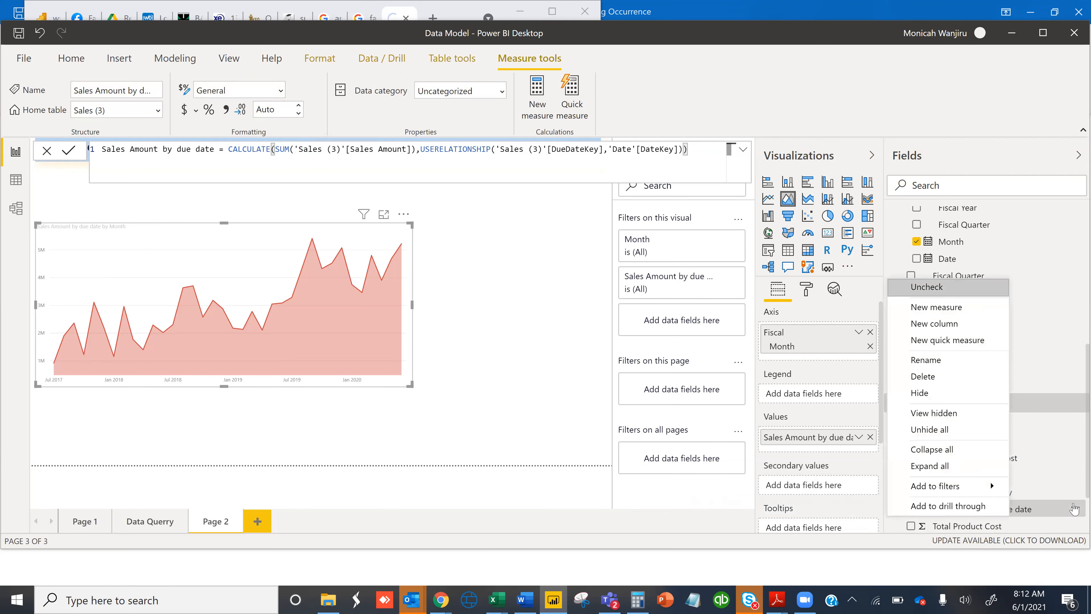
left_click(923, 377)
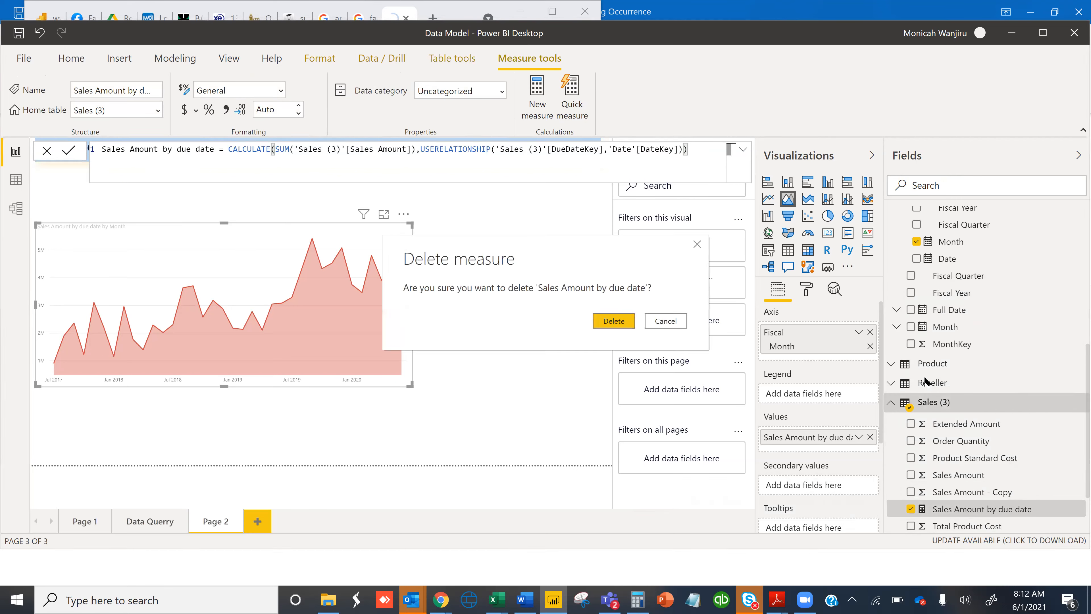
left_click(619, 322)
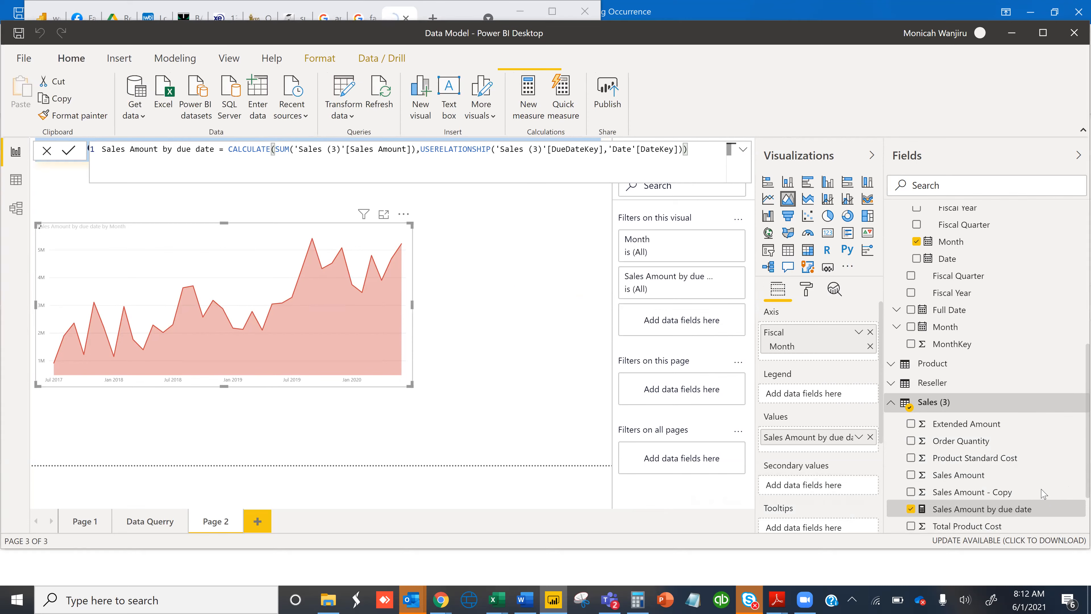
Delete the Sales Amount - Copy column from the Sales (3) table
left_click(1061, 493)
left_click(1076, 492)
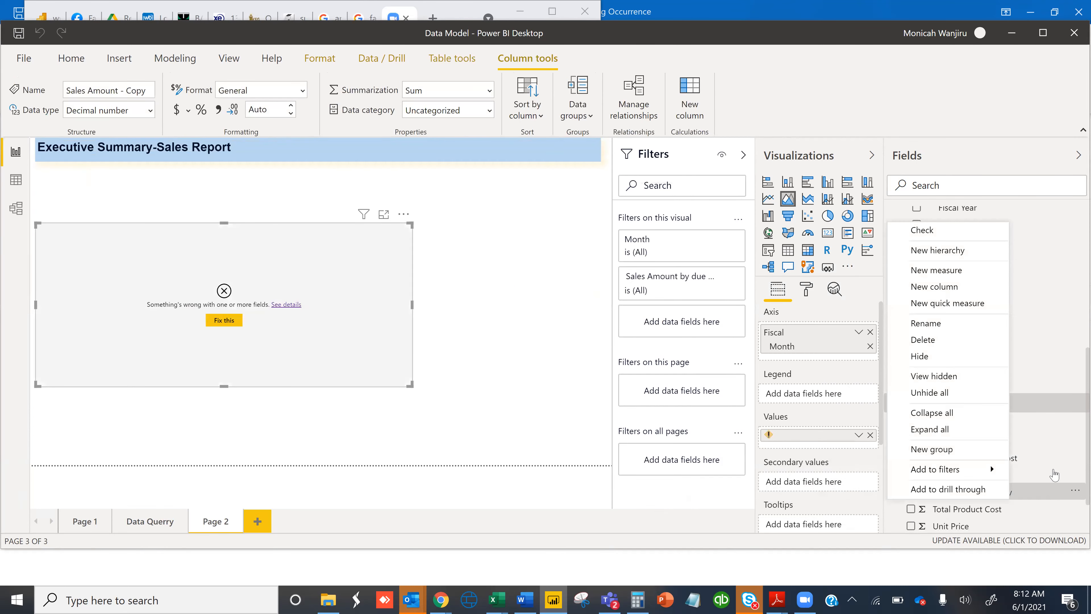
left_click(929, 339)
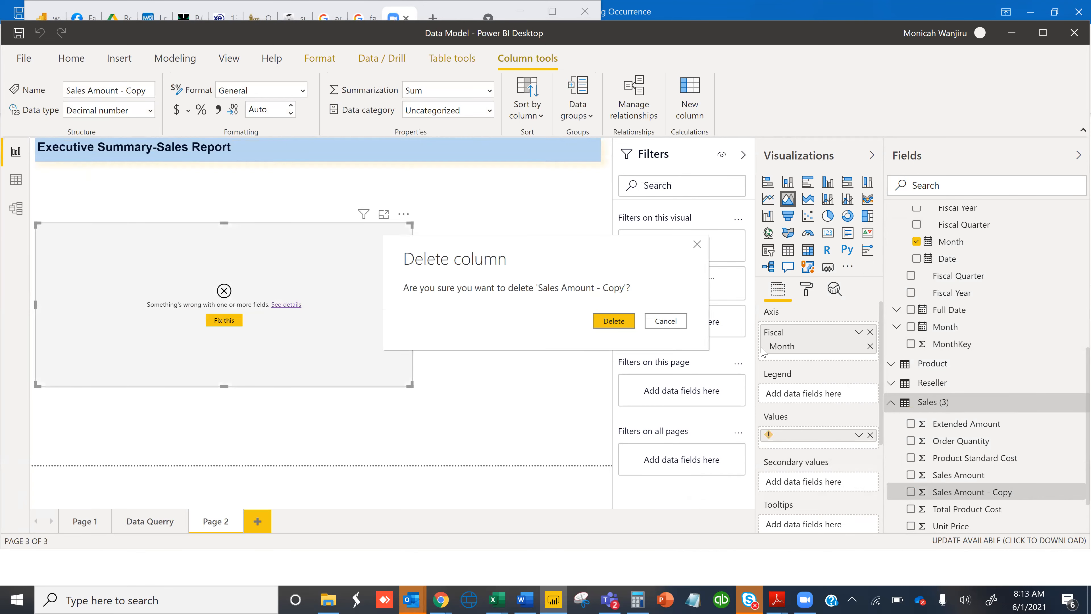
left_click(618, 323)
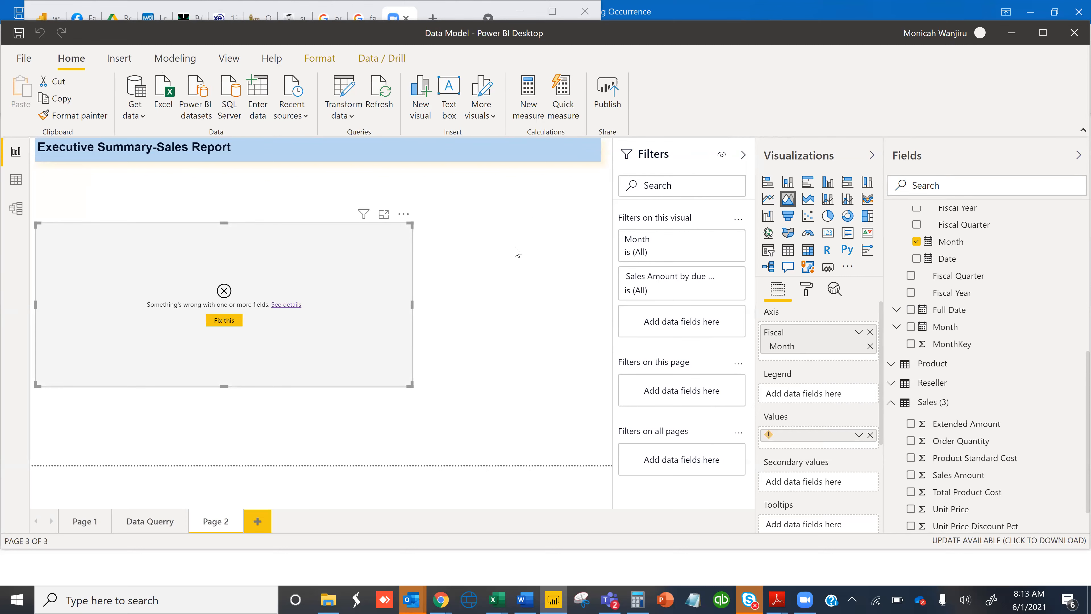
In the data model diagram, delete all three relationships between the Sales (3) and Date tables
left_click(16, 208)
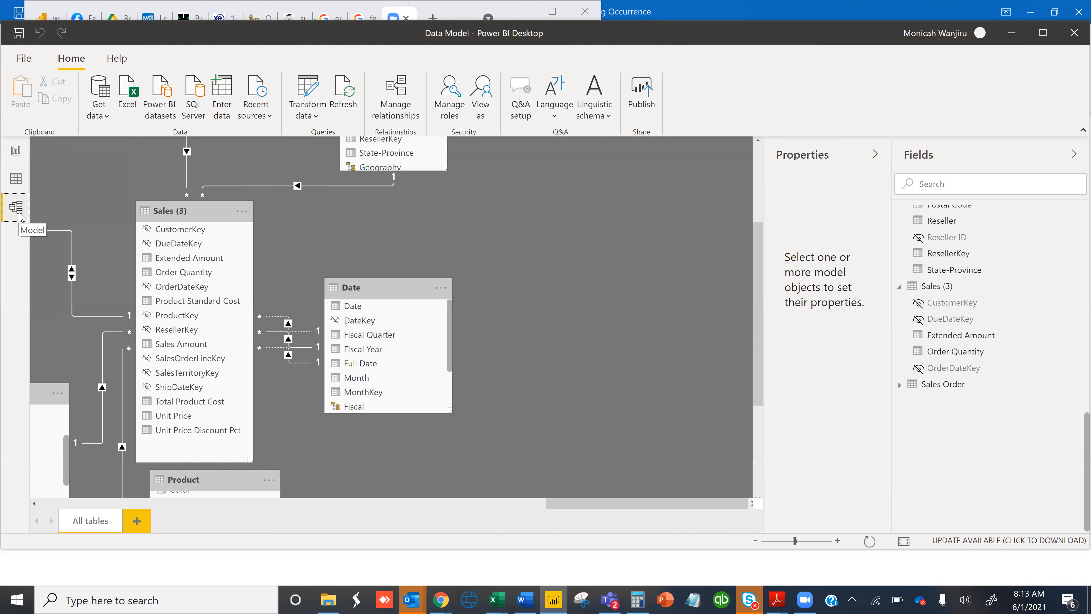
right_click(288, 324)
left_click(300, 330)
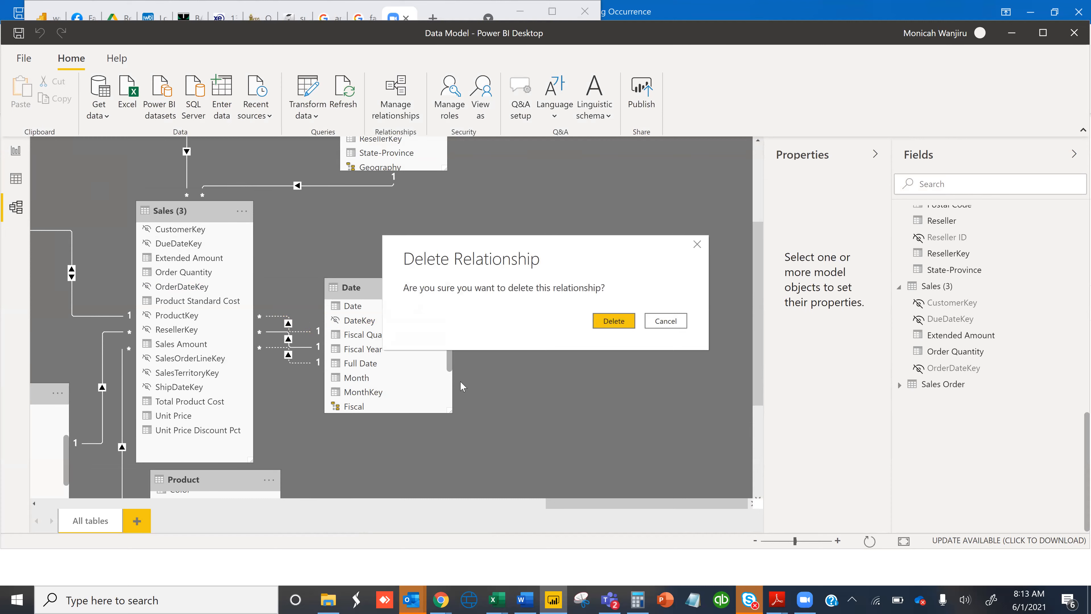
left_click(611, 323)
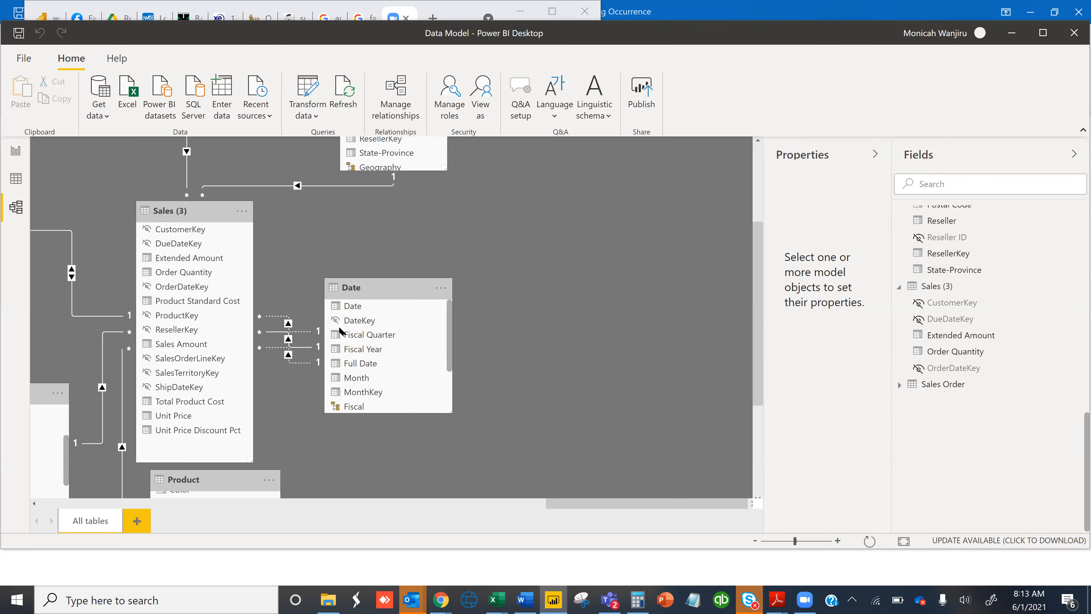
right_click(290, 337)
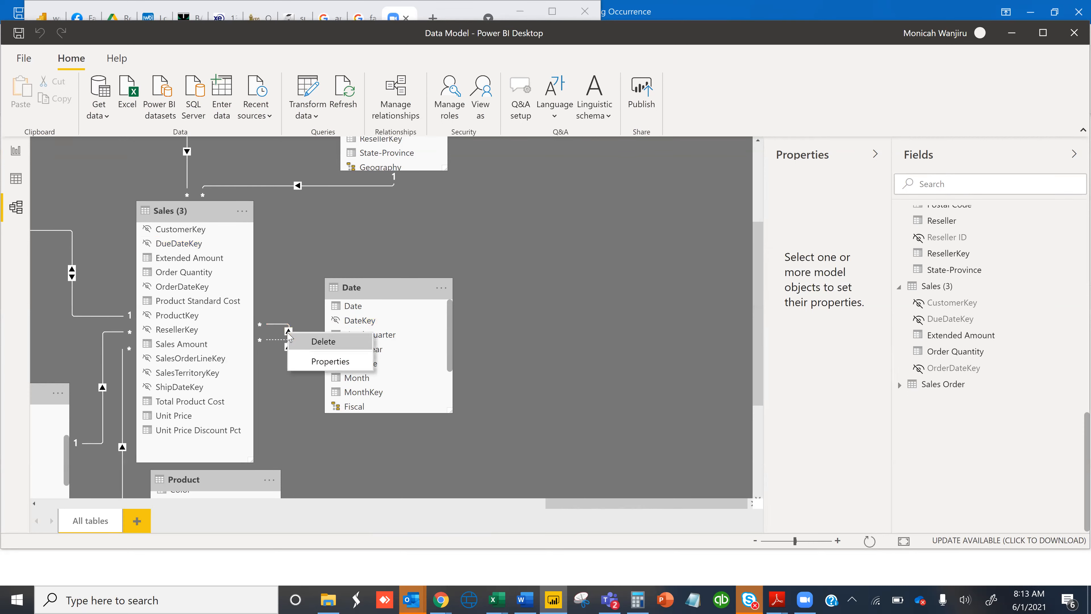
left_click(315, 348)
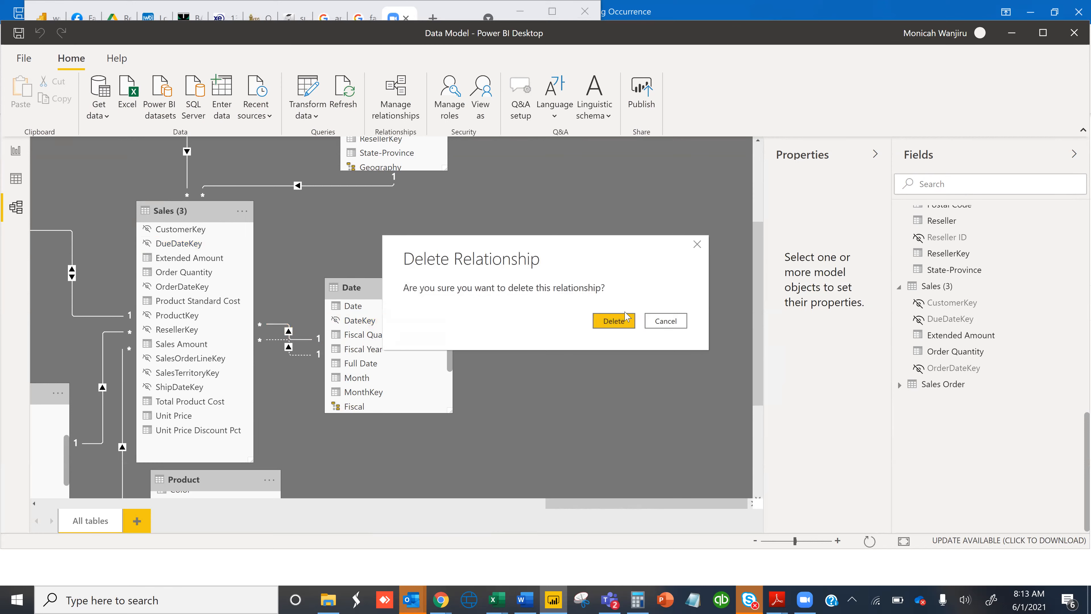
left_click(611, 325)
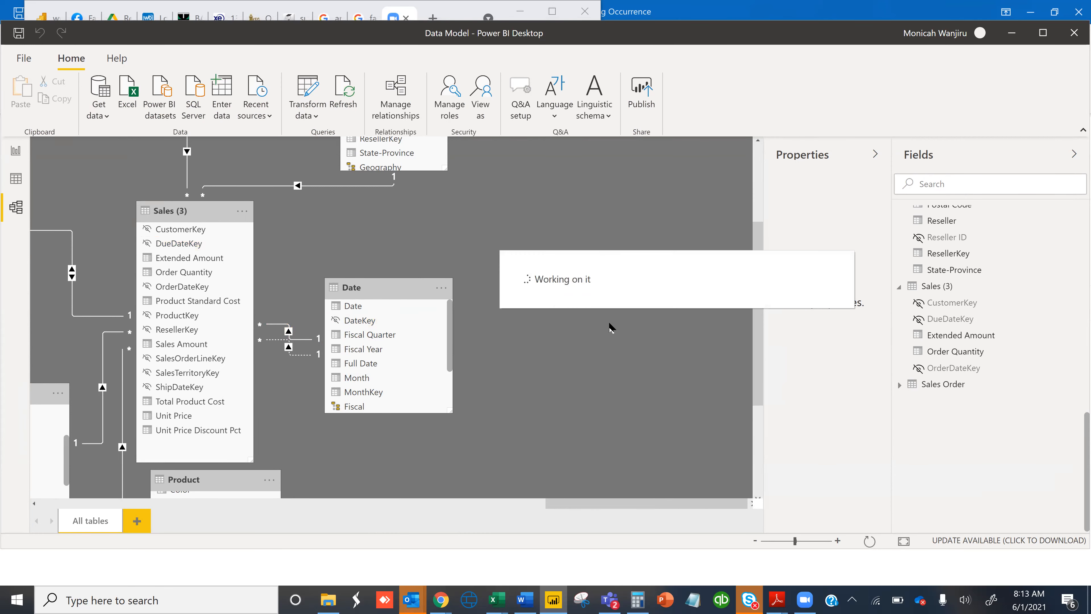
right_click(290, 342)
left_click(308, 355)
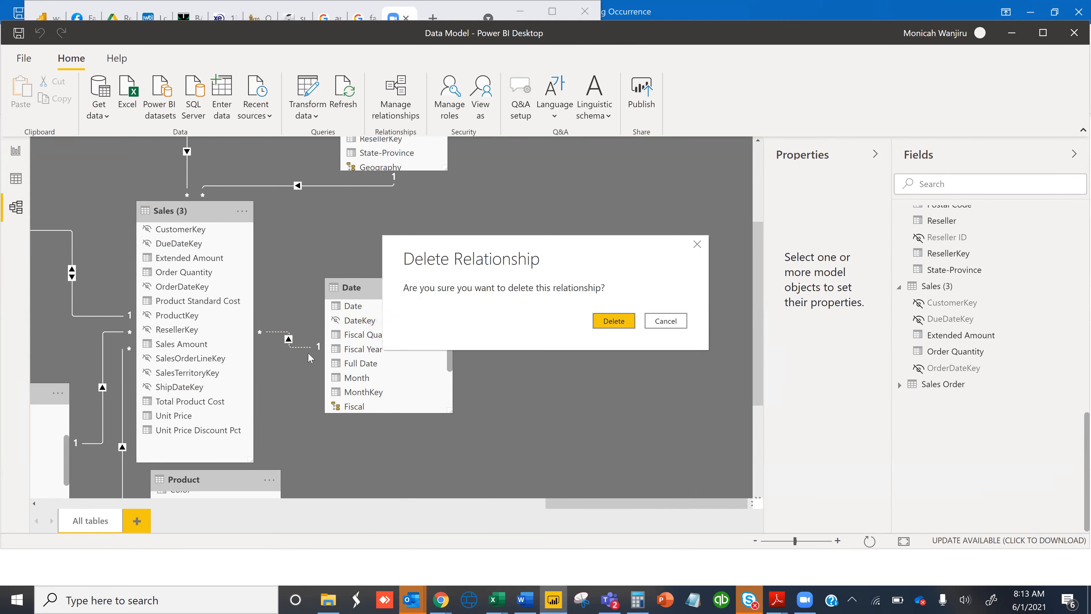
left_click(613, 320)
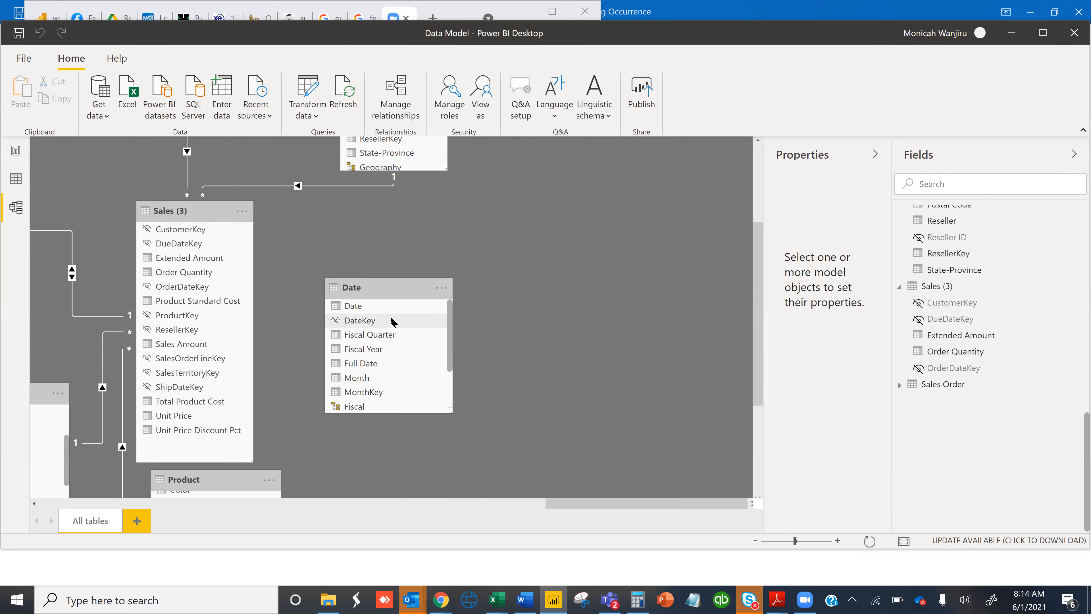
left_click(365, 326)
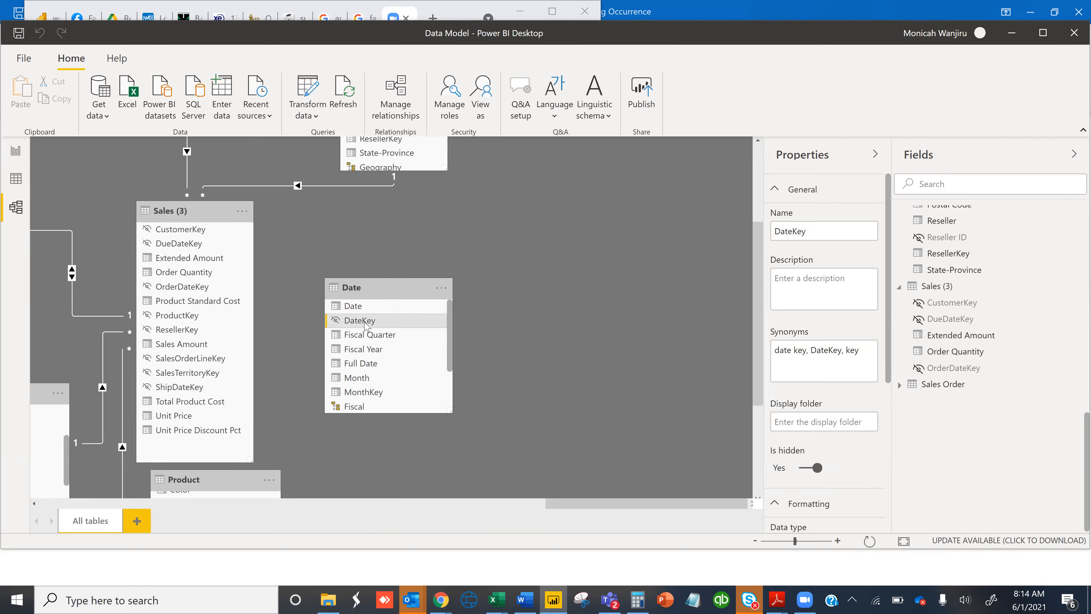
right_click(329, 322)
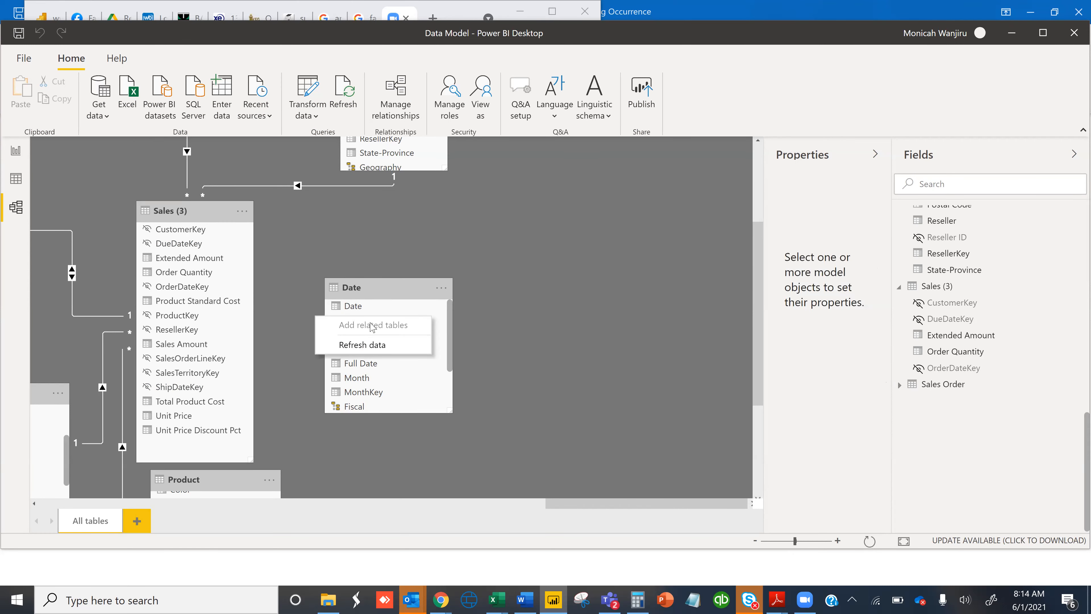
left_click(463, 325)
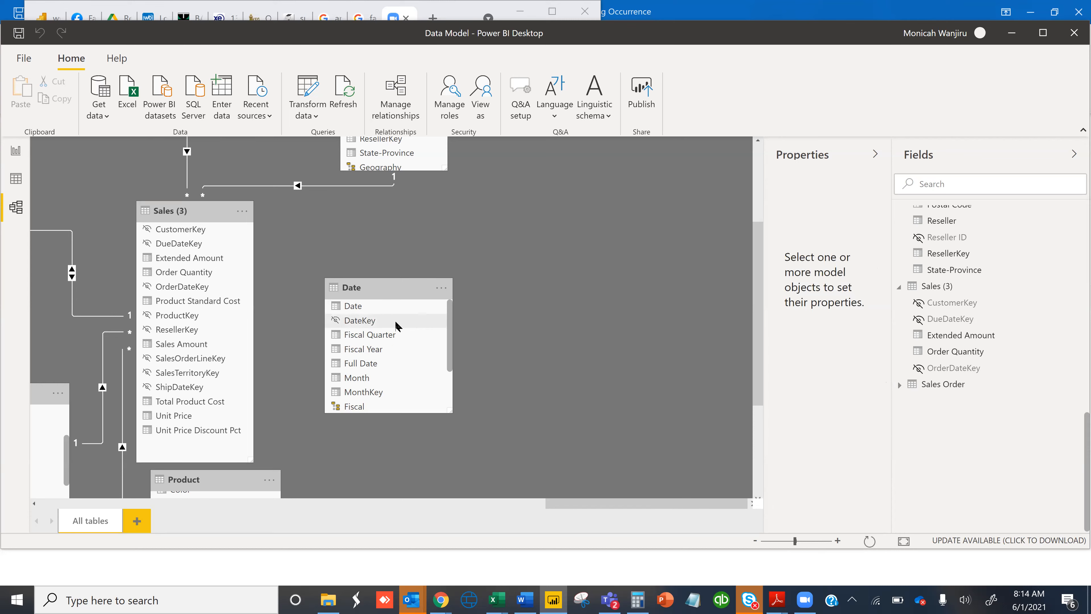
right_click(396, 325)
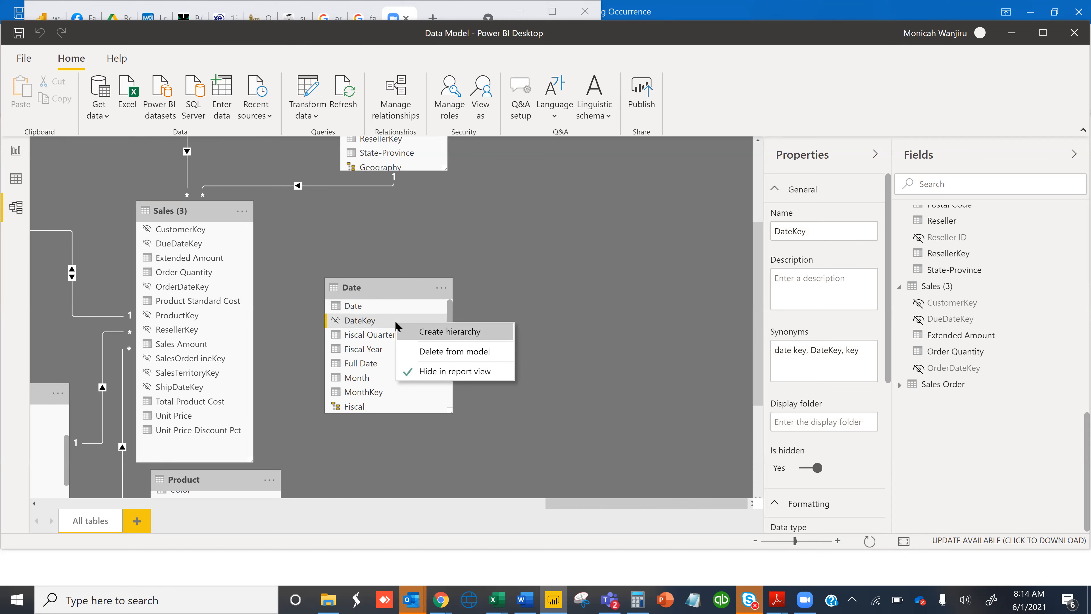
left_click(373, 327)
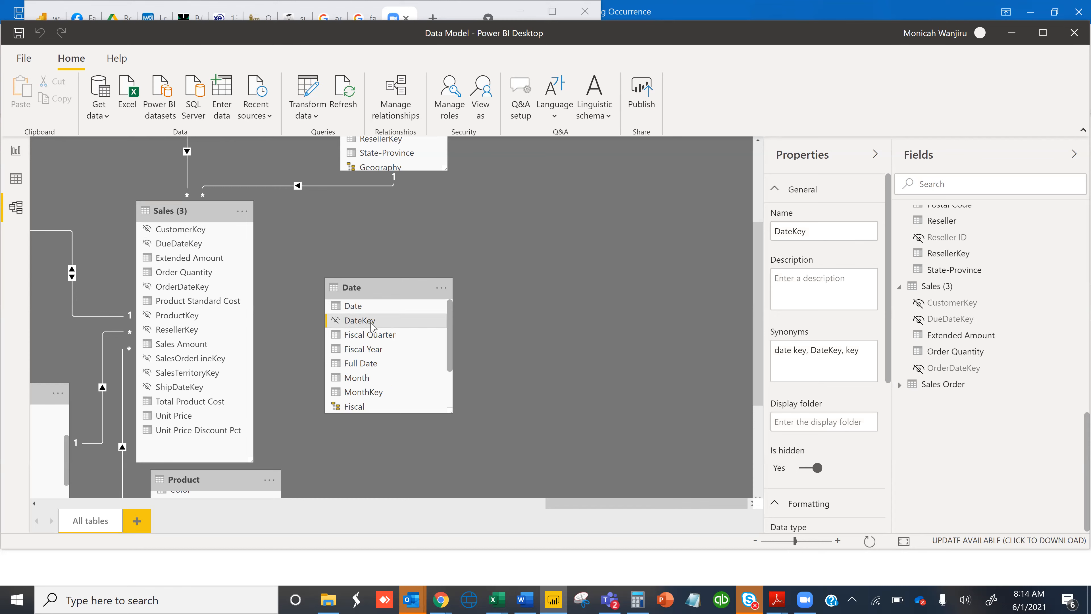
Relate the Date table's DateKey to OrderDateKey first, followed by DueDateKey and ShipDateKey, in the Sales (3) table
left_click_drag(346, 319, 164, 285)
left_click(360, 319)
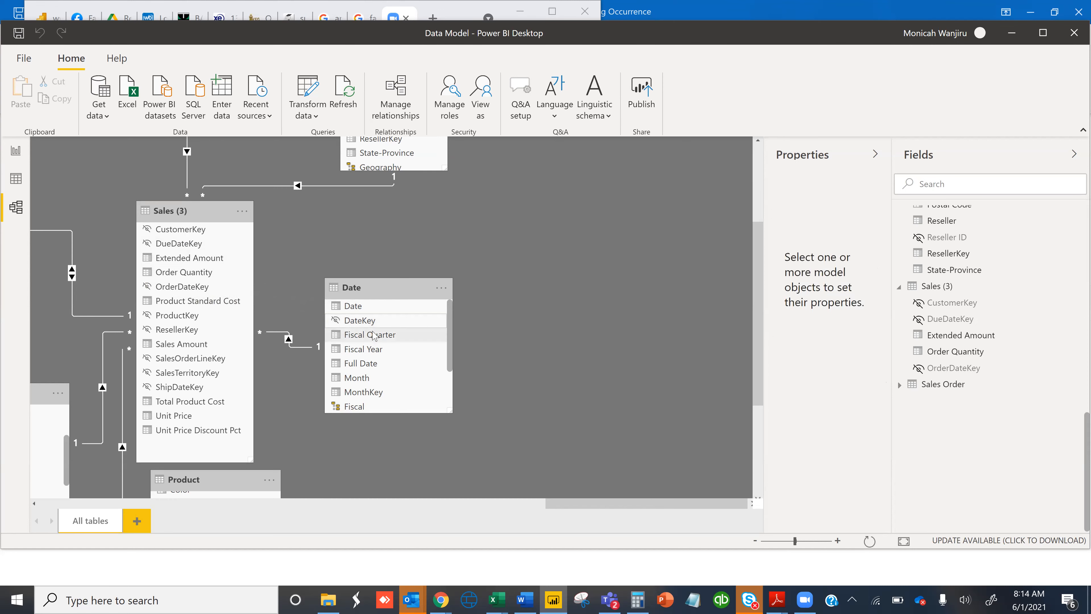
left_click_drag(367, 321, 325, 300)
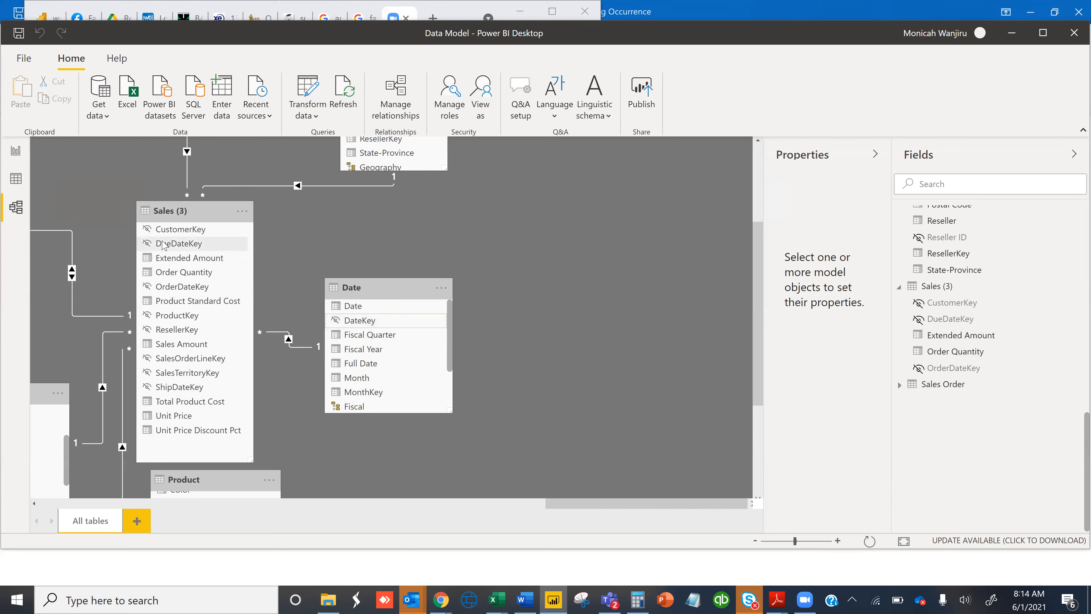
left_click_drag(163, 244, 163, 244)
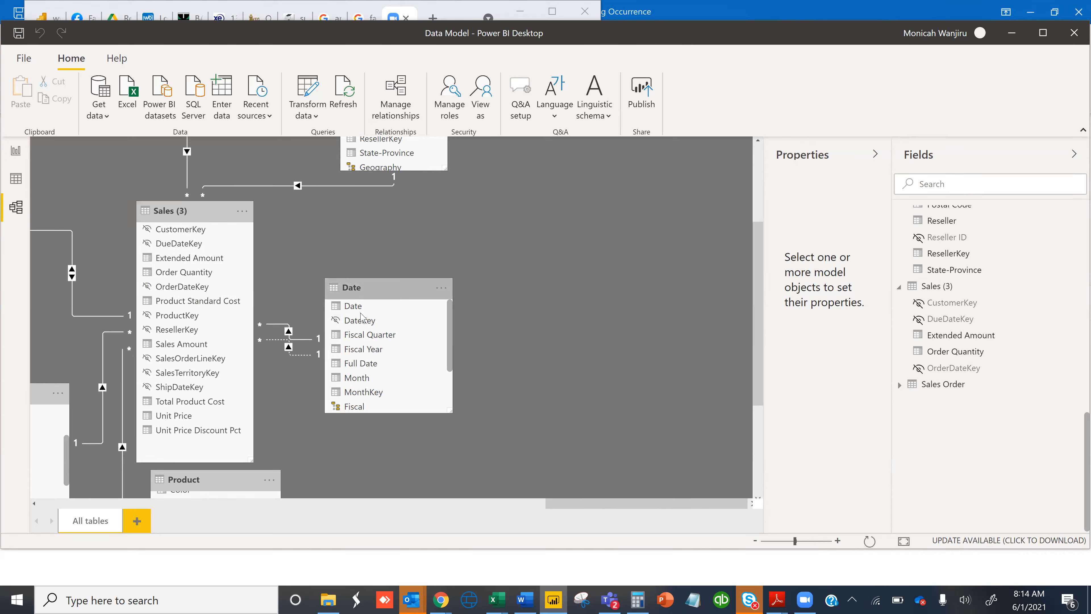
left_click_drag(362, 323, 180, 386)
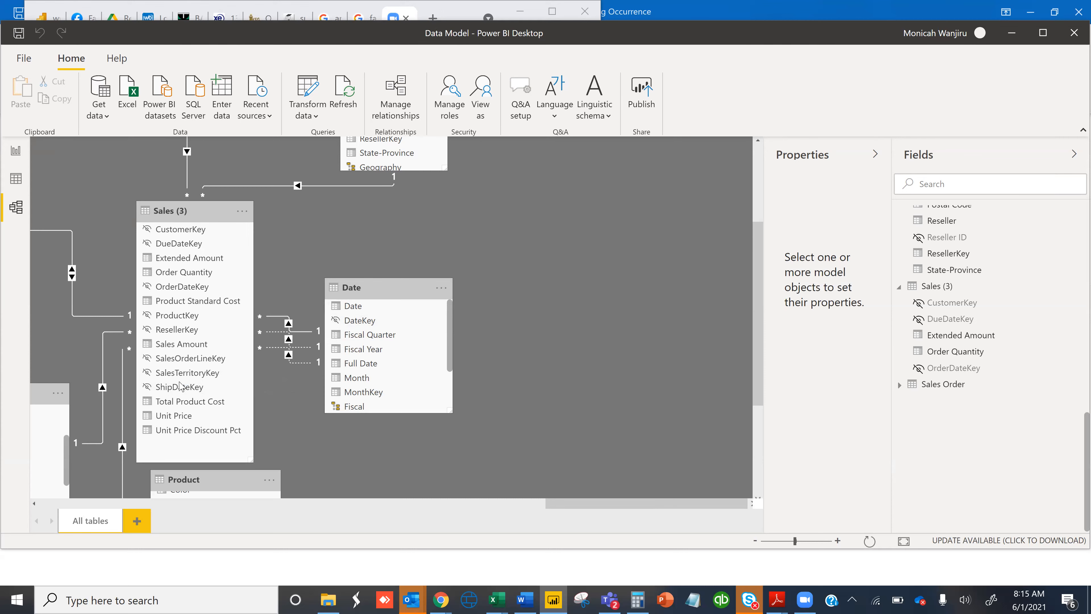
scroll(761, 377, "down", 1)
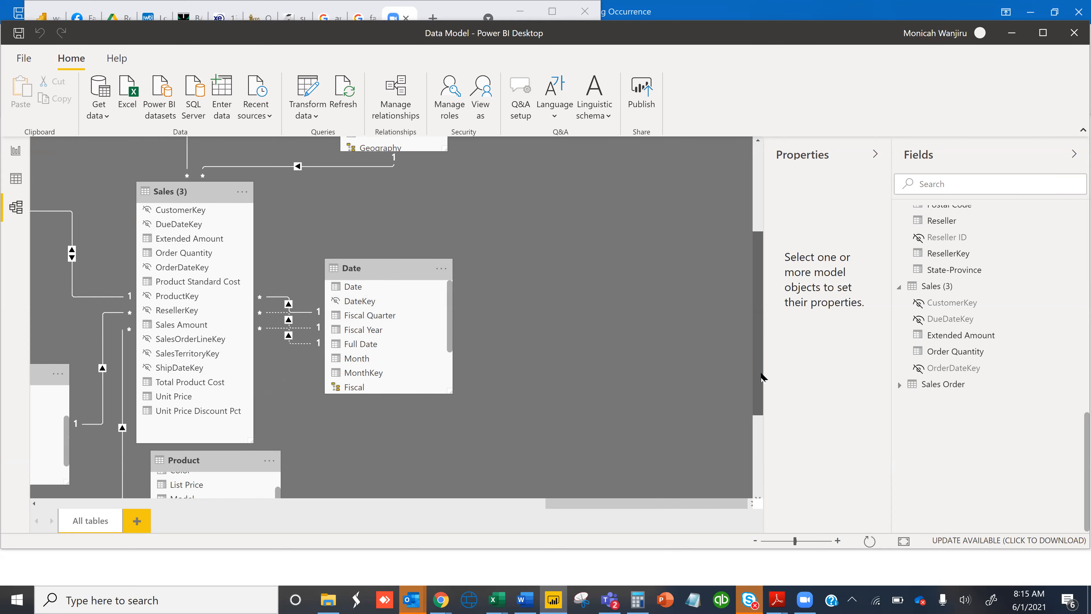
scroll(761, 377, "down", 5)
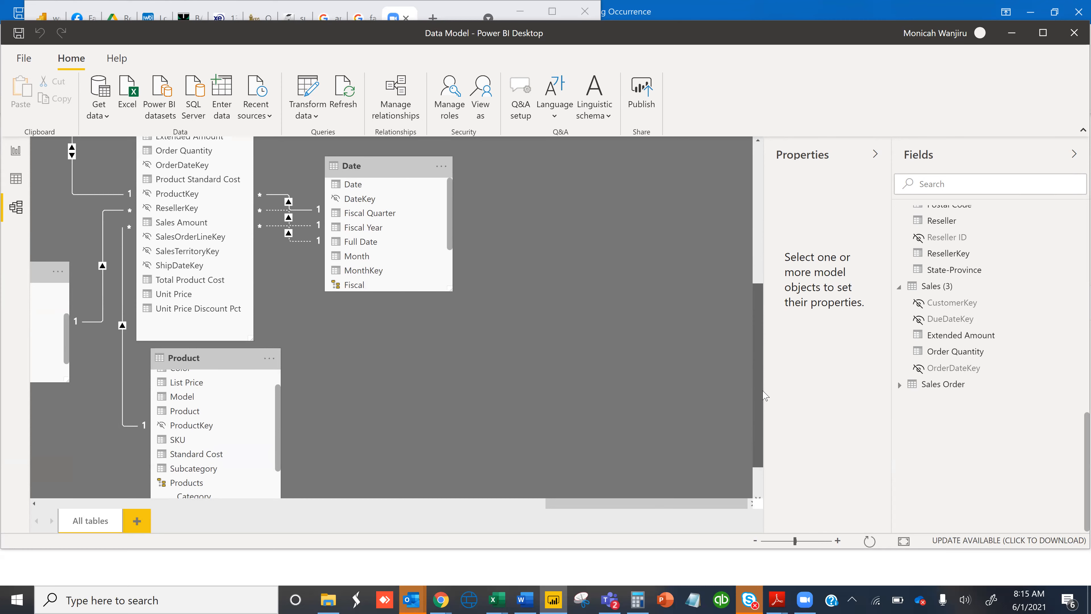
left_click_drag(575, 508, 508, 513)
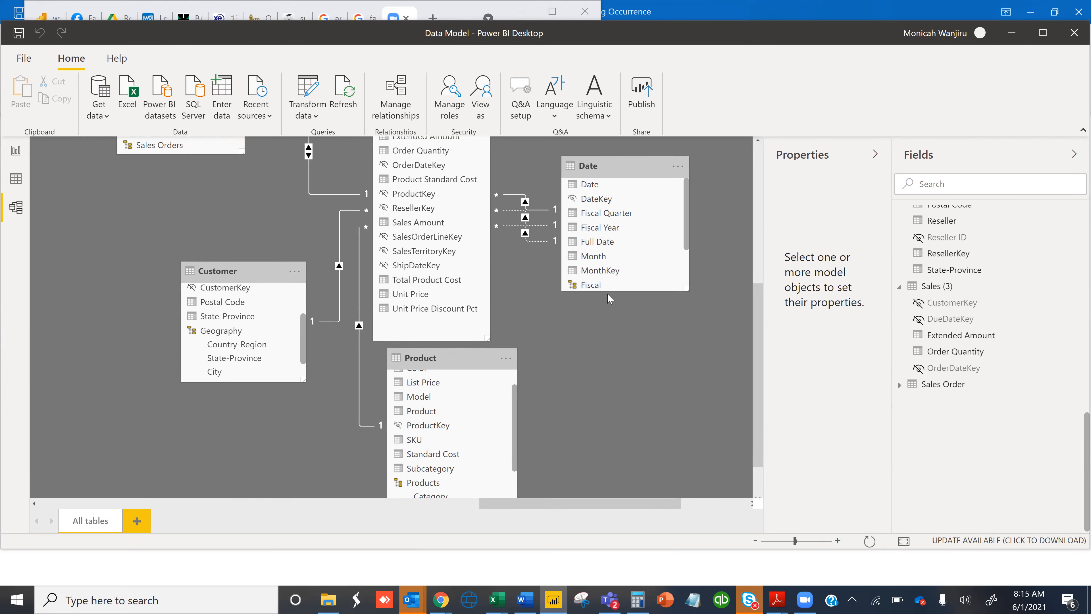
In the report view, add a new measure to the Sales (3) table and name it "Sales amount by due date"
left_click(13, 153)
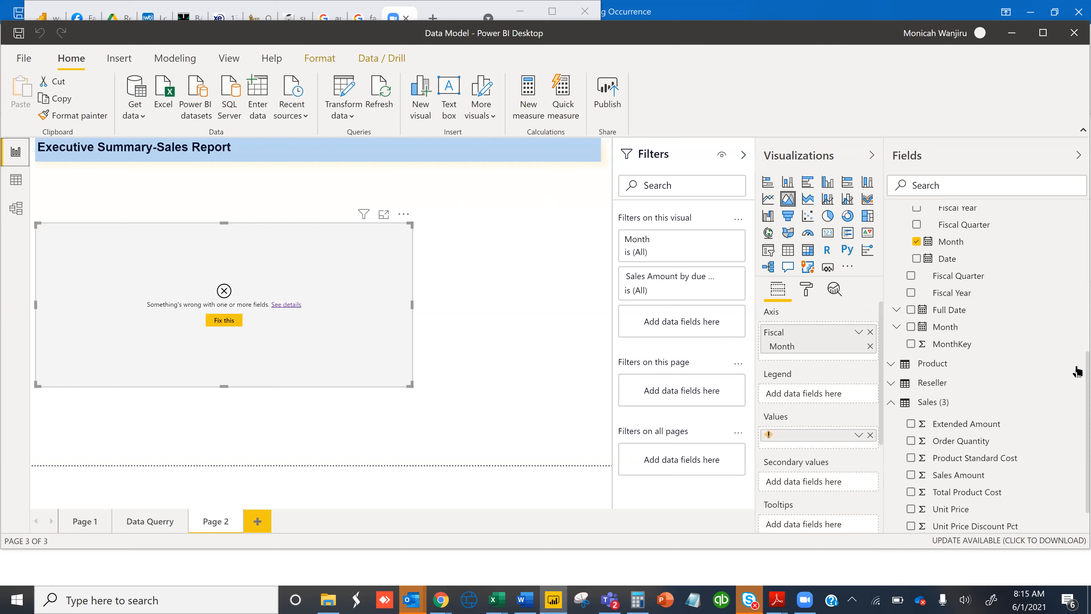
left_click(915, 406)
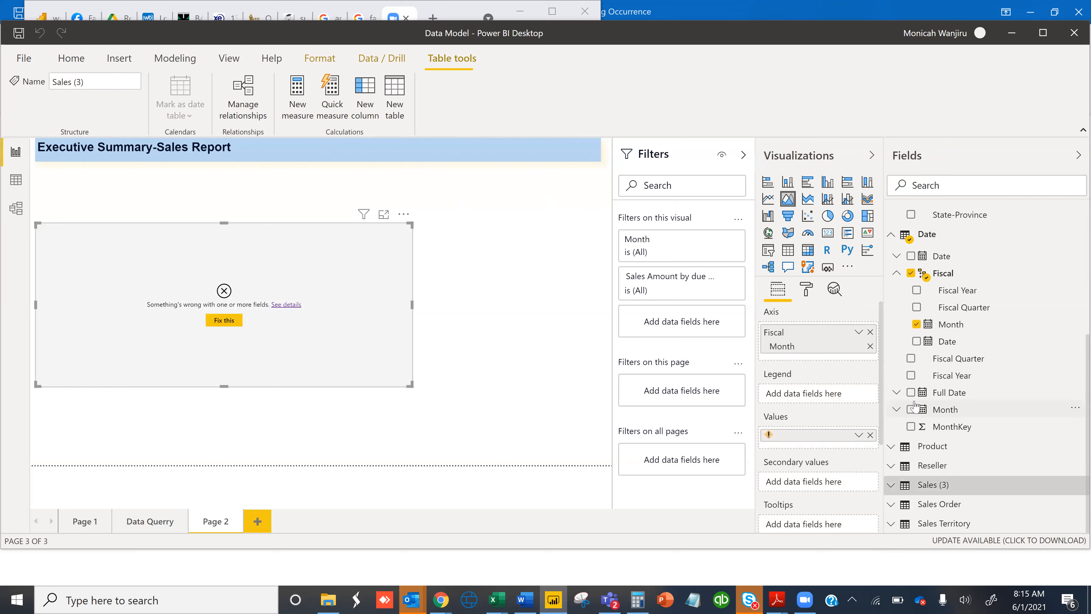
left_click(930, 486)
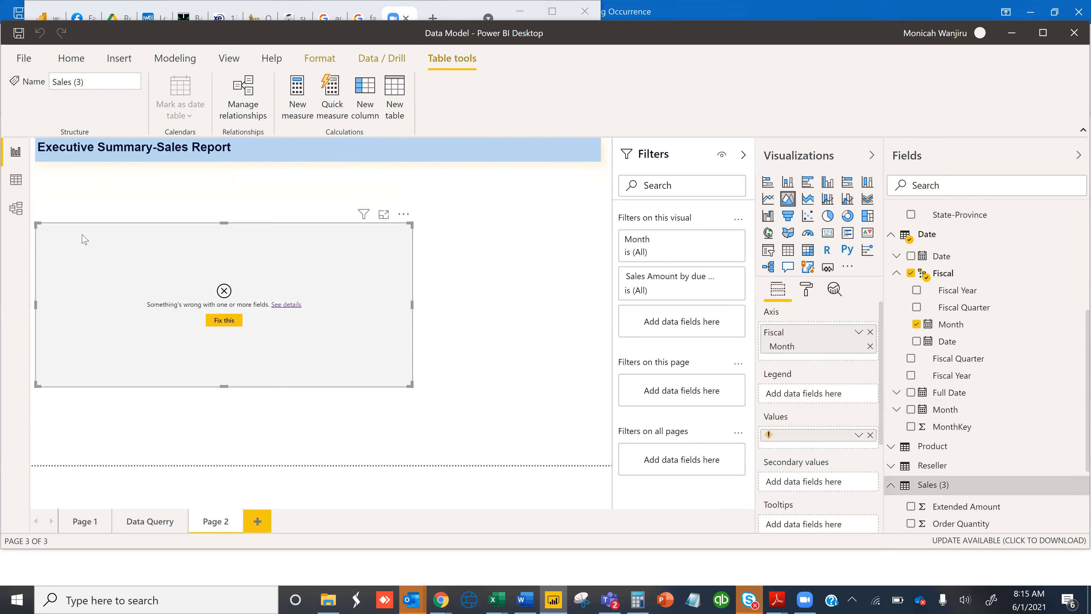
left_click(72, 58)
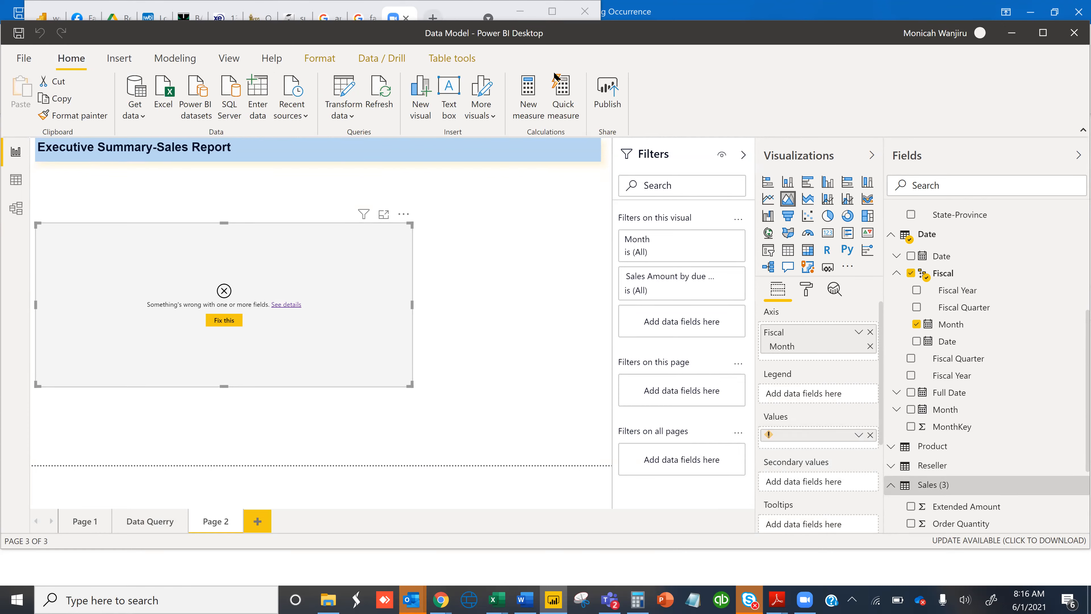
left_click(529, 99)
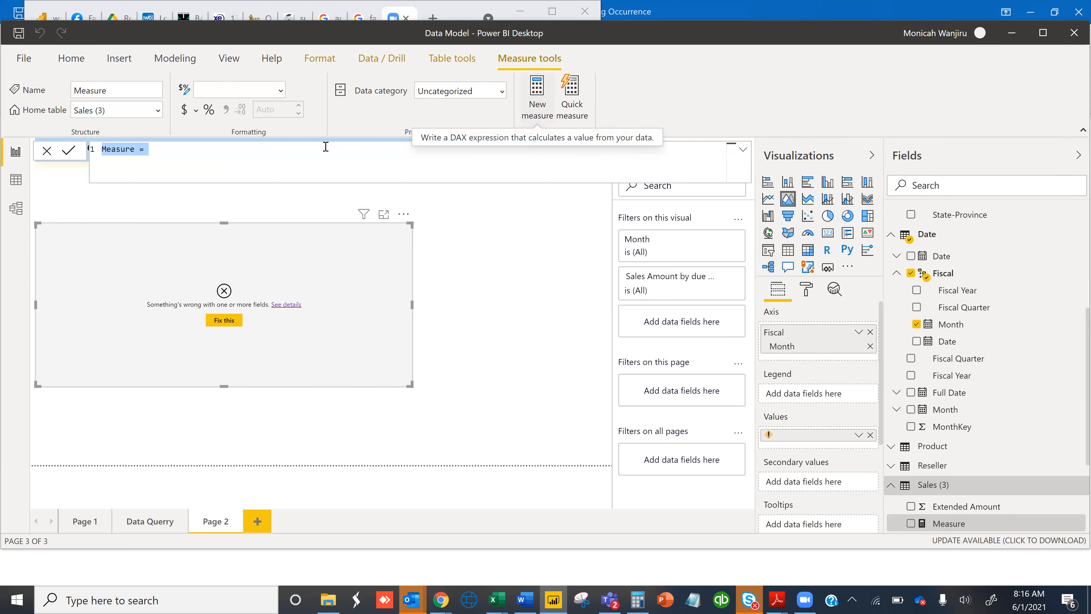
left_click(133, 148)
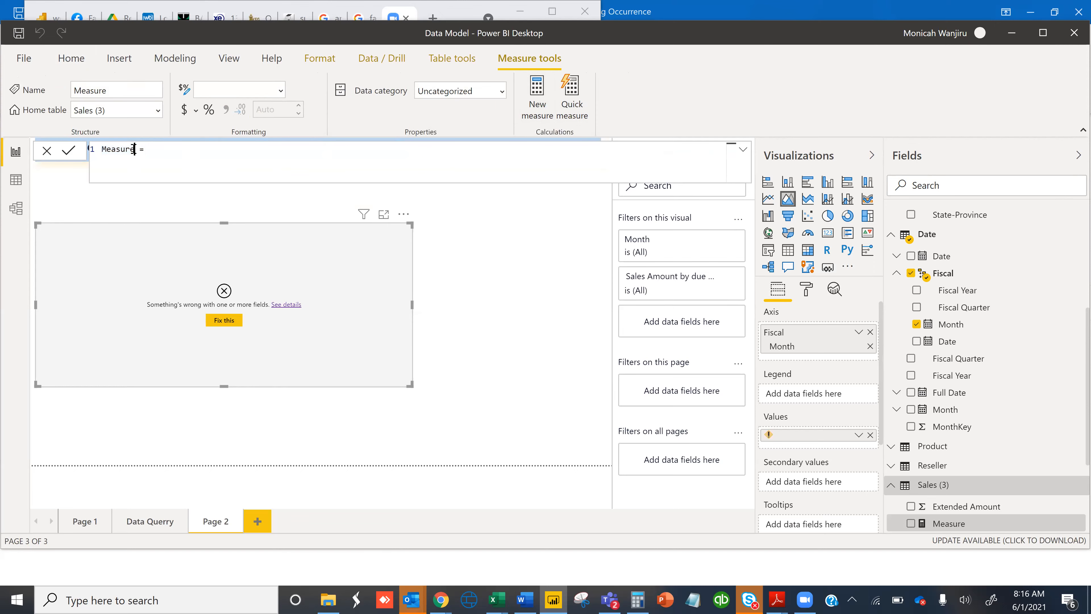
left_click_drag(134, 148, 101, 151)
type("Sales amount b")
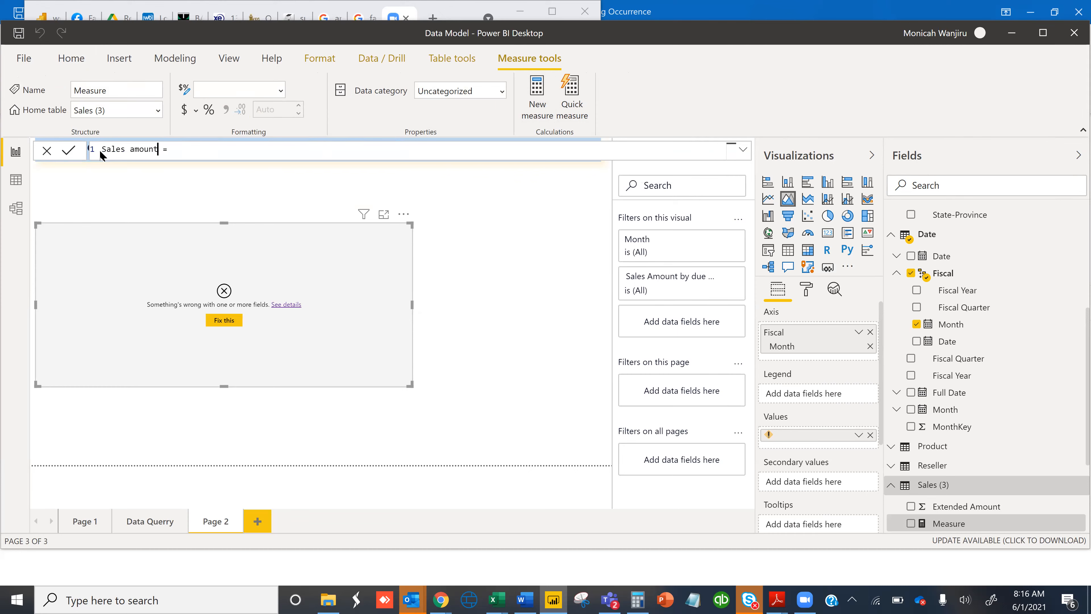
type("y due date")
Begin the measure's formula with CALCULATE, using SUM('Sales (3)'[Sales Amount]) as its expression
type("c")
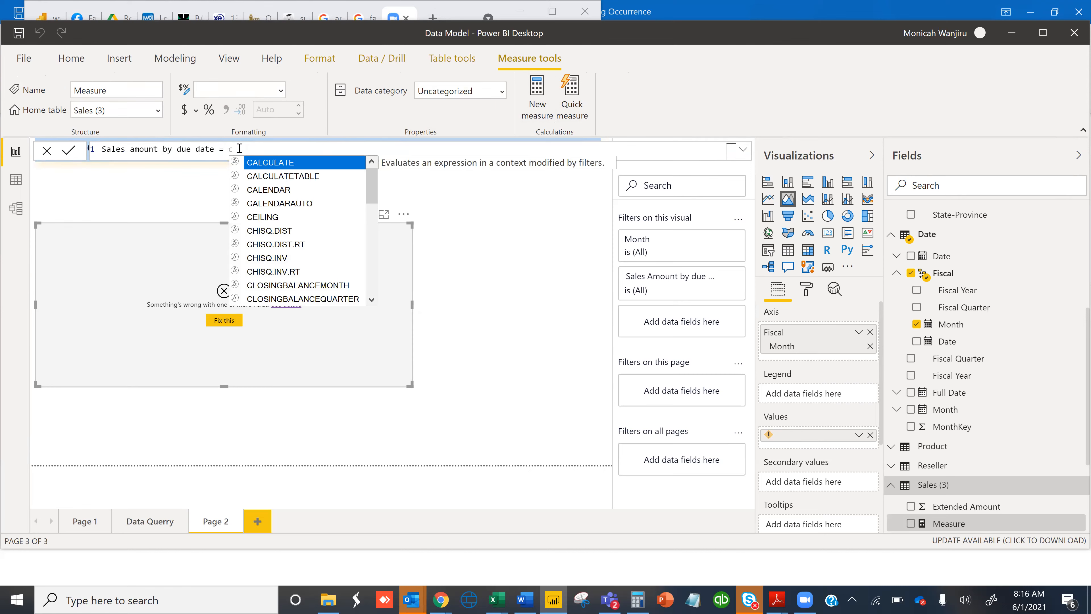
key("Tab")
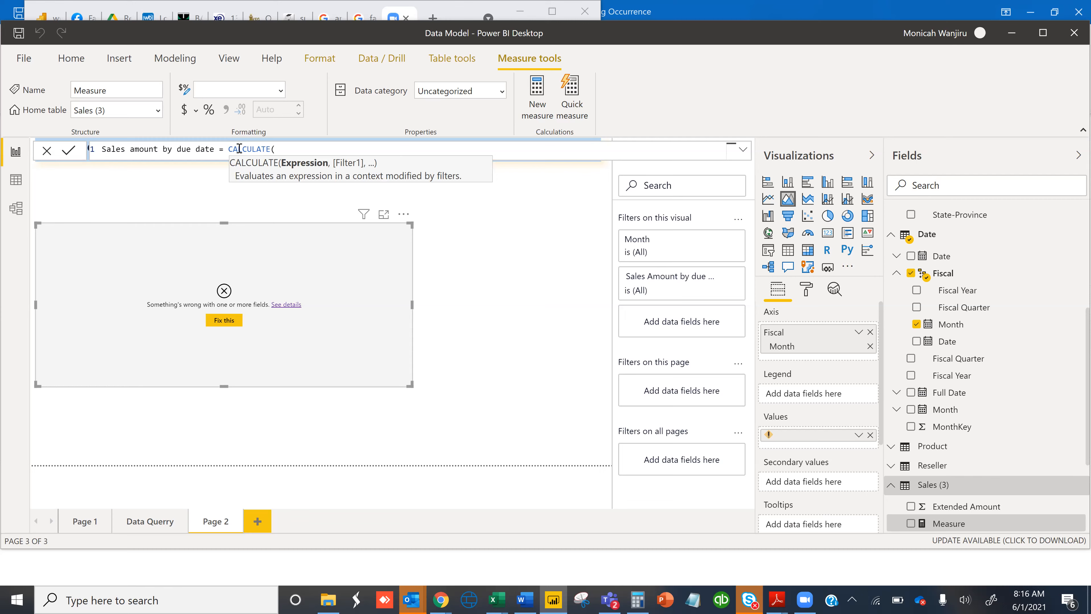
type("su")
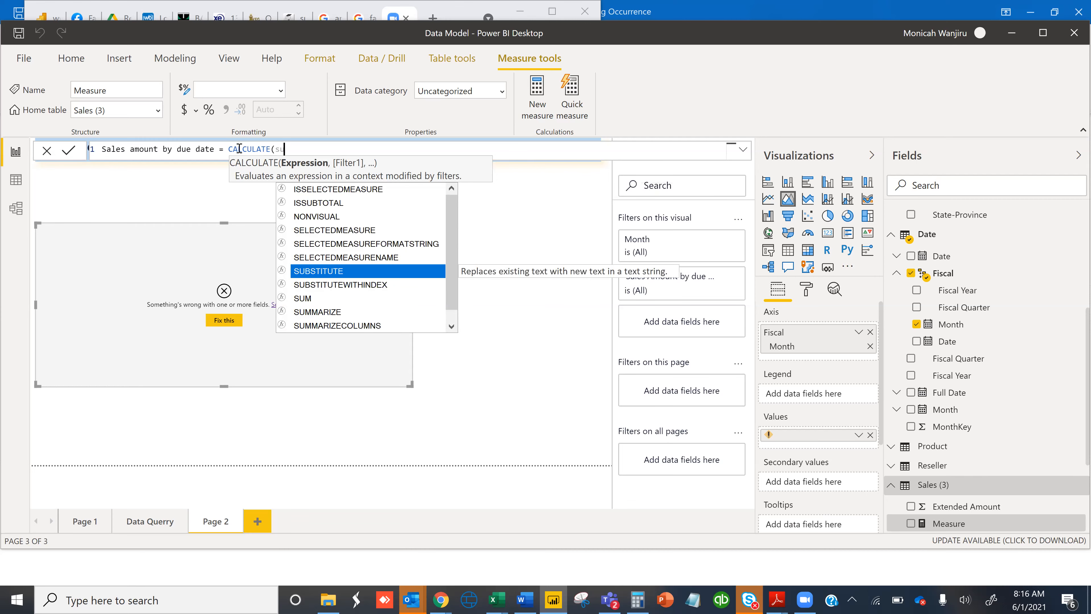
type("m")
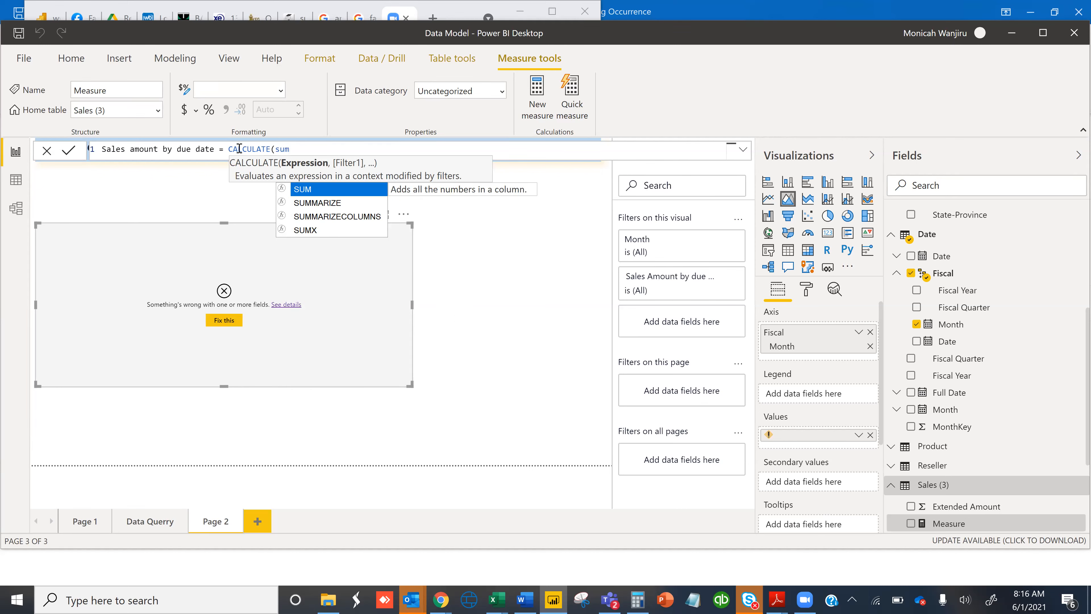
key("Tab")
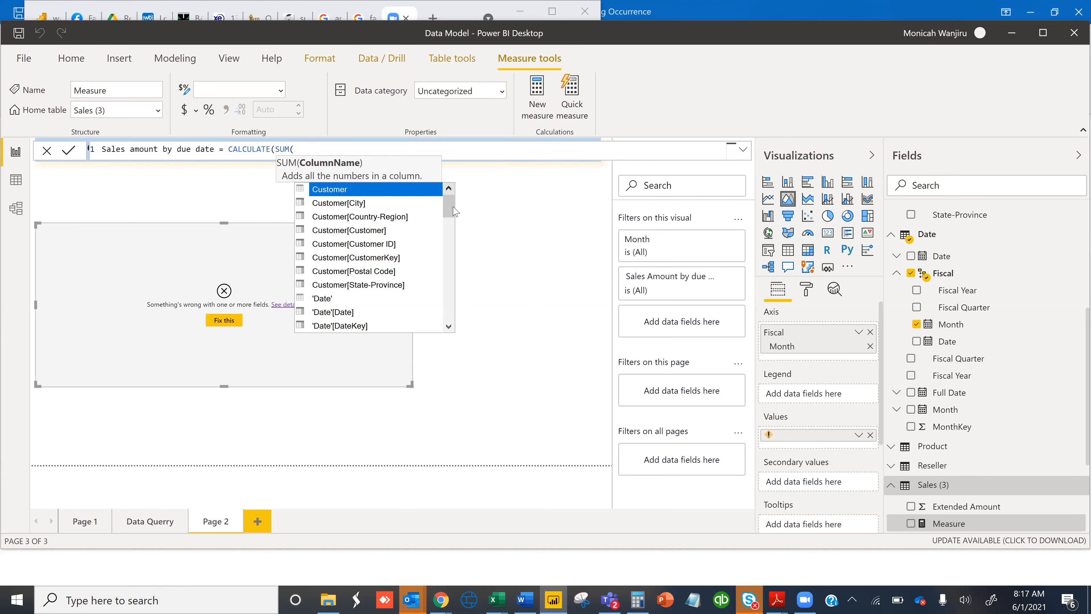
left_click_drag(450, 212, 447, 279)
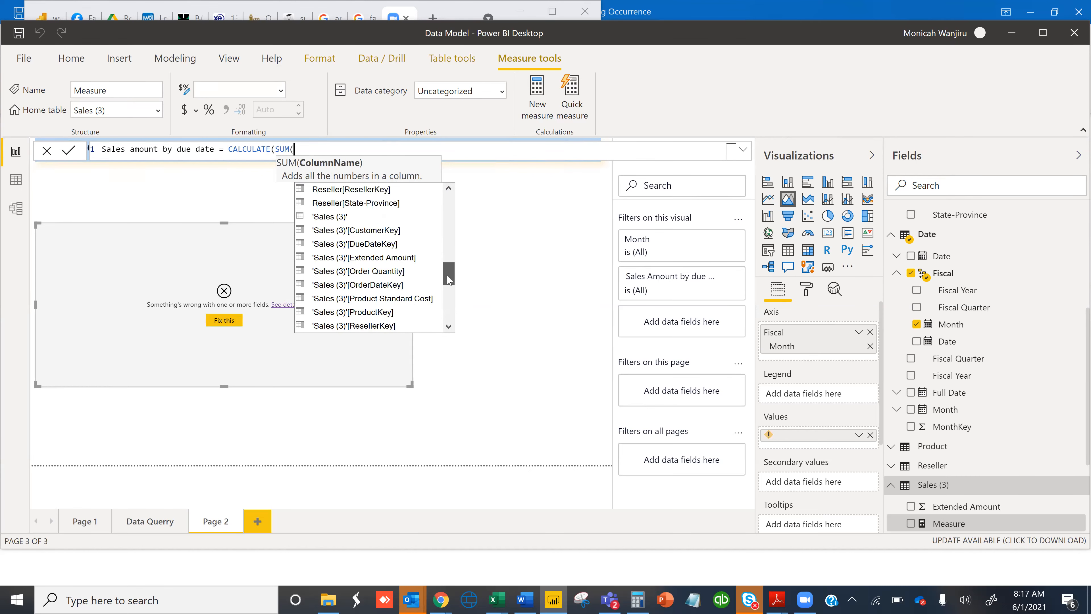
left_click(330, 218)
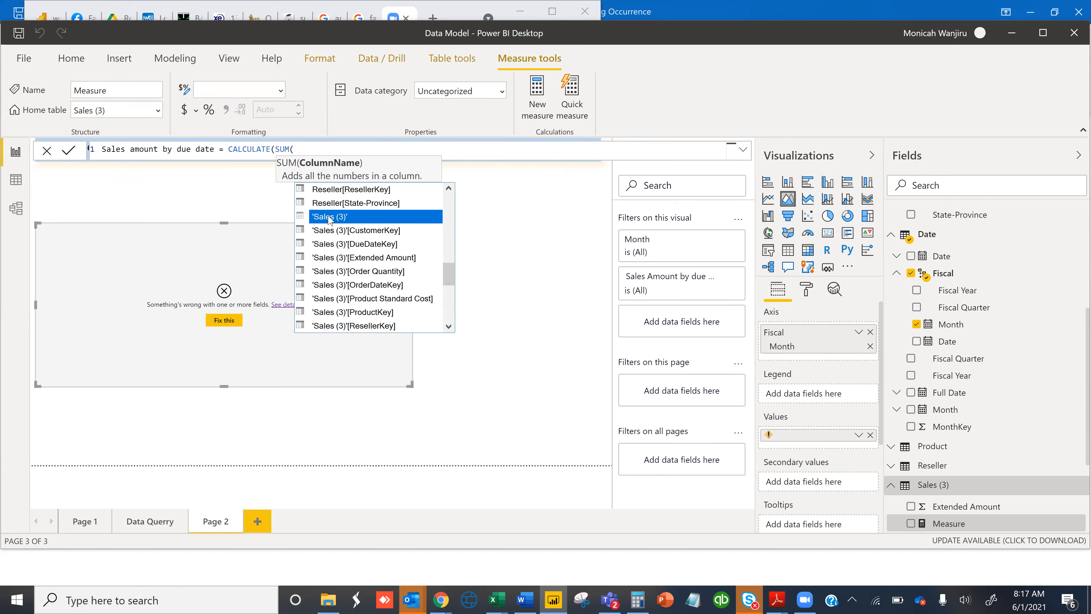
left_click(330, 217)
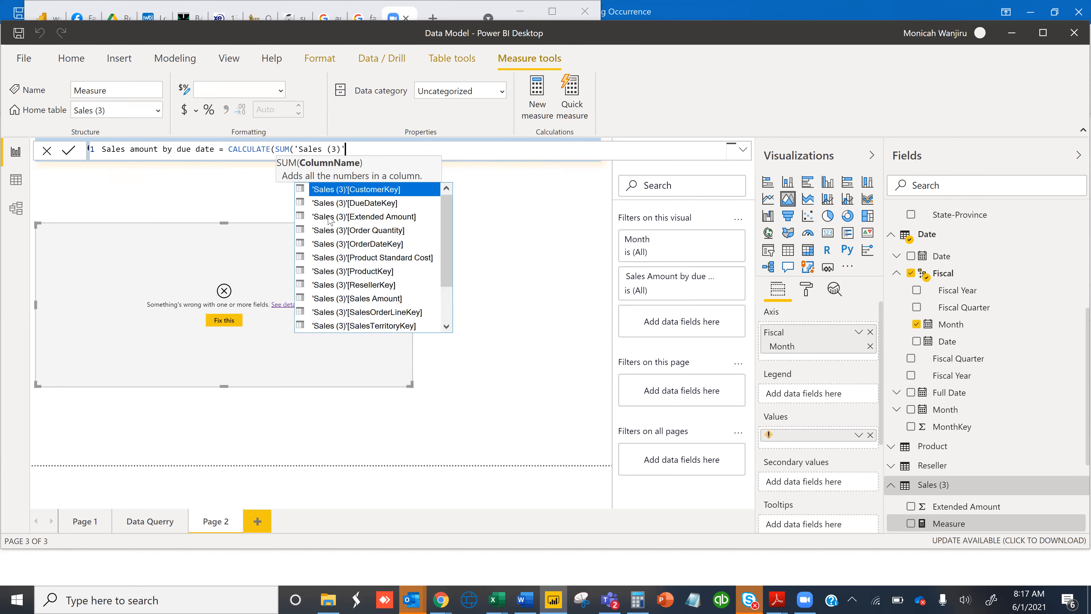
left_click(359, 301)
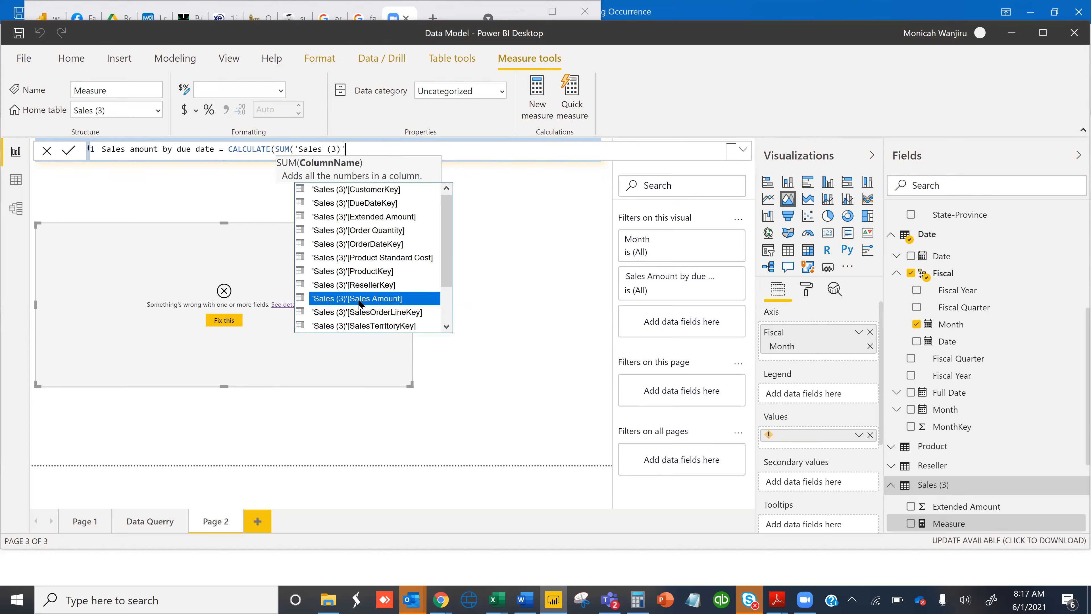
double_click(359, 299)
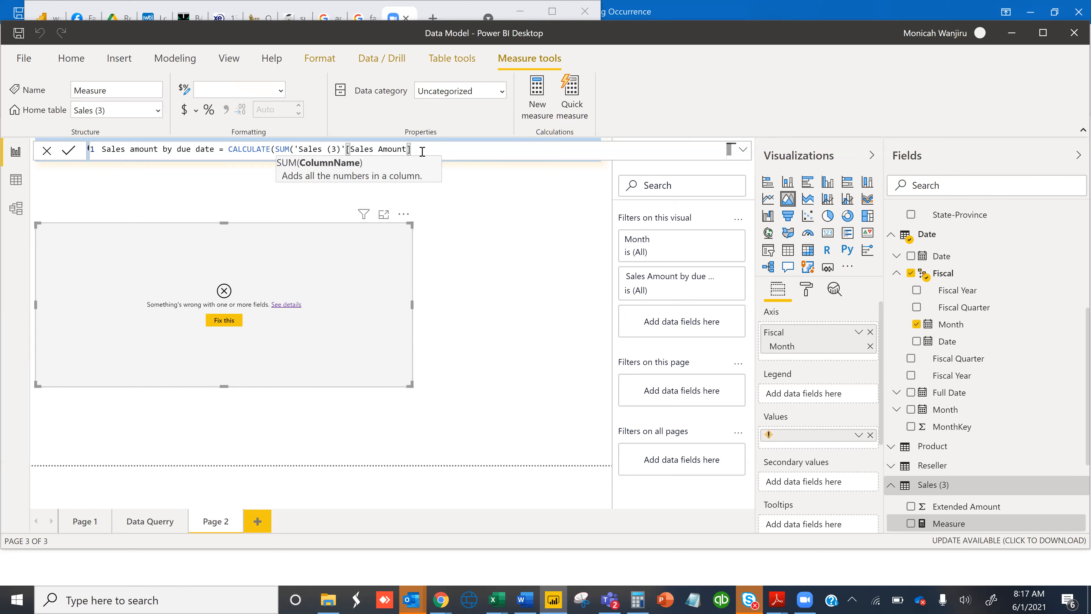
type(")")
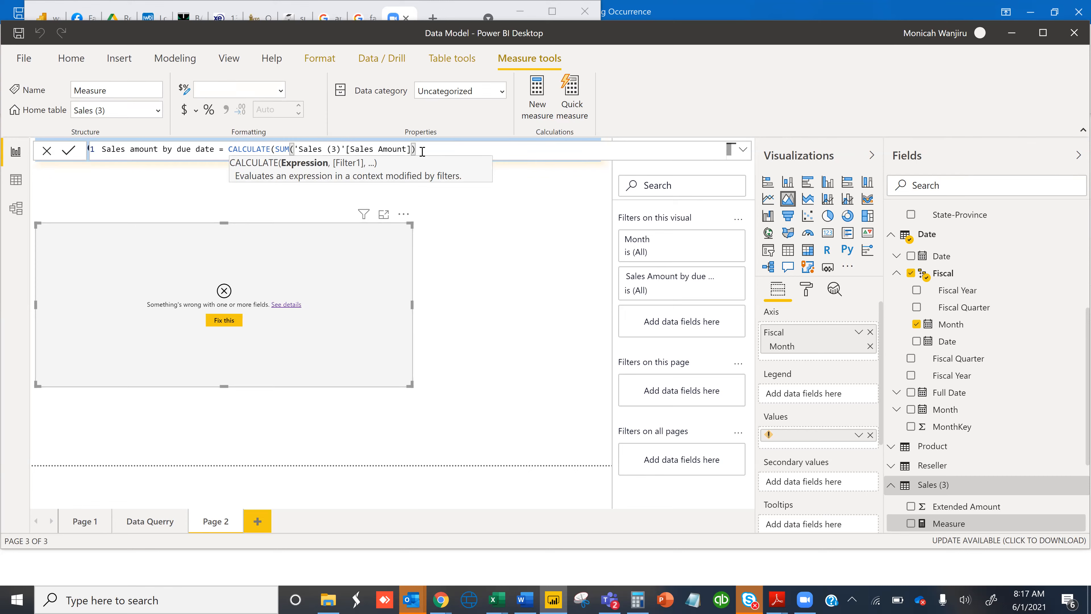
Add a USERELATIONSHIP filter to the CALCULATE formula, with 'Sales (3)'[DueDateKey] as its first column
type(",")
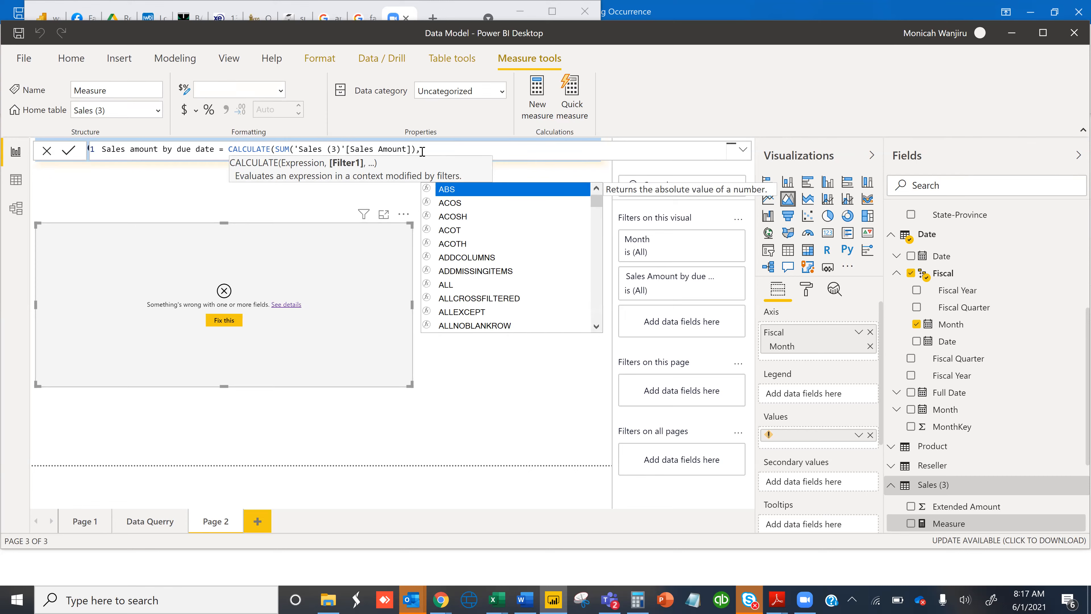
type("re")
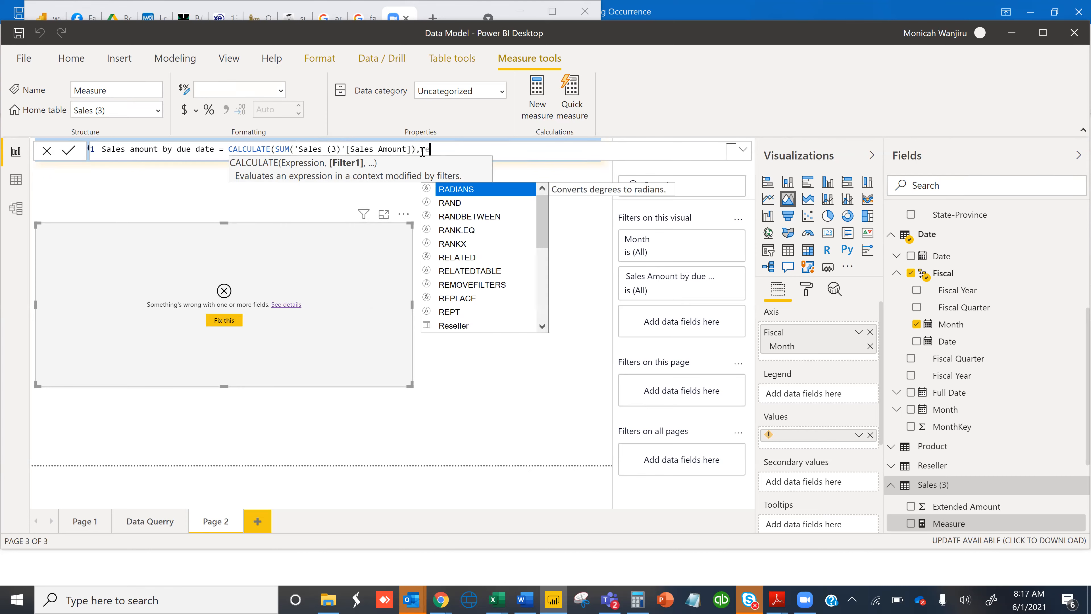
type("la")
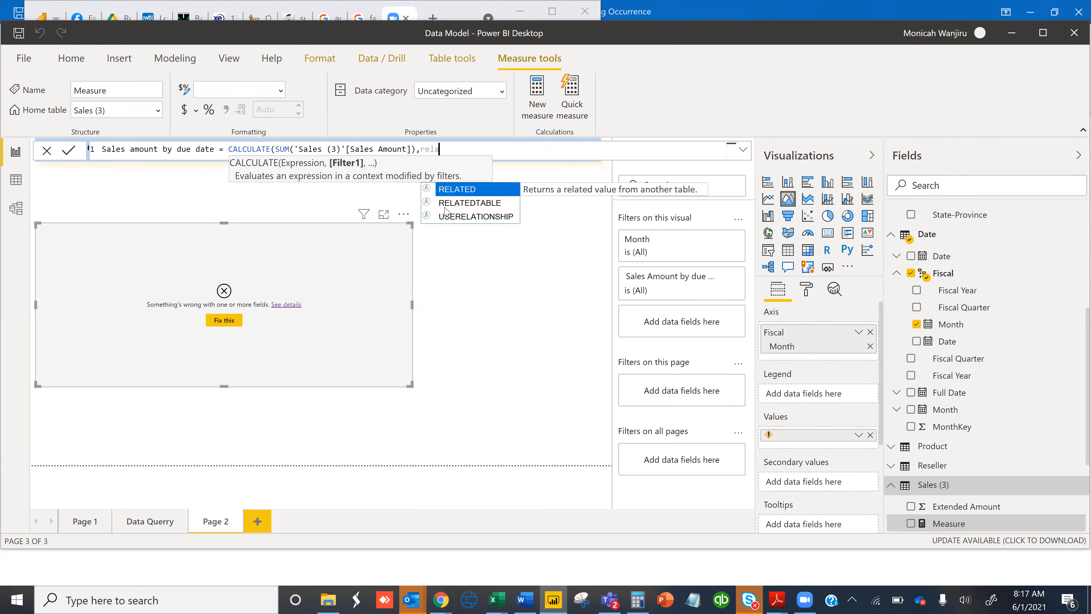
left_click(448, 218)
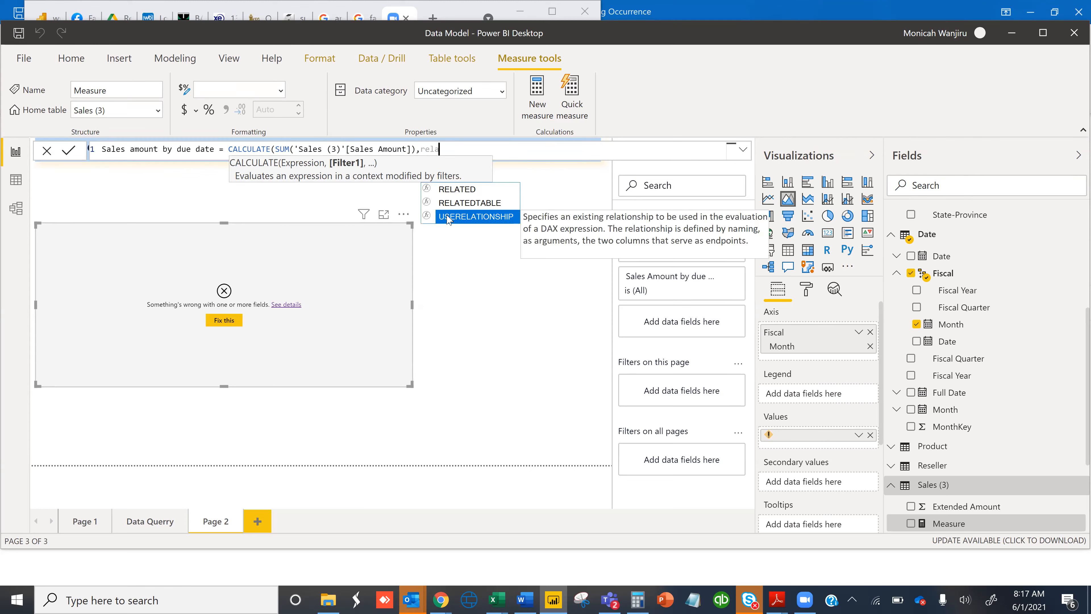
left_click(448, 217)
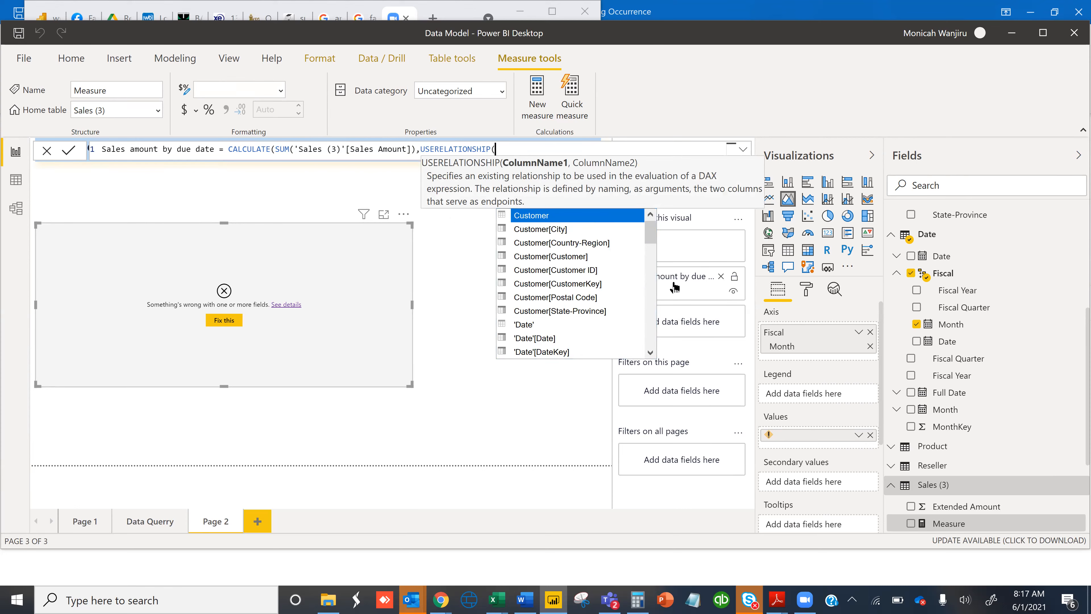
left_click_drag(650, 236, 652, 254)
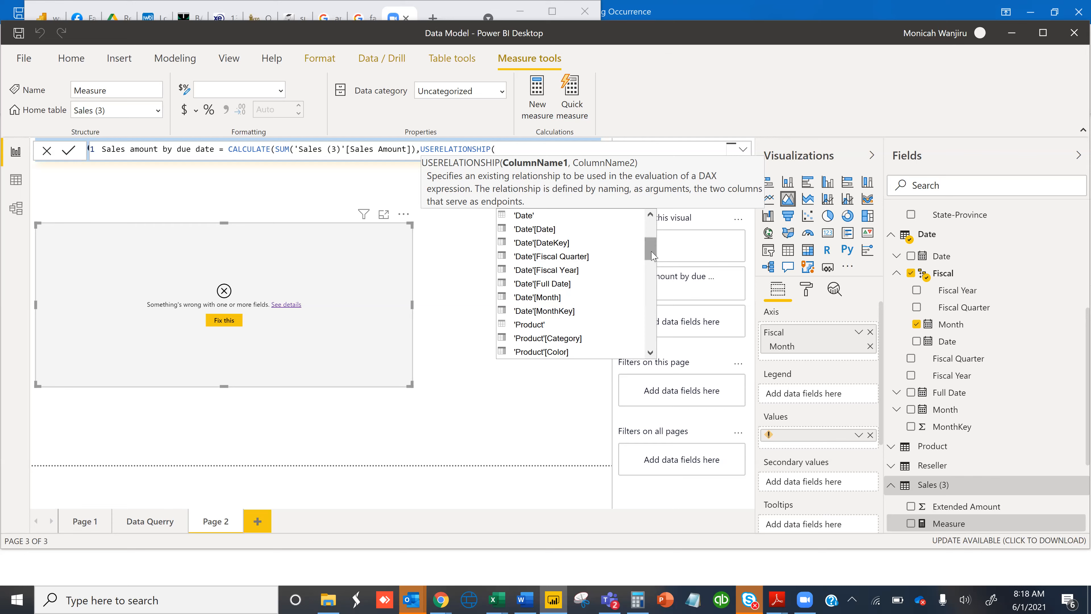
left_click_drag(652, 254, 652, 309)
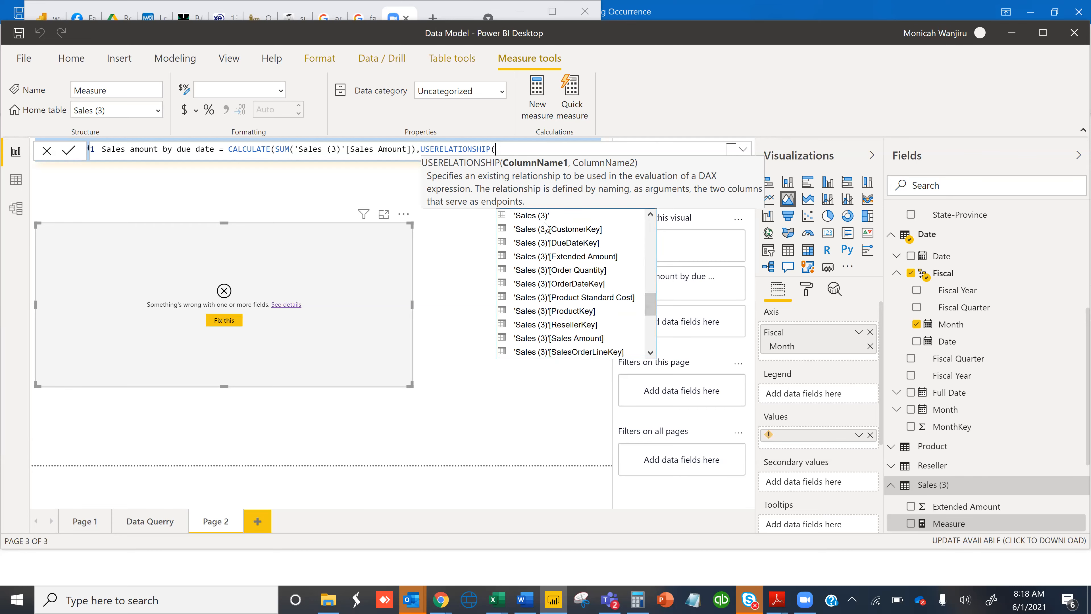
left_click(532, 219)
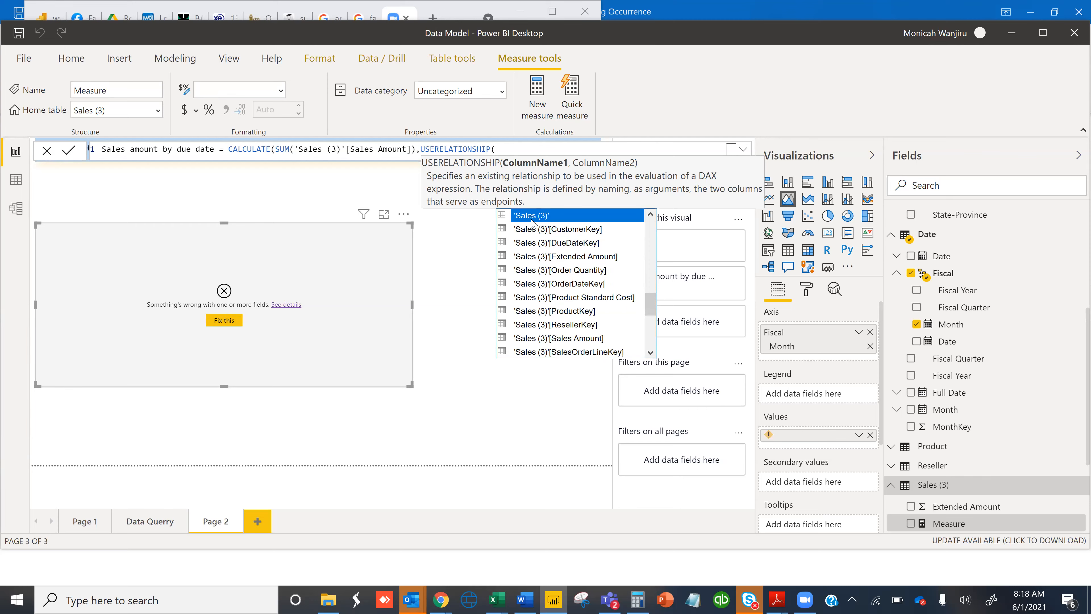
double_click(531, 216)
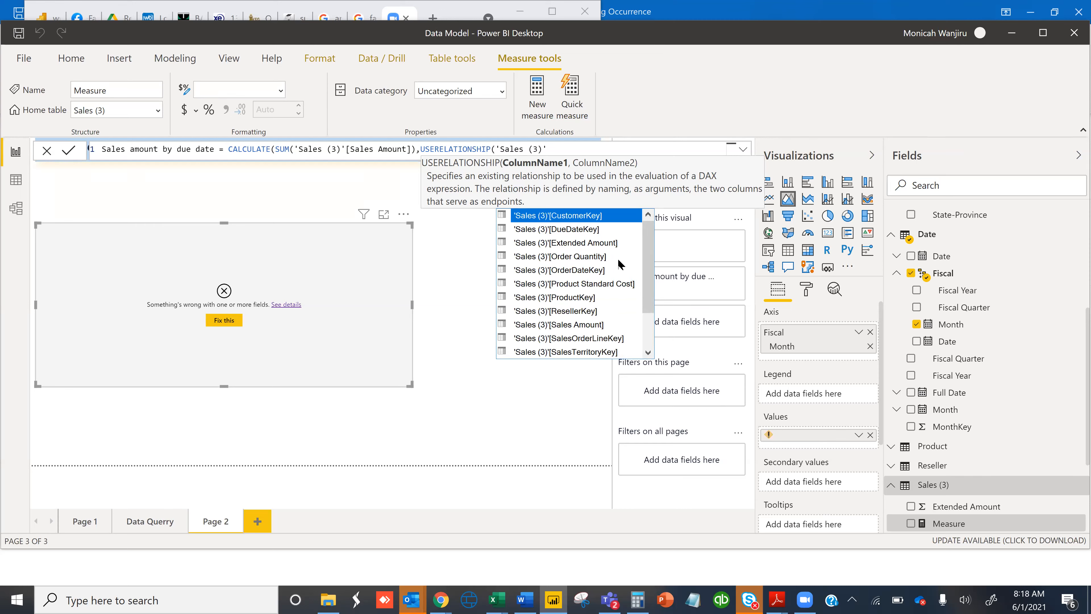
left_click_drag(650, 278, 646, 247)
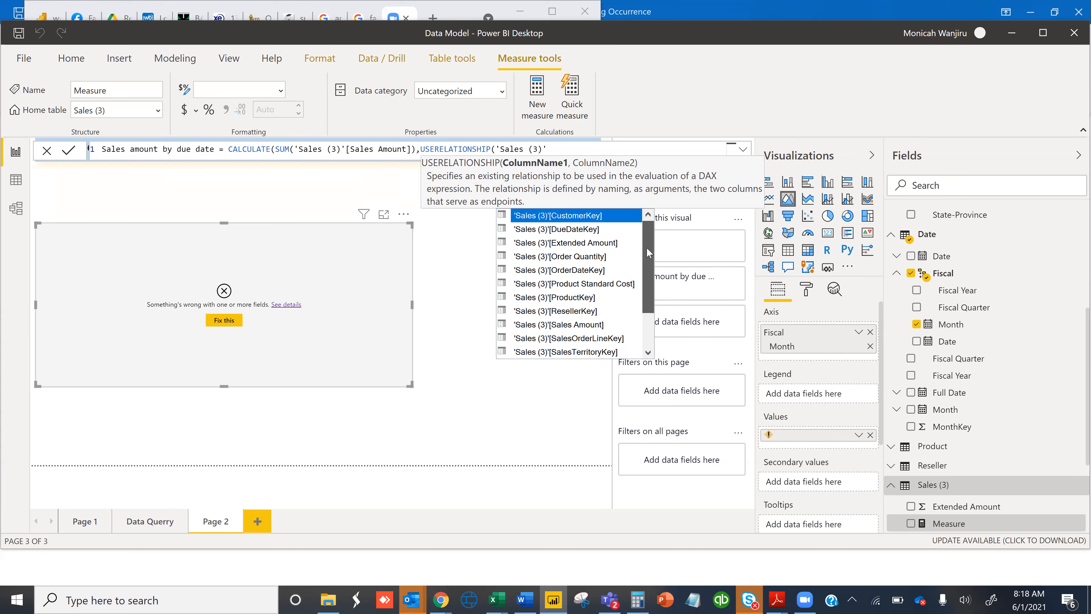
left_click(578, 232)
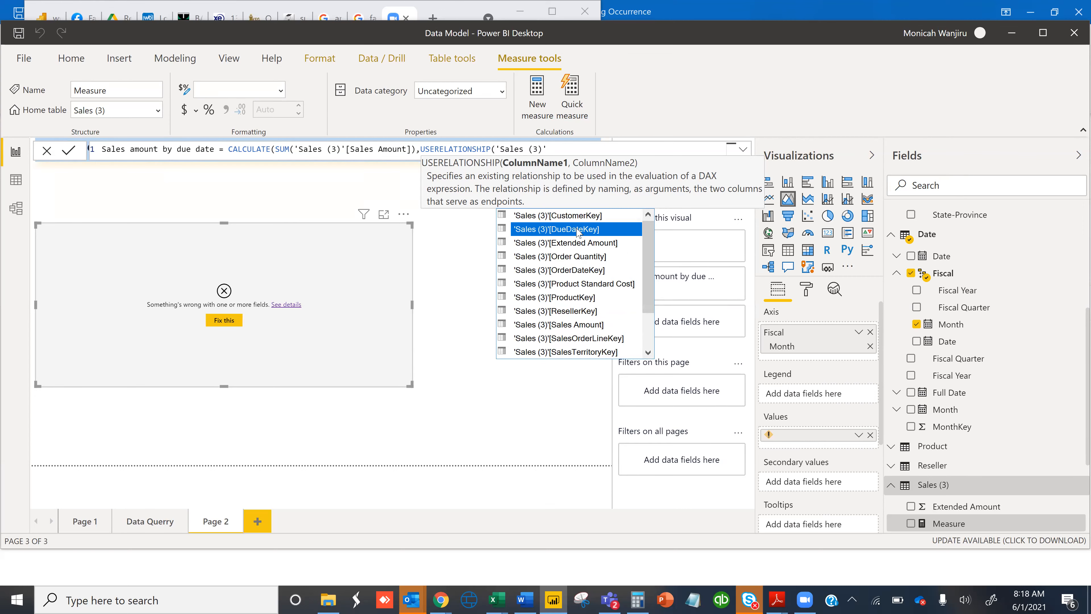
left_click(578, 232)
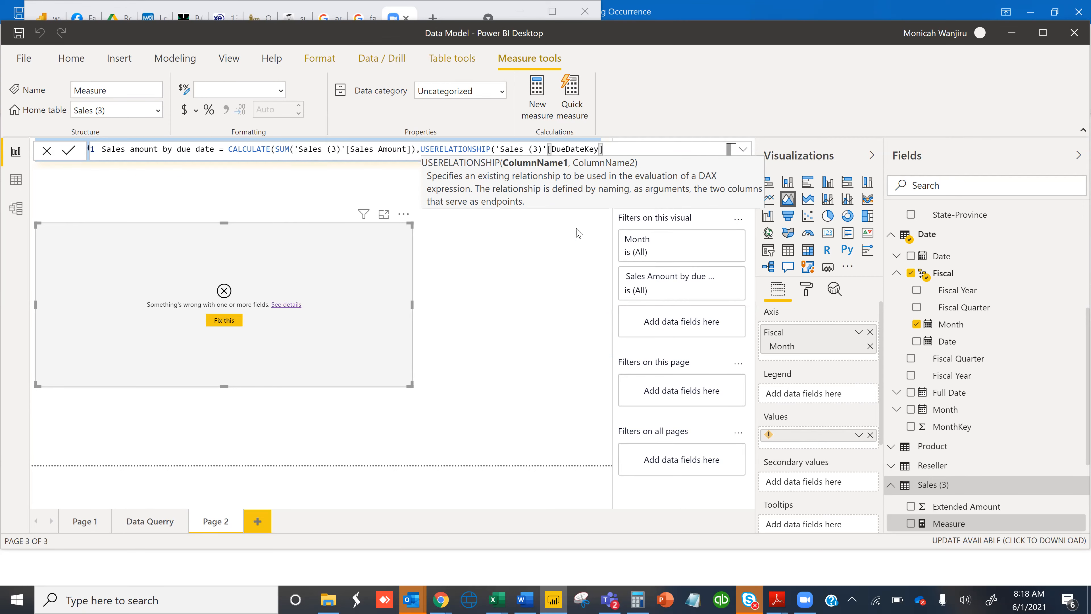
Enter 'Date'[DateKey] as the second column of the USERELATIONSHIP function
type(",")
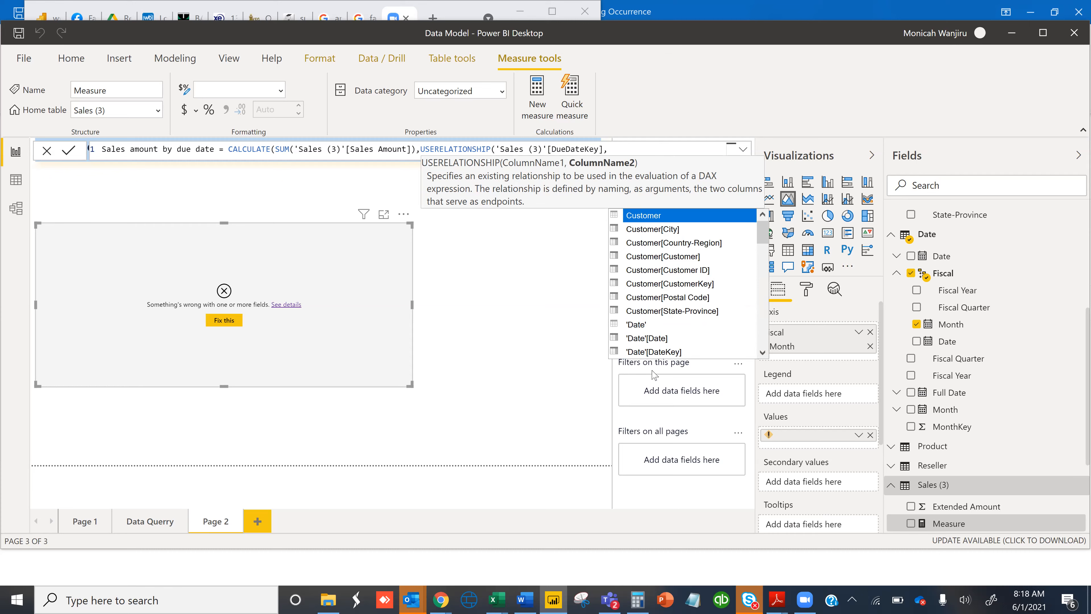
left_click(657, 352)
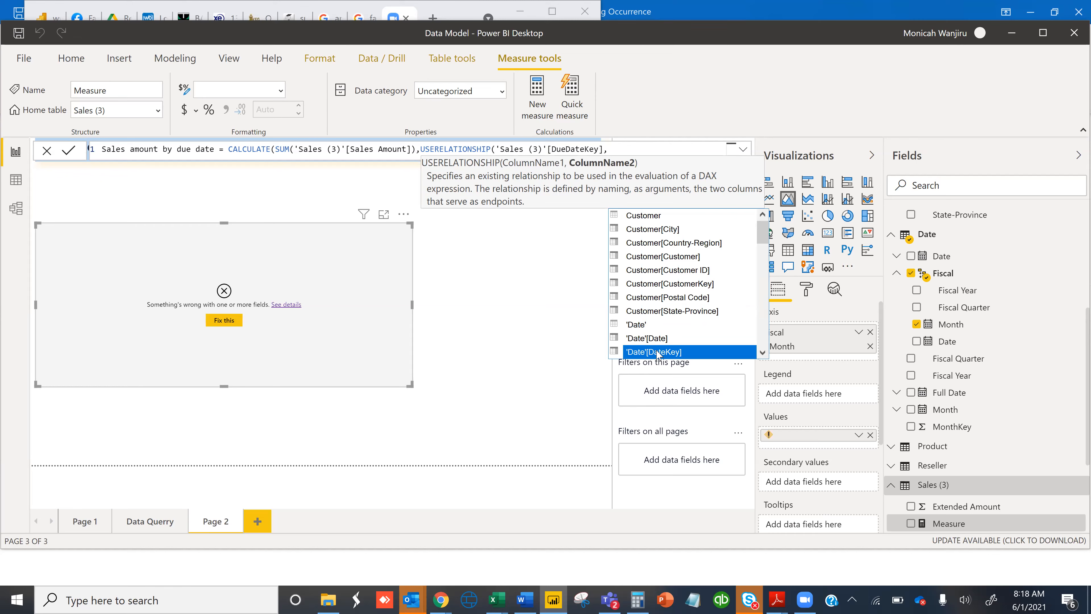
left_click(642, 326)
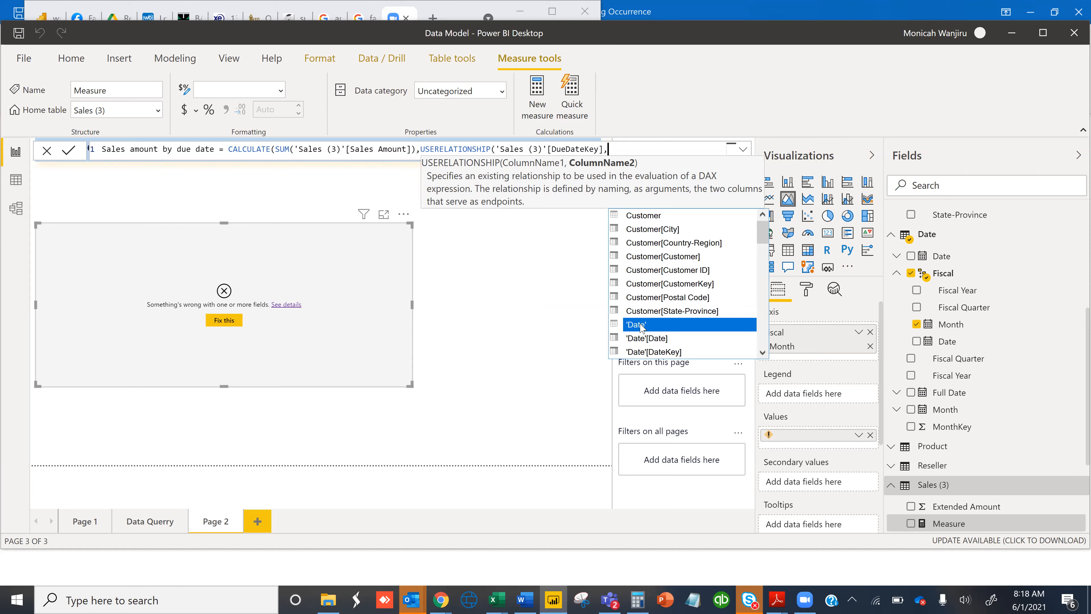
left_click(652, 352)
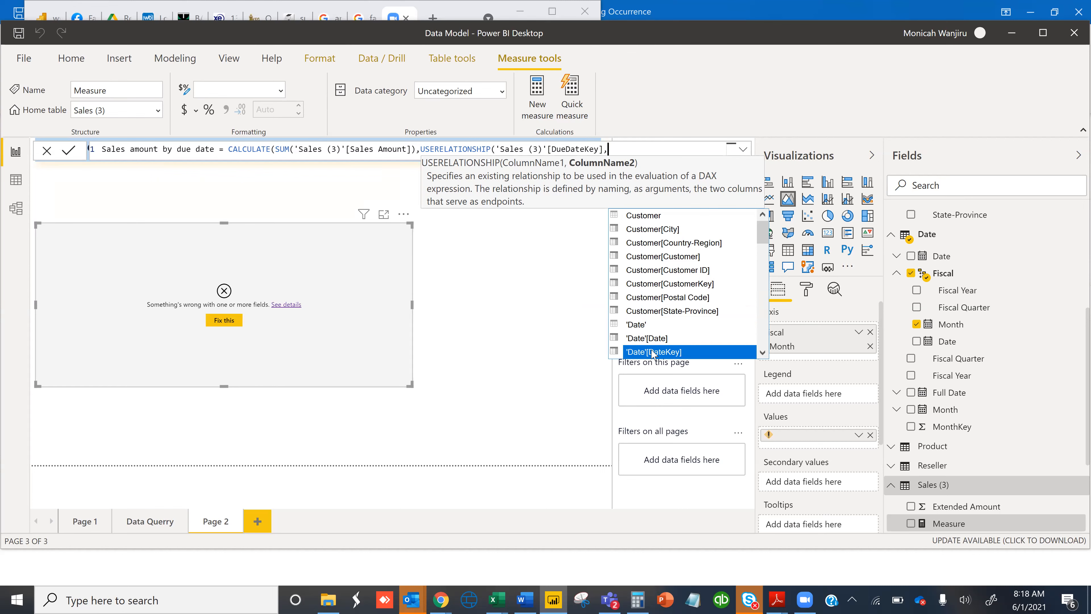
double_click(652, 351)
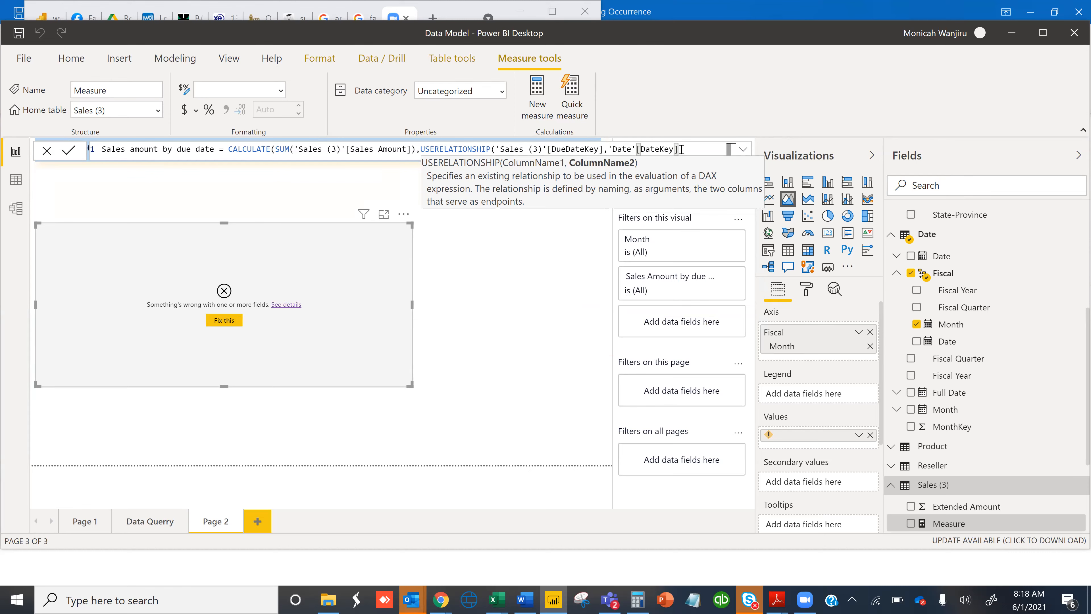
Close the USERELATIONSHIP and CALCULATE functions and commit the Sales amount by due date measure
type(")")
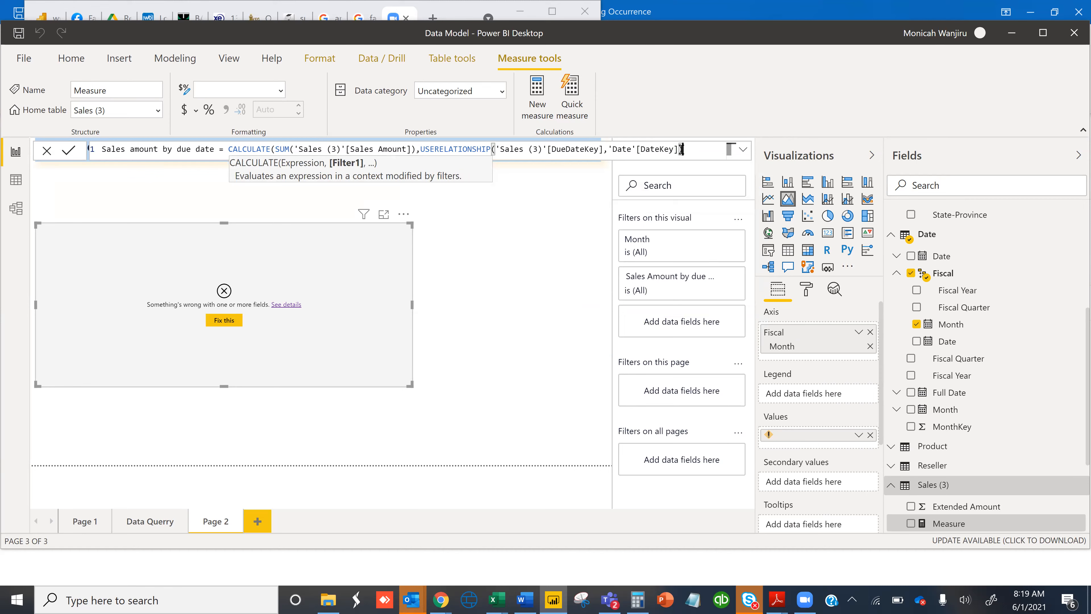
type(")")
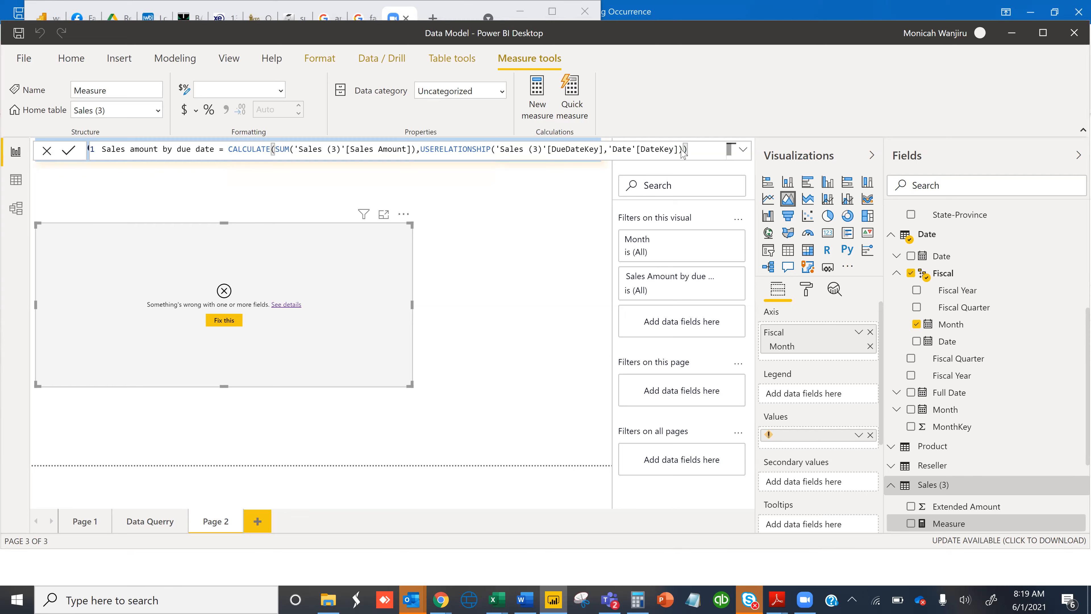
key("Return")
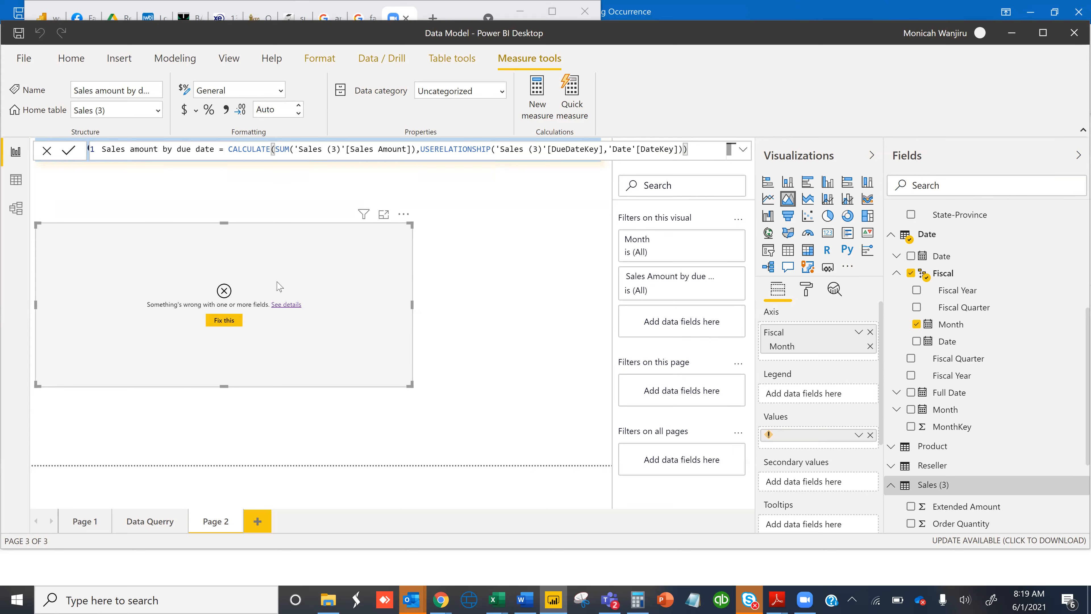
Clear the area chart's broken field and plot Sales Amount and Sales amount by due date from Sales (3) as its values
left_click(225, 320)
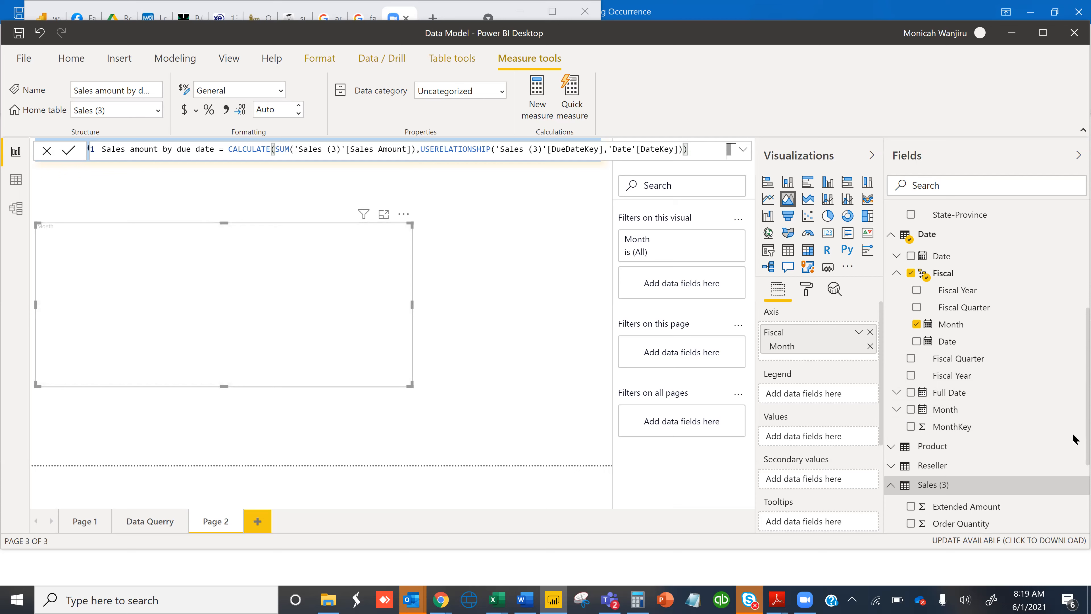
left_click(1074, 447)
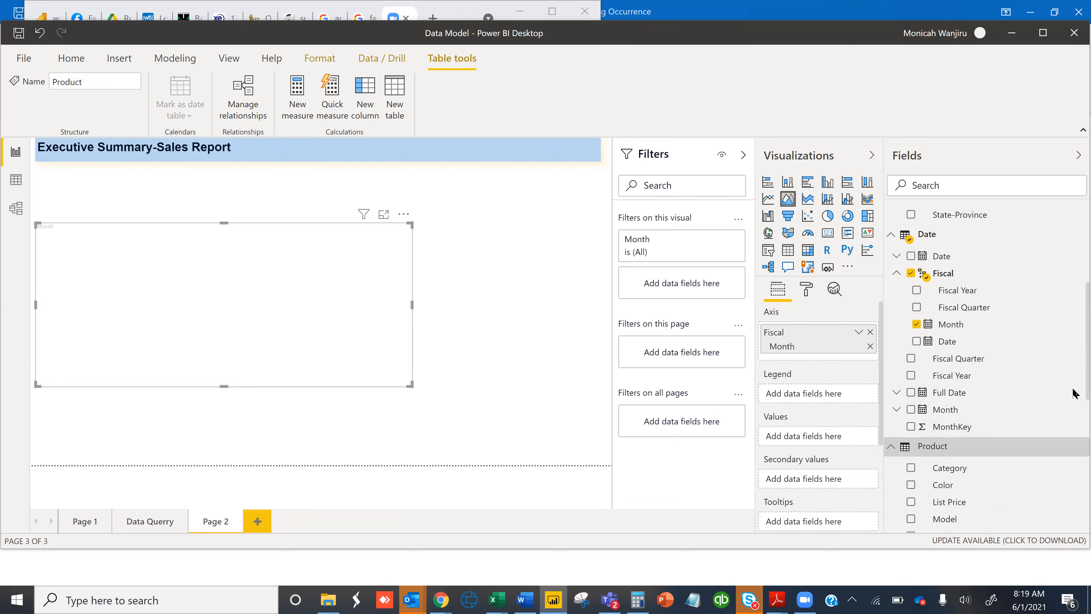
scroll(1073, 438, "down", 2)
scroll(1073, 442, "down", 9)
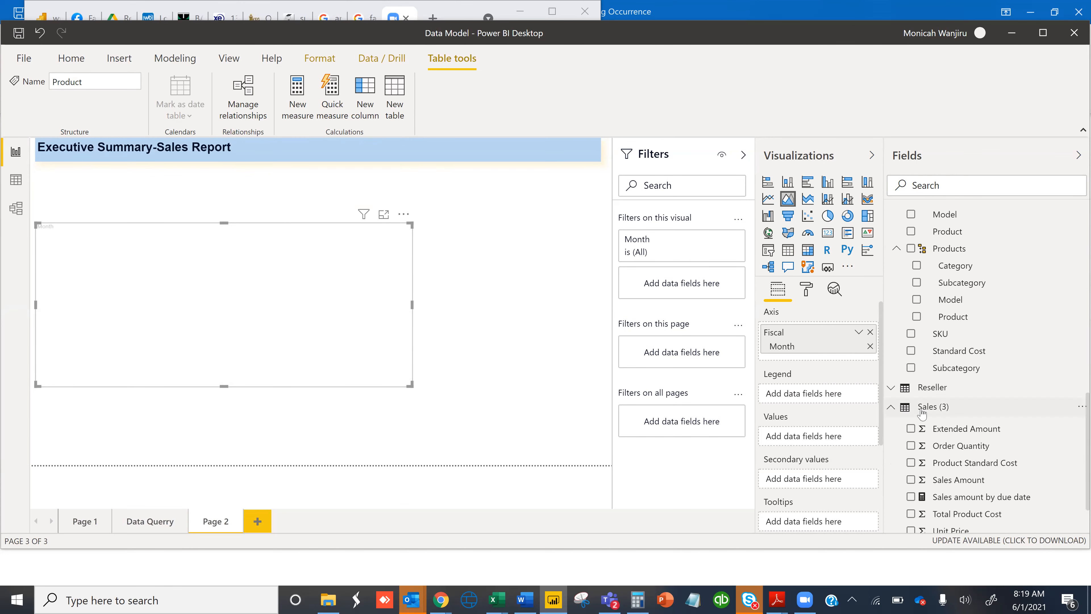
left_click(924, 410)
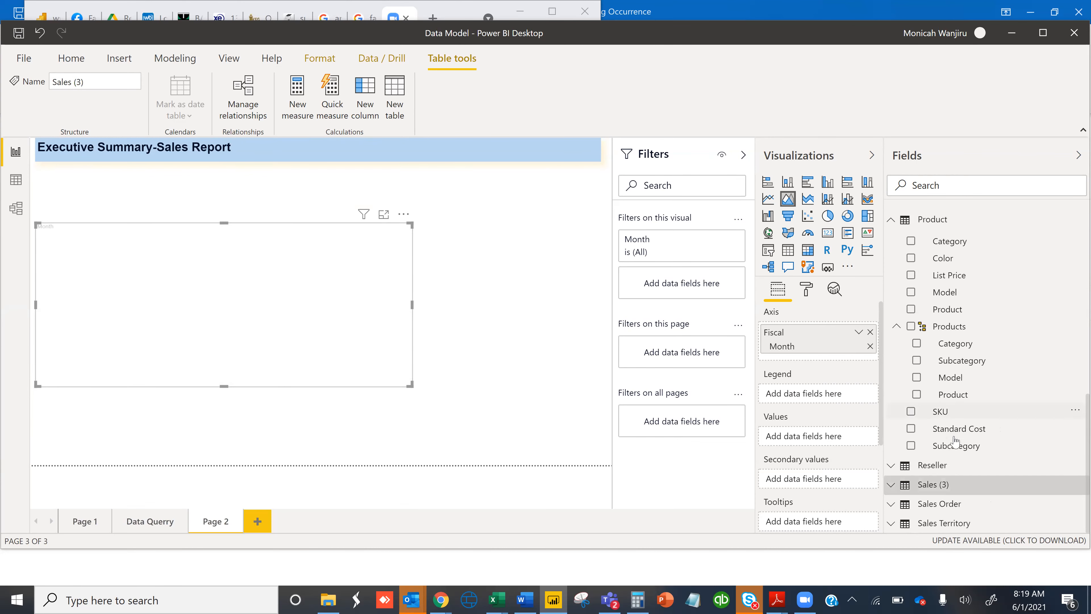
left_click(928, 485)
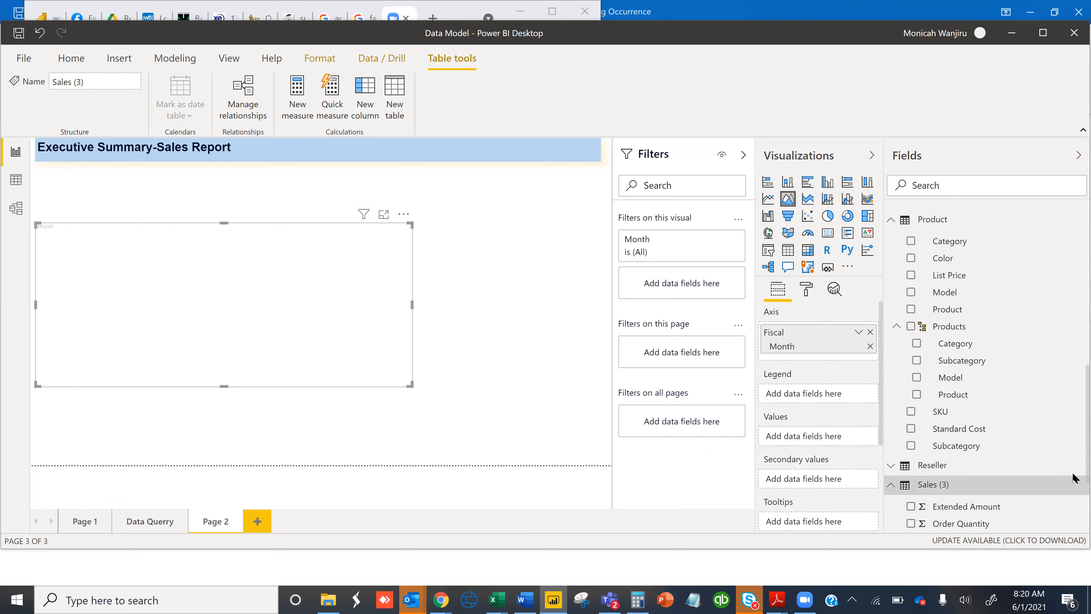
scroll(1073, 478, "down", 3)
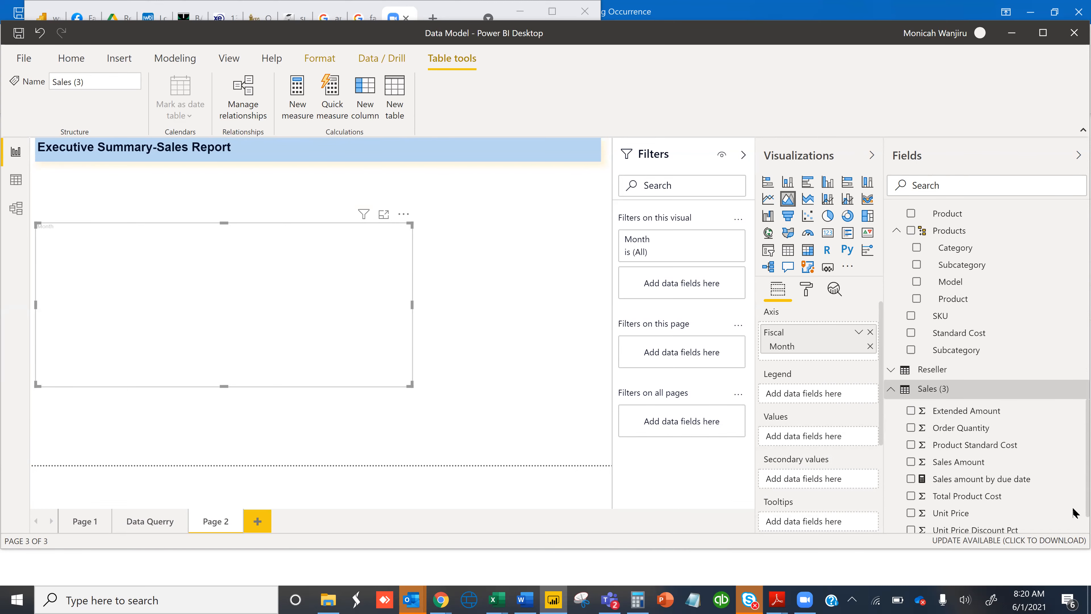
scroll(1072, 516, "down", 1)
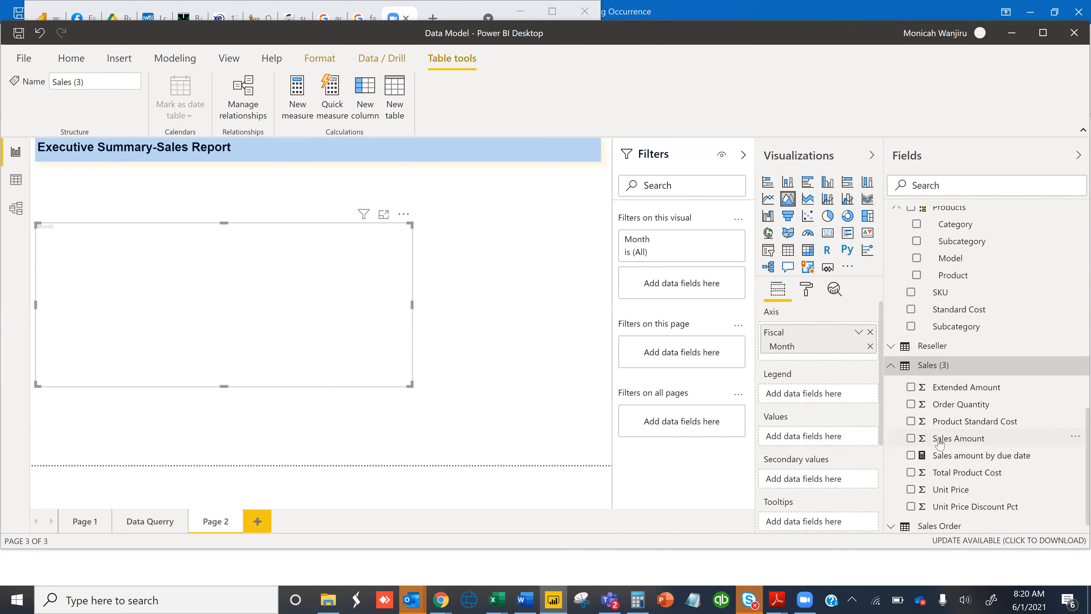
left_click(910, 439)
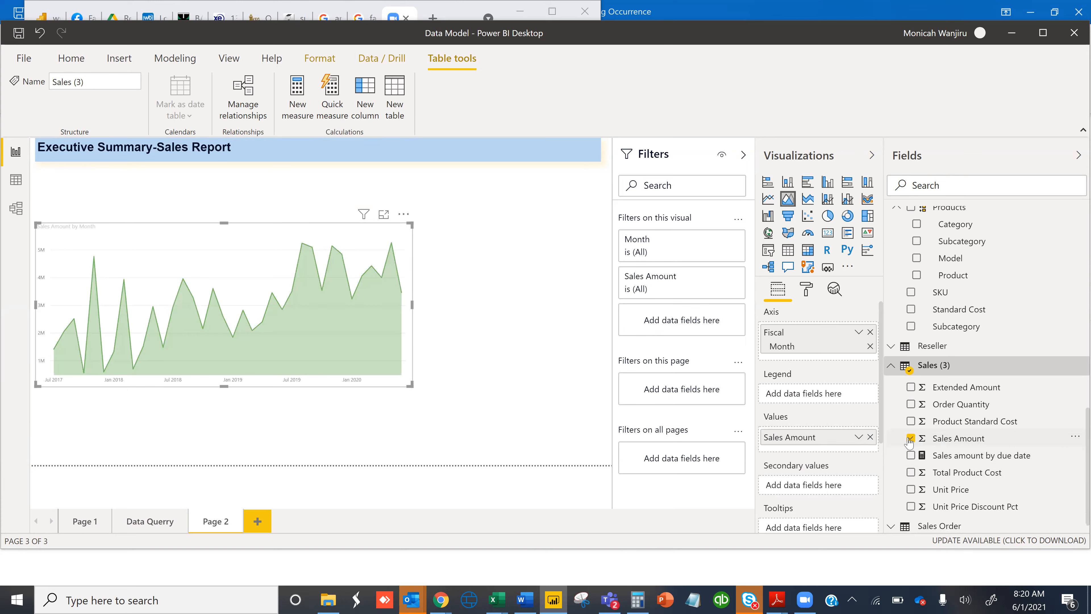
left_click(910, 455)
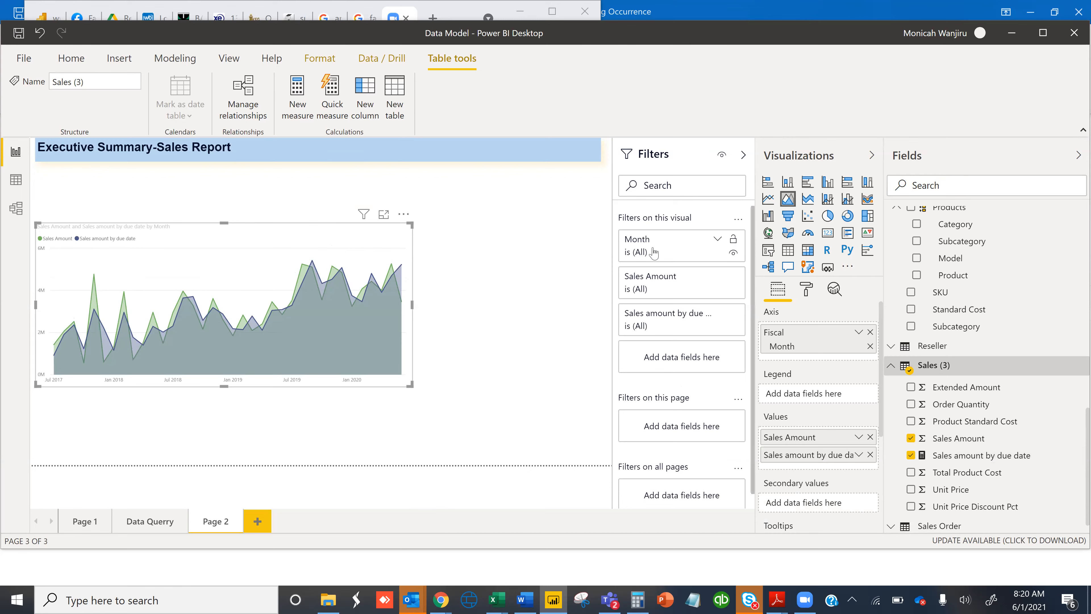
Change the area chart's data color for Sales amount by due date to dark red
left_click(807, 289)
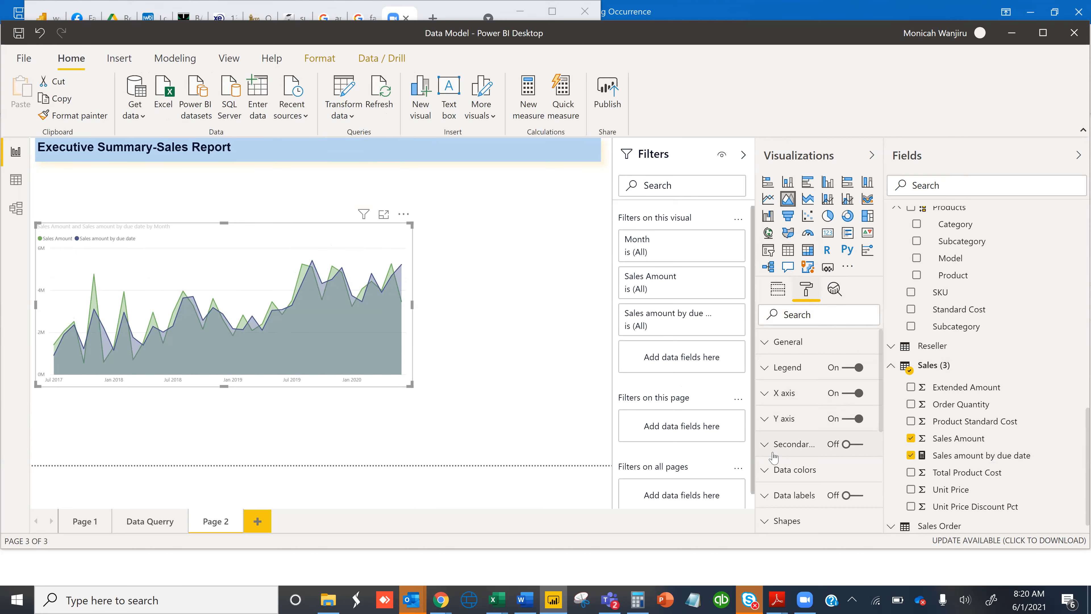
left_click(766, 469)
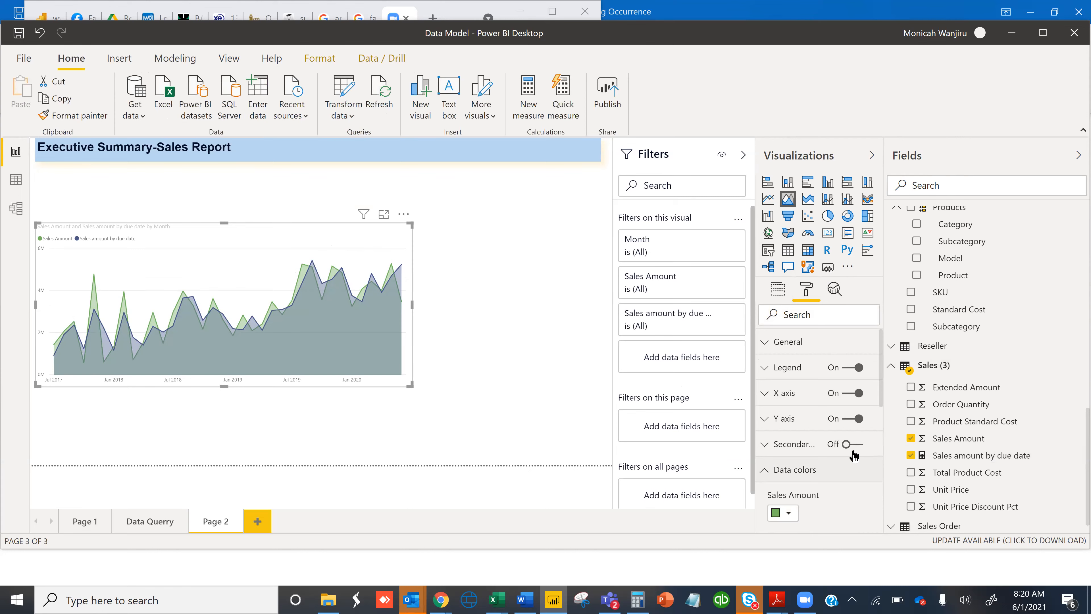
left_click_drag(884, 399, 885, 437)
scroll(845, 363, "down", 1)
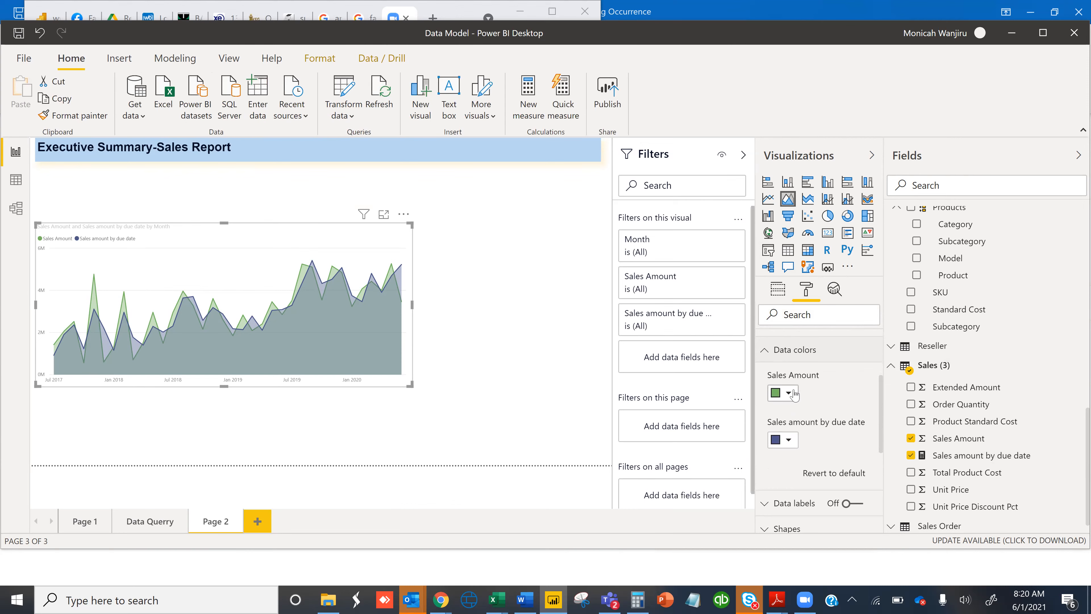
left_click(793, 401)
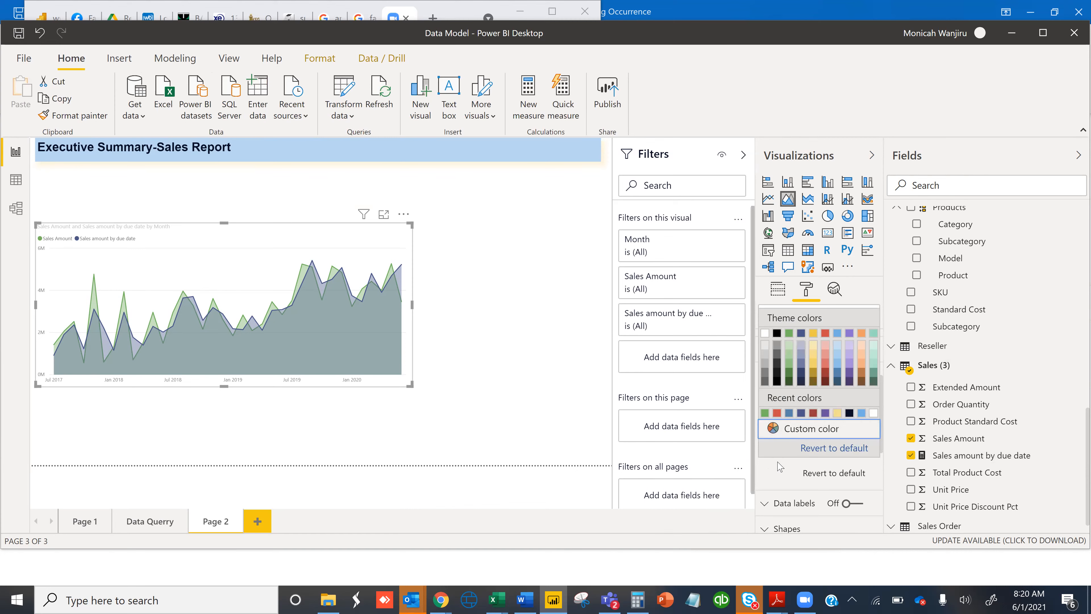
left_click(823, 466)
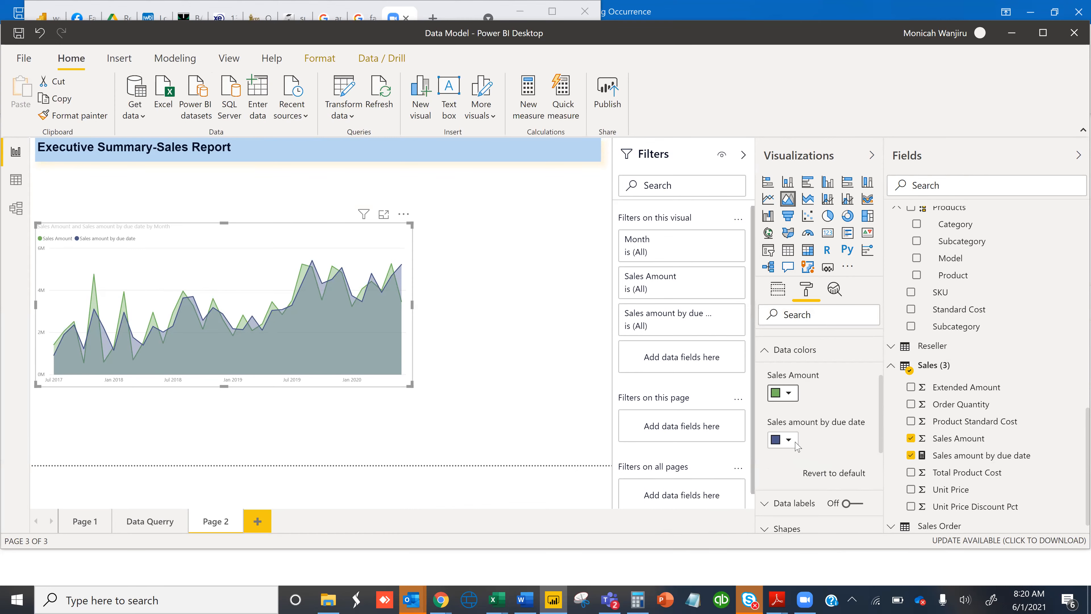
left_click(792, 441)
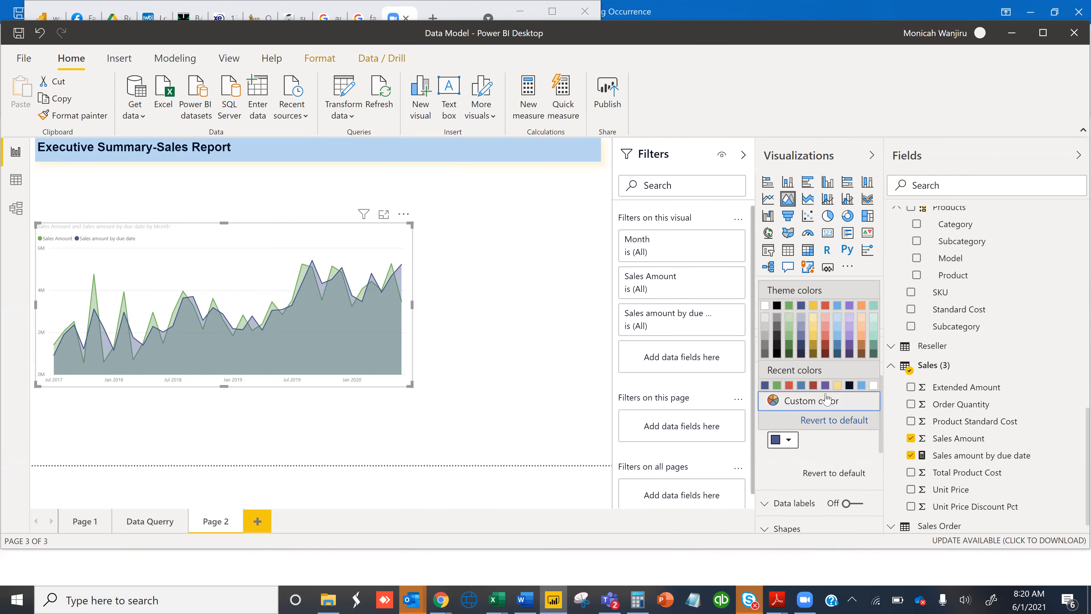
left_click(827, 350)
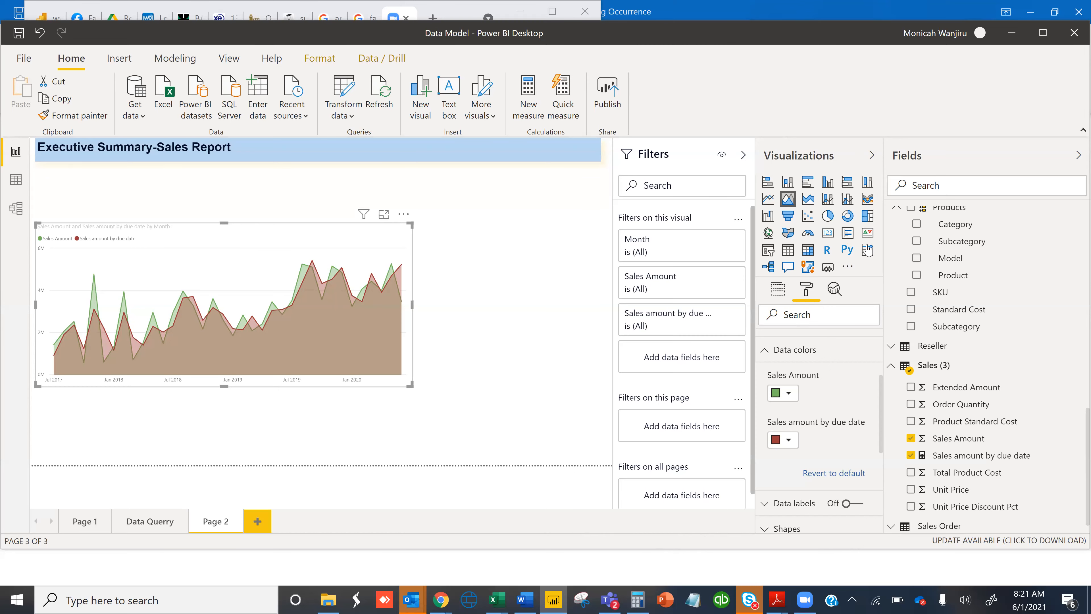
Maximize the window and narrow the area chart to about half the report page's width
left_click(1042, 36)
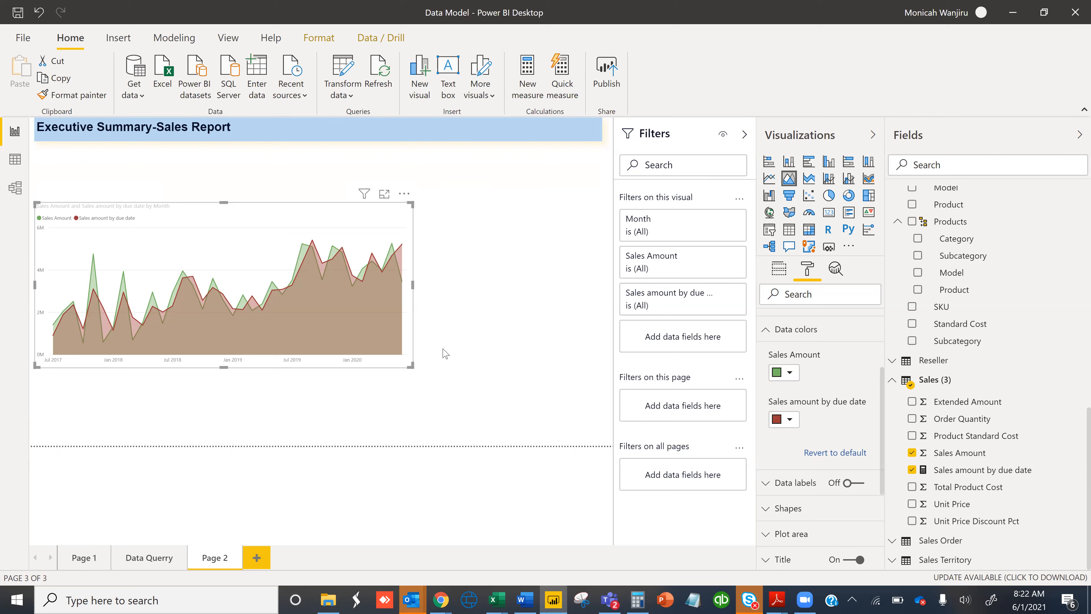
left_click_drag(410, 364, 326, 363)
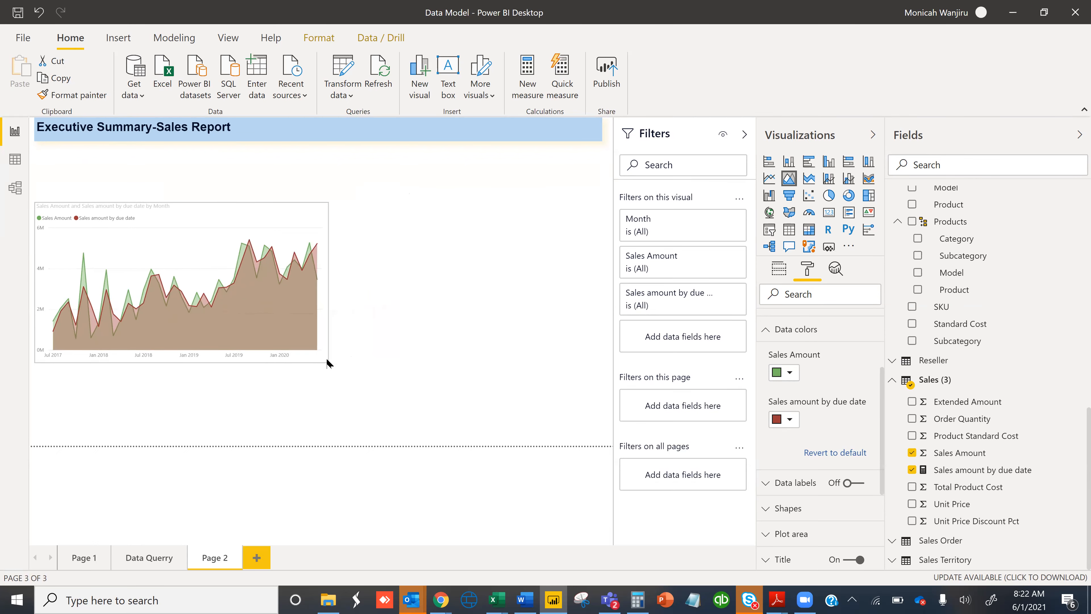
left_click(418, 257)
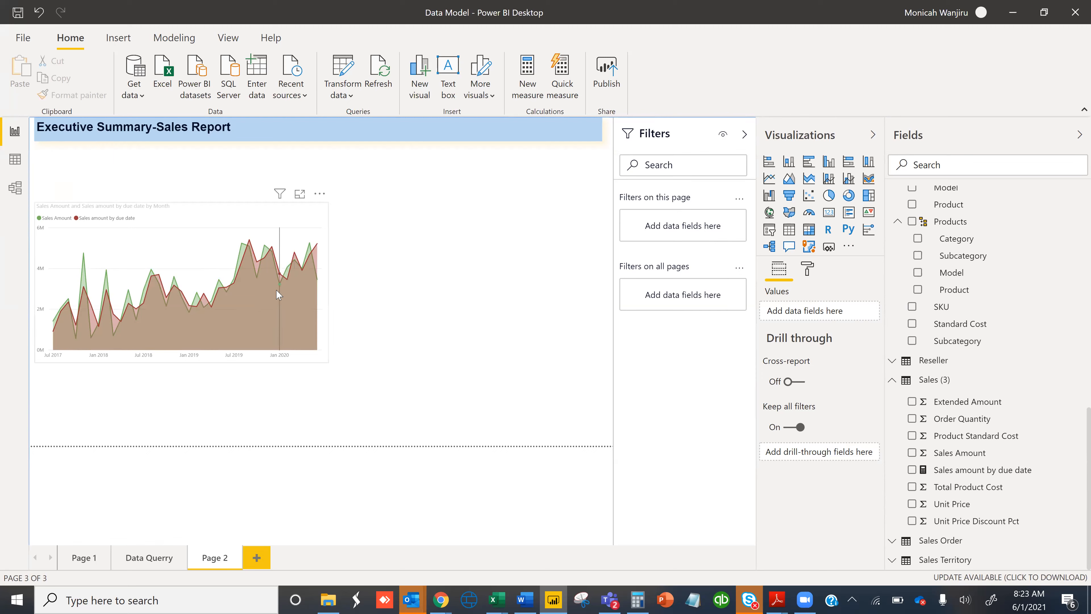
Add an empty KPI visual beside the area chart and extend its upper edge to make it taller
mouse_move(279, 295)
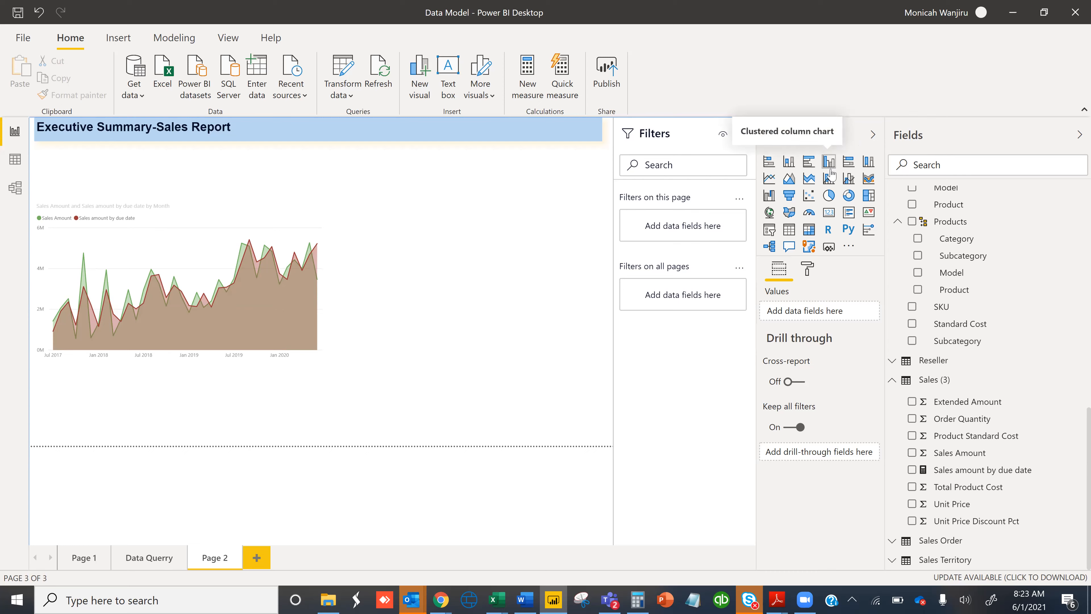
left_click(868, 213)
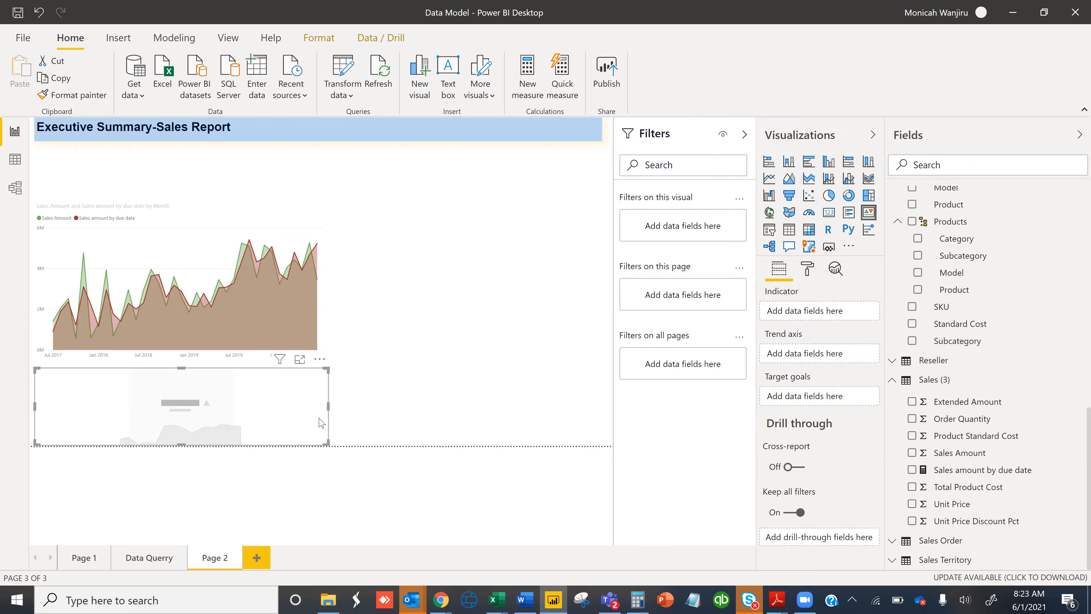
left_click_drag(293, 380, 600, 268)
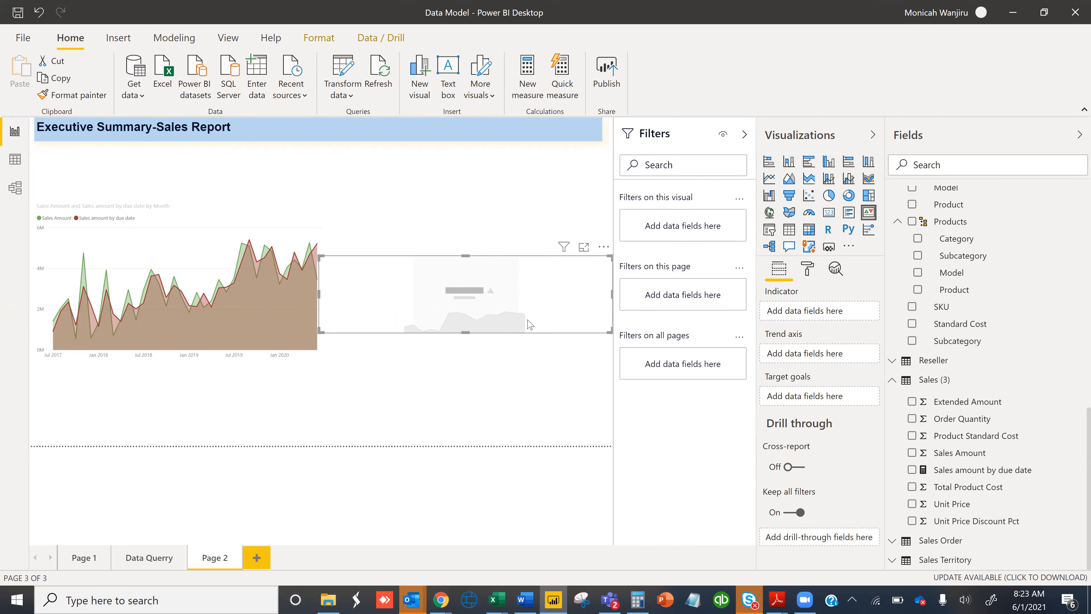
left_click_drag(464, 256, 465, 192)
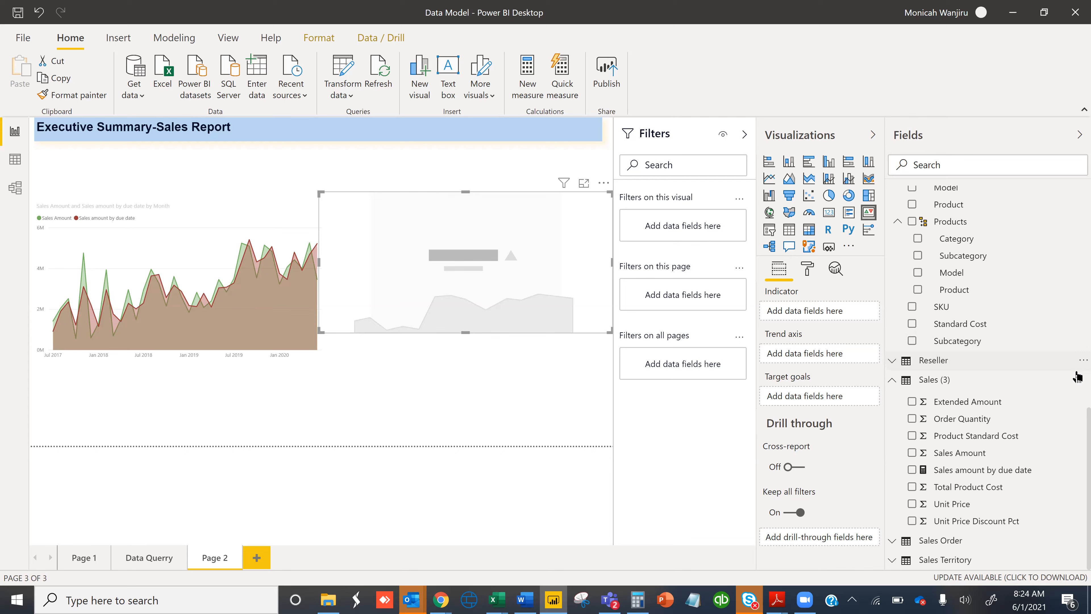
Try Sales amount by due date as the KPI's indicator with Sales Amount as its target goal, and remove both fields
scroll(1072, 396, "up", 6)
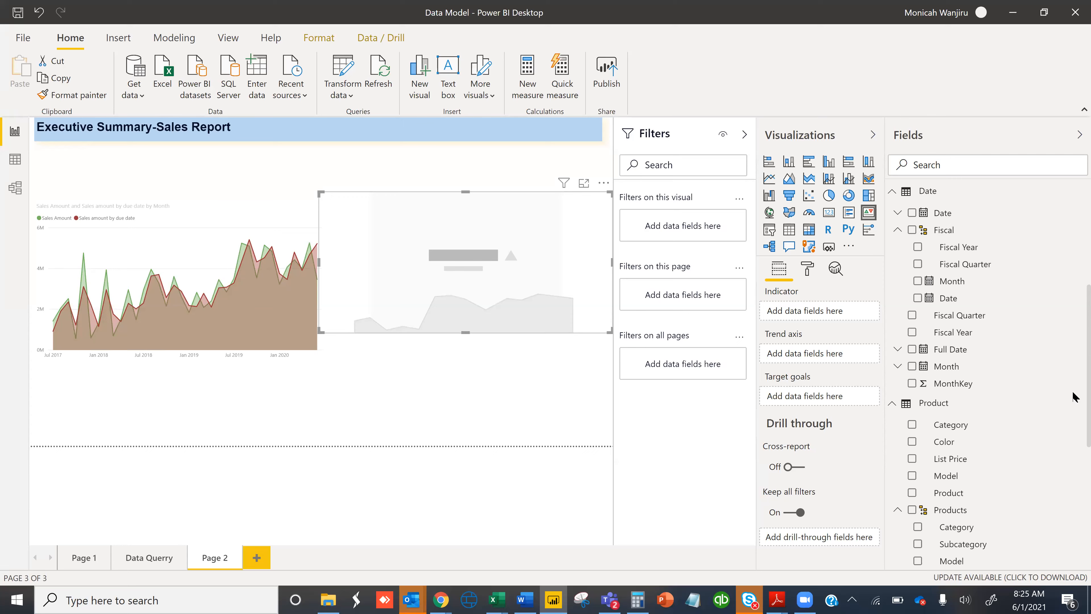
scroll(1072, 397, "down", 4)
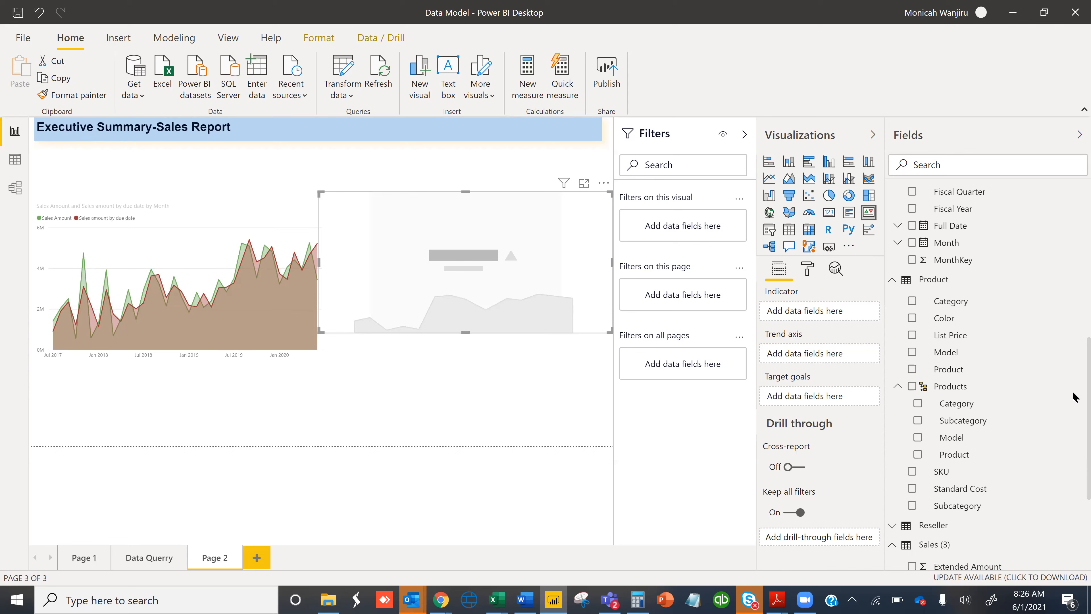
scroll(1072, 396, "down", 5)
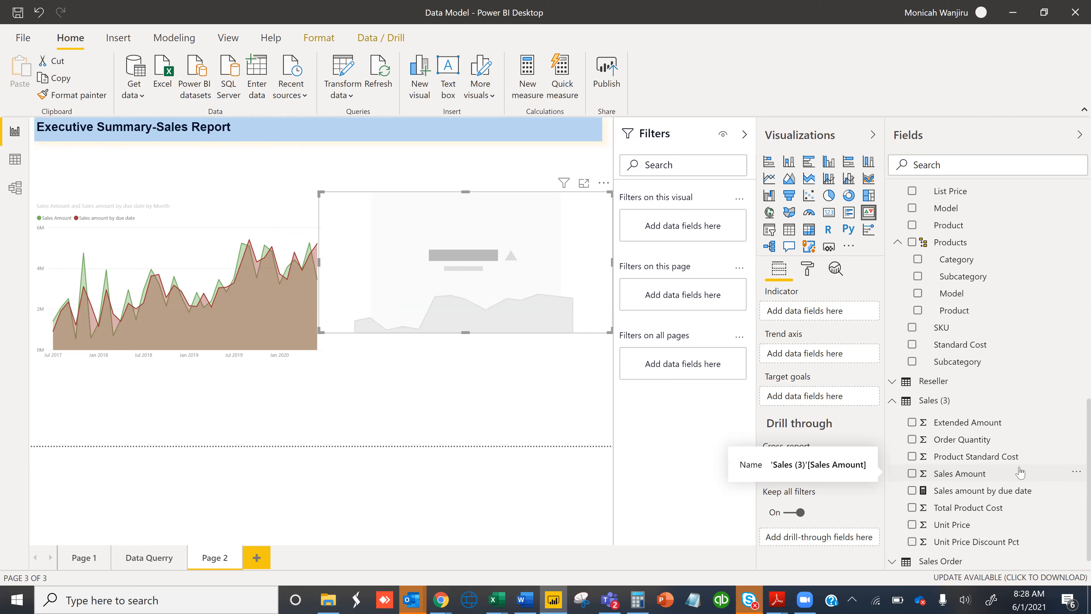
left_click(912, 474)
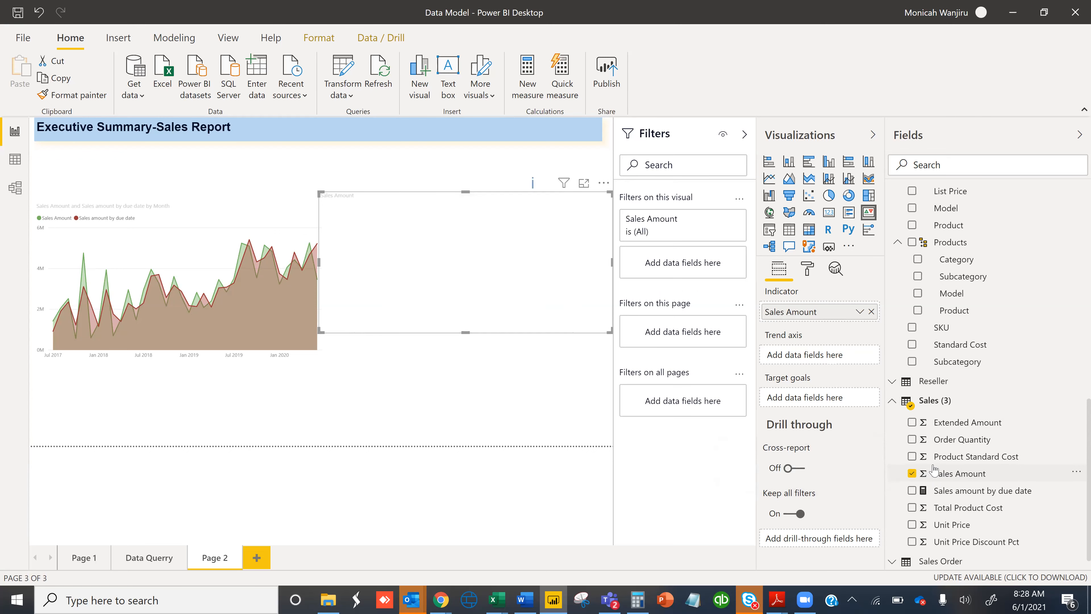
left_click(912, 474)
left_click(912, 491)
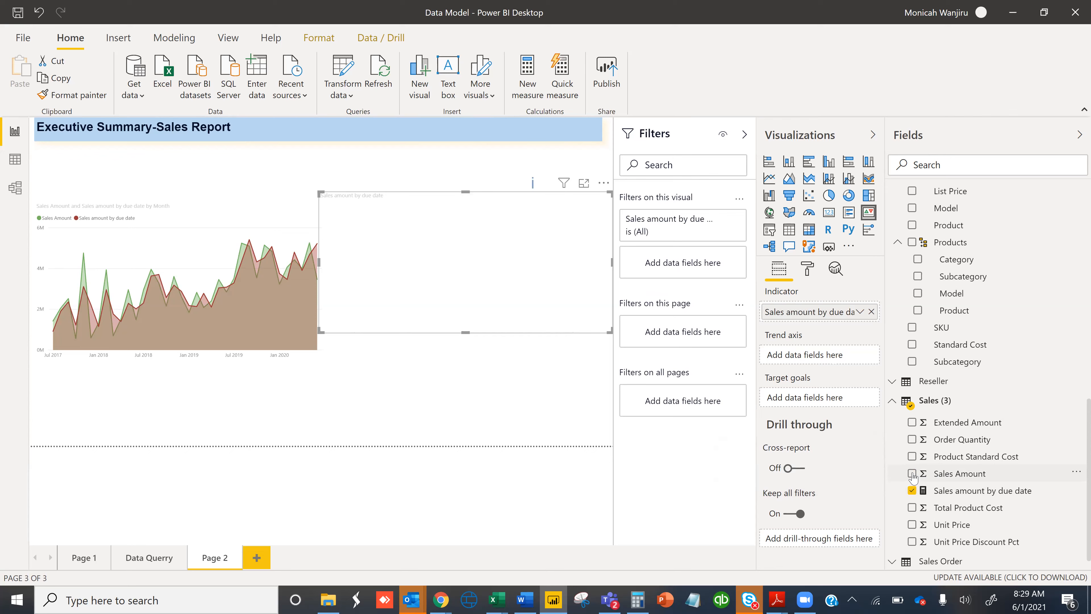
left_click(912, 474)
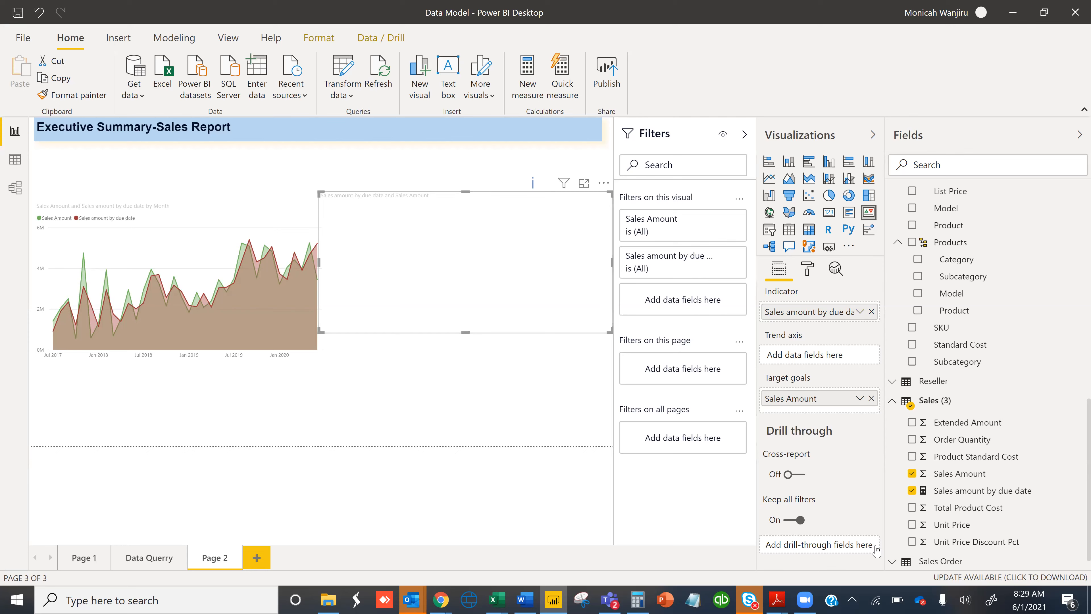
left_click(912, 474)
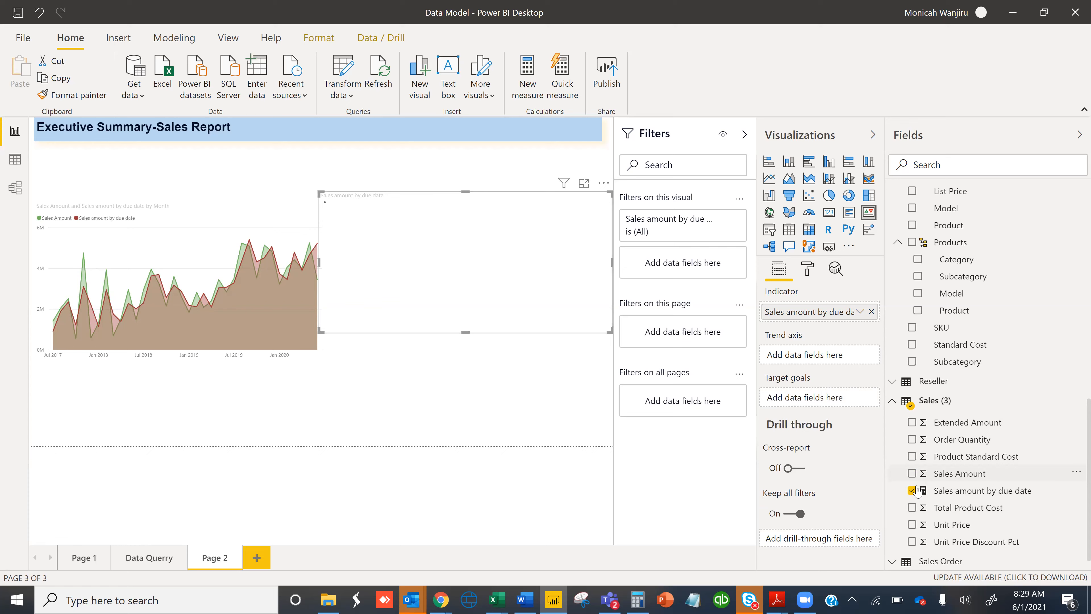
left_click(912, 490)
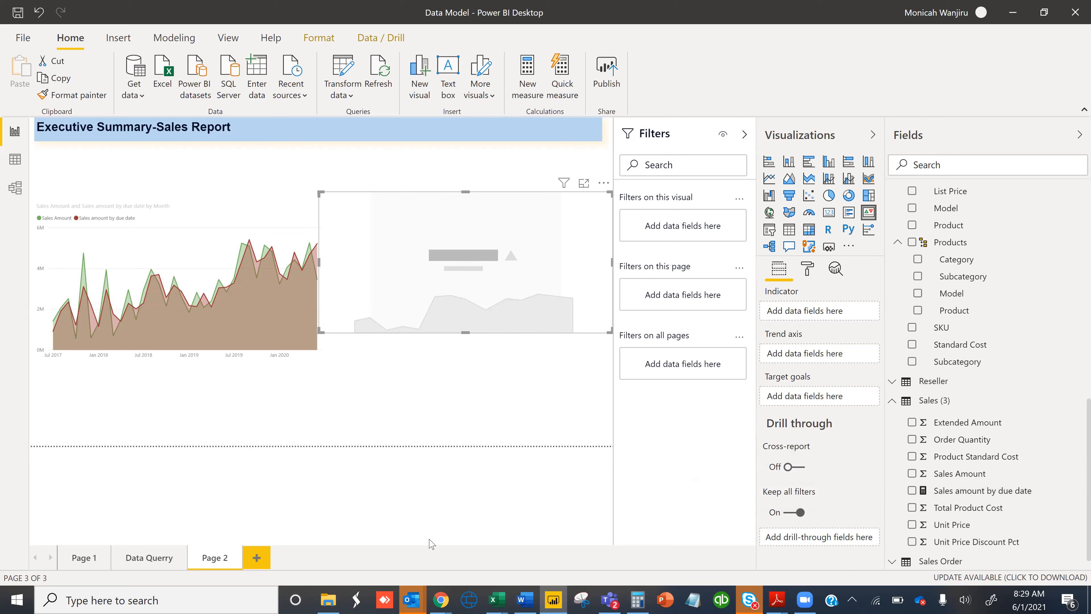
left_click(597, 430)
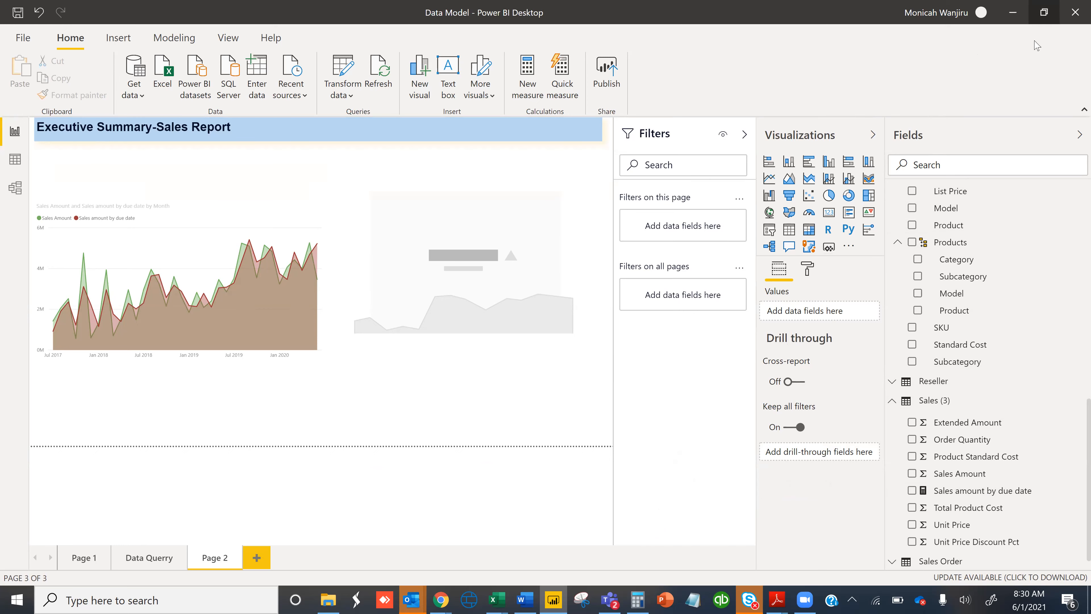
Restore the window from full screen, and set Sales amount by due date as the KPI's indicator with Sales Amount as its target goal
left_click(1047, 18)
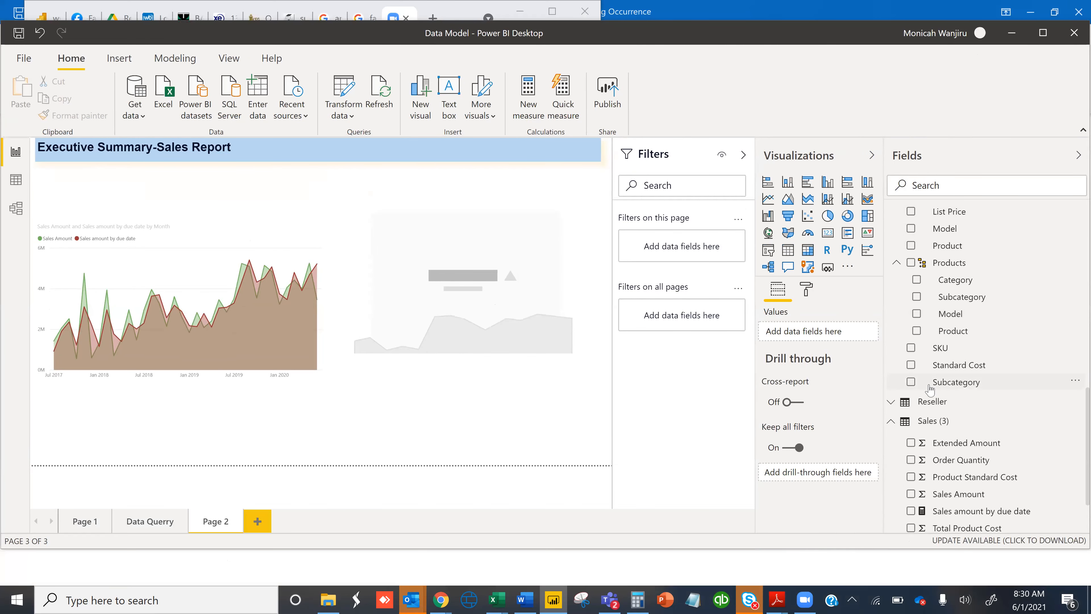
left_click(462, 298)
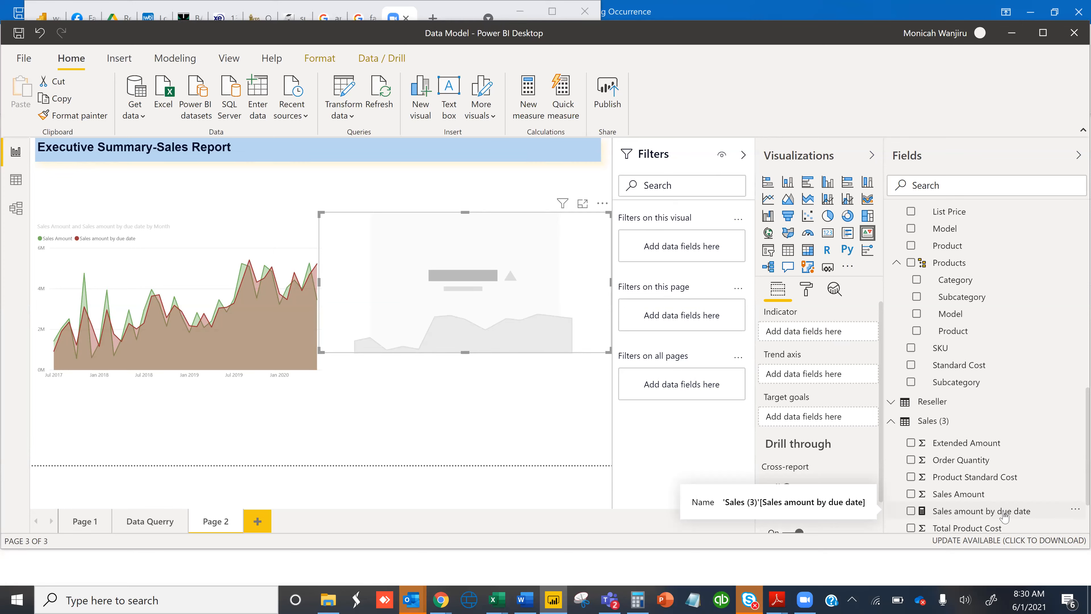
left_click_drag(1003, 516, 695, 253)
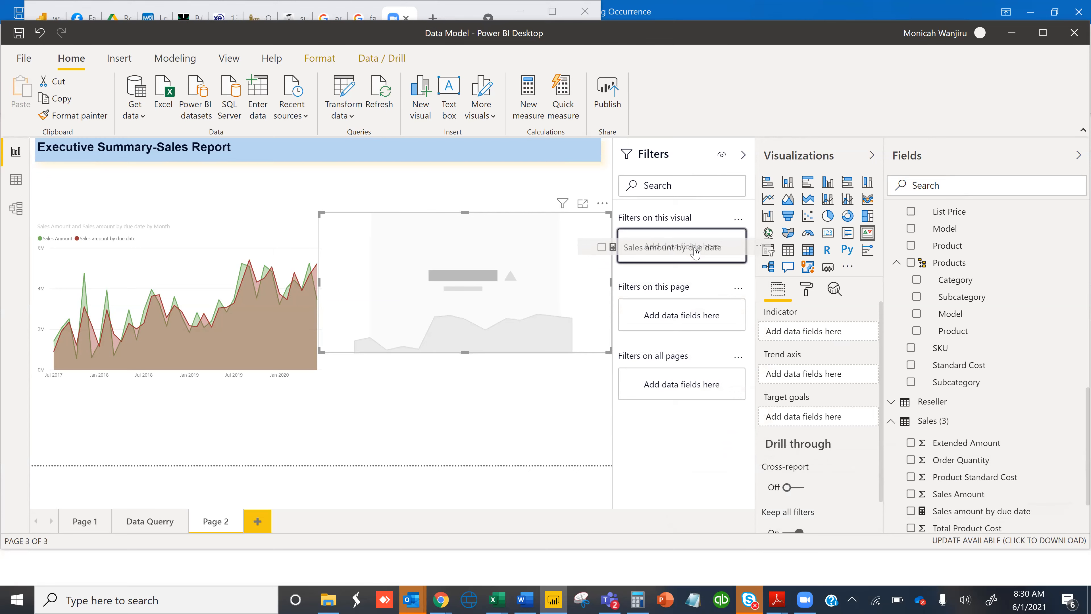
left_click_drag(696, 252, 736, 321)
left_click_drag(970, 461, 1014, 519)
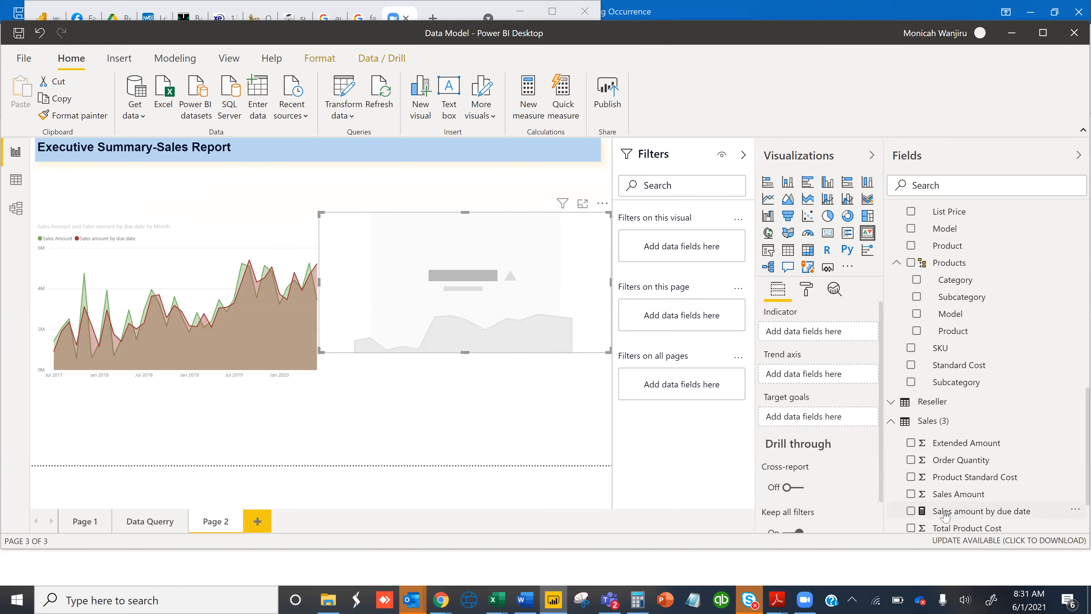
left_click(911, 511)
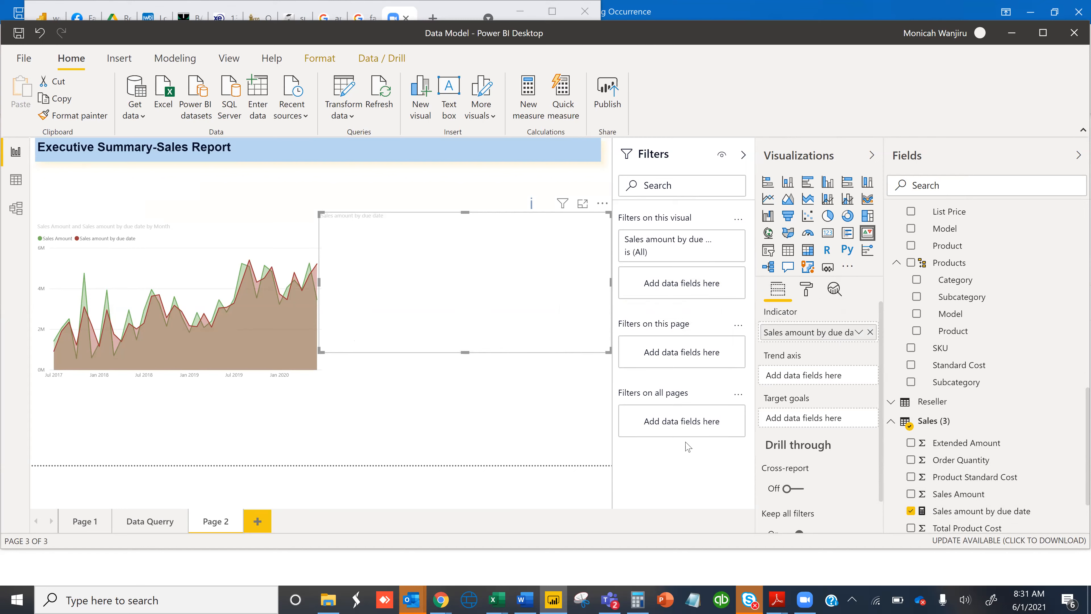
left_click(911, 494)
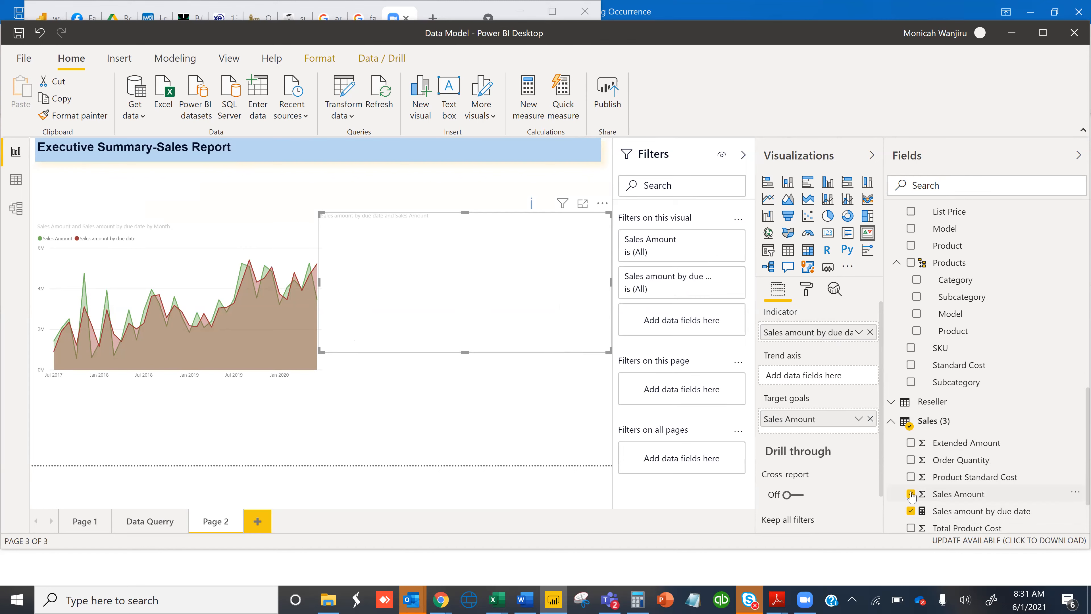
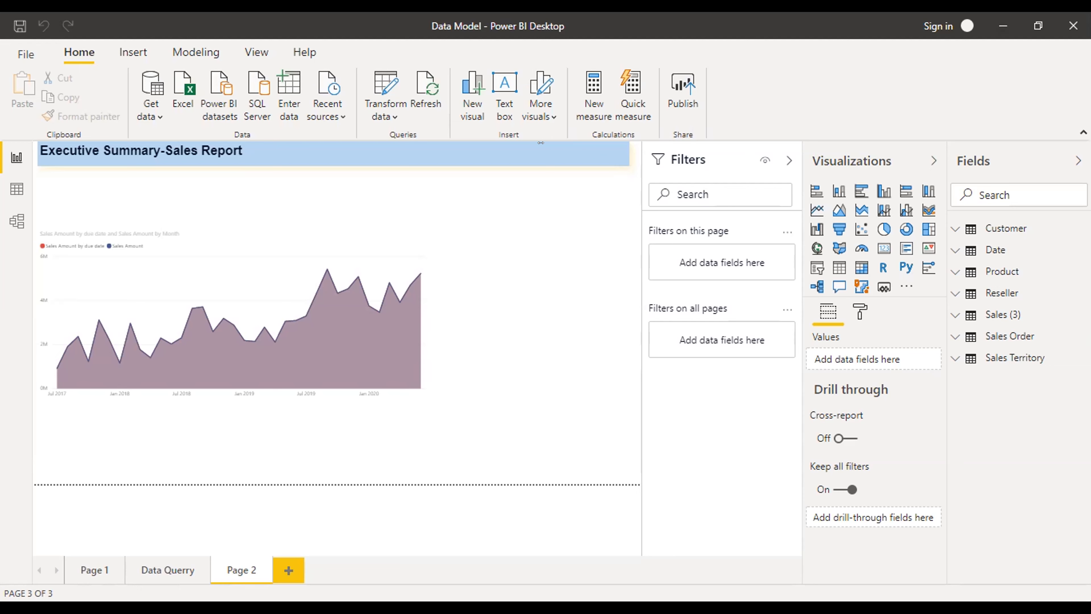
Add an empty KPI visual below the area chart and expand the Sales (3) table's fields
left_click(460, 206)
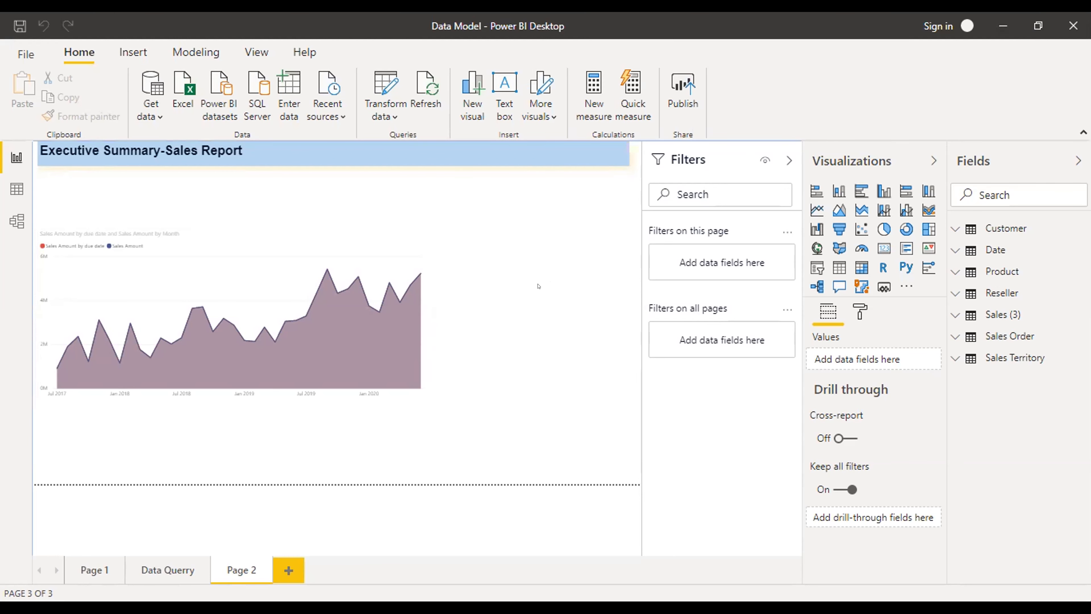
left_click(923, 247)
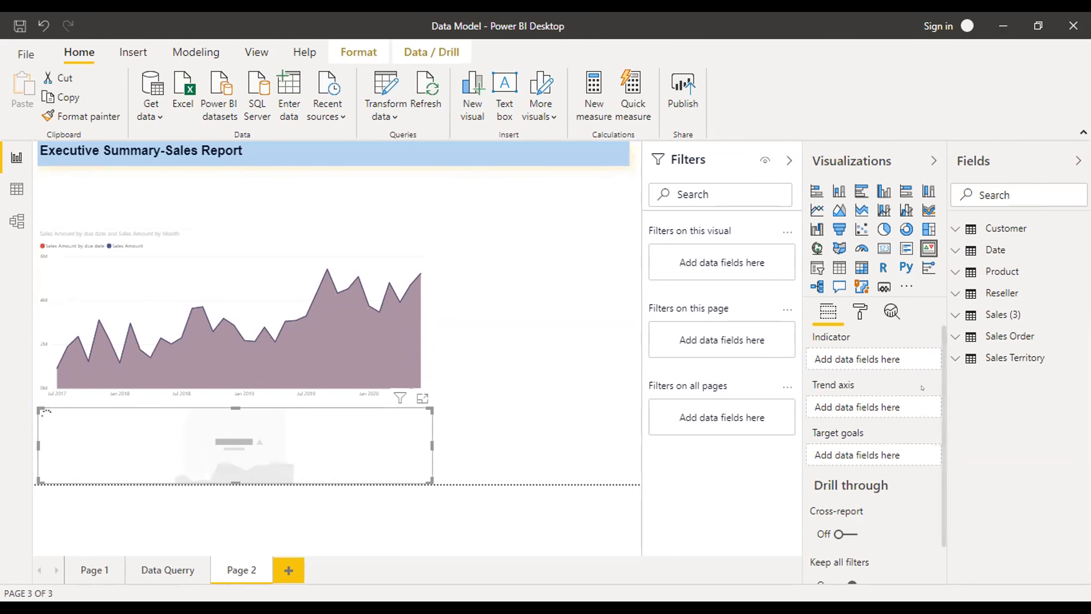
left_click(947, 310)
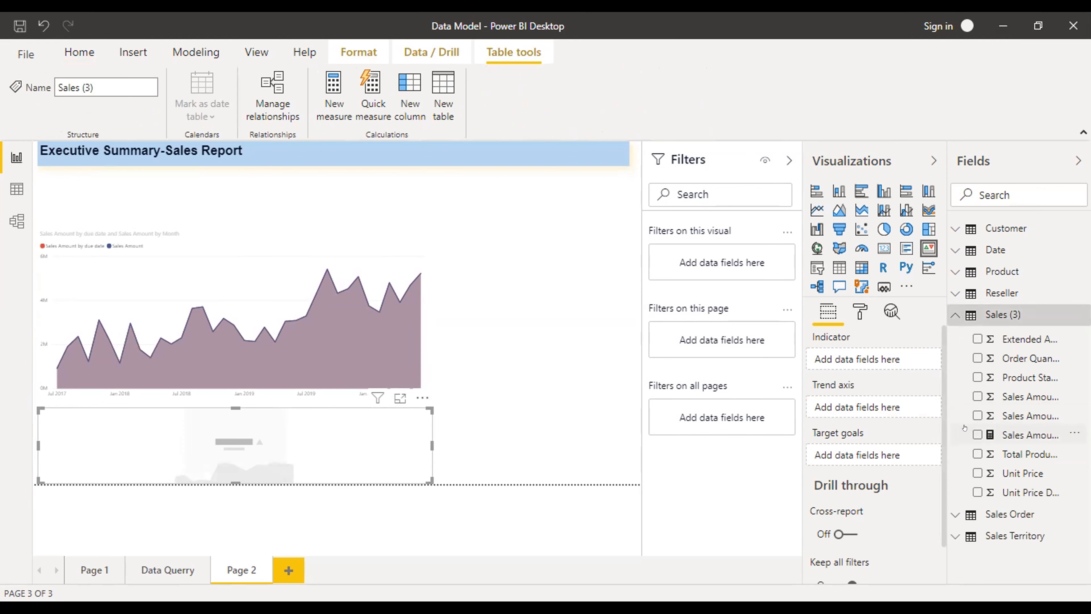
Try Sales Amount by due date, Month and Sales Amount - Copy as the KPI's indicator, trend axis and target goal, and remove them
left_click(964, 427)
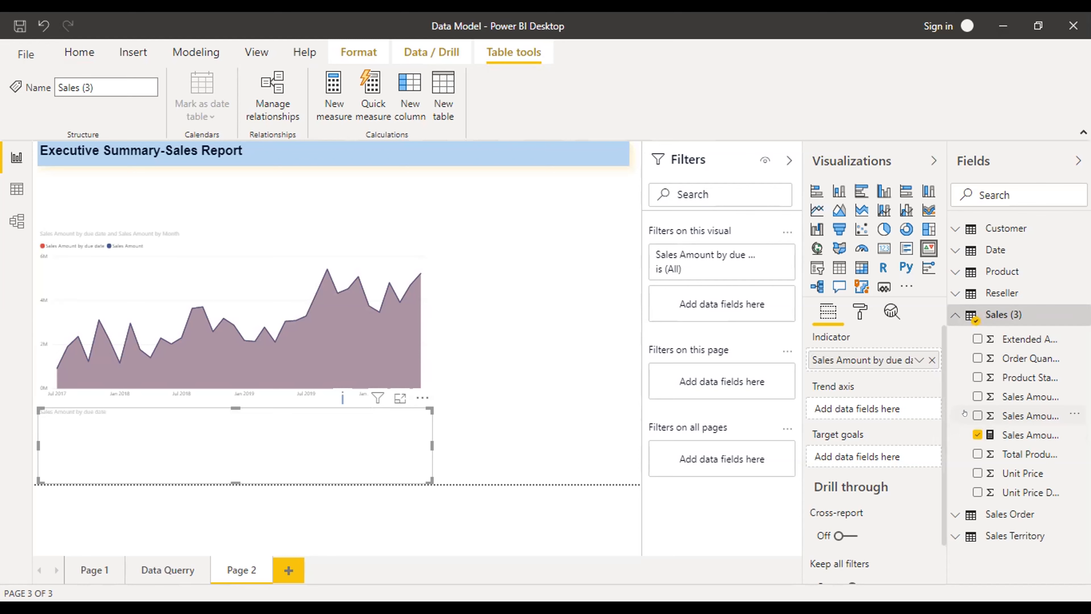
left_click(965, 413)
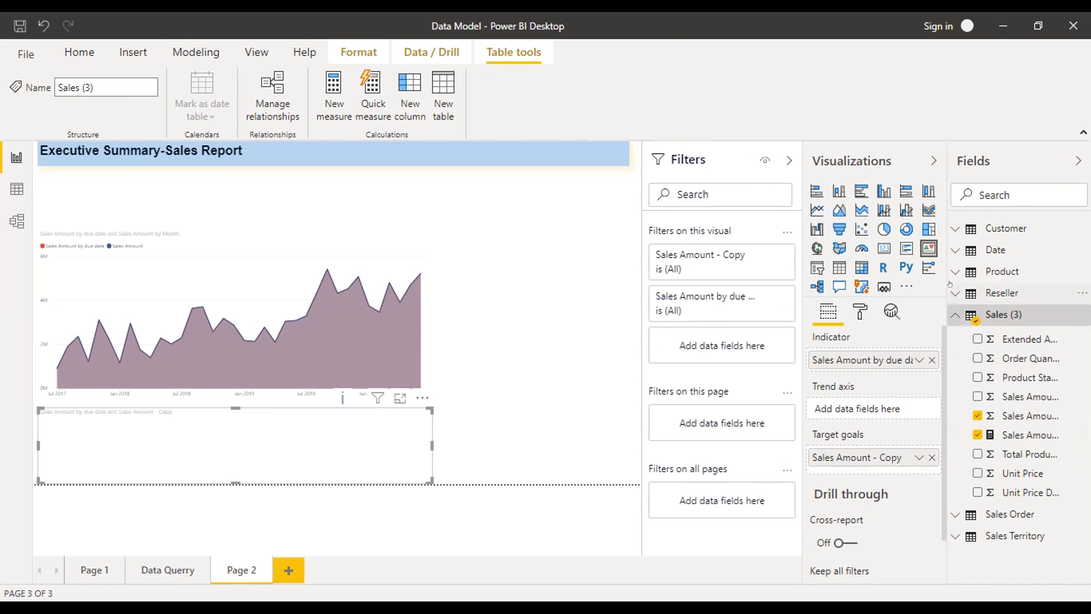
left_click(954, 249)
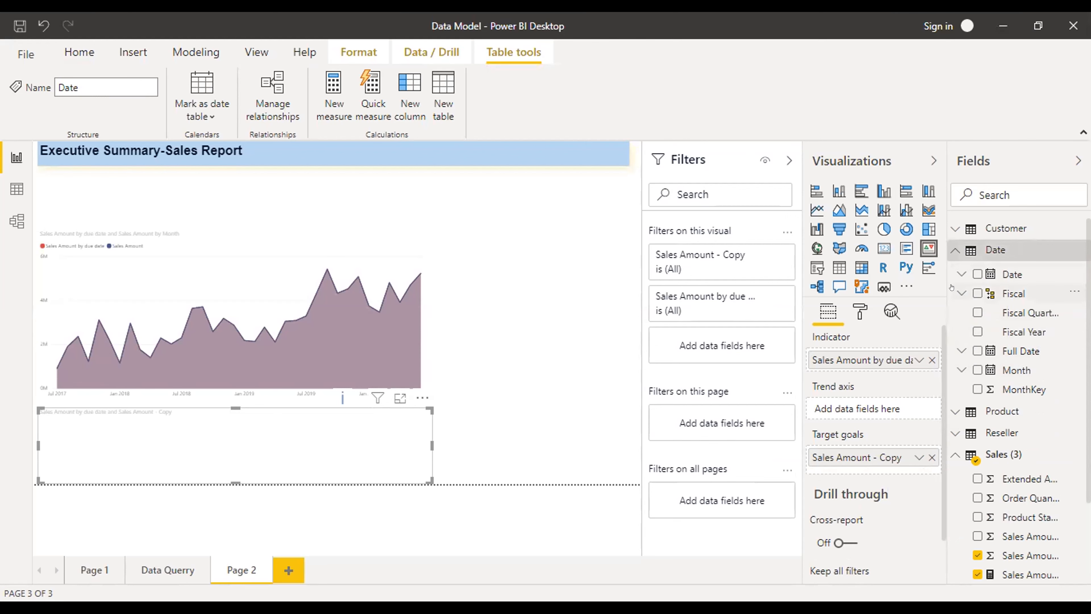
left_click(962, 293)
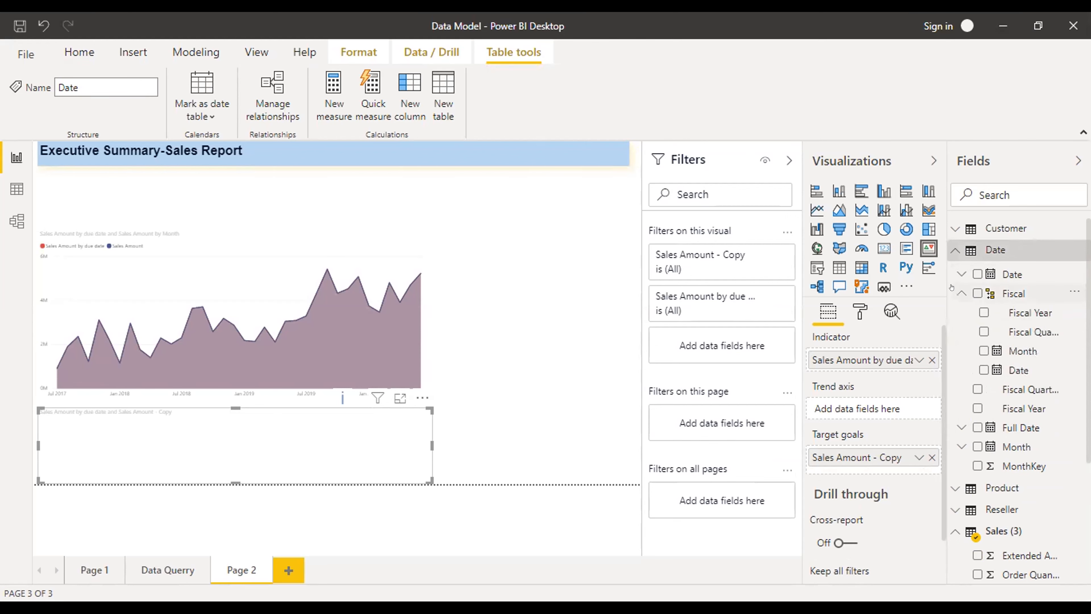
left_click(976, 348)
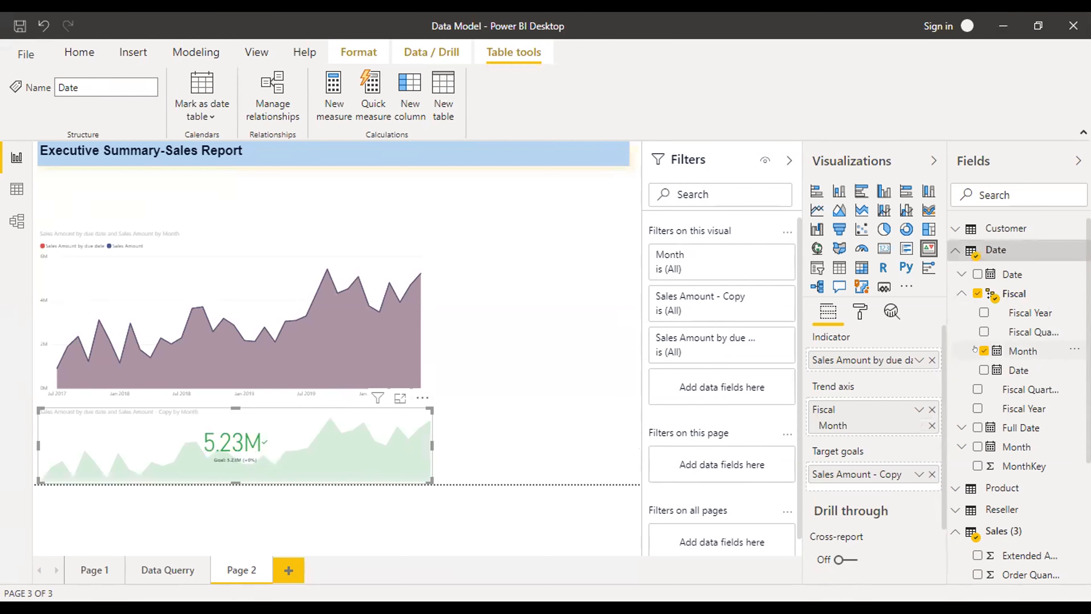
left_click(984, 351)
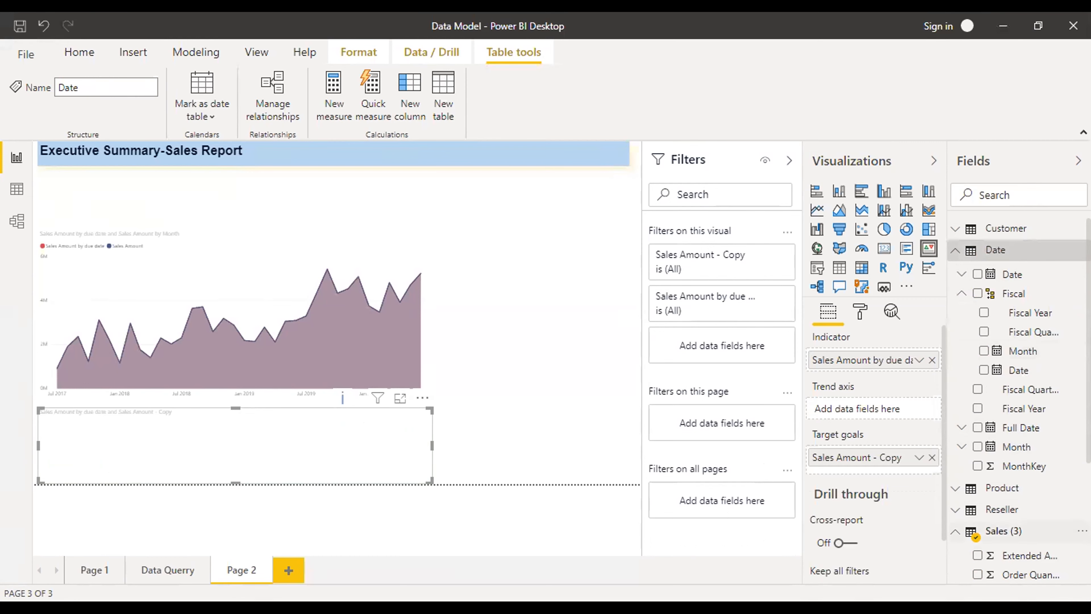
scroll(1001, 249, "down", 3)
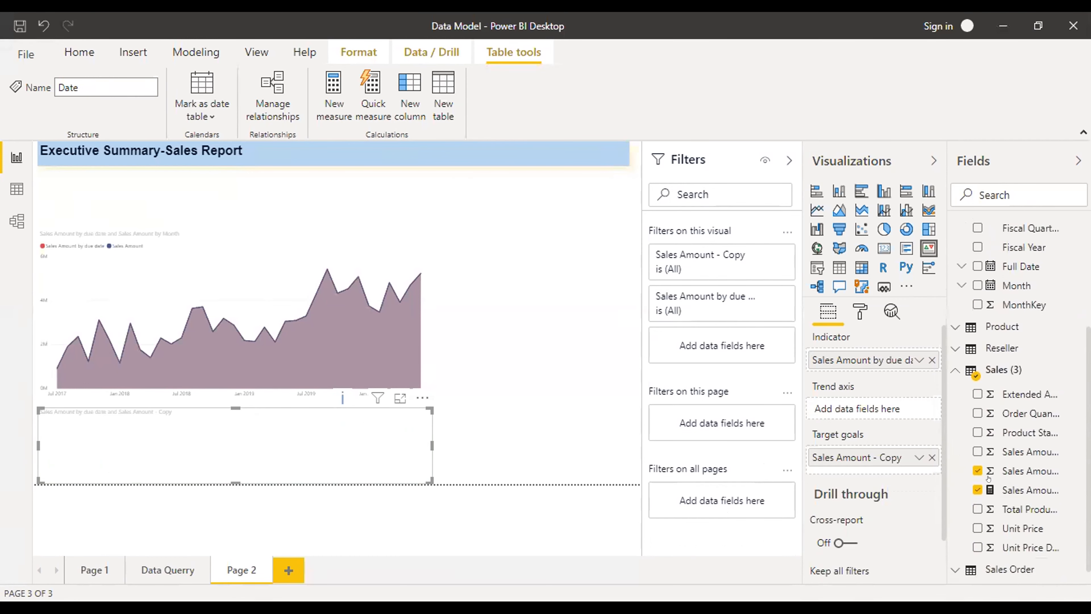
left_click(977, 471)
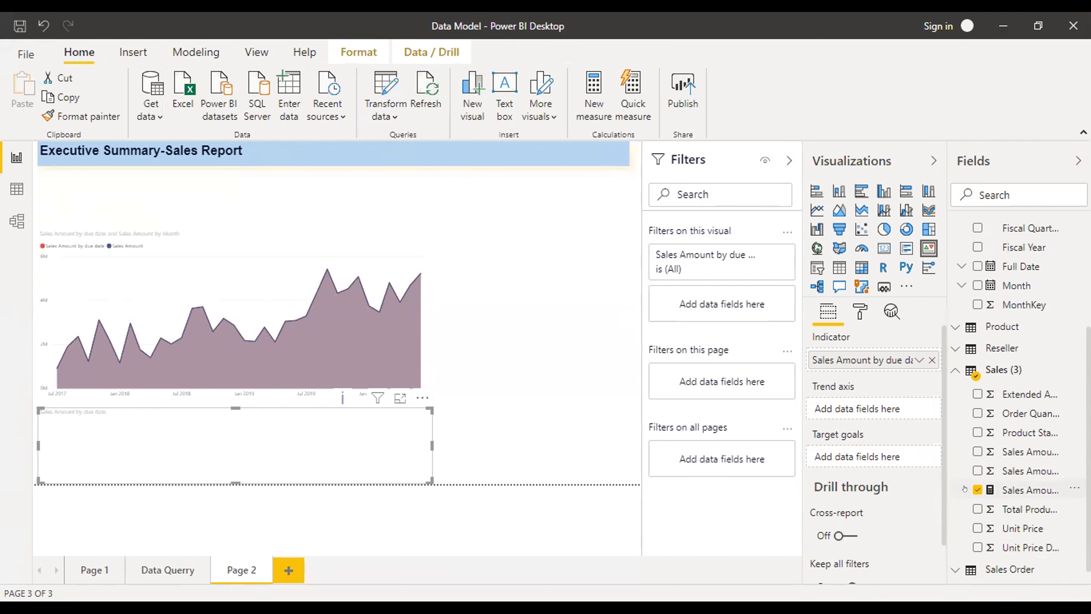
left_click(976, 490)
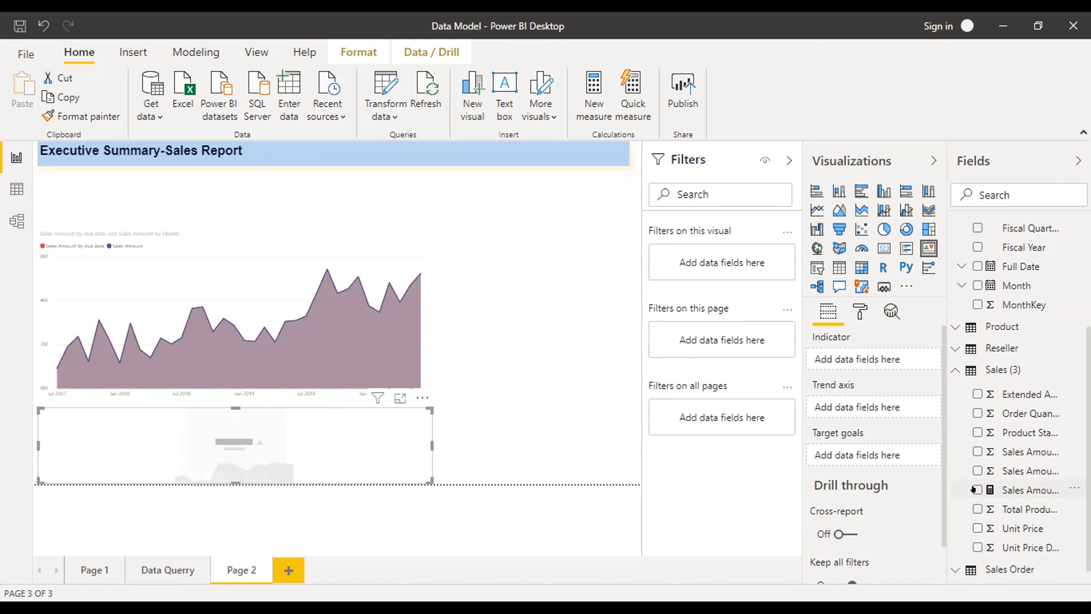
Set the KPI's indicator to Sales Amount by due date, its target goal to Sales Amount - Copy, and its trend axis to the Fiscal hierarchy's Month
left_click(976, 490)
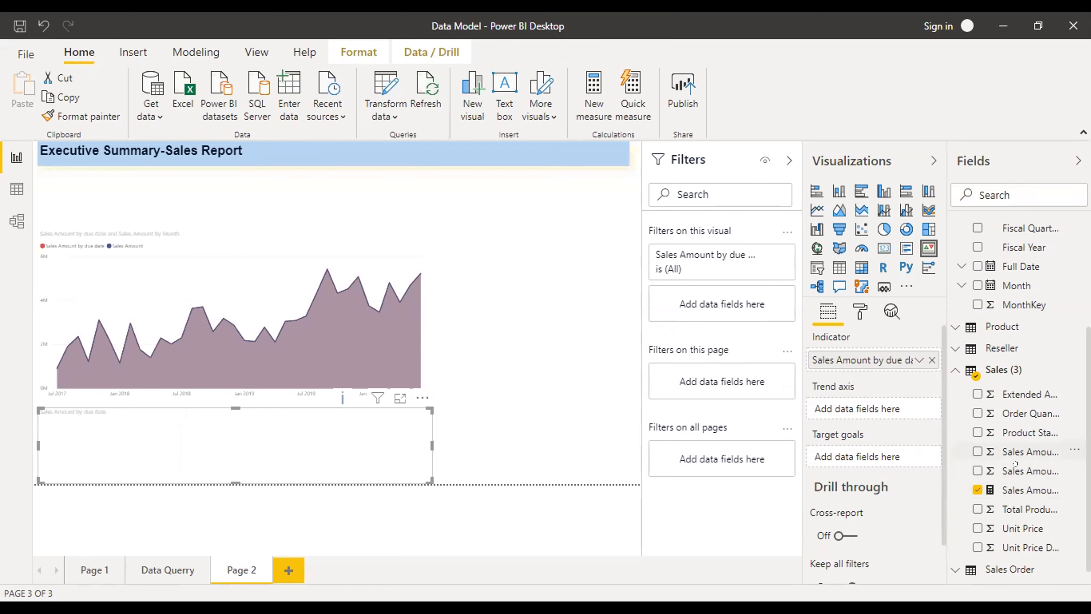
left_click(973, 467)
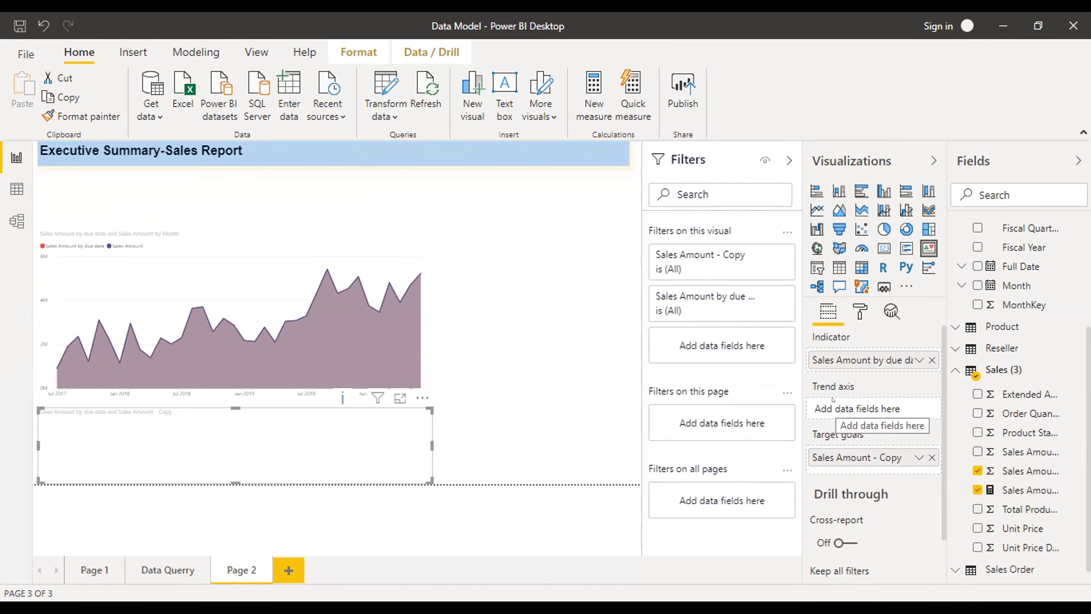
scroll(989, 220, "up", 5)
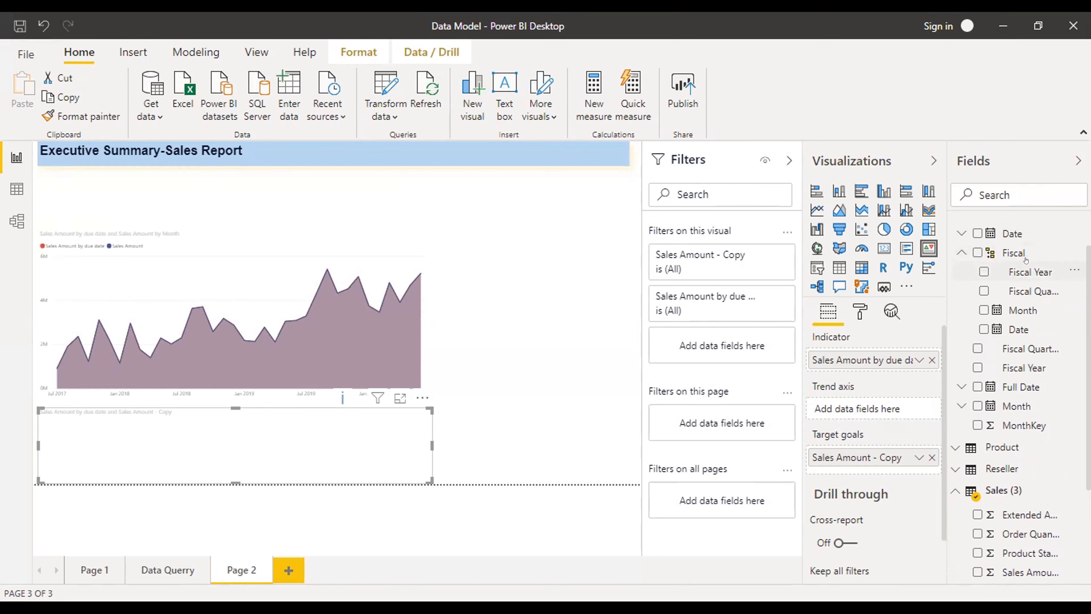
left_click(983, 310)
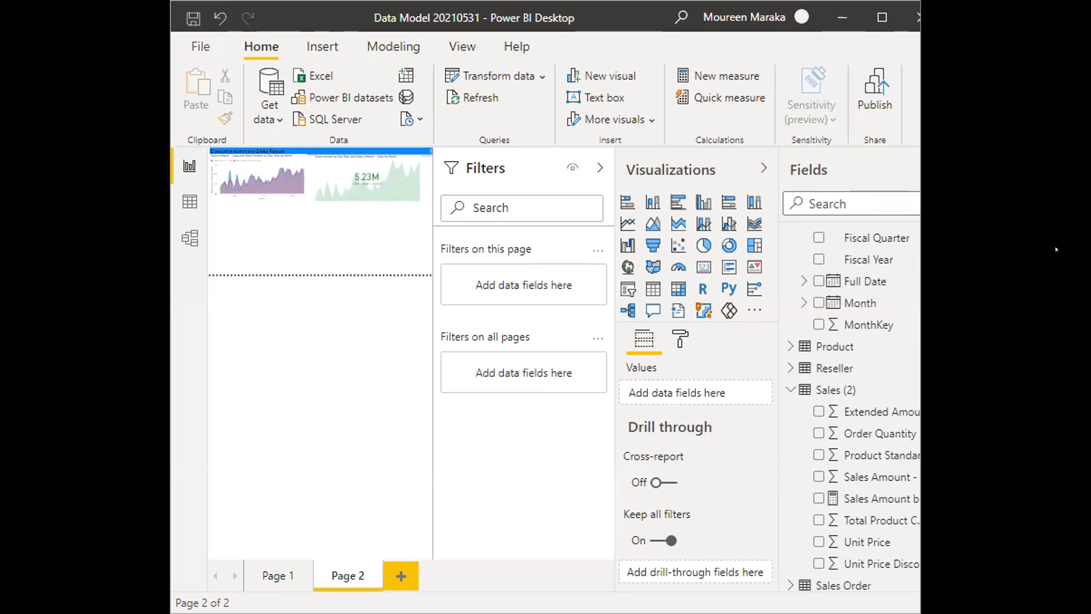
Maximize the report window and examine which fields feed the finished KPI visual
left_click(882, 18)
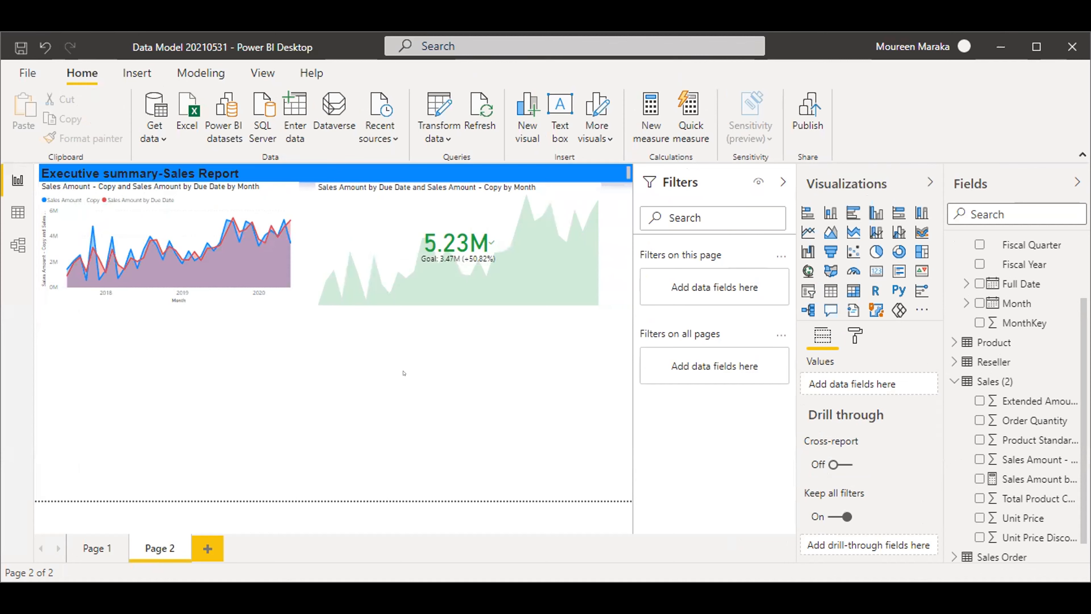
left_click(536, 284)
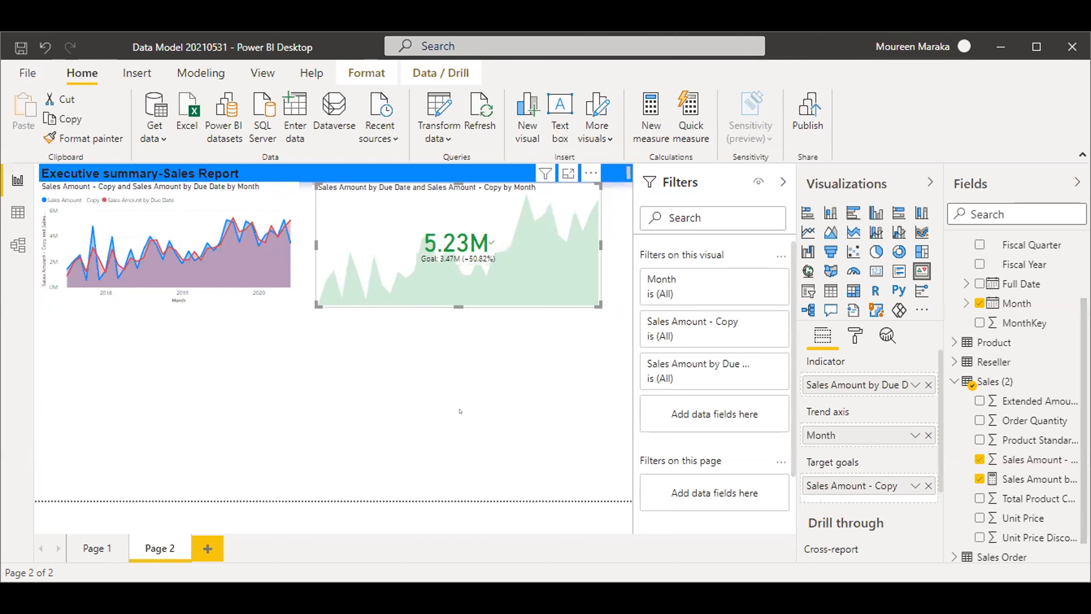
left_click(105, 362)
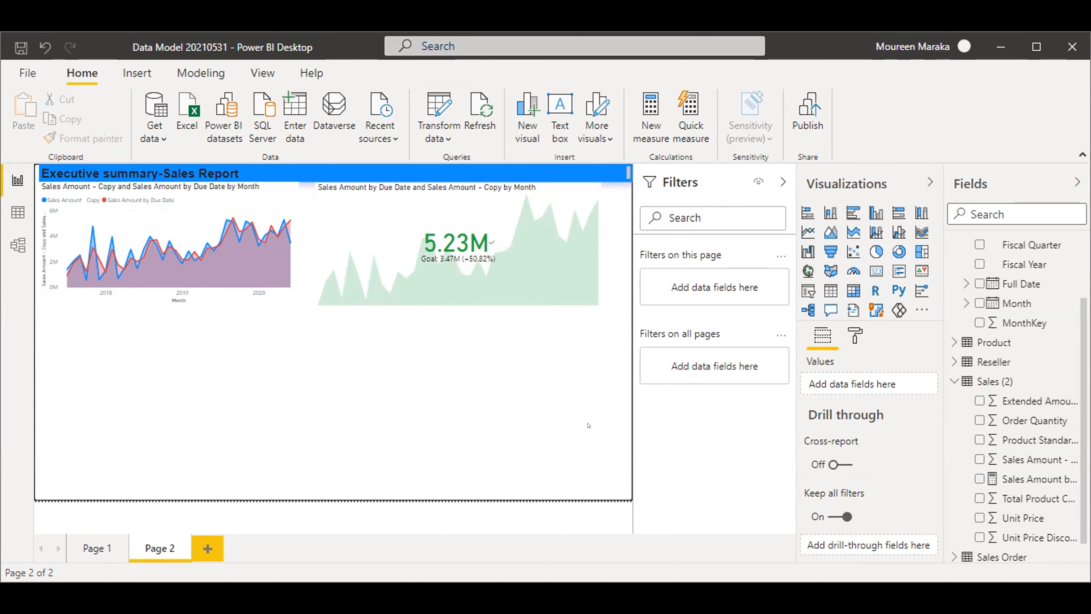
Add an empty clustered column chart below the area chart, and delete the unintended Q&A visual beside it
left_click(979, 420)
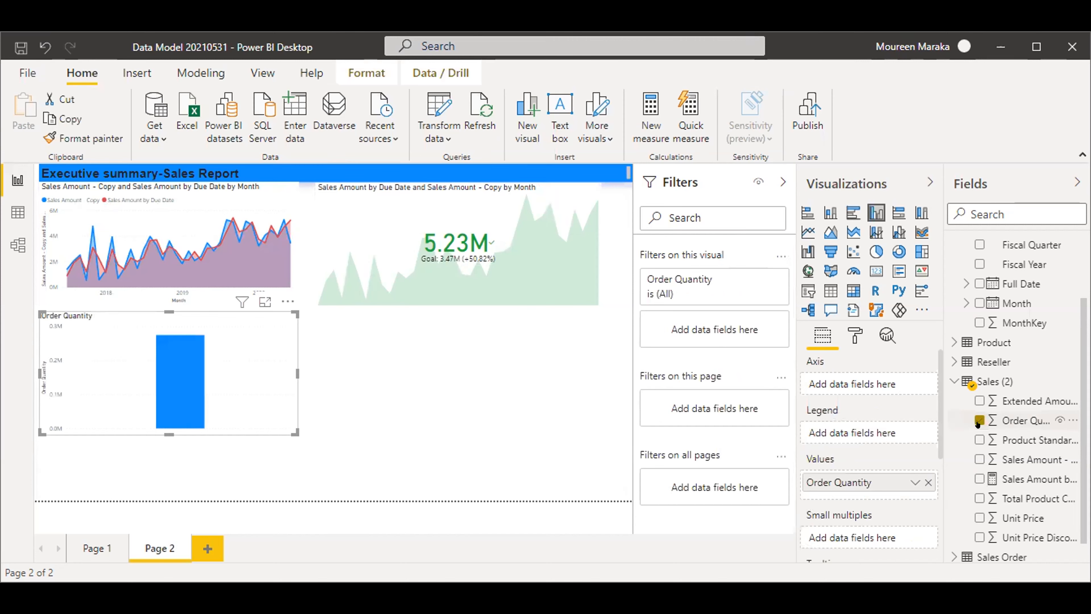
left_click(978, 421)
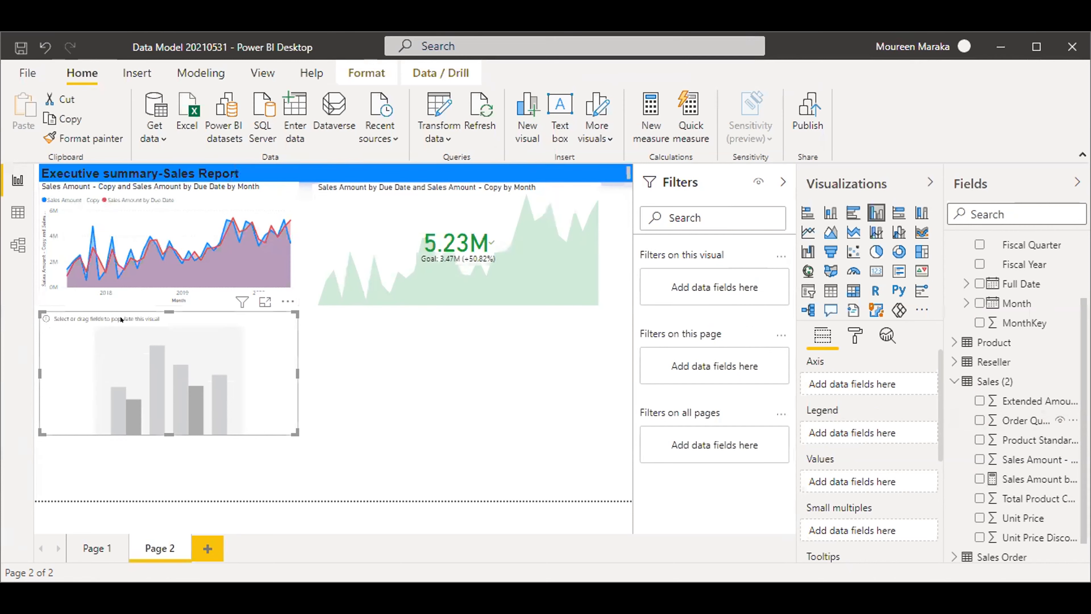
double_click(389, 382)
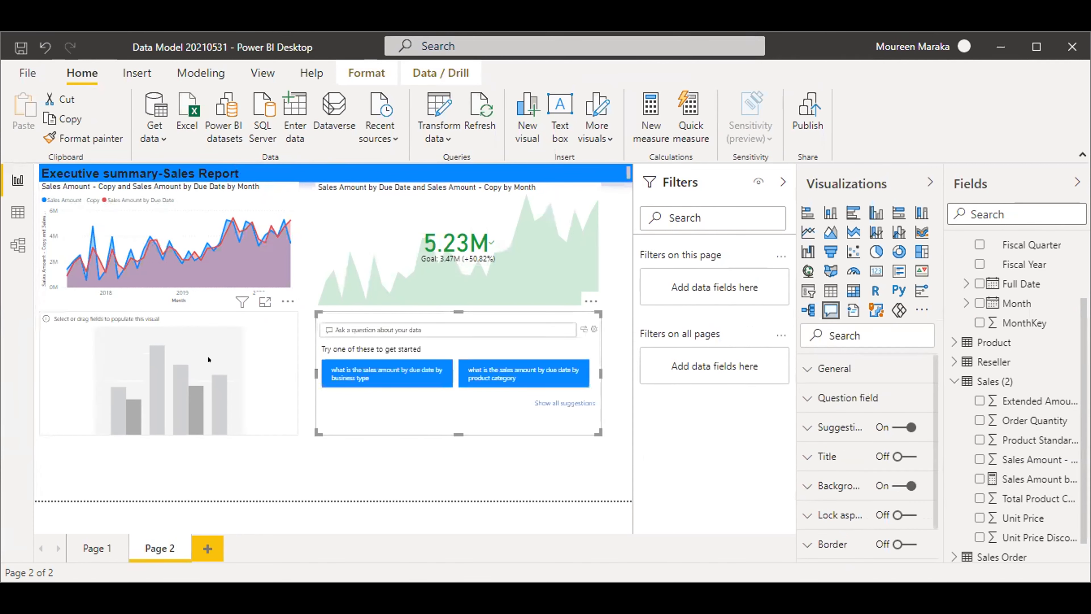
key("Delete")
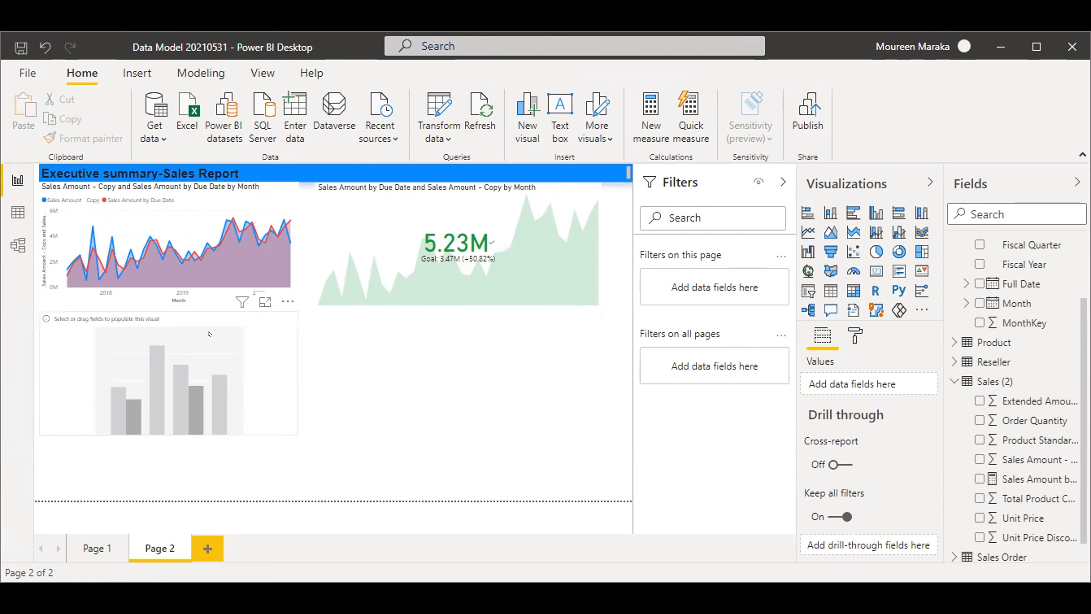
Move the KPI visual under the area chart and narrow it, and place the empty column chart beside the area chart
left_click_drag(145, 347, 434, 412)
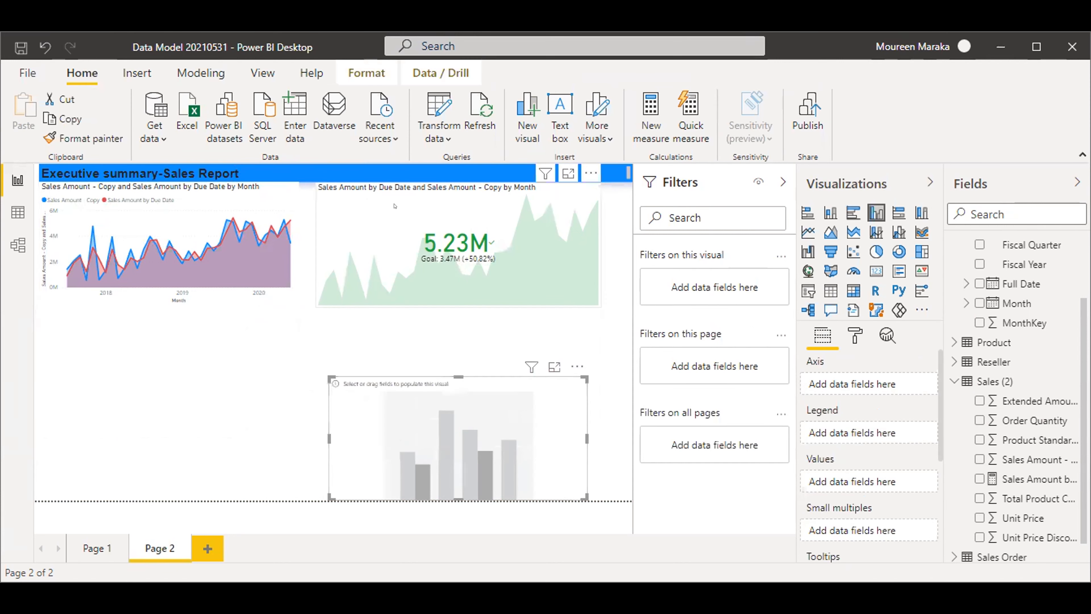
left_click_drag(399, 186, 127, 336)
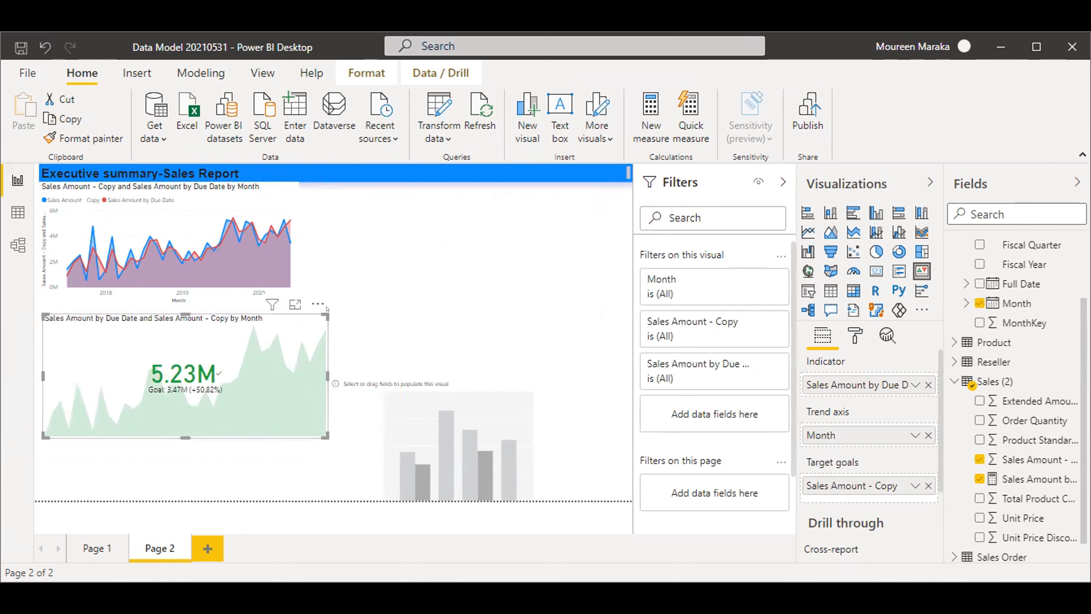
left_click_drag(317, 305, 288, 308)
left_click_drag(426, 380, 446, 192)
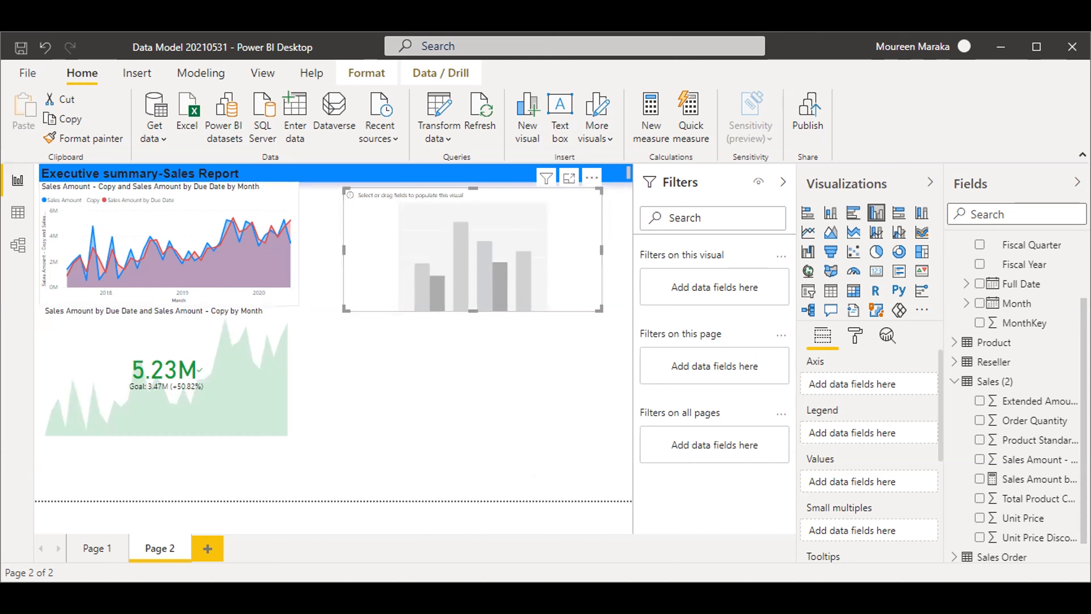
Plot Order Quantity by the Reseller table's Country-Region in the empty clustered column chart
scroll(953, 257, "up", 1)
scroll(953, 257, "up", 3)
left_click(1000, 267)
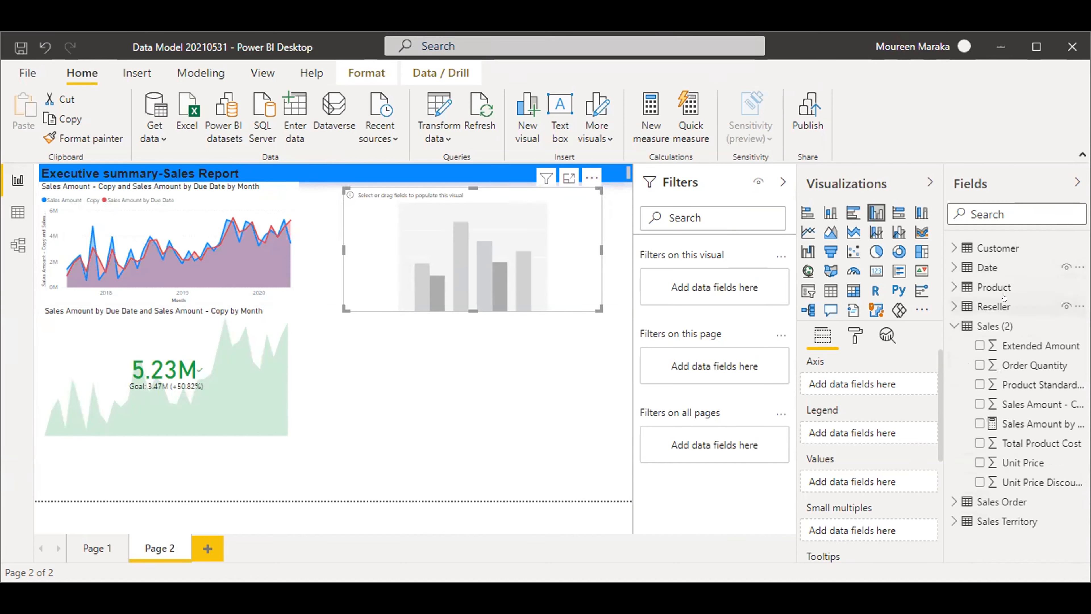
left_click(953, 307)
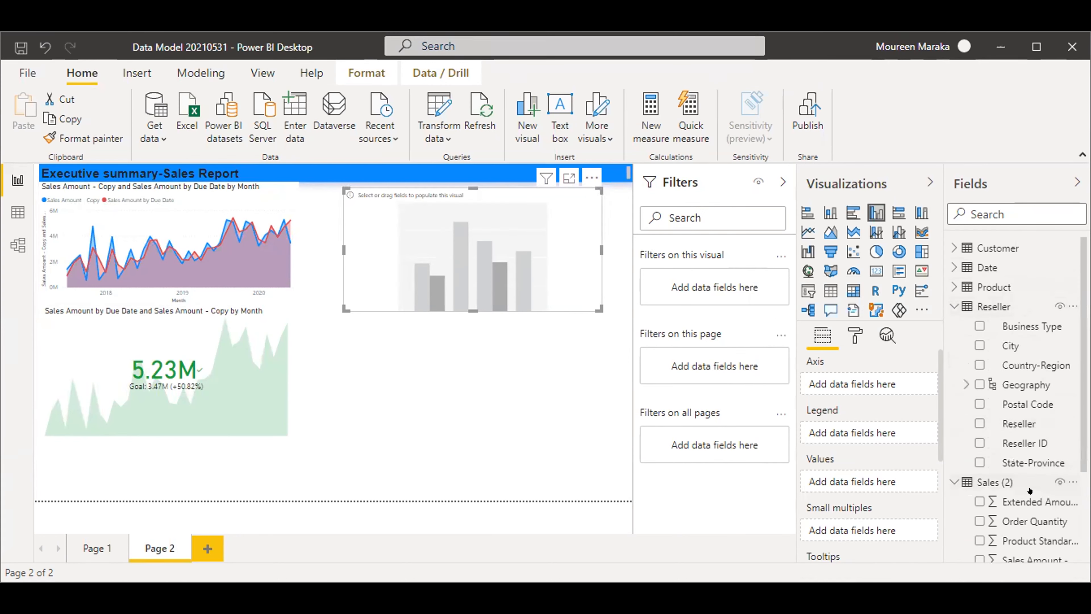
scroll(1043, 427, "down", 2)
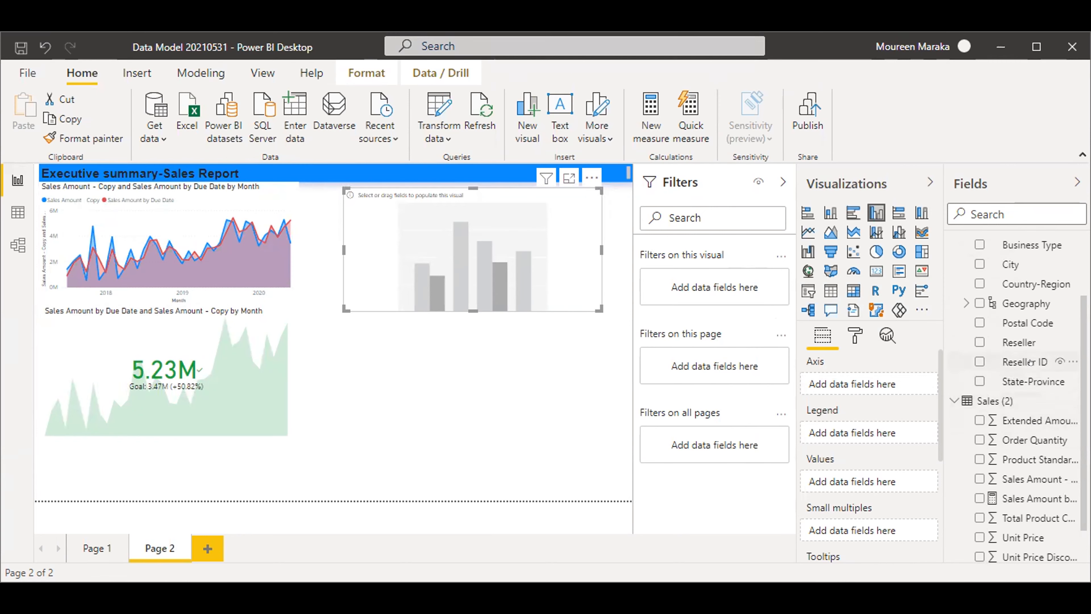
scroll(1030, 363, "down", 2)
scroll(1030, 362, "up", 4)
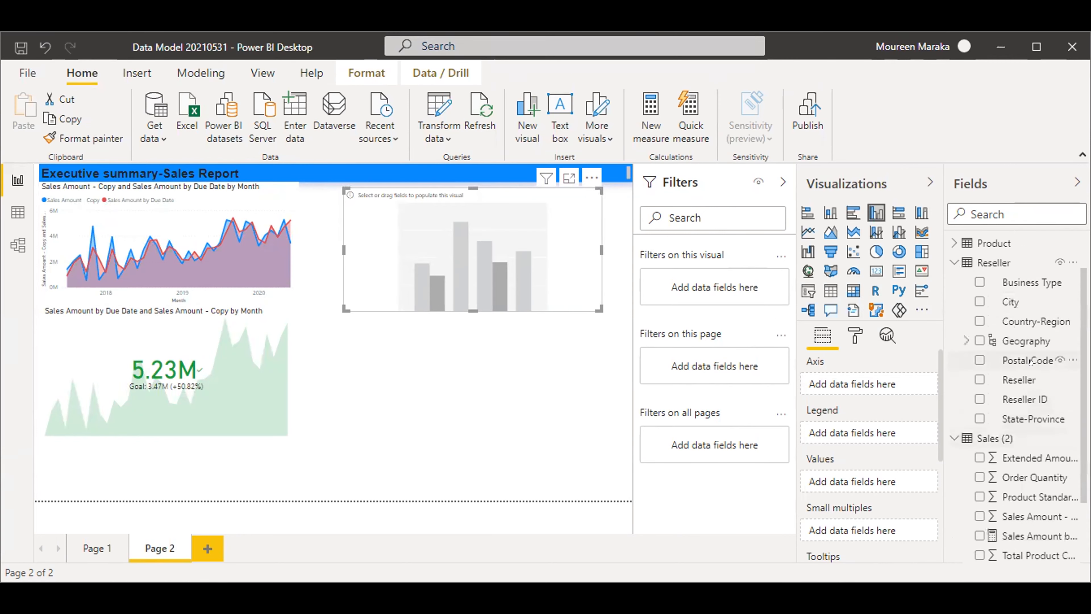
scroll(1030, 363, "down", 4)
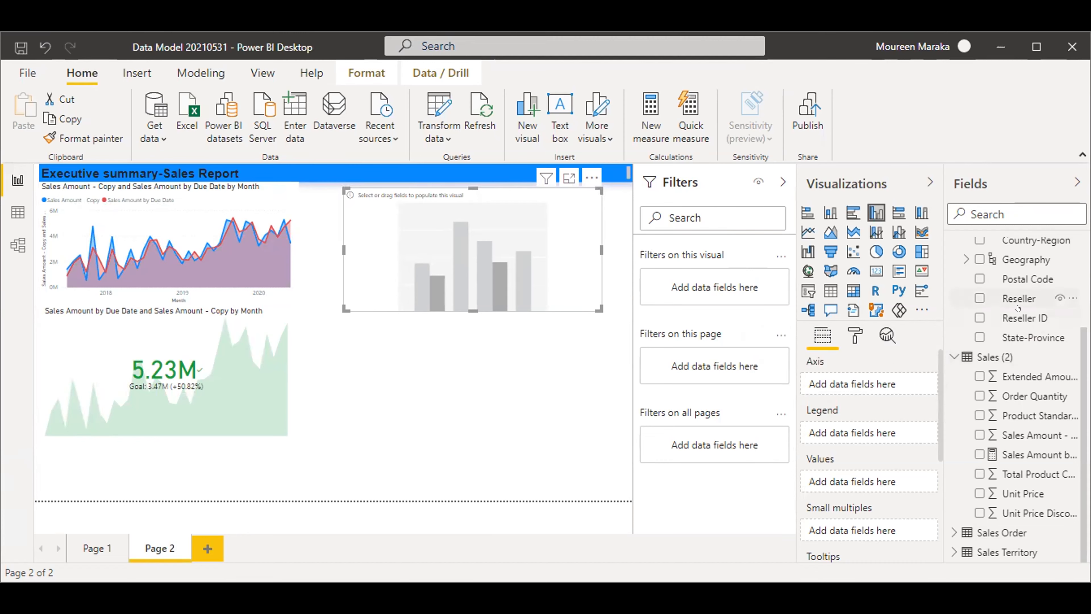
scroll(1031, 348, "up", 3)
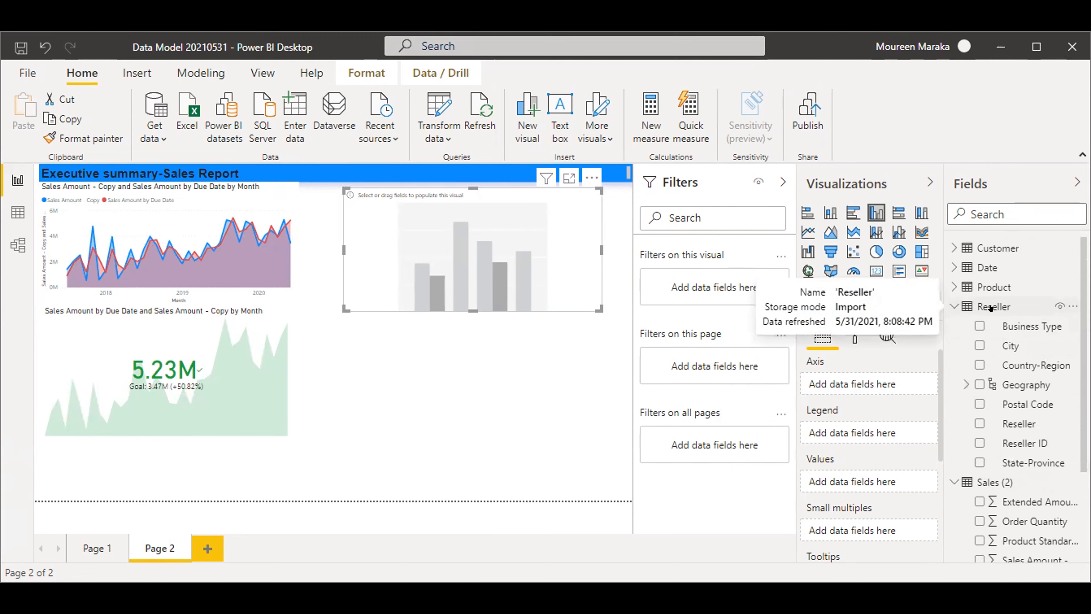
scroll(990, 308, "down", 2)
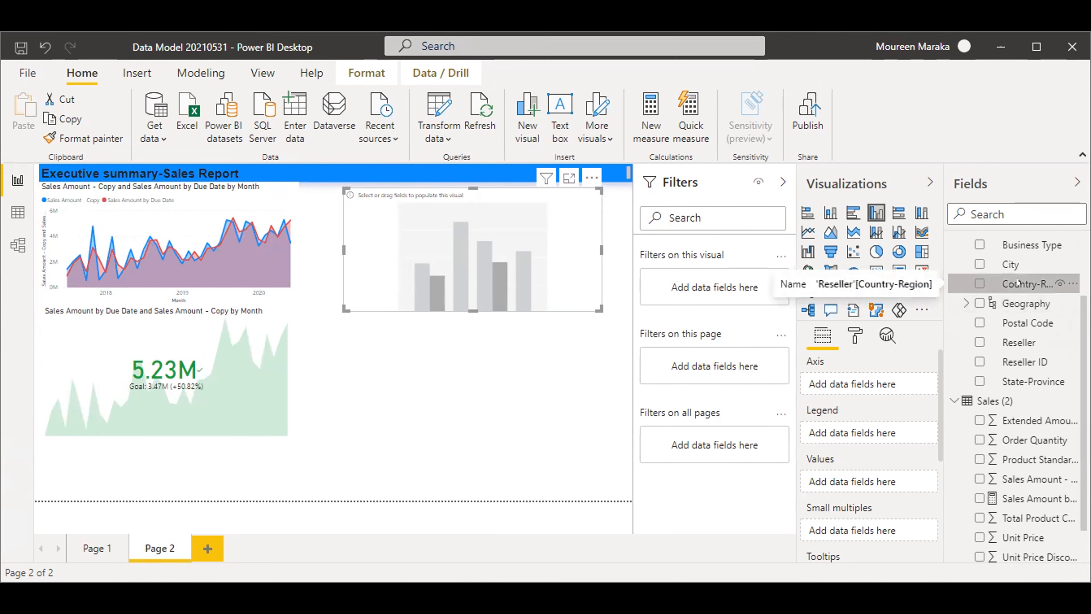
left_click_drag(1005, 296, 1033, 273)
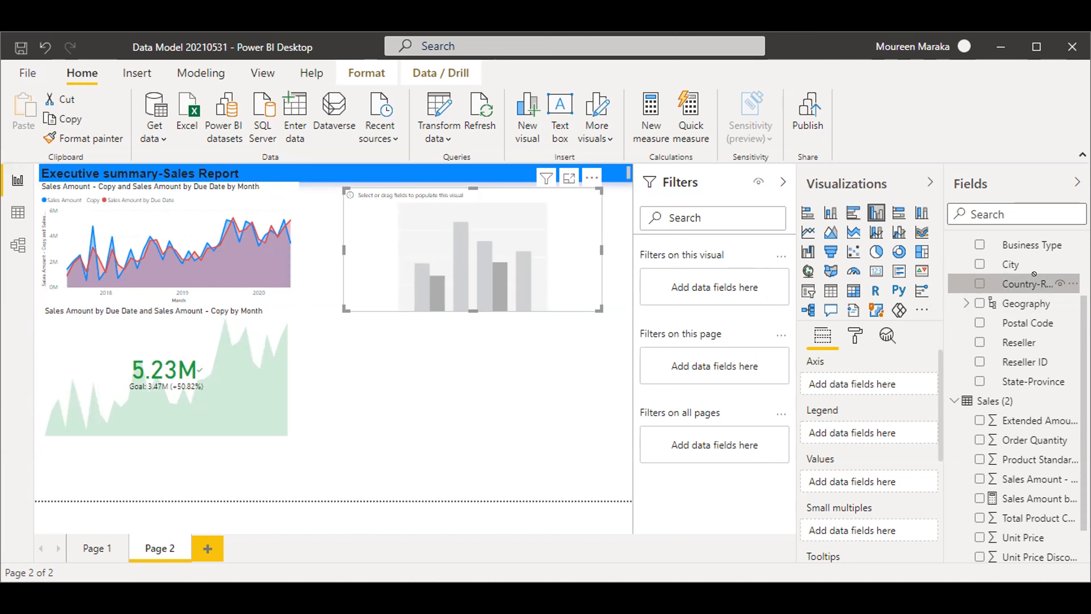
left_click(979, 282)
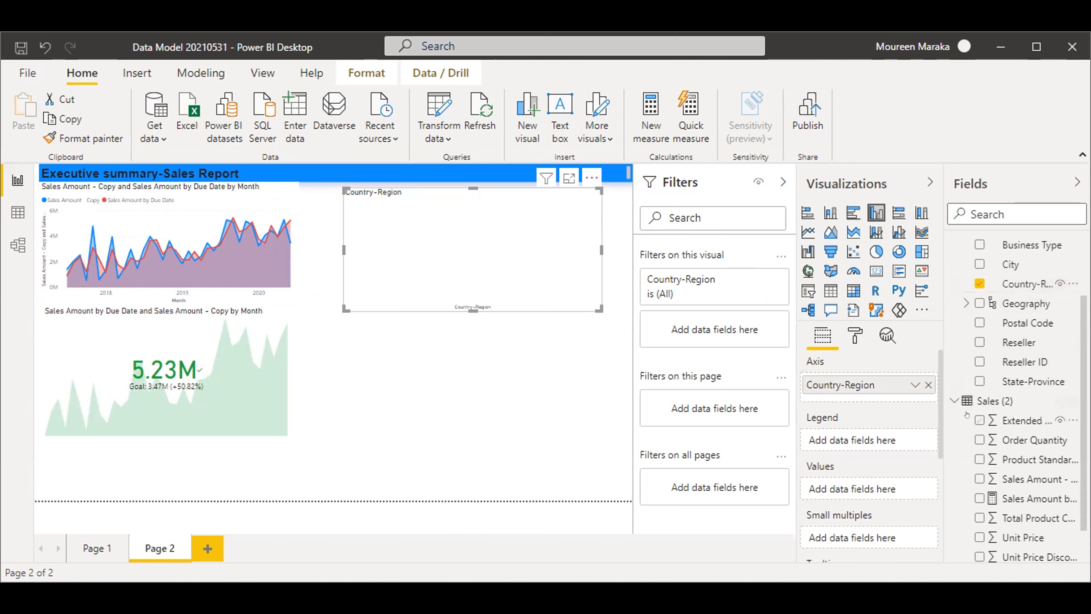
scroll(968, 426, "down", 1)
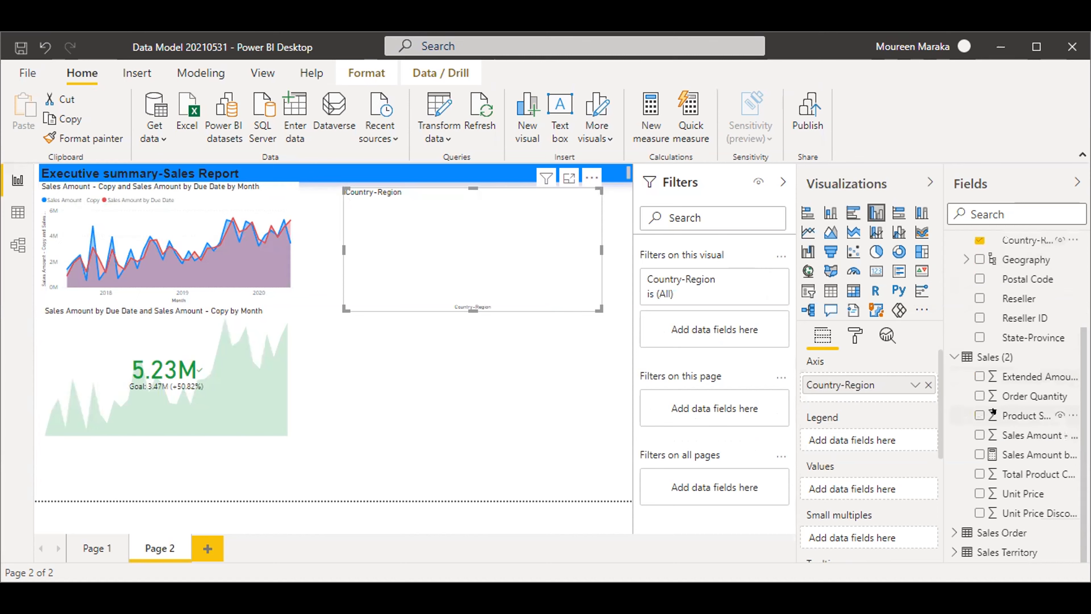
left_click(966, 399)
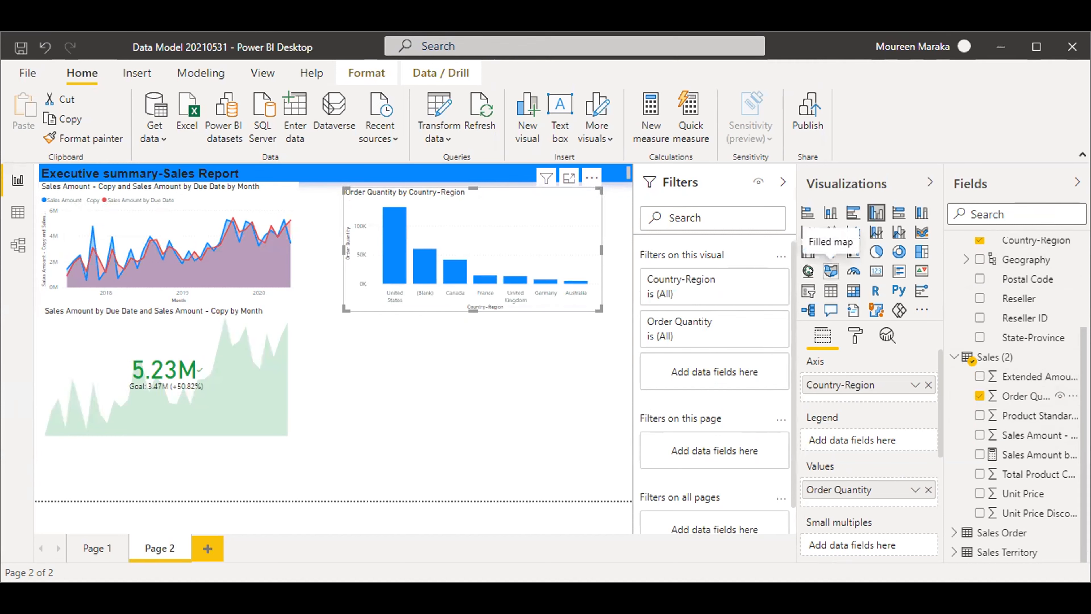
Convert the column chart to a bubble map and replace its Country-Region field with the Geography hierarchy's Country-Region level
left_click(807, 271)
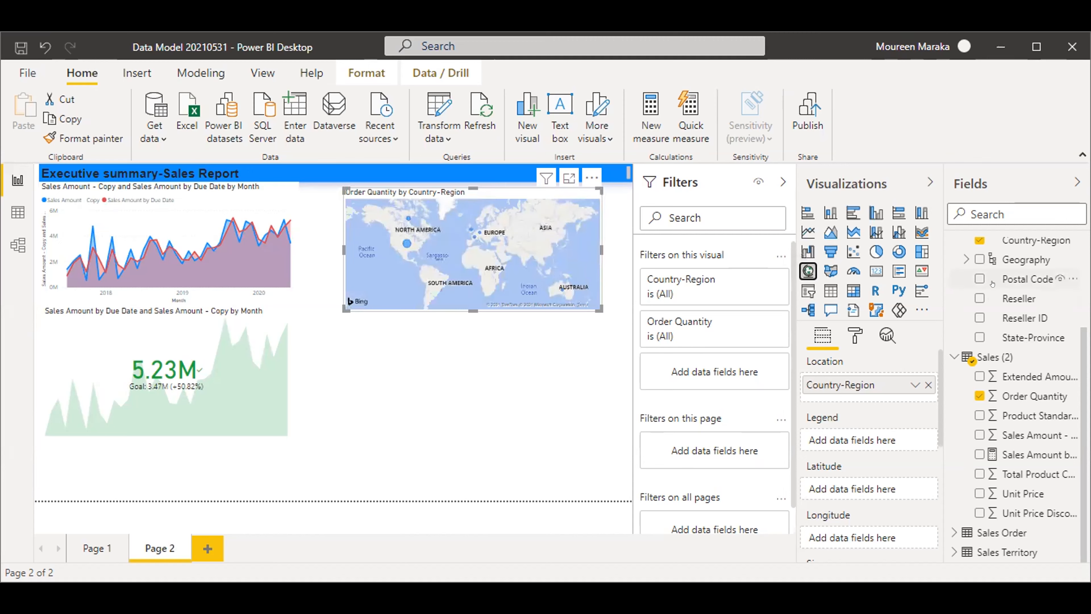
scroll(980, 322, "up", 2)
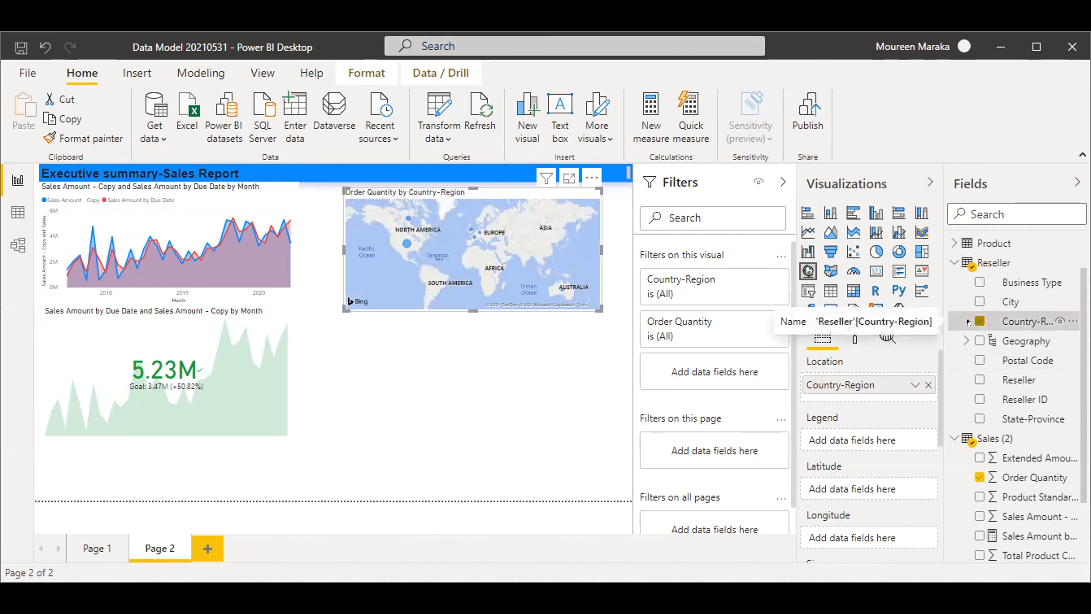
left_click(979, 321)
scroll(980, 346, "down", 2)
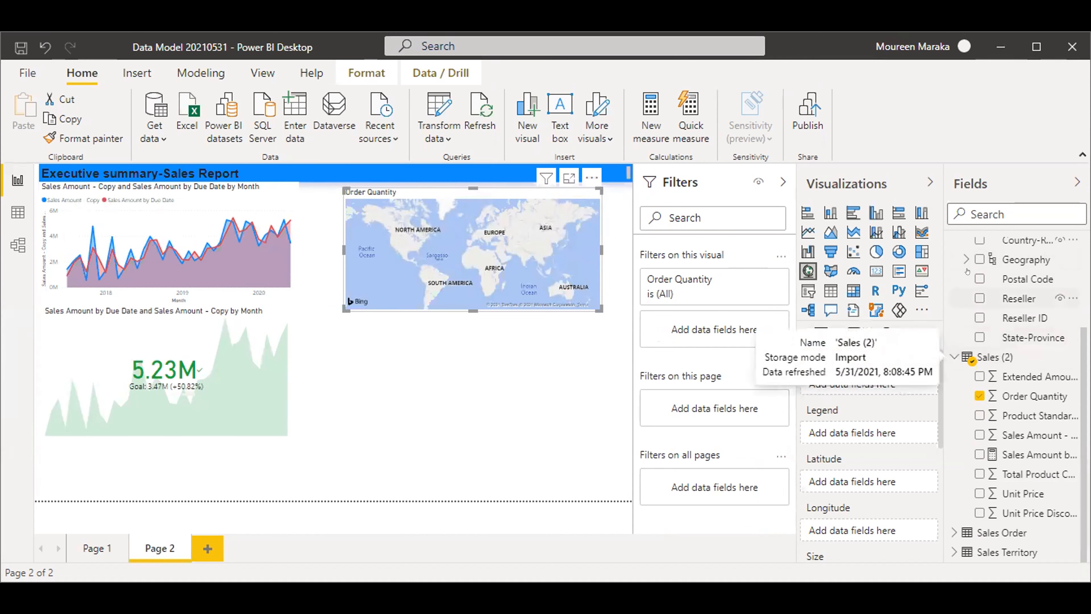
left_click(965, 259)
scroll(978, 308, "down", 2)
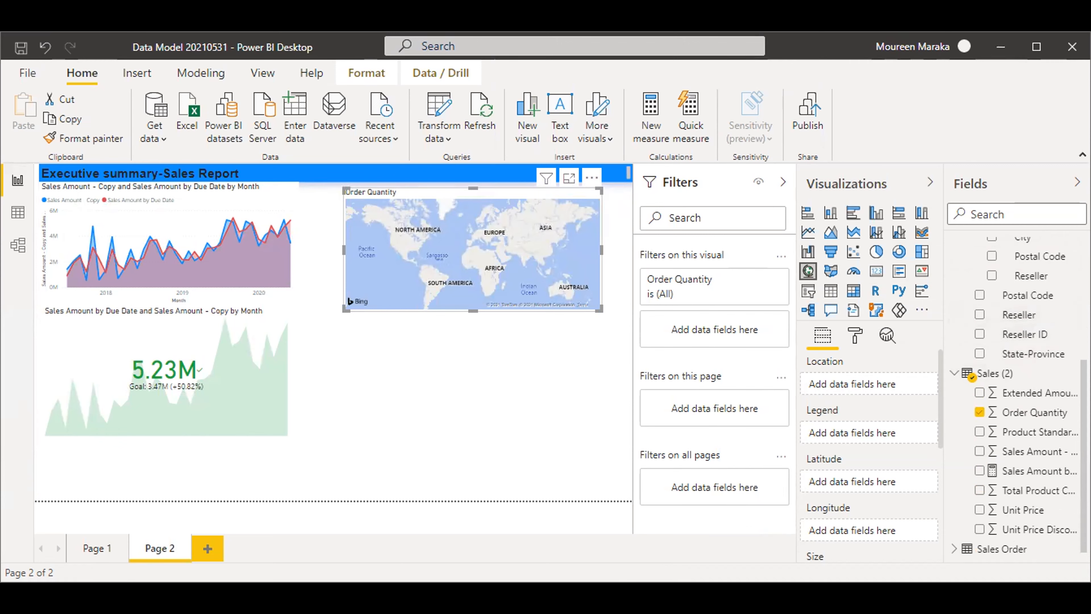
scroll(1045, 310, "up", 2)
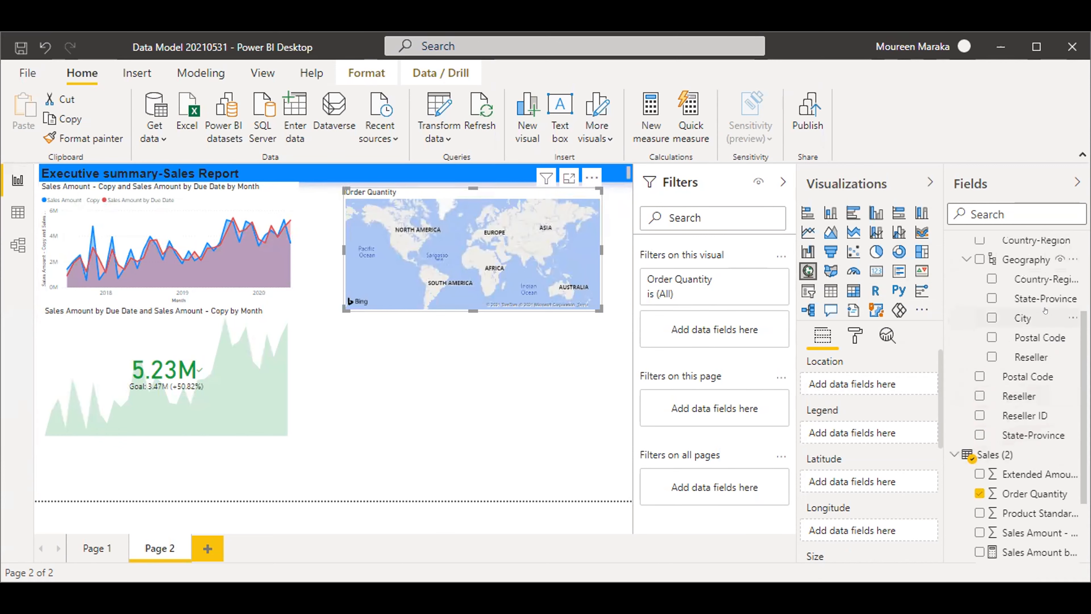
left_click(990, 278)
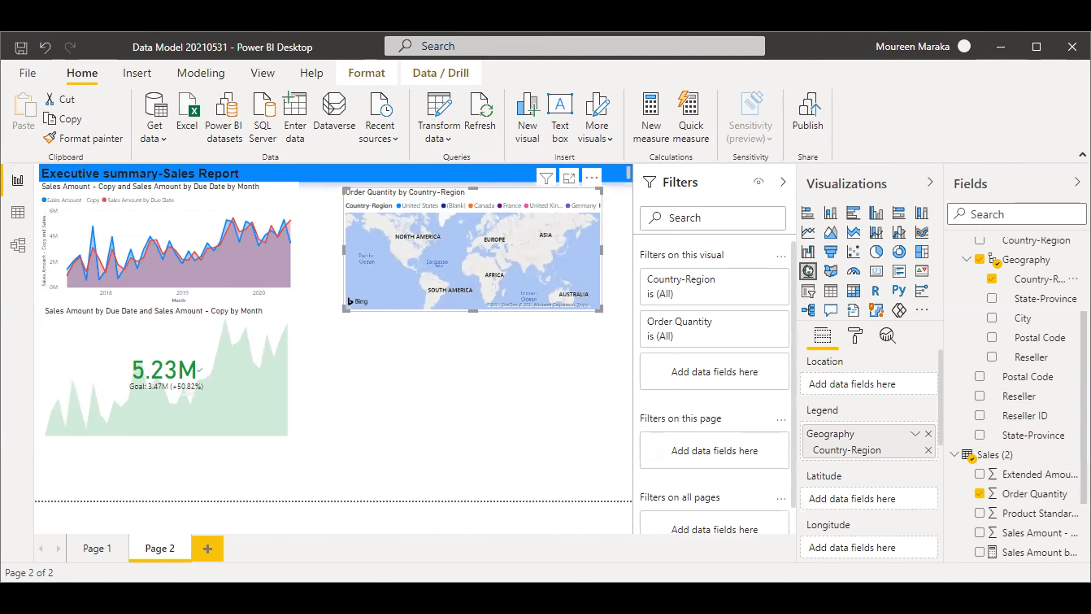
Widen the field list and move the map's Geography Country-Region level from Legend to Location
scroll(1022, 387, "down", 3)
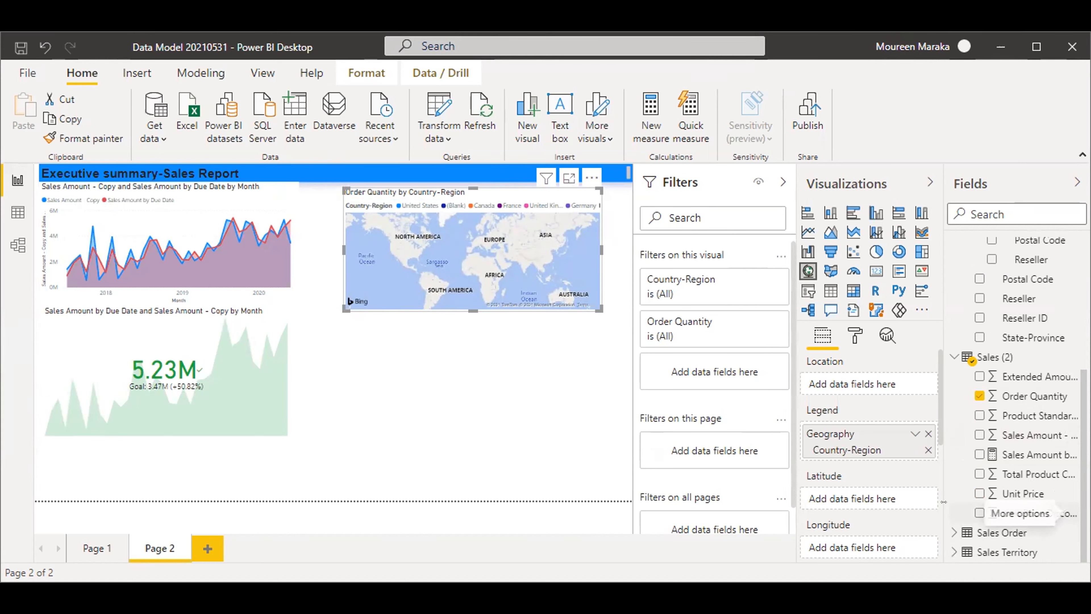
left_click_drag(944, 504, 904, 503)
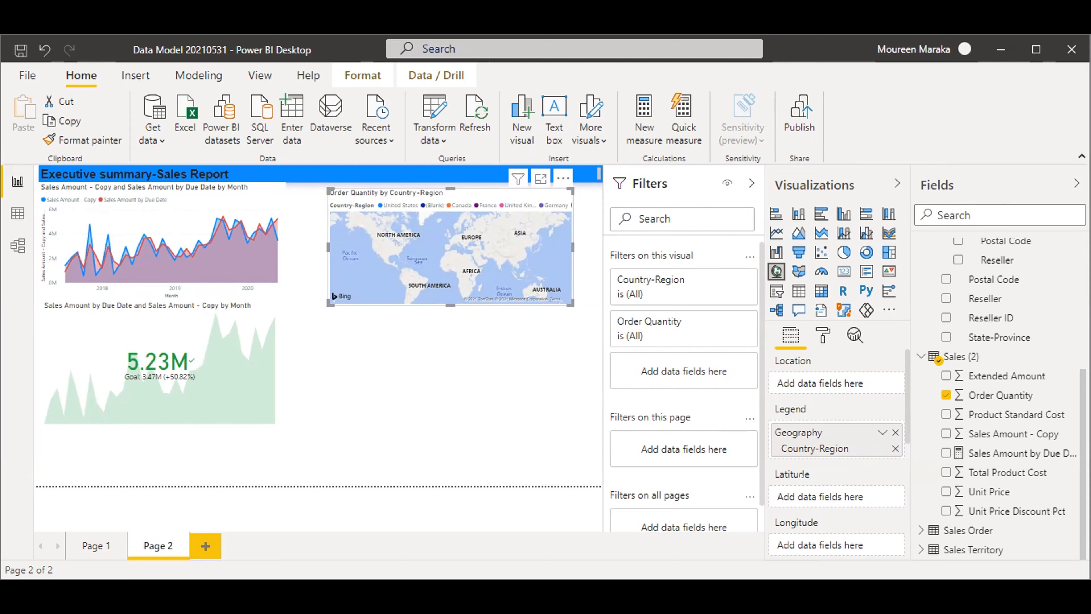
left_click_drag(801, 438, 800, 375)
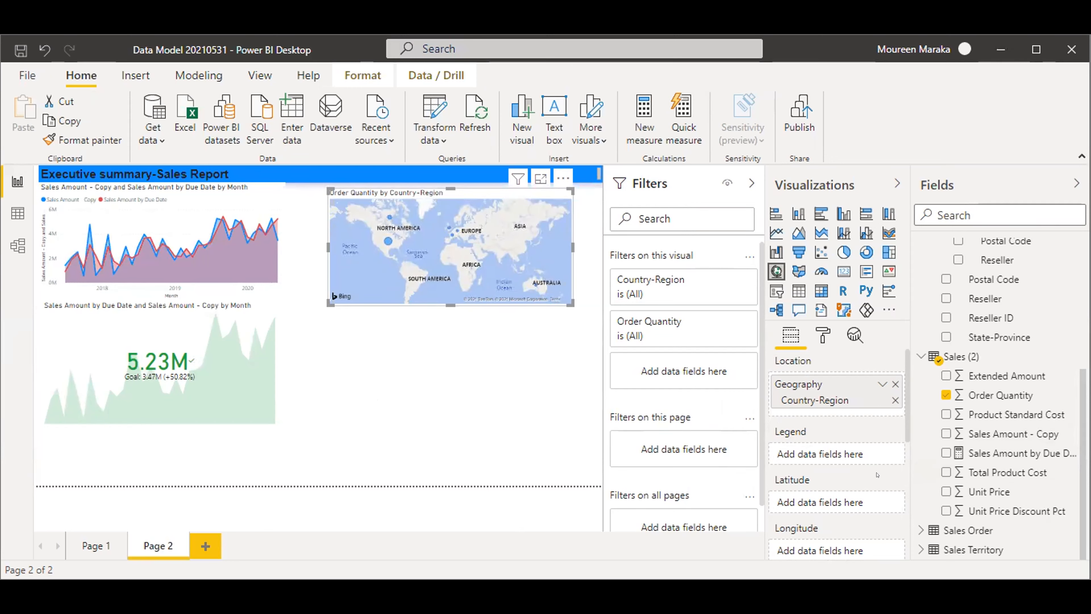
Examine the map's field assignments, and cross-filter the page by the largest North American bubble before clearing that selection
scroll(877, 475, "down", 5)
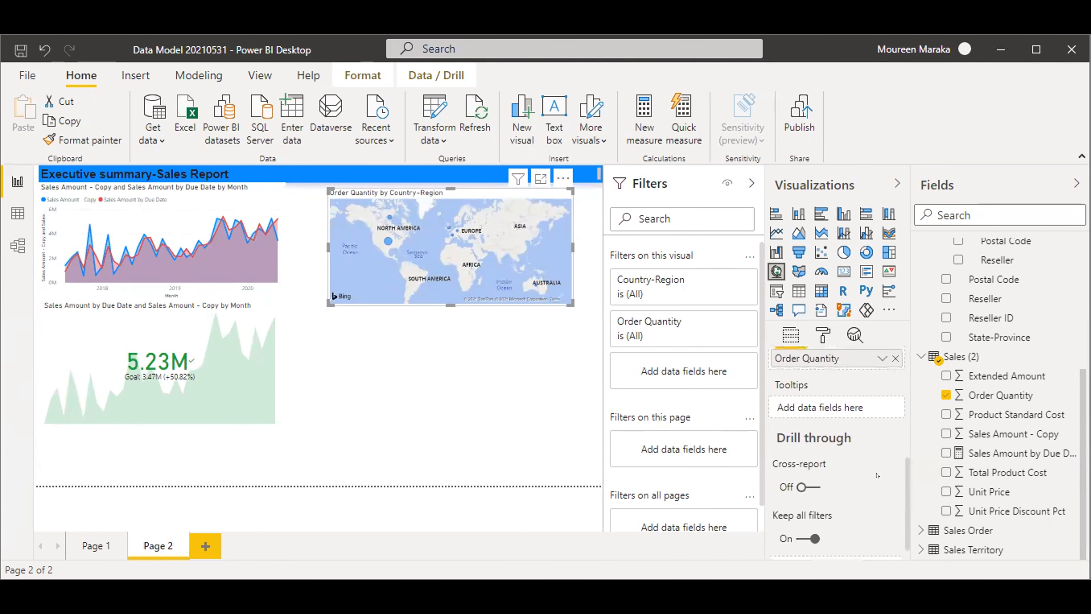
scroll(877, 475, "up", 2)
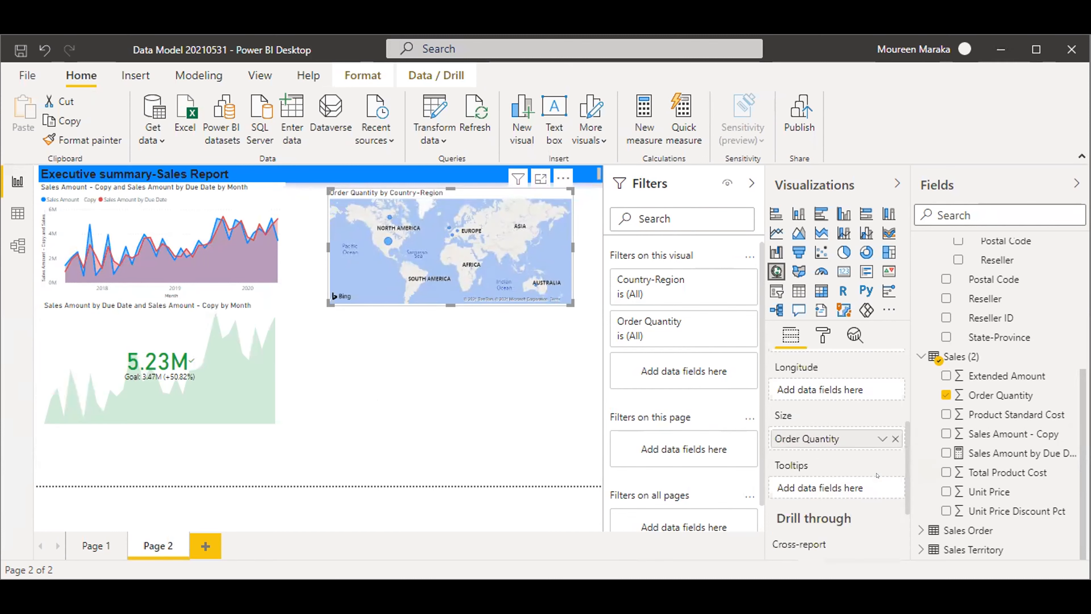
scroll(877, 474, "down", 2)
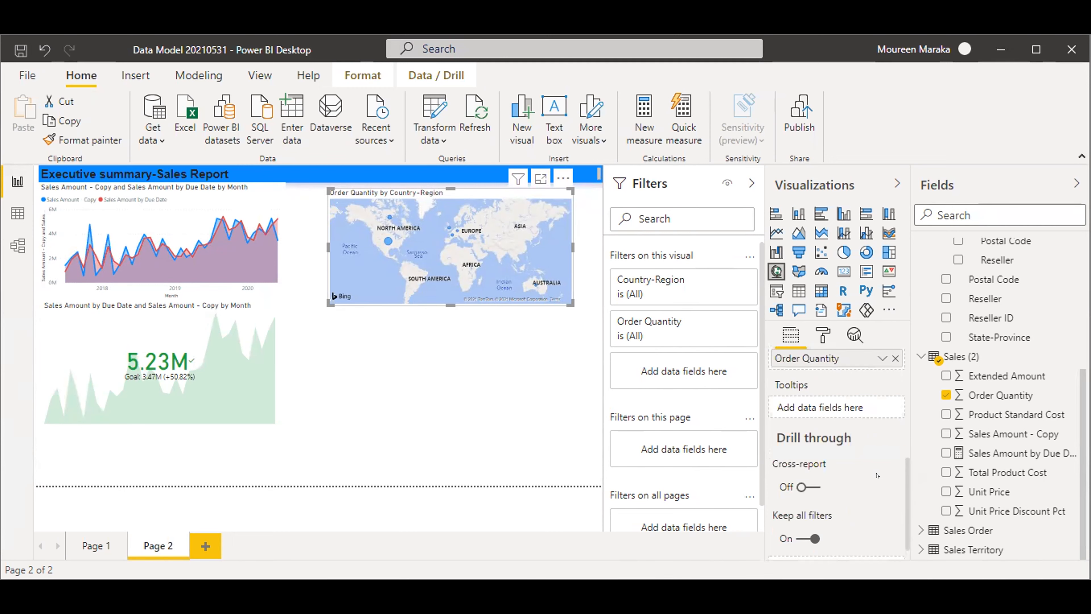
scroll(877, 475, "up", 2)
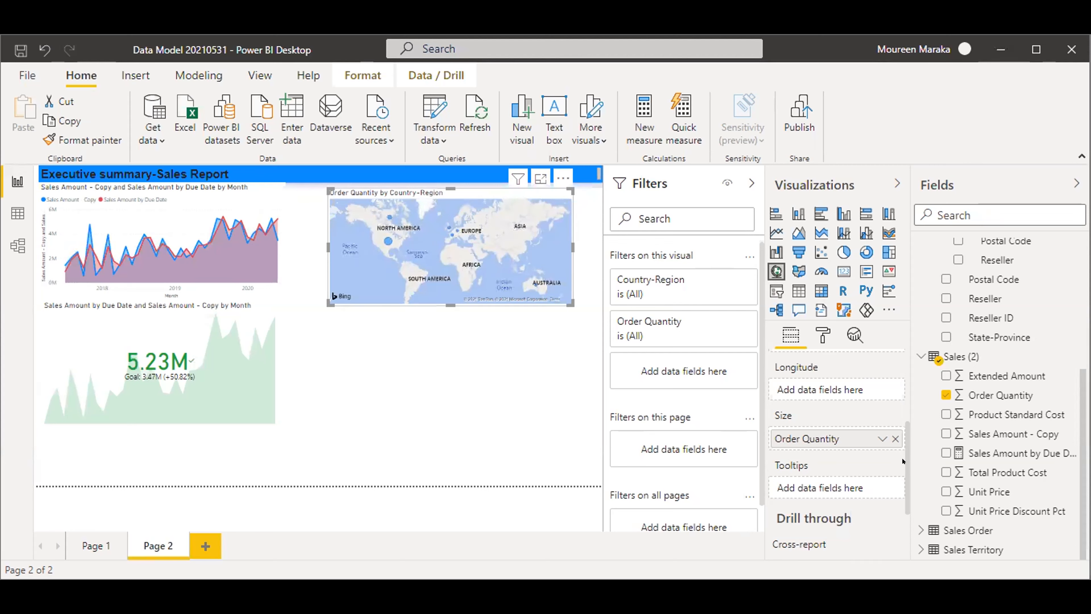
scroll(837, 435, "up", 3)
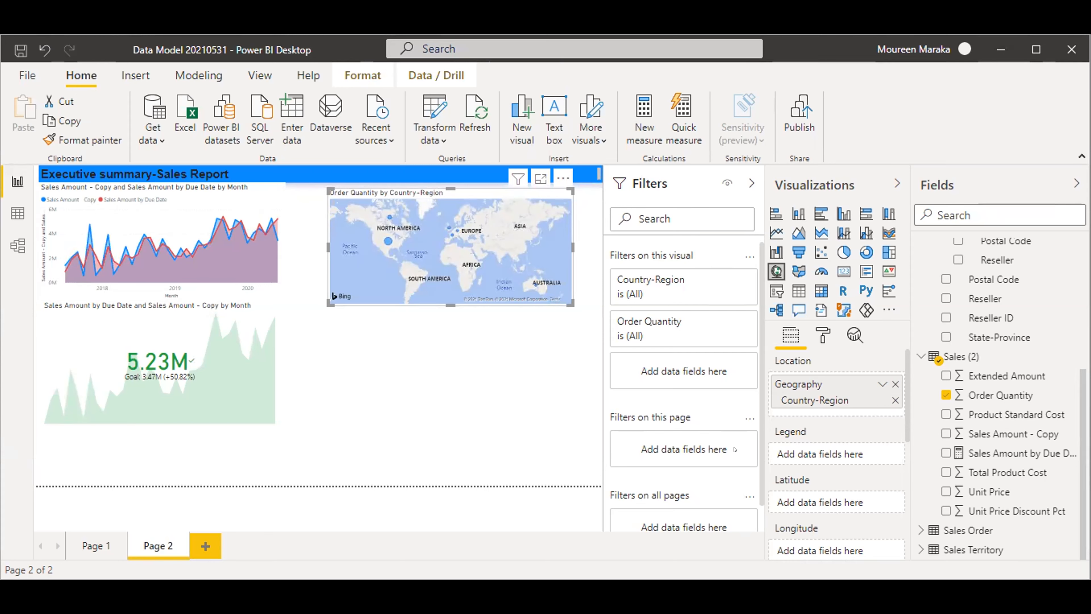
left_click(387, 242)
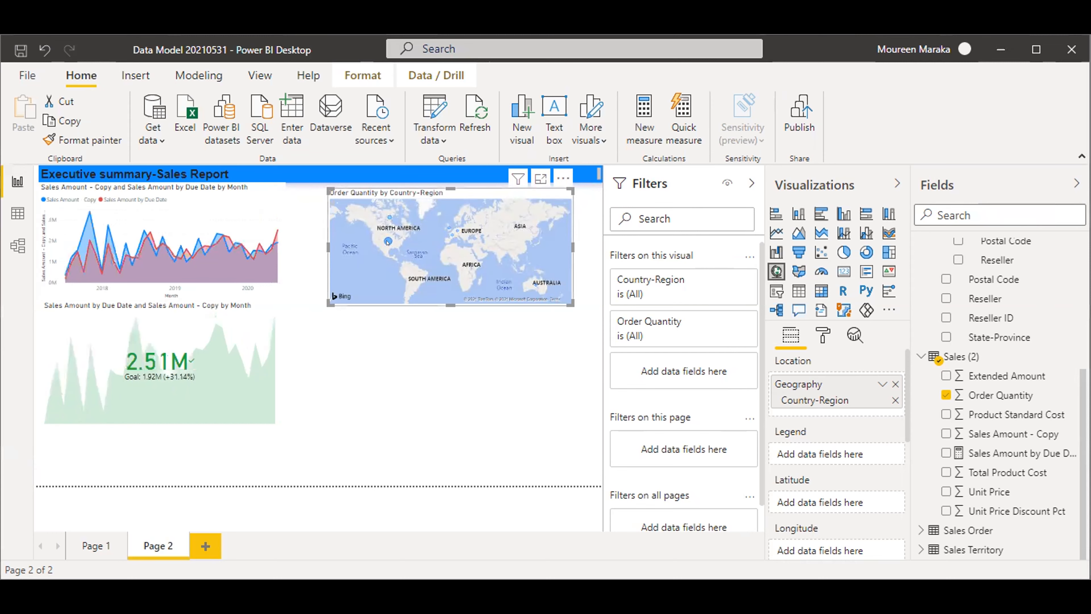
left_click(388, 242)
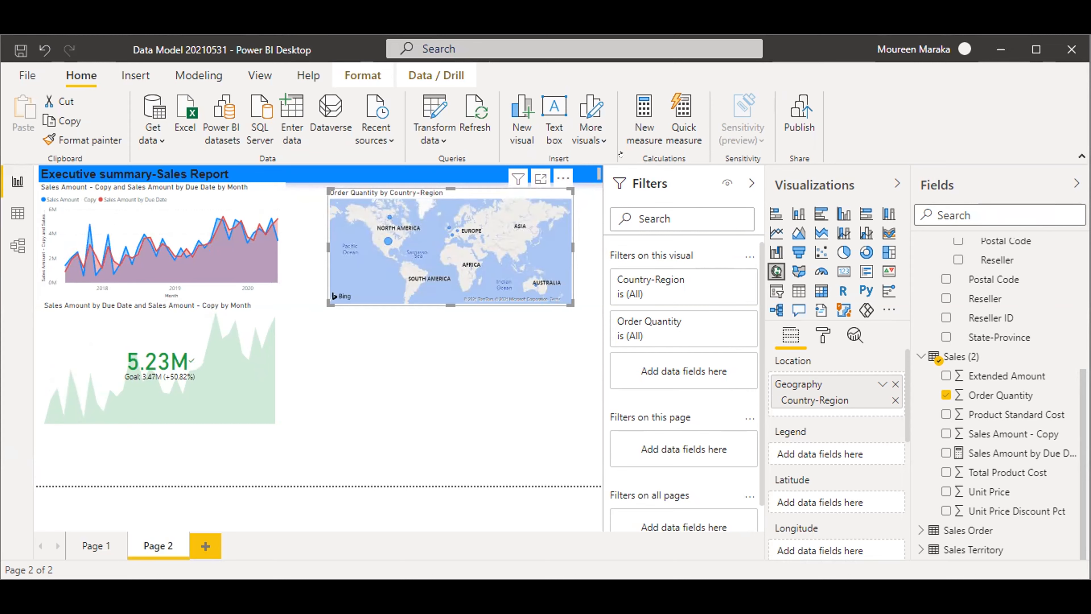
Set the map's bubble size to 10
scroll(812, 435, "down", 3)
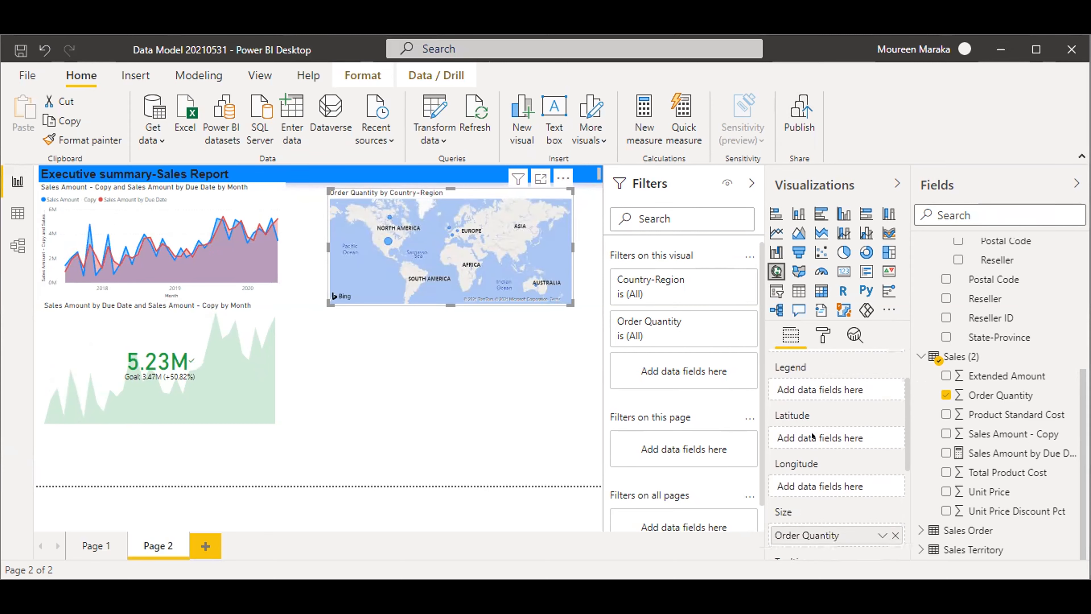
left_click(822, 334)
scroll(827, 387, "down", 2)
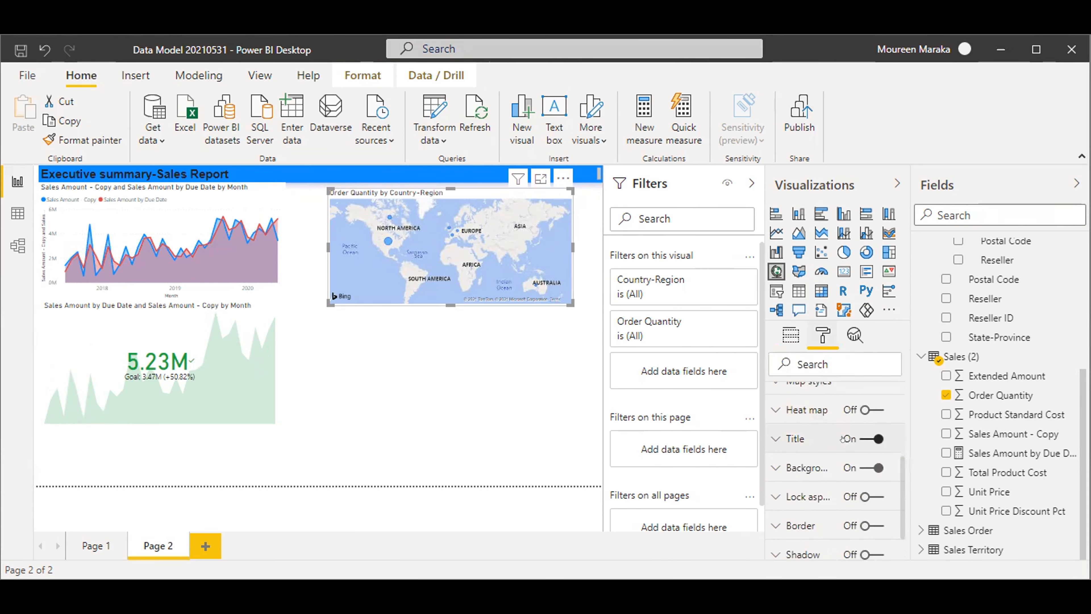
scroll(843, 438, "up", 2)
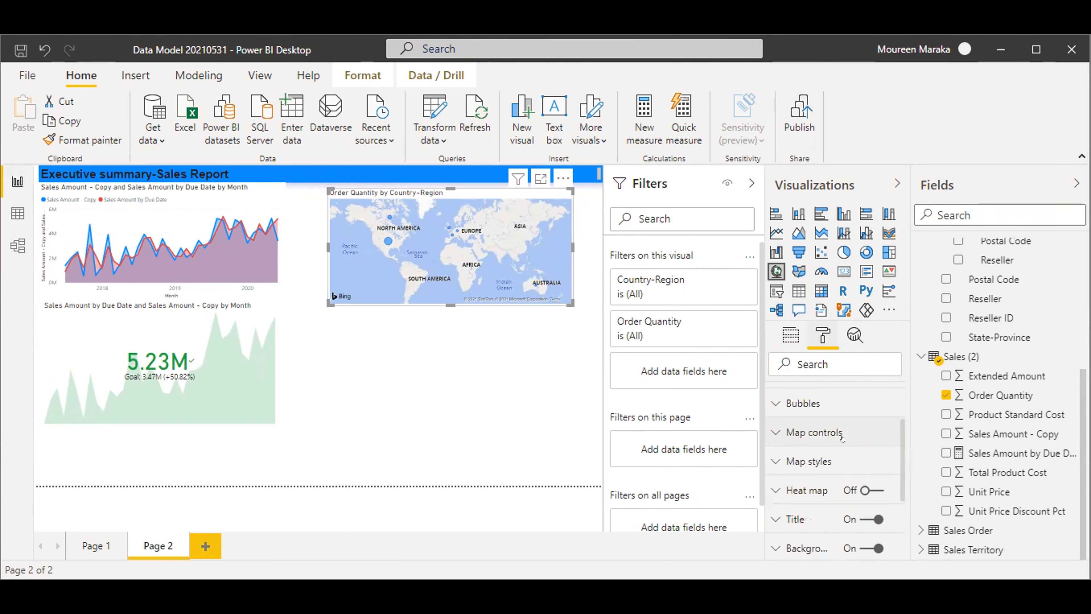
left_click(775, 402)
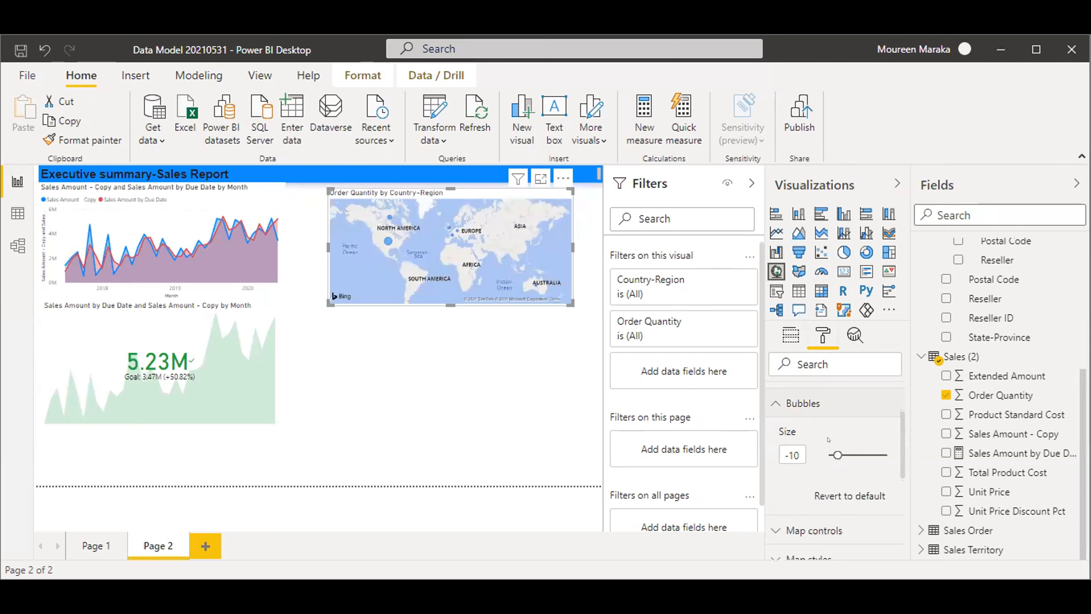
scroll(828, 439, "down", 2)
scroll(828, 439, "up", 2)
left_click_drag(799, 455, 777, 449)
type("1010")
key("Left")
key("Left")
key("BackSpace")
key("BackSpace")
key("BackSpace")
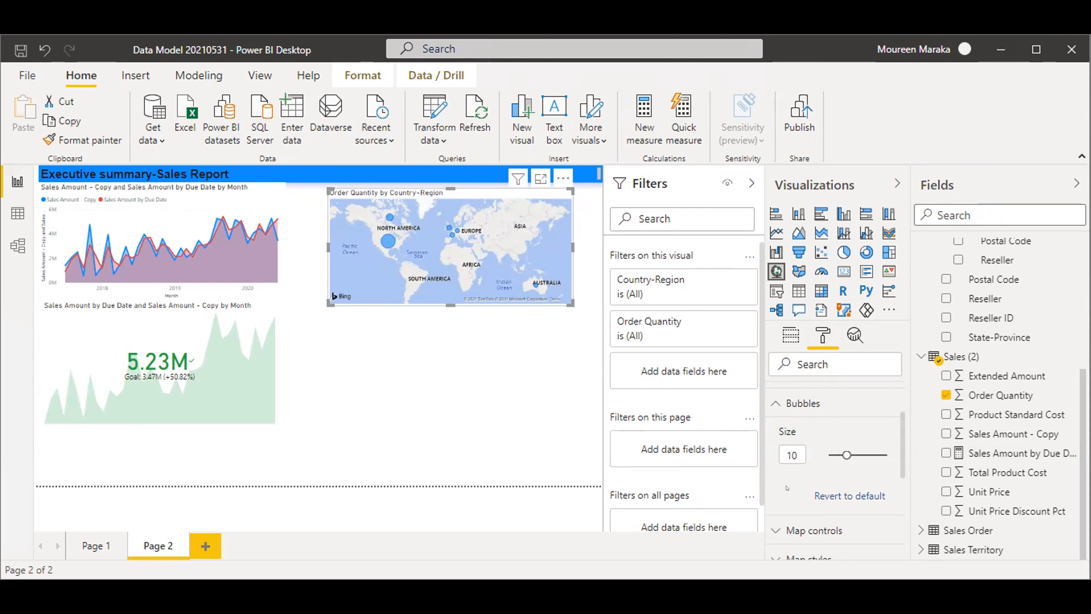
Set the default data color of the map's bubbles to light orange
scroll(786, 487, "down", 2)
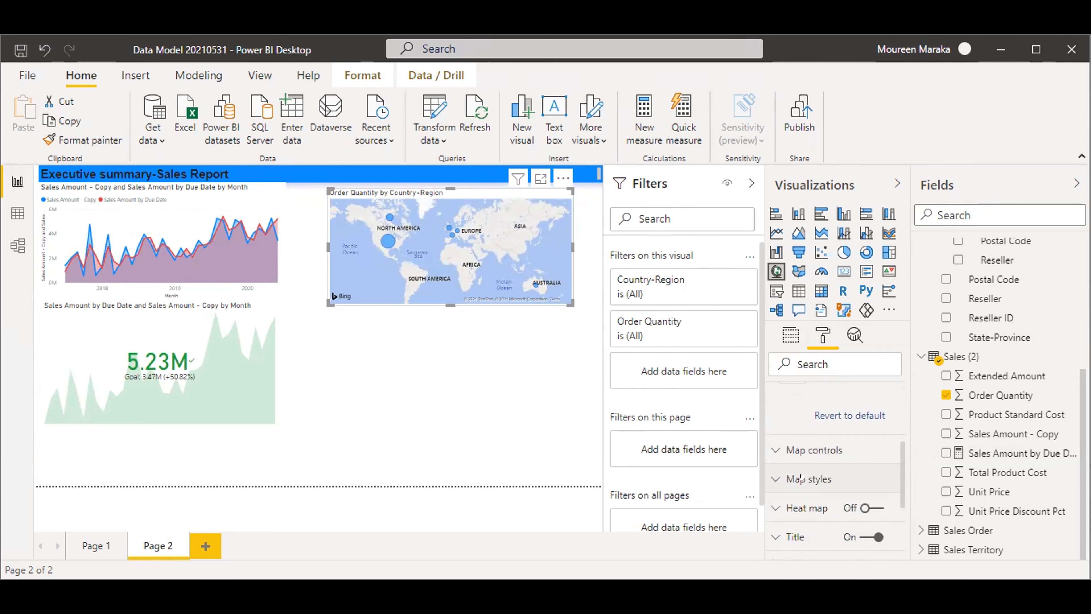
scroll(801, 476, "down", 2)
scroll(802, 477, "up", 4)
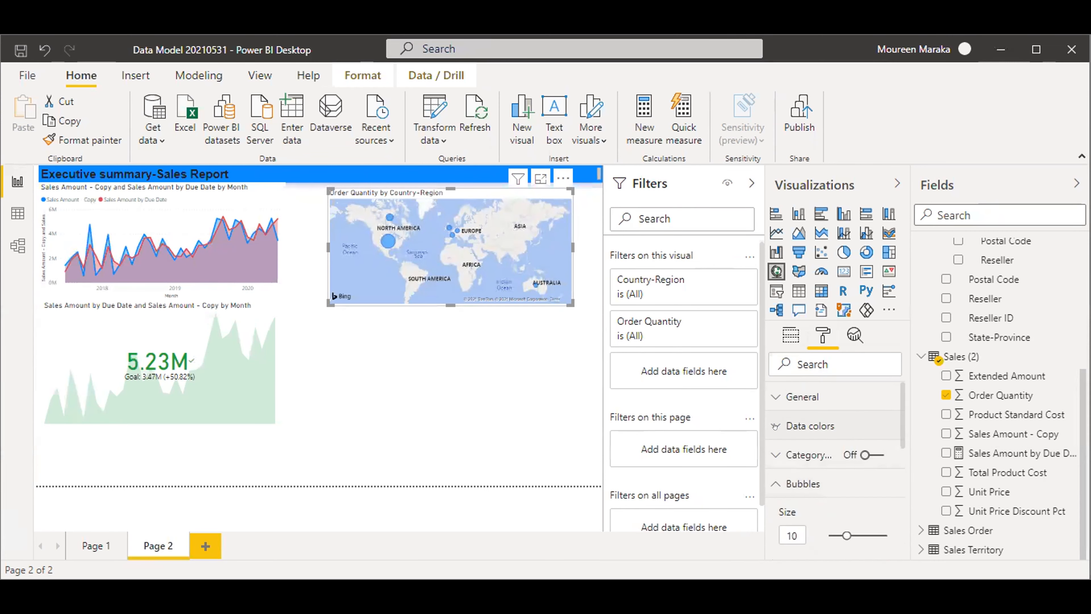
left_click(774, 425)
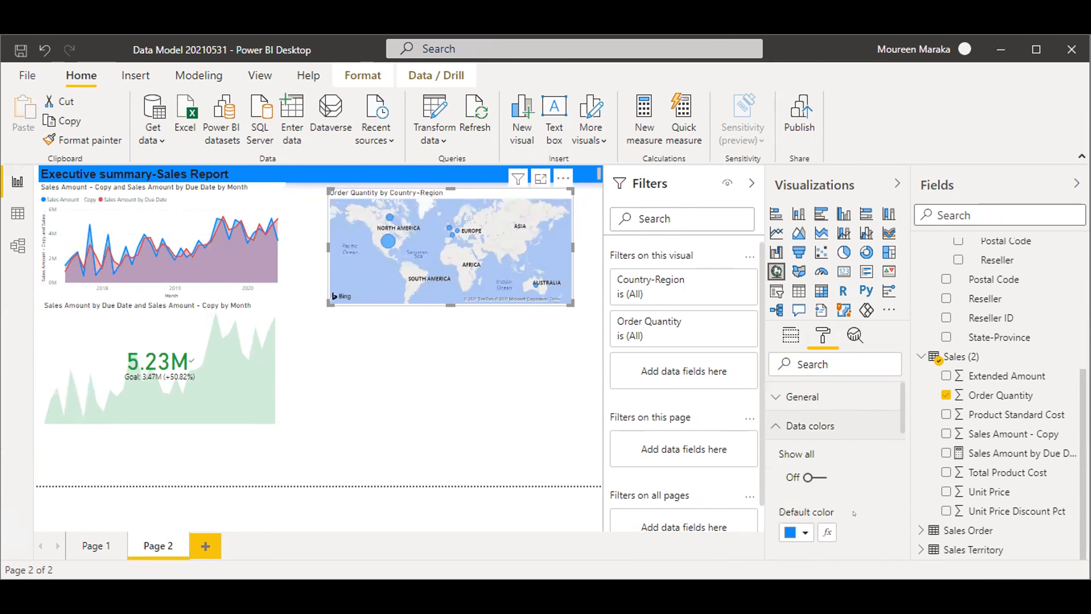
scroll(853, 504, "down", 2)
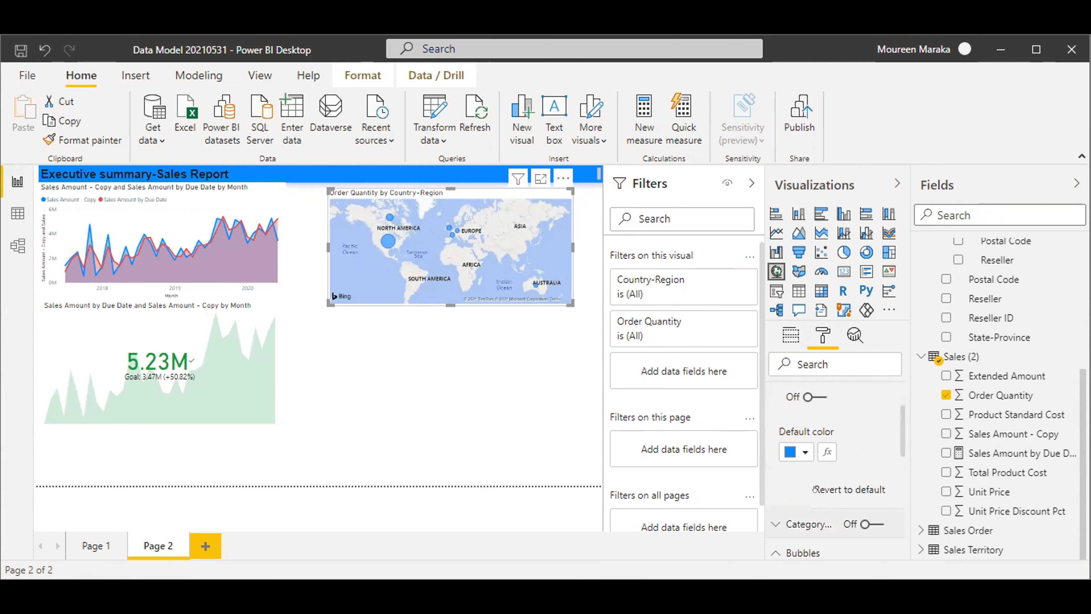
left_click(802, 451)
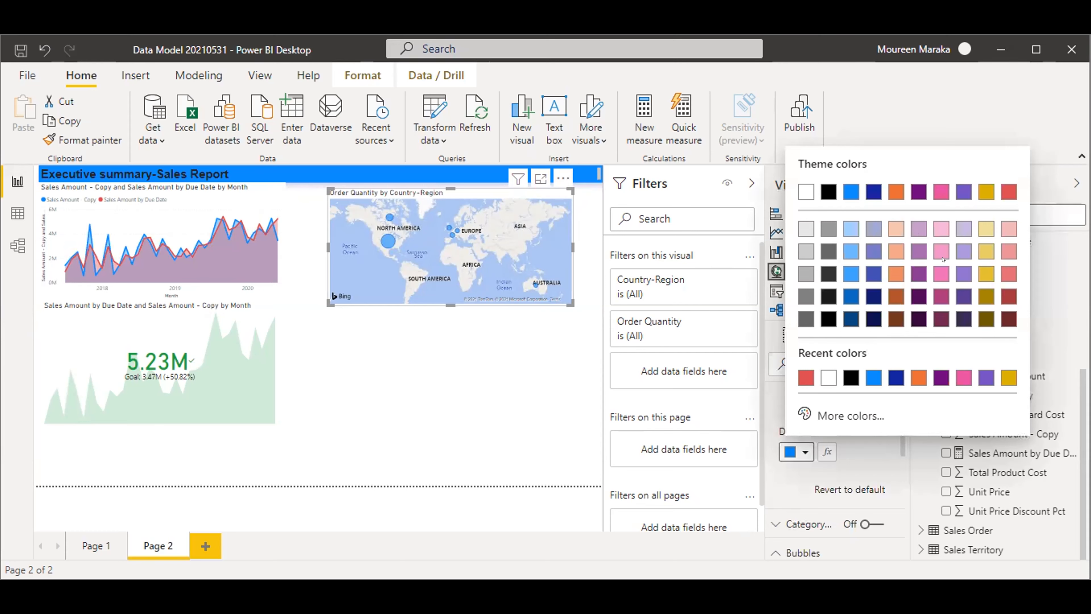
left_click(982, 246)
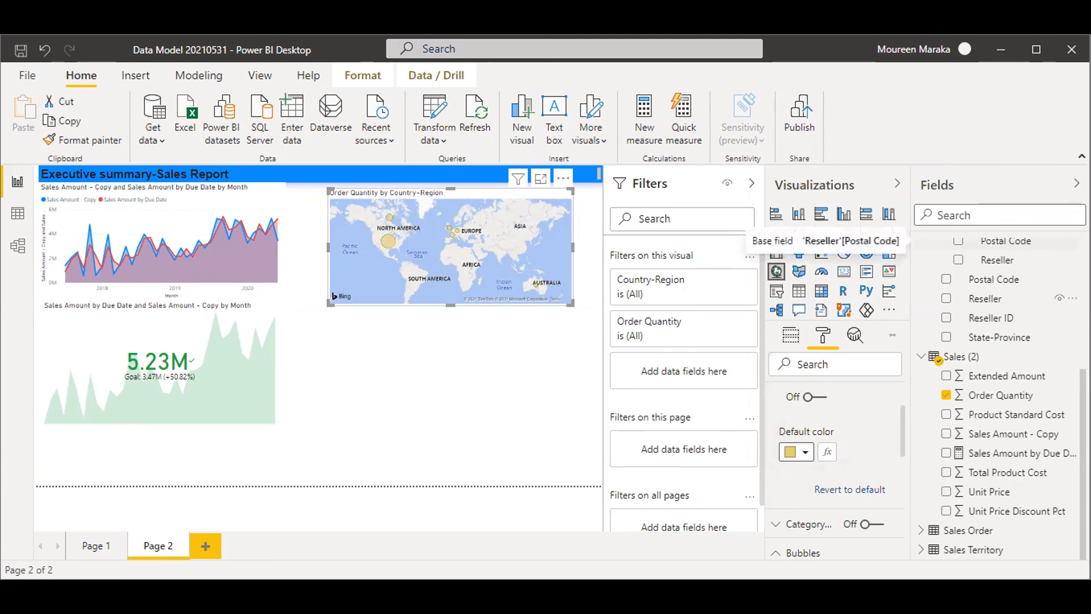
left_click(802, 451)
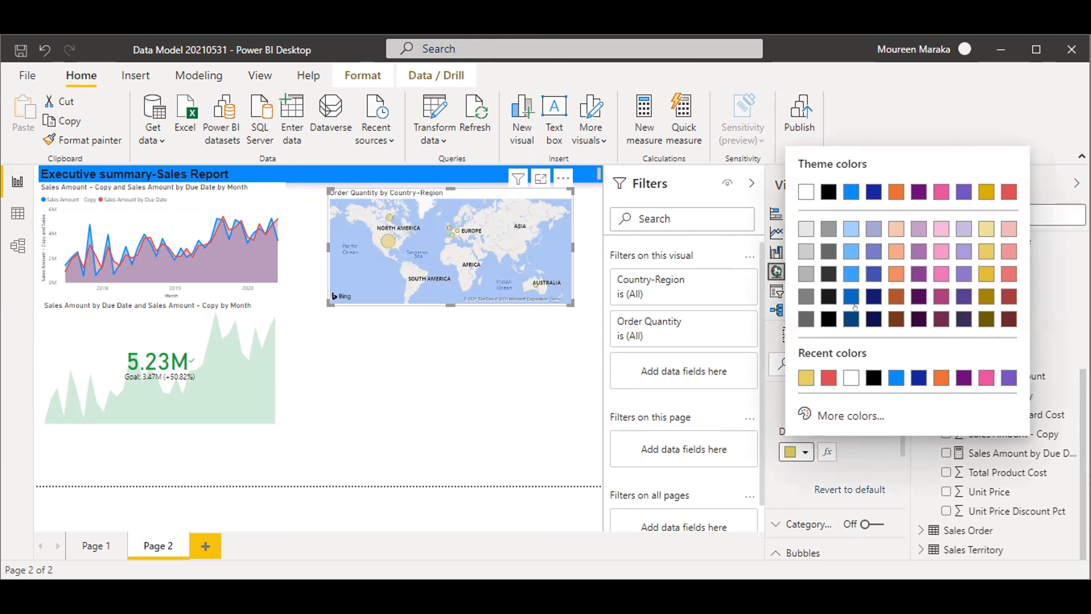
left_click(896, 251)
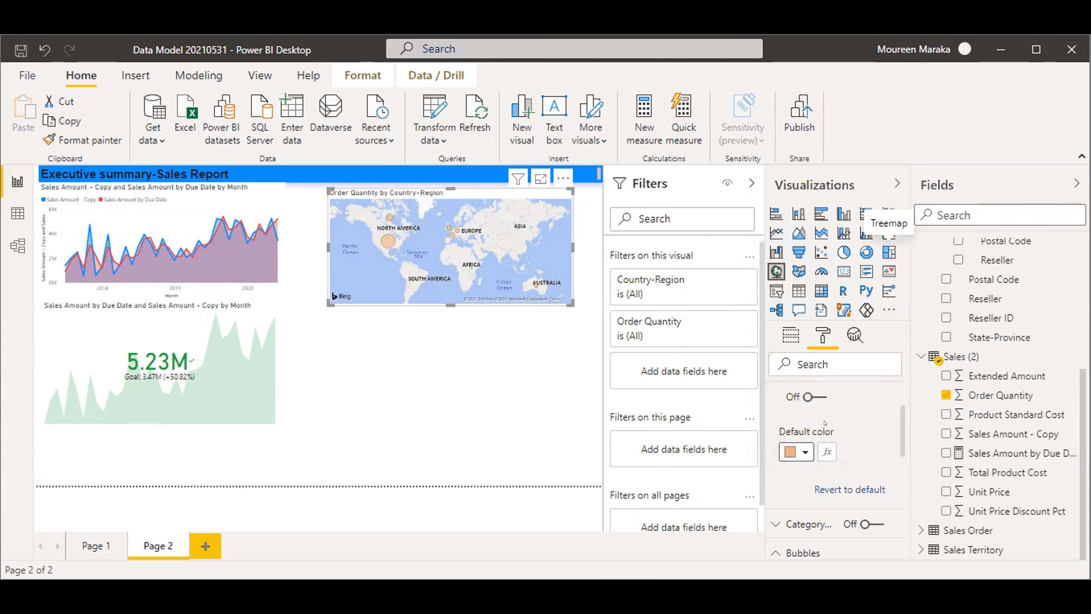
Cross-filter the page by the largest North American bubble on the map, leaving no visual selected
left_click(363, 449)
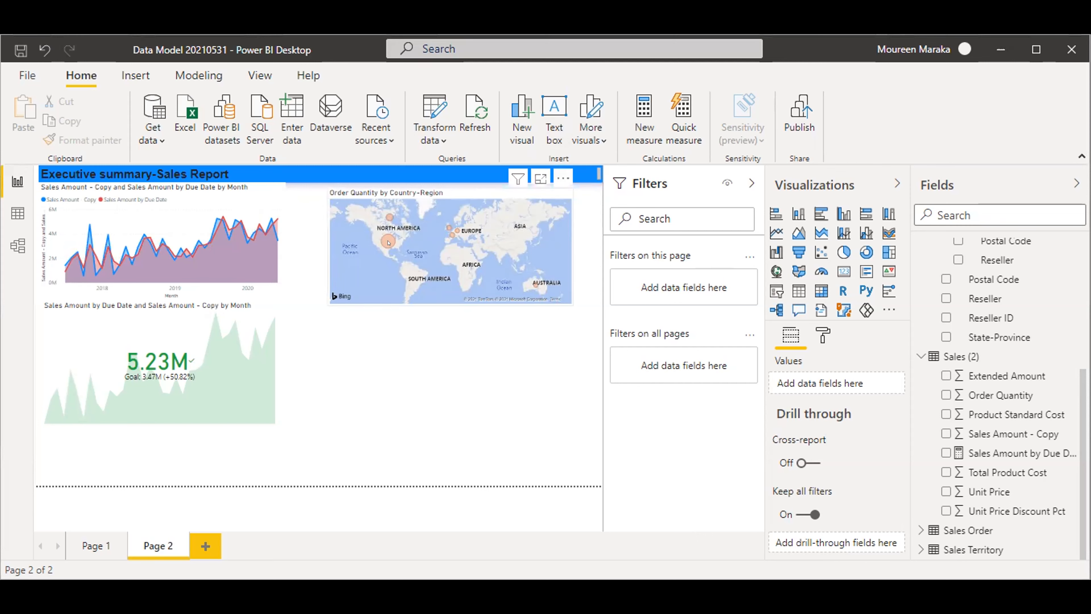
left_click(388, 242)
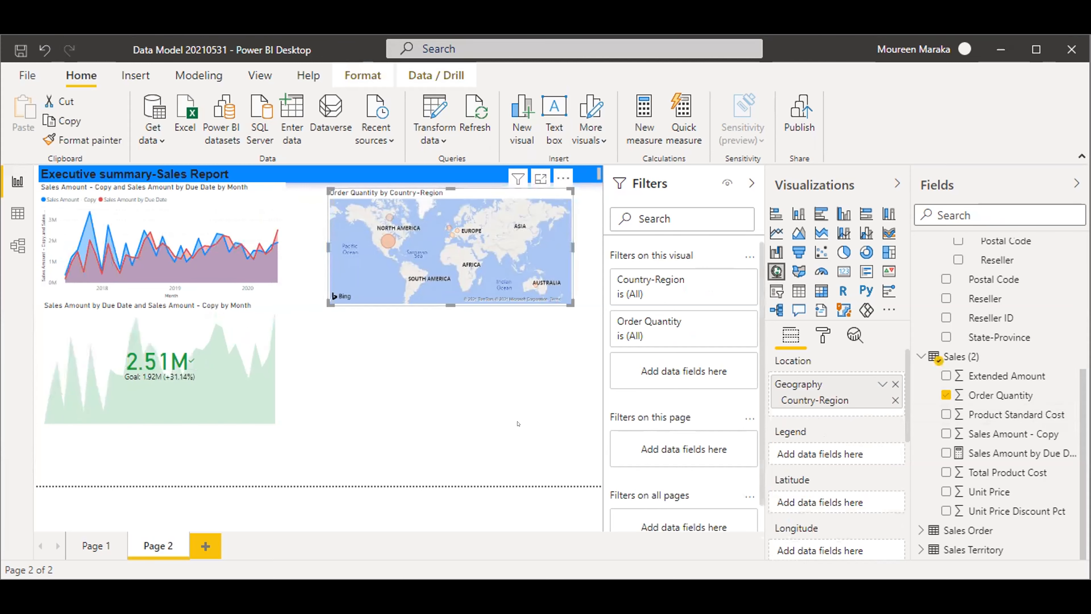
left_click(439, 374)
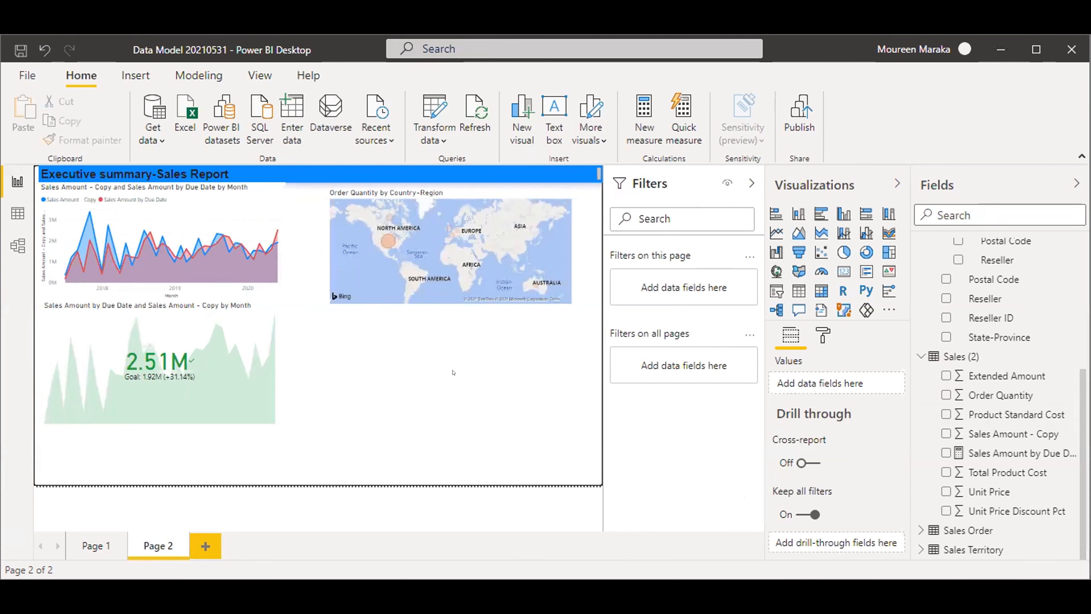
Add a clustered column chart of Sales Amount - Copy below the map
left_click(823, 335)
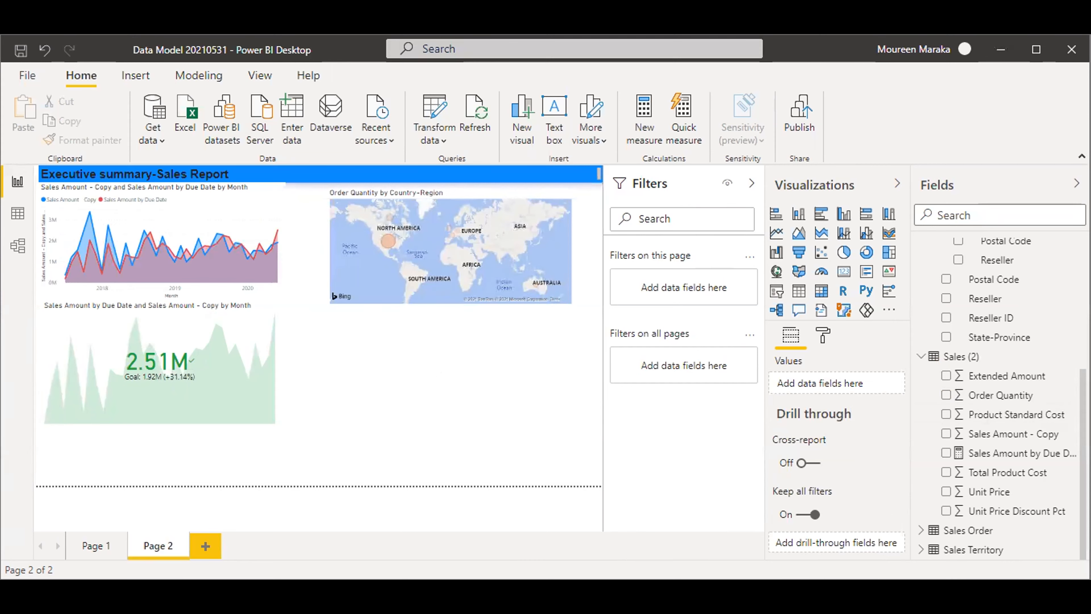
left_click(945, 436)
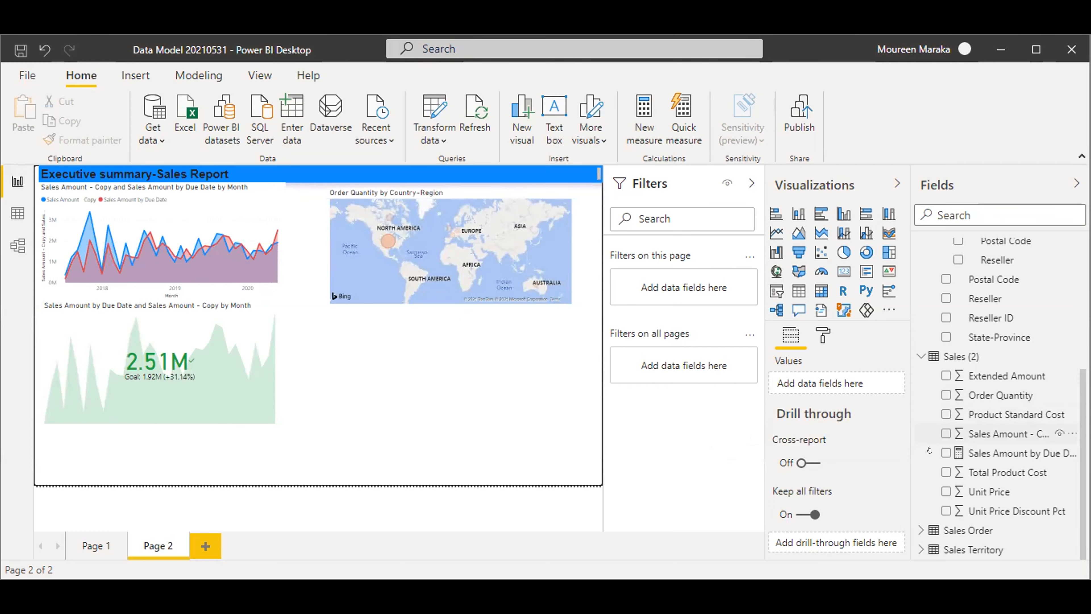
left_click(945, 434)
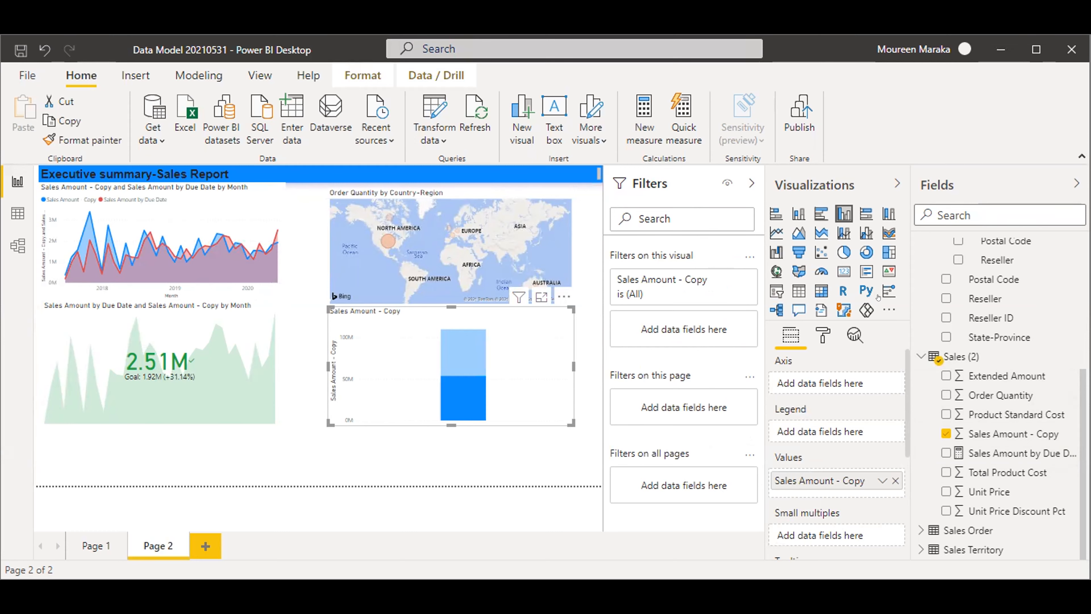
Break the new column chart down by the Category level of the Product table's Products hierarchy
scroll(921, 283, "up", 2)
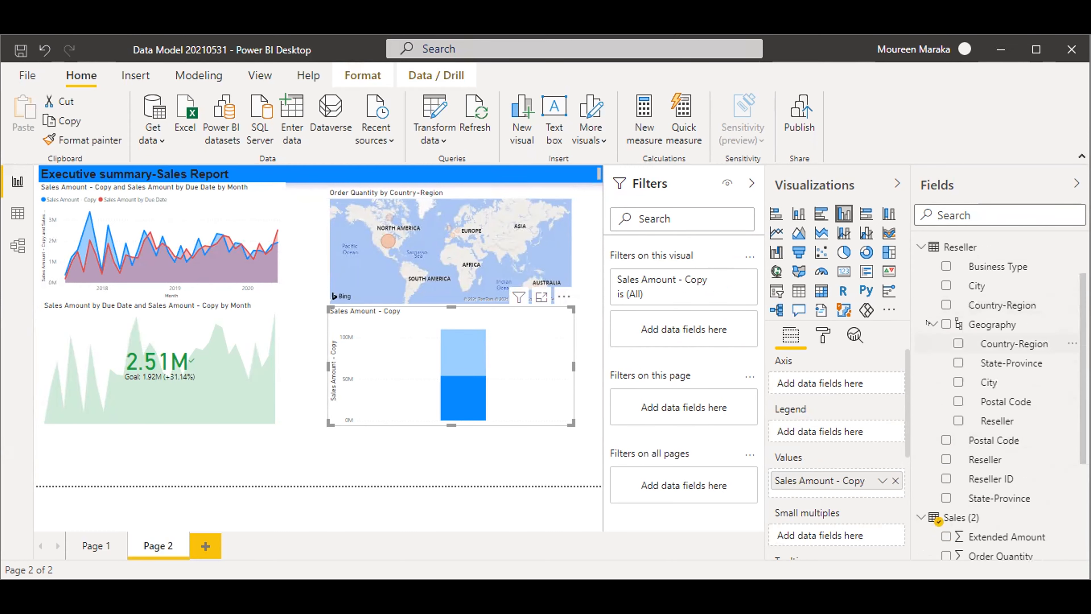
left_click(921, 246)
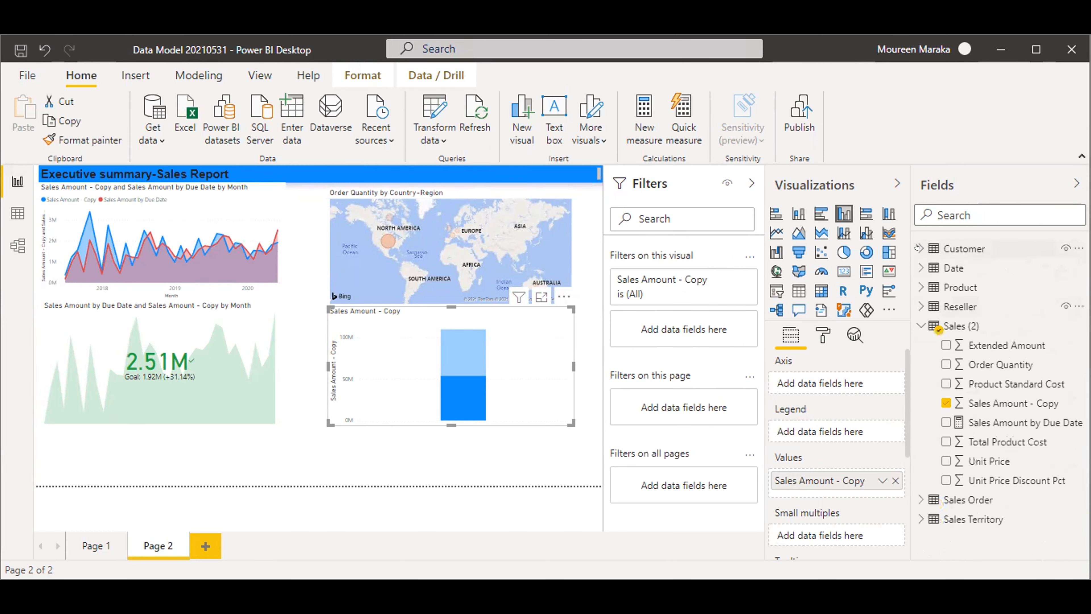
left_click(921, 287)
scroll(983, 322, "down", 2)
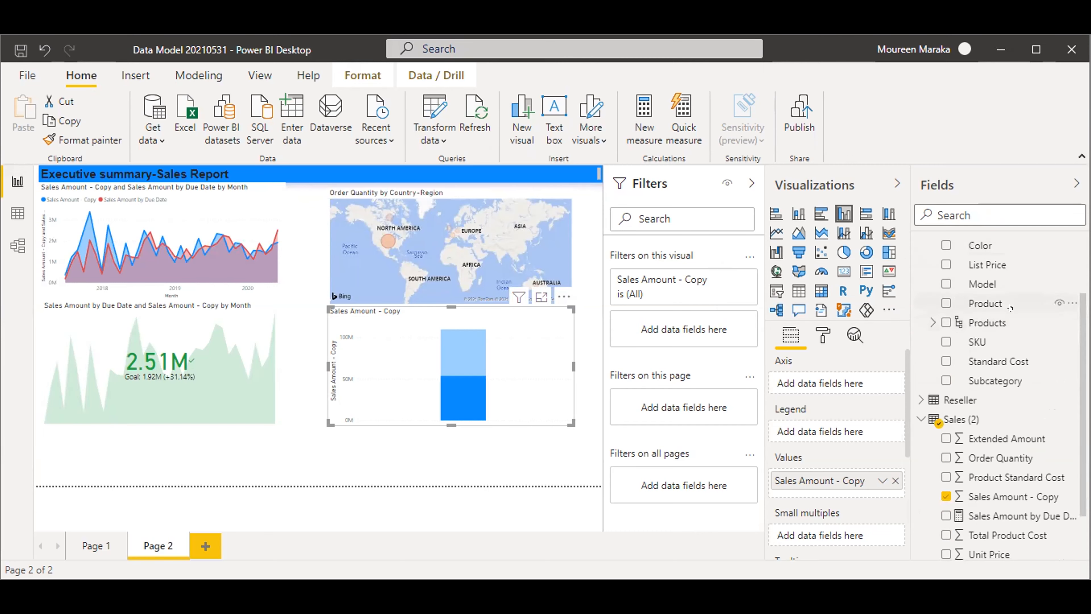
scroll(919, 268, "down", 2)
left_click(920, 260)
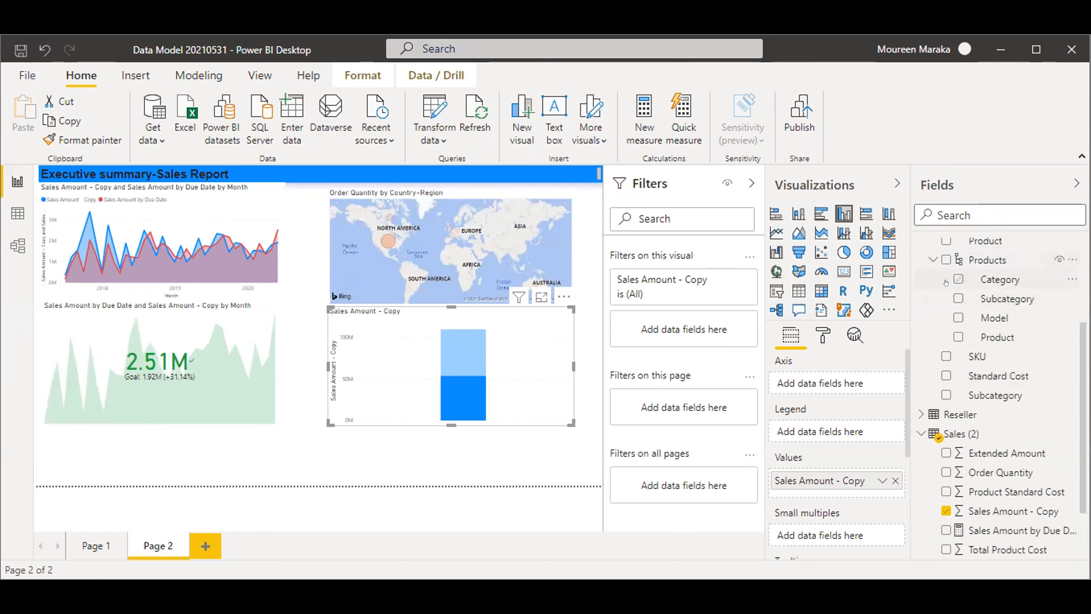
left_click(957, 280)
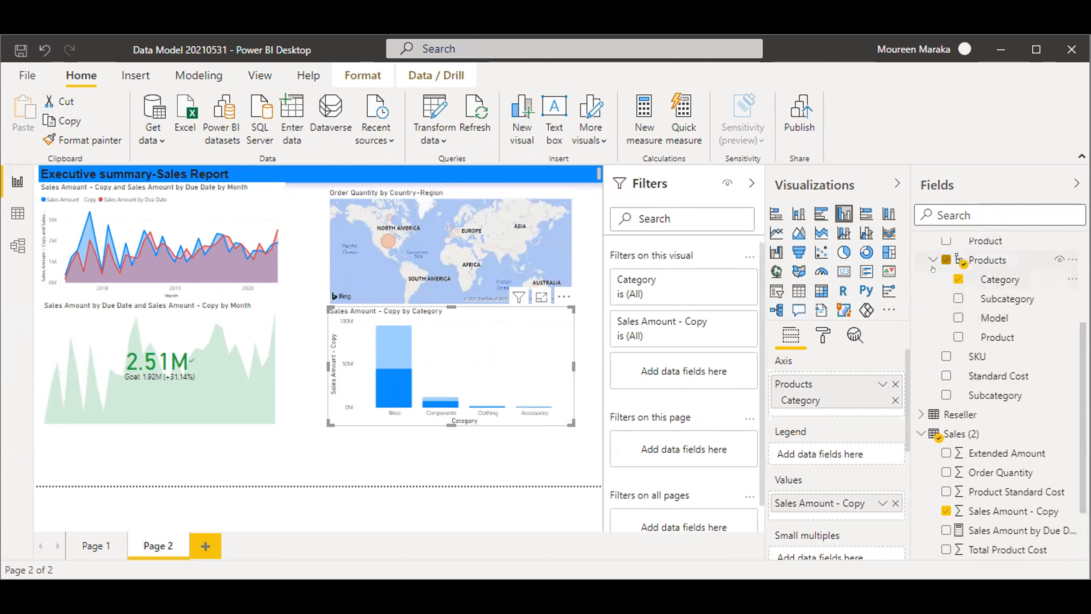
Add the Reseller table's Business Type to the column chart and move it from Legend to Axis beneath Category
left_click(918, 413)
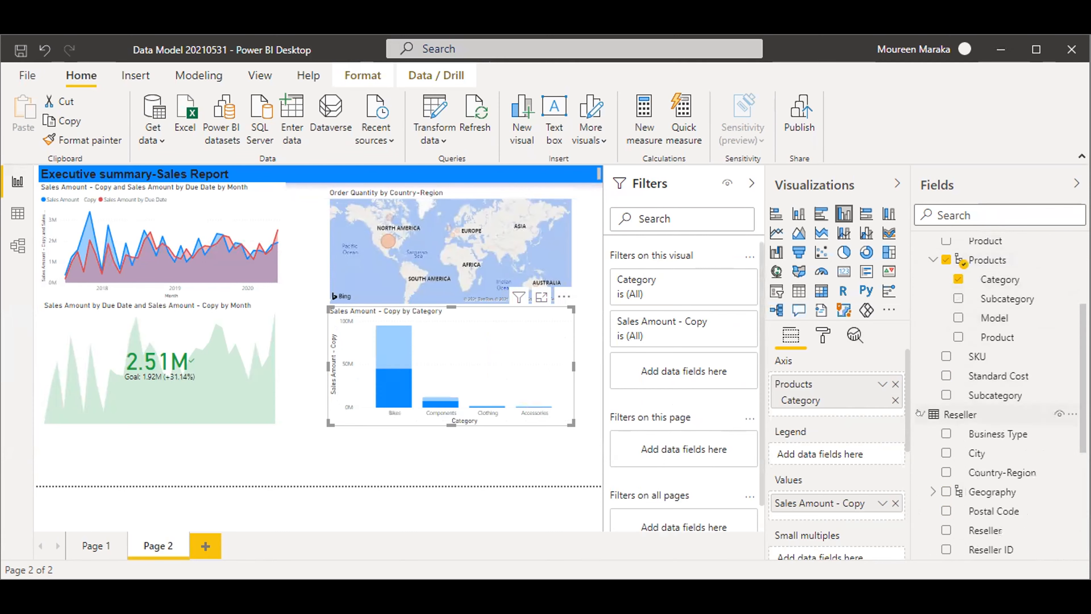
scroll(928, 410, "down", 5)
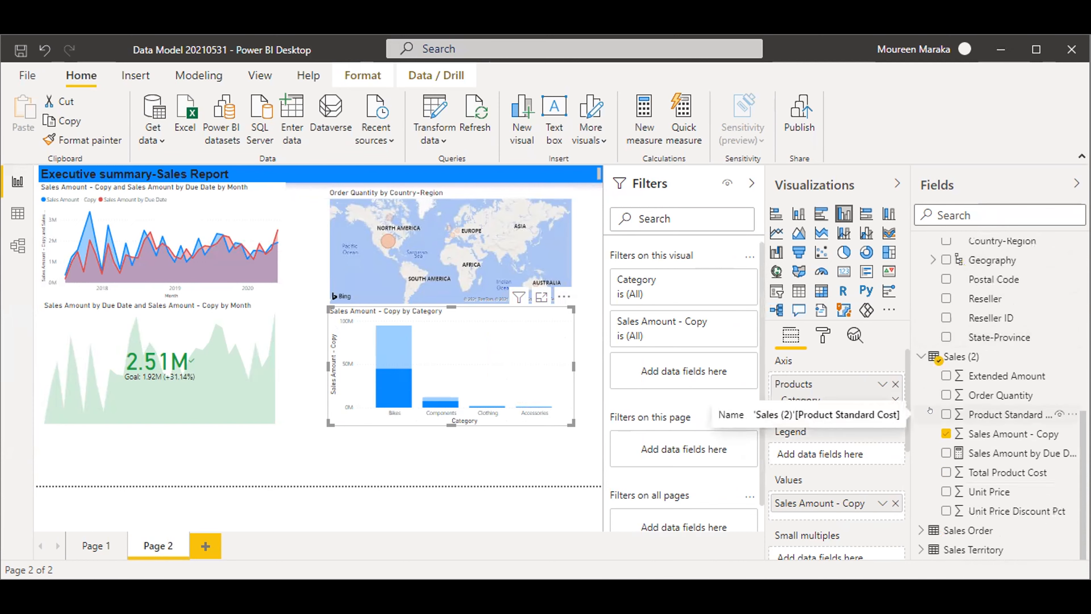
scroll(941, 335, "up", 2)
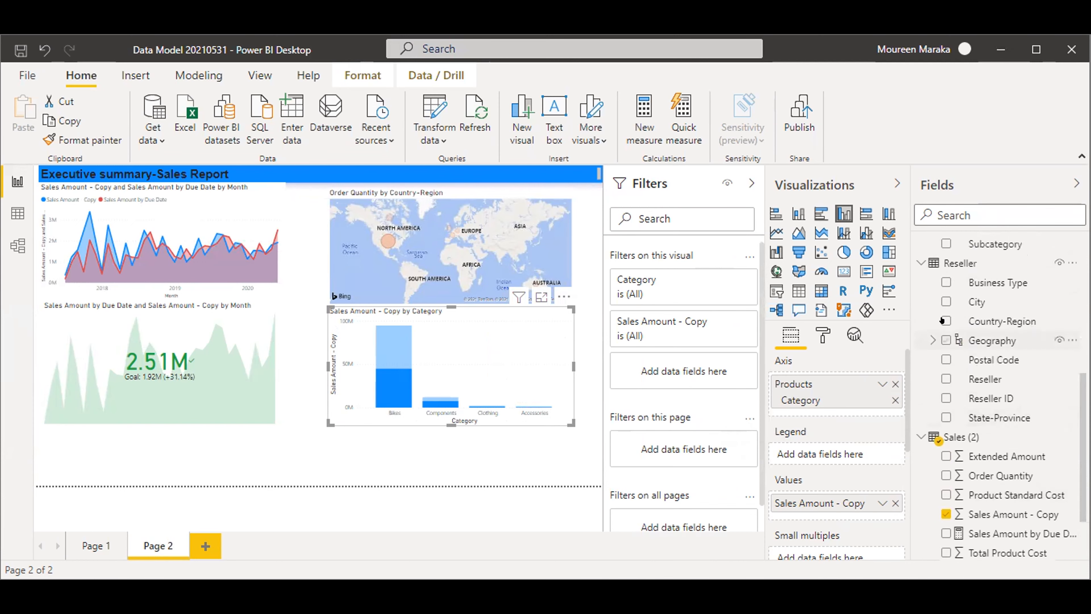
left_click(944, 283)
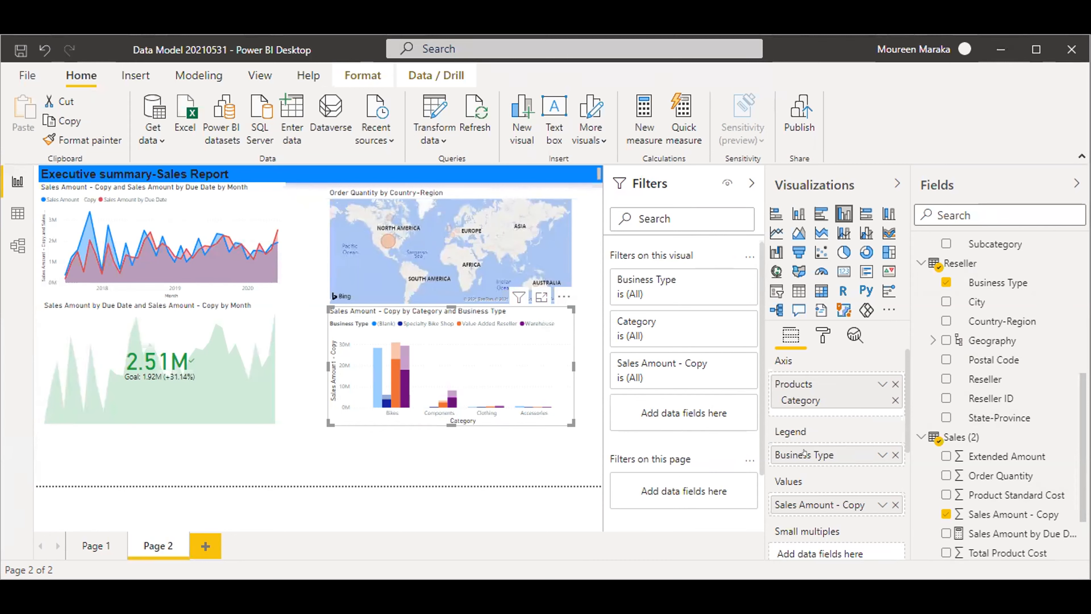
left_click_drag(804, 452, 813, 400)
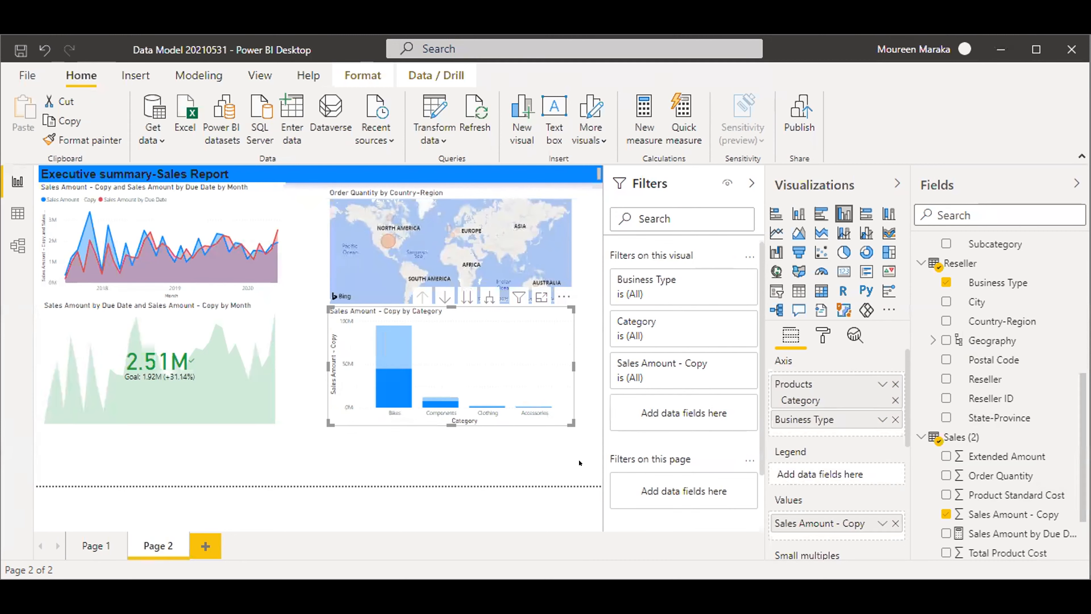
Convert the column chart into a matrix with Category and Business Type as rows
scroll(836, 452, "down", 3)
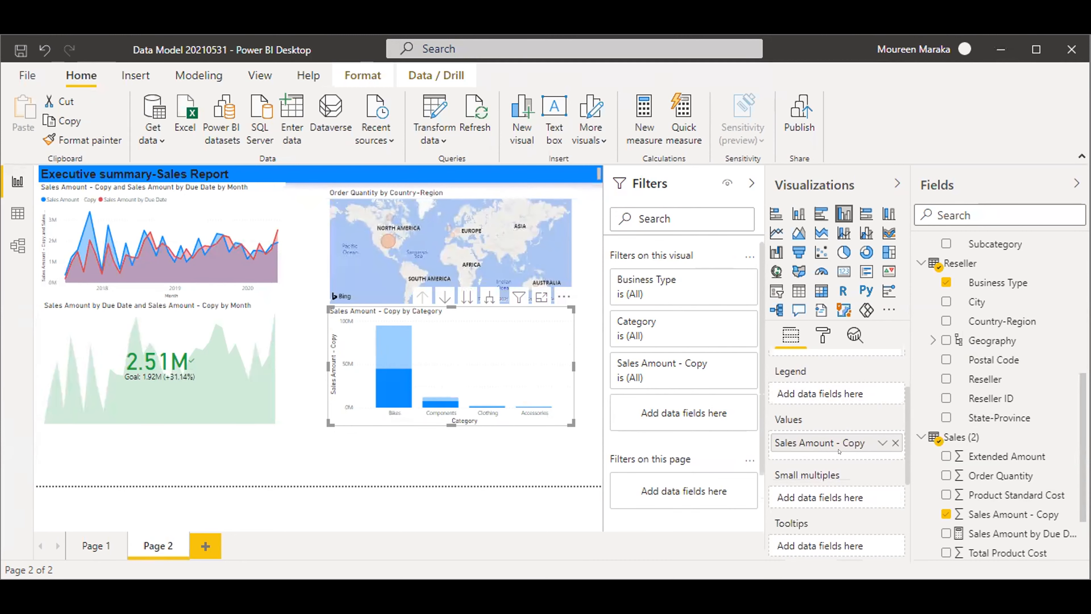
scroll(838, 451, "up", 1)
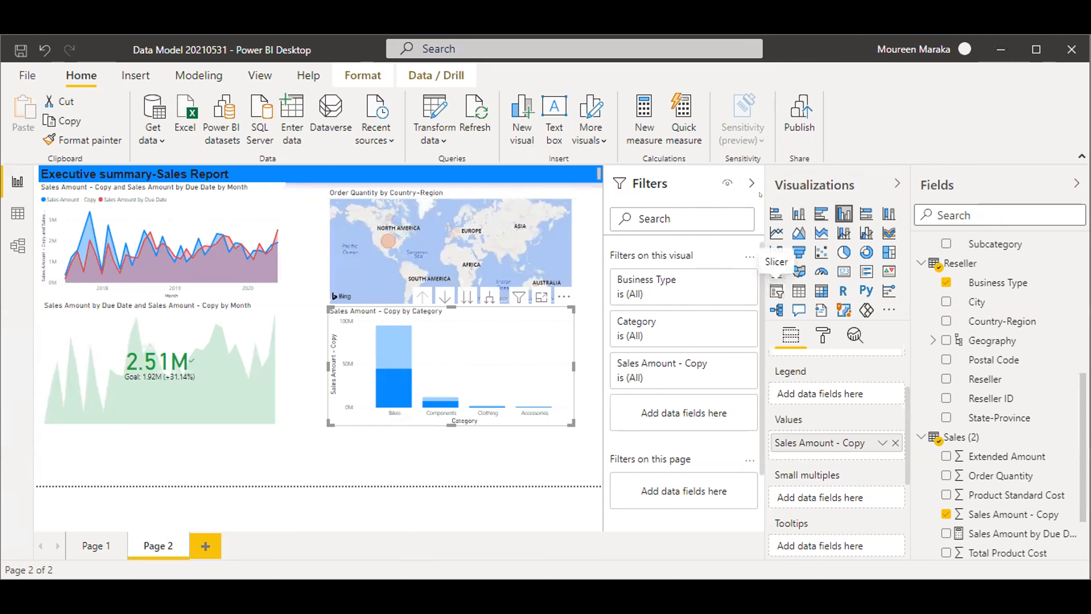
left_click(821, 291)
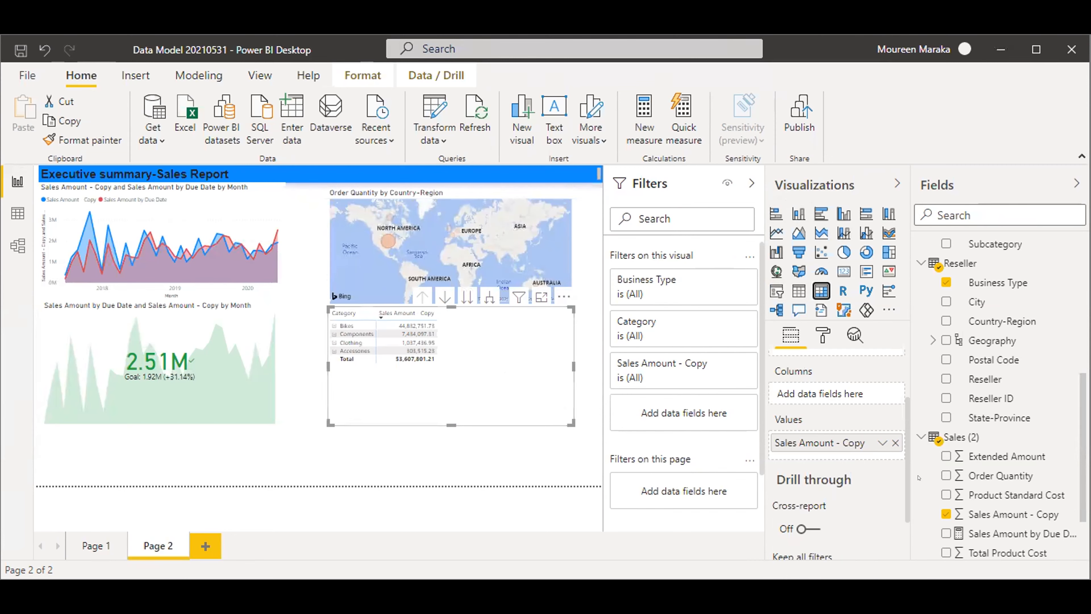
scroll(866, 370, "up", 2)
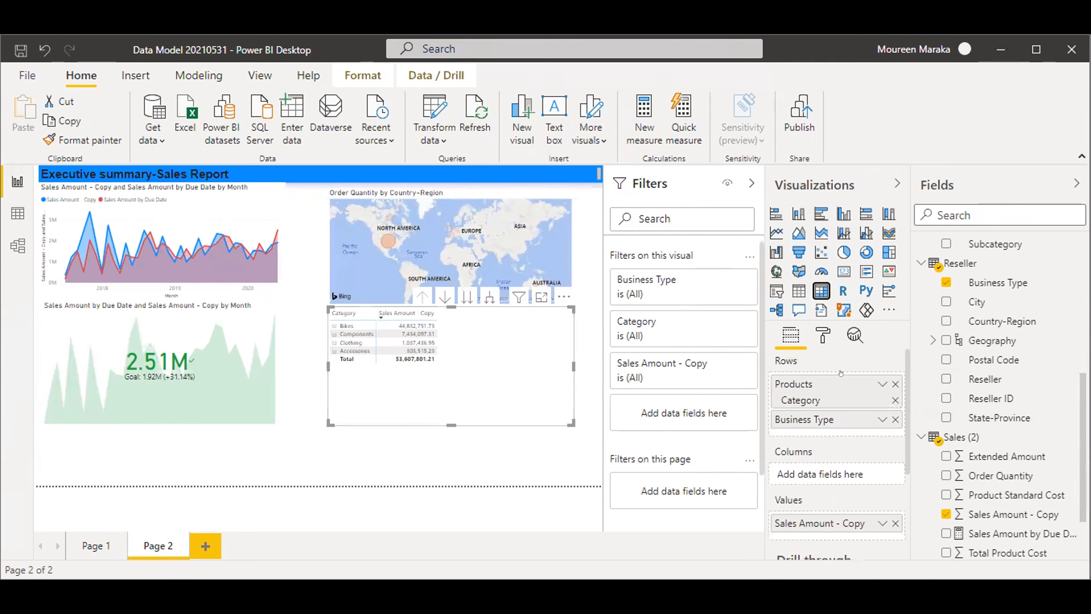
left_click(816, 335)
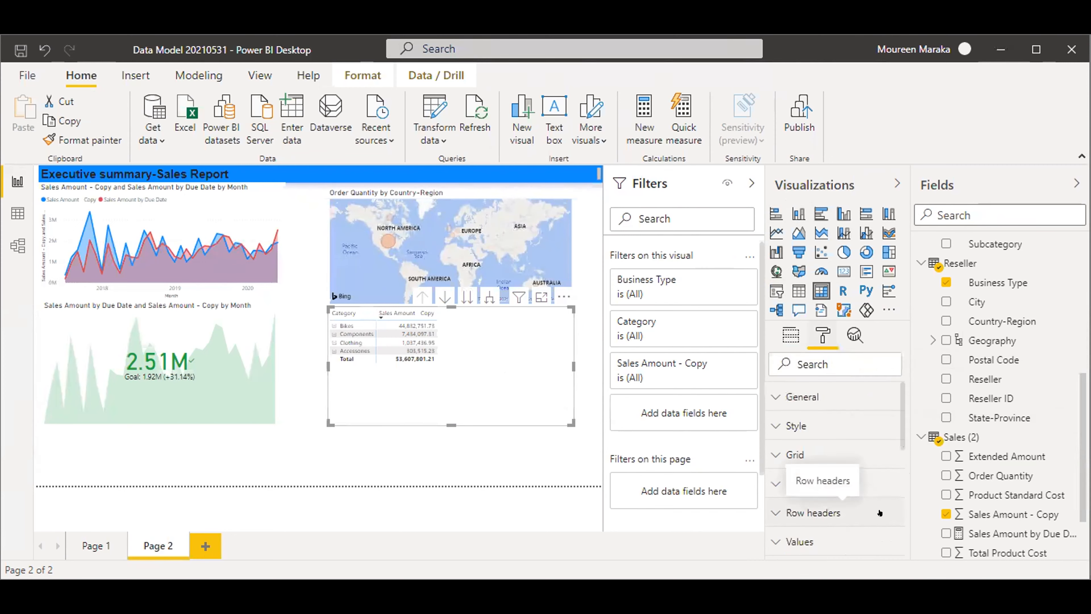
left_click(790, 335)
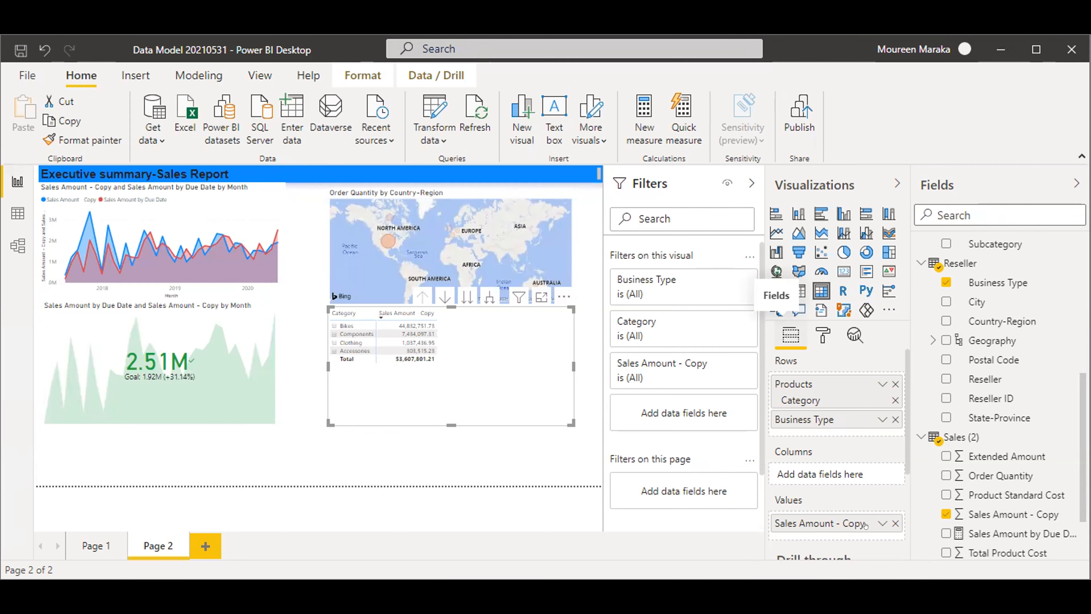
scroll(799, 539, "down", 2)
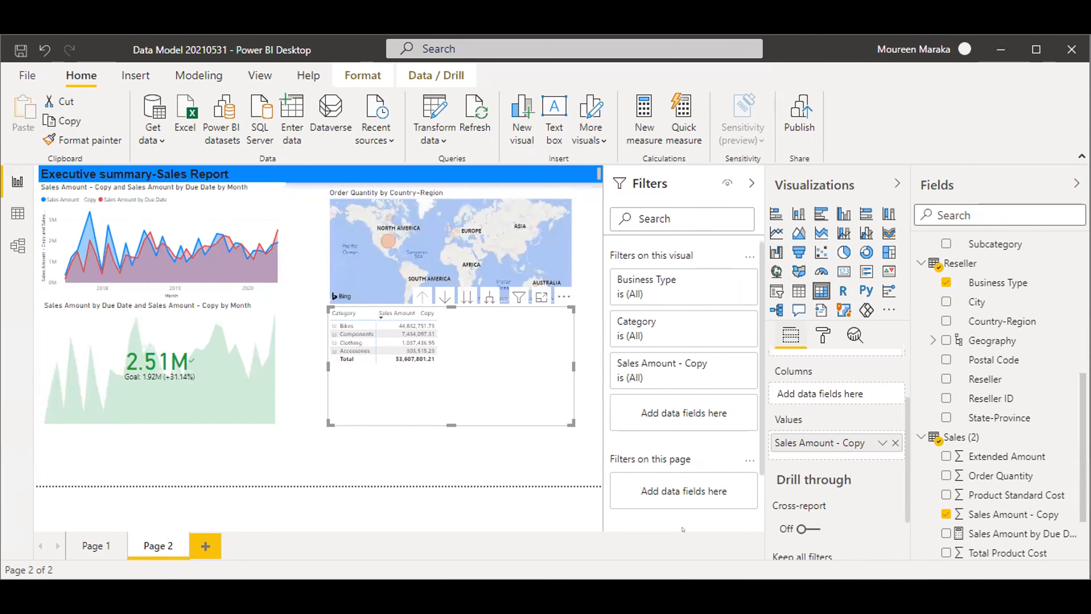
scroll(827, 516, "up", 2)
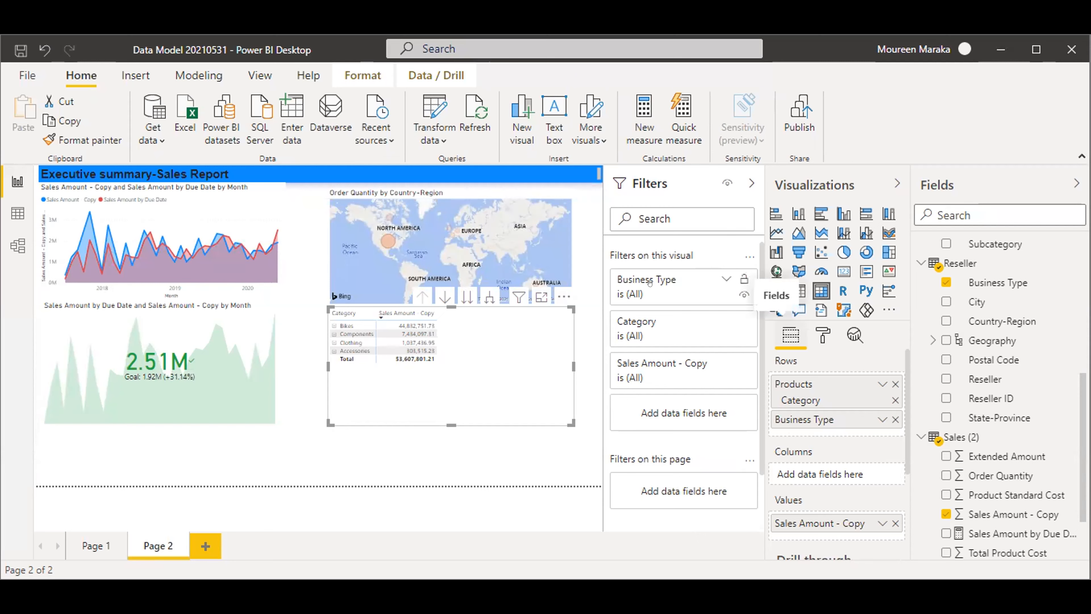
Filter the matrix's Business Type to Specialty Bike Shop, Value Added Reseller and Warehouse, excluding (Blank)
left_click(725, 278)
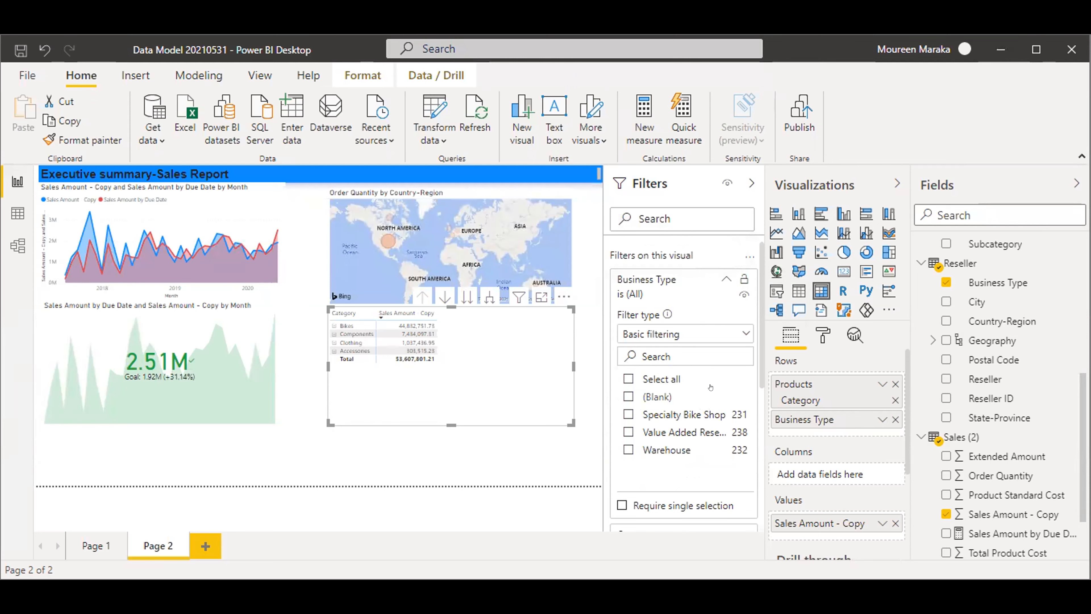
scroll(710, 388, "down", 2)
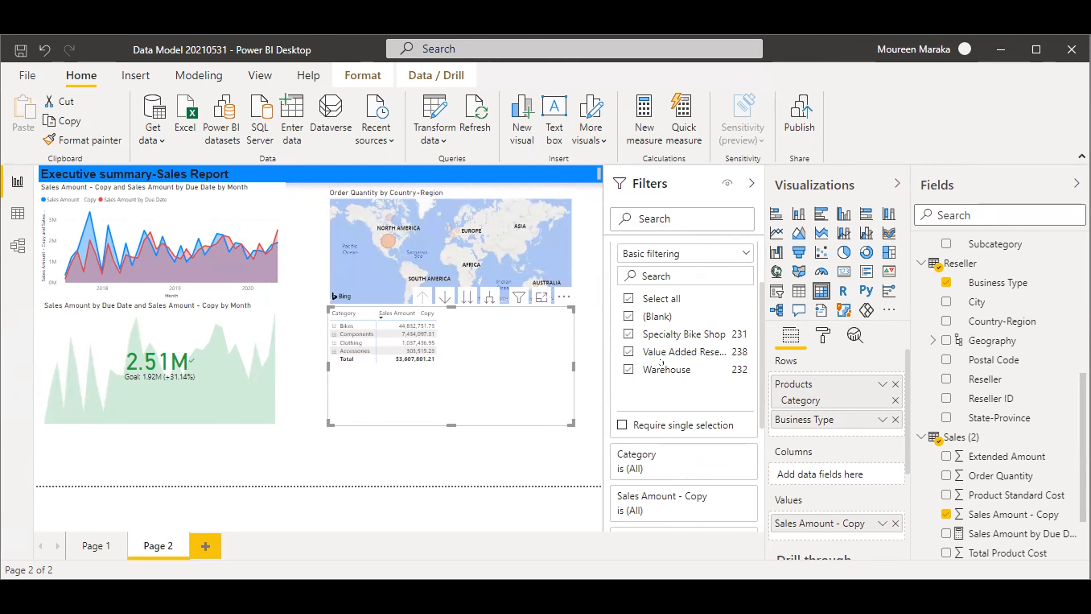
left_click(625, 317)
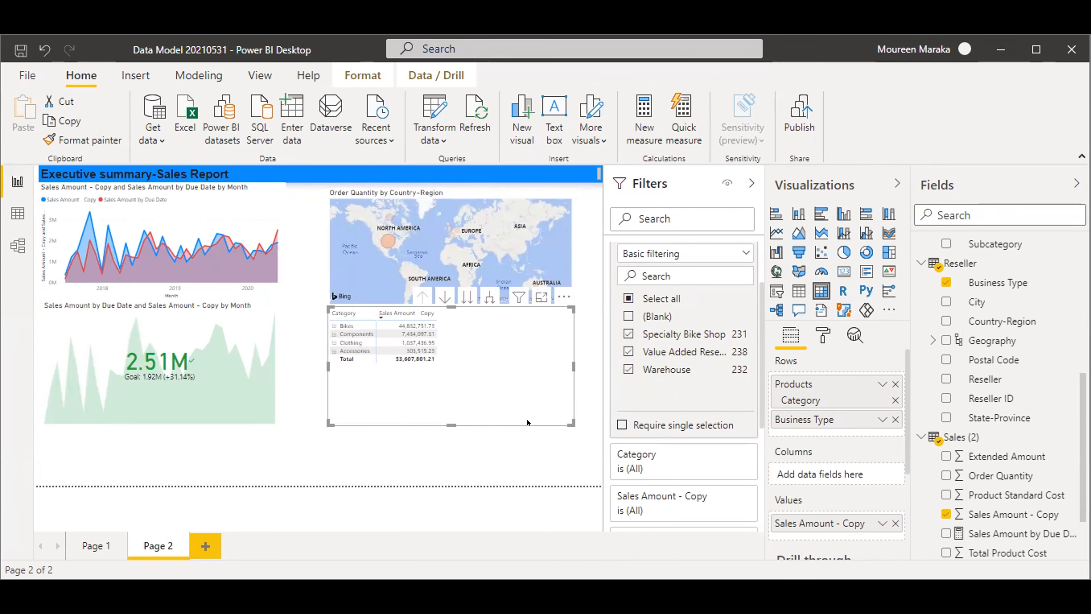
Enlarge the matrix slightly beneath the map and clear the cross-filtering from the page's visuals
left_click_drag(569, 424, 577, 433)
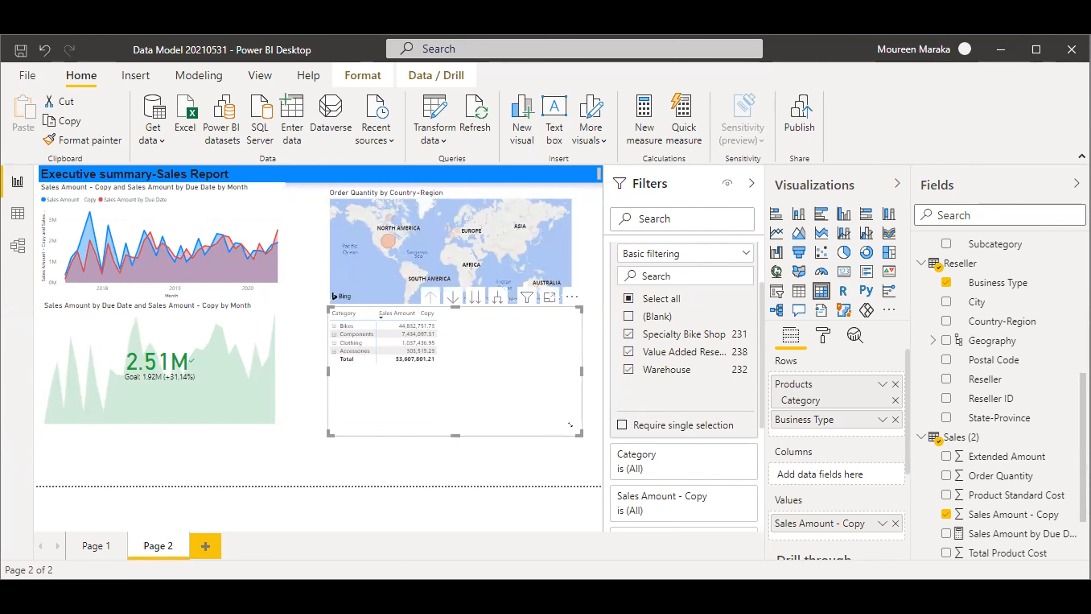
left_click(479, 388)
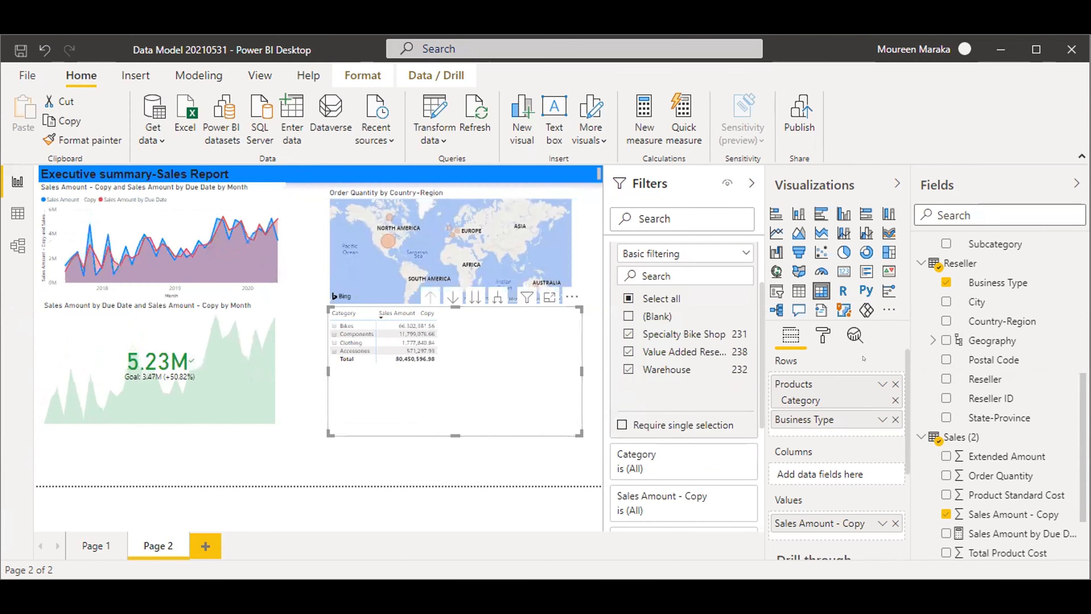
Turn on data bars in the matrix's conditional formatting for Sales Amount - Copy
left_click(822, 334)
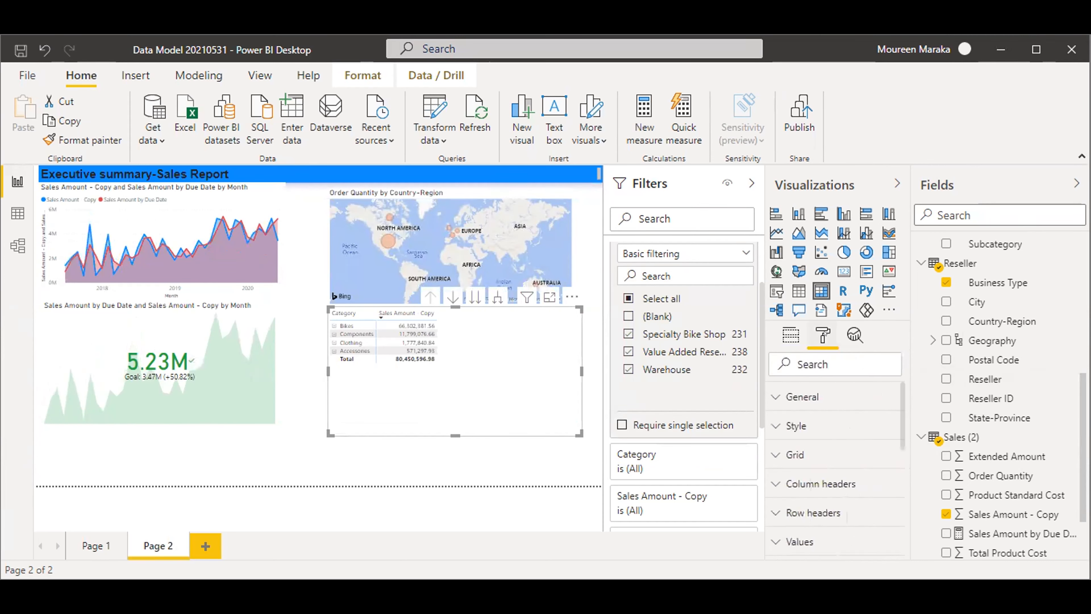
scroll(841, 487, "down", 3)
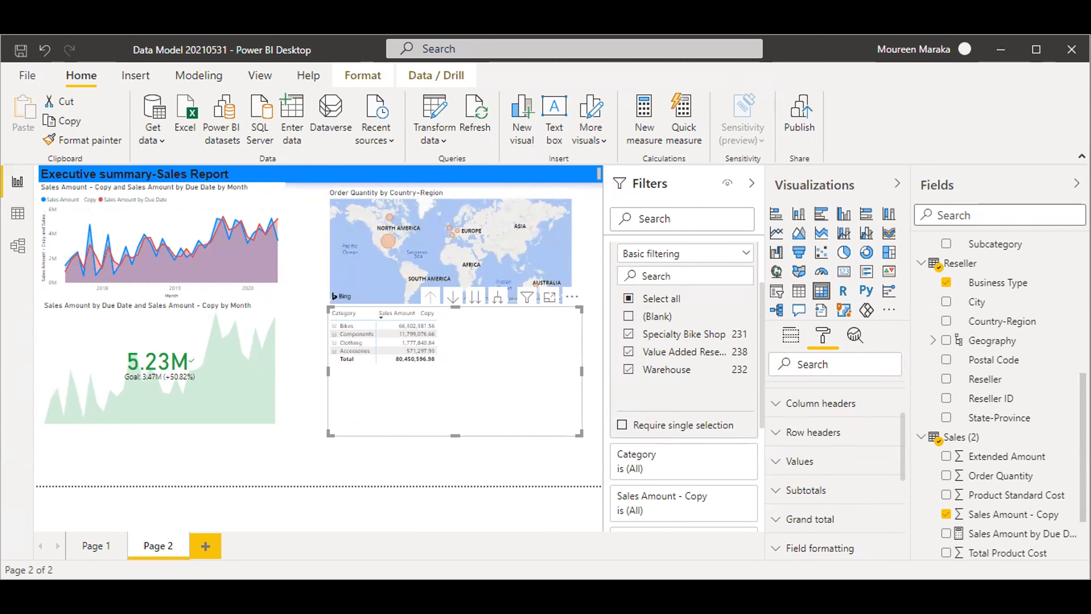
scroll(890, 512, "down", 3)
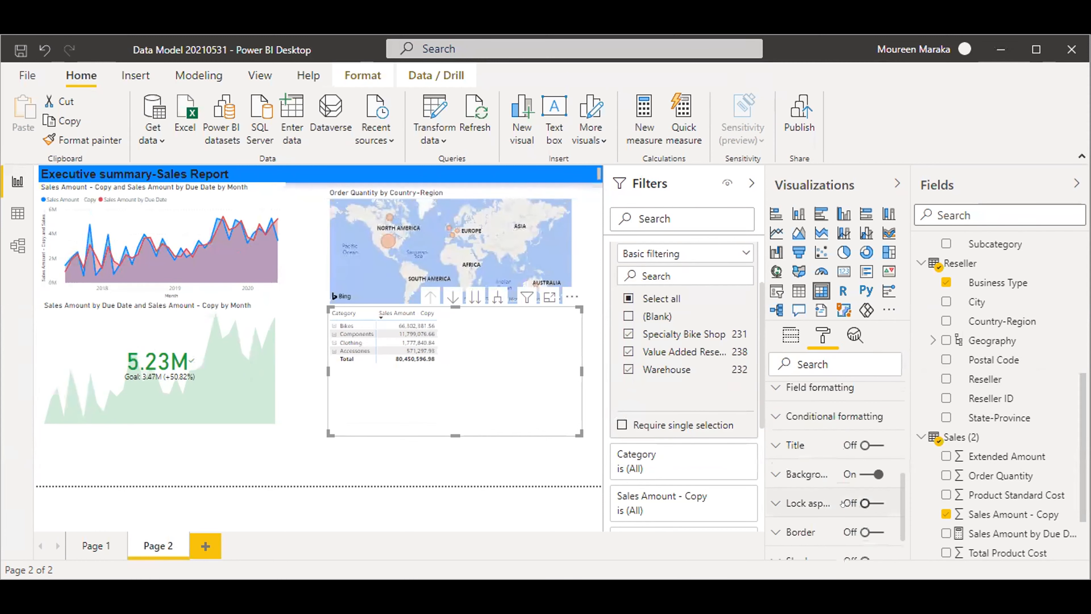
left_click(774, 413)
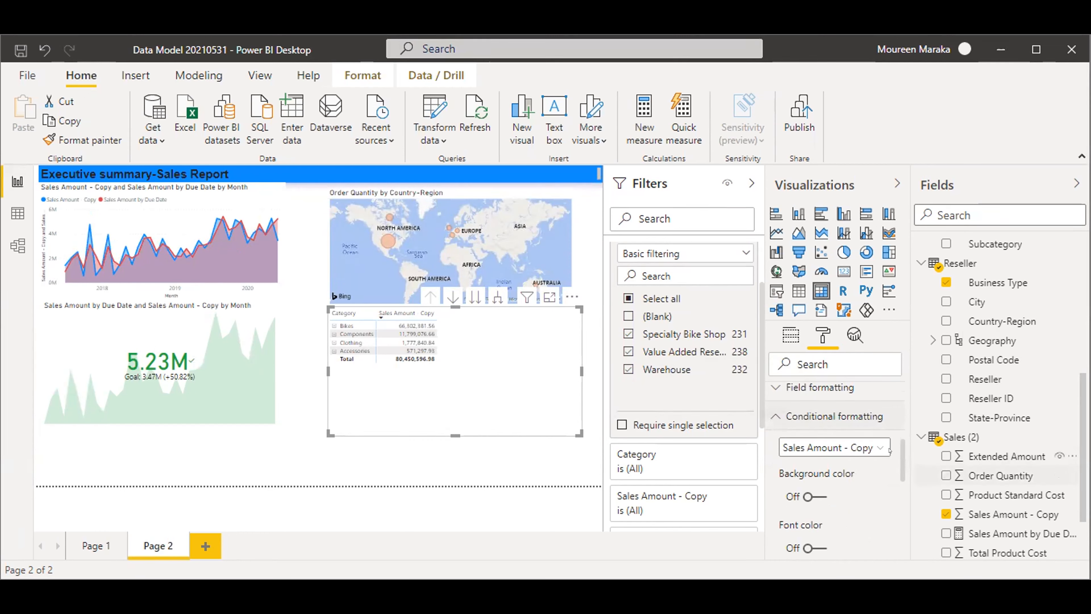
left_click(878, 449)
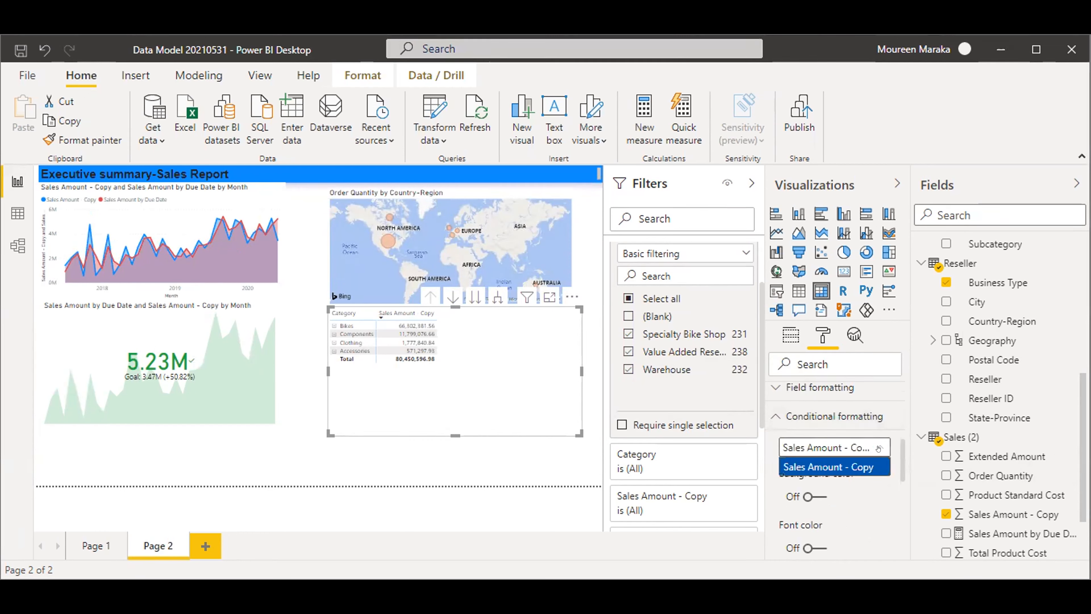
left_click(878, 499)
scroll(879, 500, "down", 3)
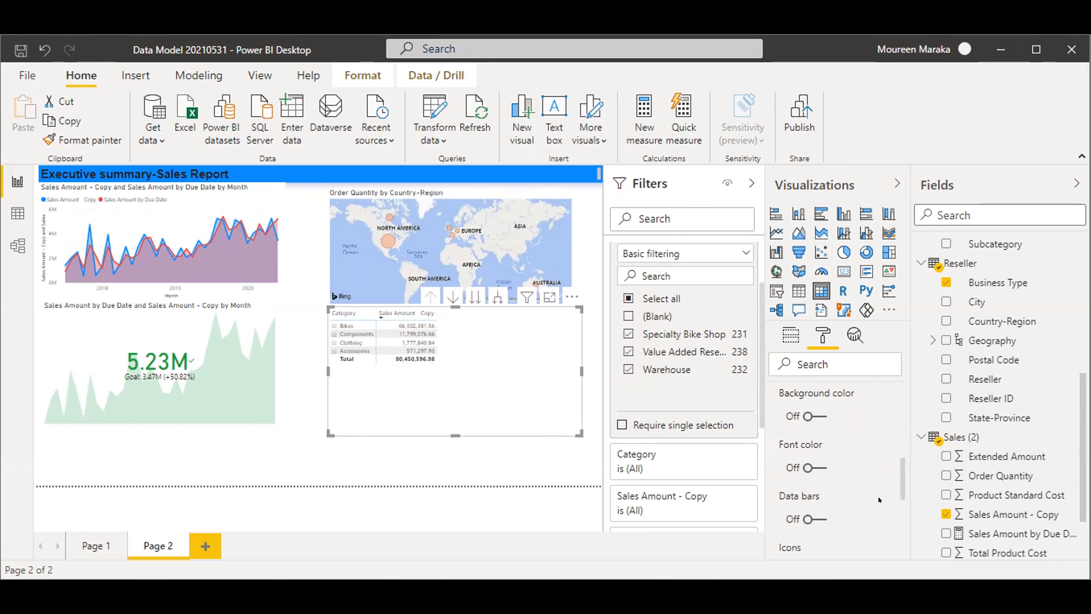
left_click(814, 515)
left_click(806, 518)
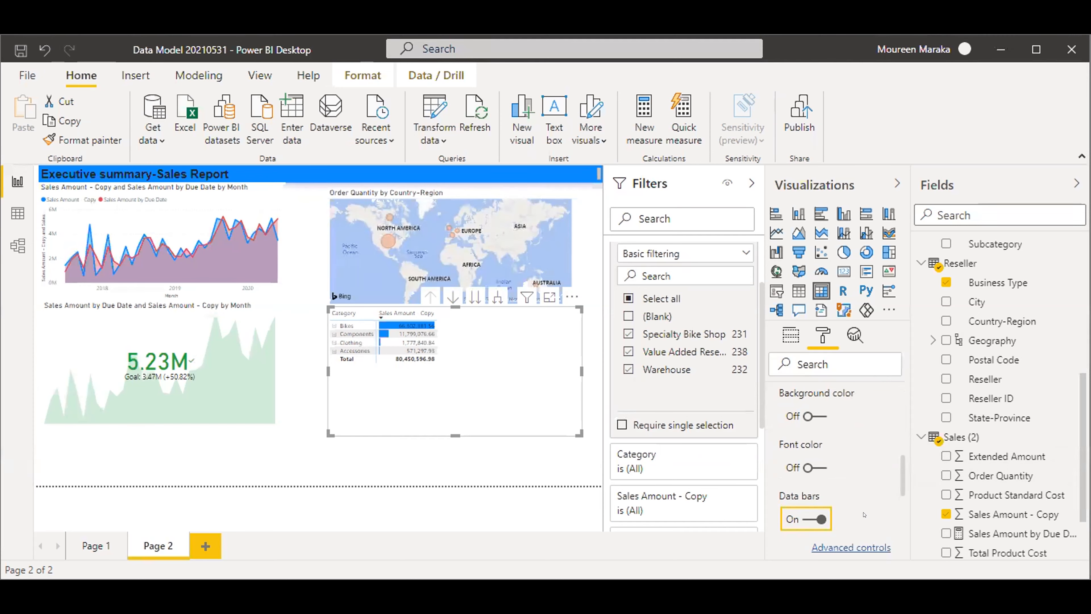
Set the Sales Amount - Copy data bars to light blue for positive values and white for negative values
left_click(840, 550)
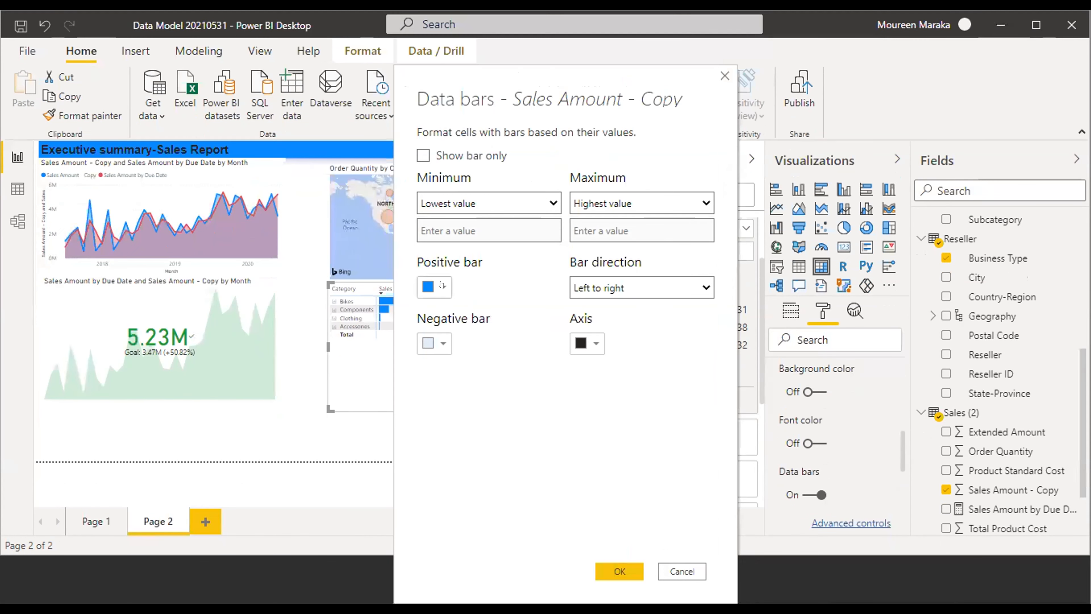
left_click(441, 285)
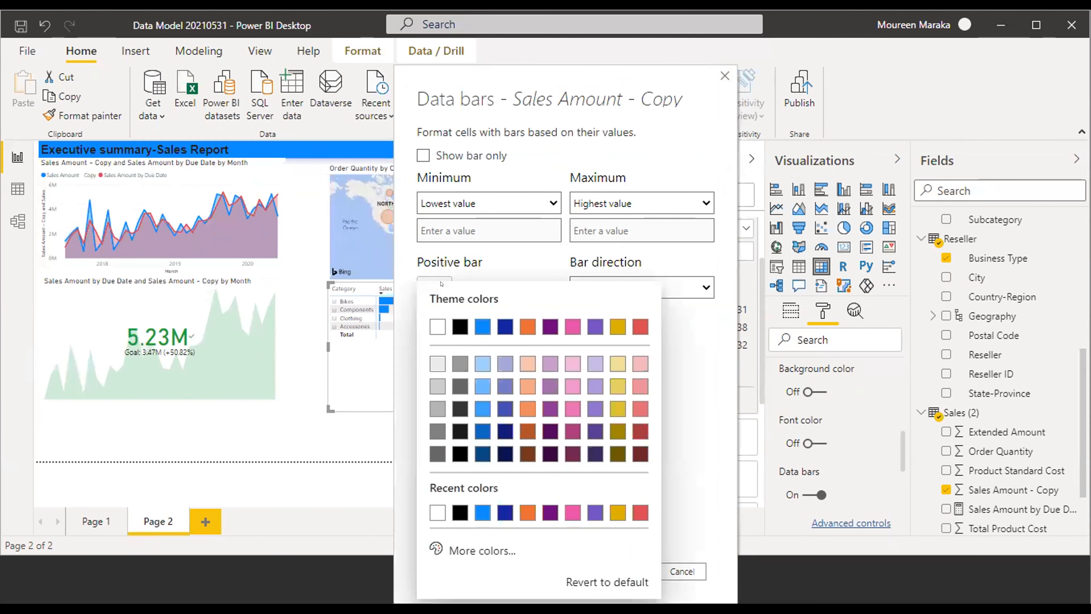
left_click(482, 363)
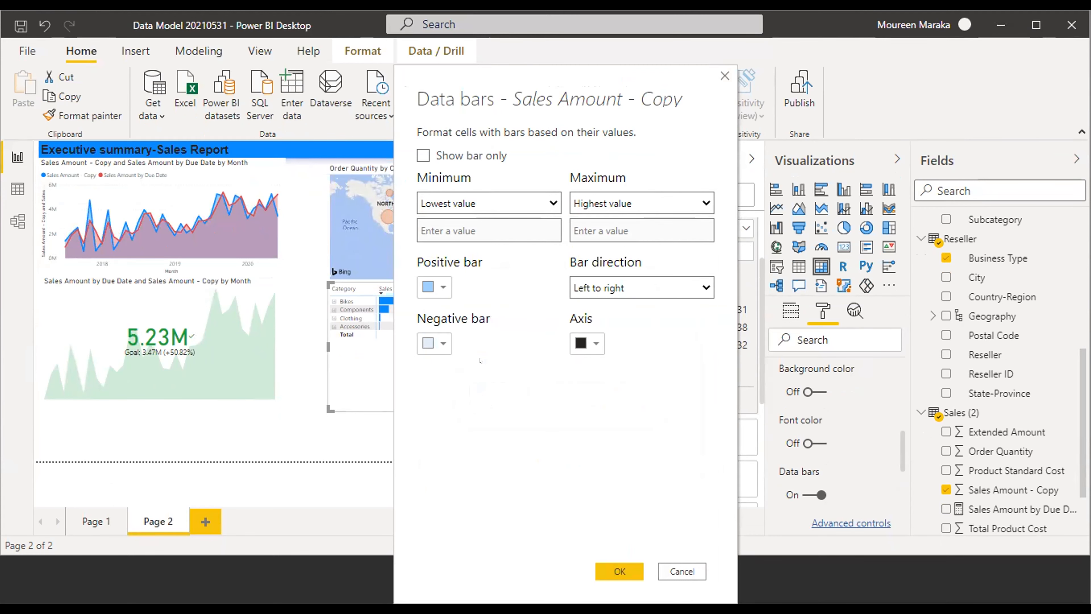
left_click(438, 343)
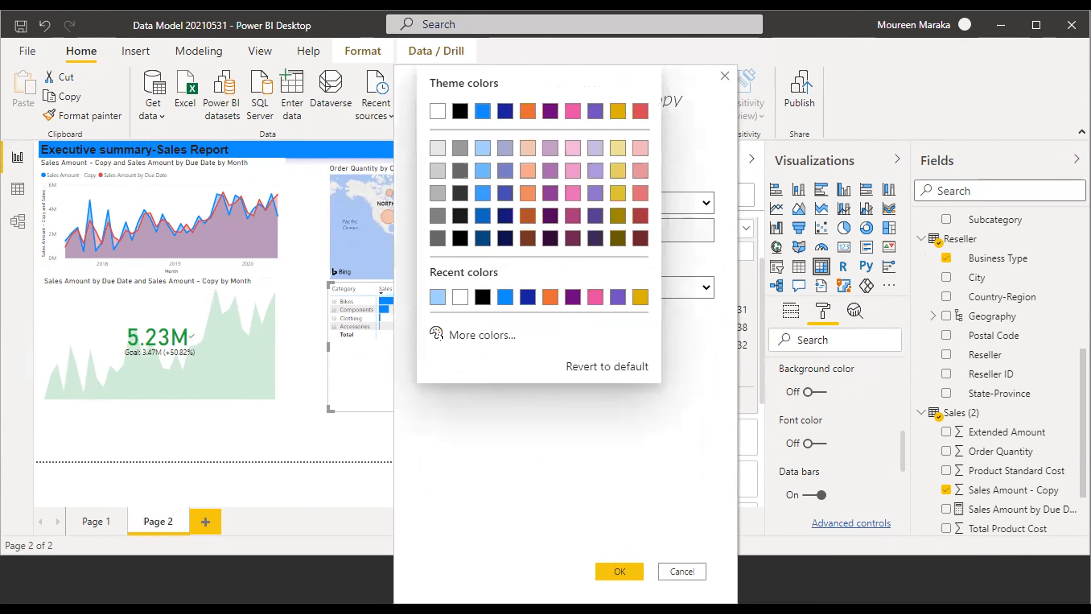
left_click(438, 424)
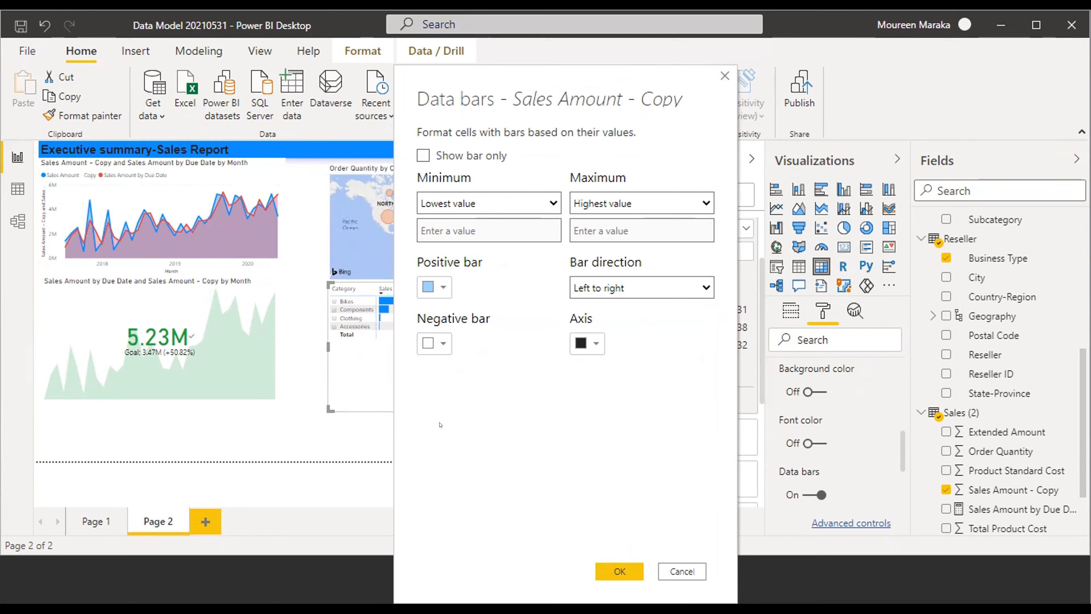
Apply data bars to the matrix's Sales Amount - Copy values, ranging from lowest to highest value with left-to-right bars
left_click(619, 569)
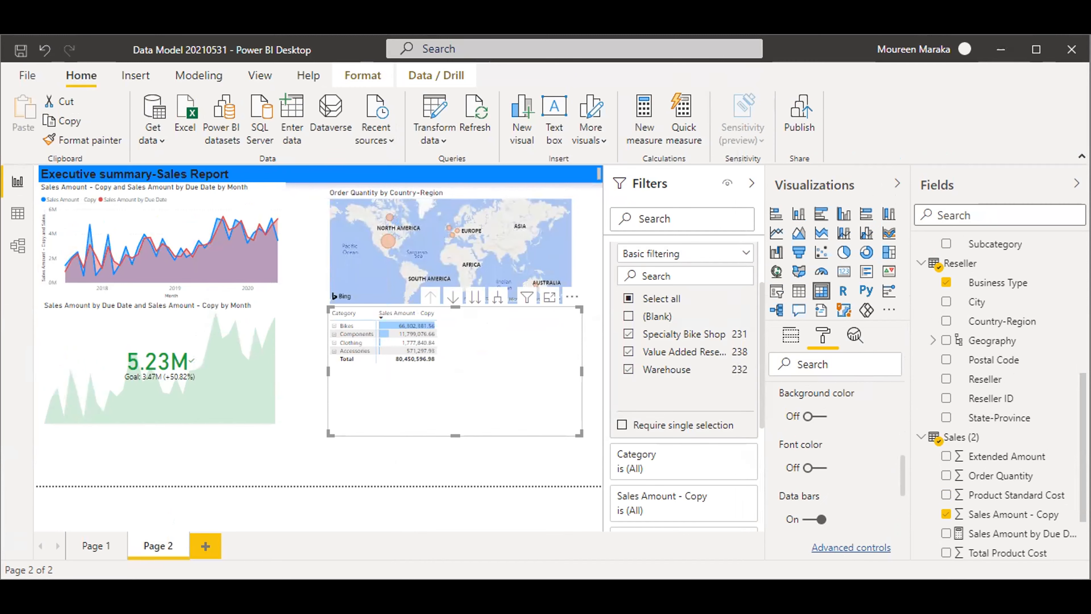
left_click(686, 503)
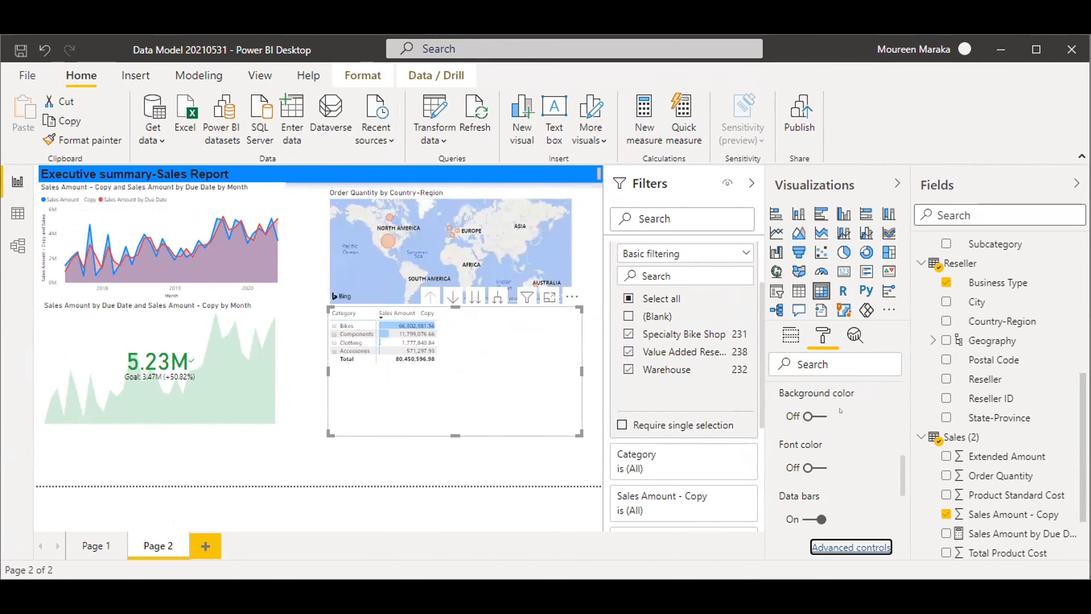
scroll(841, 436, "down", 3)
scroll(841, 436, "down", 2)
scroll(841, 436, "up", 3)
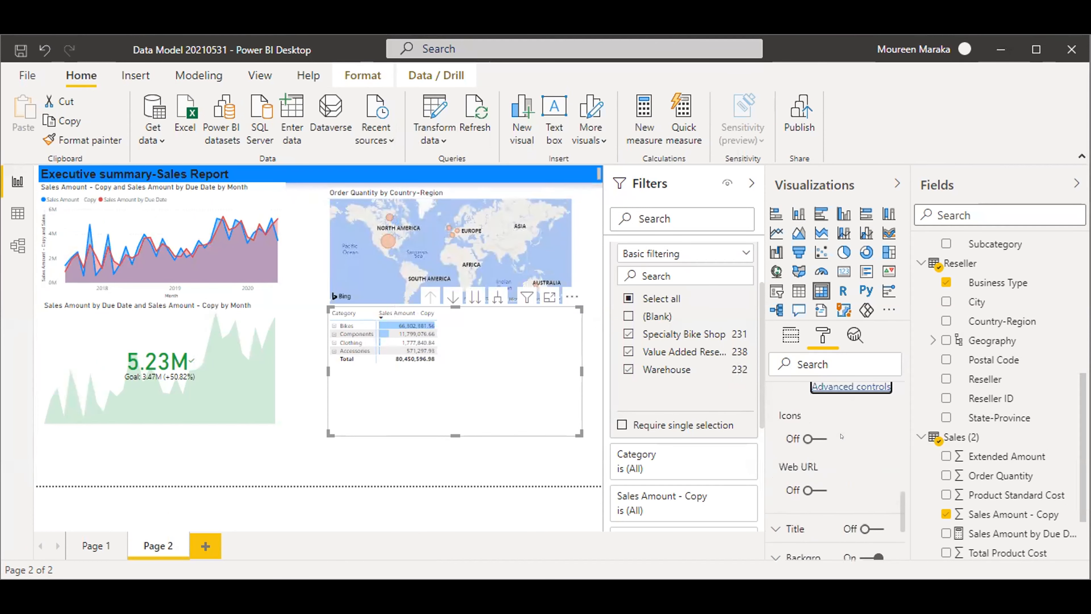
scroll(814, 449, "up", 5)
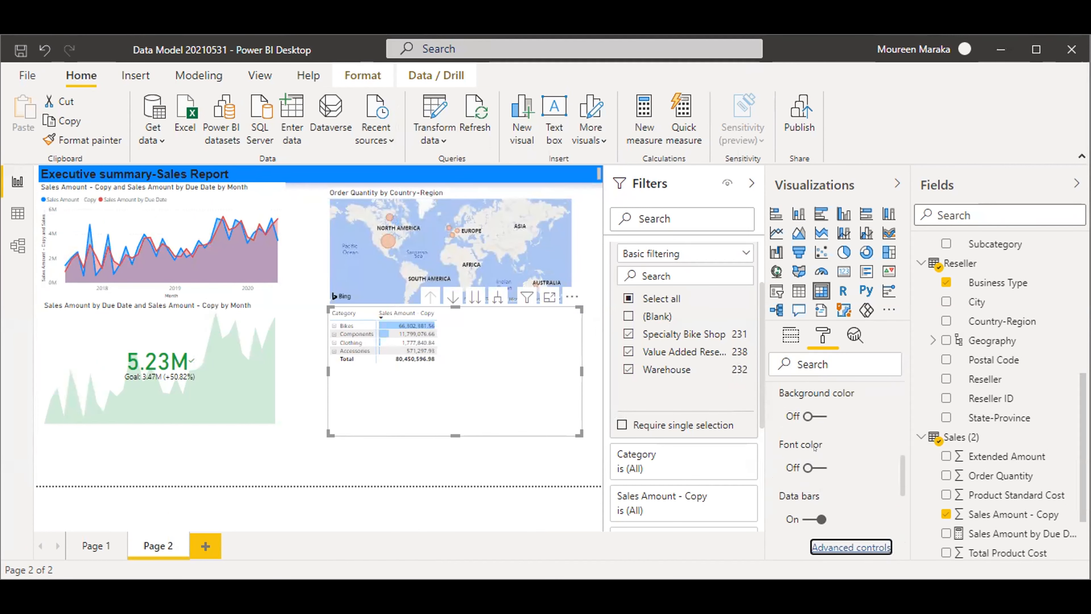
left_click(776, 416)
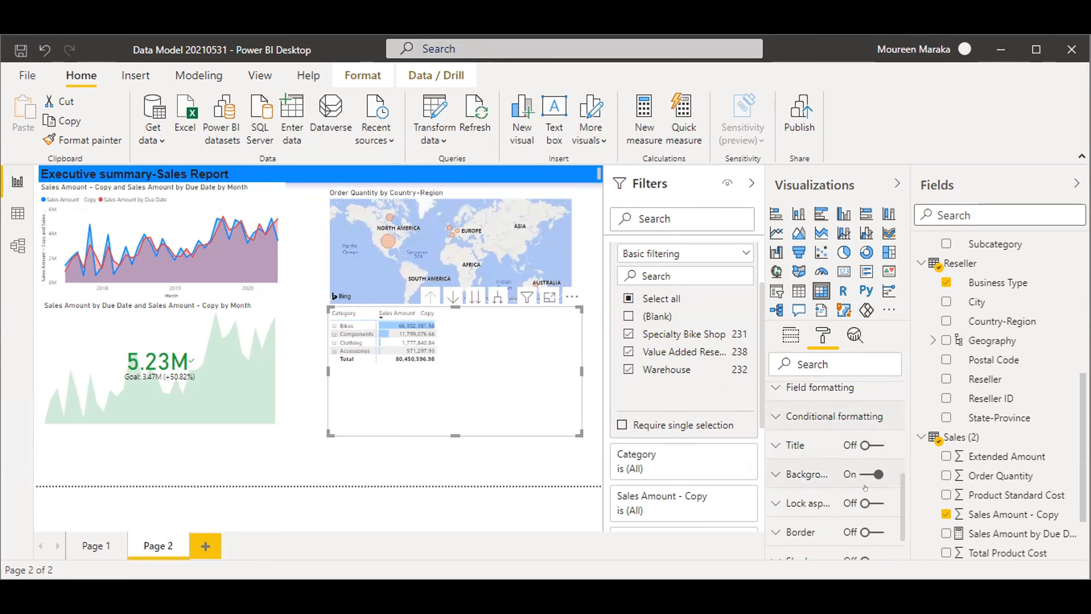
Set the text size of the matrix's column headers to 20 pt
scroll(815, 488, "up", 1)
scroll(815, 489, "up", 5)
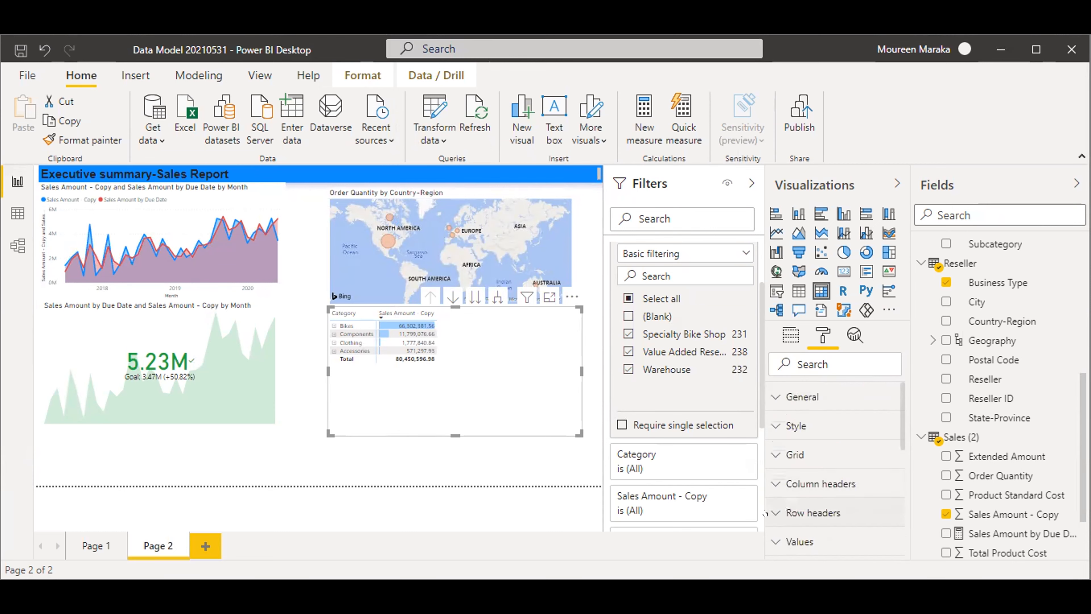
left_click(765, 478)
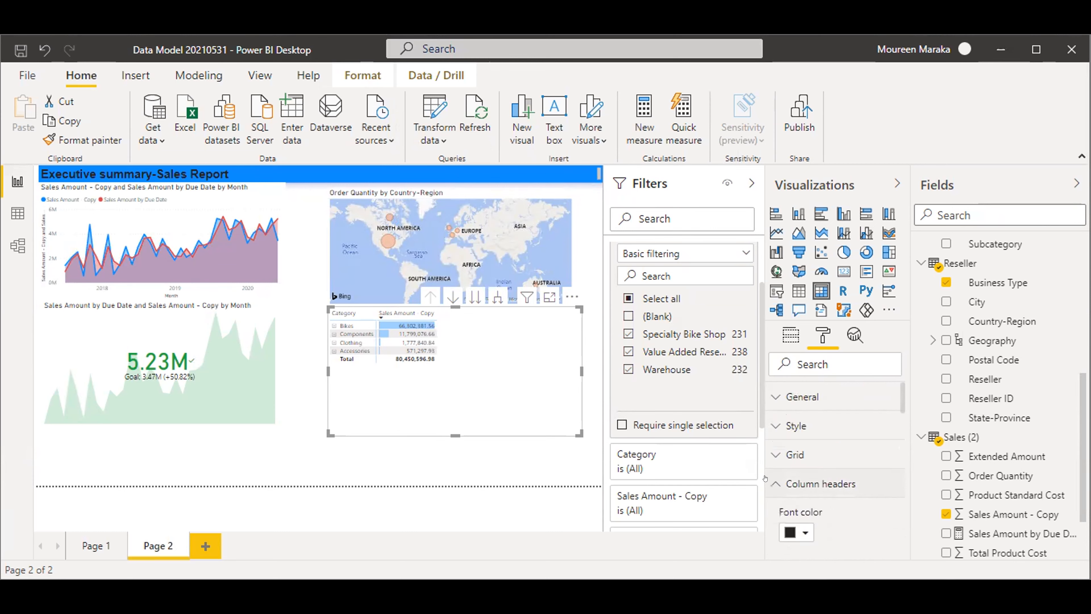
scroll(850, 501, "down", 4)
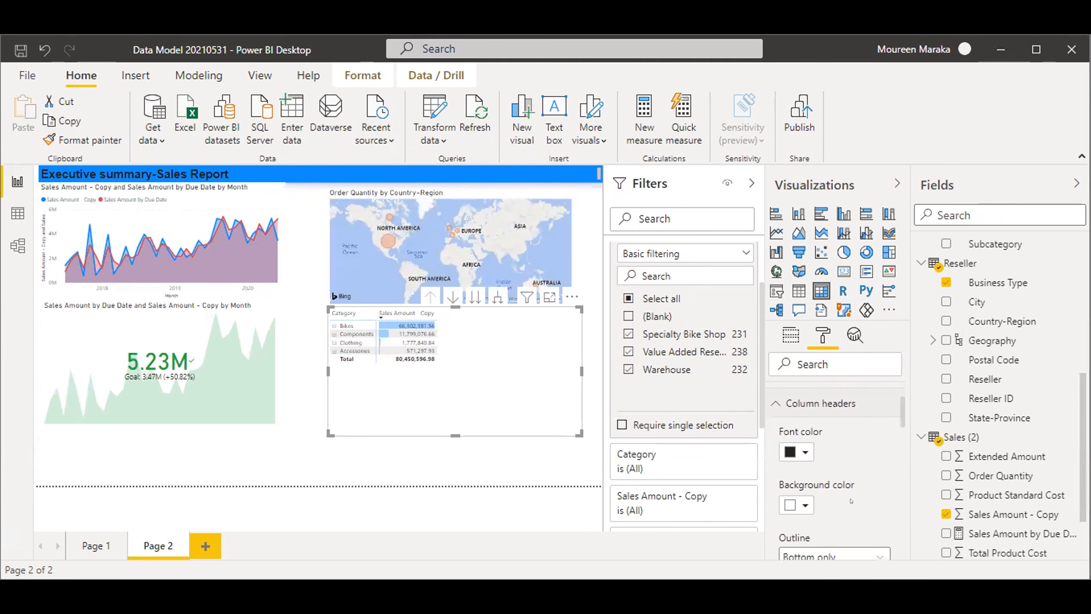
scroll(850, 501, "down", 2)
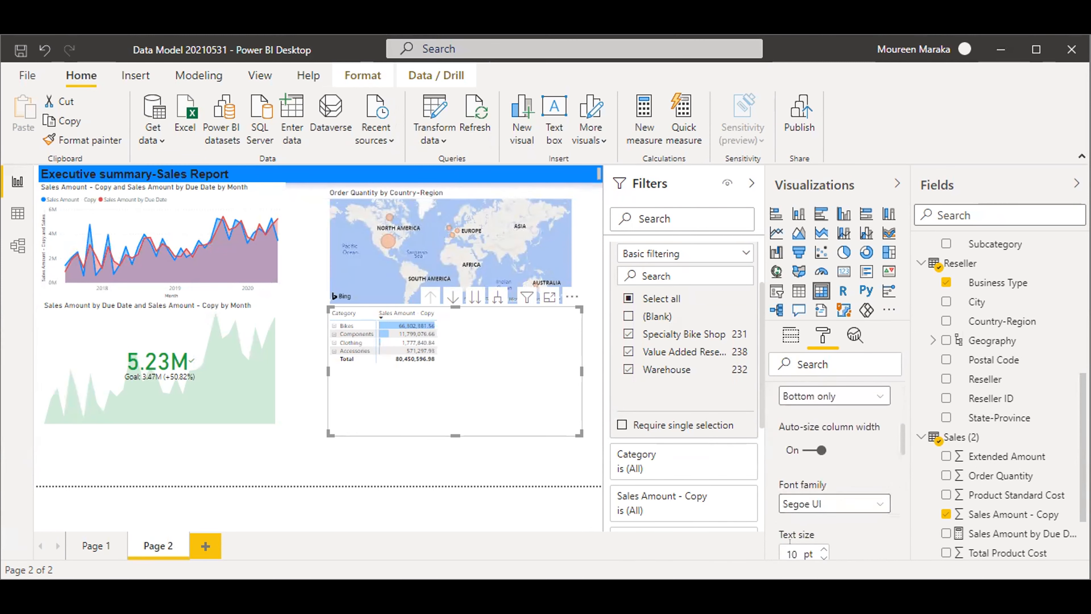
double_click(790, 553)
type("1")
type("20")
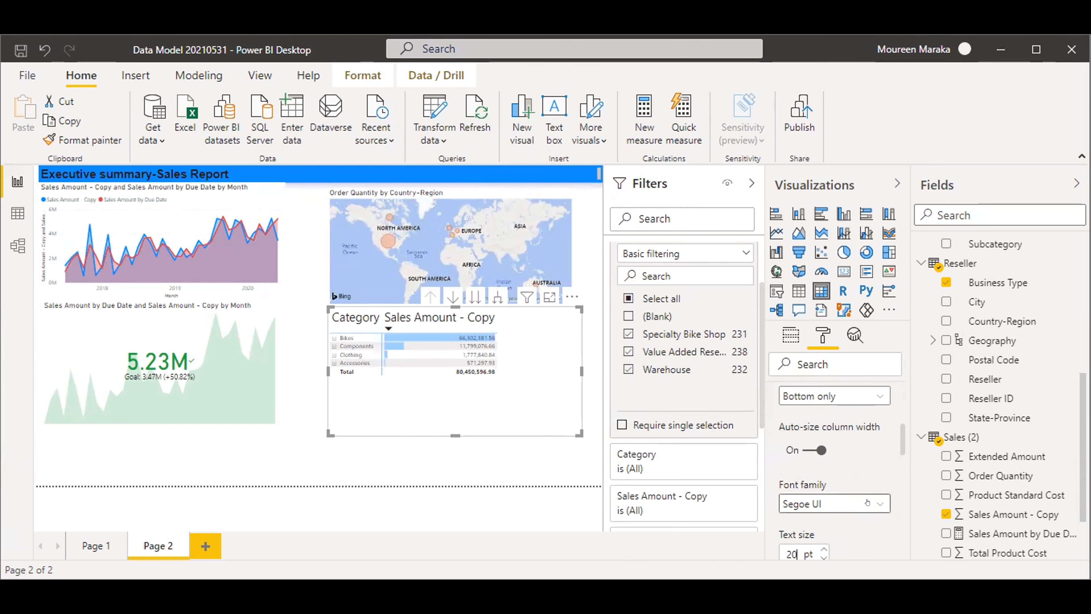
scroll(865, 477, "down", 2)
scroll(865, 474, "down", 2)
scroll(856, 474, "up", 6)
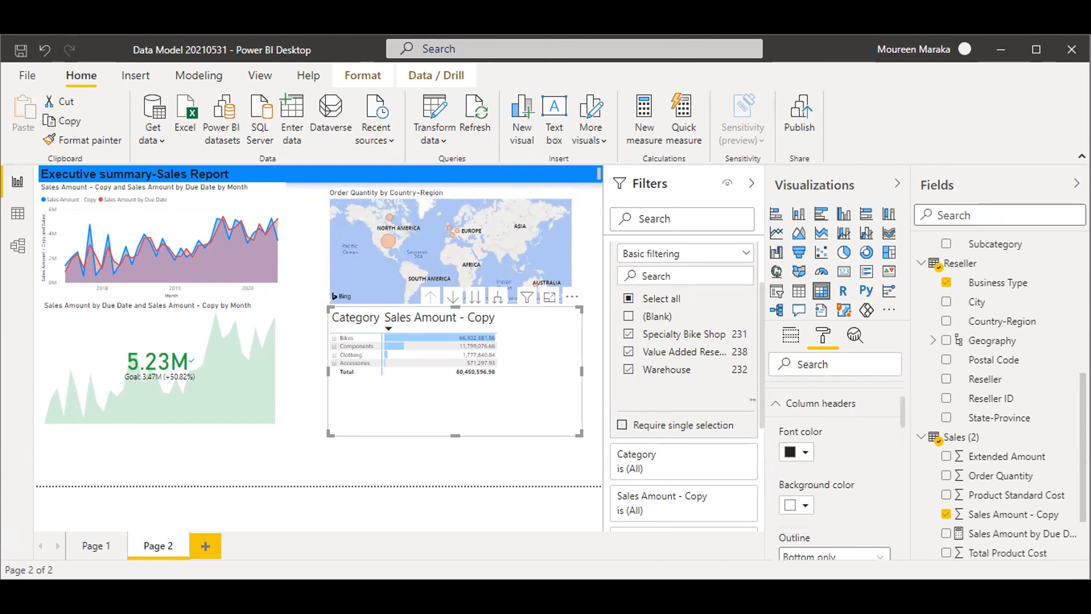
left_click(766, 400)
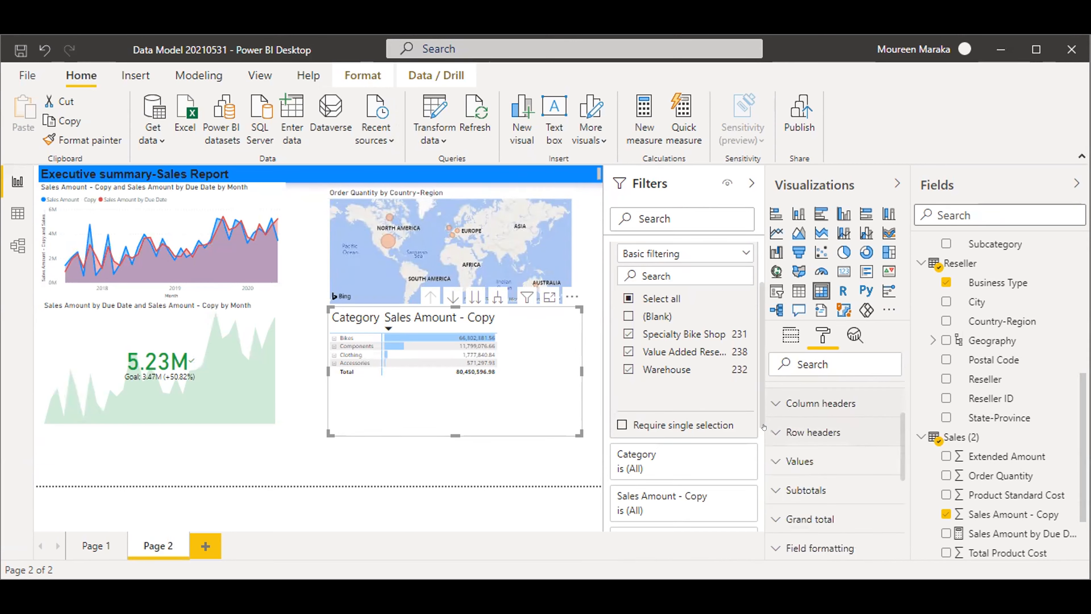
Set the stepped layout indentation of the matrix's row headers to 20
left_click(789, 437)
scroll(863, 463, "down", 5)
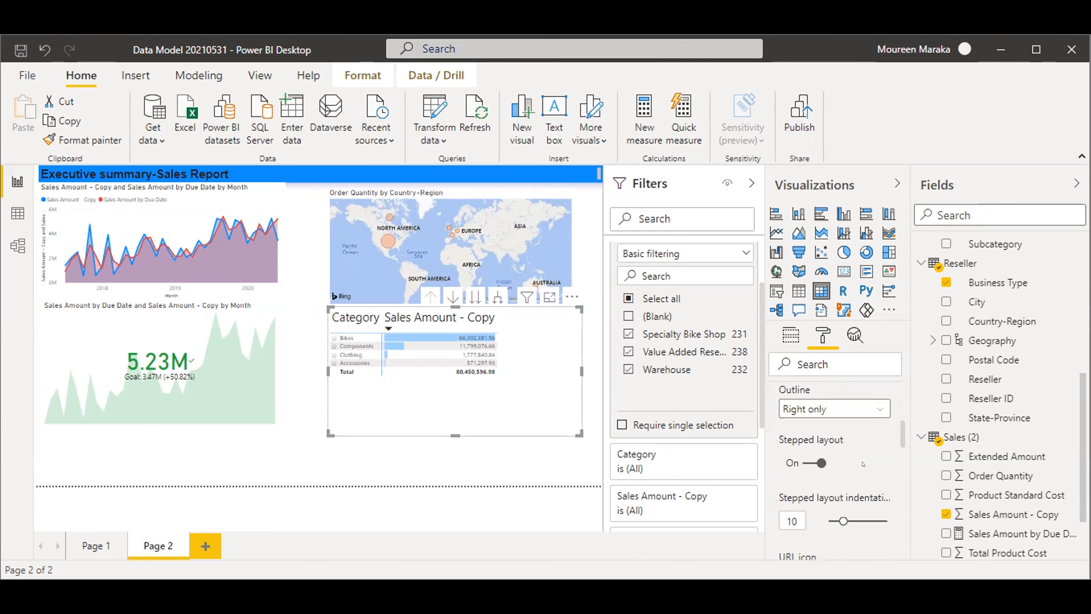
scroll(827, 437, "up", 2)
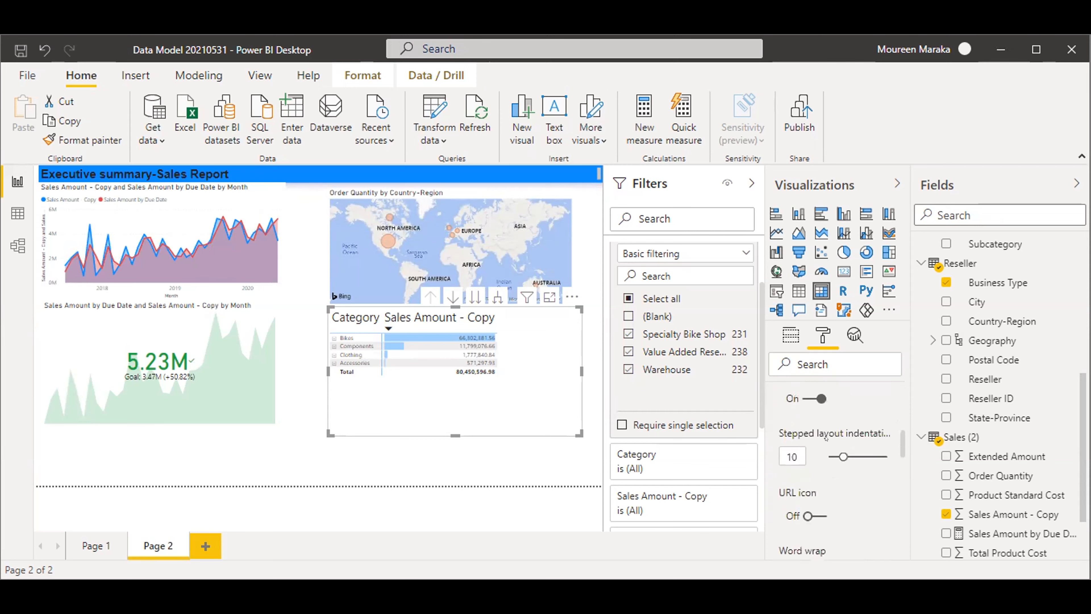
double_click(789, 449)
type("20")
left_click(789, 450)
scroll(802, 475, "up", 5)
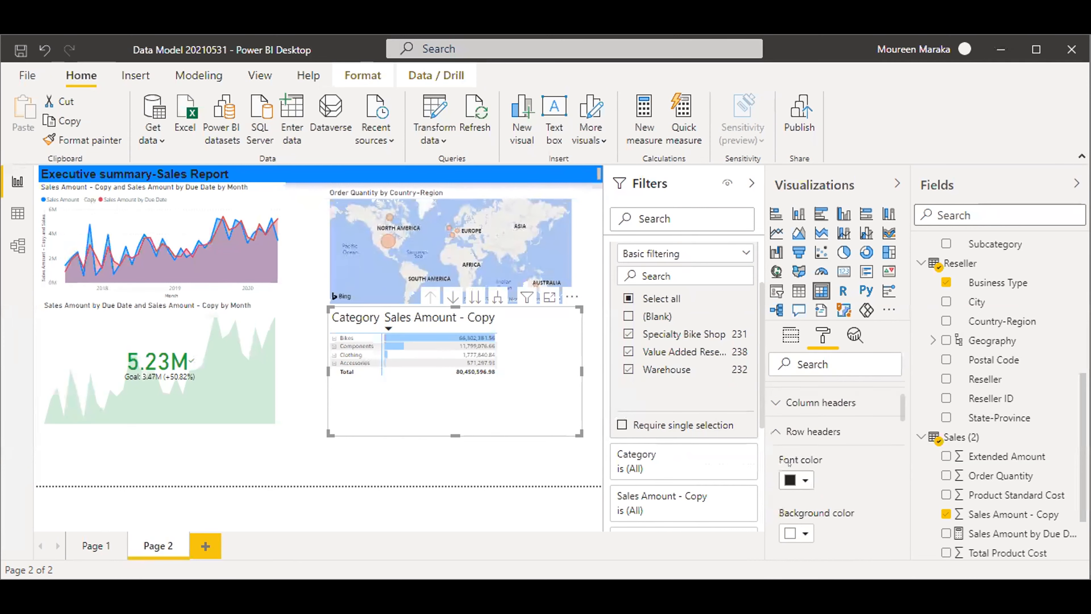
left_click(771, 431)
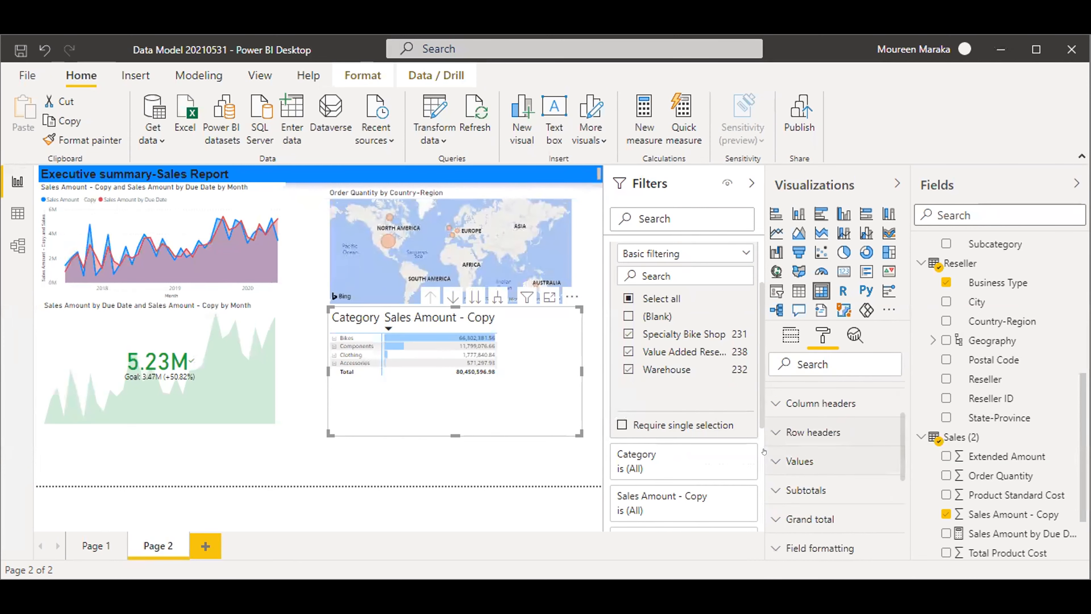
Set the text size of the matrix's row headers to 20 pt
left_click(776, 462)
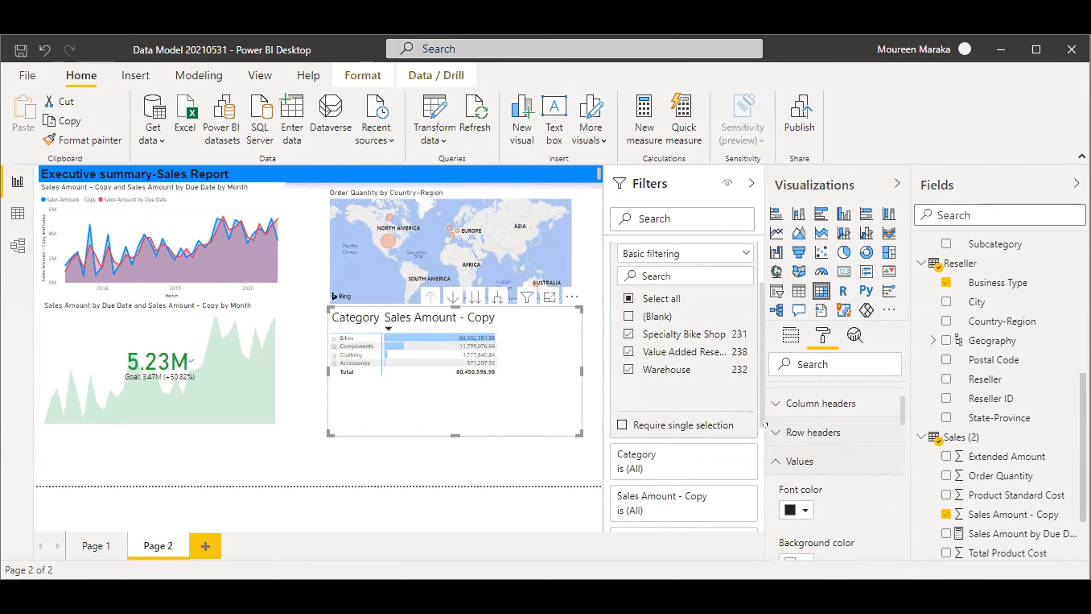
scroll(826, 450, "down", 3)
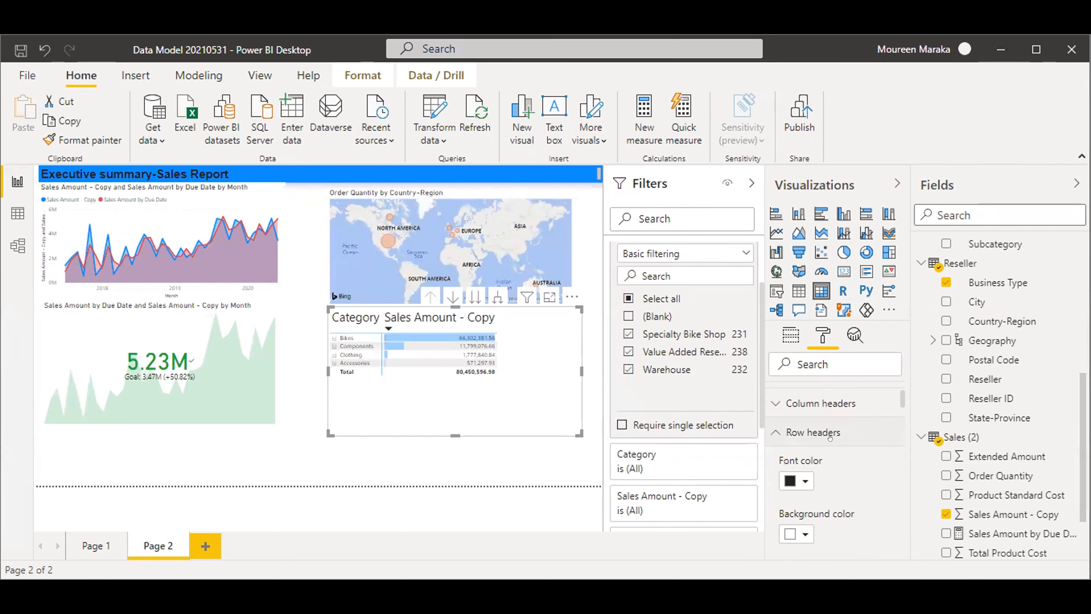
scroll(827, 450, "down", 3)
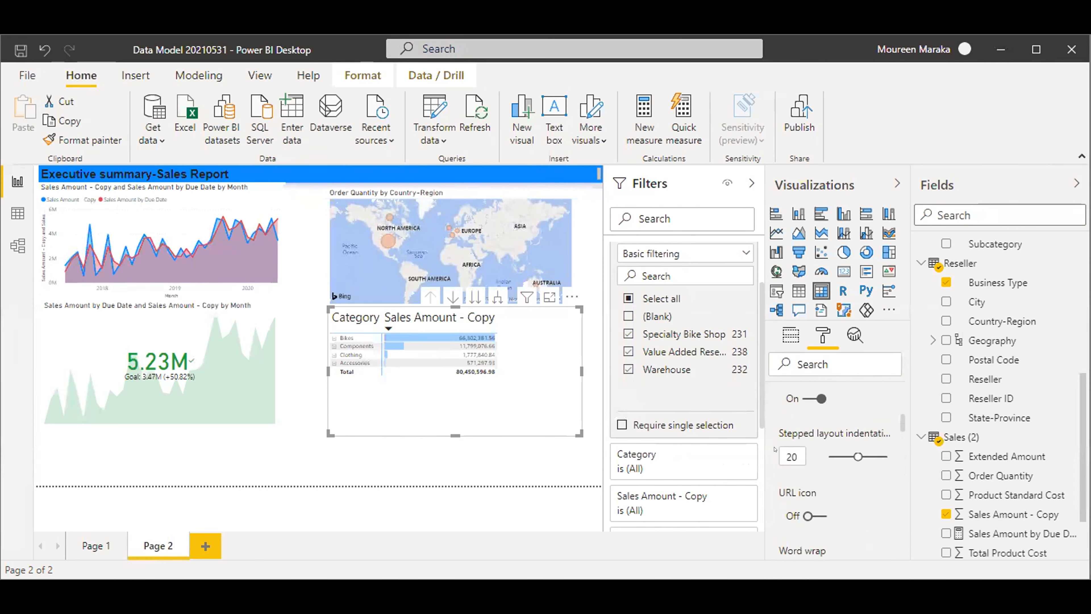
scroll(823, 475, "down", 3)
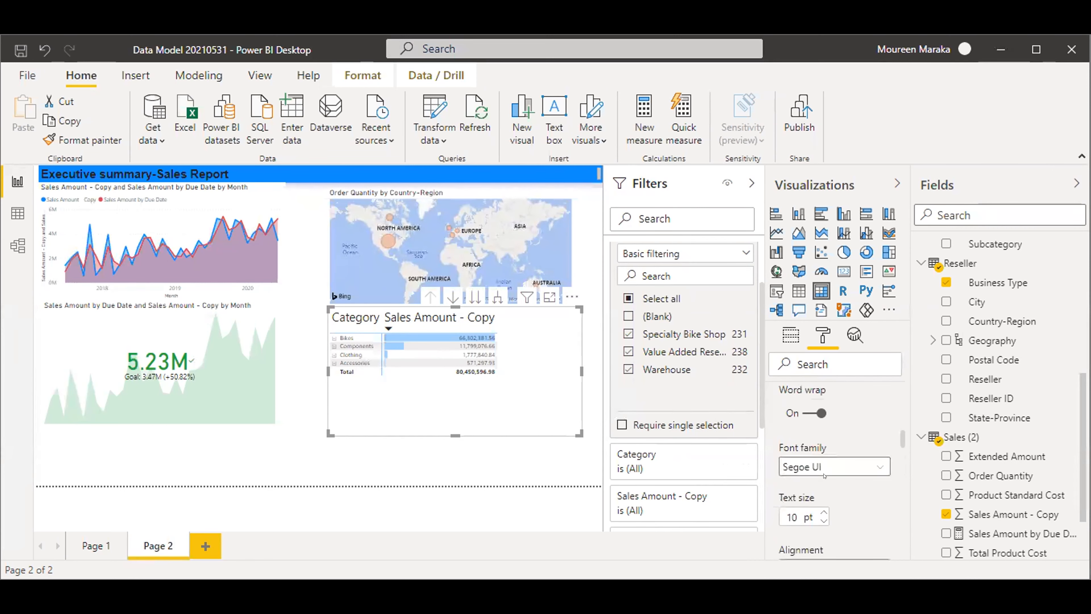
left_click(790, 516)
type("20")
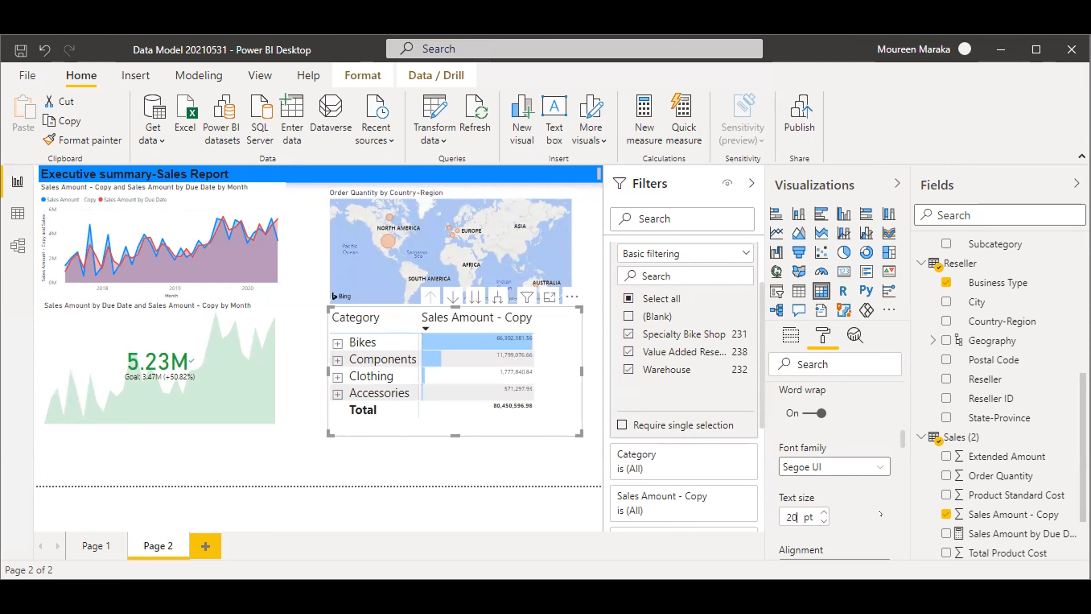
scroll(801, 411, "up", 1)
scroll(802, 412, "up", 3)
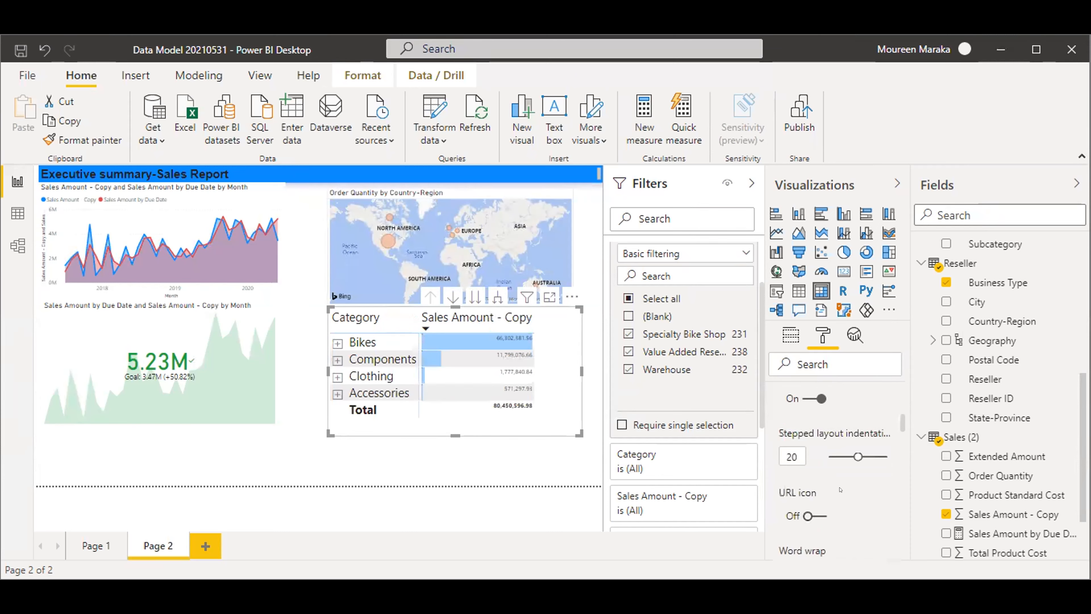
scroll(837, 476, "up", 6)
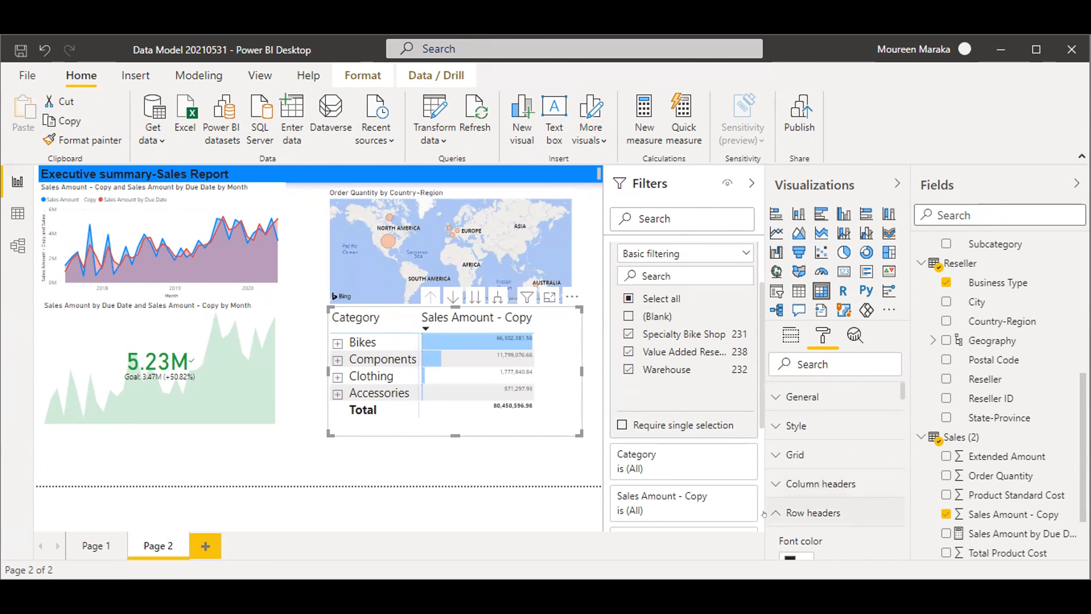
left_click(765, 514)
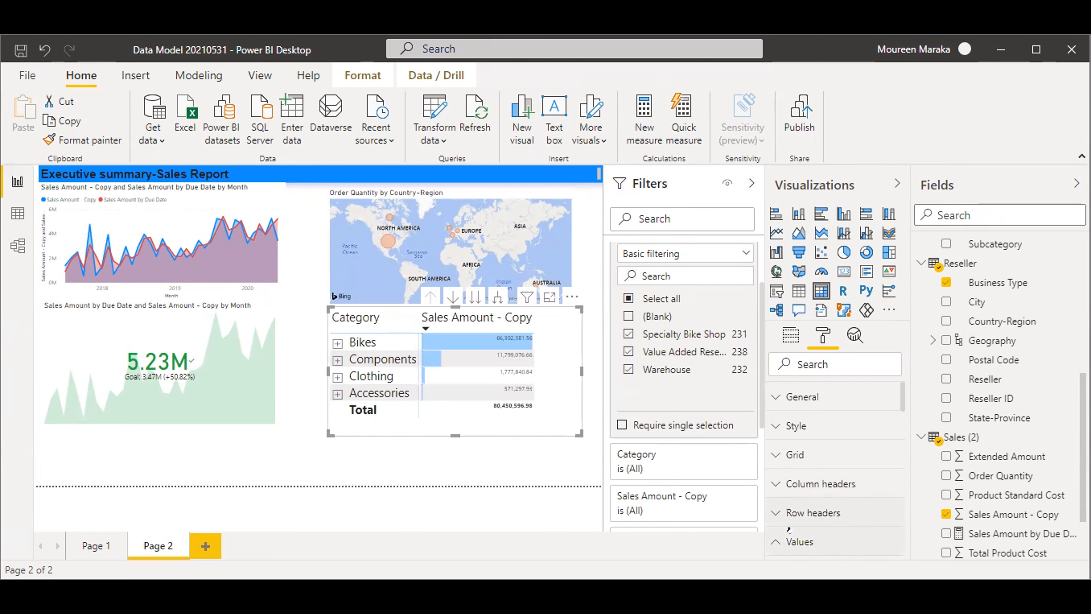
Set the text size of the matrix's values to 20 pt
scroll(803, 528, "down", 2)
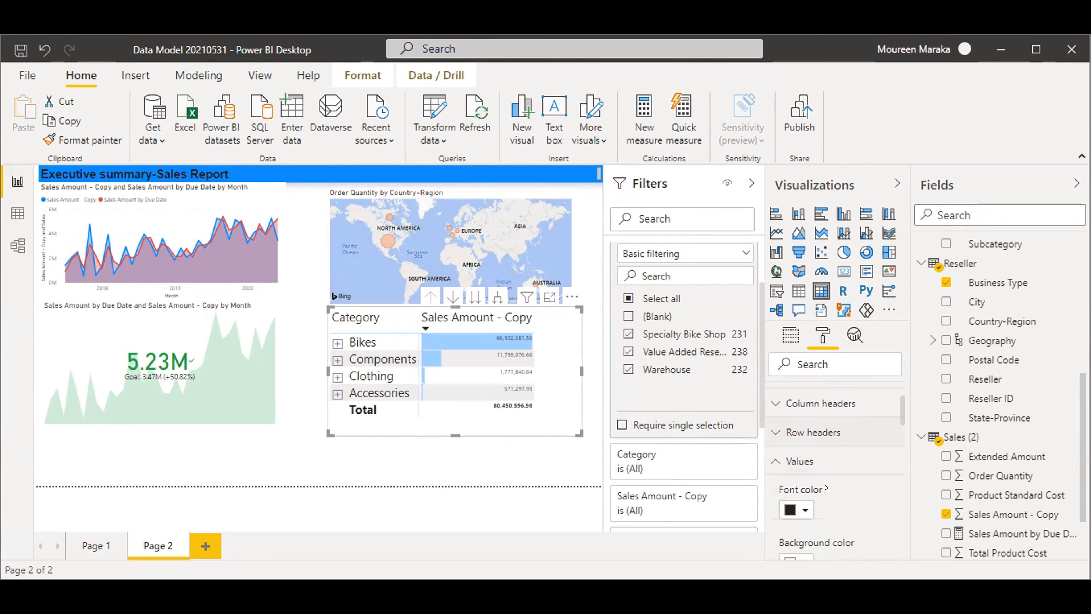
scroll(825, 487, "down", 7)
scroll(826, 487, "down", 6)
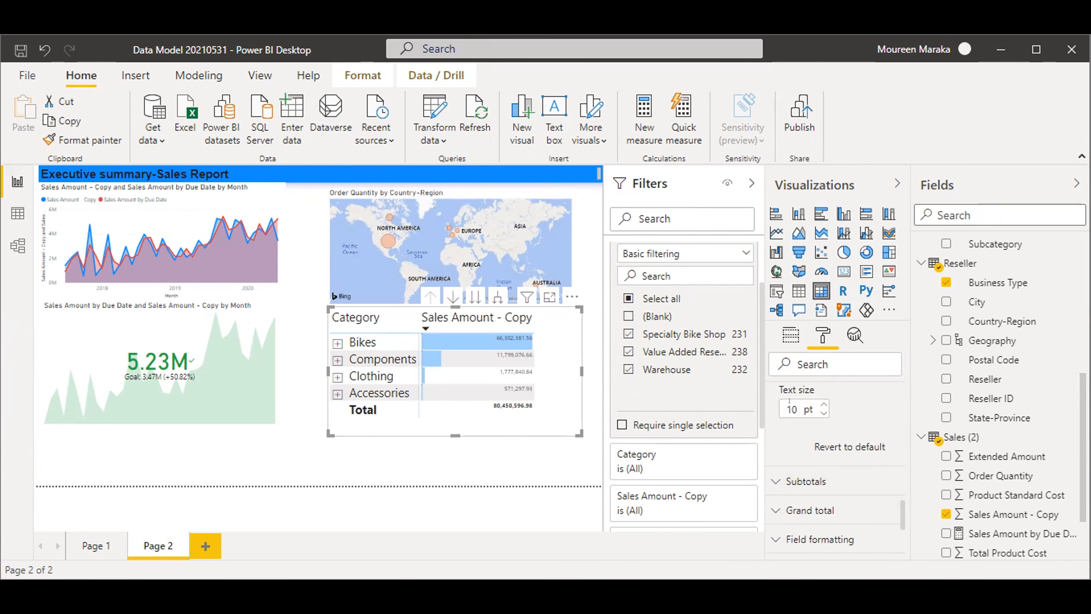
left_click(789, 403)
type("20")
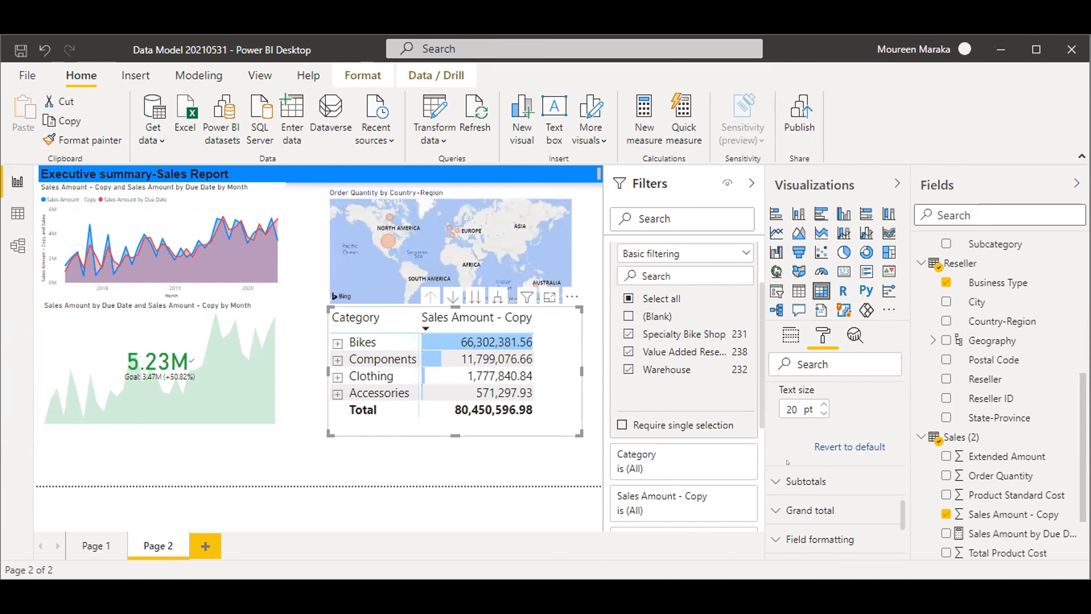
Examine the formatting options for the matrix's values, including colors, banded rows, outline and word wrap
scroll(775, 461, "down", 5)
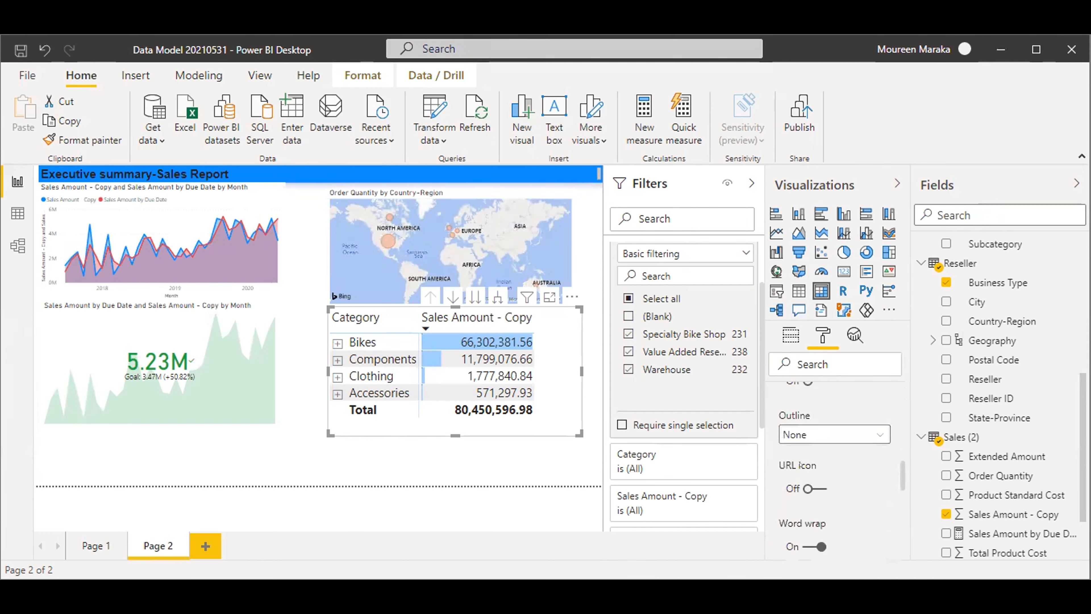
scroll(837, 487, "down", 3)
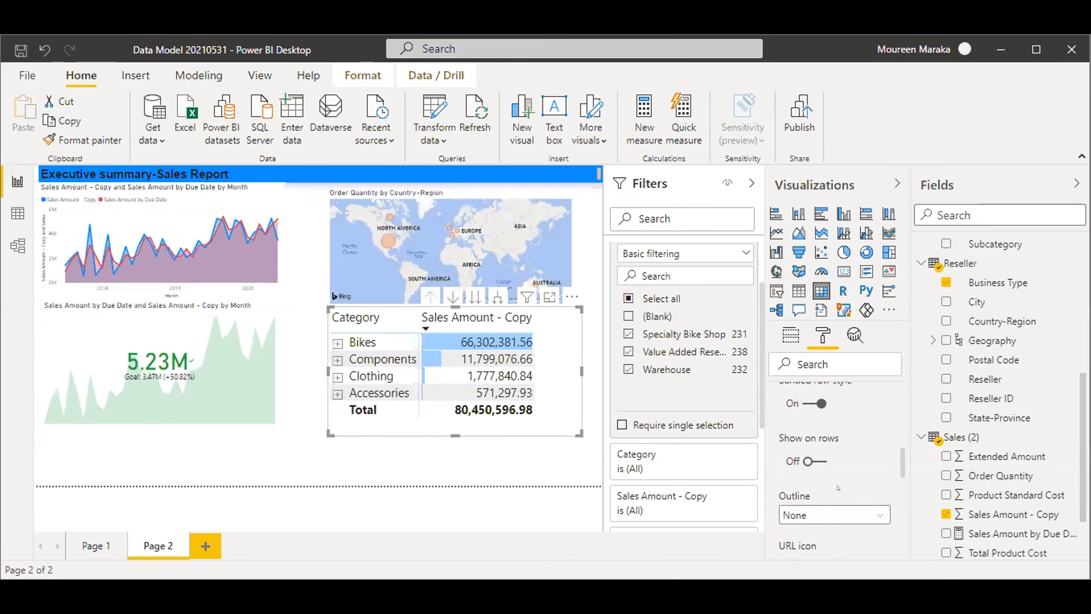
scroll(837, 488, "up", 10)
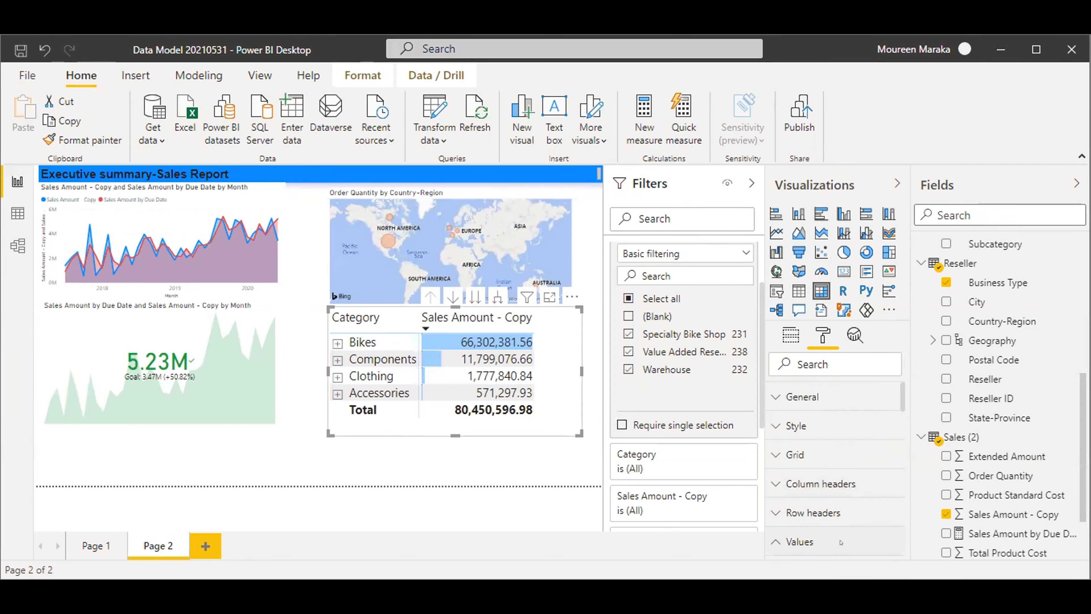
scroll(841, 542, "down", 2)
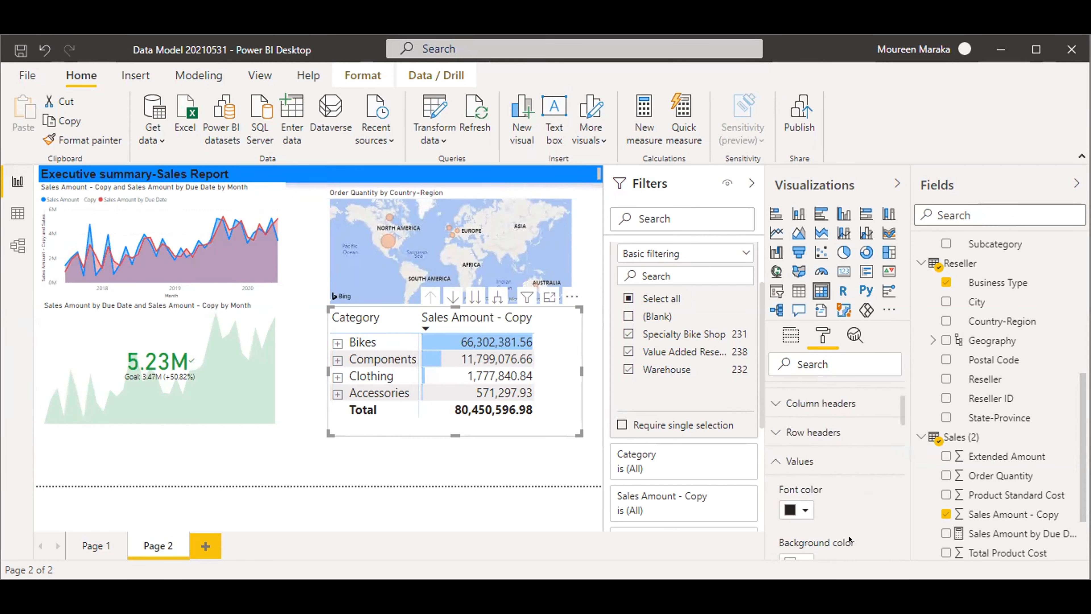
scroll(849, 538, "down", 2)
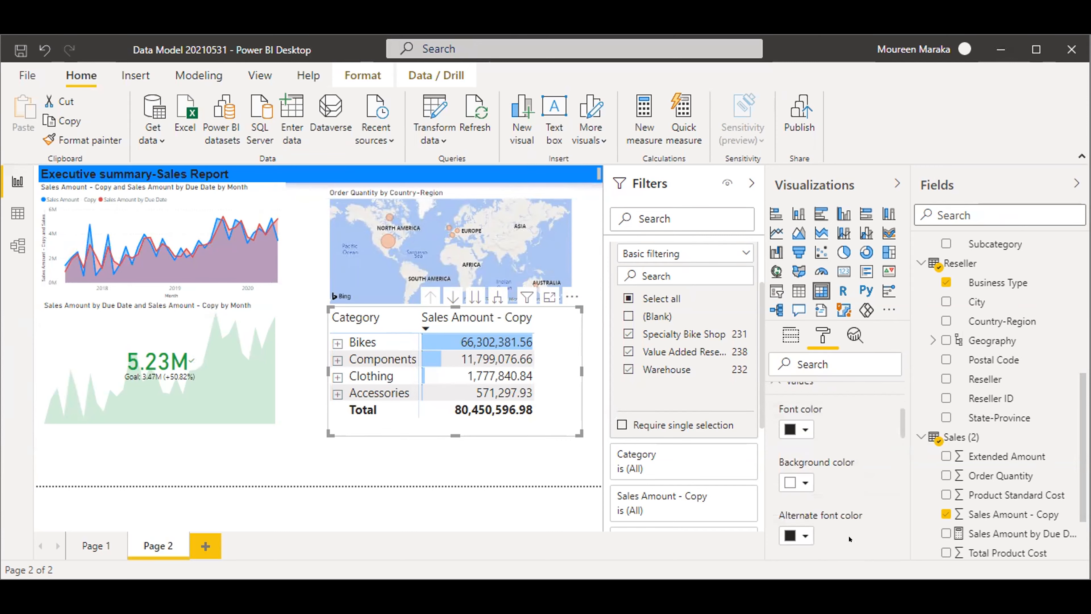
scroll(849, 539, "down", 2)
scroll(849, 539, "down", 2)
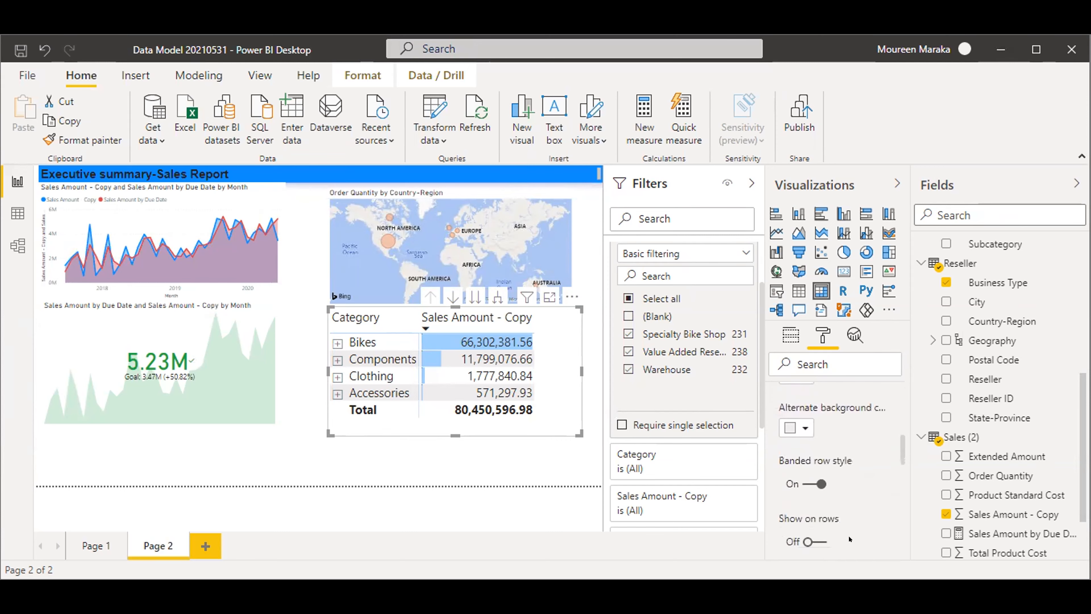
scroll(849, 539, "down", 2)
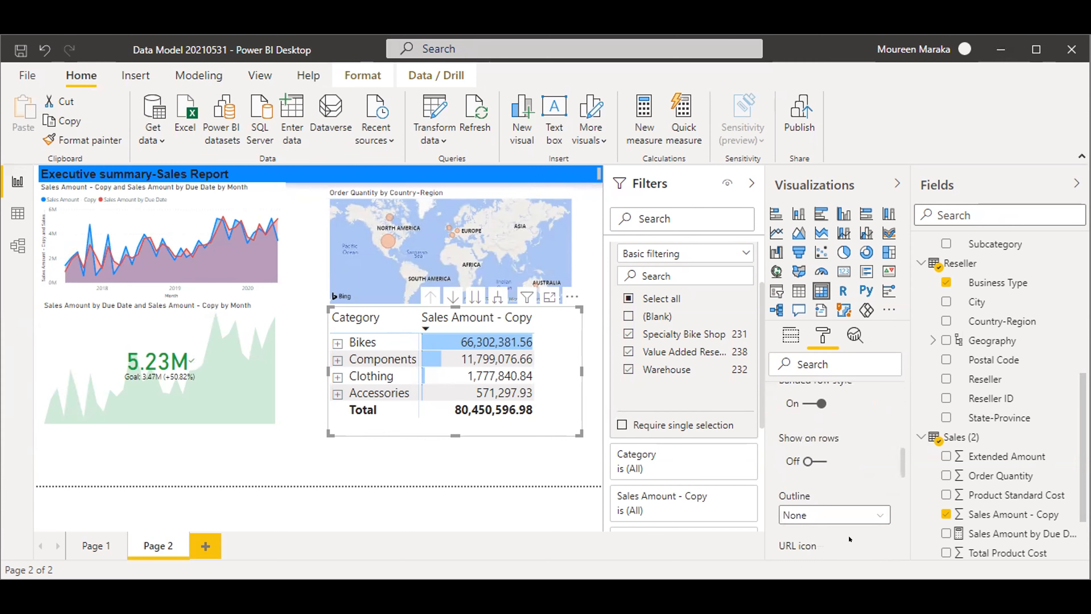
scroll(849, 539, "down", 2)
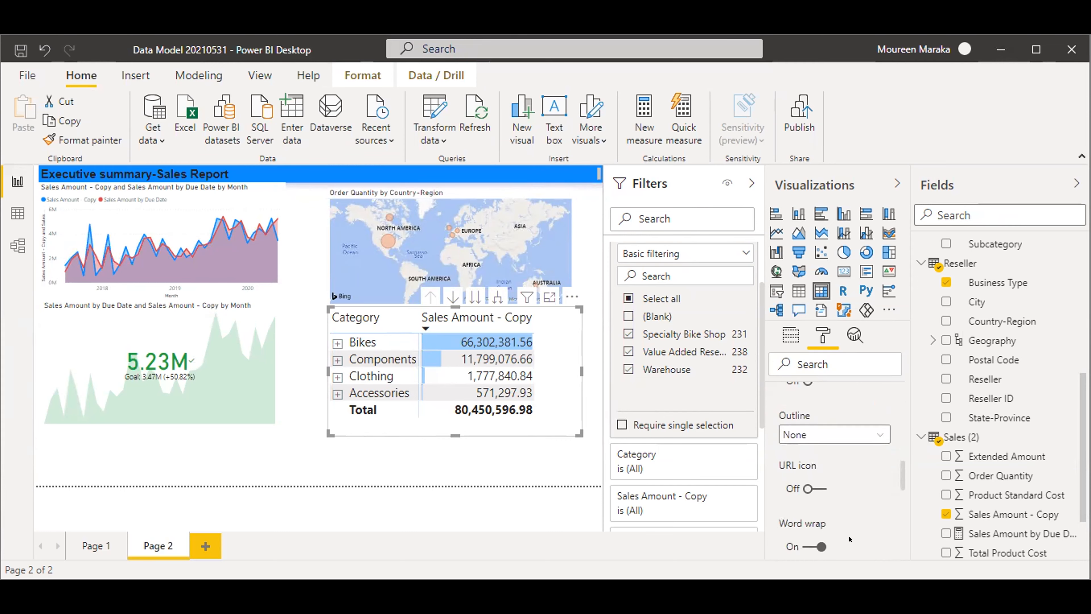
Set the outline of the matrix's values to Right only
left_click(868, 435)
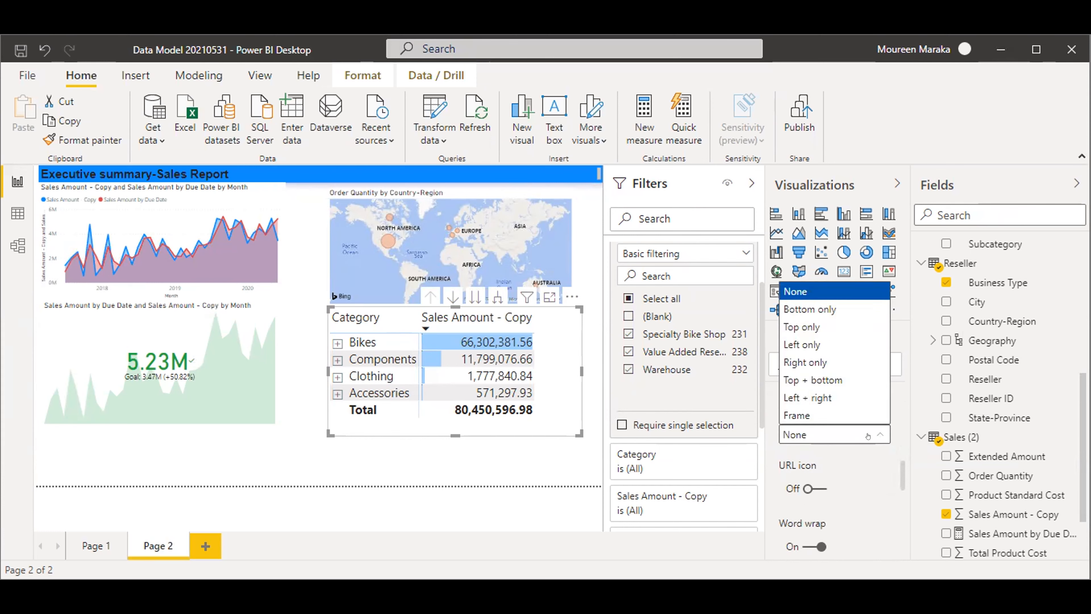
left_click(813, 362)
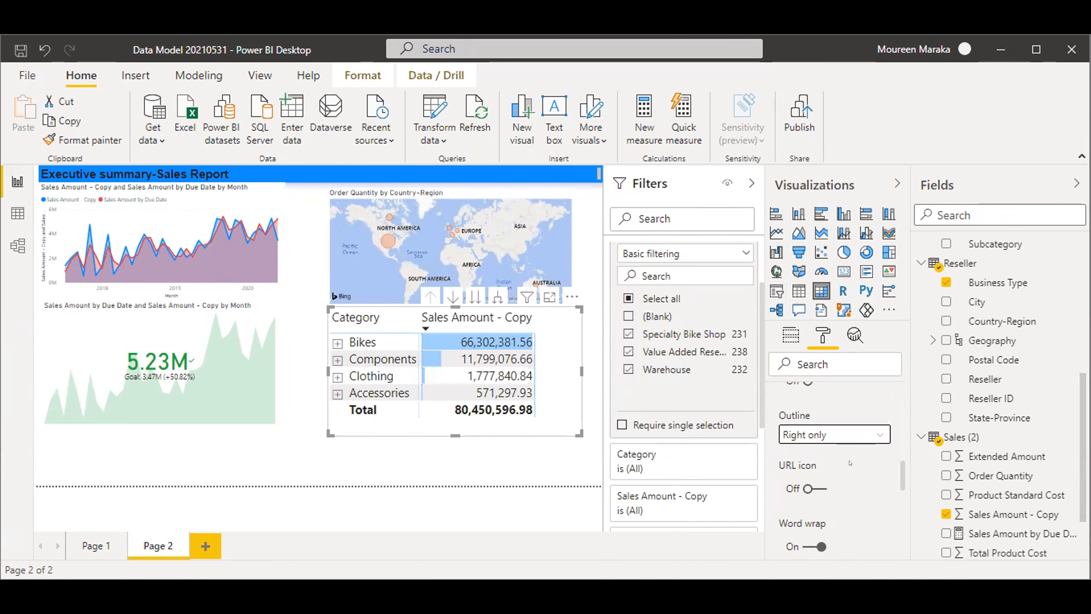
scroll(853, 476, "down", 3)
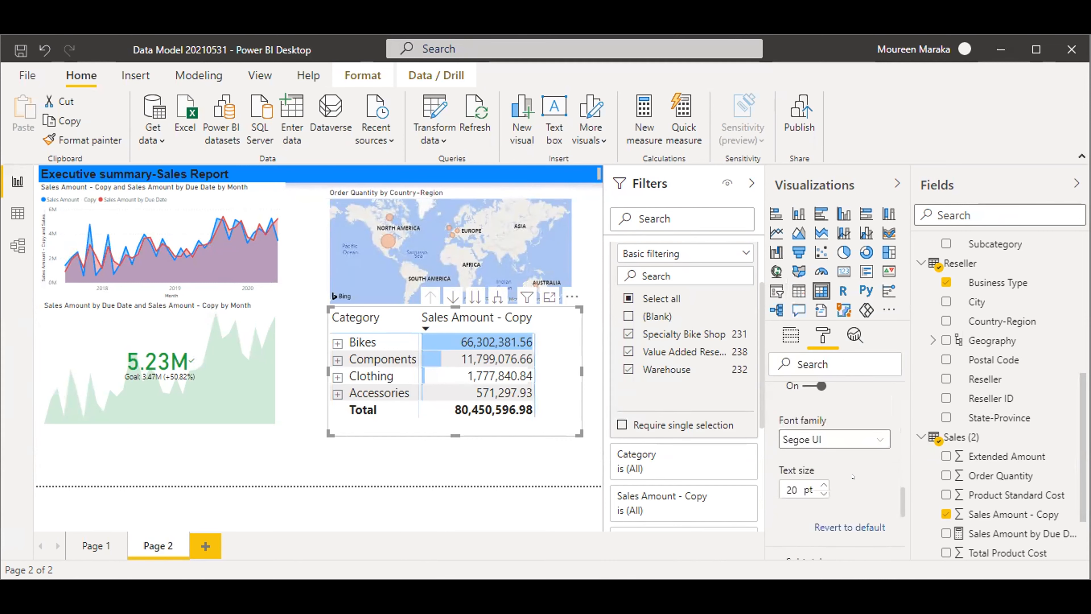
scroll(852, 476, "up", 2)
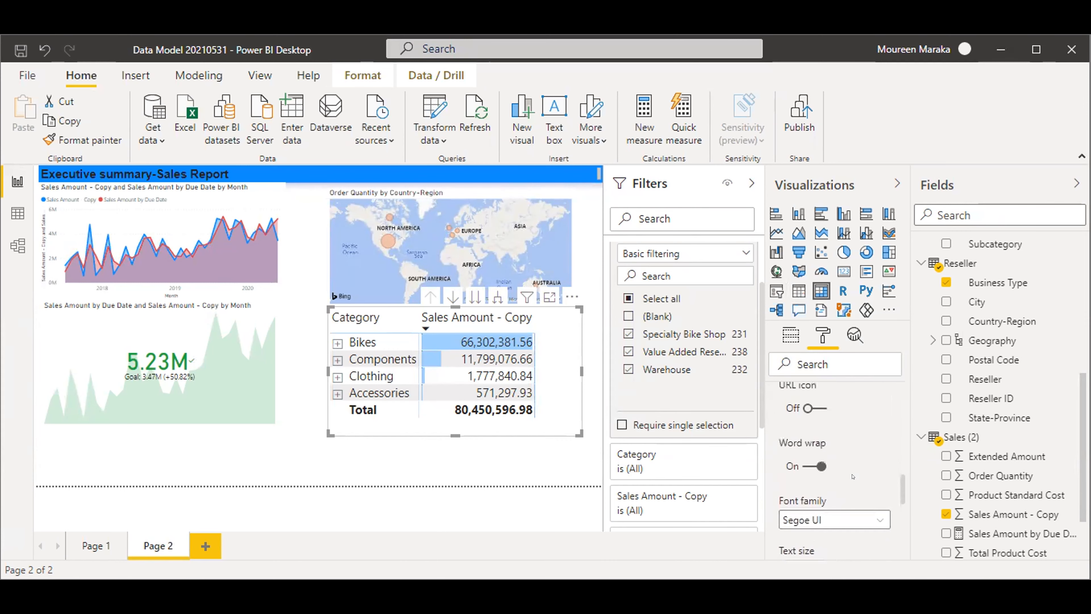
scroll(851, 487, "up", 2)
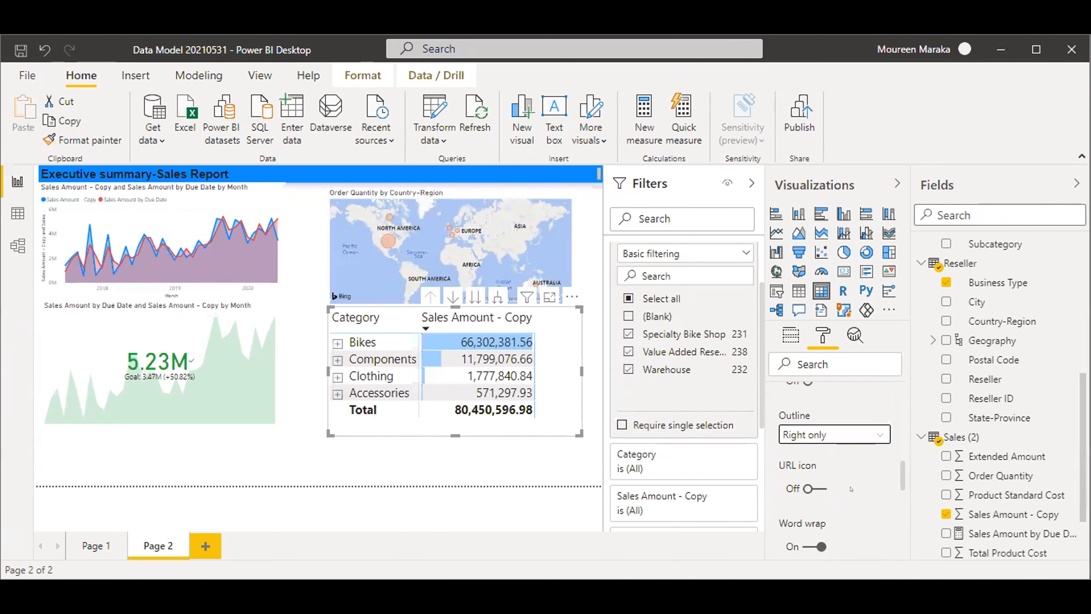
scroll(840, 512, "down", 2)
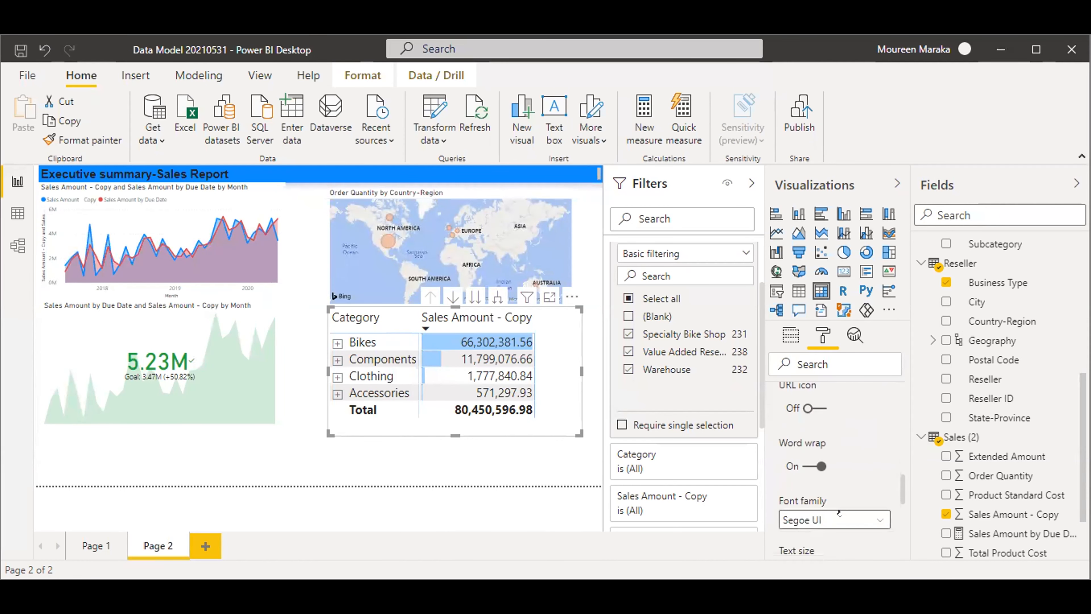
left_click(518, 451)
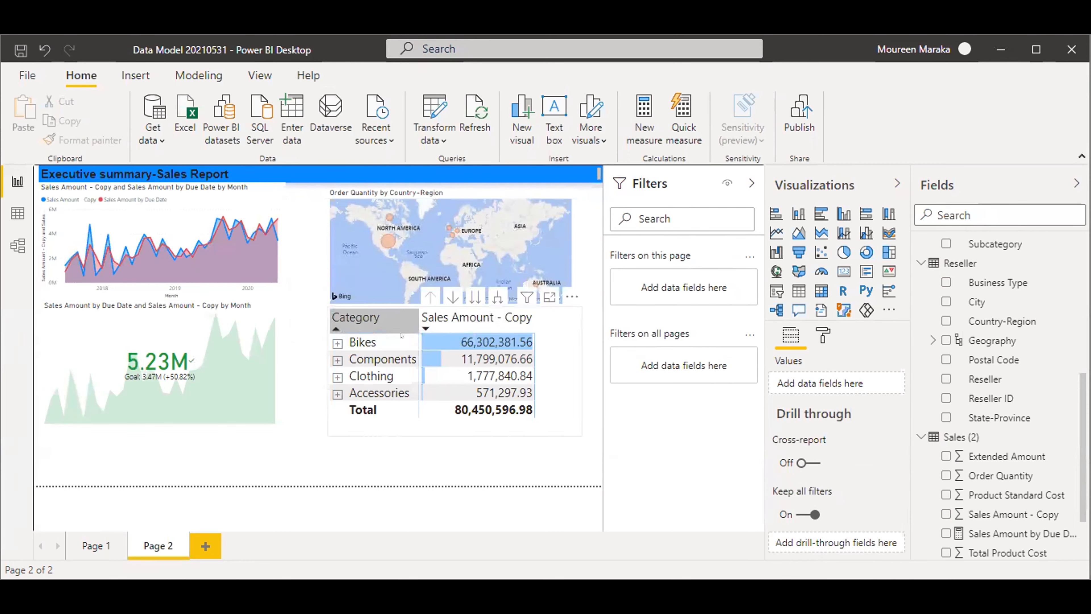
Expand and collapse the Bikes, Components and Clothing rows in turn to examine their sales by business type
left_click(414, 426)
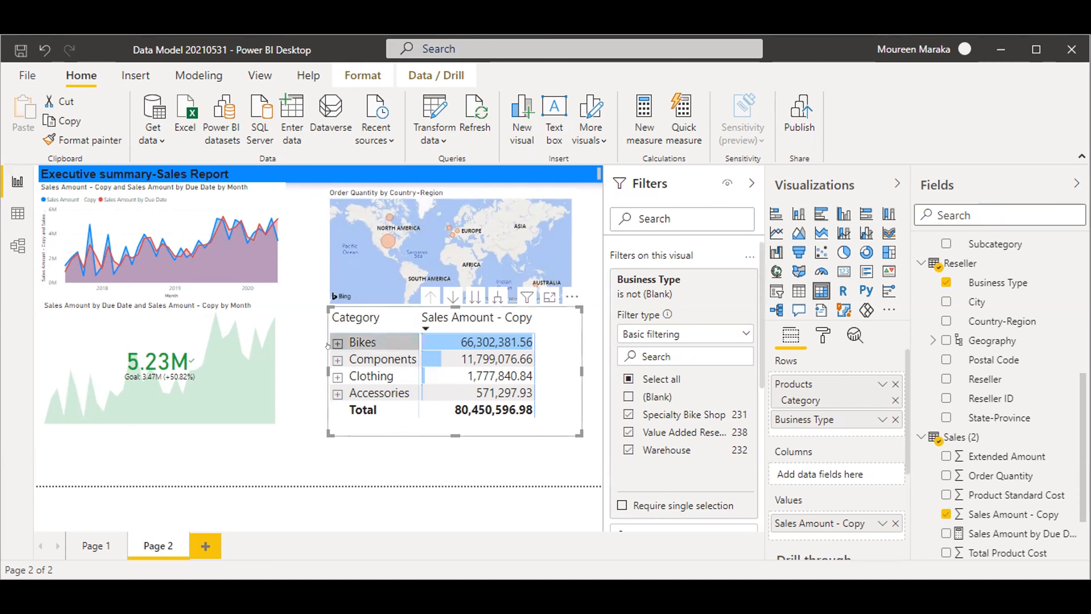
left_click(337, 342)
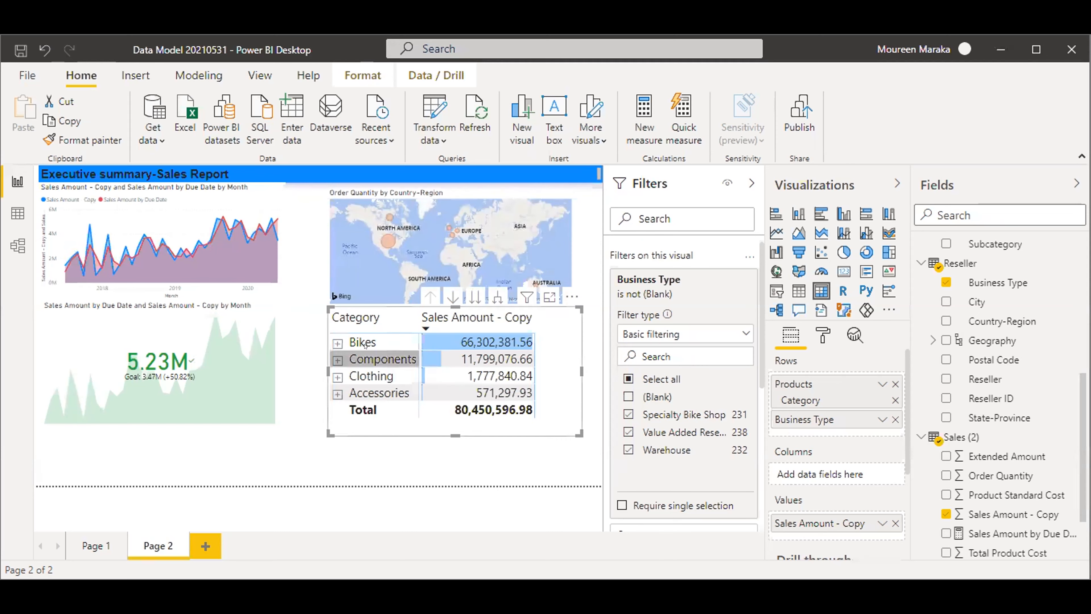
left_click(338, 340)
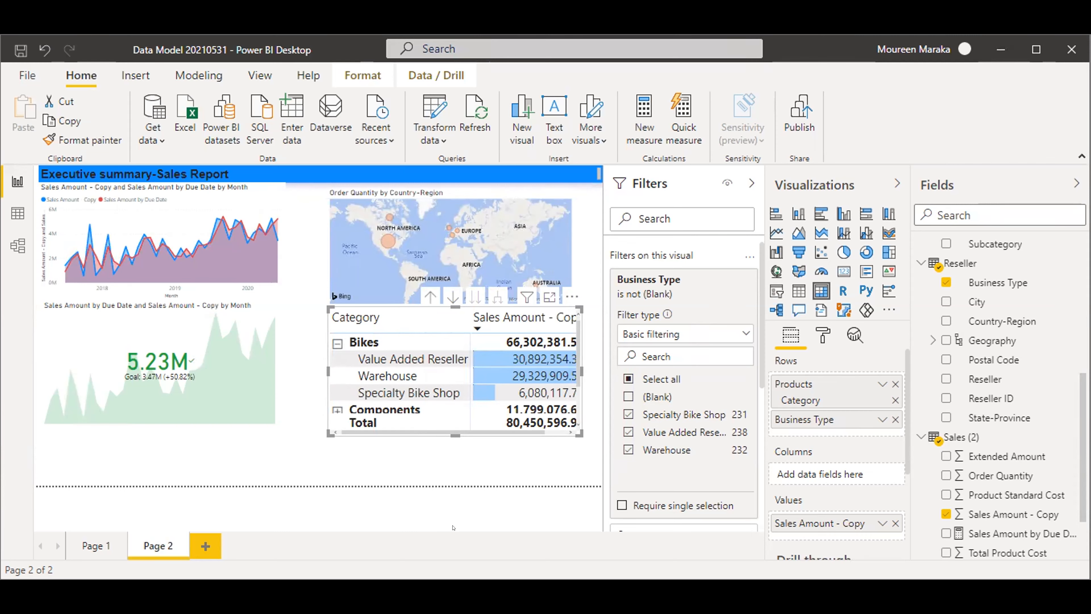
left_click(337, 343)
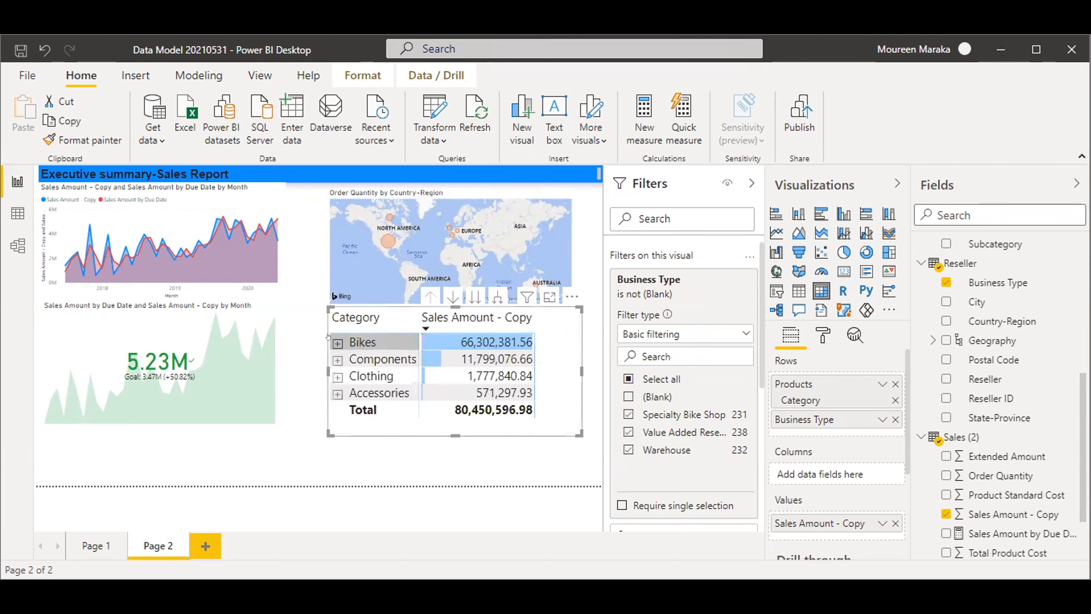
left_click(338, 359)
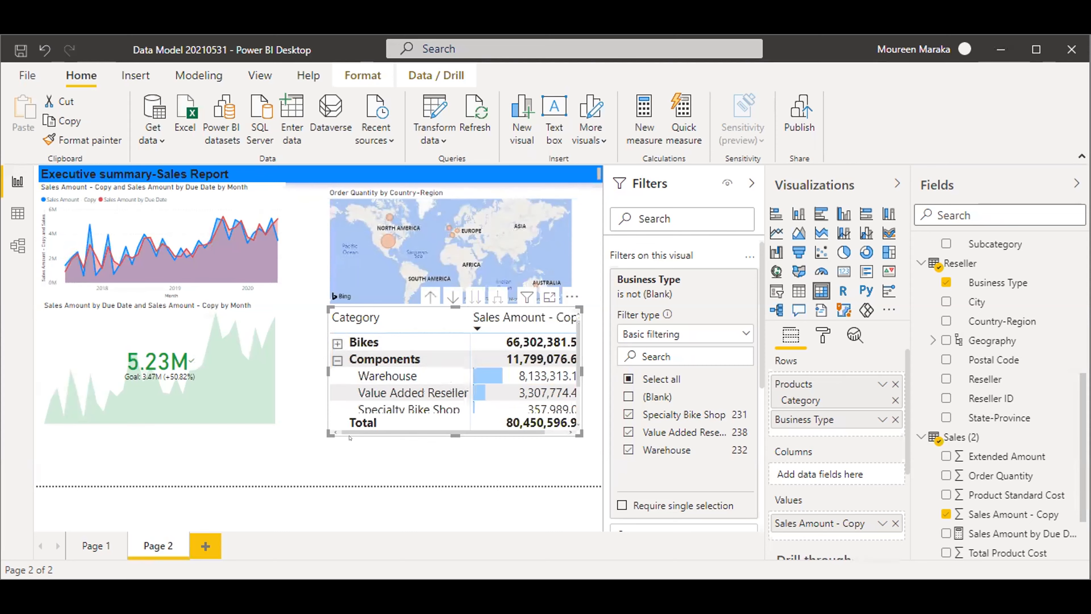
left_click(338, 360)
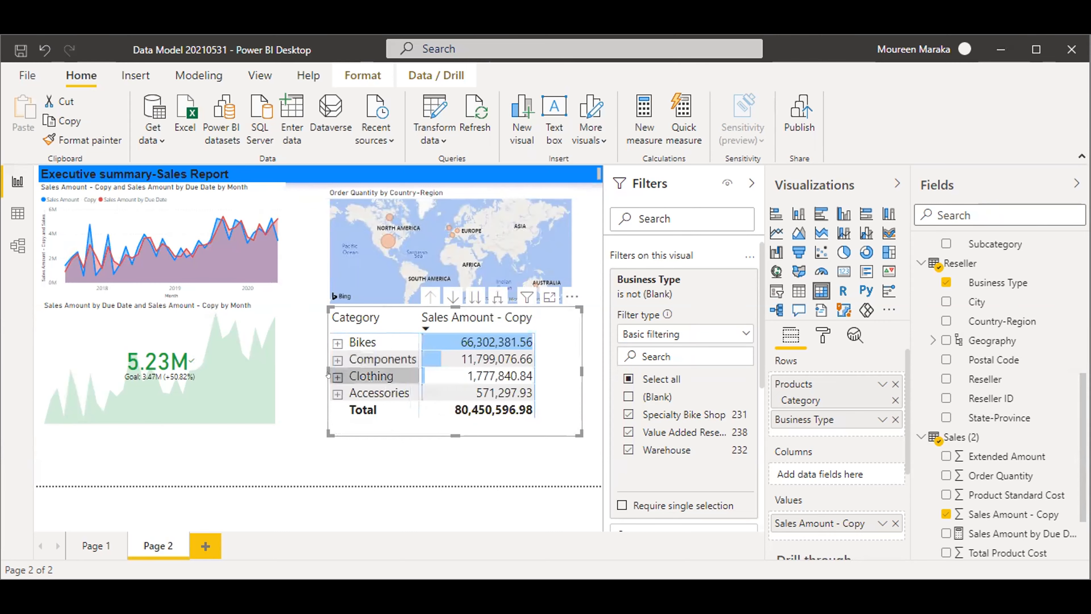
left_click(338, 377)
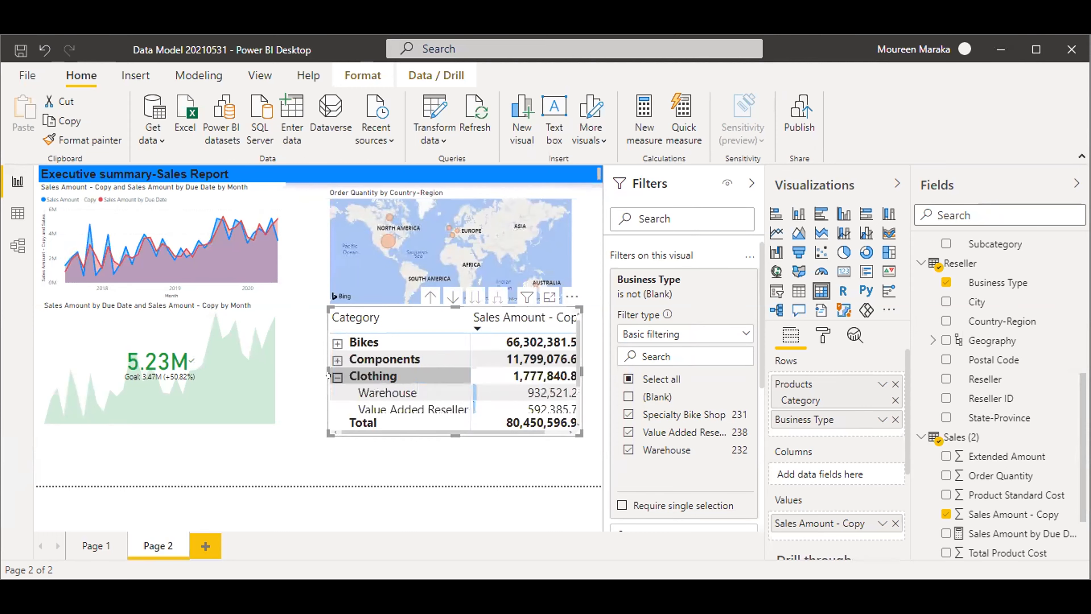
left_click(338, 377)
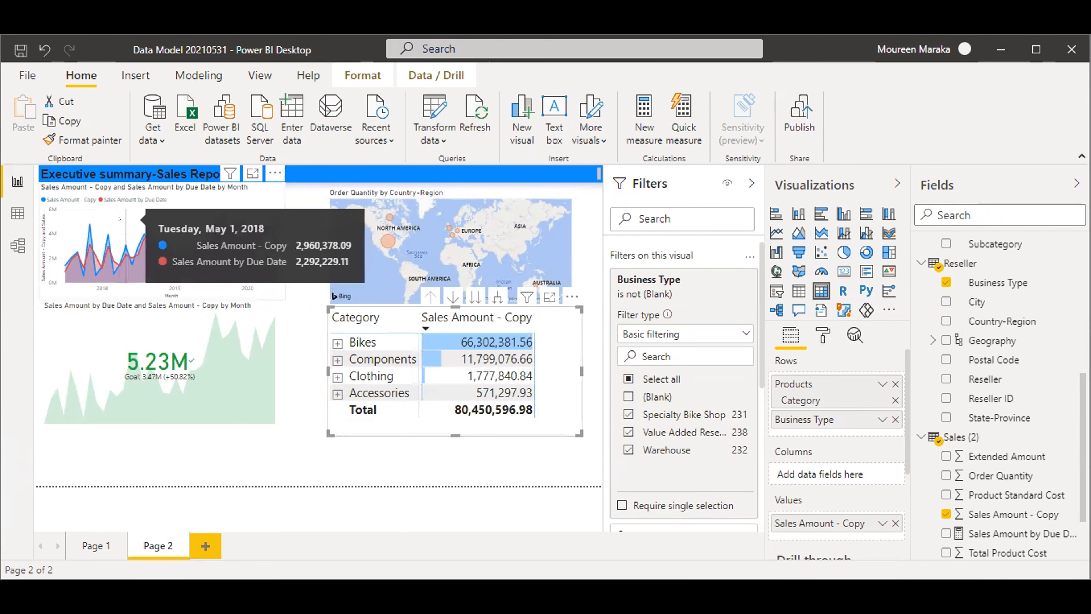
Shrink the monthly sales area chart and shift the Order Quantity map to the report page's right edge
left_click(134, 244)
left_click_drag(282, 297, 235, 270)
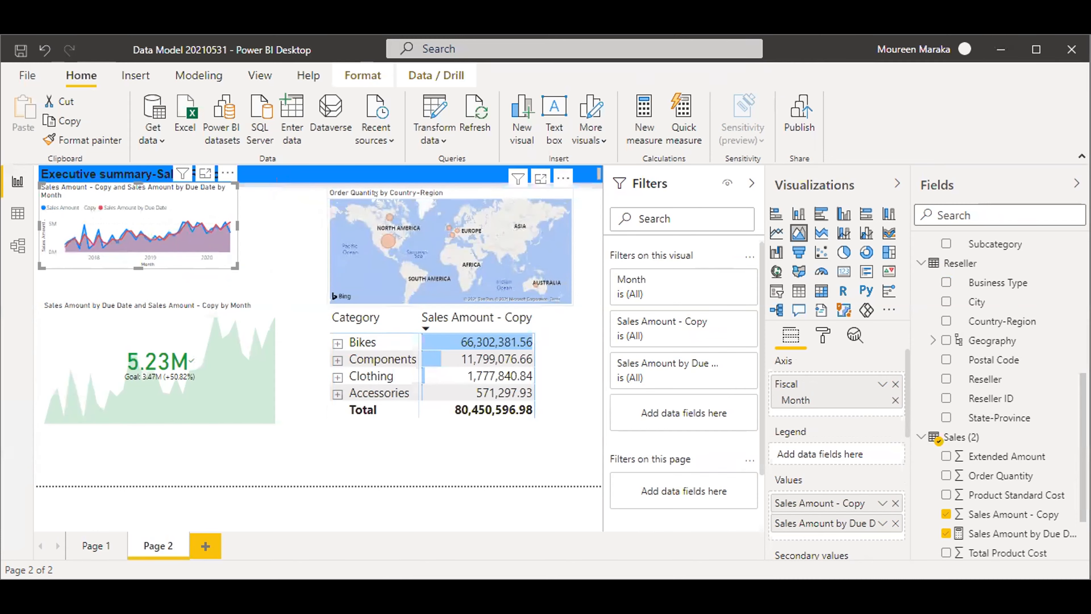
left_click(364, 193)
left_click_drag(363, 192, 375, 193)
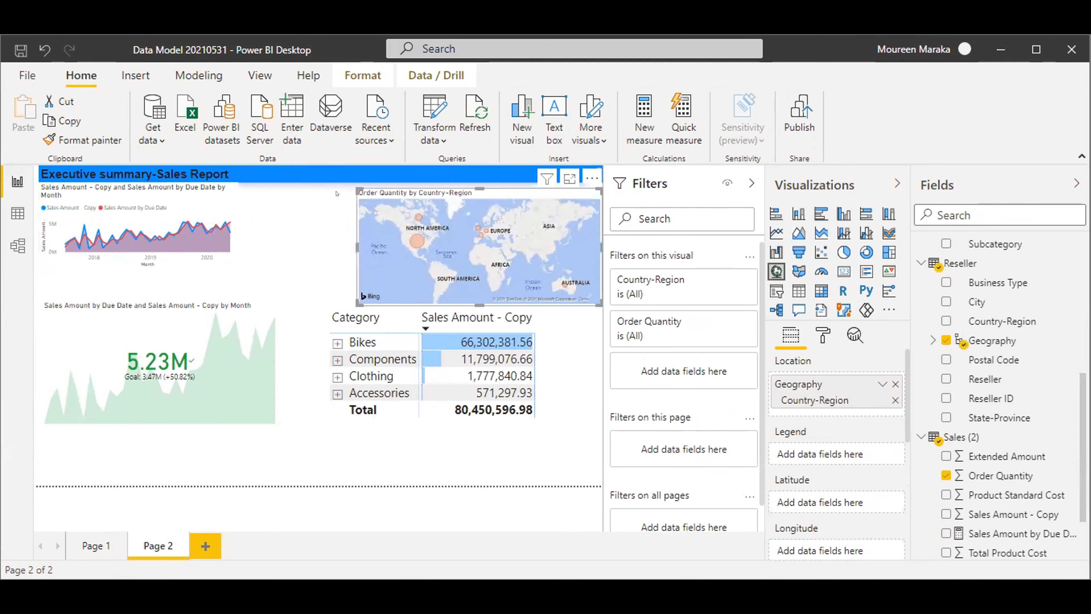
Move the monthly sales area chart beside the map and stretch it down to just above the KPI visual
left_click(184, 192)
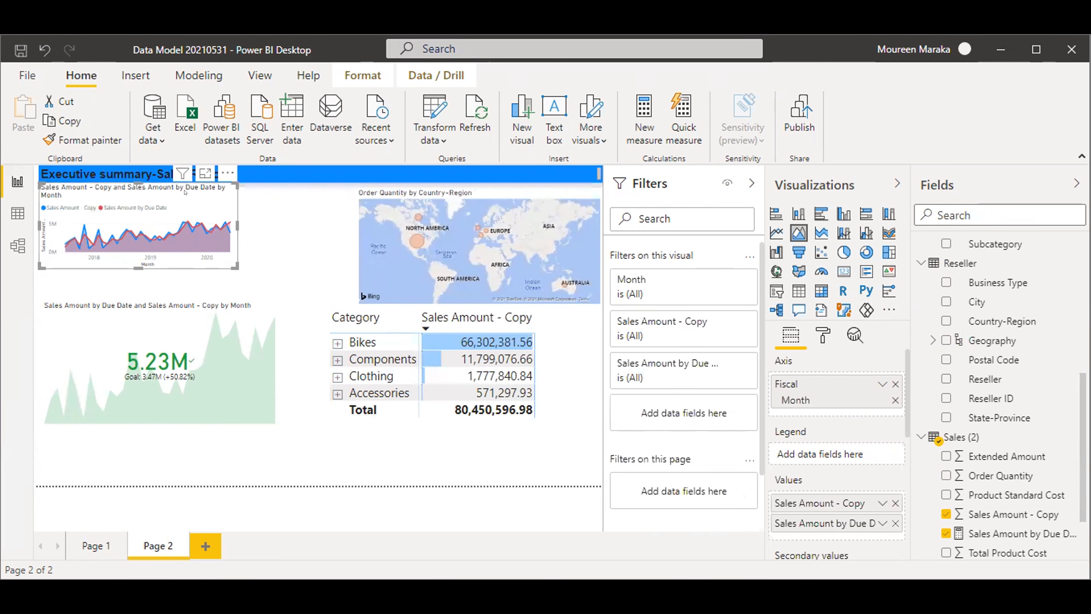
left_click_drag(185, 192, 311, 212)
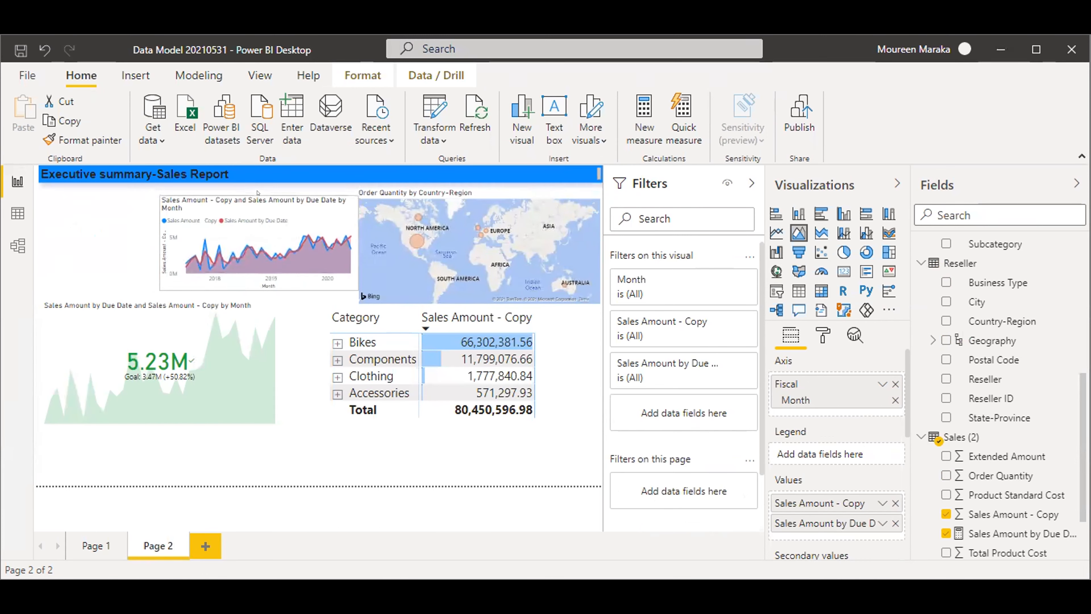
left_click(258, 293)
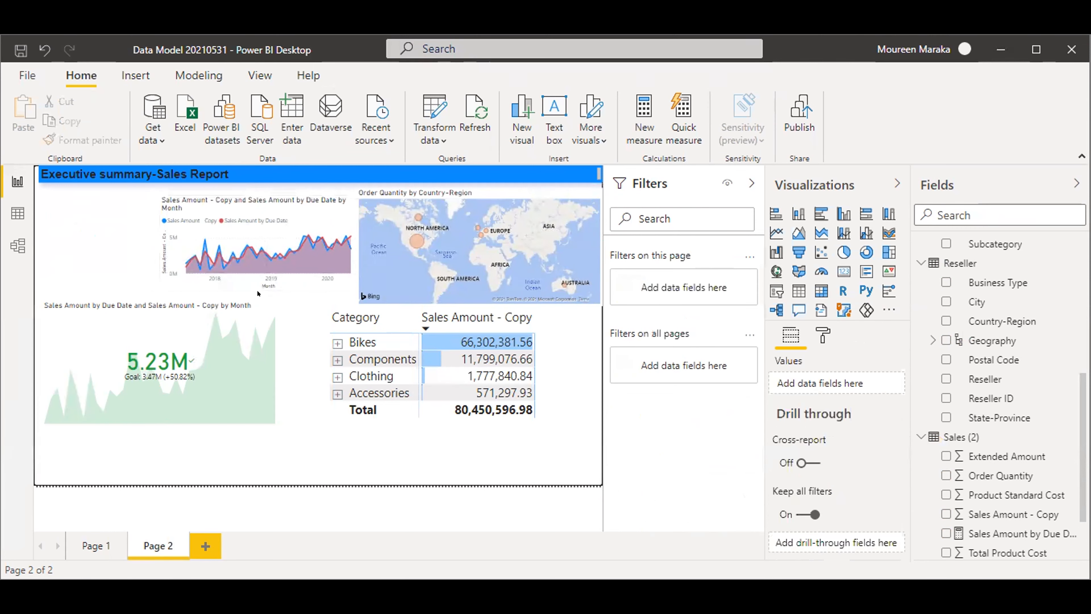
left_click(247, 282)
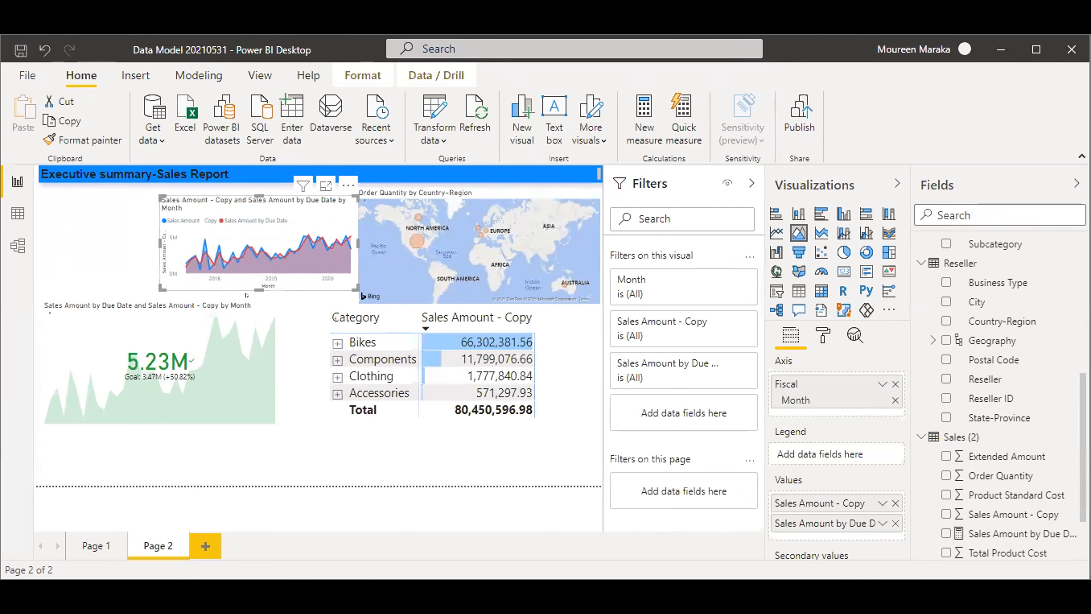
left_click_drag(249, 283, 257, 295)
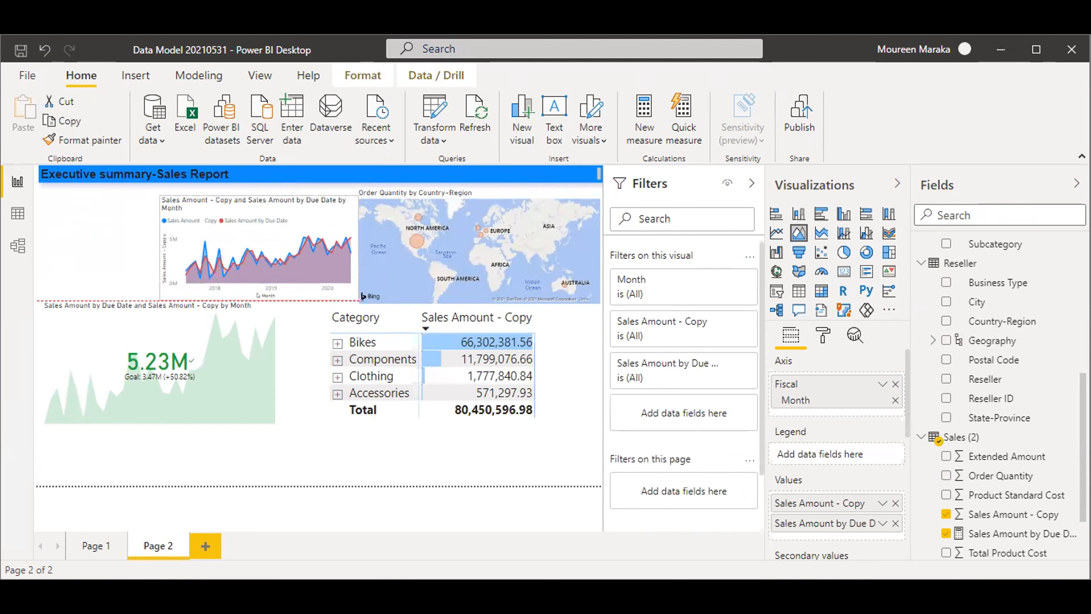
left_click(284, 476)
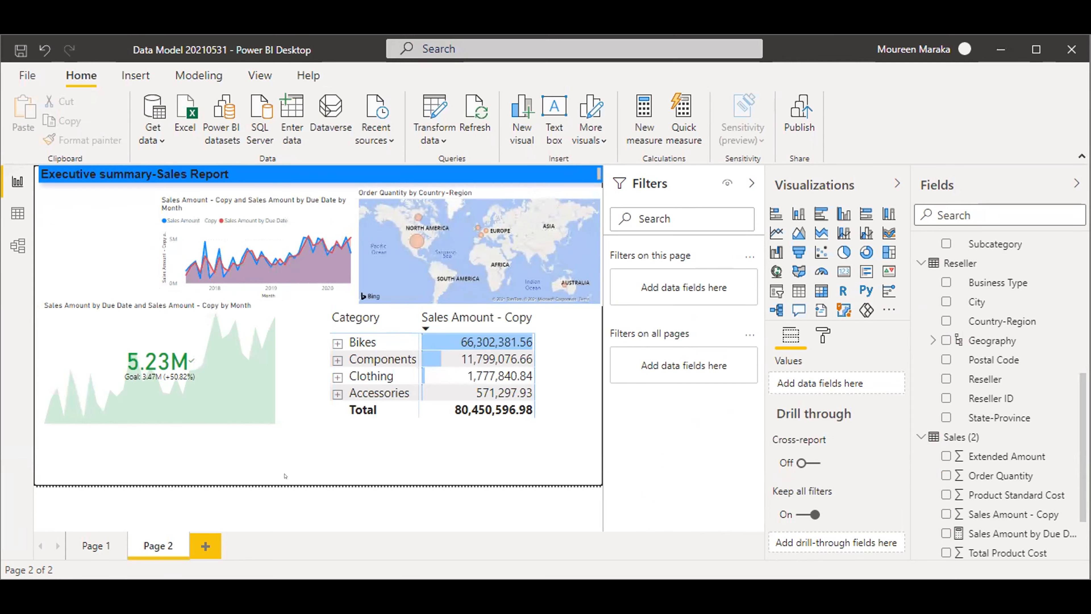
Move the Order Quantity map down so that its top edge aligns with the area chart's
left_click(402, 424)
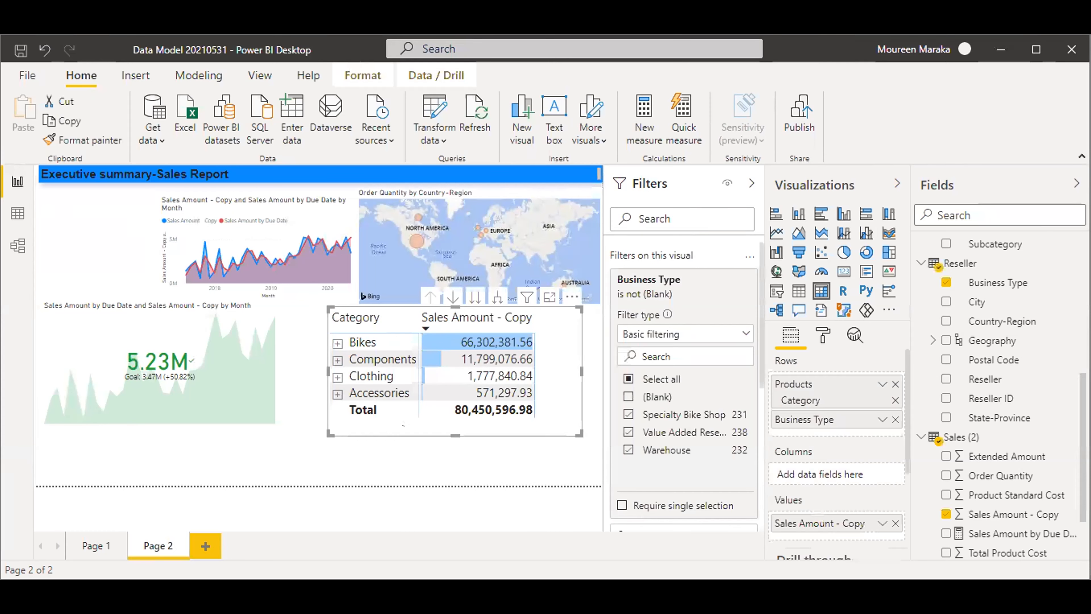
left_click(404, 301)
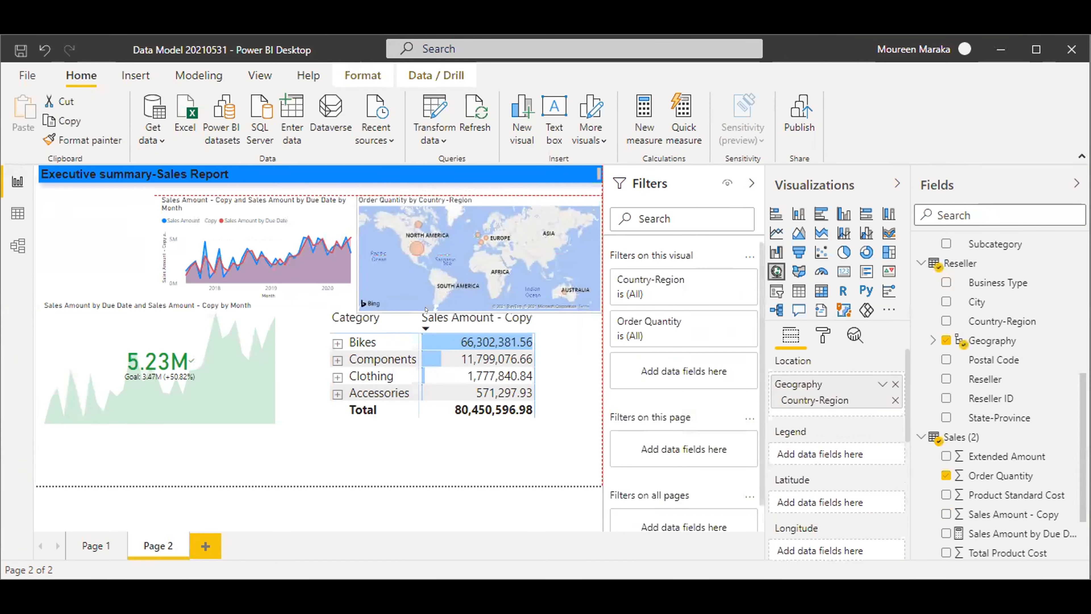
left_click(349, 451)
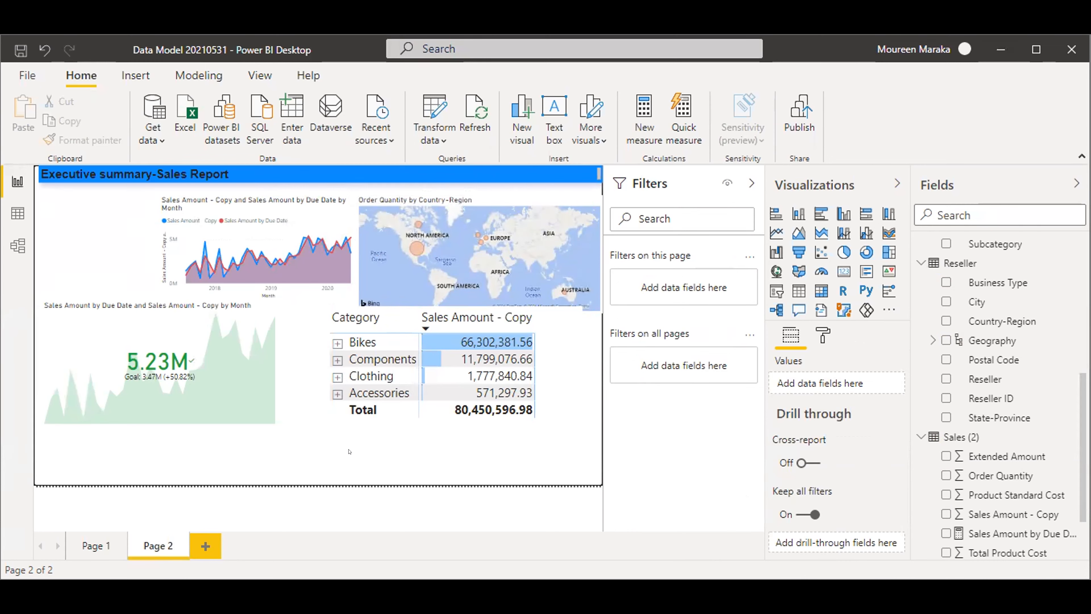
Create a slicer from the Date table's Fiscal hierarchy in the empty space beside the monthly sales area chart
left_click(170, 39)
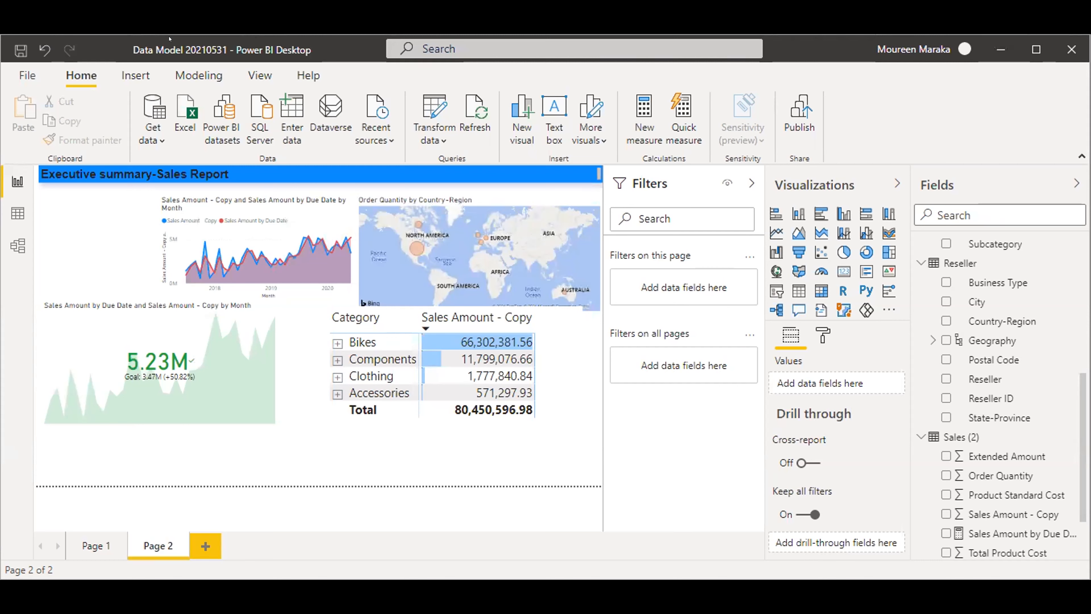
left_click(64, 229)
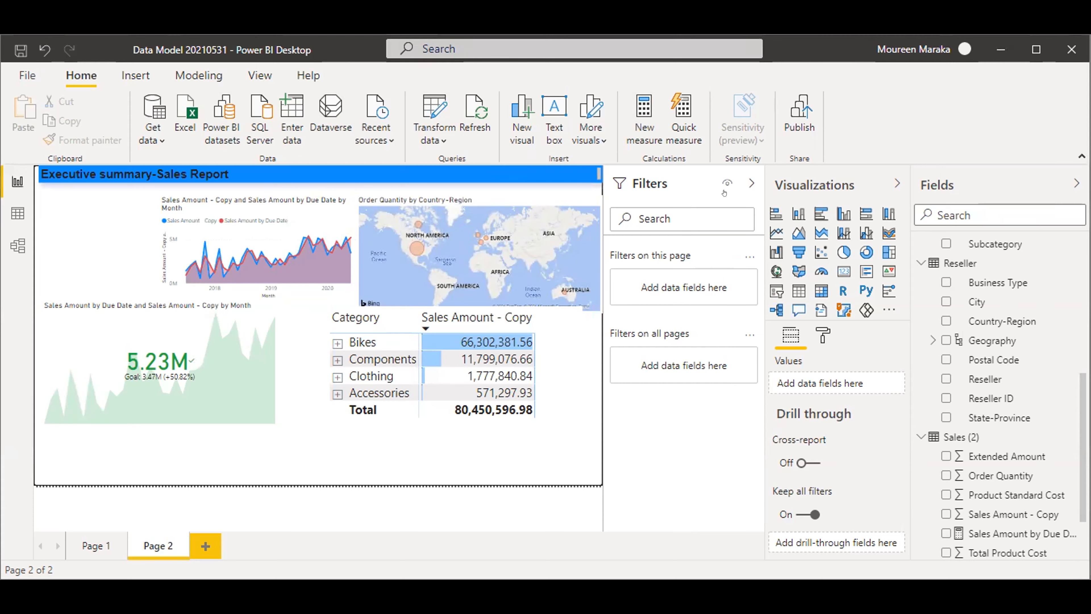
left_click(920, 262)
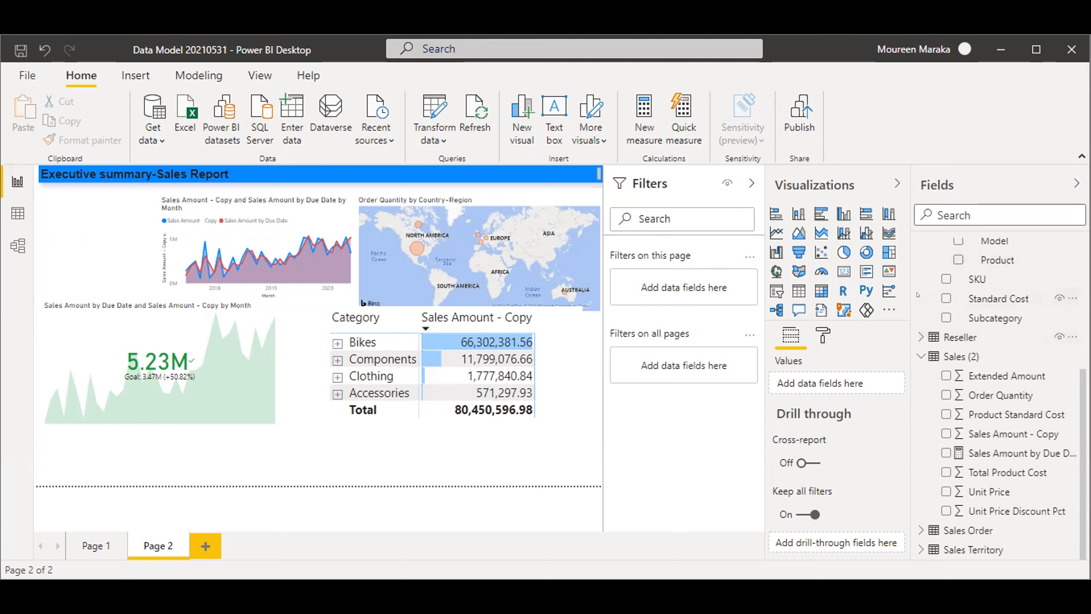
scroll(917, 294, "up", 4)
left_click(933, 342)
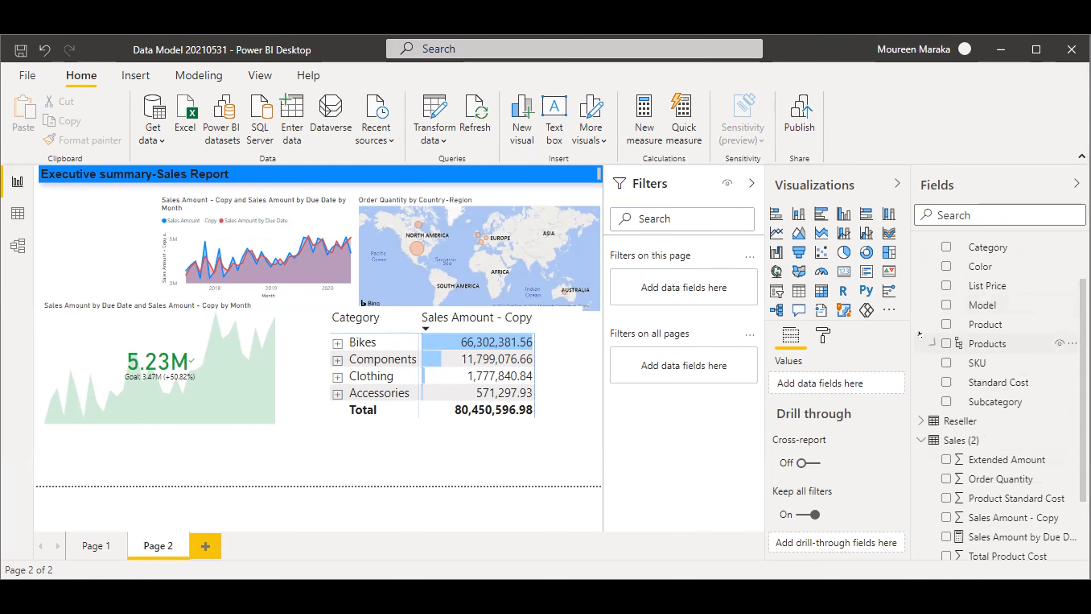
scroll(927, 295, "up", 2)
left_click(919, 287)
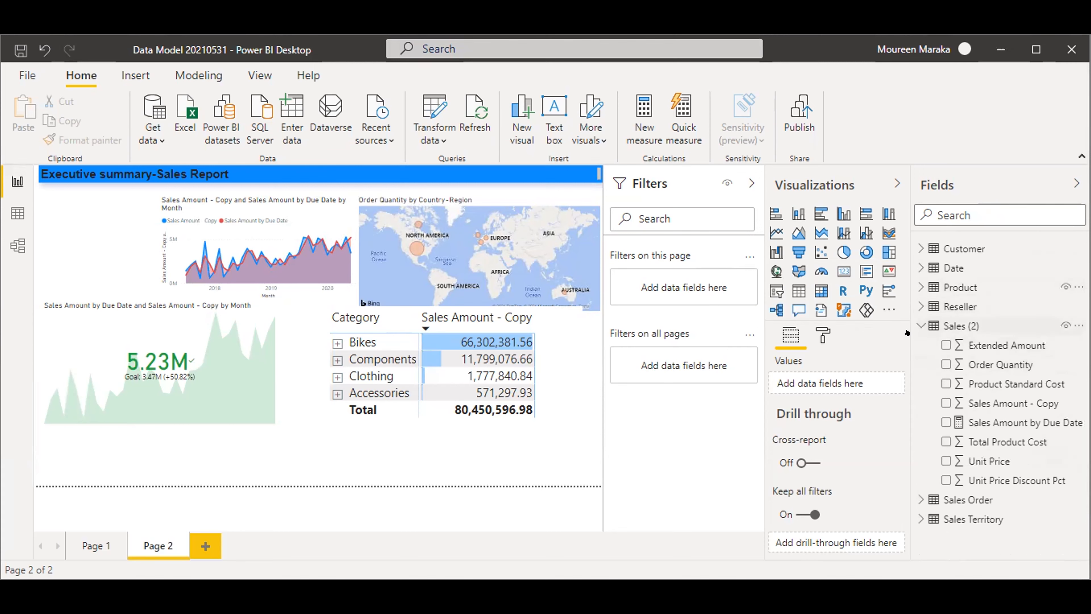
left_click(920, 326)
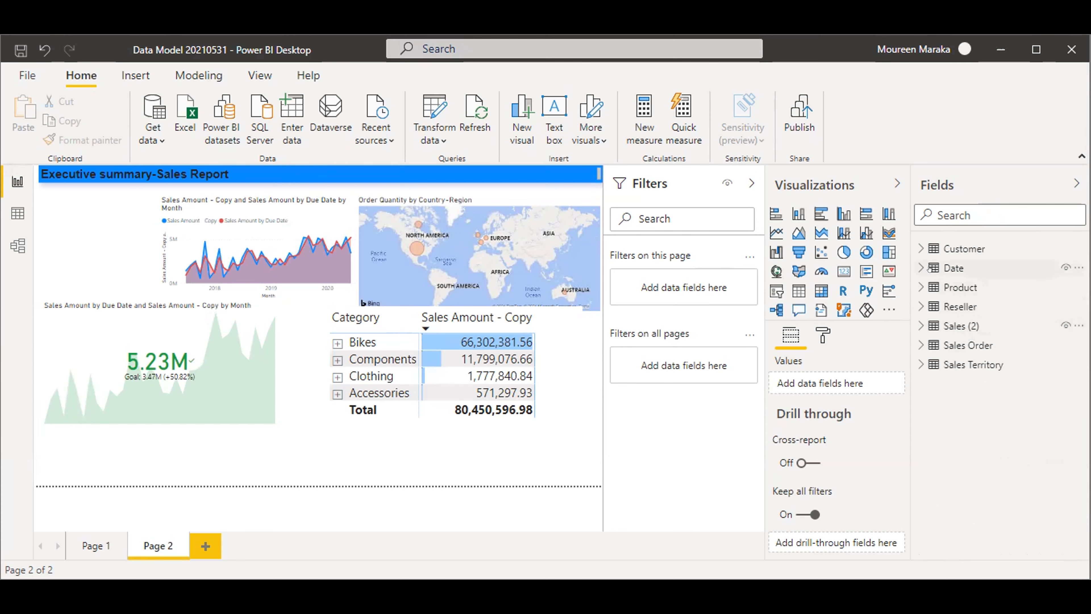
left_click(919, 267)
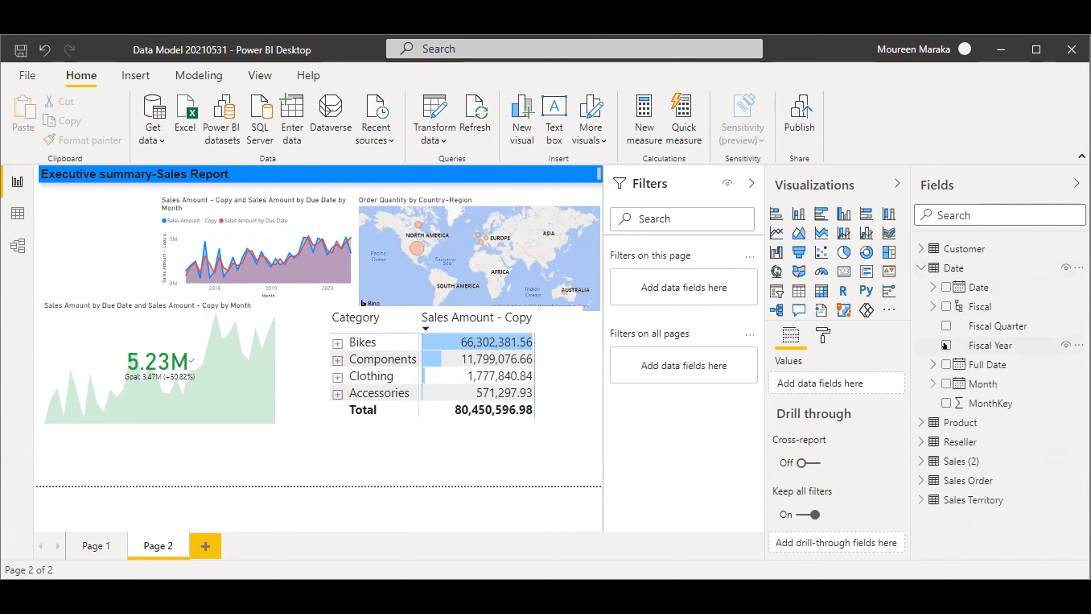
left_click(944, 307)
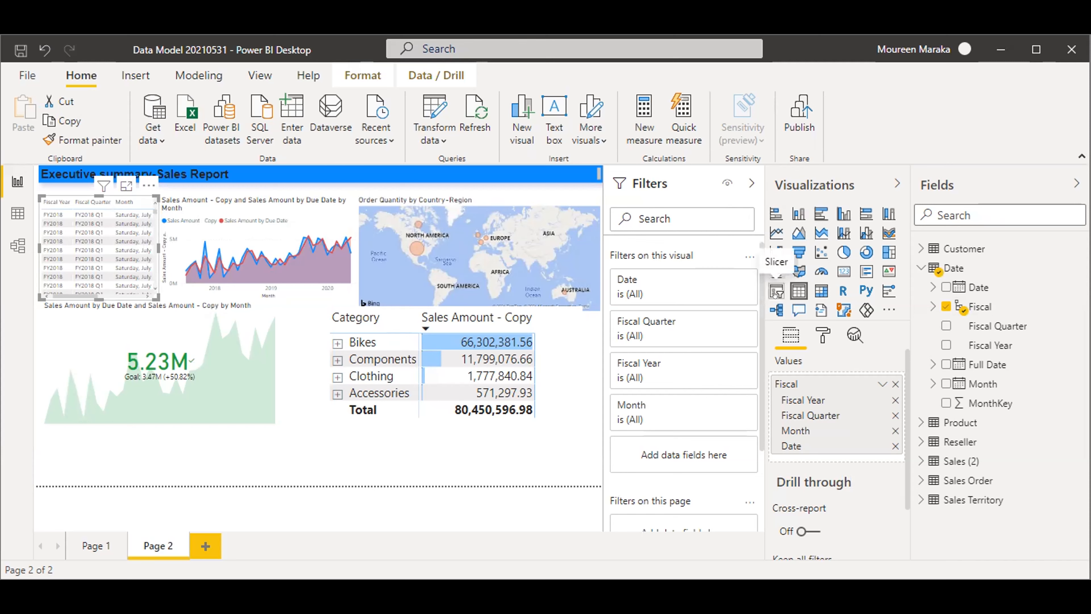
left_click(776, 292)
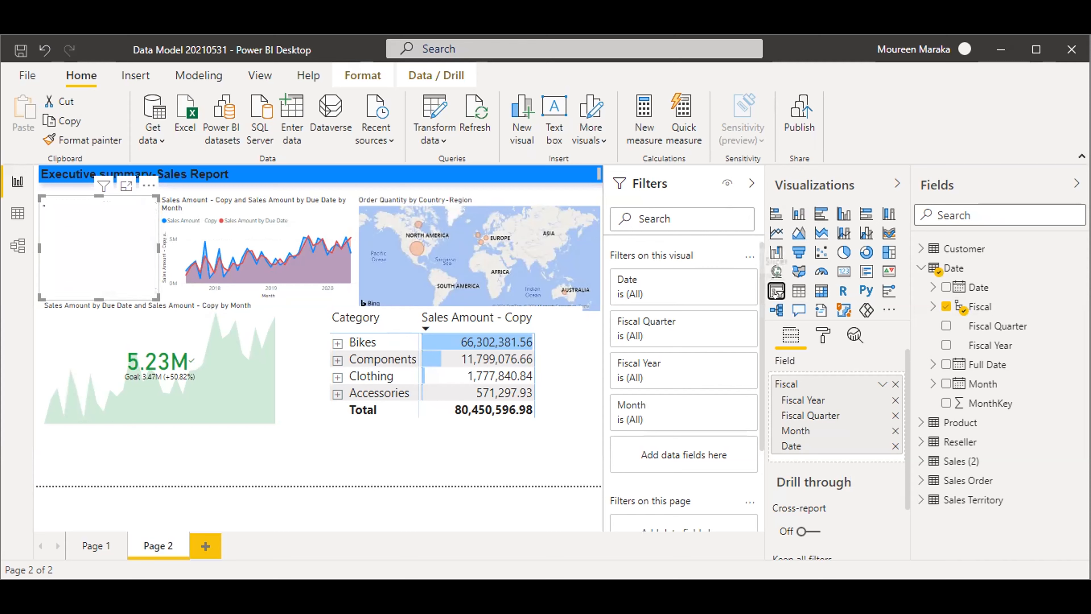
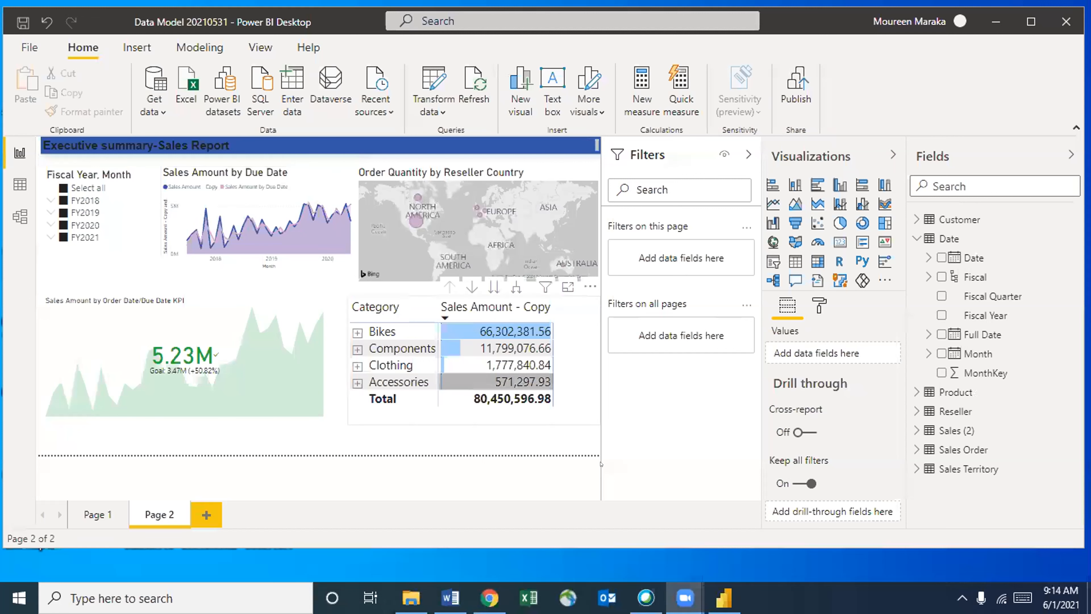
Switch to the Power BI service in Chrome and open the Data Model 20210531 report from My workspace
mouse_move(723, 598)
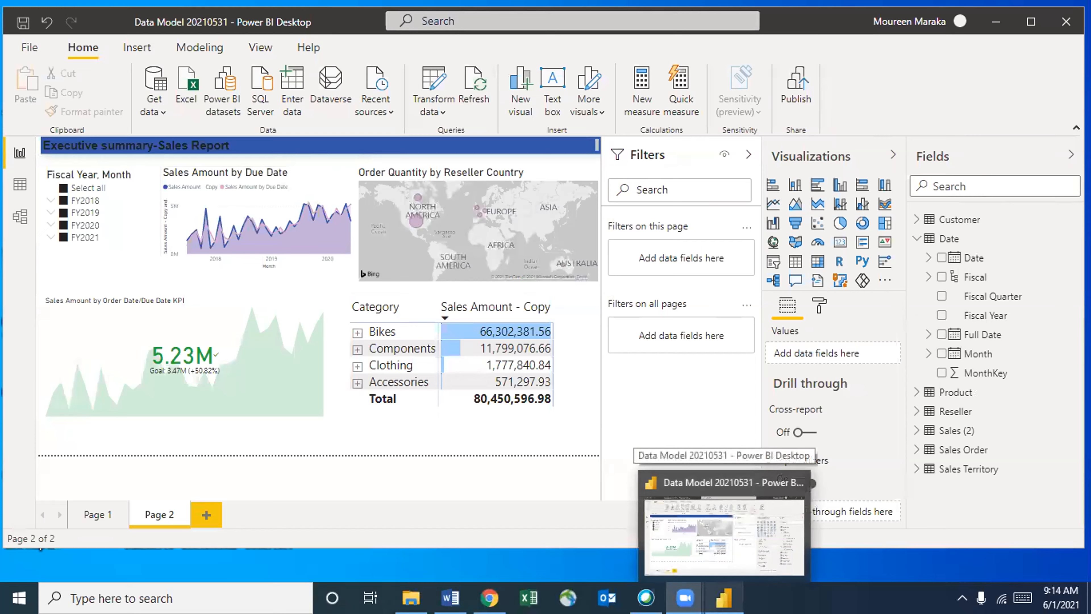
mouse_move(488, 597)
left_click(499, 567)
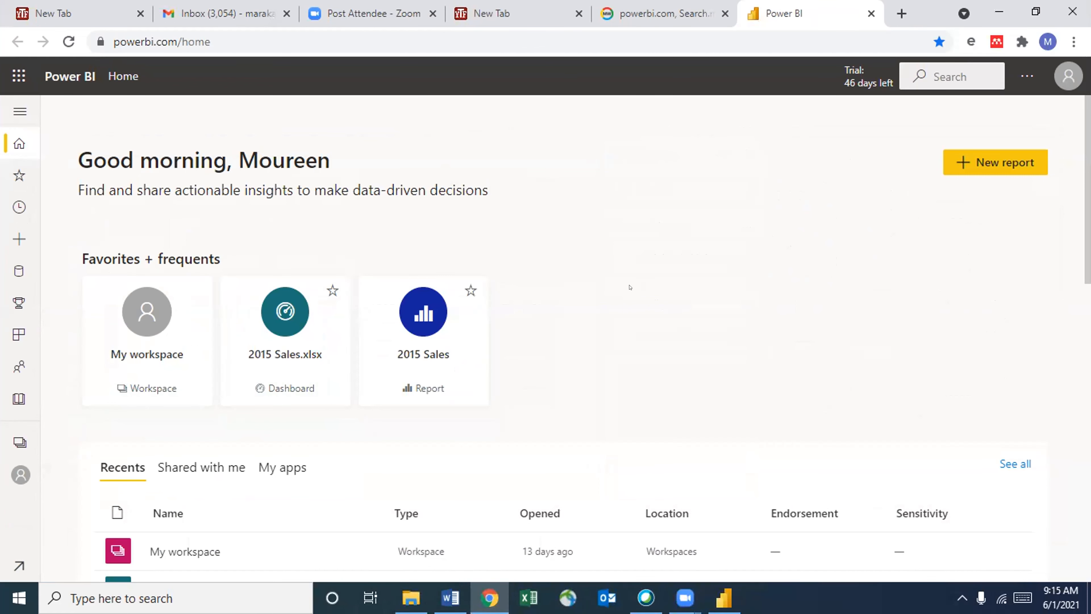
scroll(630, 287, "down", 2)
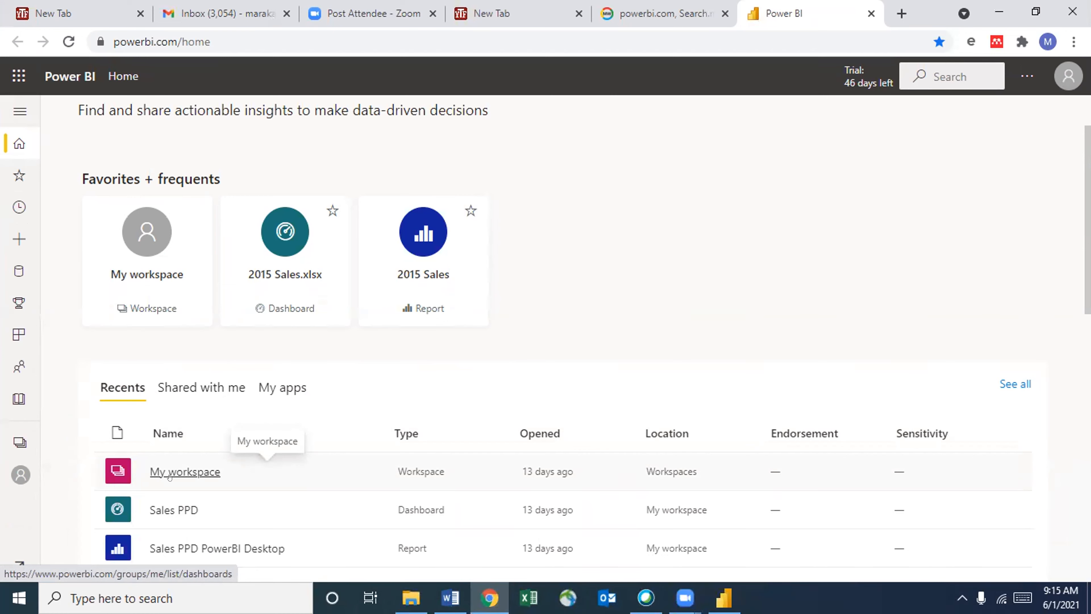
left_click(169, 472)
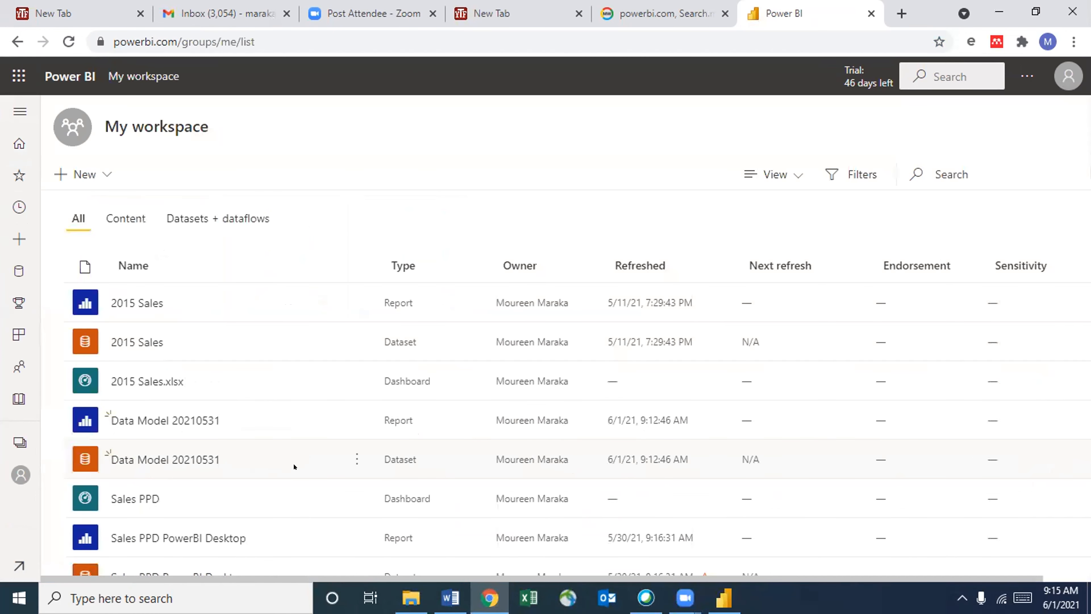
scroll(294, 466, "down", 1)
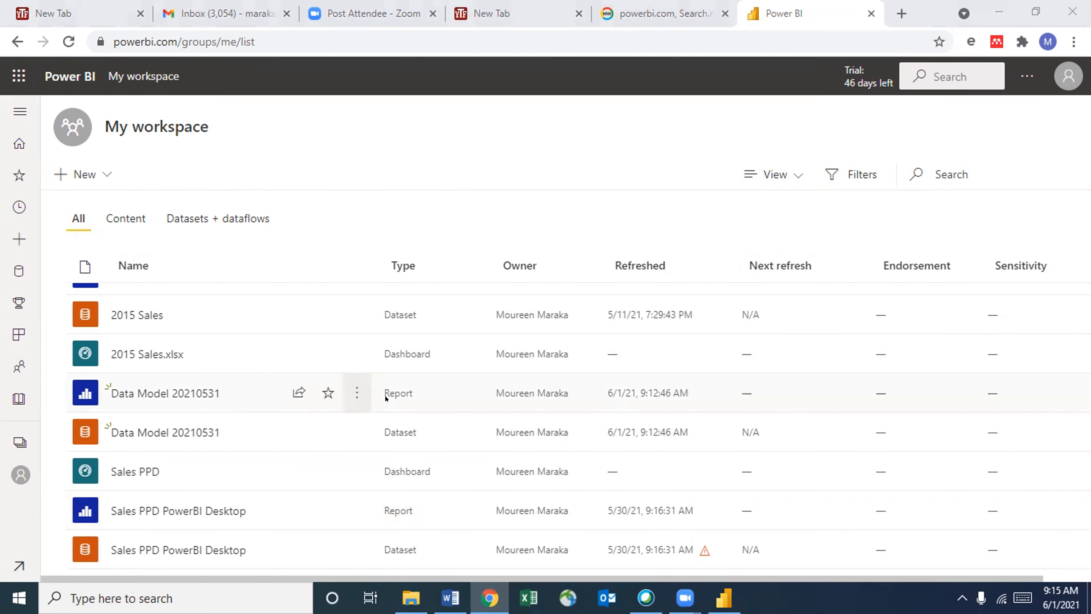
left_click(156, 389)
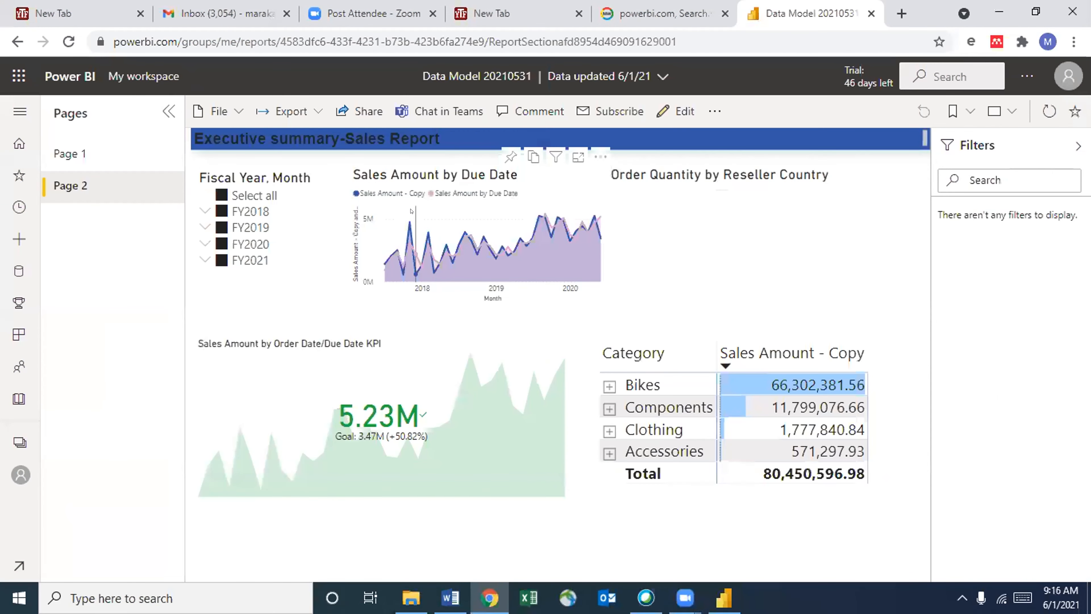
Start pinning the report's Page 2 to a dashboard and choose a new dashboard as the destination
mouse_move(411, 210)
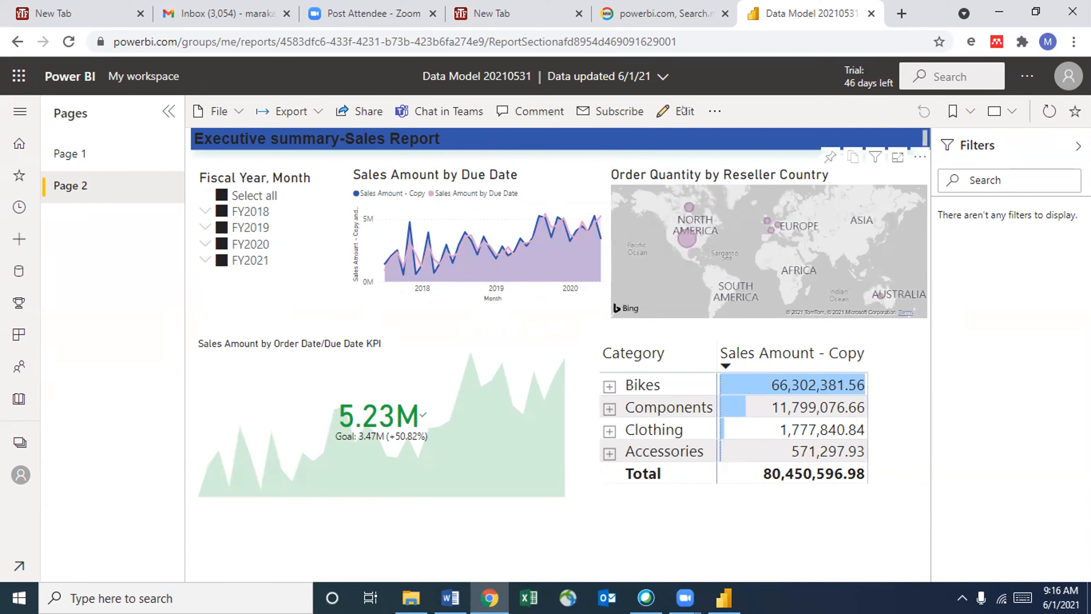
left_click(713, 111)
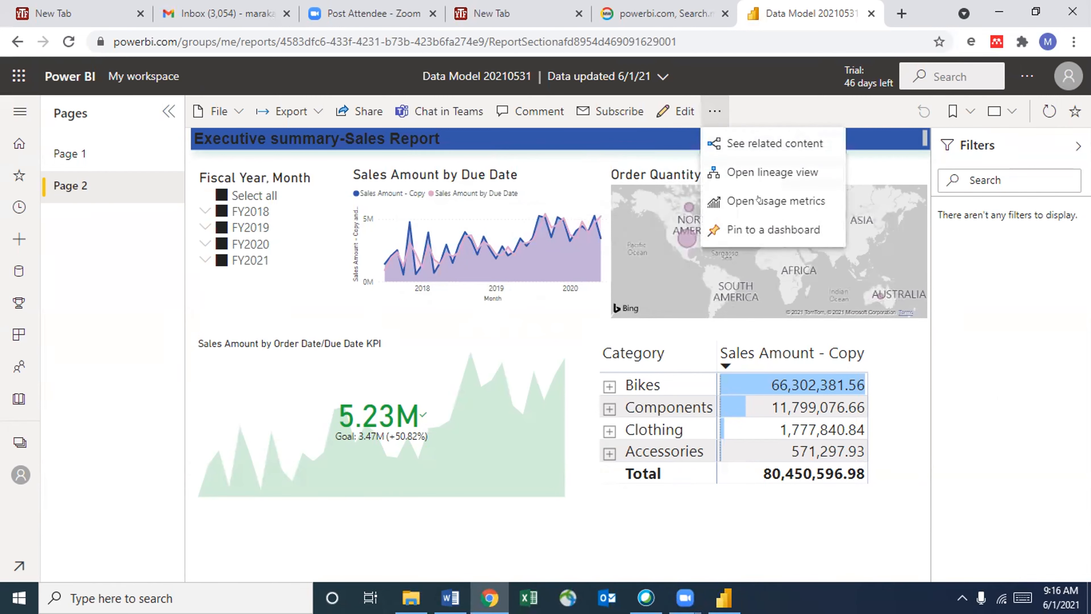
left_click(756, 223)
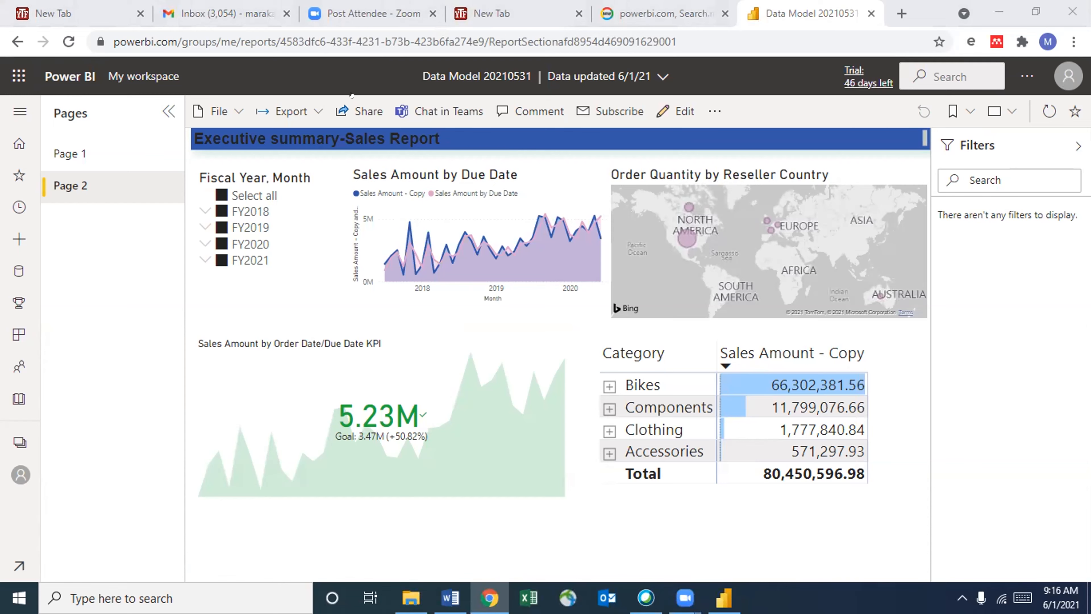
left_click(713, 111)
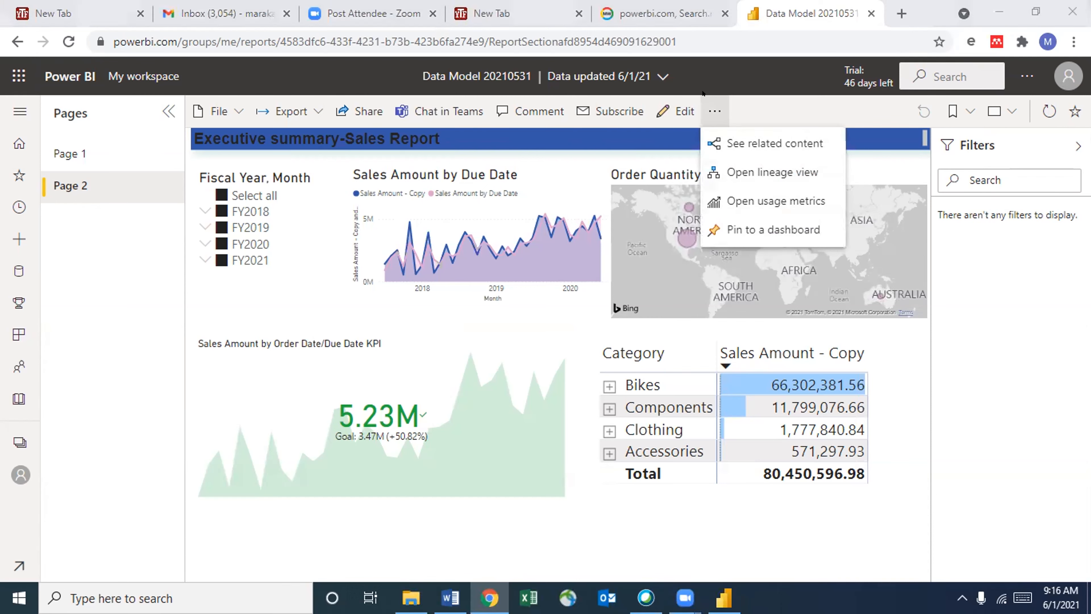
left_click(747, 232)
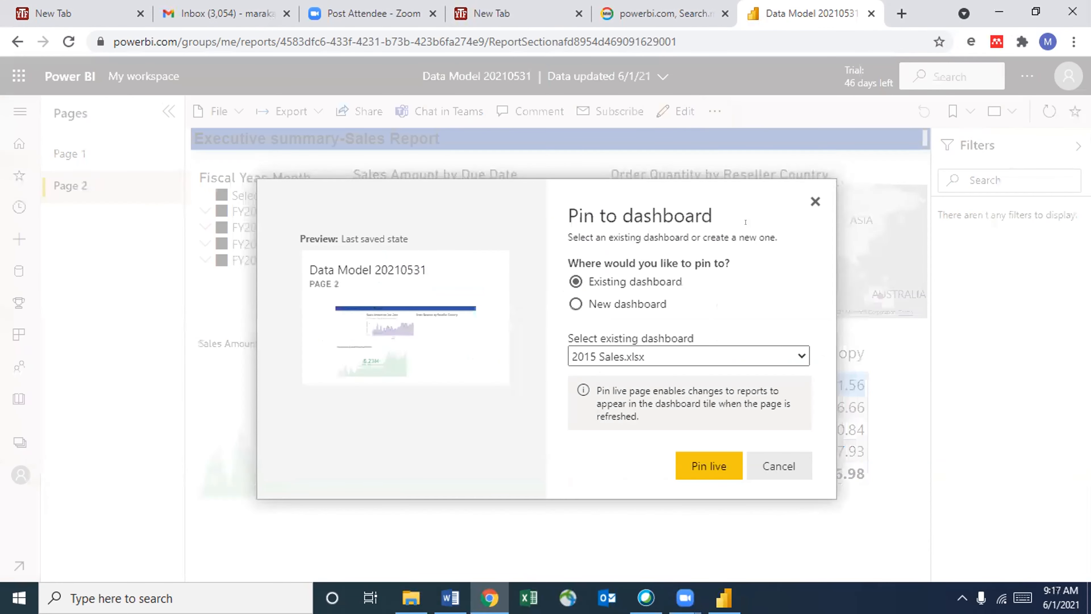
left_click(576, 301)
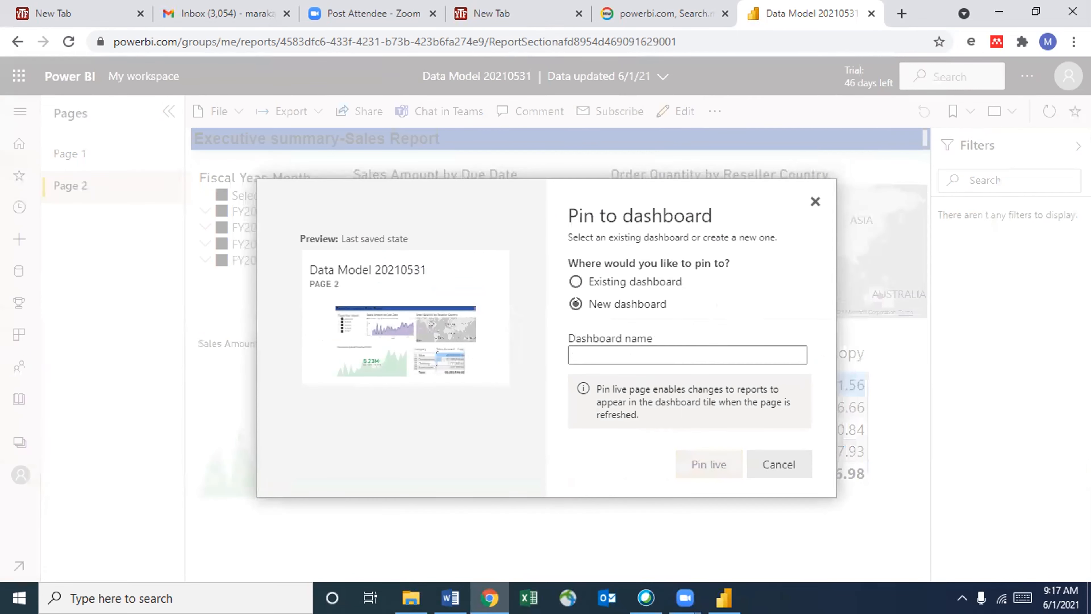
Name the new dashboard Data Model Dashboard and pin the report page live to it
left_click(579, 348)
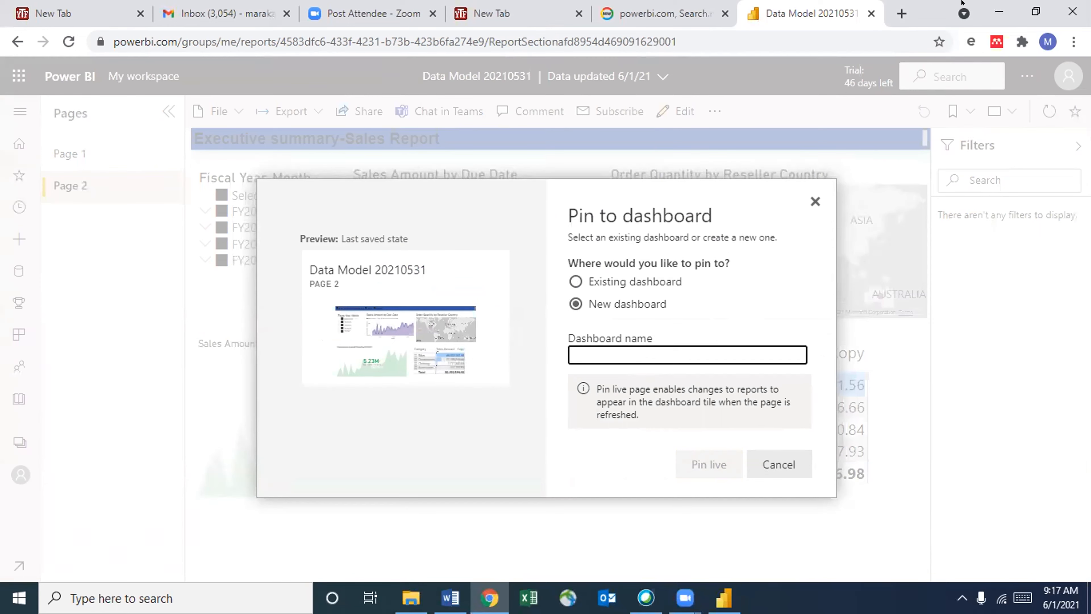
left_click(883, 3)
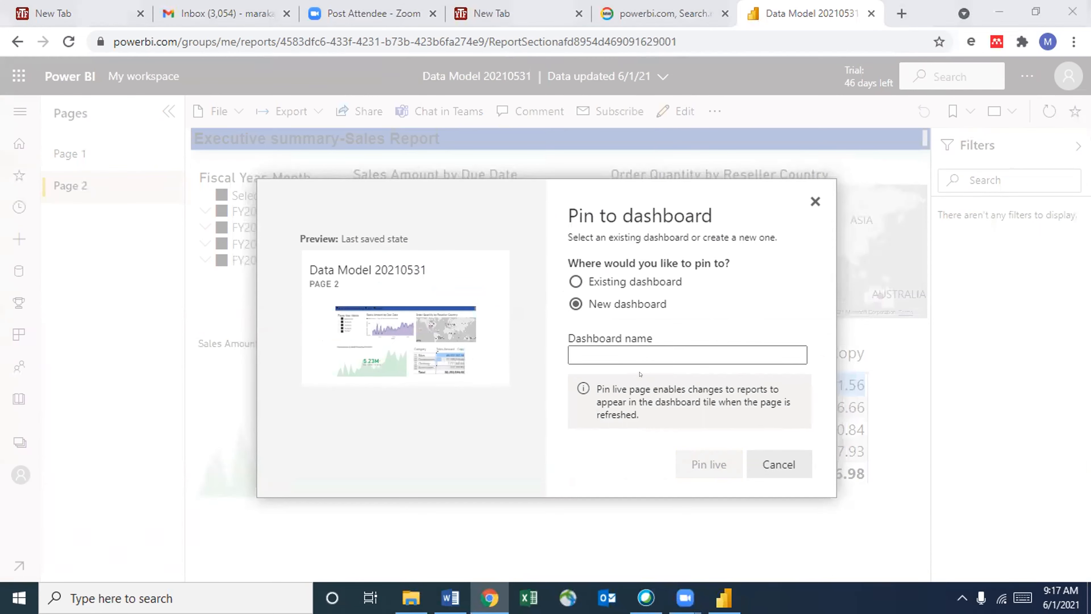
left_click(631, 364)
type("Data")
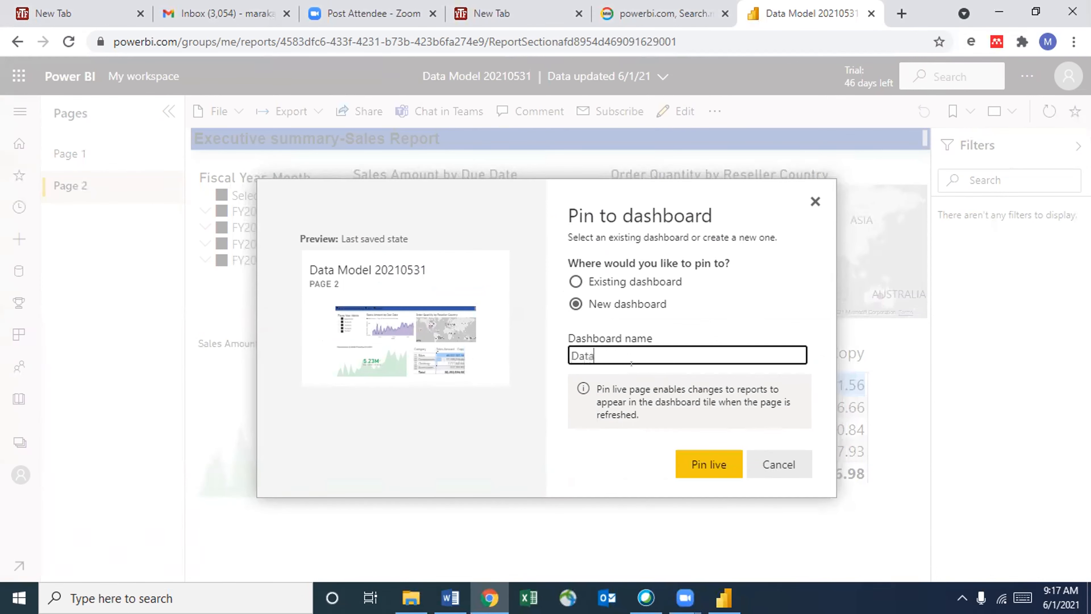
type(" Model Dashbor")
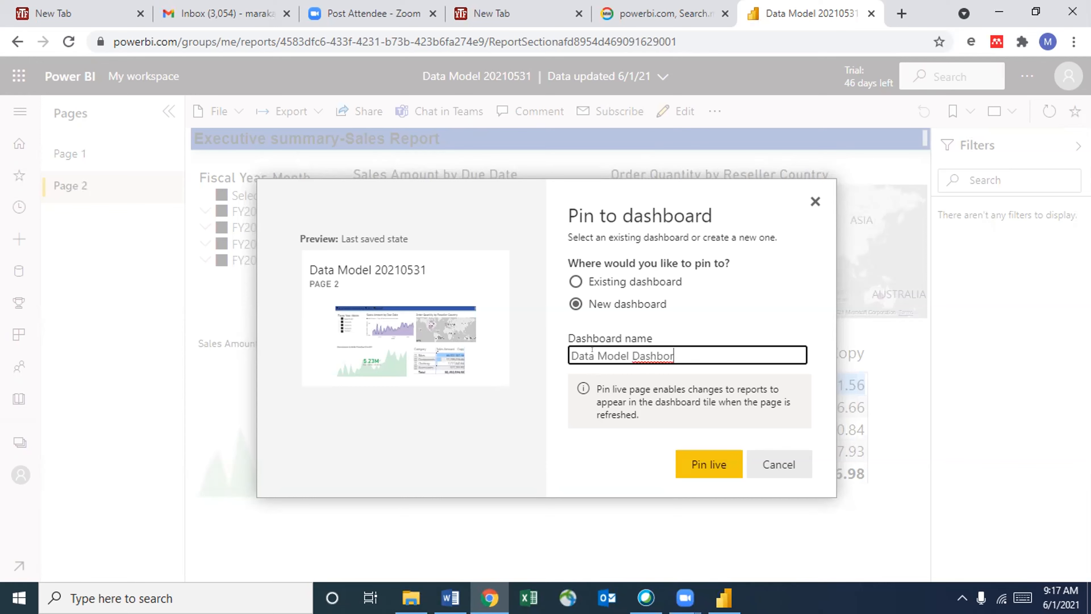
key("BackSpace")
type("ard")
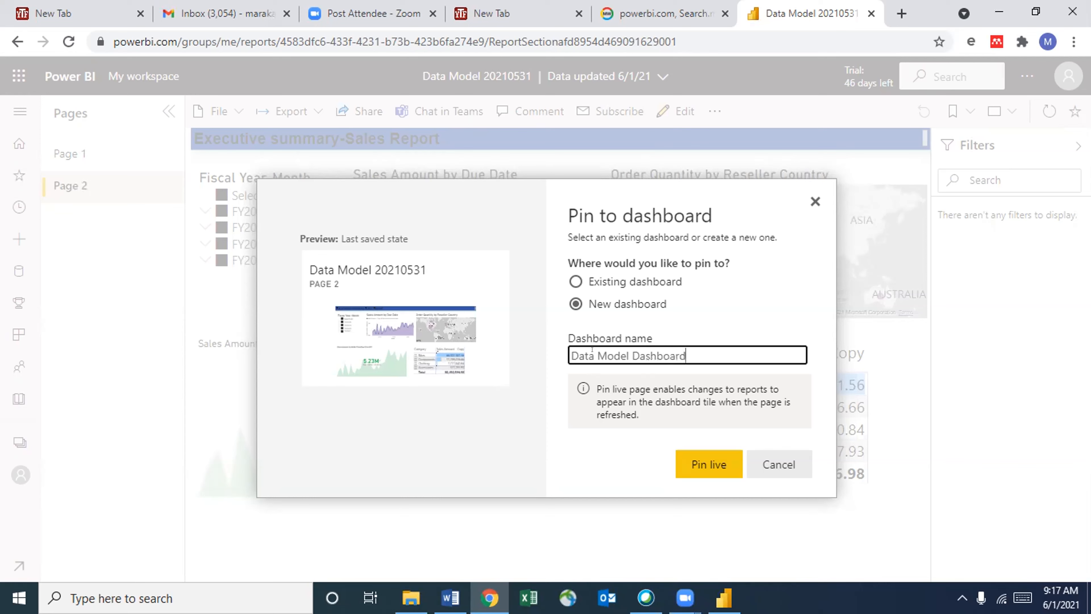
left_click(703, 464)
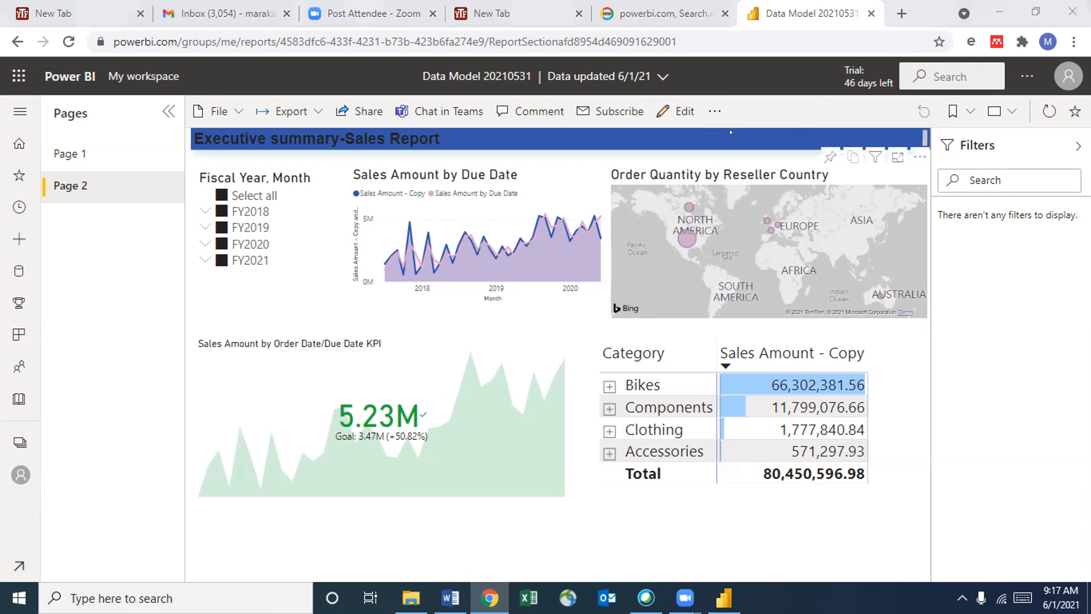
left_click(715, 113)
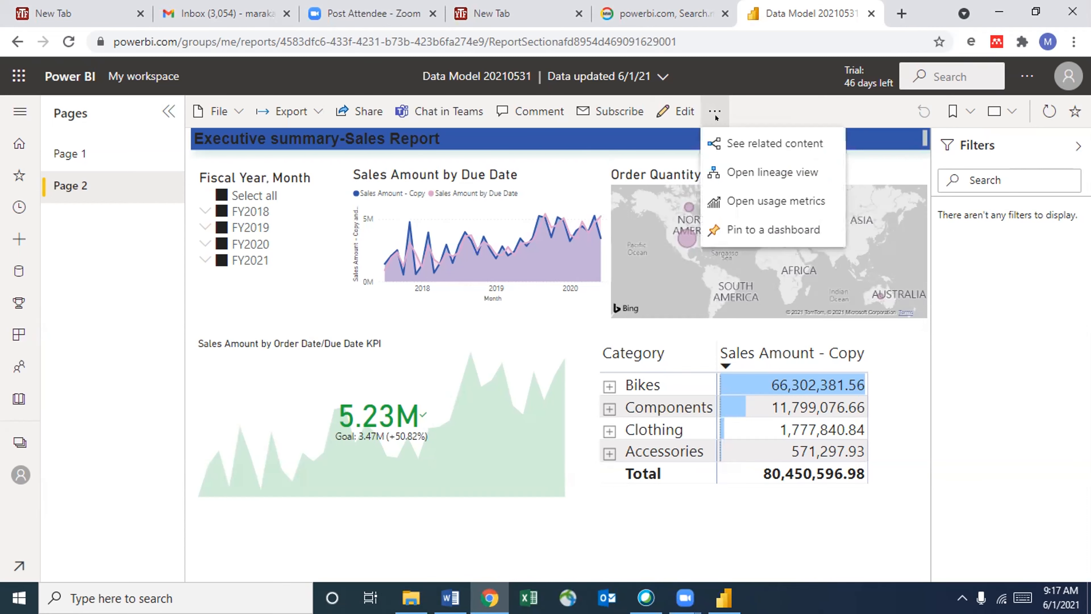
left_click(118, 437)
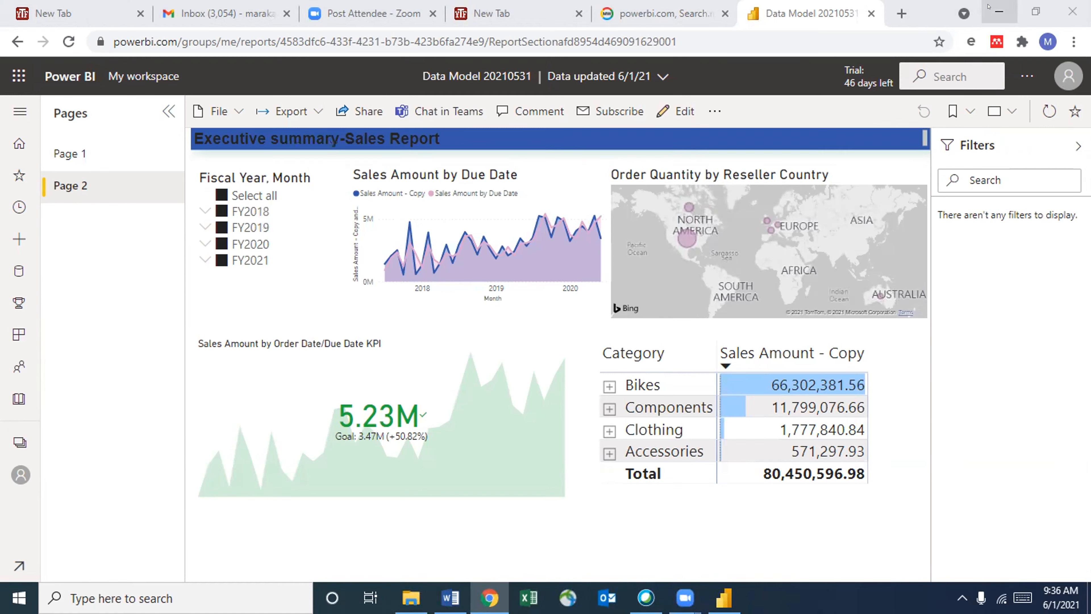
Switch back to Power BI Desktop, create a new blank report and dismiss its start screen
left_click(998, 6)
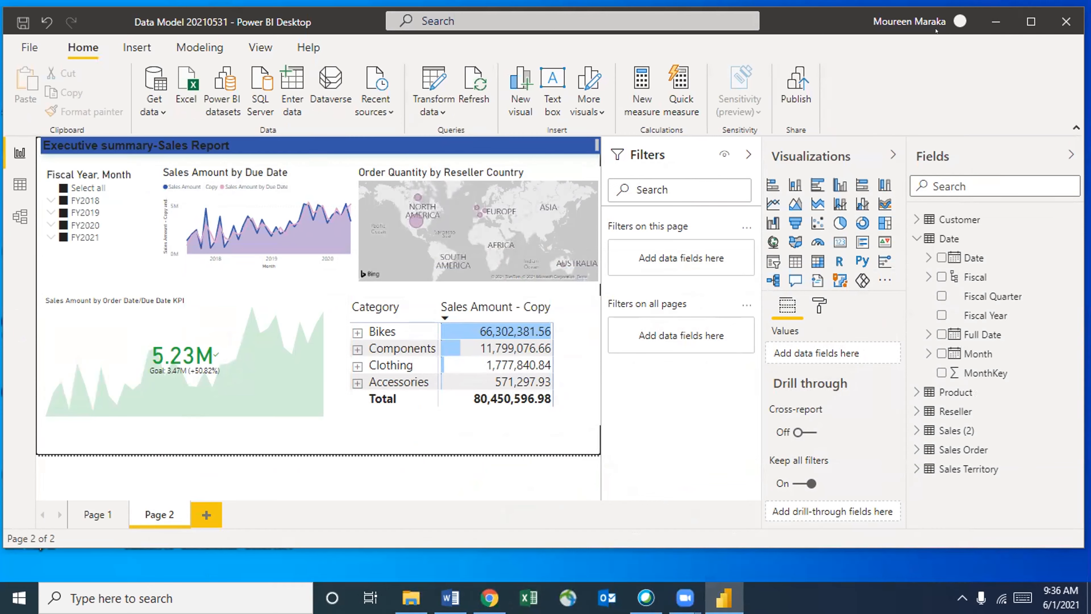
left_click(31, 48)
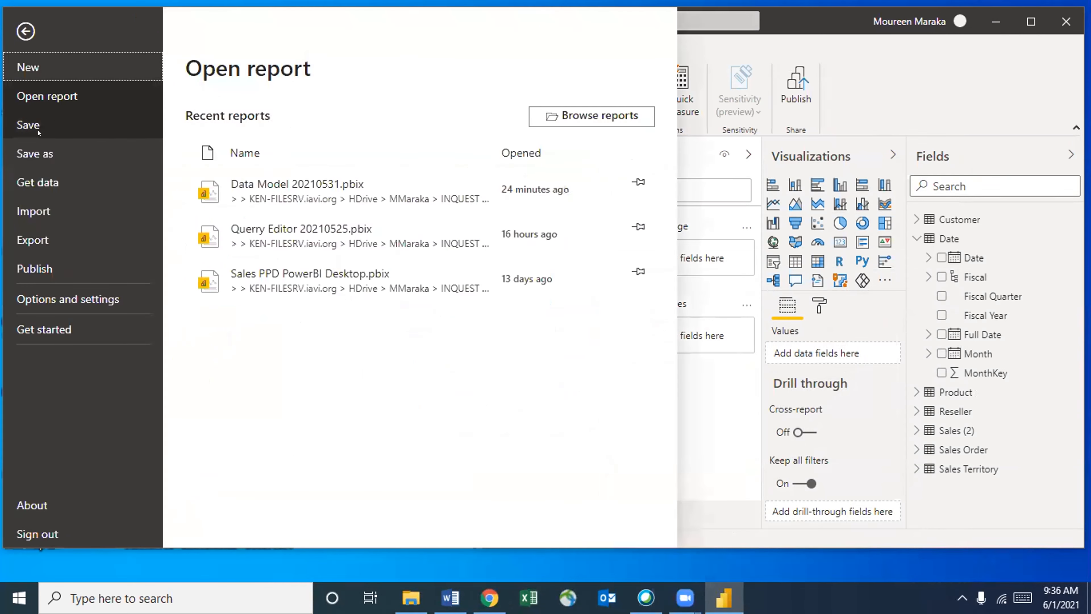
left_click(29, 68)
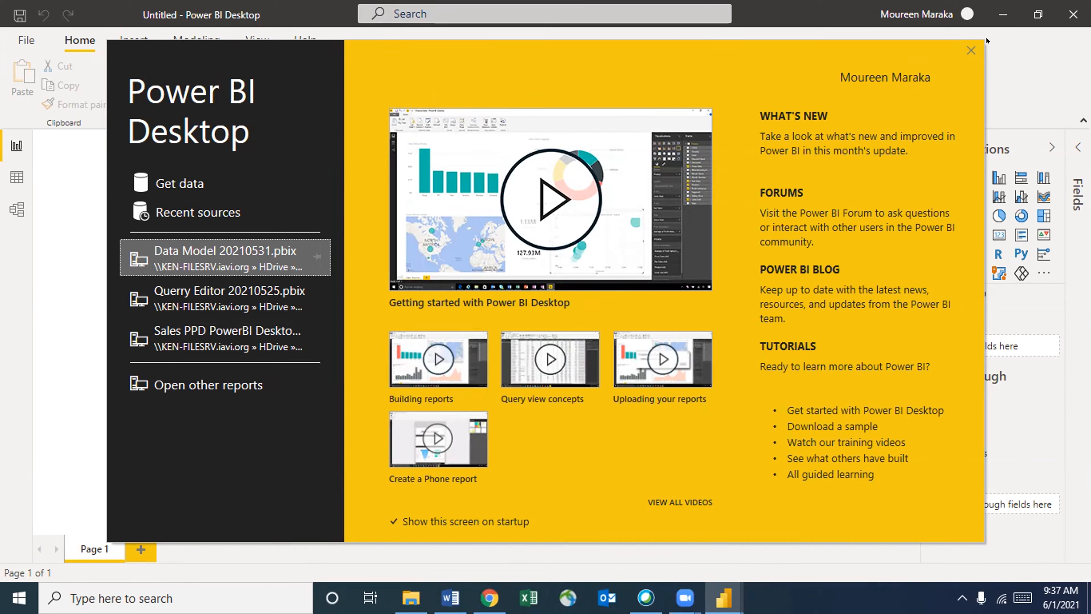
left_click(972, 47)
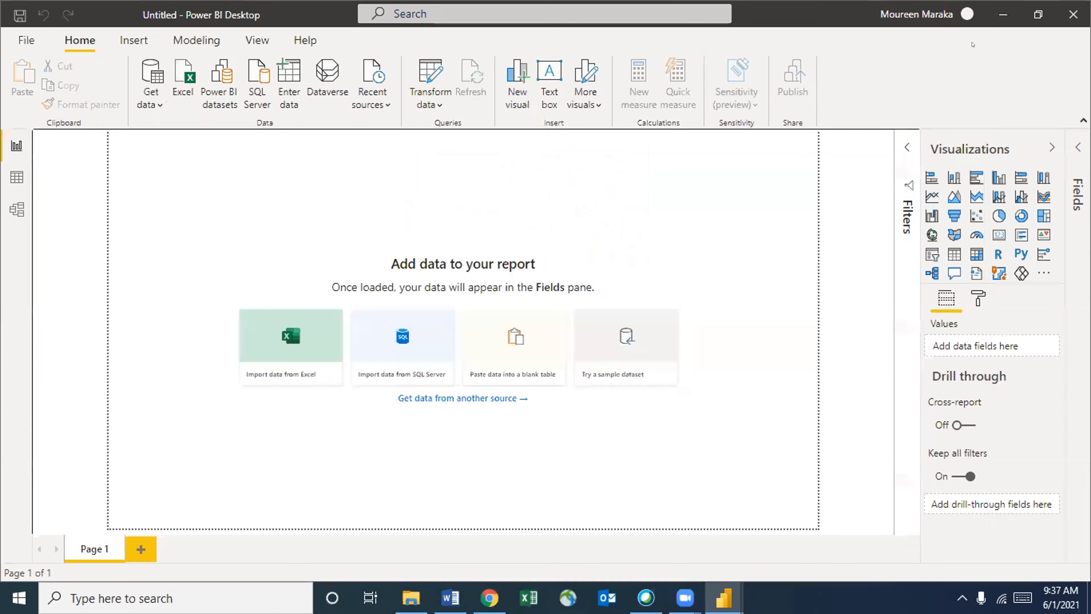
Save the new blank report as DAX 20210601 in the POWERBI folder
left_click(26, 40)
key("Escape")
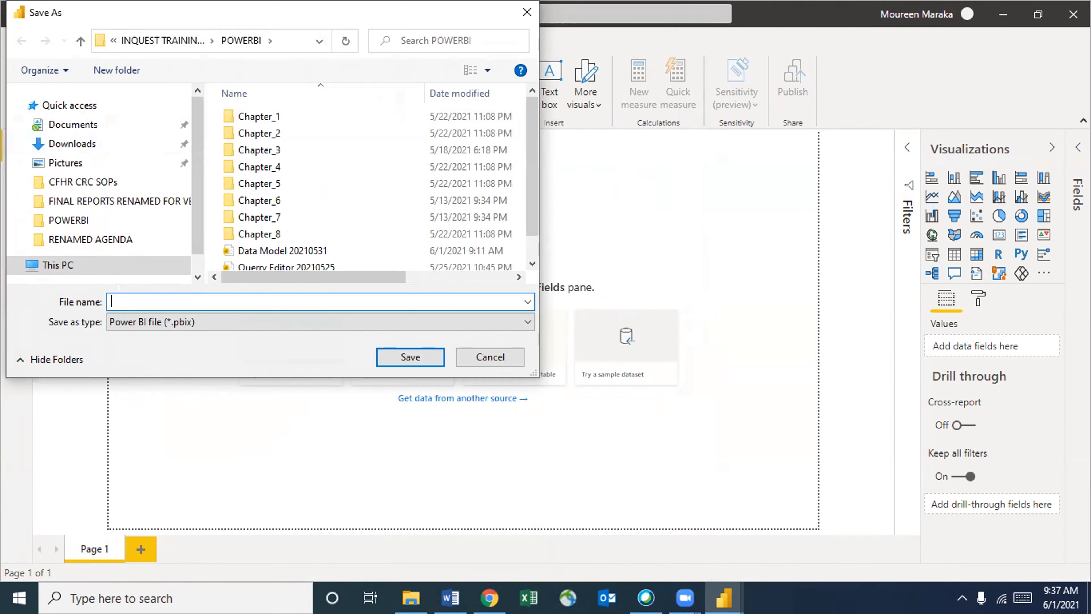
type("DAX 20210601")
key("Return")
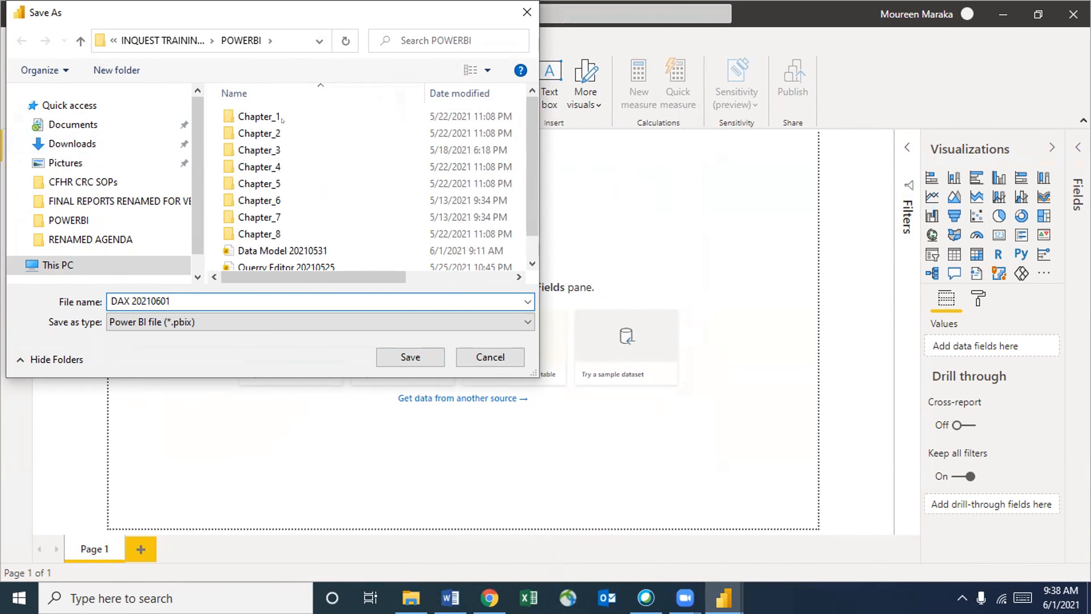
left_click(409, 360)
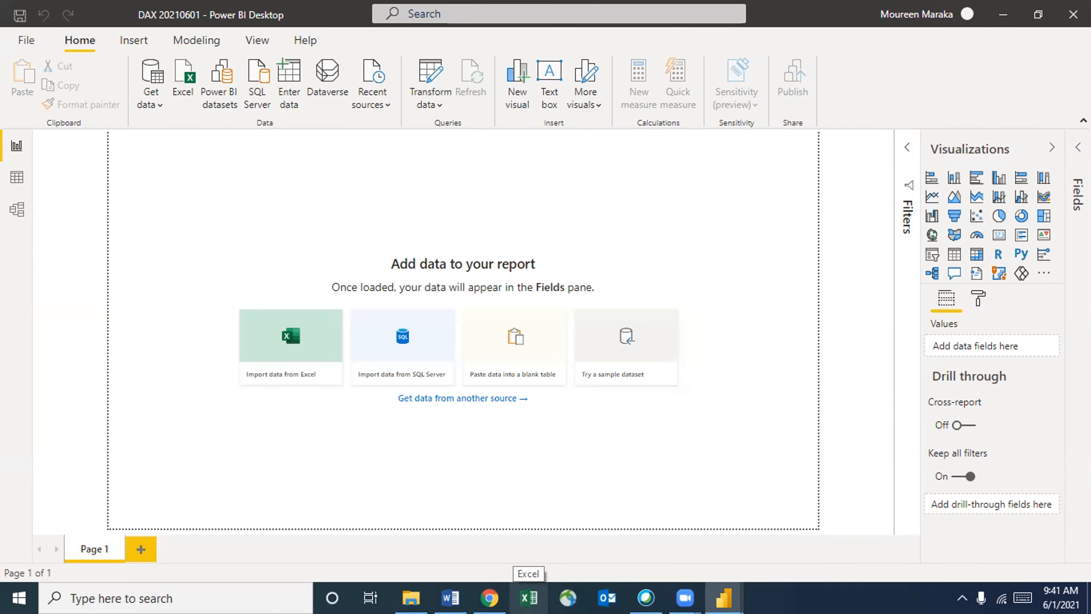
mouse_move(489, 598)
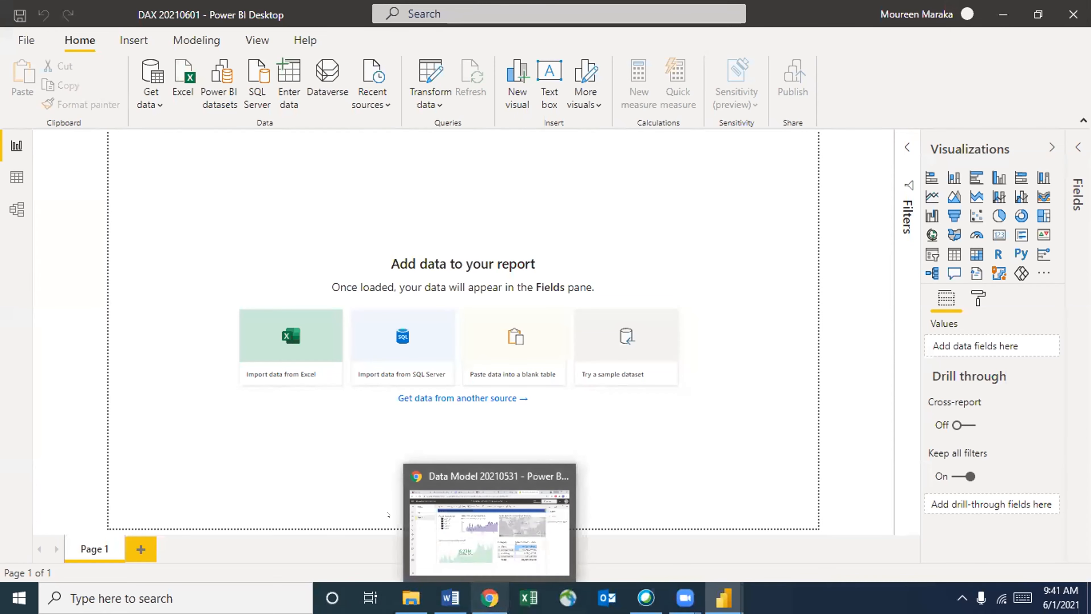
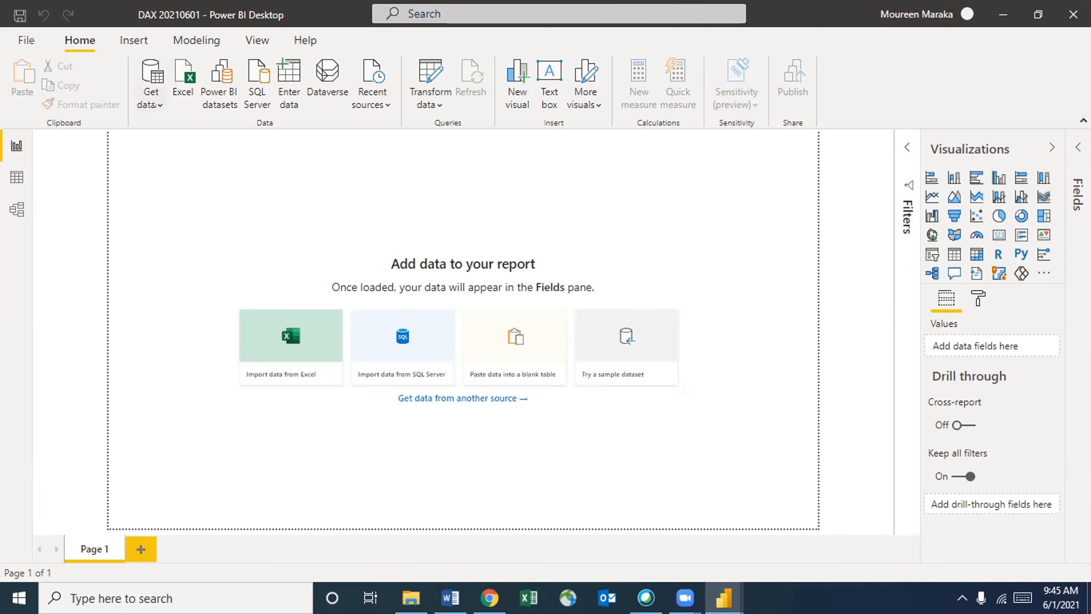
left_click(153, 105)
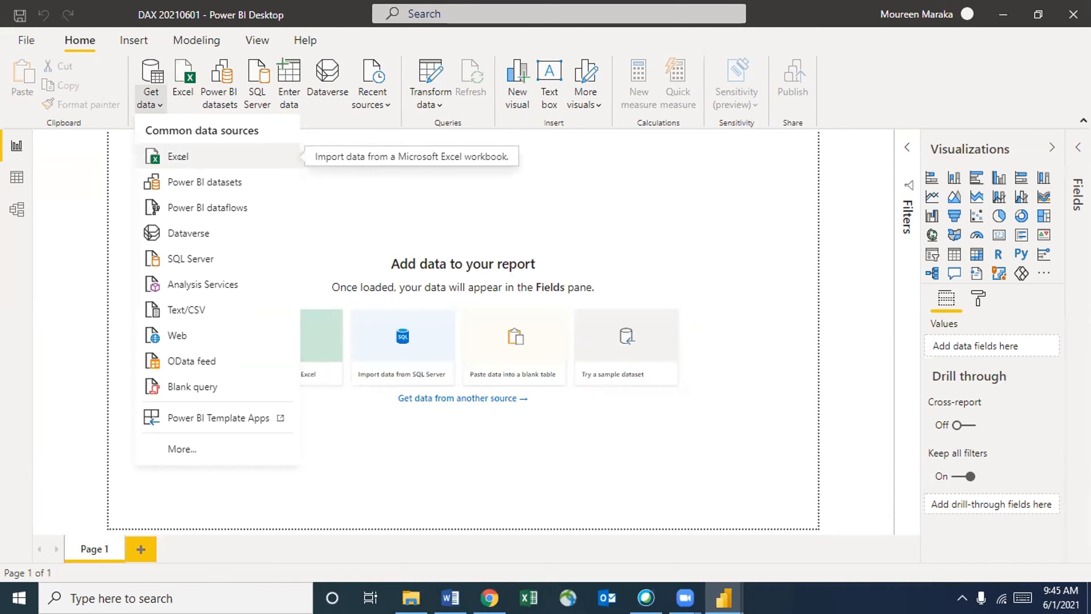
left_click(438, 197)
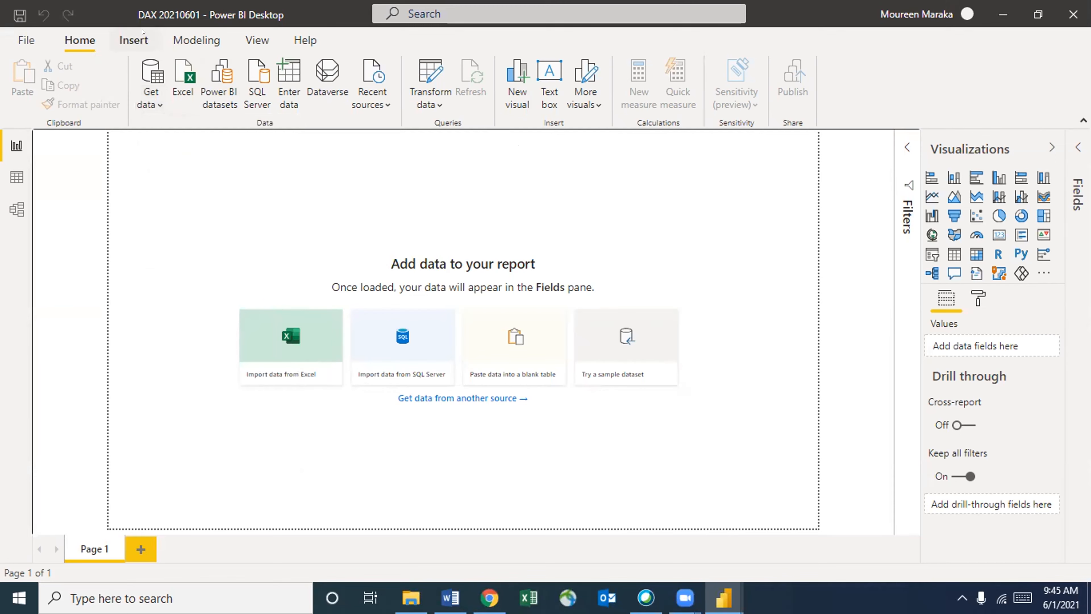
left_click(142, 33)
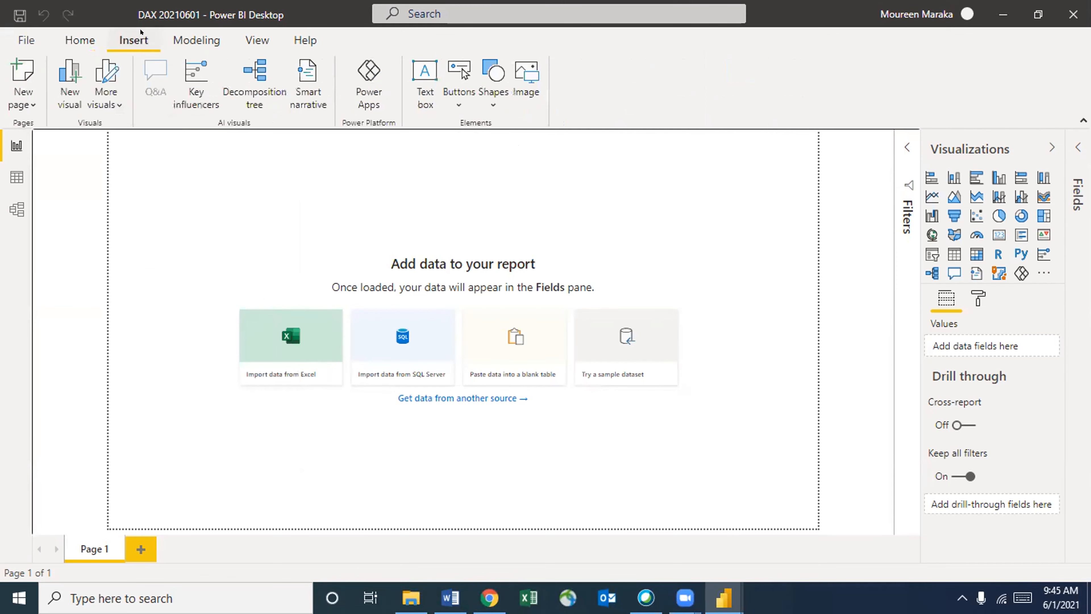
Start a manually entered table and name its first column Cust_ID
left_click(80, 40)
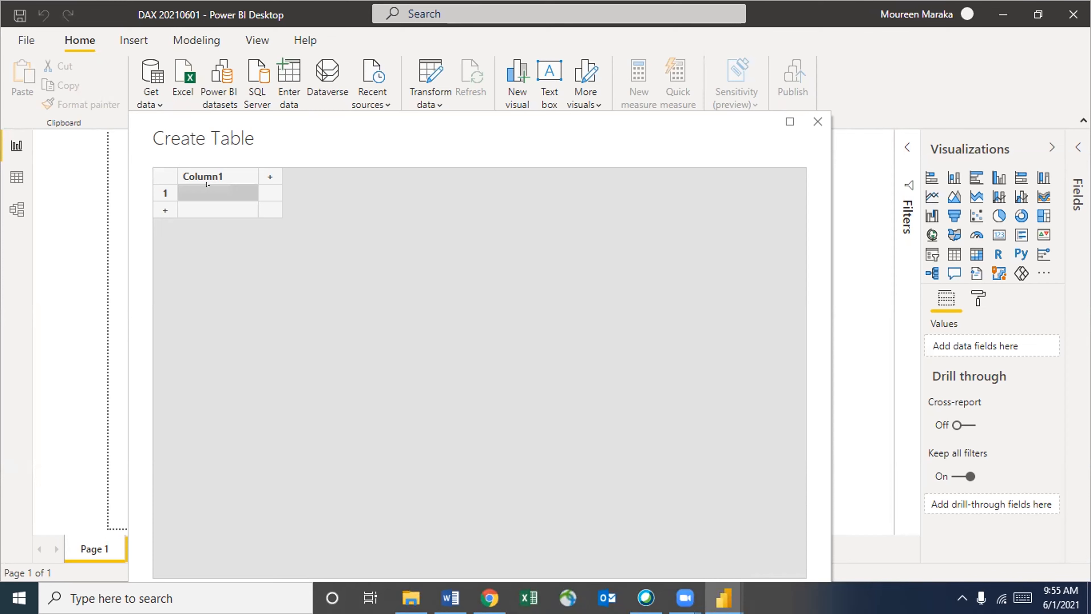
double_click(220, 172)
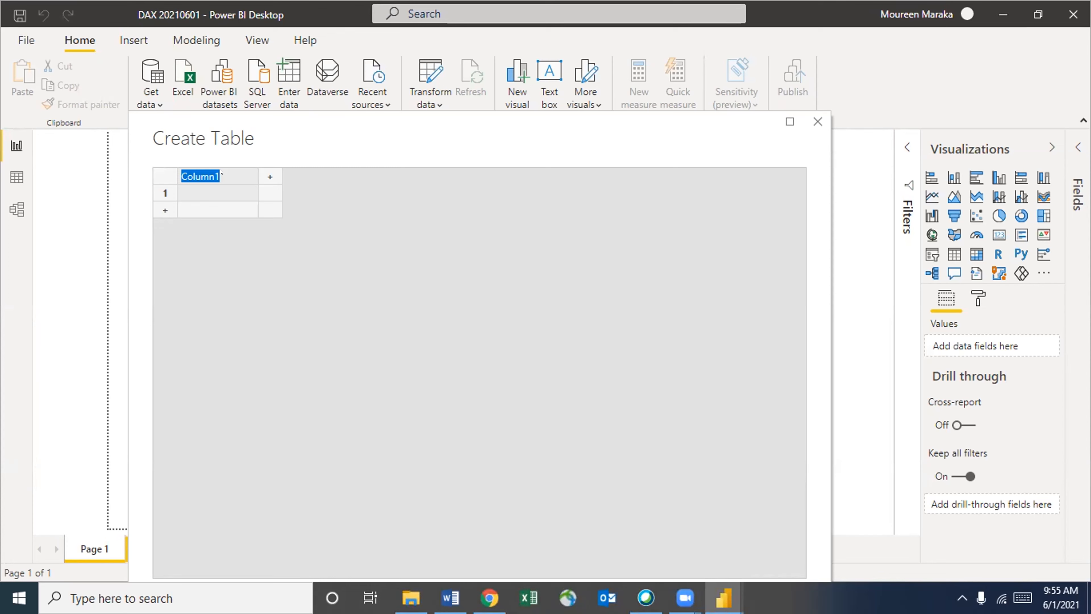
type("Cutomer I")
key("BackSpace")
key("BackSpace")
key("BackSpace")
key("BackSpace")
key("BackSpace")
key("BackSpace")
type("st_ID")
Add a second column named Unit, followed by another blank column
left_click(269, 179)
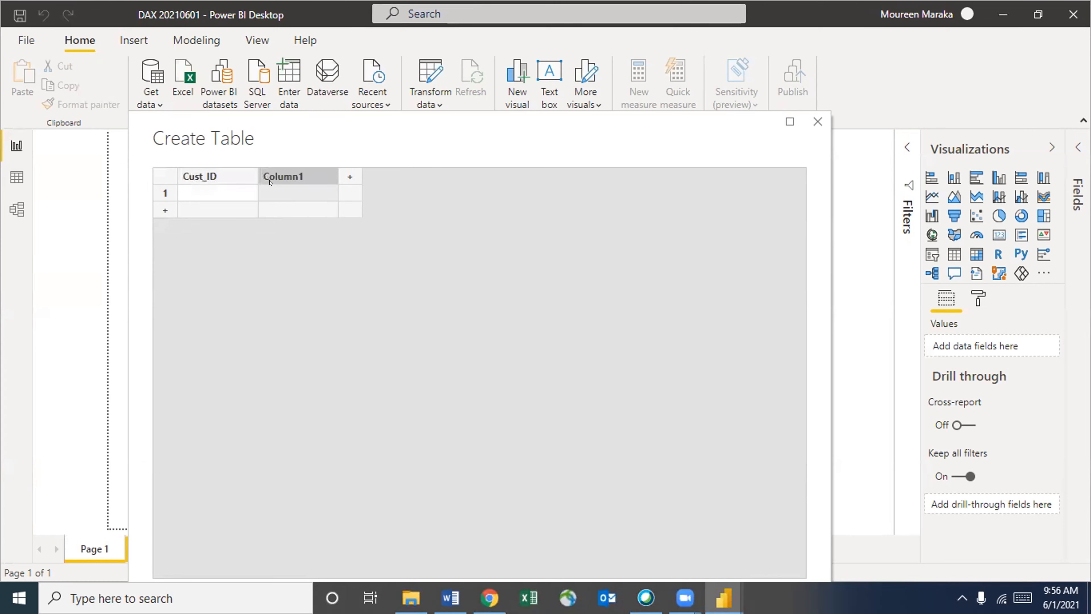
left_click(205, 193)
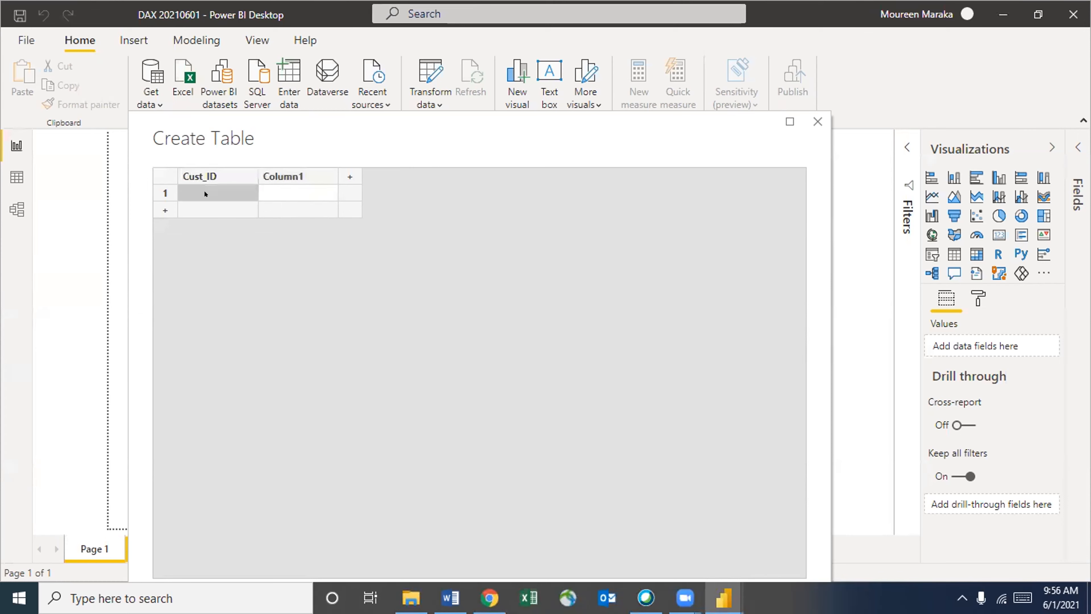
left_click(295, 175)
type("uNI")
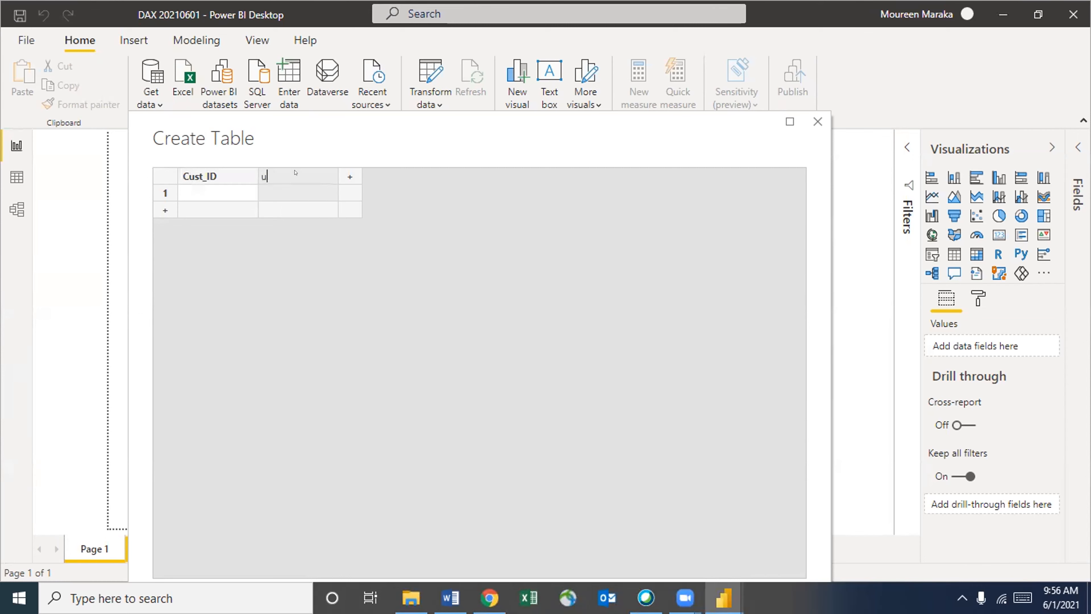
key("BackSpace")
key("BackSpace")
key("BackSpace")
type("Unit")
left_click(349, 178)
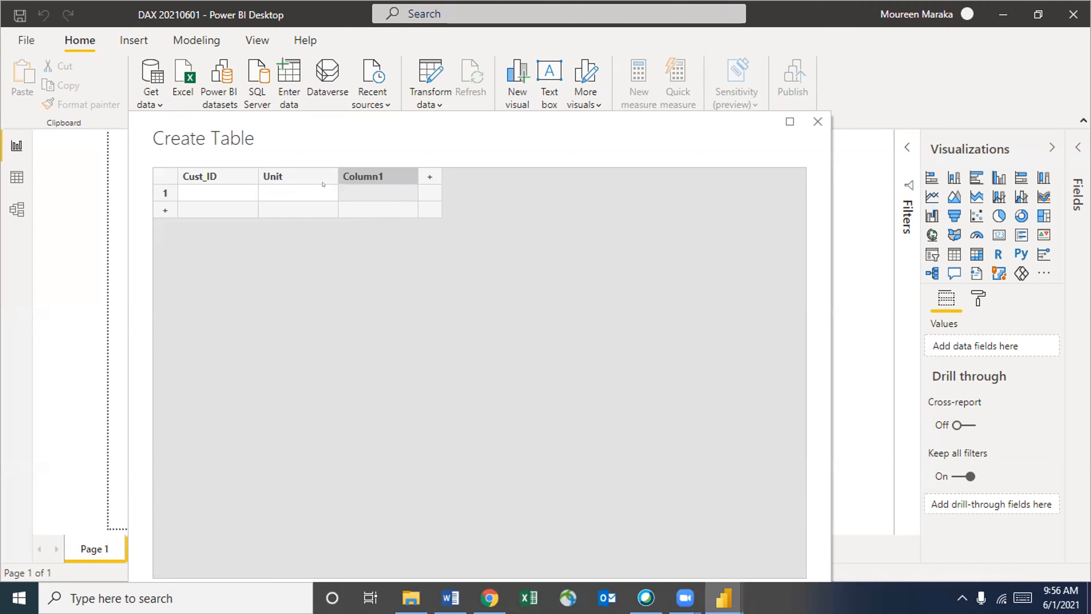
Enter customer IDs in the first two rows of the Cust_ID column
left_click(193, 195)
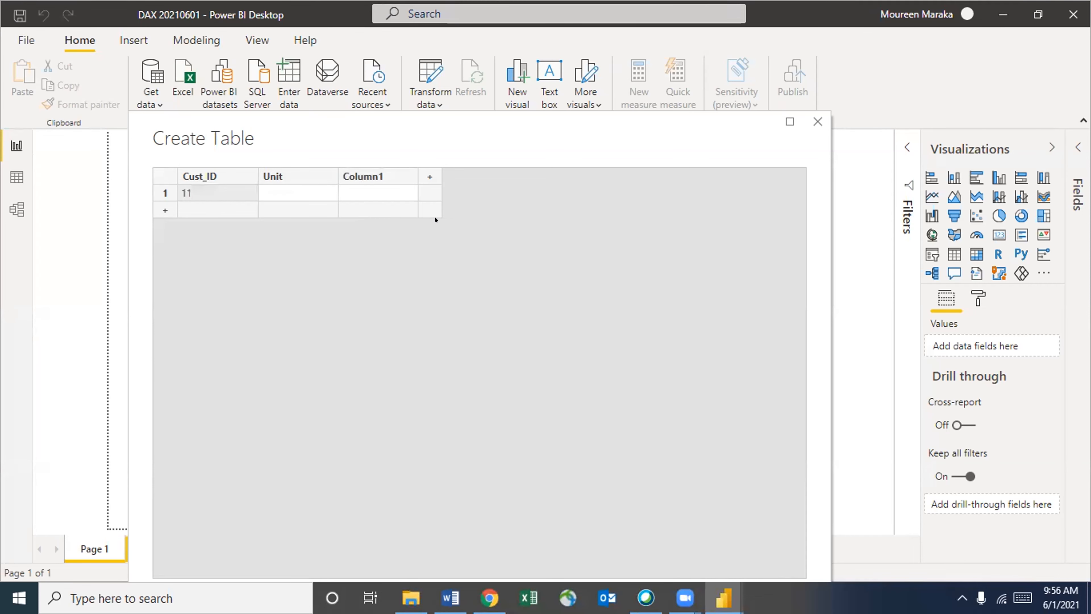
key("Return")
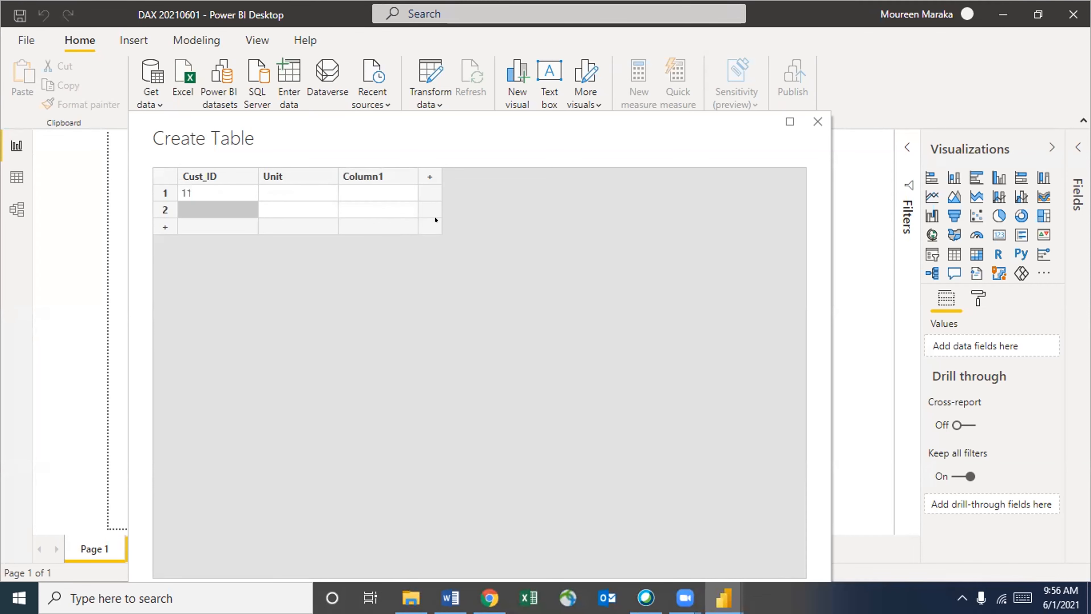
type("101")
key("Return")
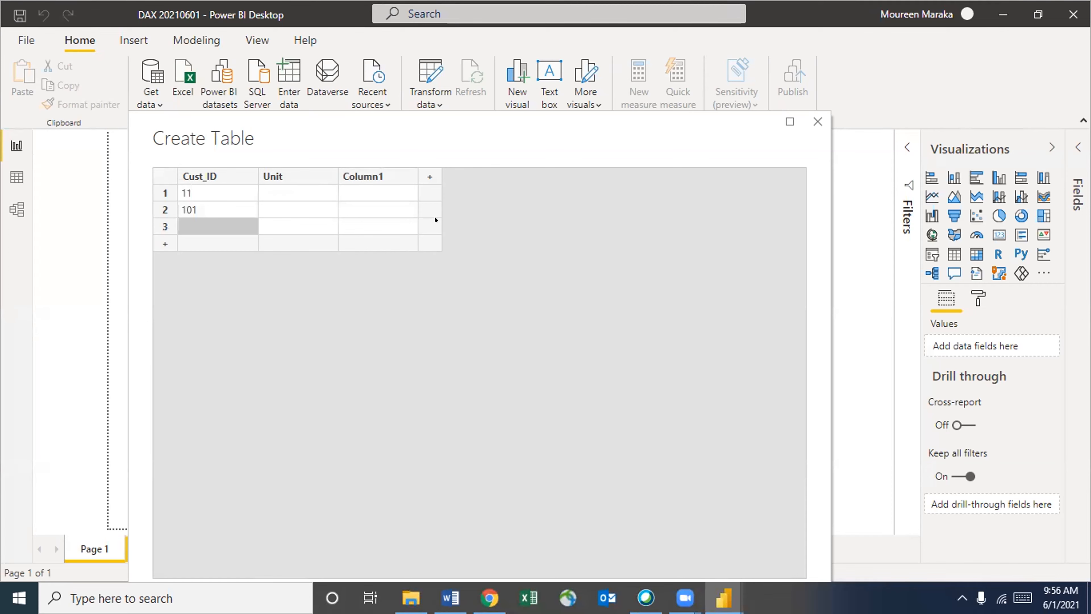
left_click(182, 195)
type("102")
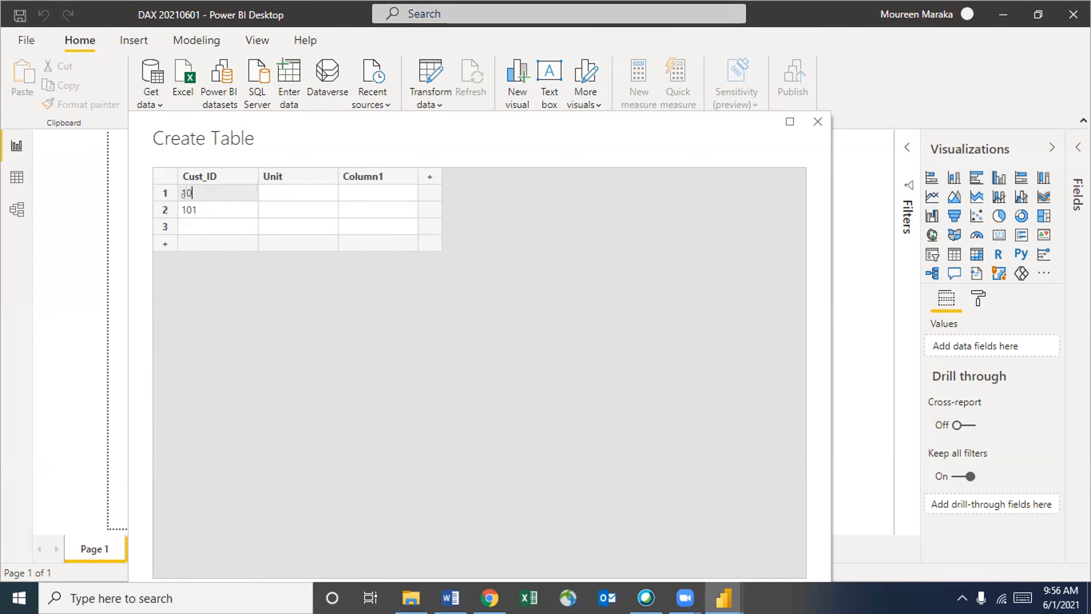
left_click(205, 208)
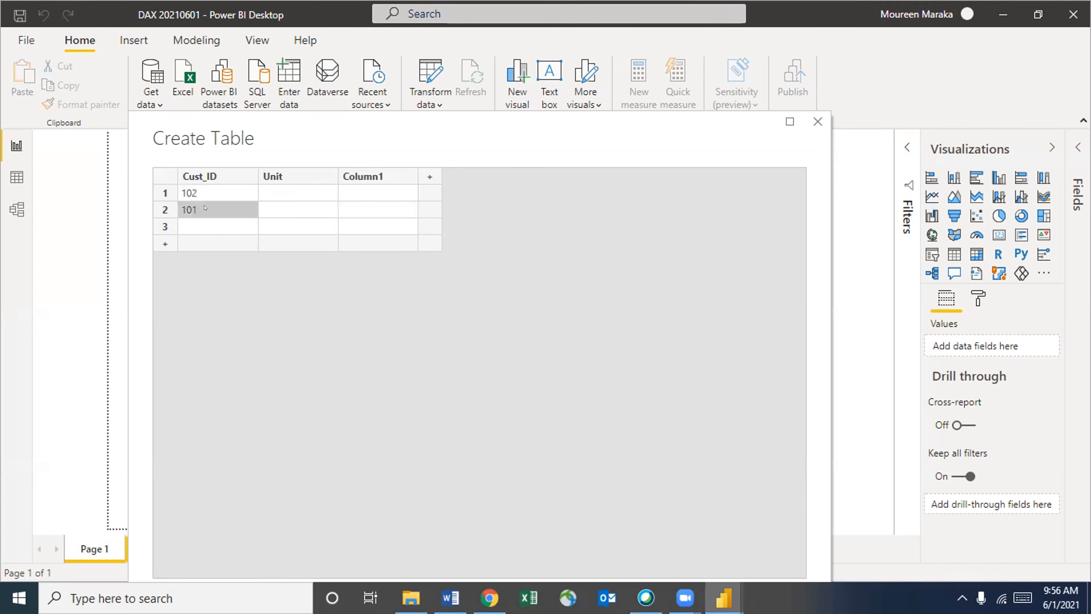
left_click(219, 186)
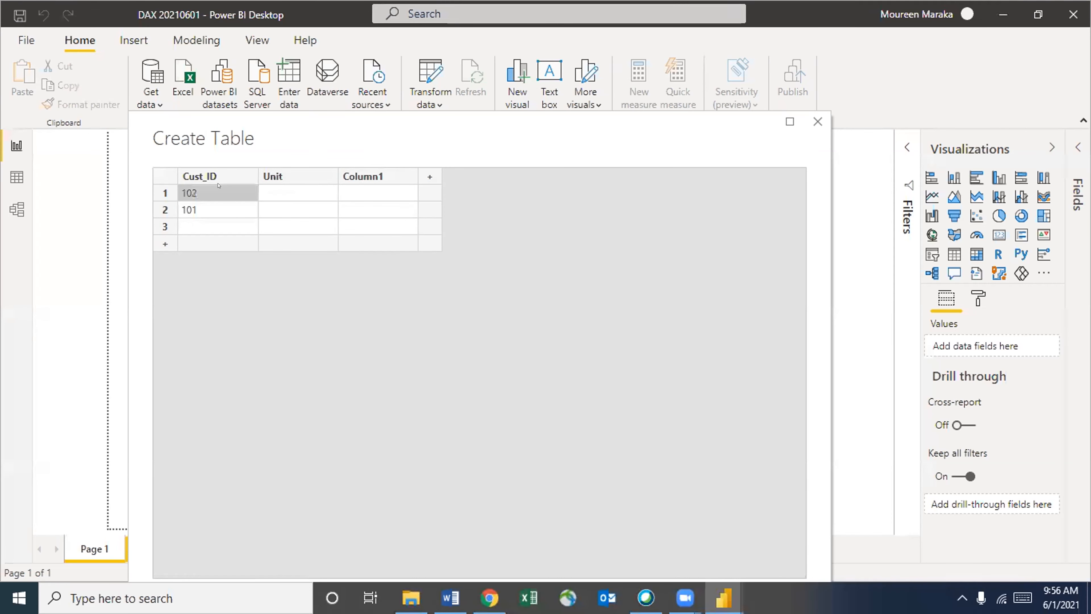
key("Tab")
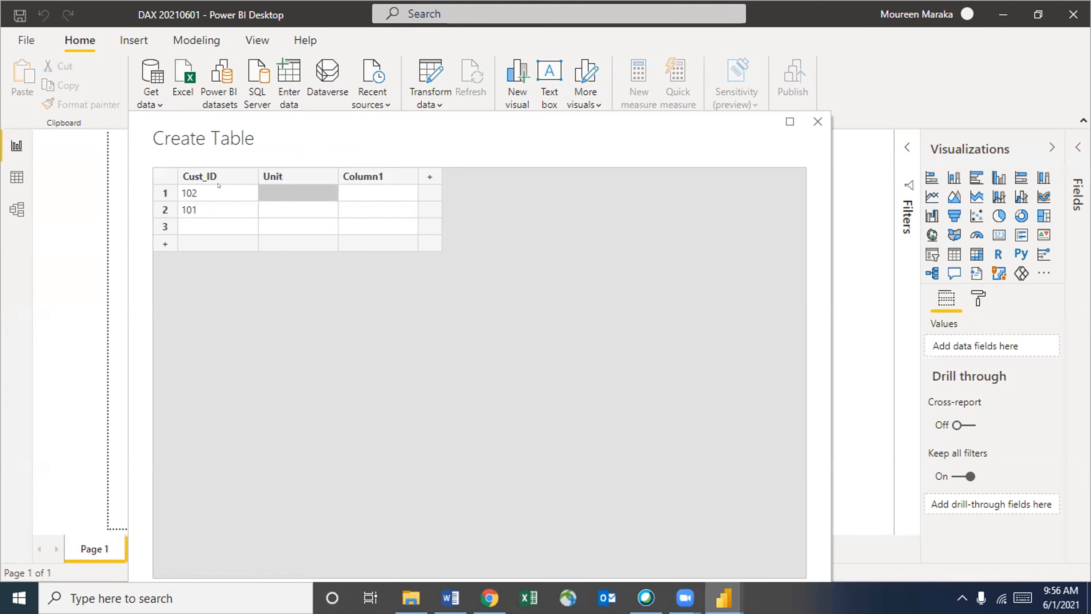
Correct the customer IDs in the first two Cust_ID rows and enter customer IDs in rows 3 to 6
double_click(195, 193)
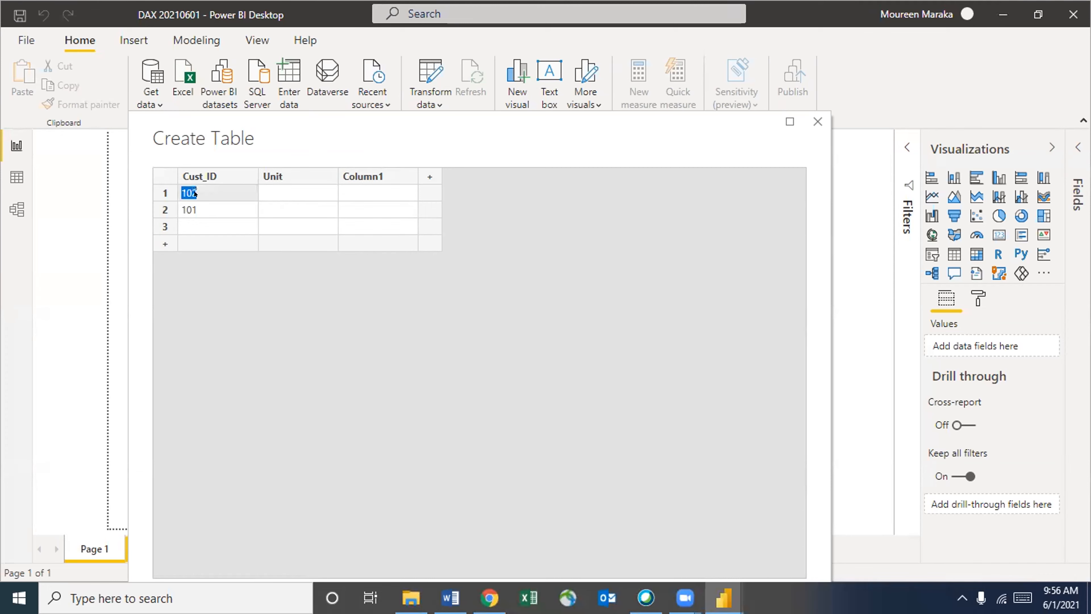
type("101")
left_click(194, 207)
type("102")
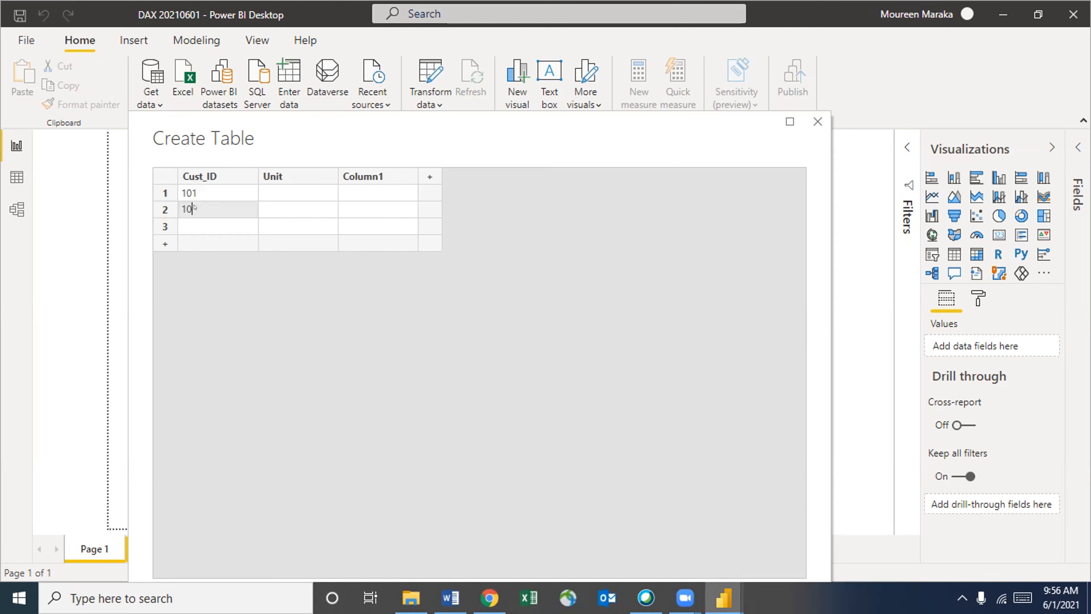
left_click(194, 222)
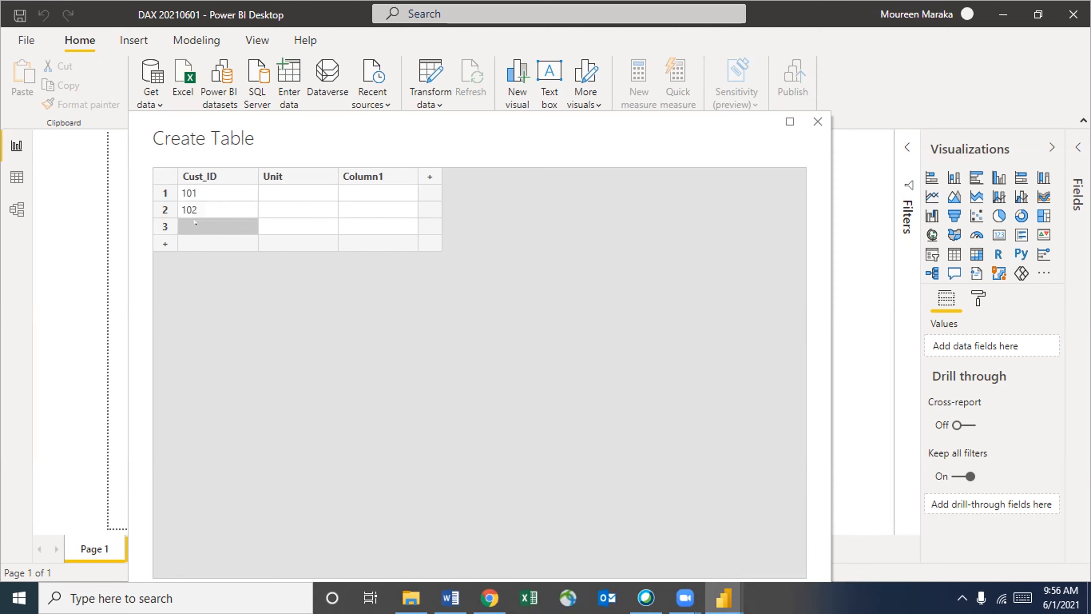
type("111")
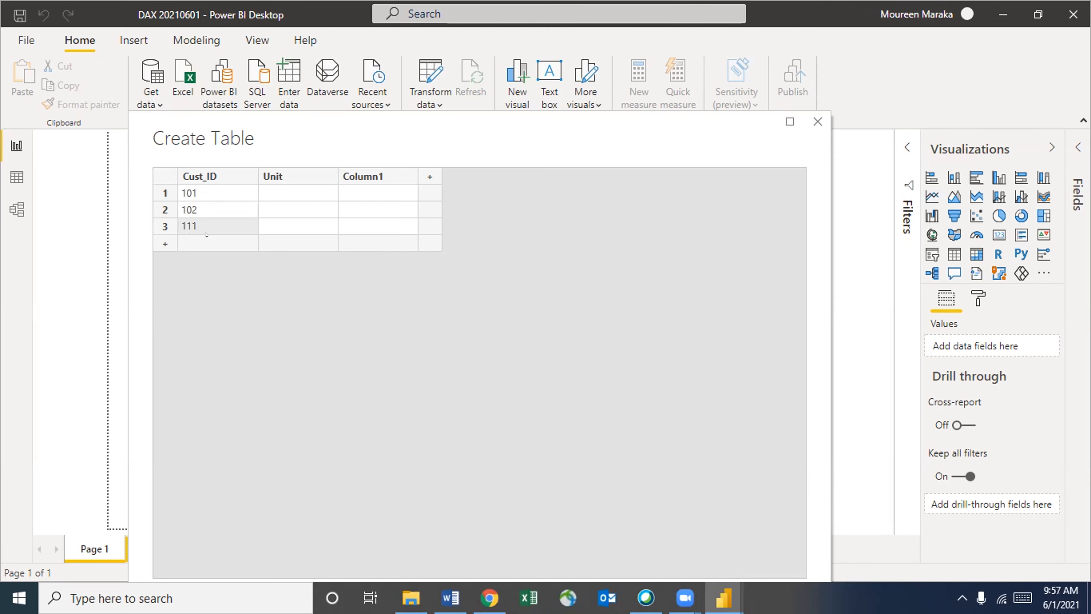
key("Return")
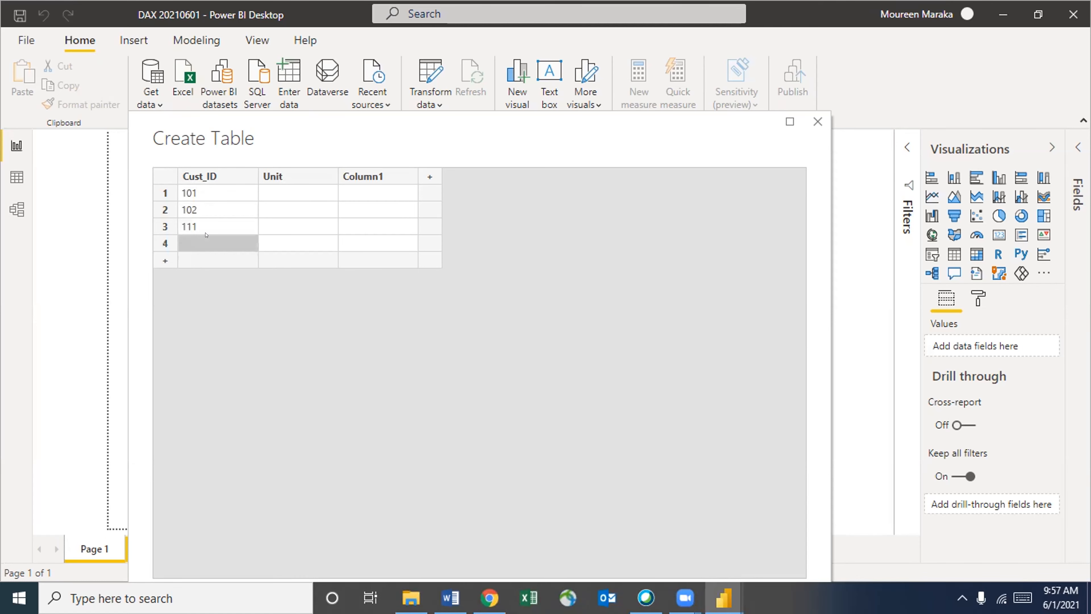
type("125")
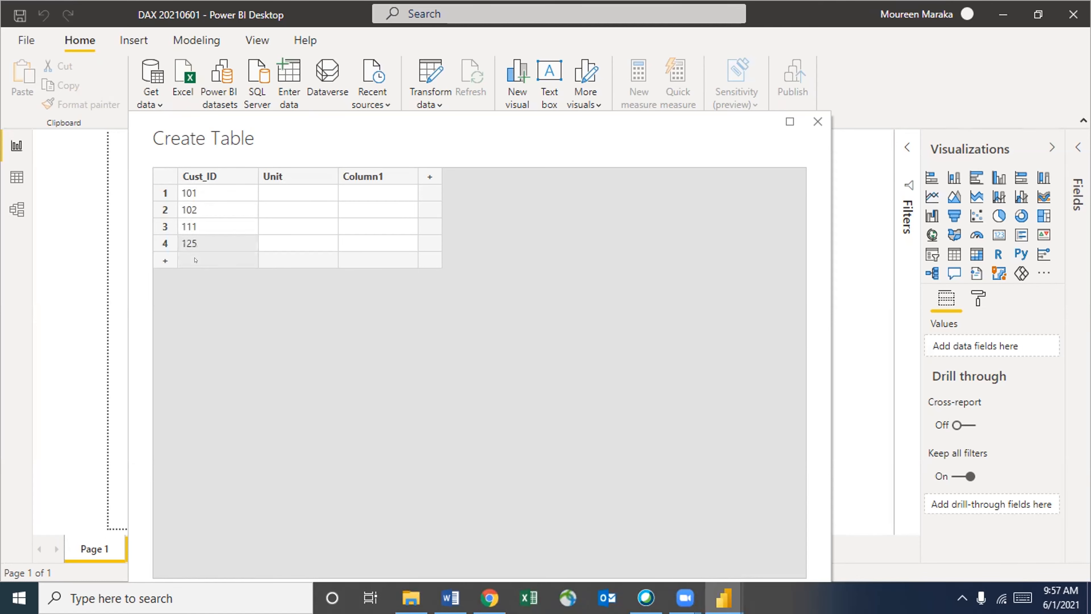
left_click(195, 260)
type("135")
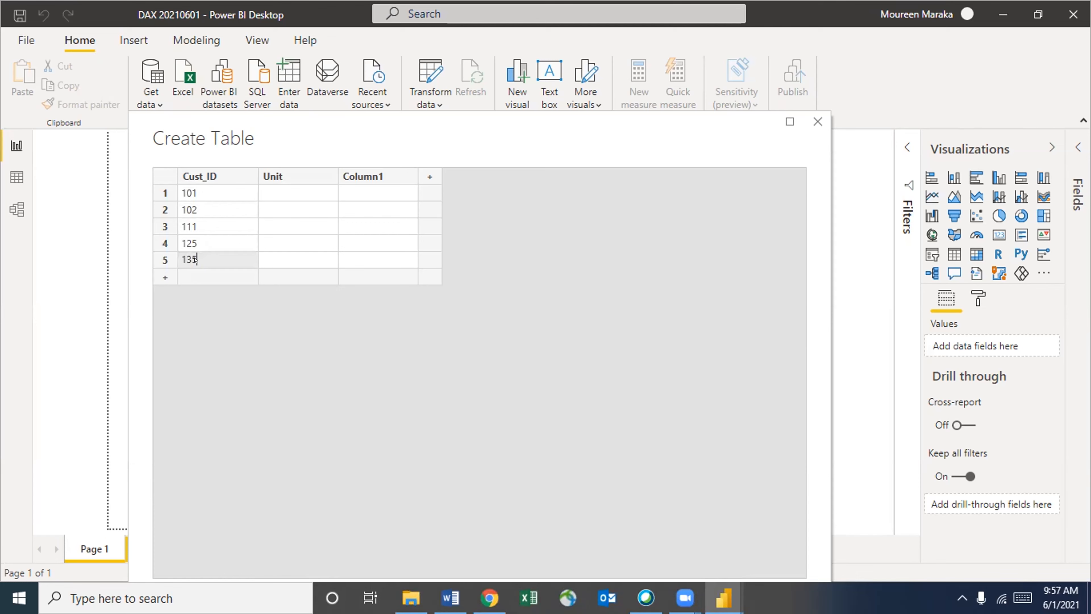
key("Return")
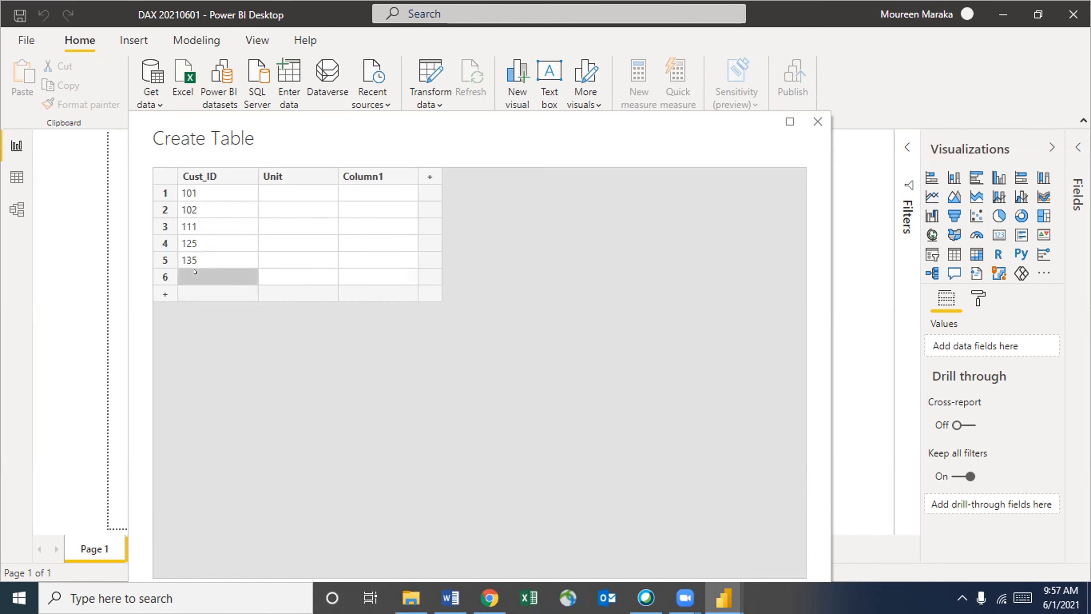
type("137")
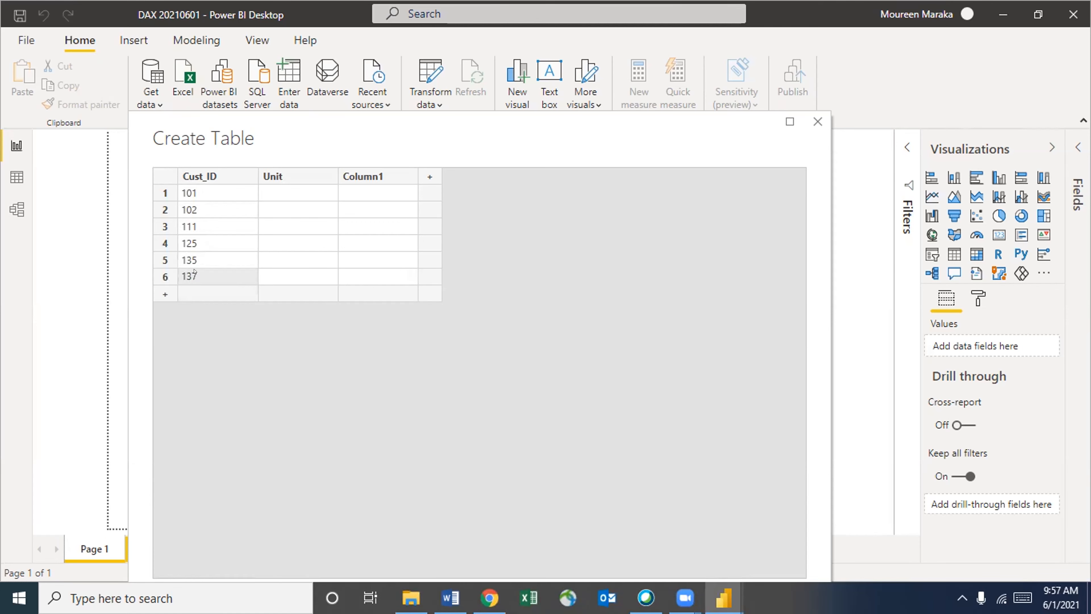
Fill rows 1 to 6 of the Unit column with 20, 90, 50, 20, 60 and 10
left_click(308, 194)
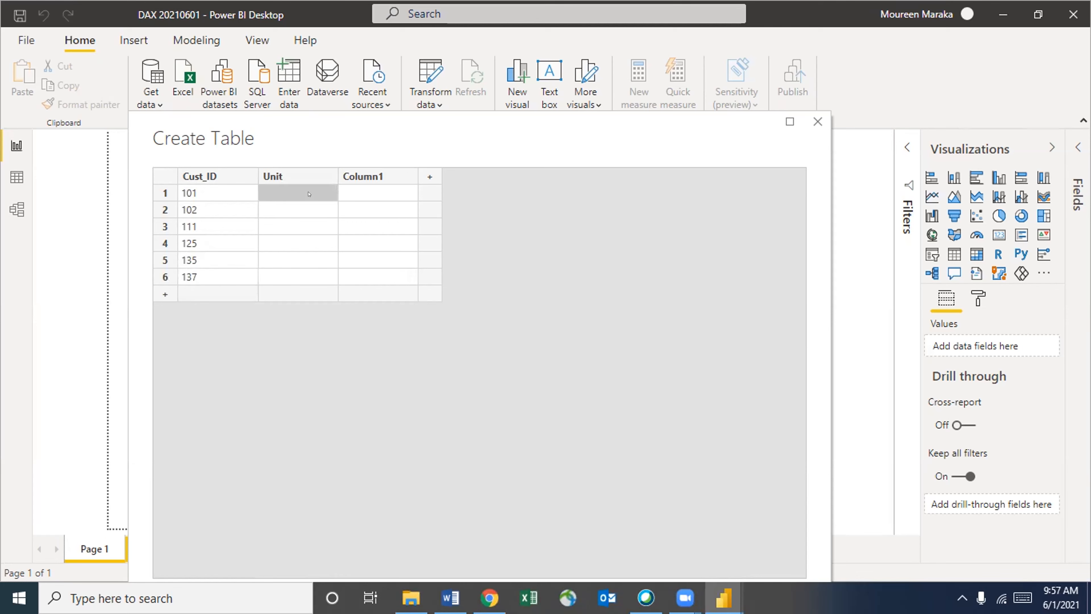
type("20")
left_click(285, 208)
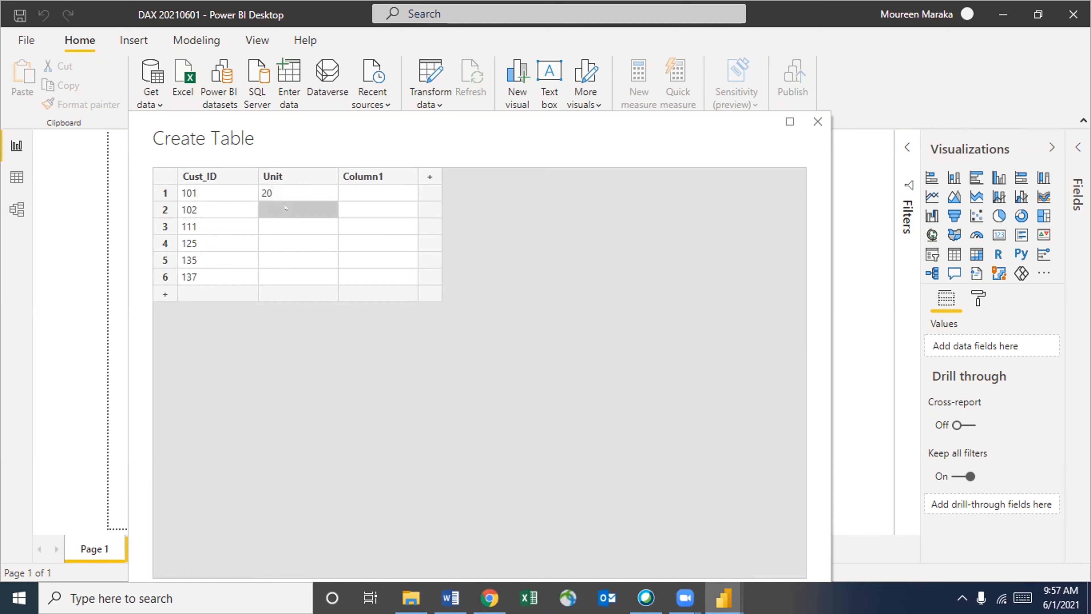
type("90")
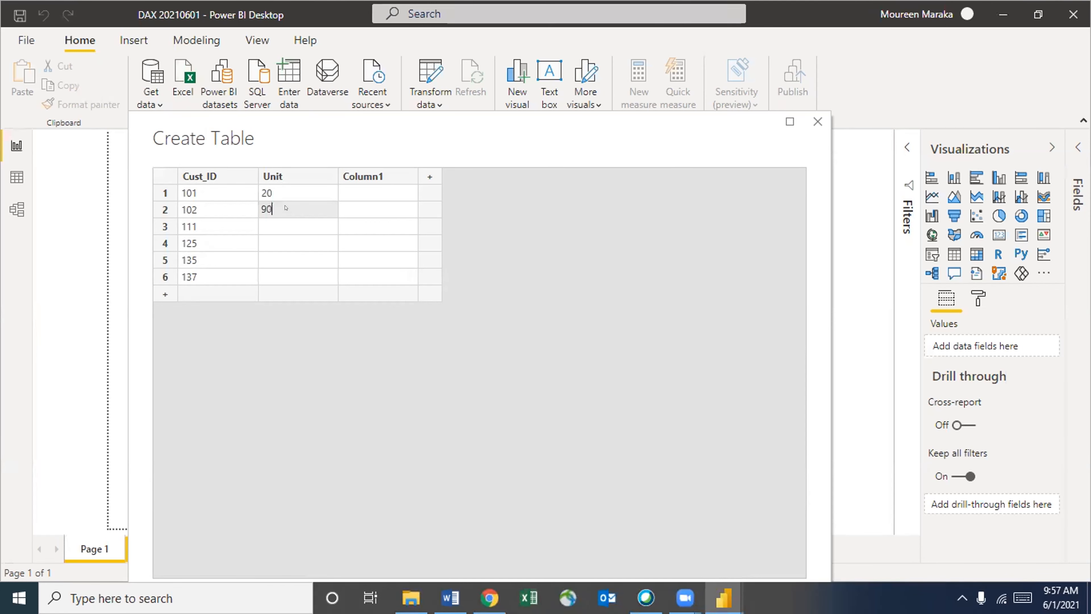
key("Return")
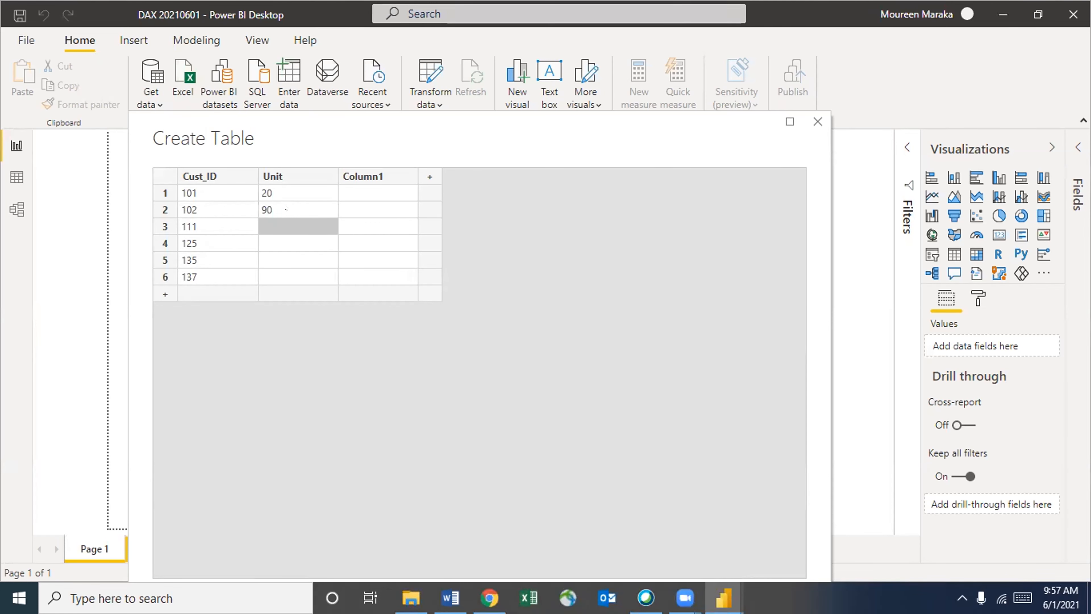
type("50")
key("Return")
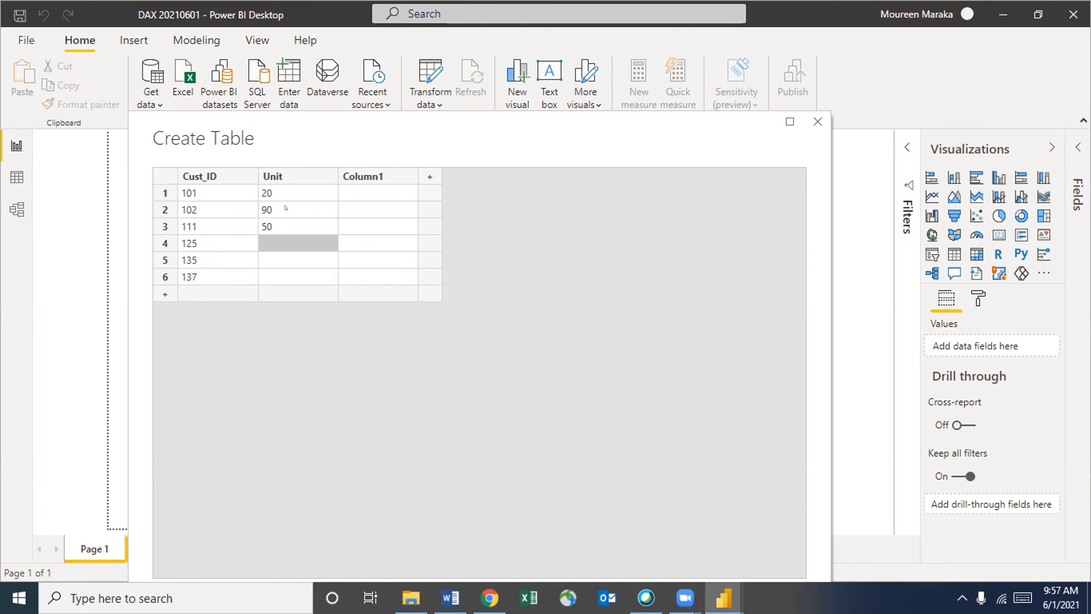
type("20")
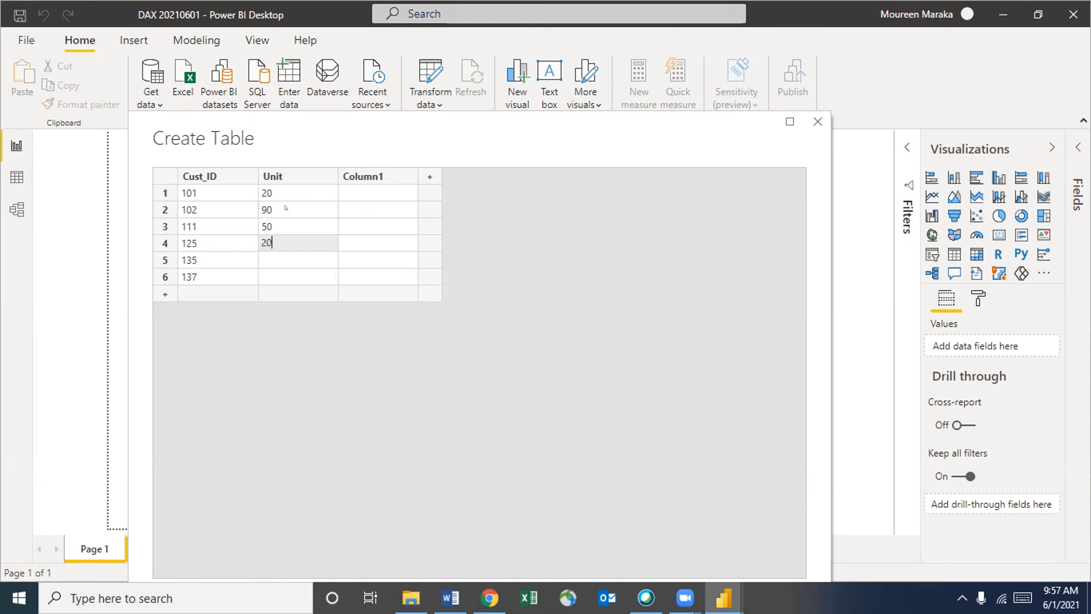
key("Return")
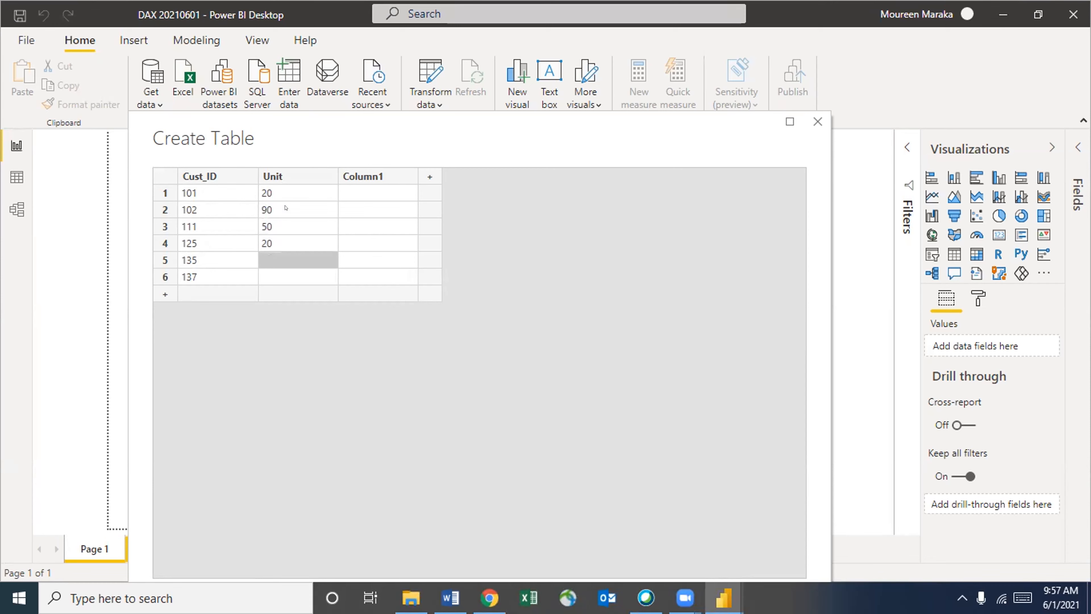
type("60")
key("Return")
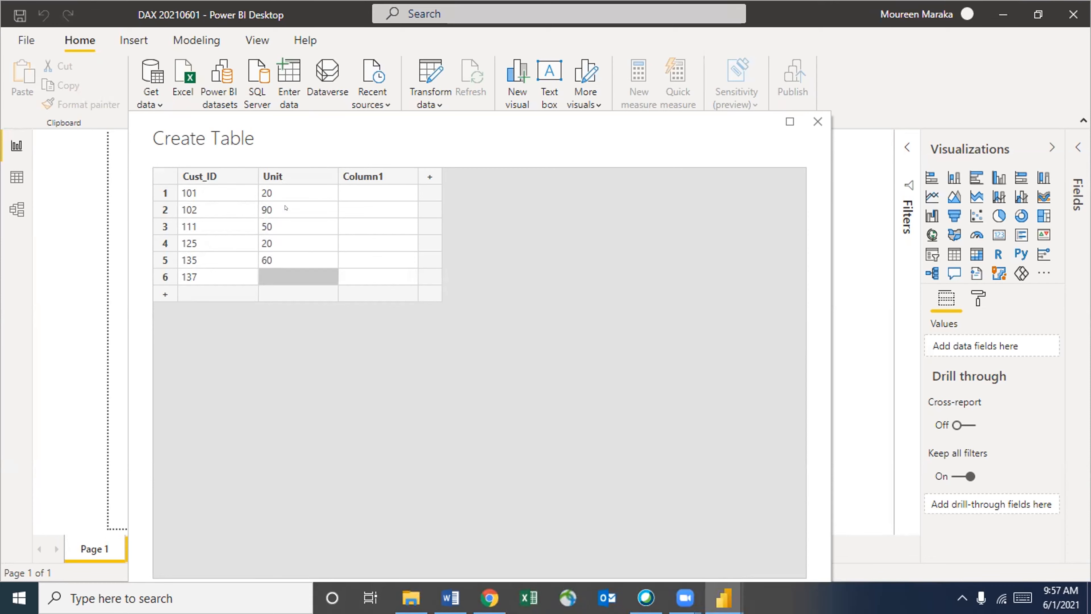
type("10")
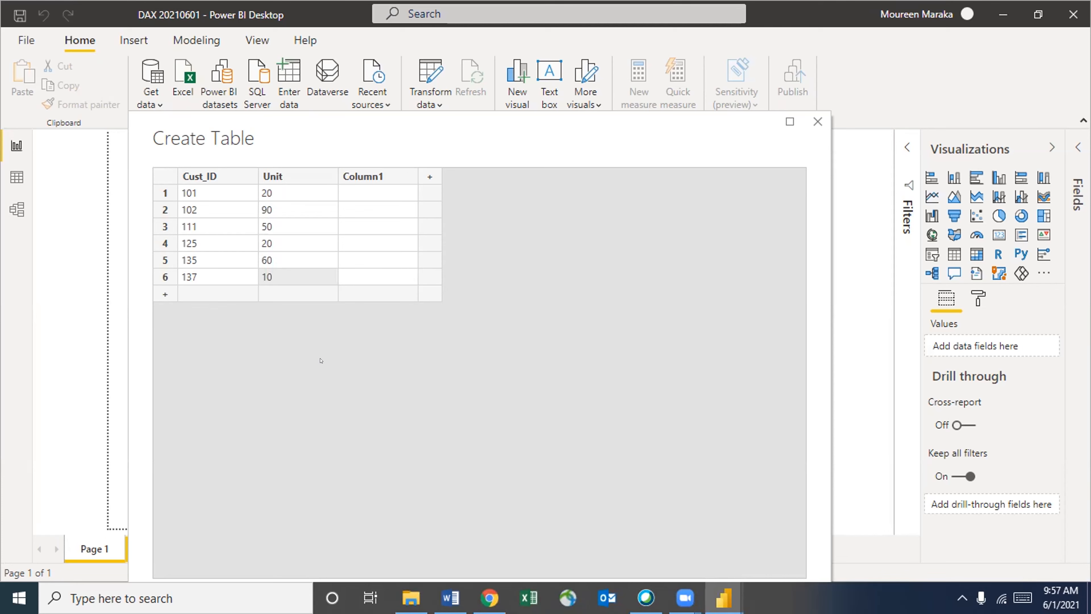
Delete the empty Column1 from the table
left_click(374, 172)
right_click(374, 173)
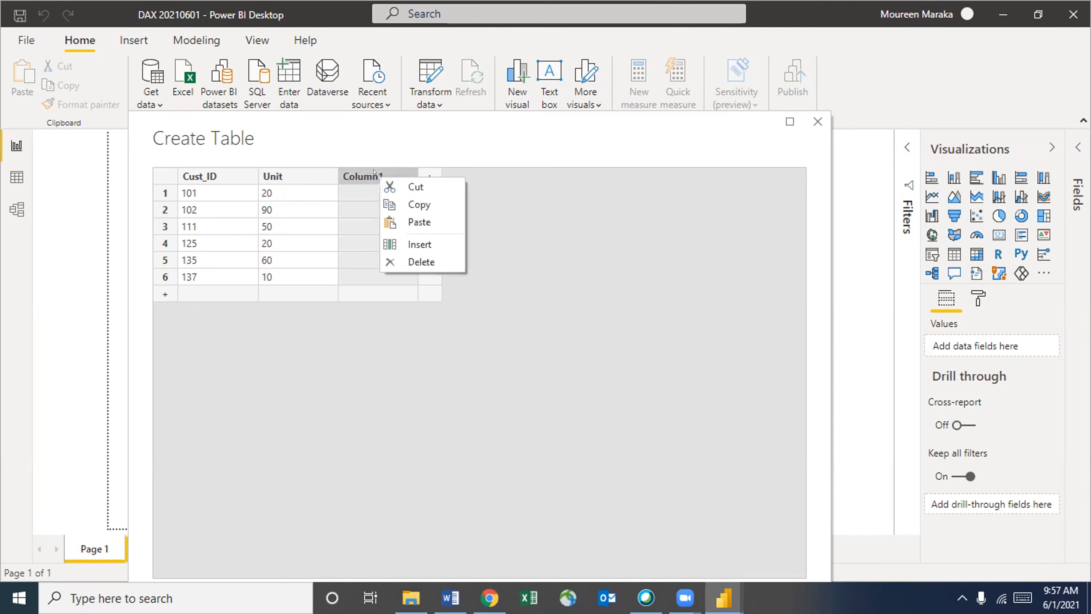
left_click(410, 260)
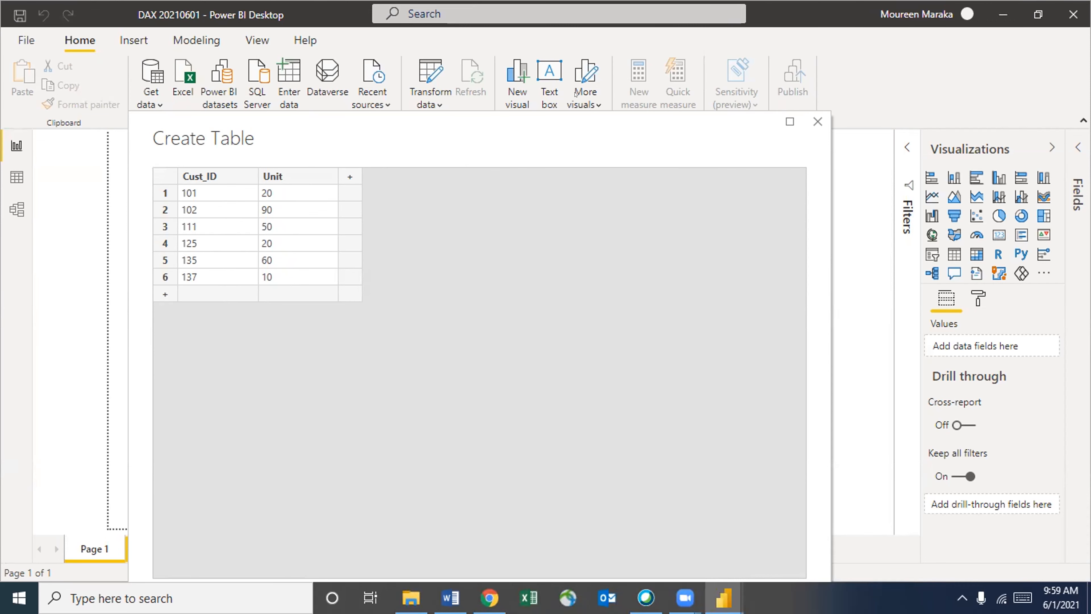
Name the new table DAX EXAMPLE and load it into the report
double_click(204, 134)
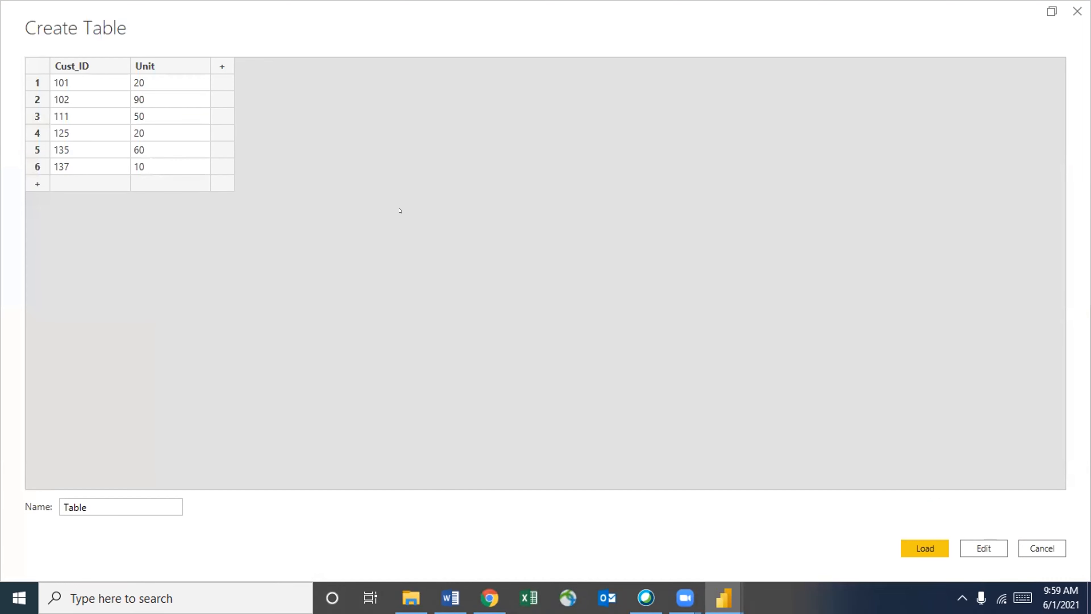
double_click(65, 506)
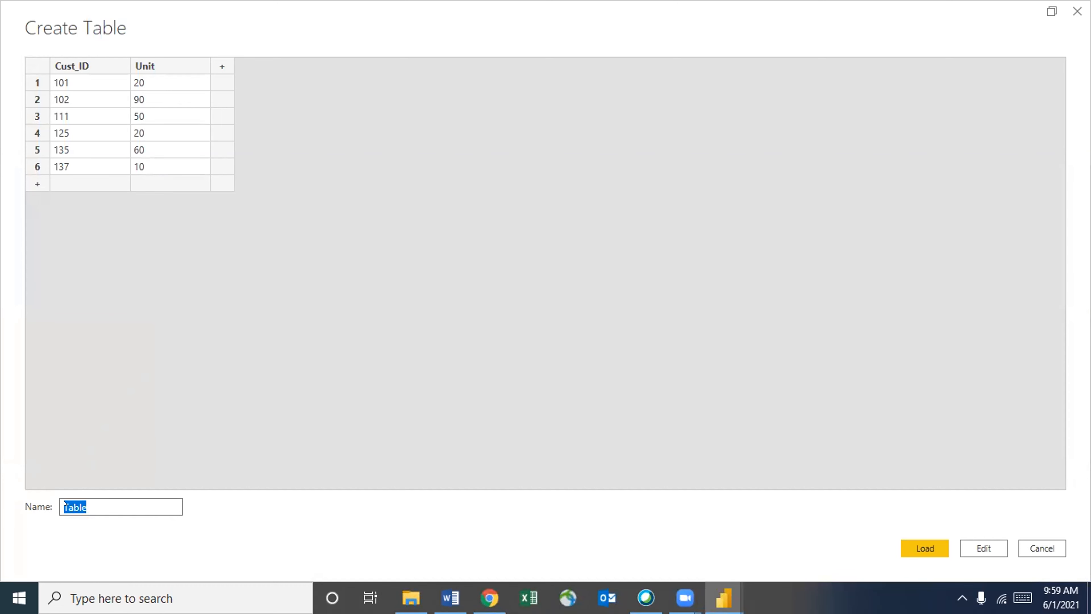
type("DAX EXAMPLE")
key("Return")
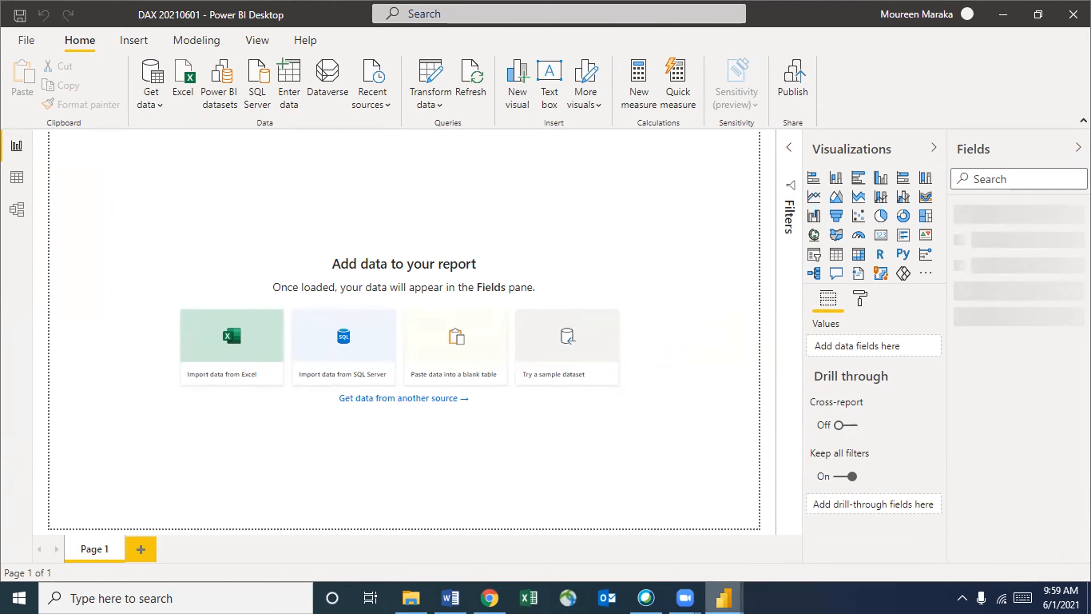
mouse_move(724, 597)
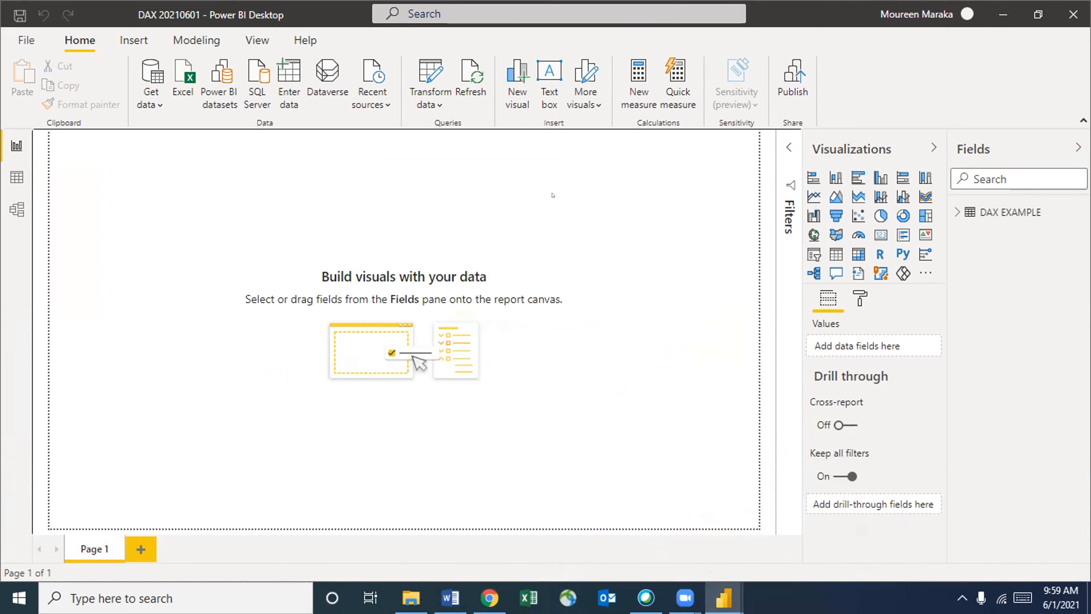
Create a new measure in the DAX EXAMPLE table and name it Table_CustCount in its formula
left_click(1012, 211)
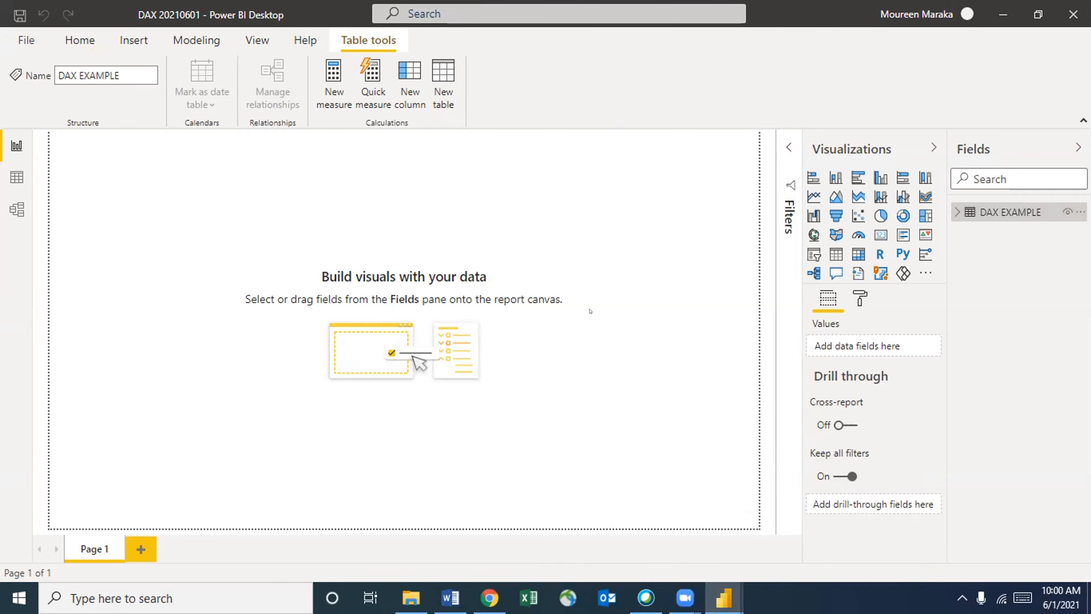
left_click(321, 92)
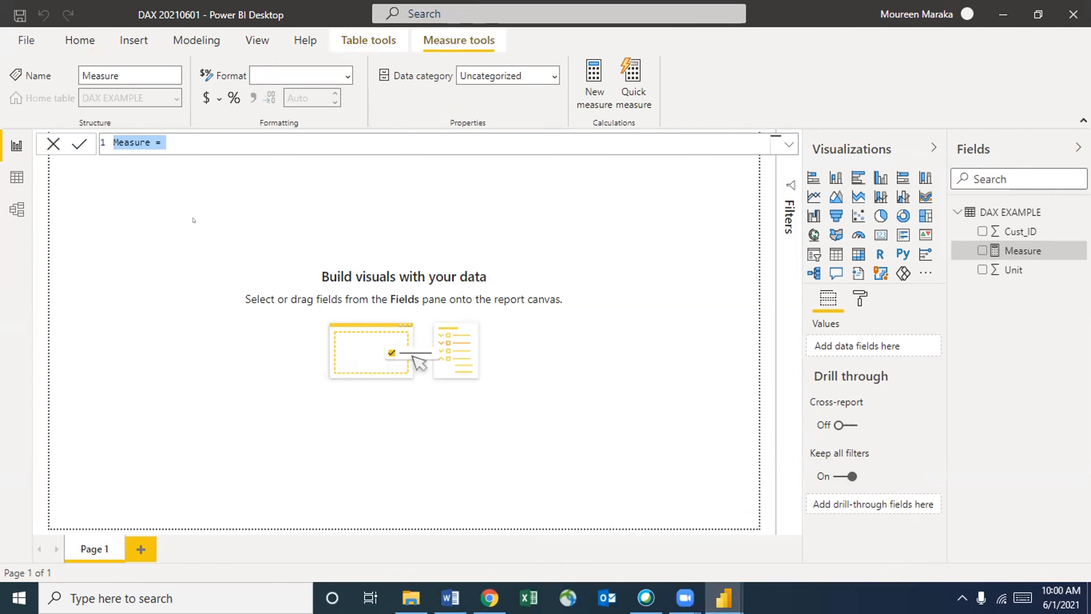
double_click(142, 132)
type("t")
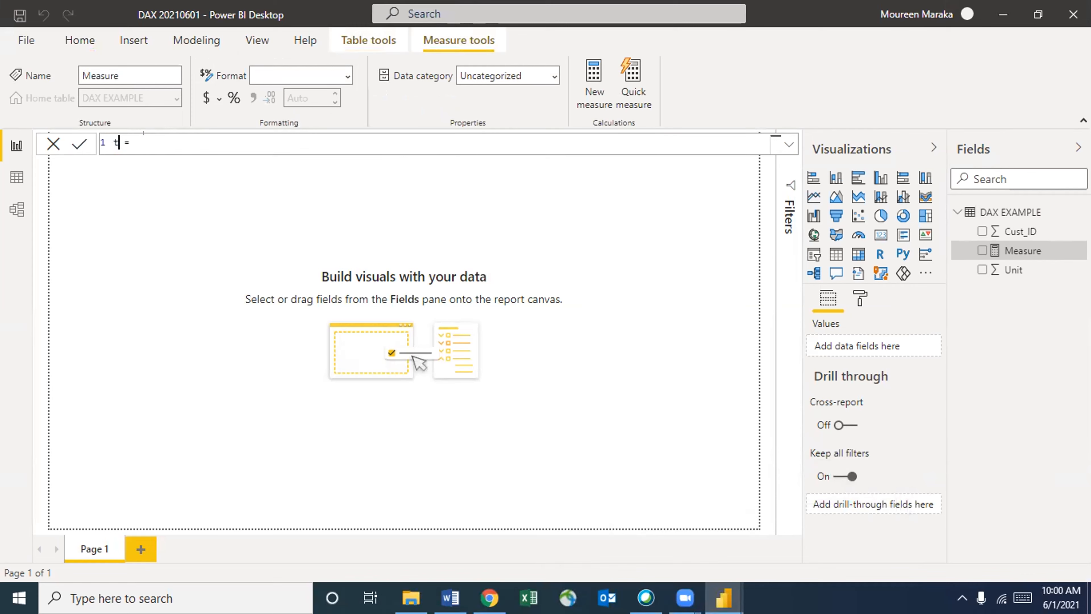
key("BackSpace")
type("Table_CustC")
type("ount")
left_click(210, 133)
Begin the Table_CustCount expression with the DISTINCT function, leaving its argument open
type("di")
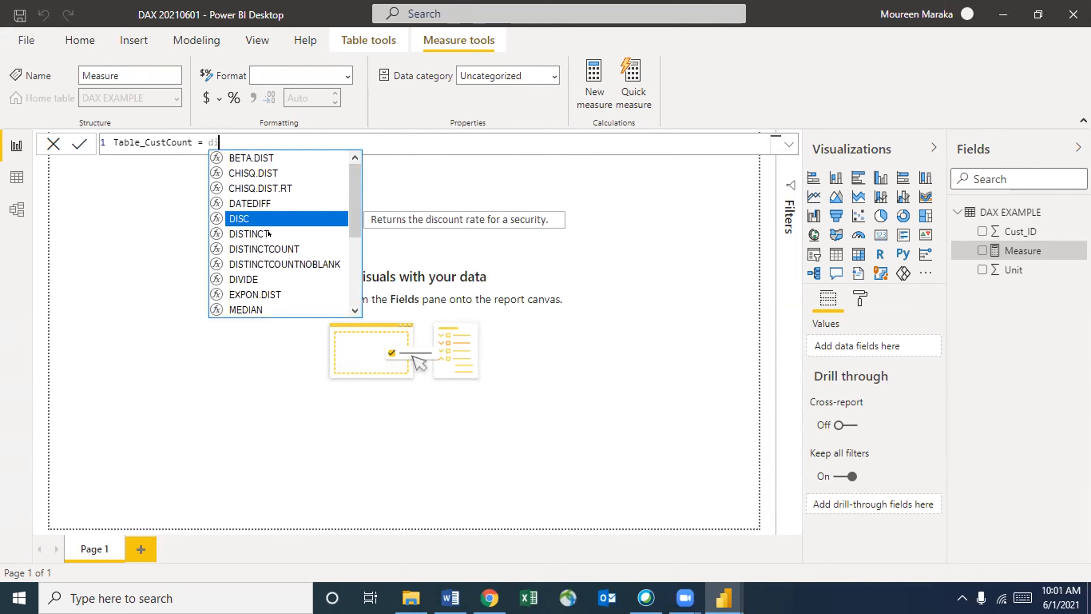
left_click(231, 233)
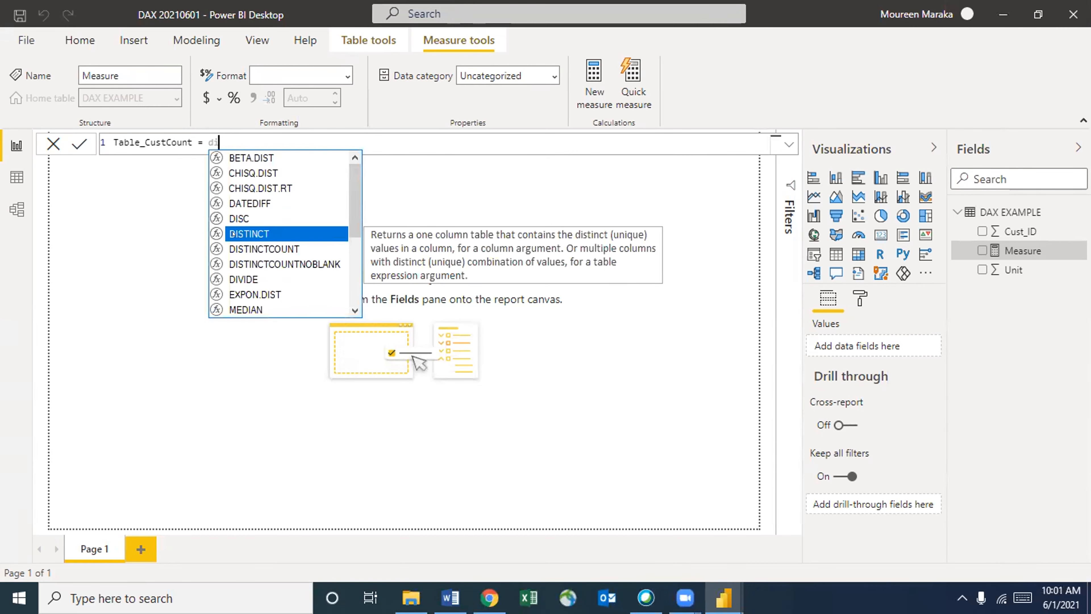
key("Escape")
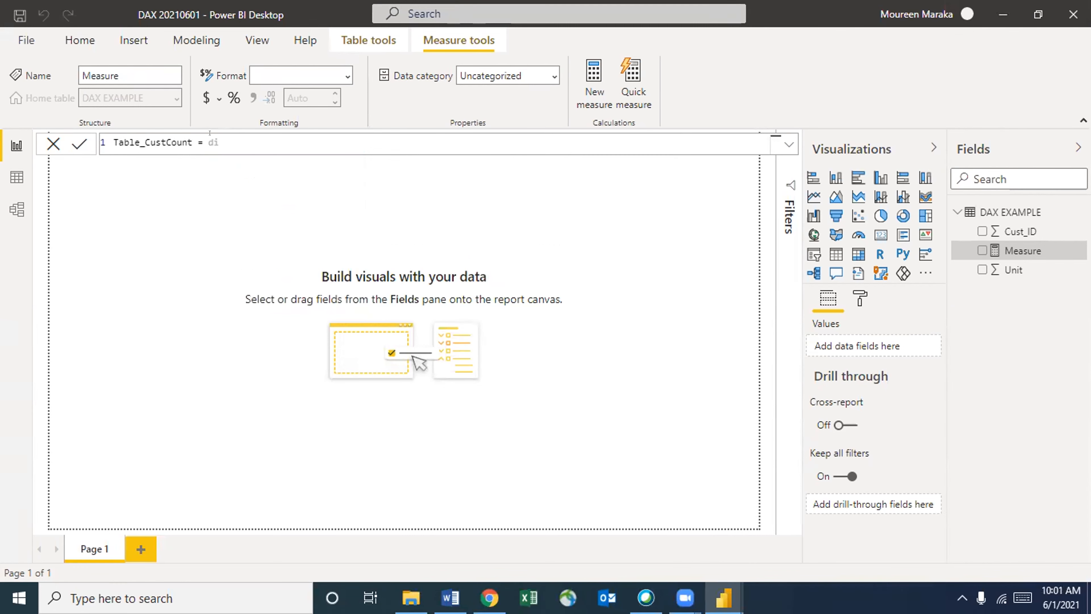
key("BackSpace")
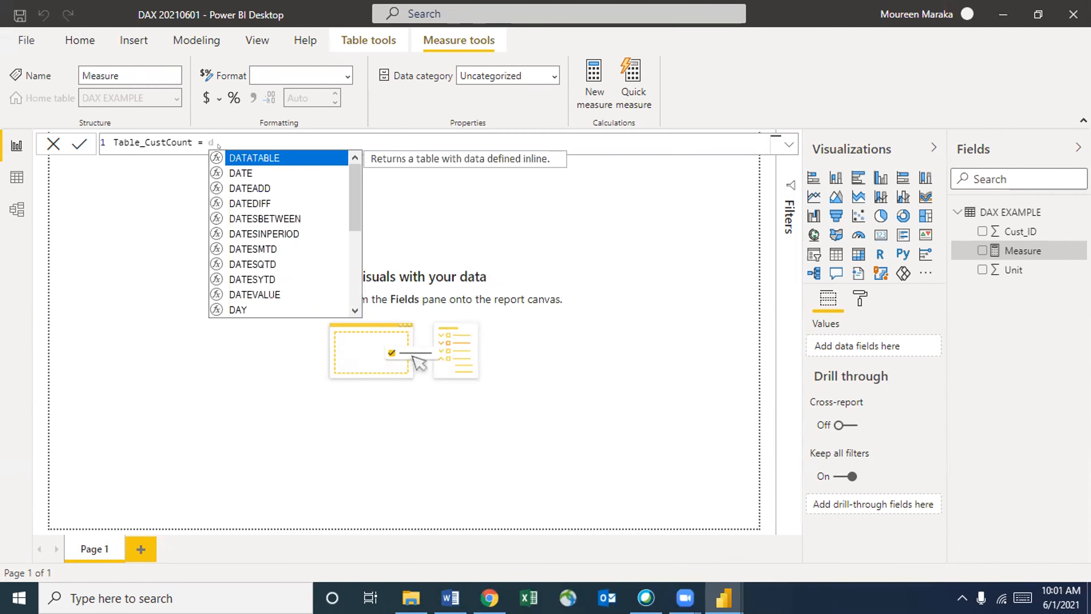
type("is")
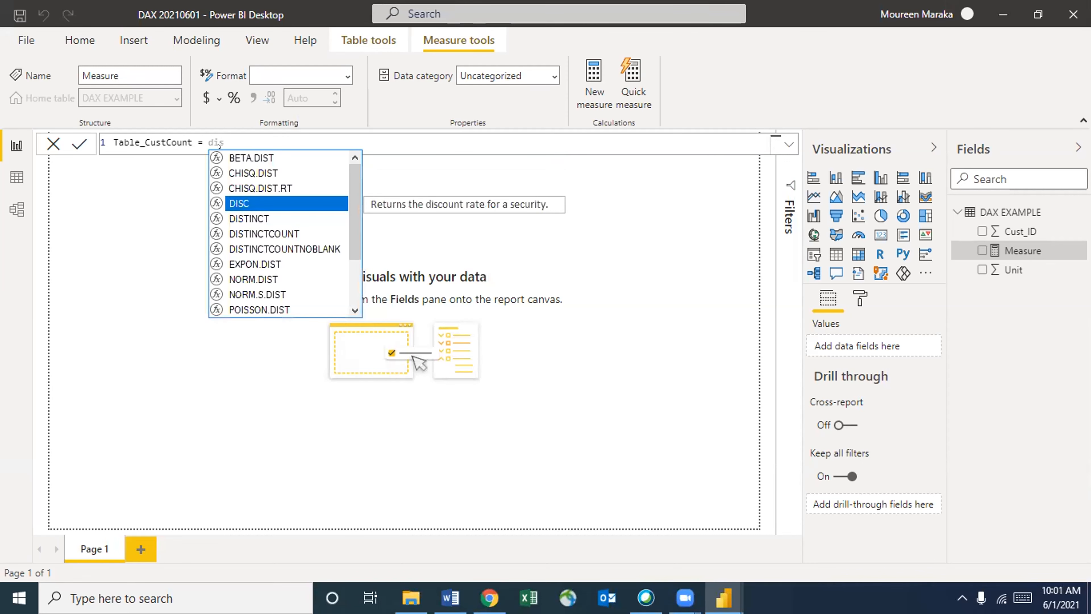
key("Down")
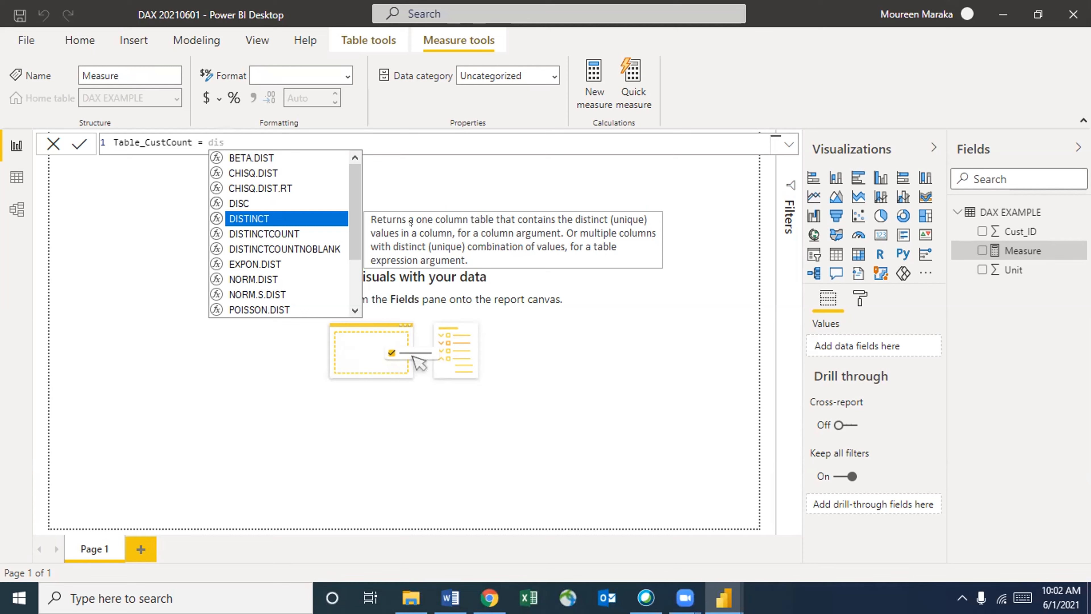
left_click(588, 57)
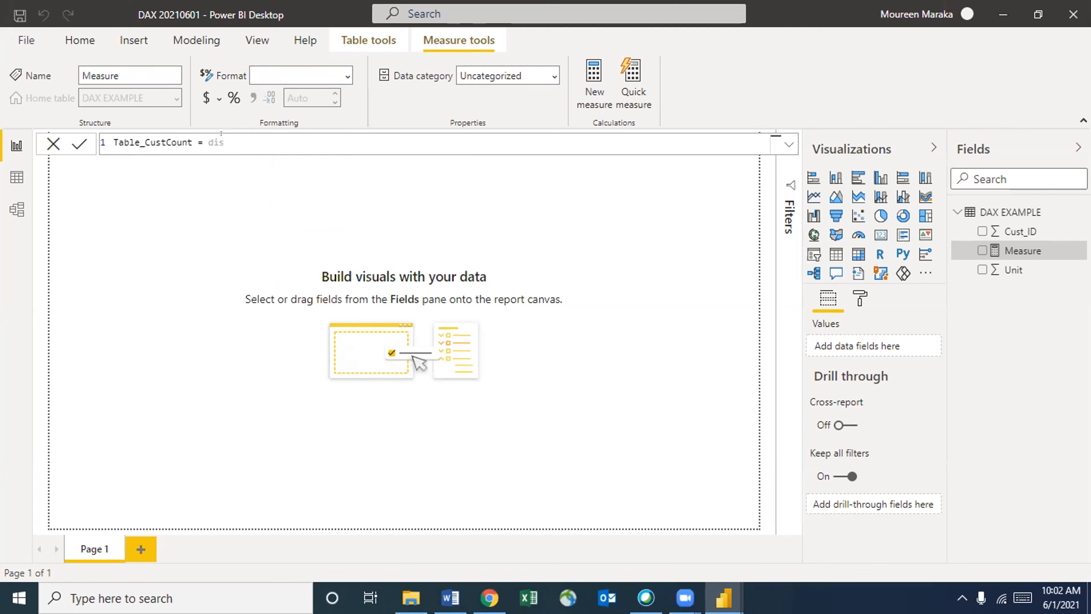
left_click(222, 142)
key("BackSpace")
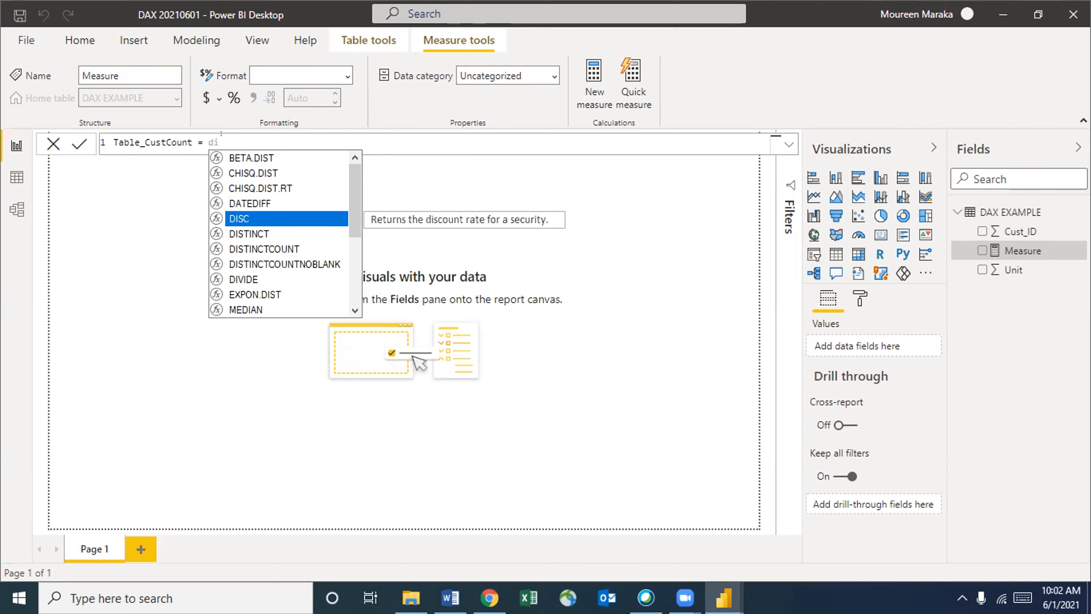
left_click(256, 234)
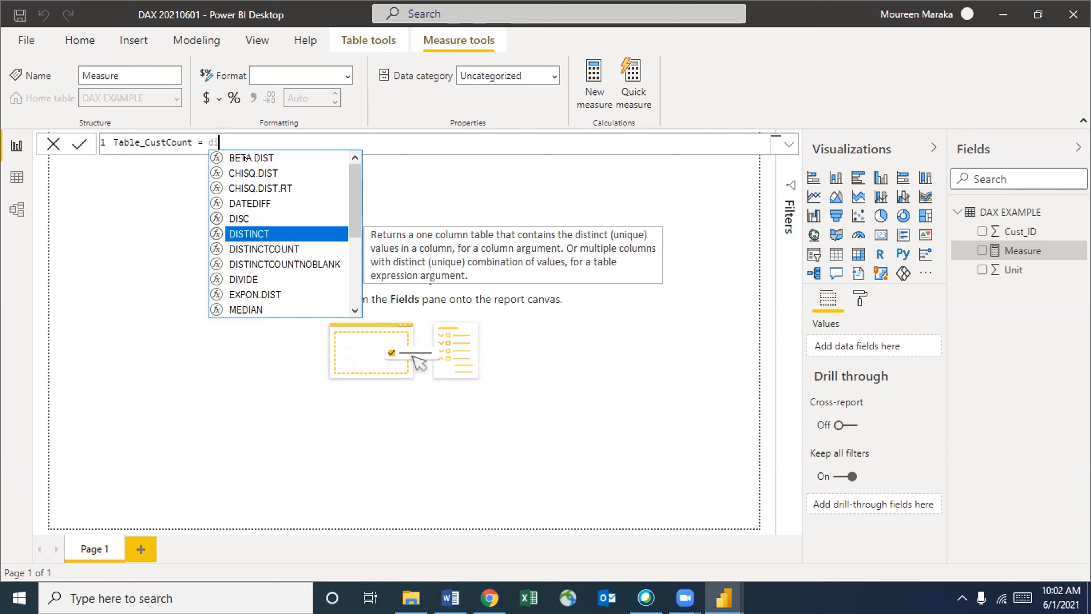
left_click(247, 233)
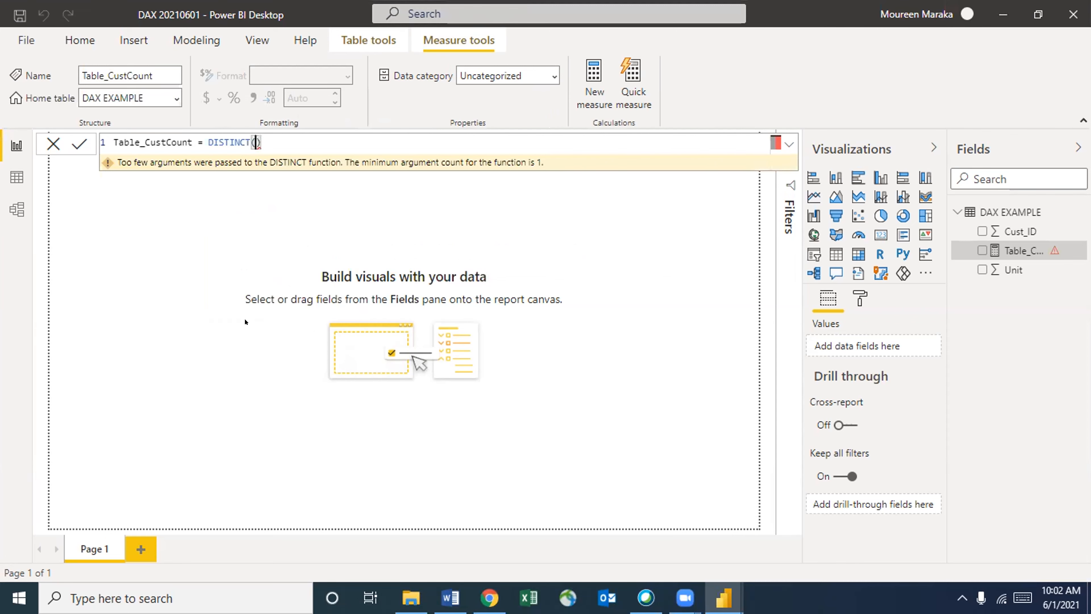
key("Delete")
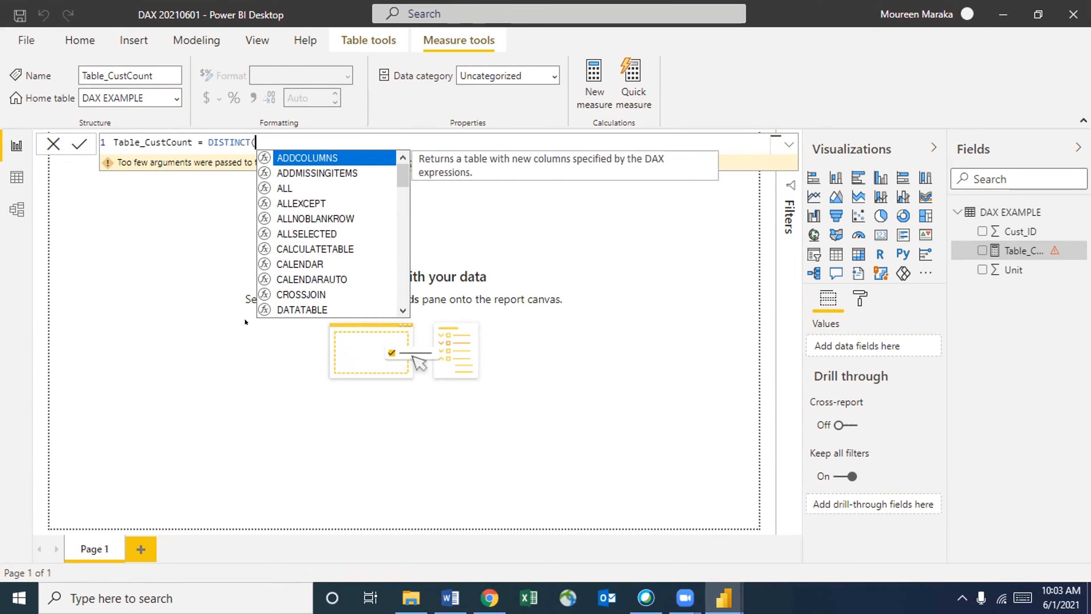
Complete the DISTINCT formula with 'DAX EXAMPLE'[Cust_ID] as its argument and commit the measure
type("dax")
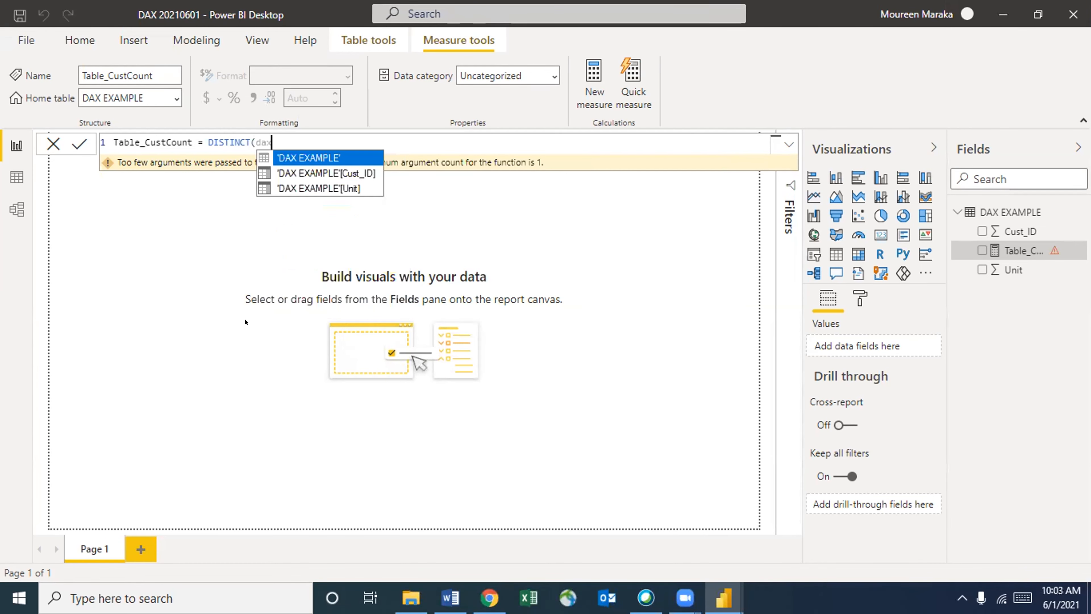
left_click(320, 173)
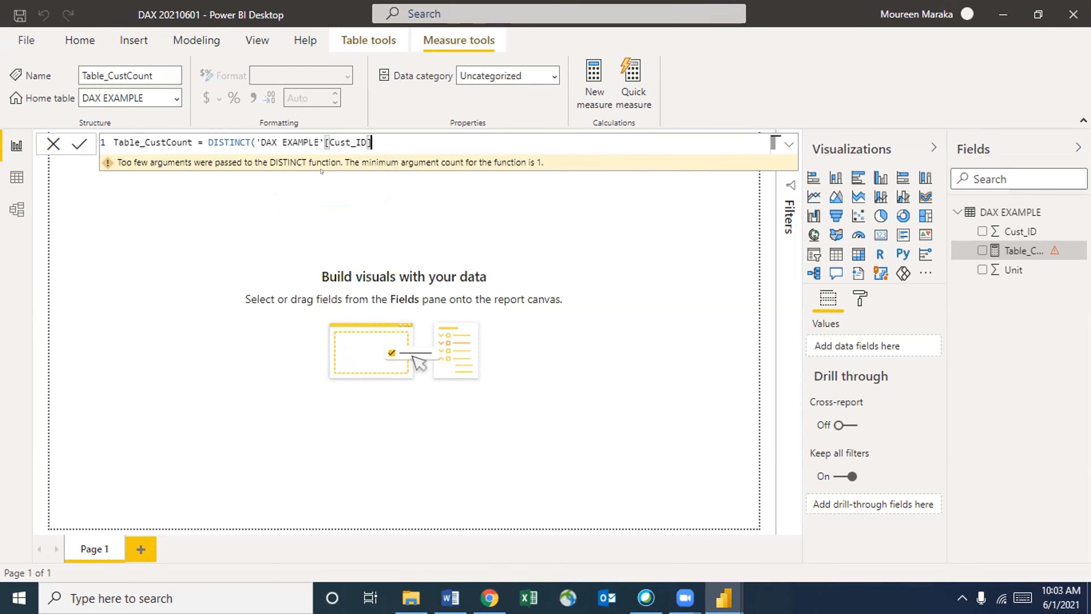
type(")")
mouse_move(528, 168)
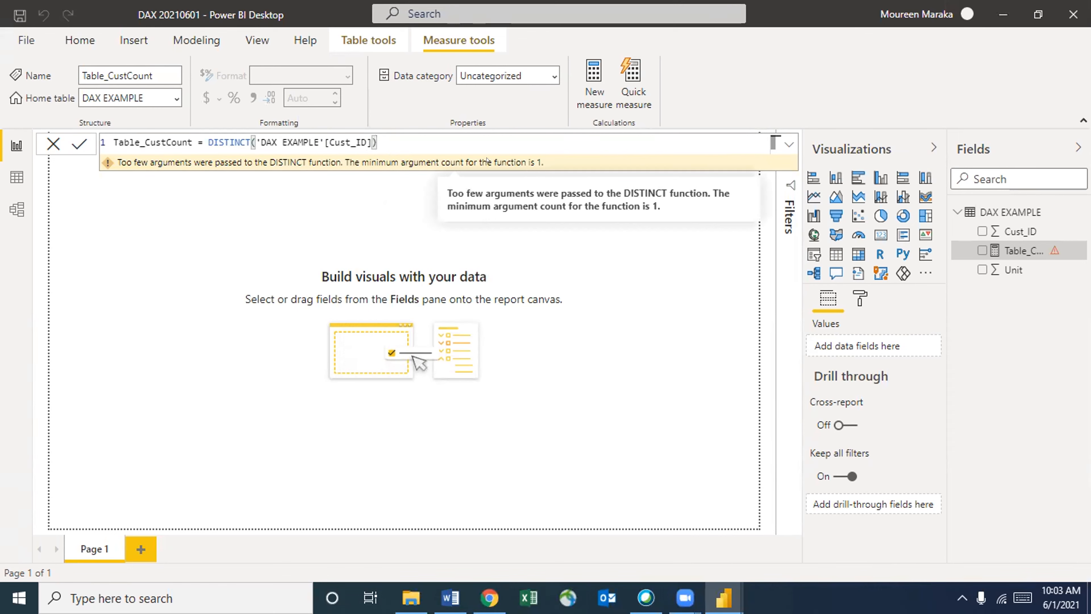
left_click(72, 144)
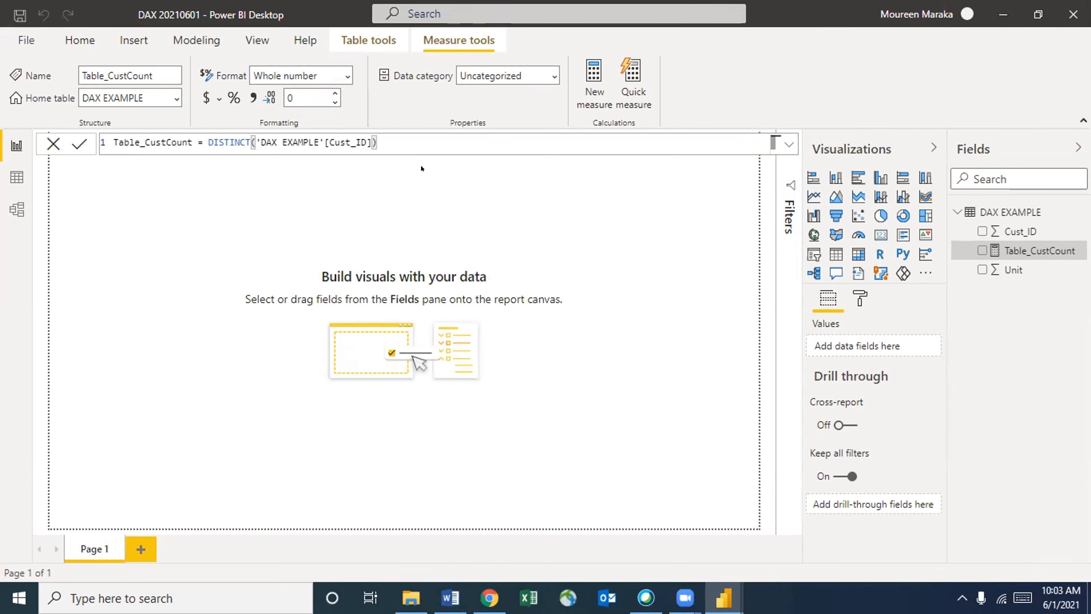
double_click(1024, 250)
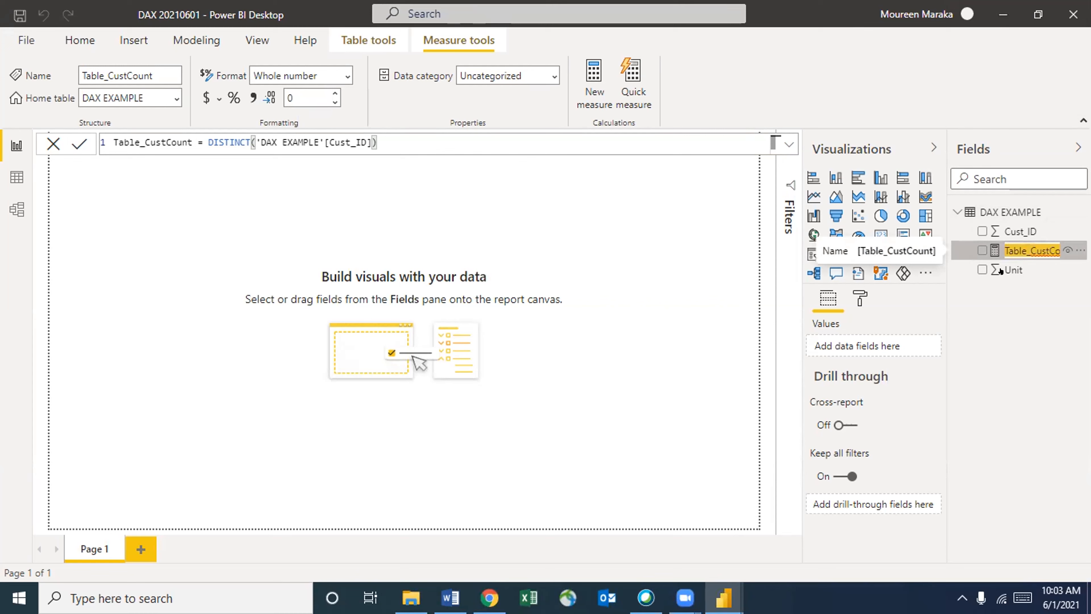
left_click(1024, 311)
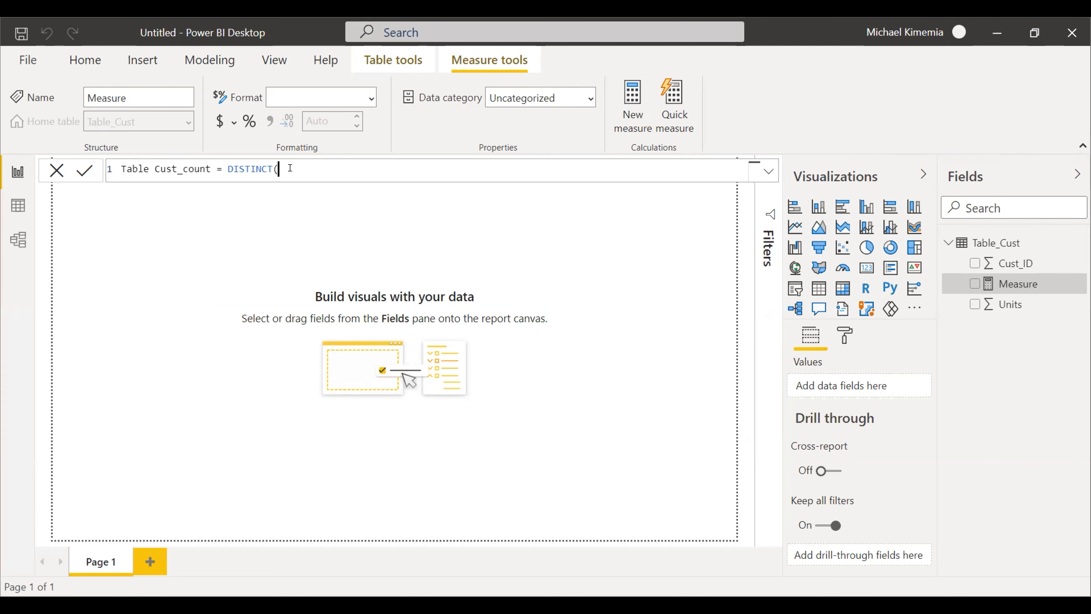
In the other report, choose Table_Cust[Cust_ID] as the DISTINCT argument of the Table Cust_count measure
type("ta")
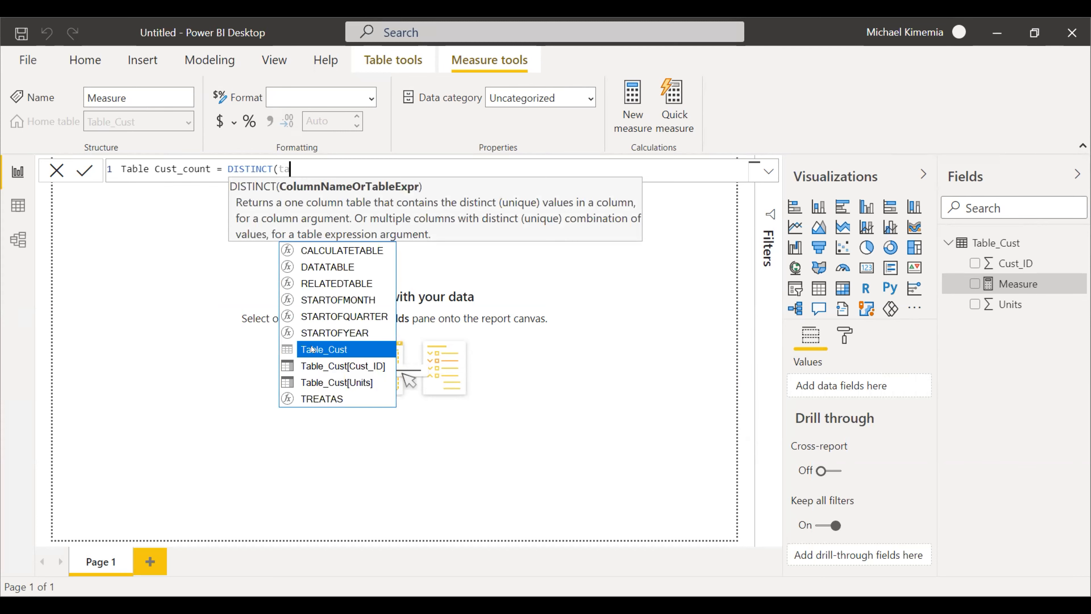
double_click(313, 366)
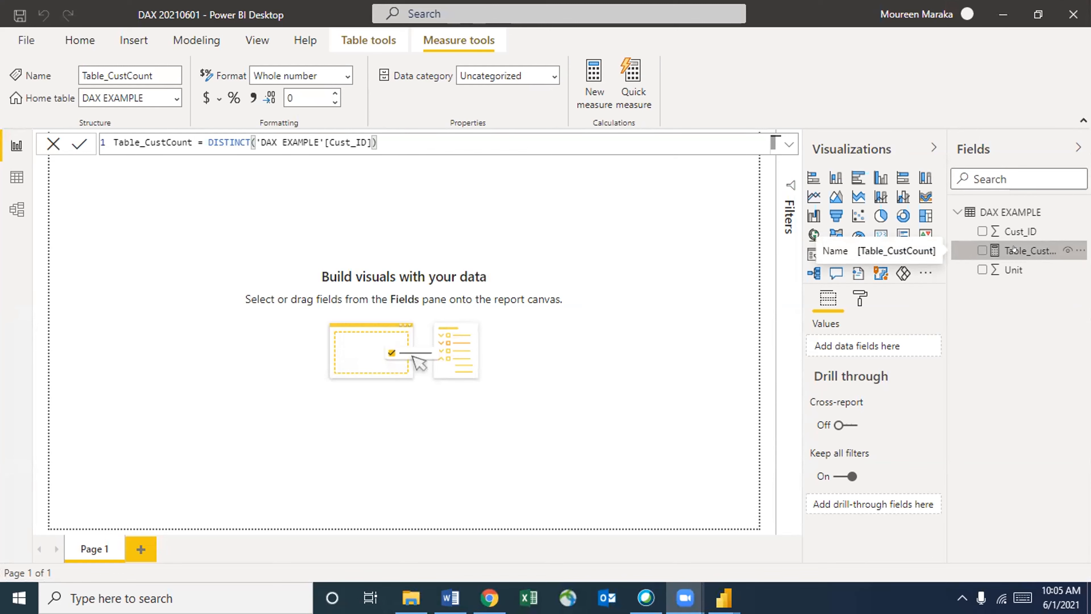
Try to show the Table_CustCount measure in a card visual, and delete the visual
left_click(979, 250)
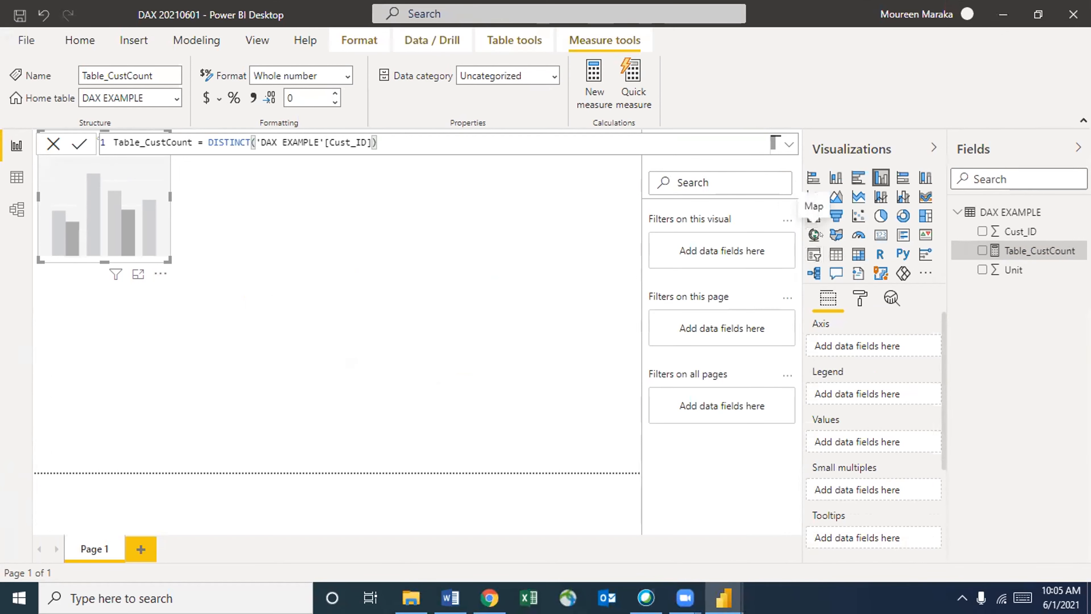
left_click(874, 234)
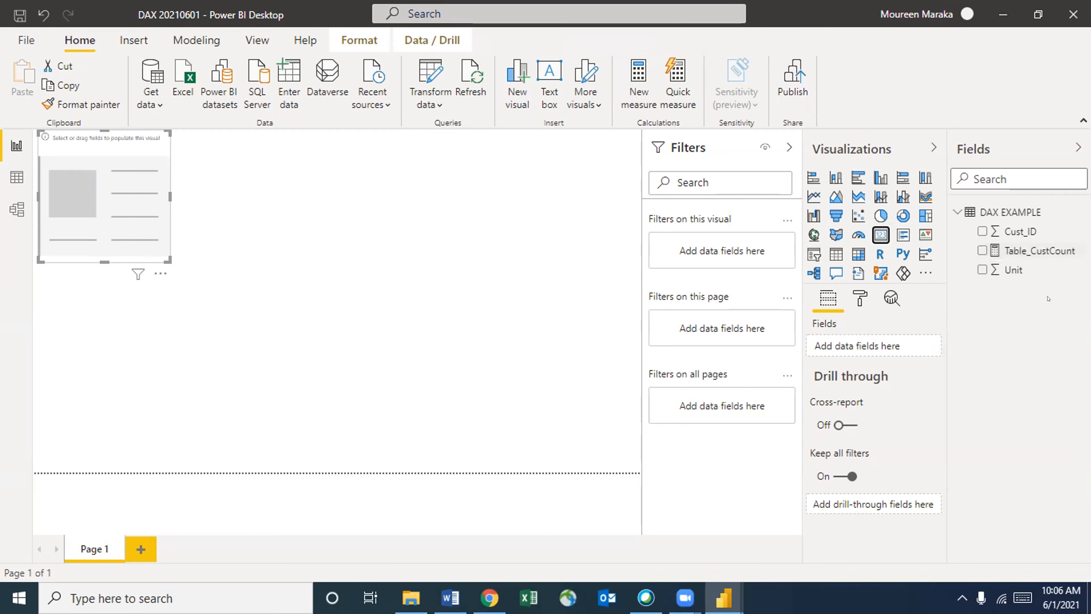
left_click(981, 250)
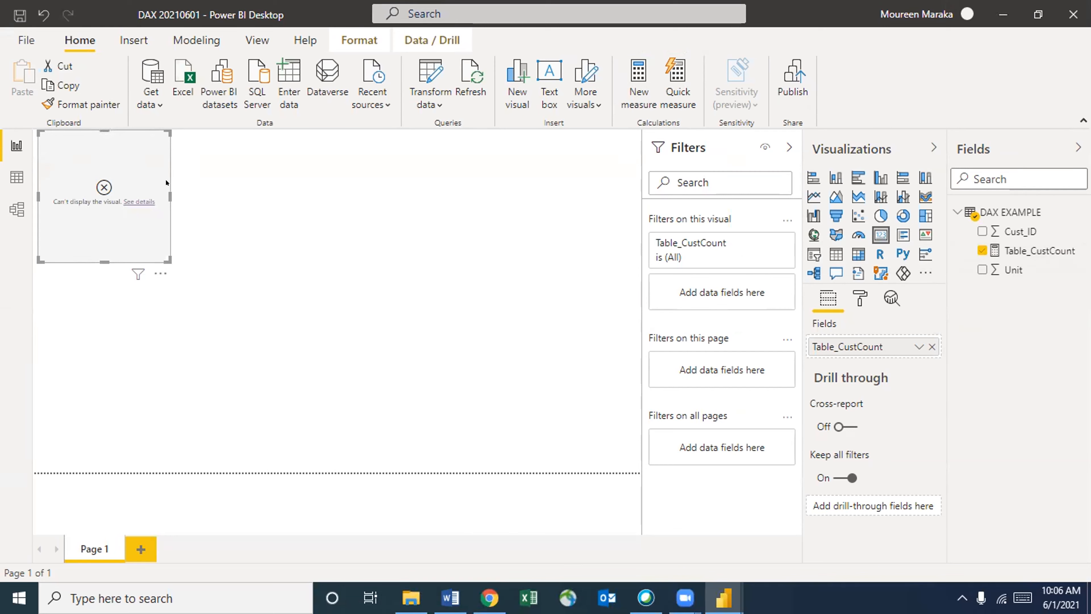
key("Delete")
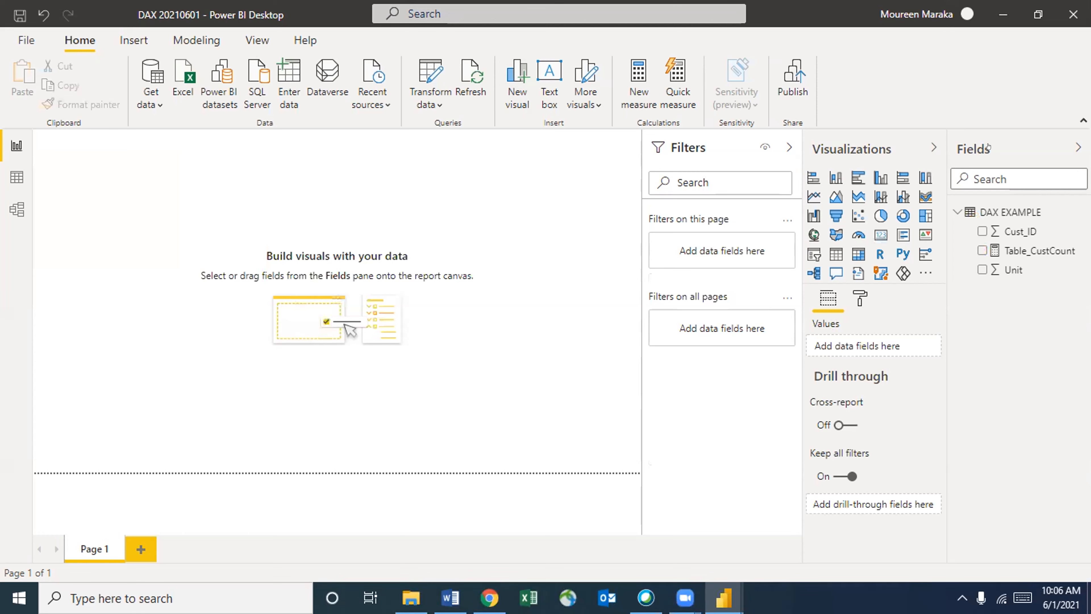
Examine the DAX EXAMPLE table's data and the Table_CustCount measure's formula, and return to the report page
left_click(7, 176)
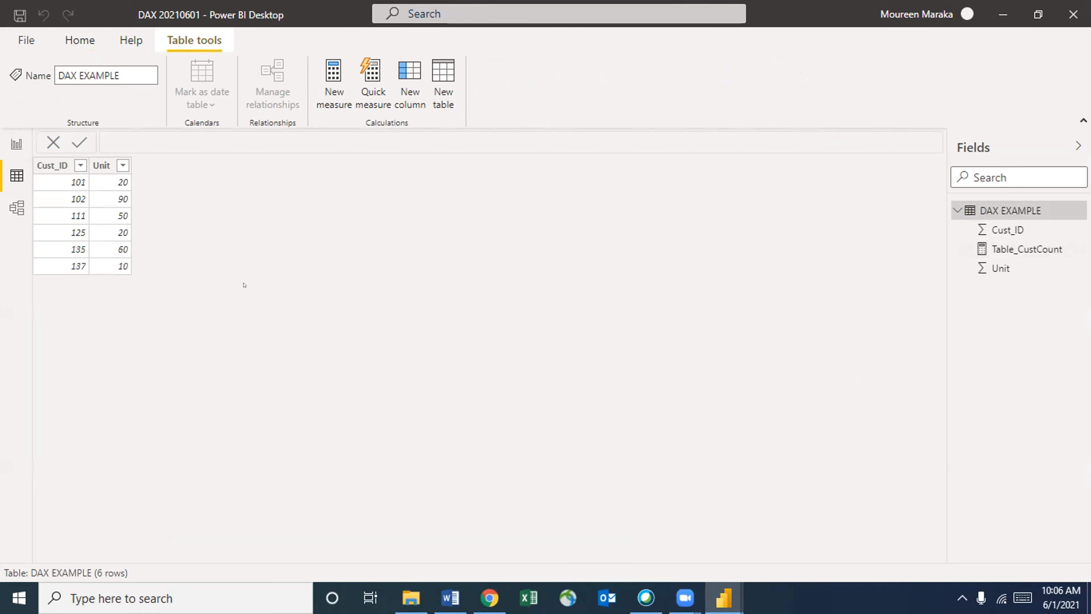
left_click(1011, 249)
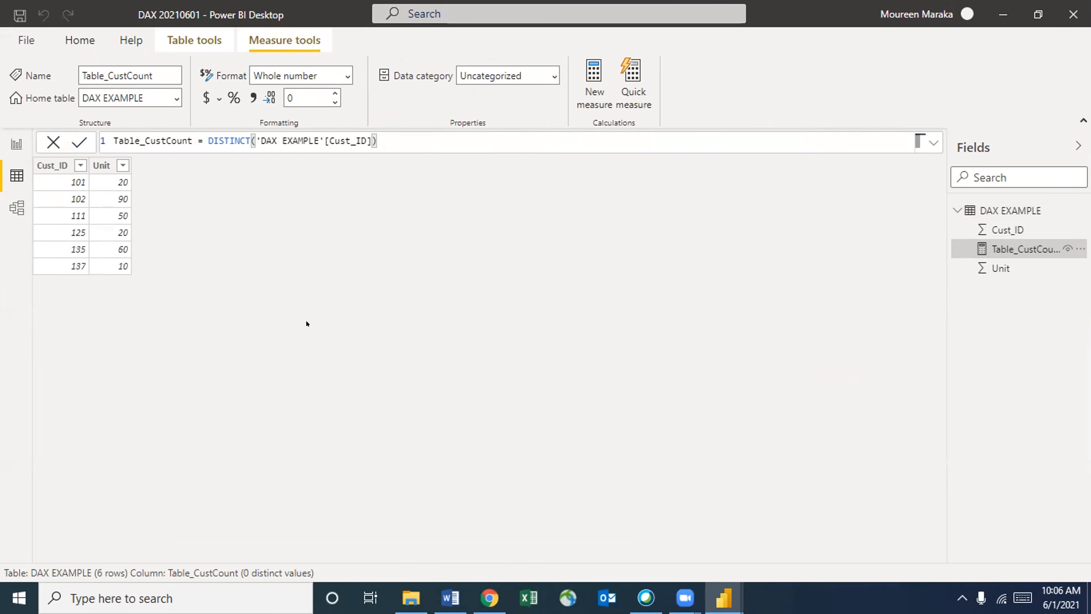
left_click(6, 145)
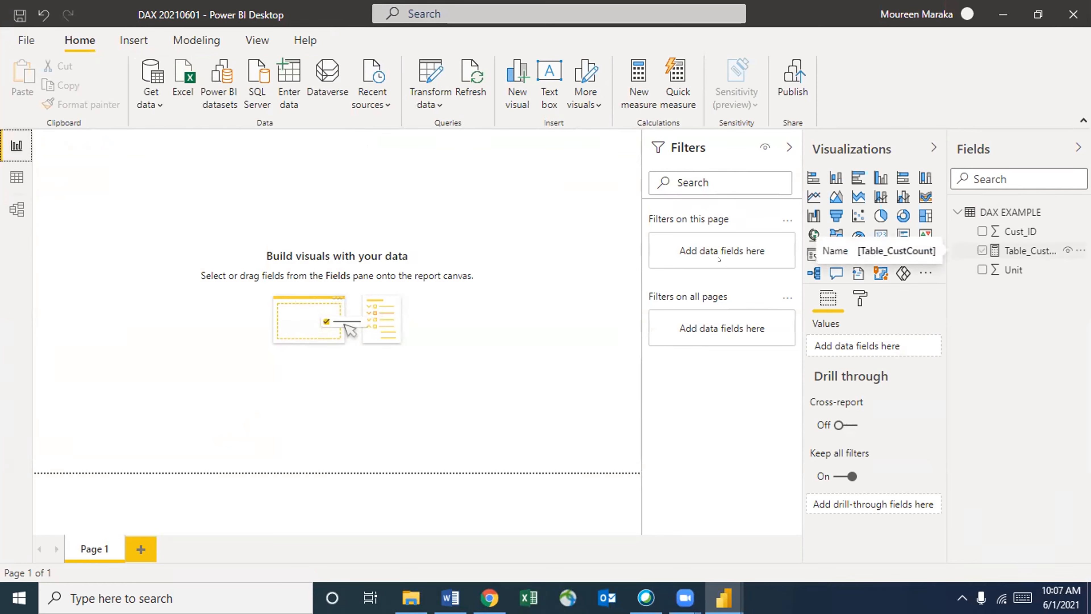
Try to plot Table_CustCount in a clustered column chart, and remove the measure from the chart
left_click(980, 250)
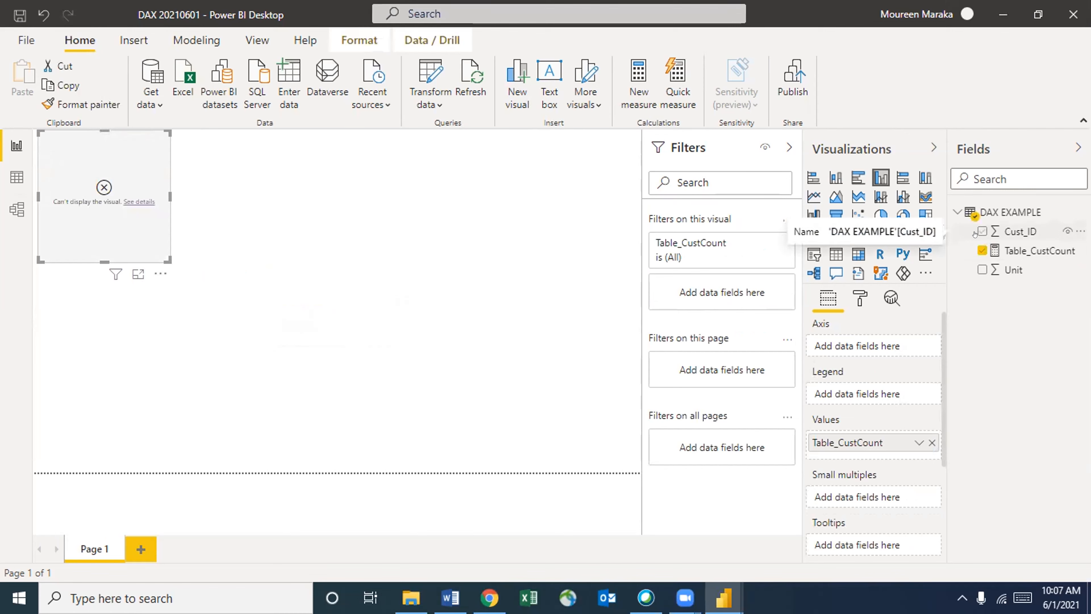
left_click(979, 250)
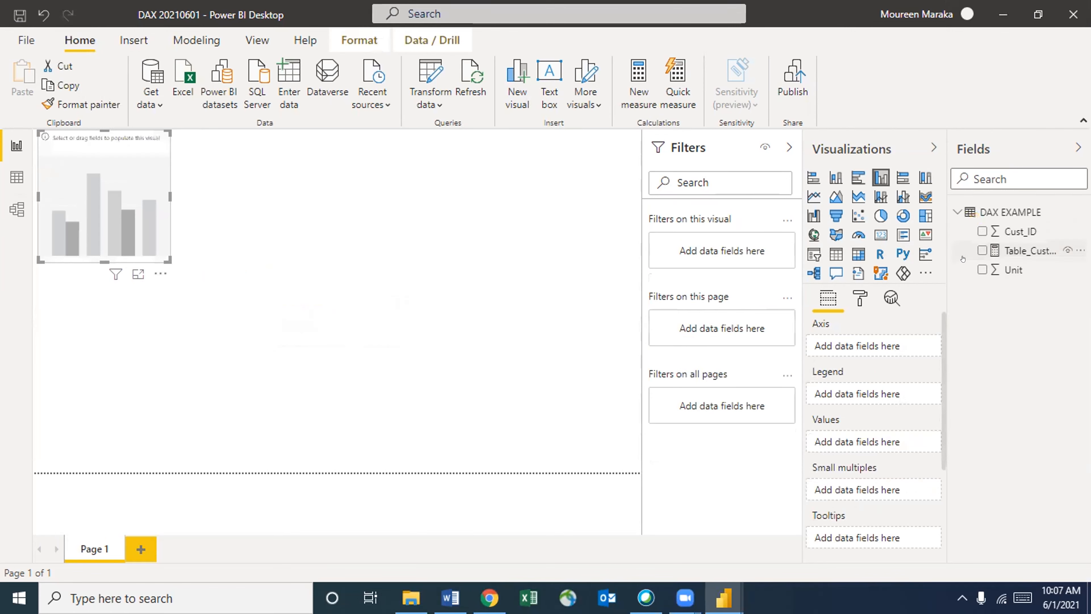
left_click(986, 211)
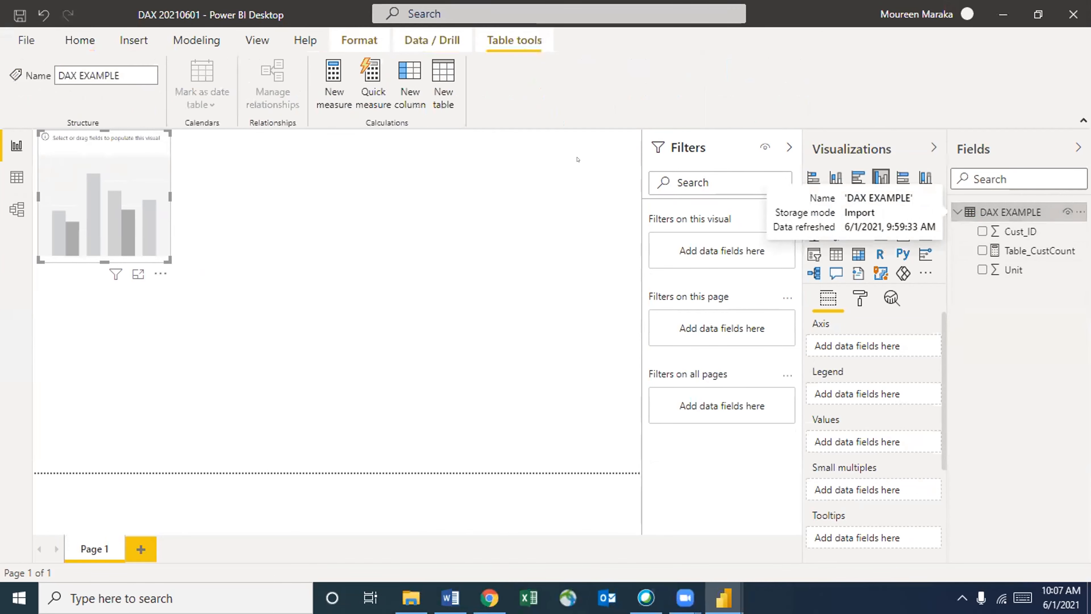
left_click(333, 92)
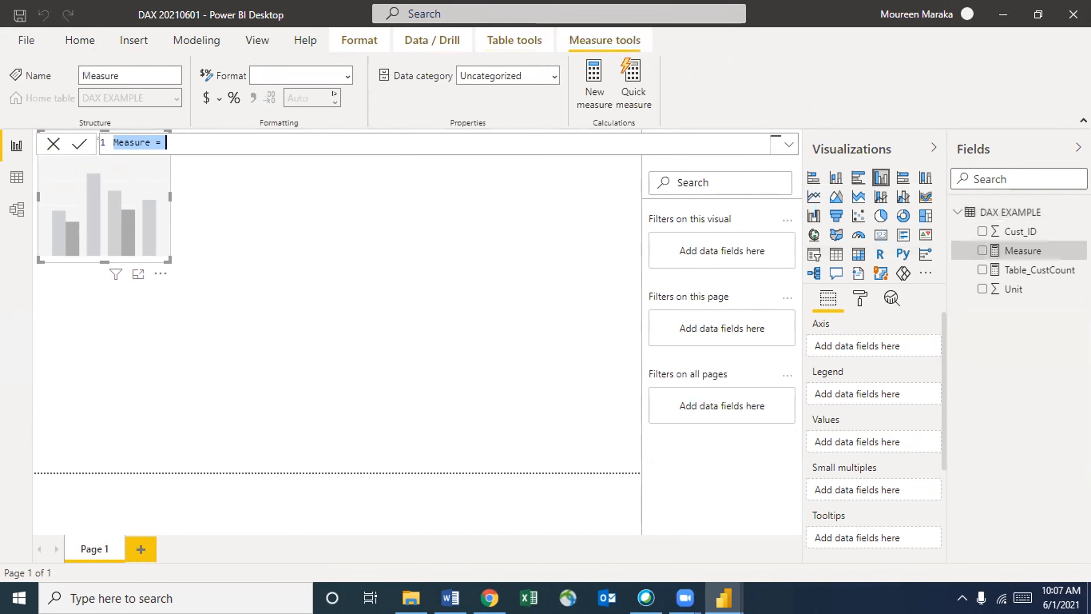
left_click(177, 143)
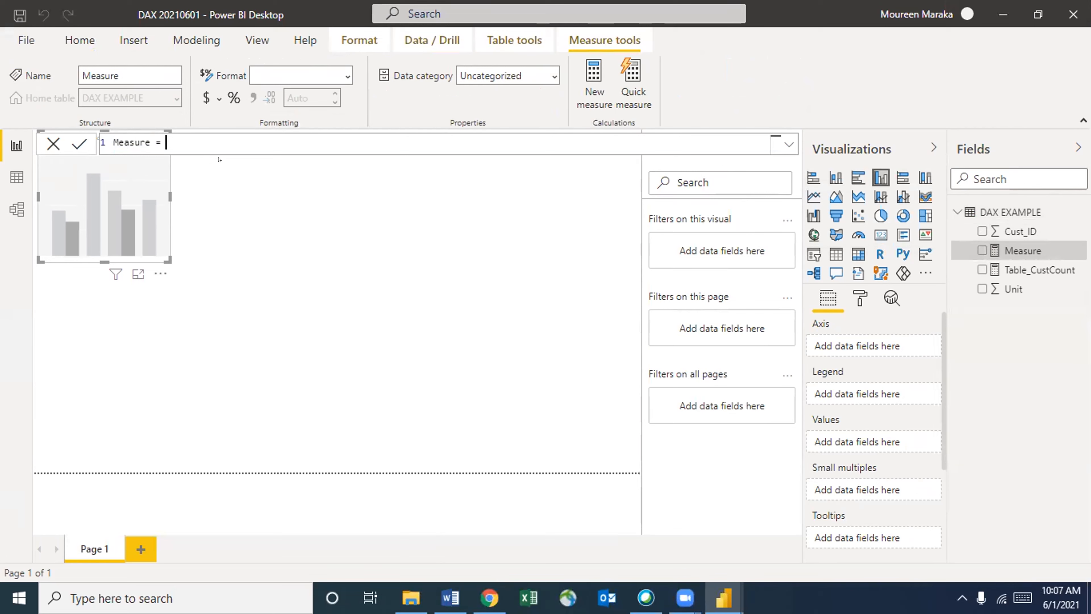
left_click(43, 144)
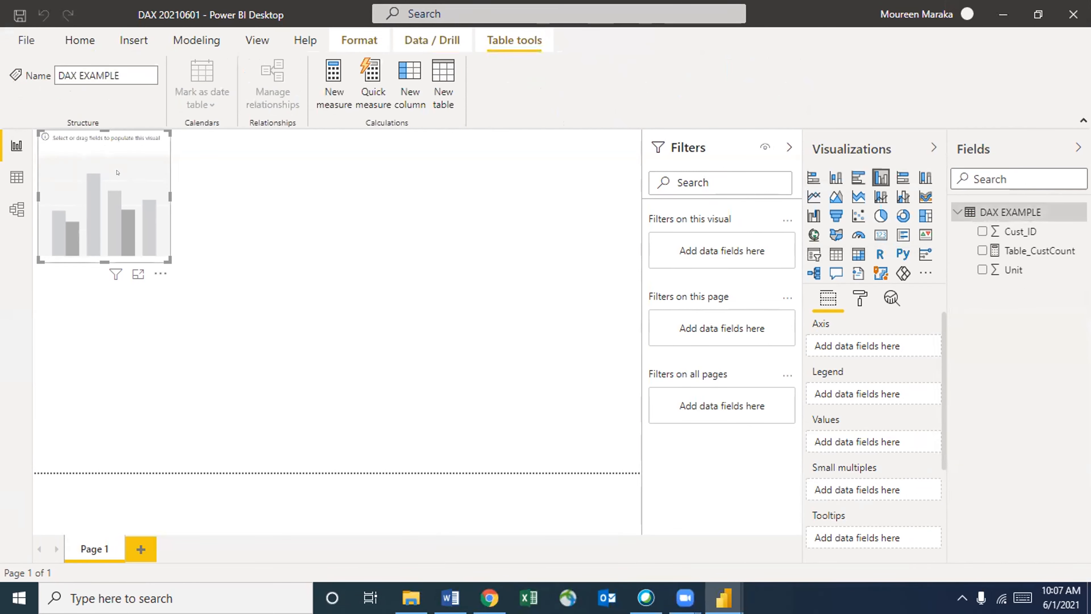
Delete the empty clustered column chart from the report page
key("Delete")
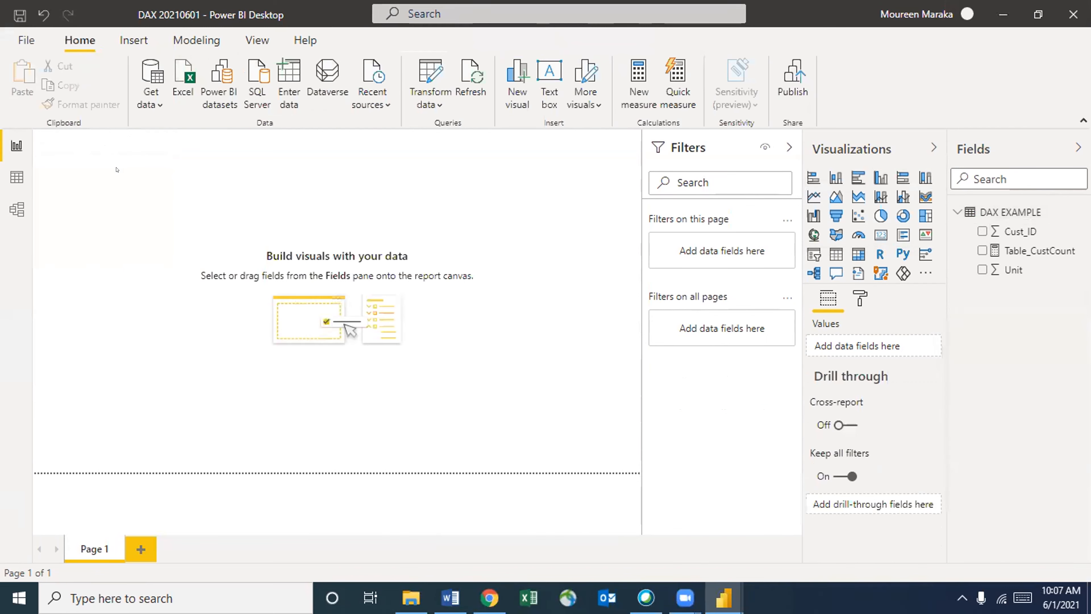
left_click(1024, 211)
left_click(333, 92)
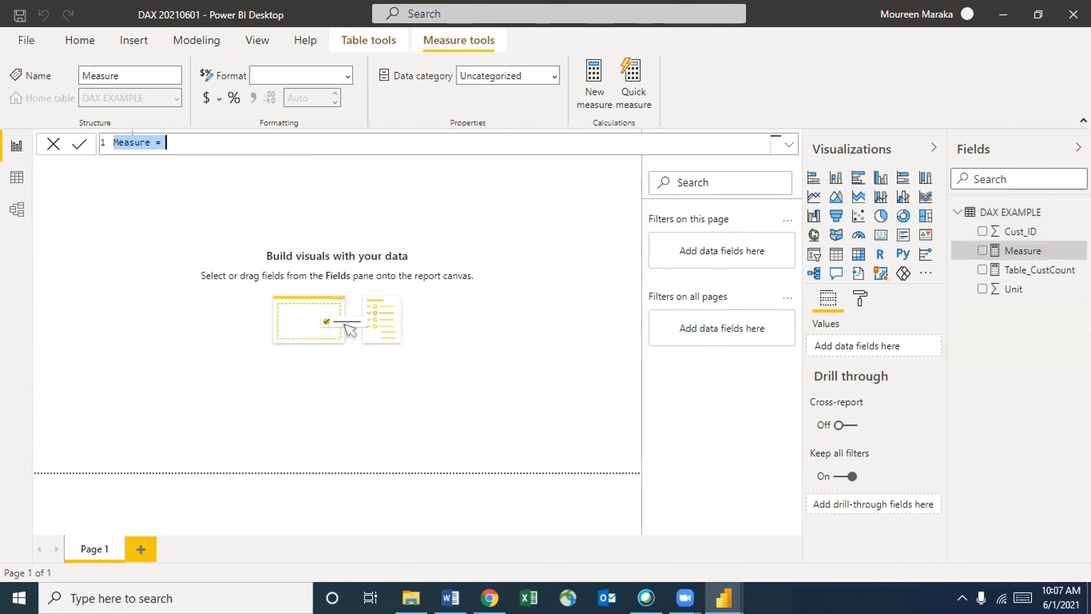
left_click_drag(150, 142, 117, 143)
left_click(44, 145)
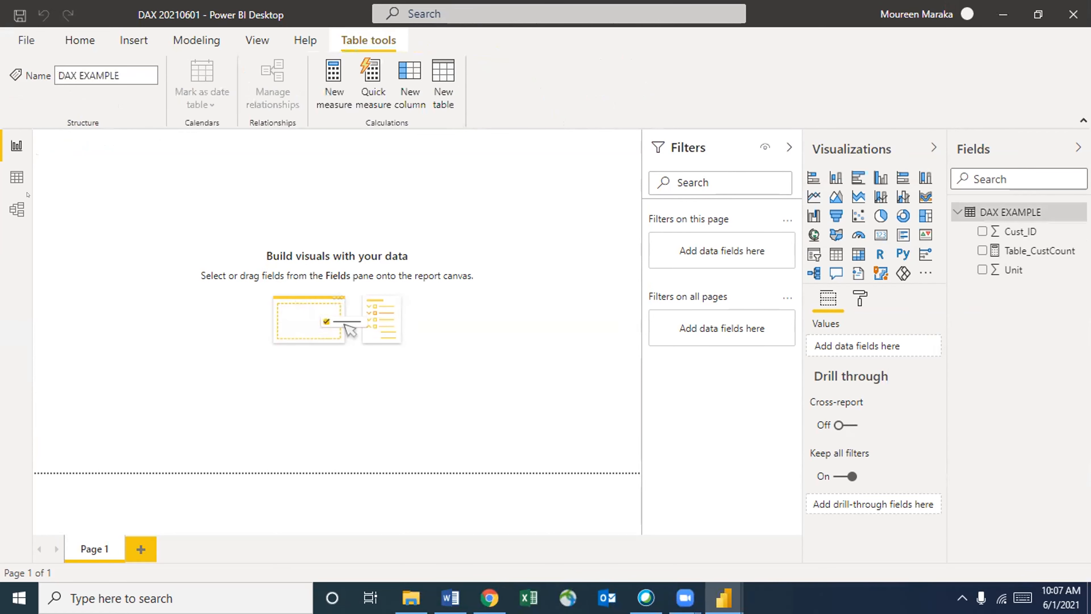
Show the DAX EXAMPLE table's data and open its query for editing in Power Query Editor
left_click(15, 181)
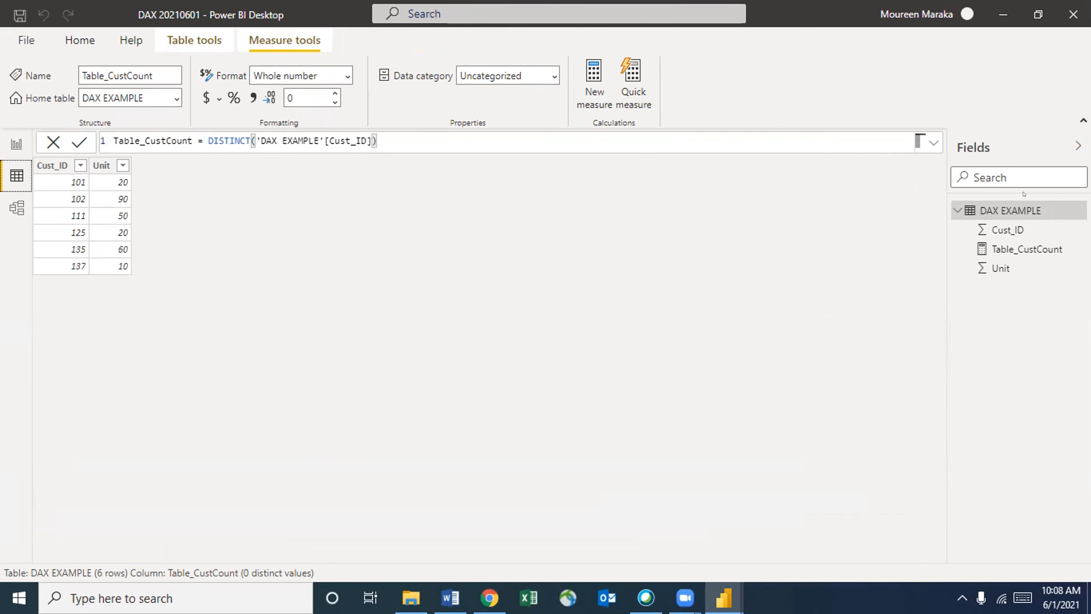
left_click(1076, 209)
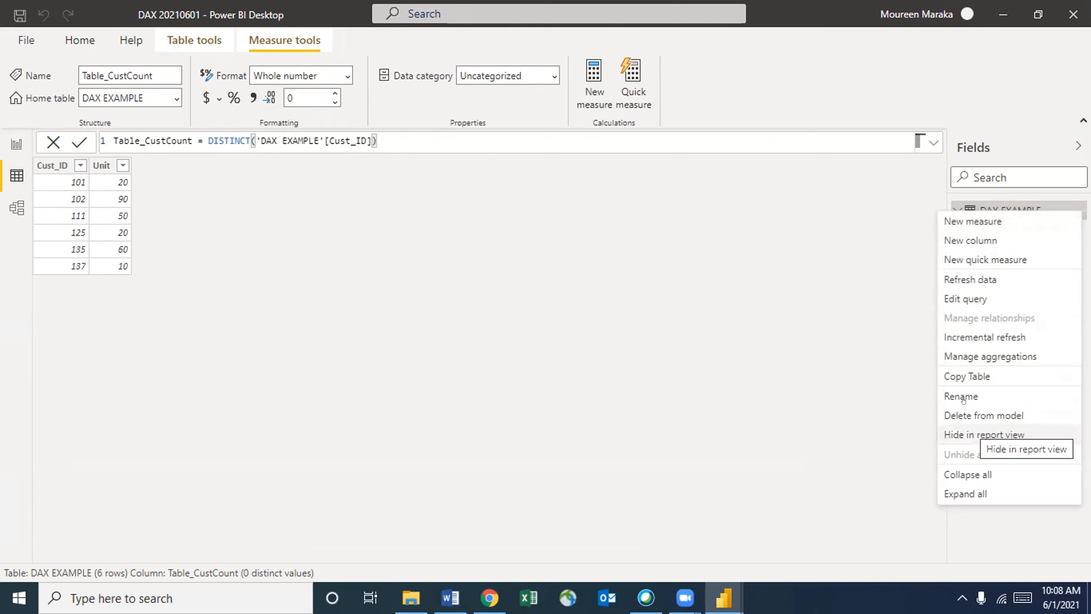
left_click(963, 300)
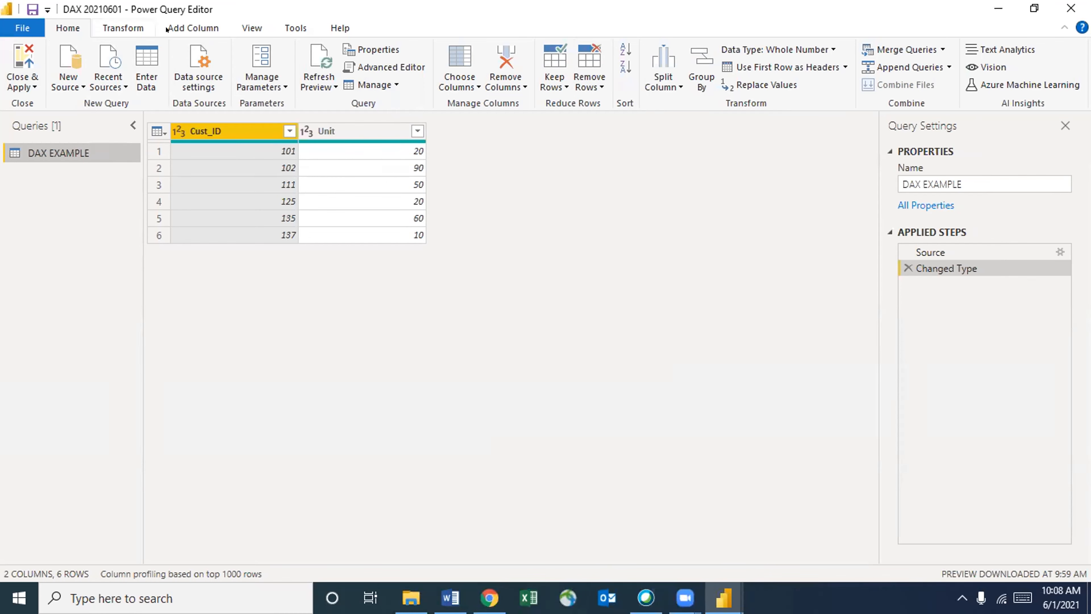
left_click(182, 29)
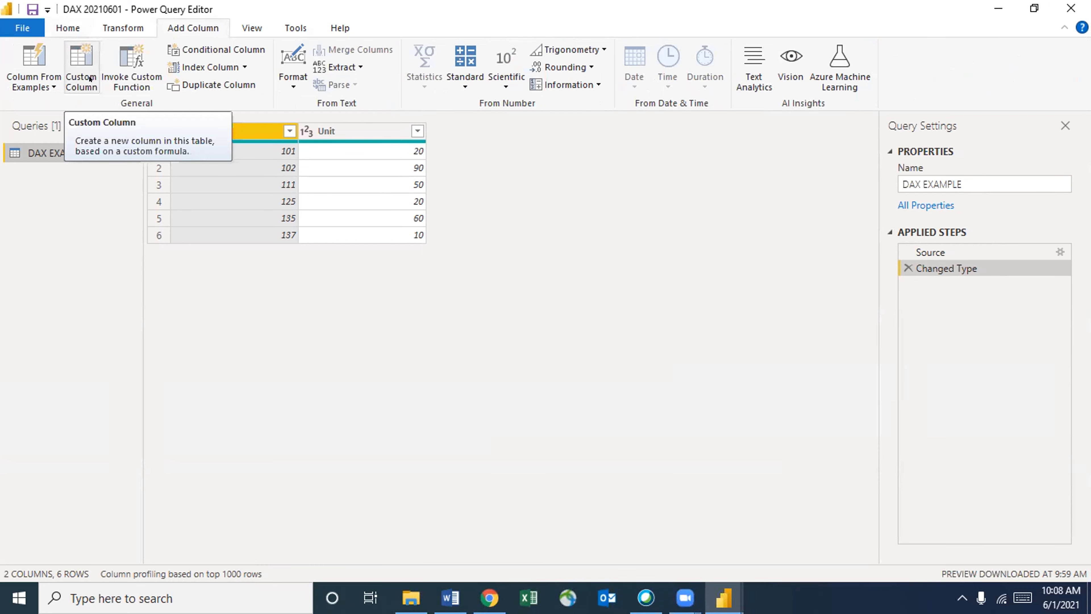
left_click(89, 79)
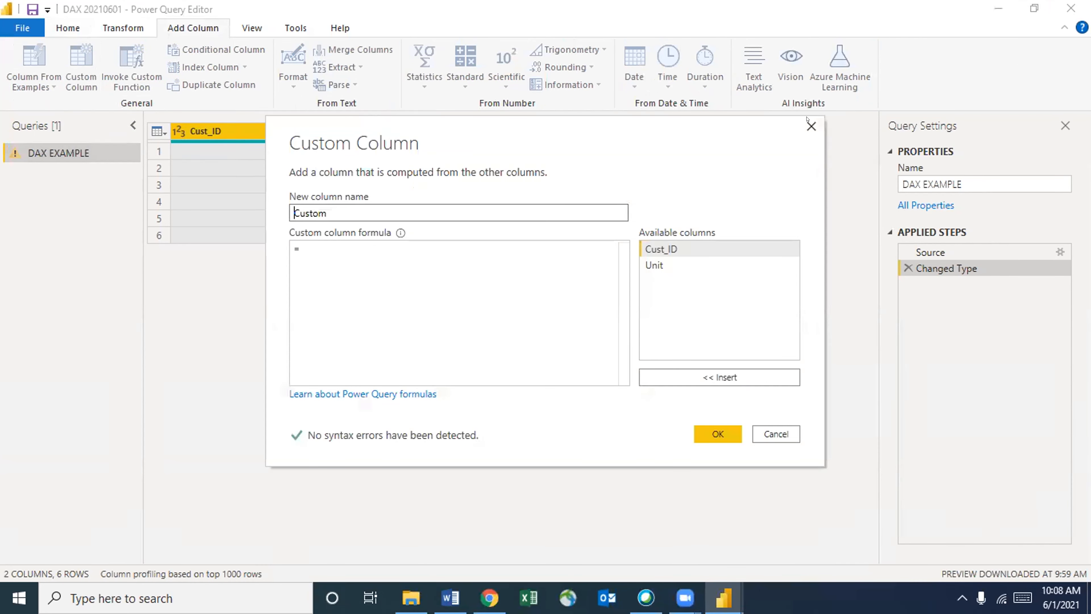
left_click(811, 126)
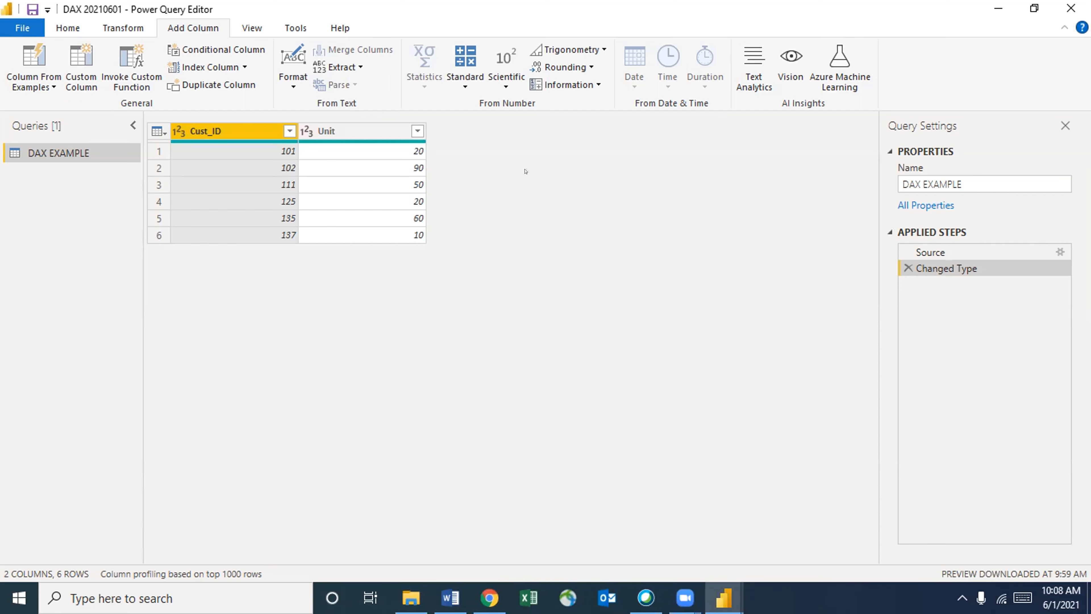
Copy the Cust_ID column and the DAX EXAMPLE query to the clipboard
left_click(373, 130)
right_click(373, 130)
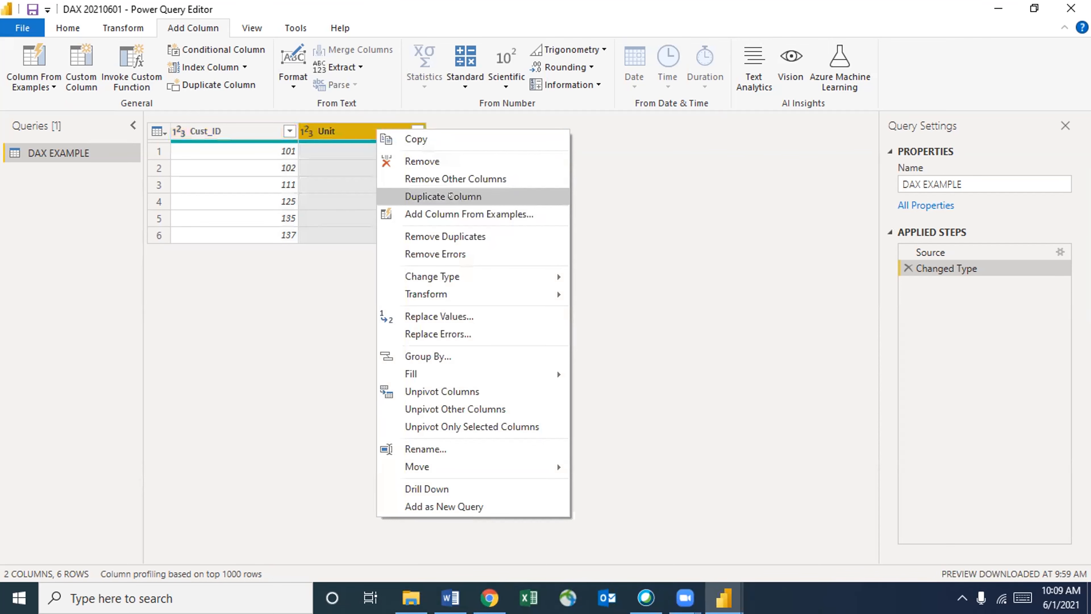
left_click(234, 130)
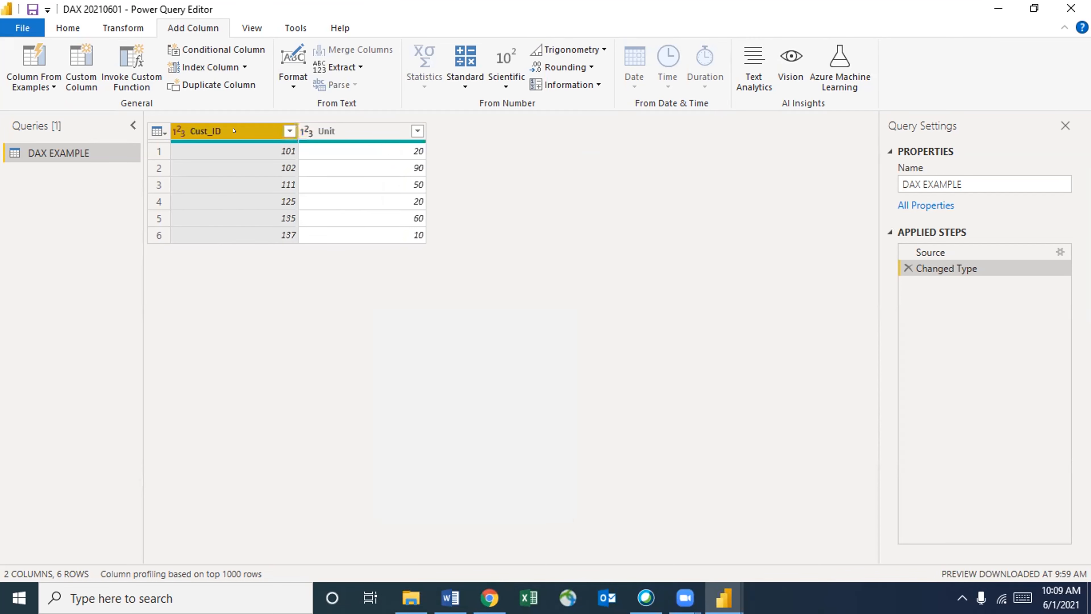
right_click(259, 131)
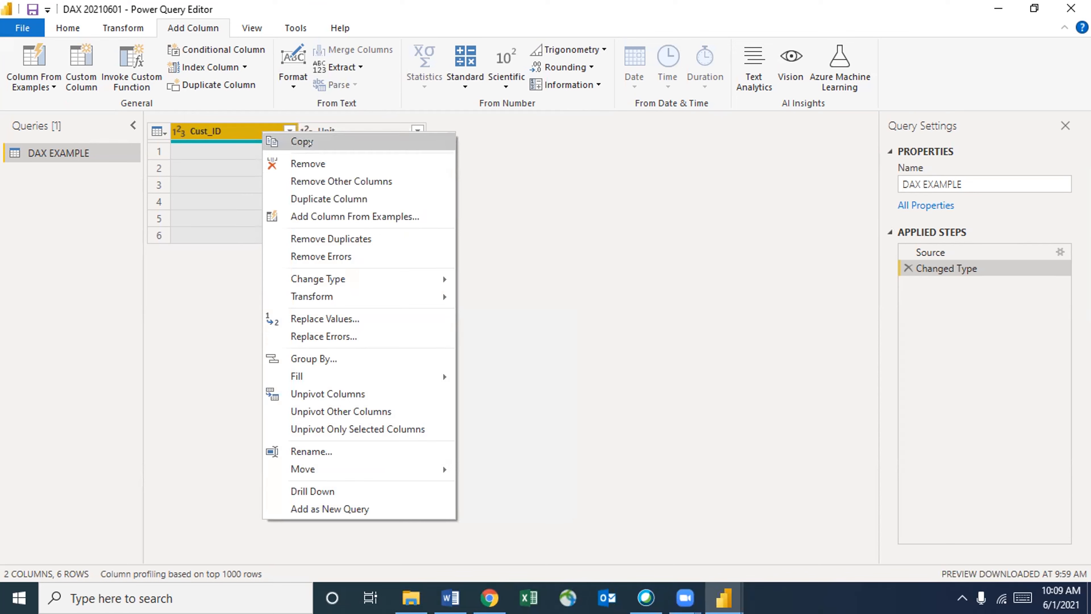
left_click(310, 144)
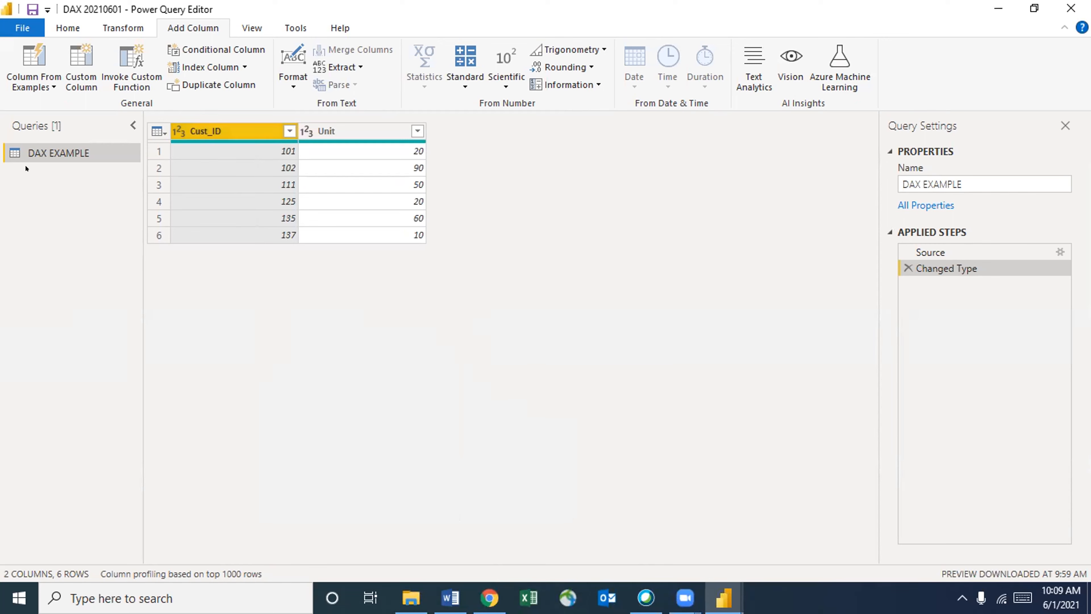
right_click(29, 147)
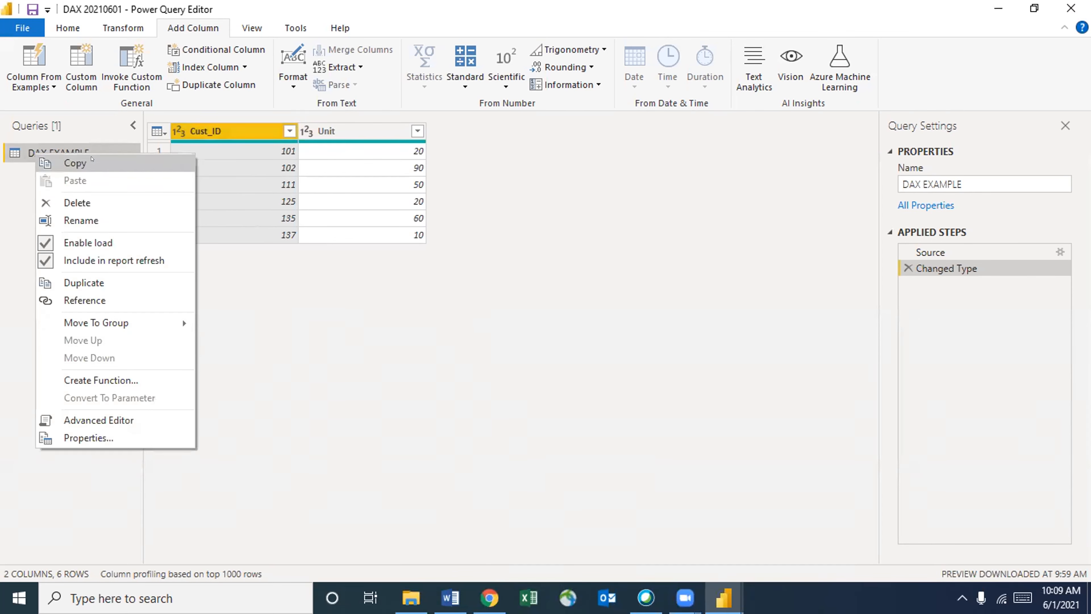
left_click(92, 162)
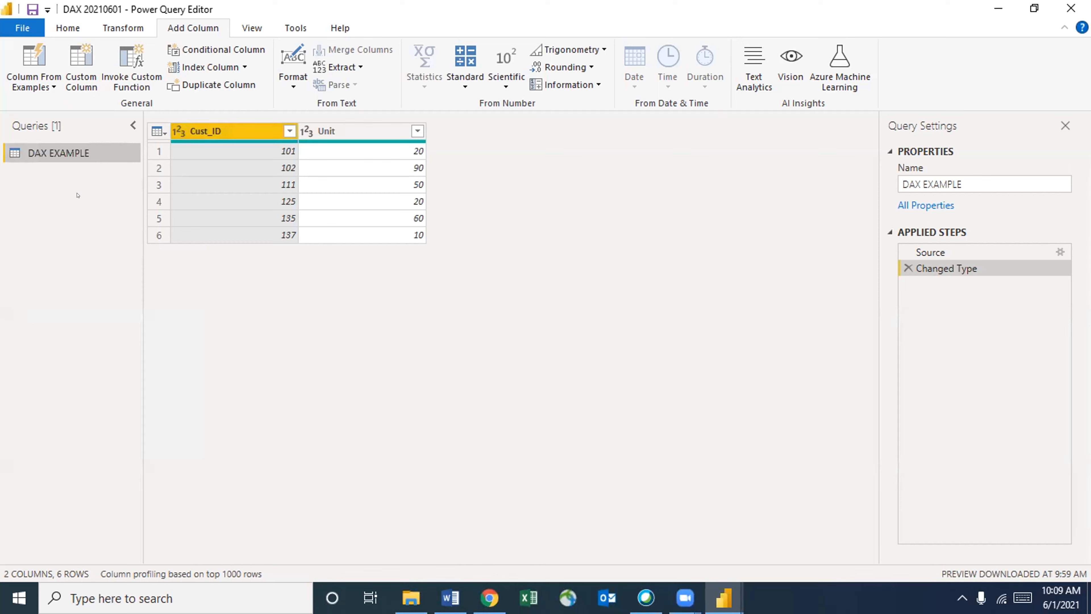
Duplicate the DAX EXAMPLE query, and duplicate the Unit column in the new query
right_click(65, 155)
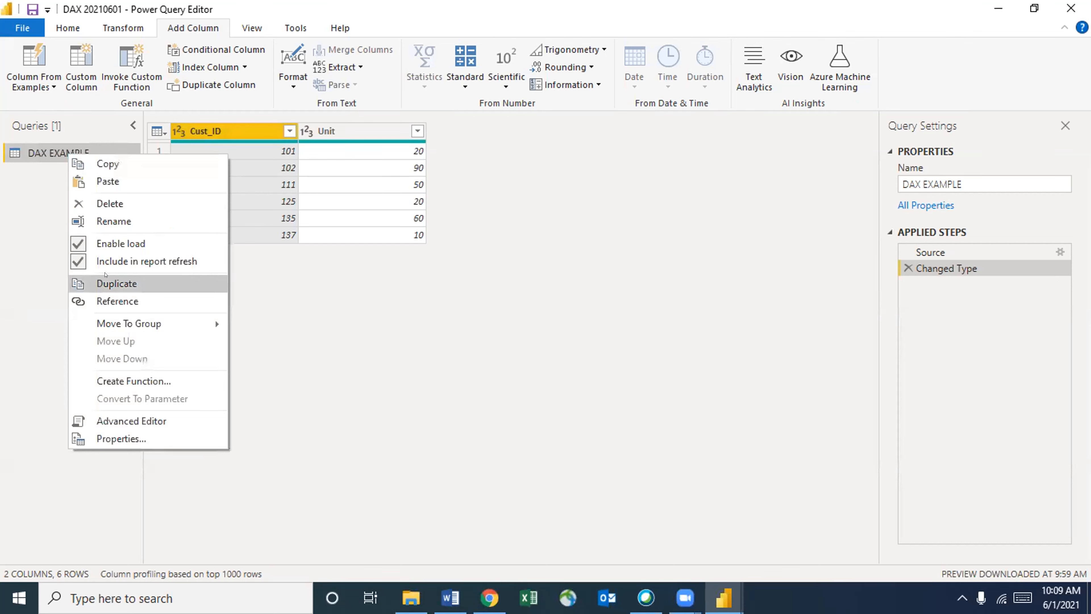
left_click(105, 280)
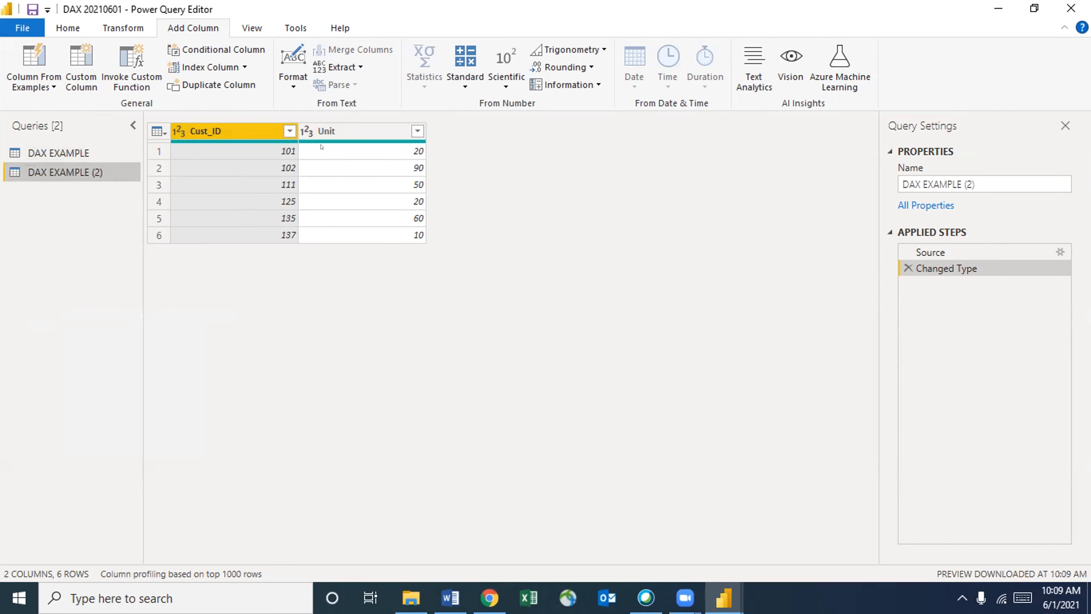
left_click(361, 131)
right_click(362, 131)
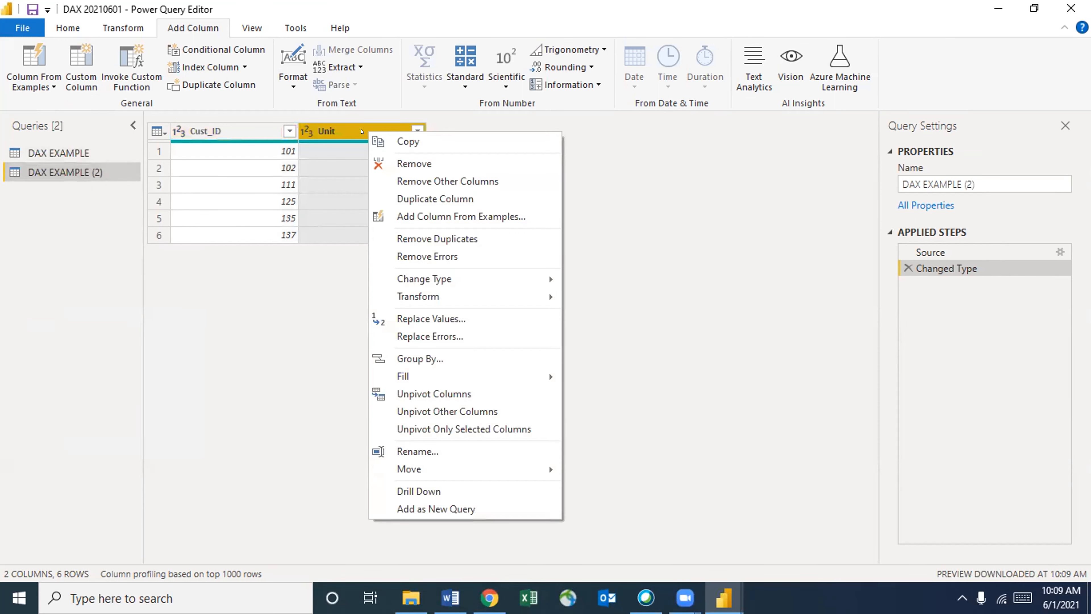
left_click(438, 198)
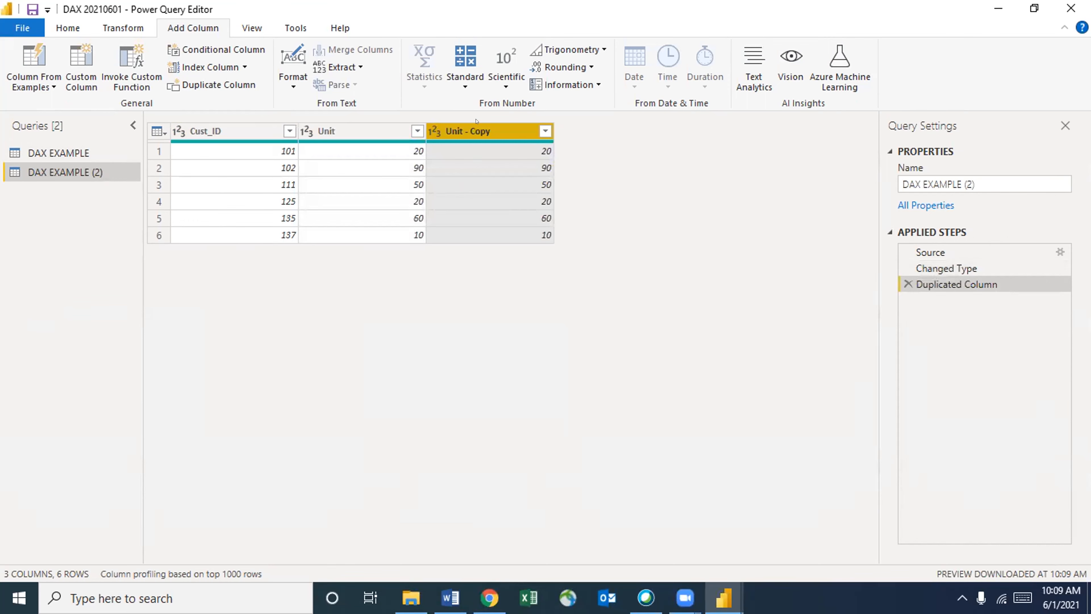
Rename the duplicated Unit column as Customer Name
left_click(543, 131)
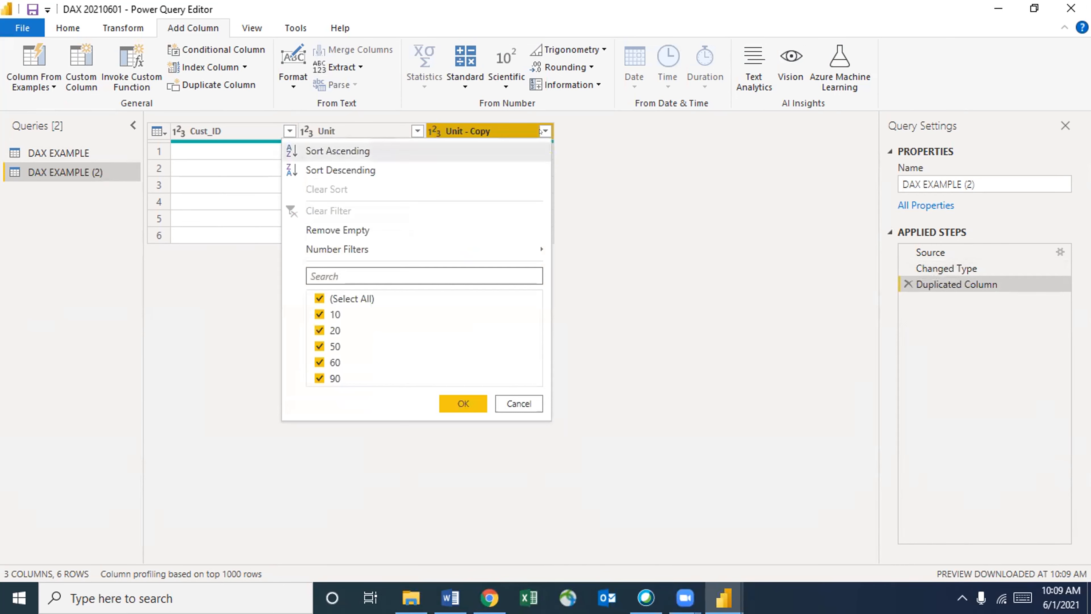
left_click(541, 131)
double_click(477, 131)
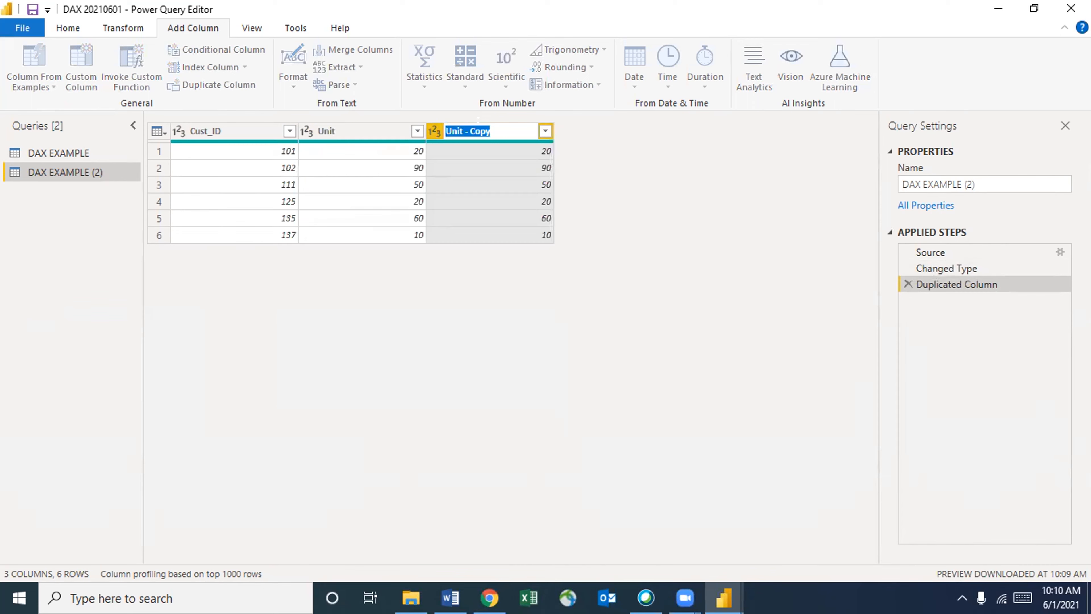
type("Customer Name")
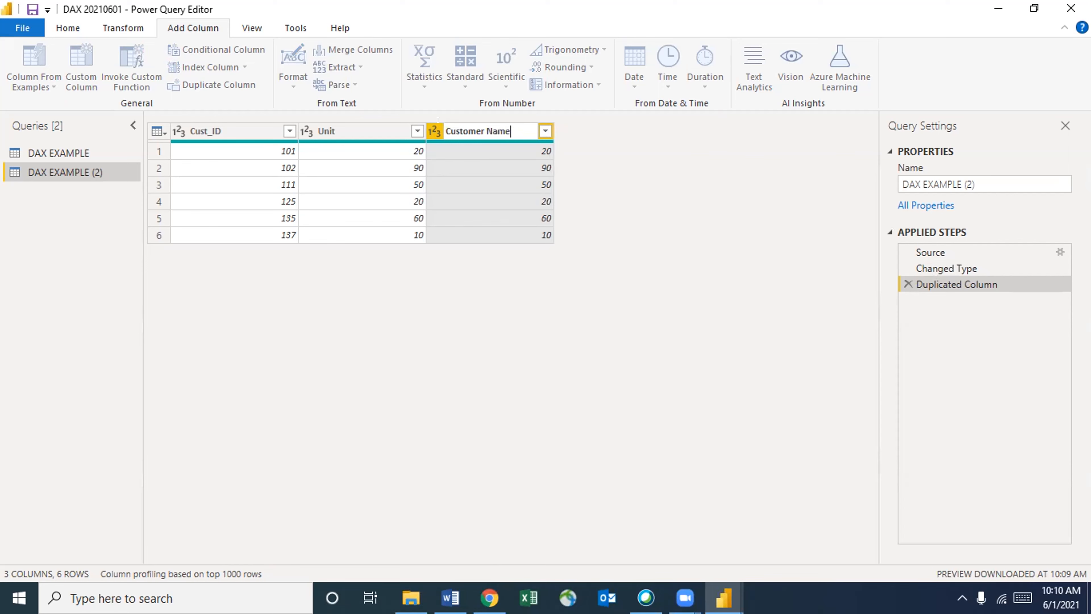
key("Return")
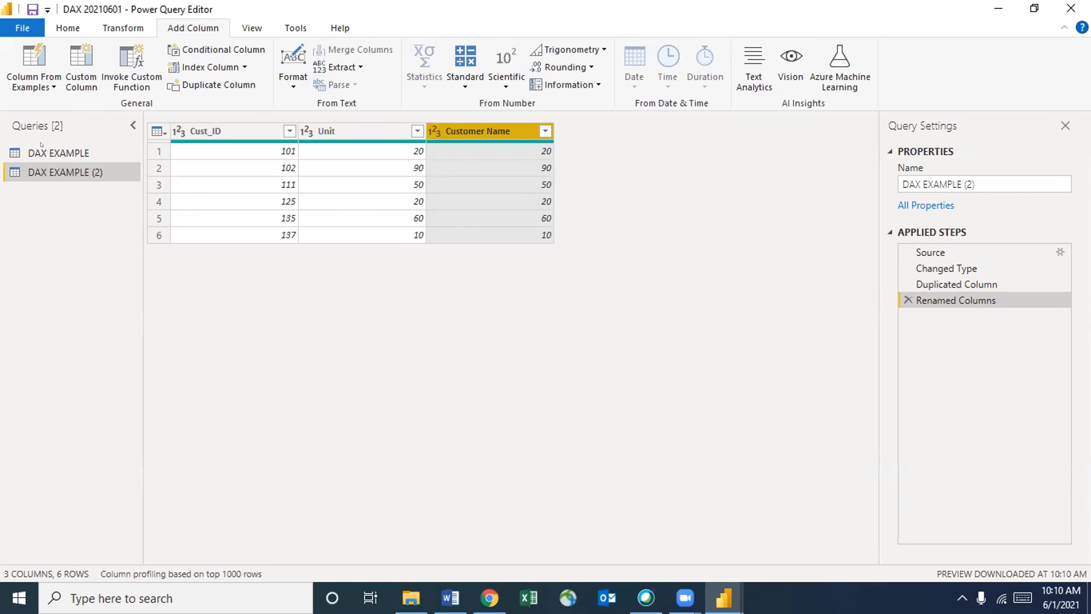
Delete the duplicated DAX EXAMPLE (2) query
left_click(53, 149)
right_click(53, 148)
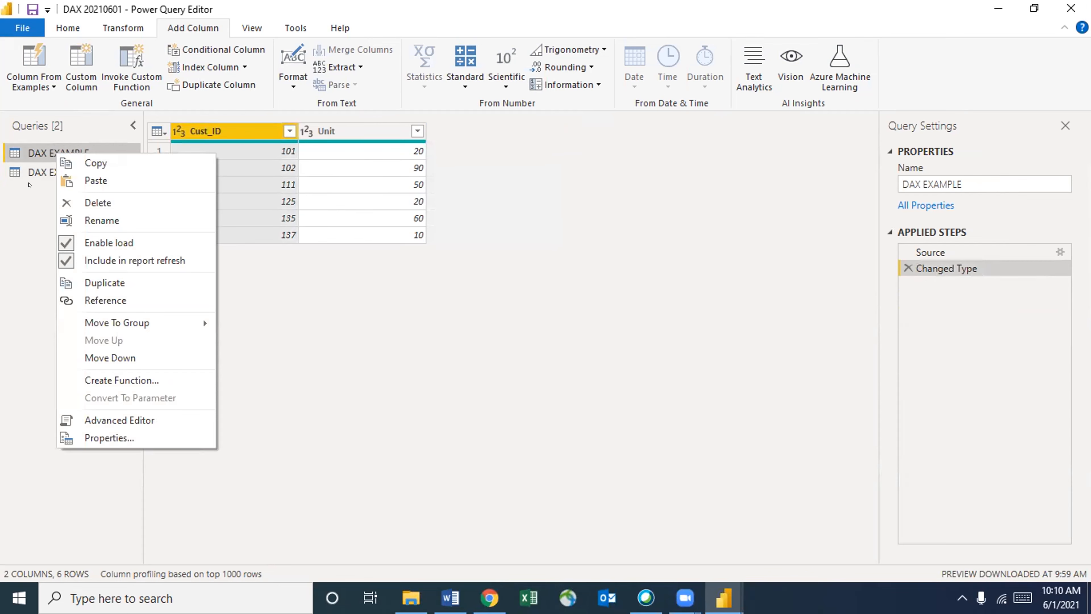
left_click(30, 184)
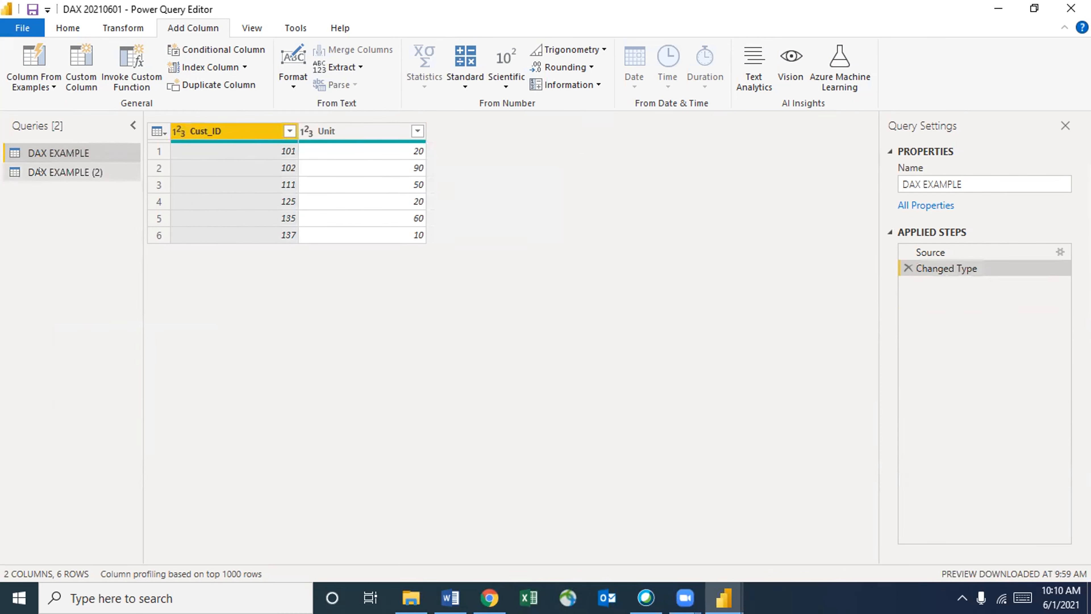
right_click(38, 170)
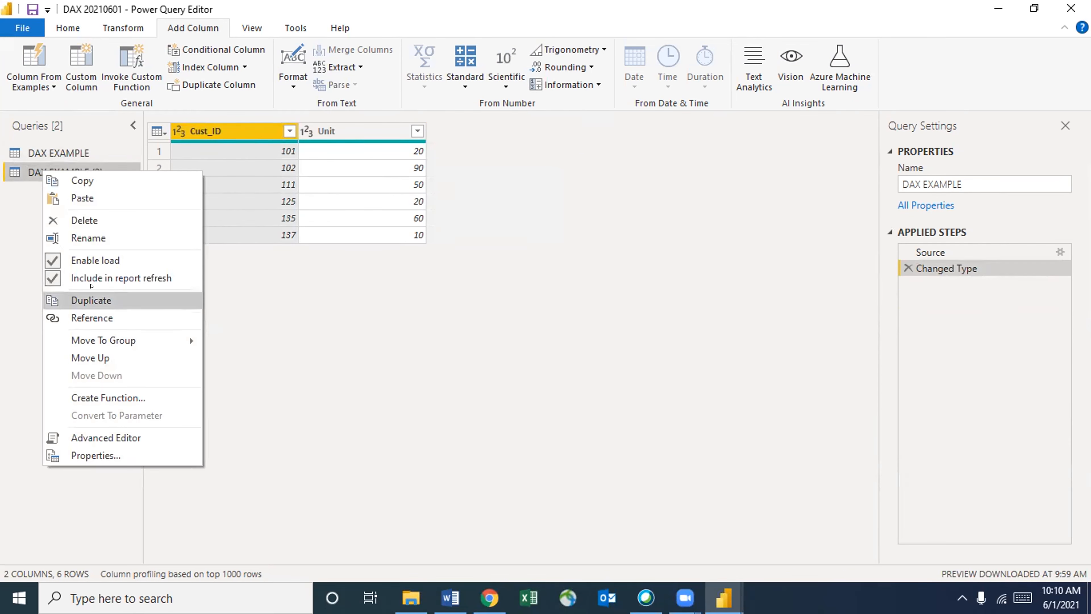
left_click(94, 220)
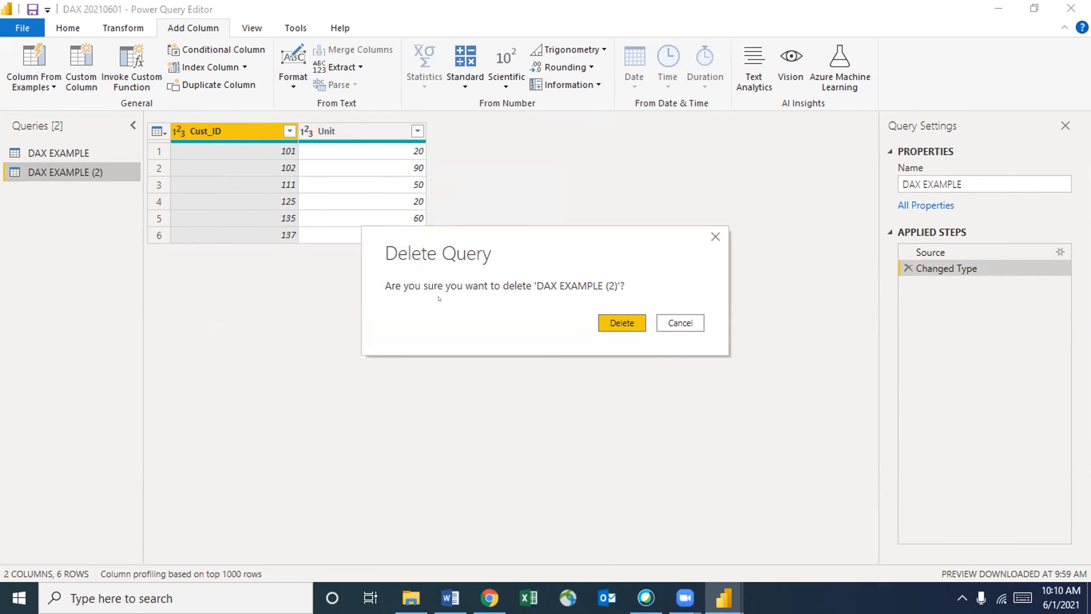
left_click(618, 323)
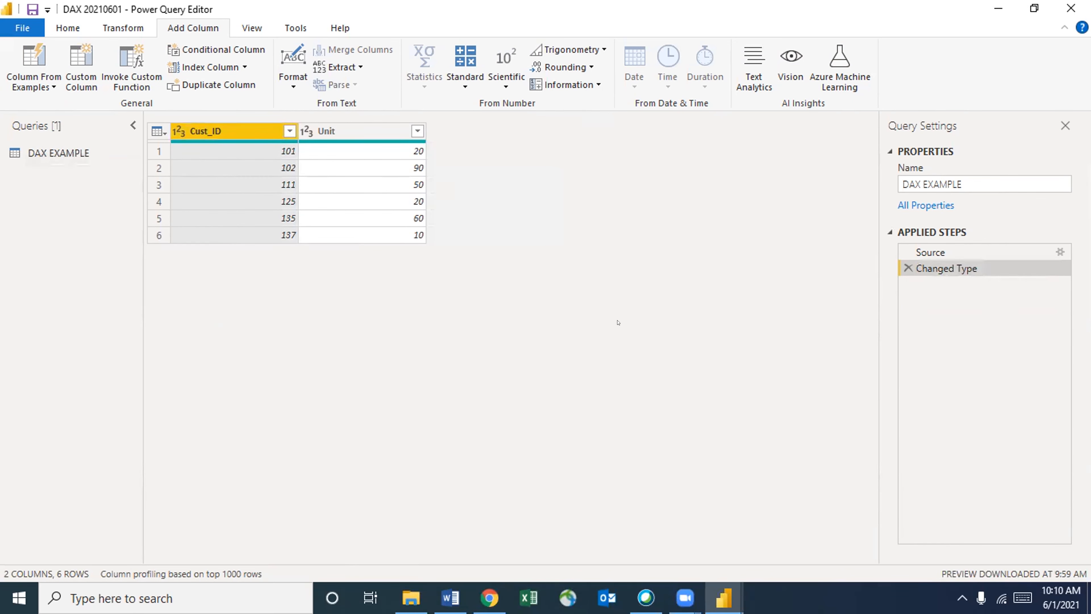
Duplicate the DAX EXAMPLE query again
left_click(66, 154)
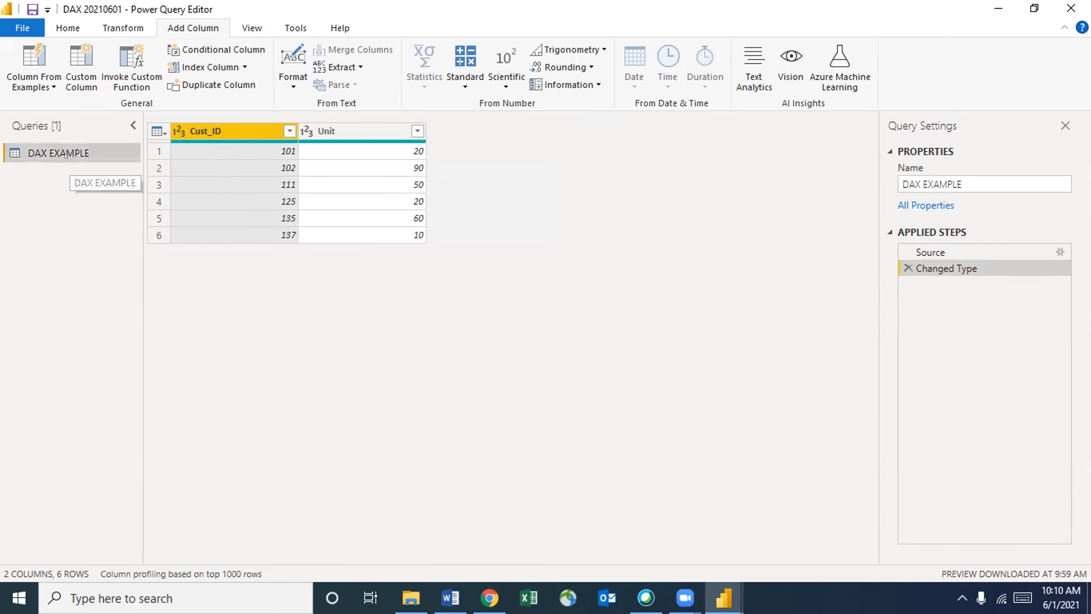
right_click(66, 154)
left_click(105, 278)
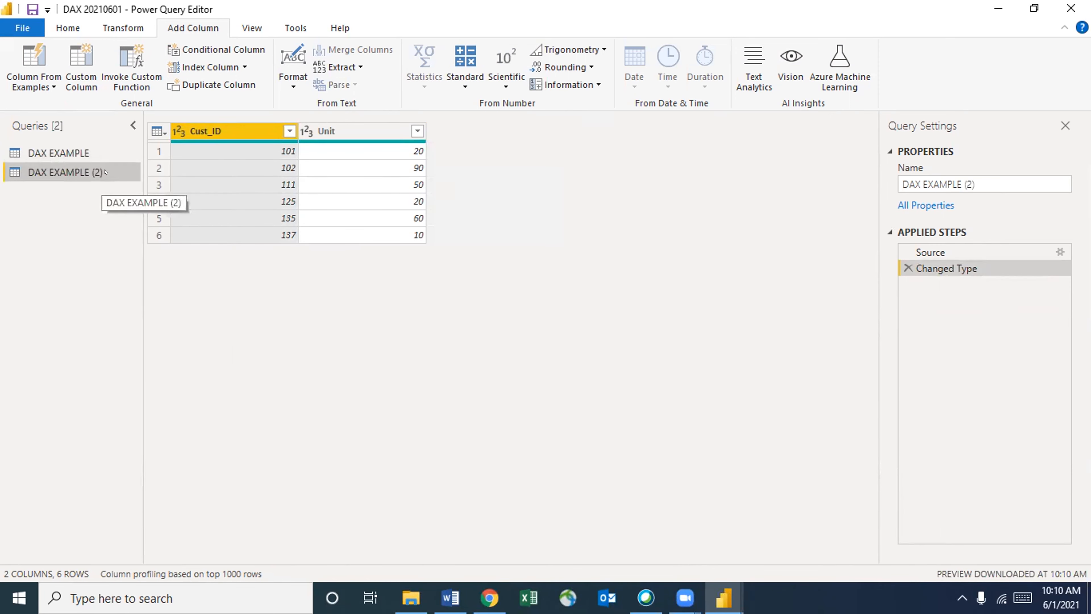
Duplicate the Unit column in the DAX EXAMPLE (2) query
right_click(361, 132)
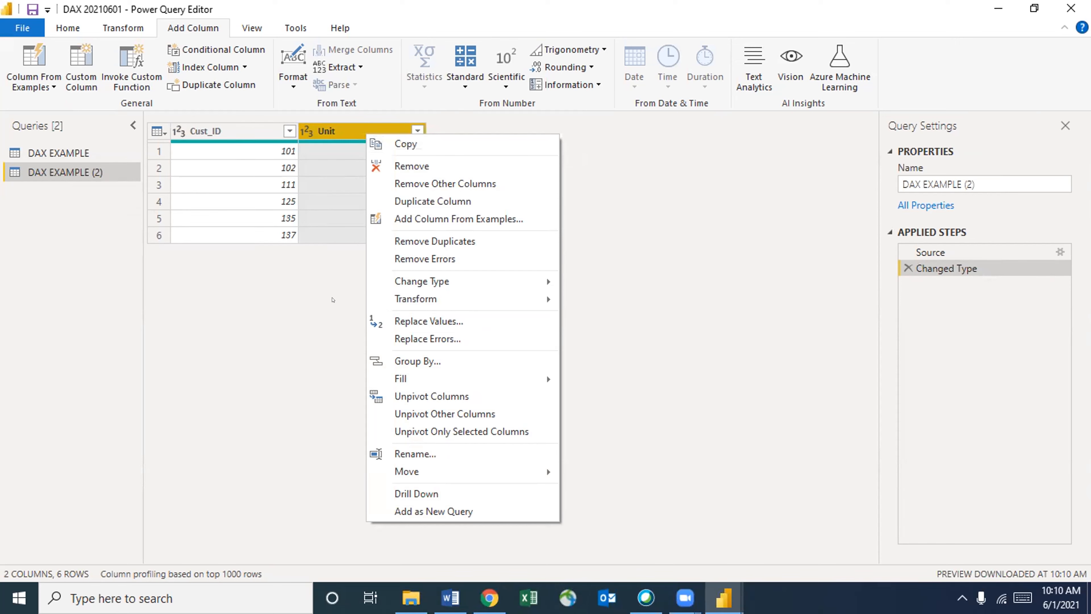
left_click(323, 298)
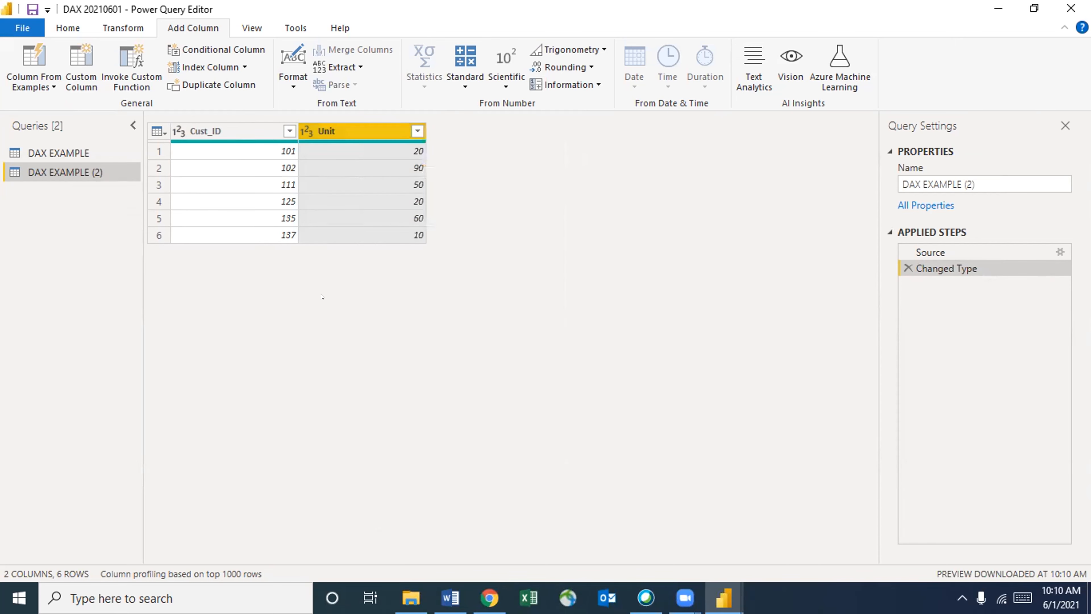
right_click(348, 130)
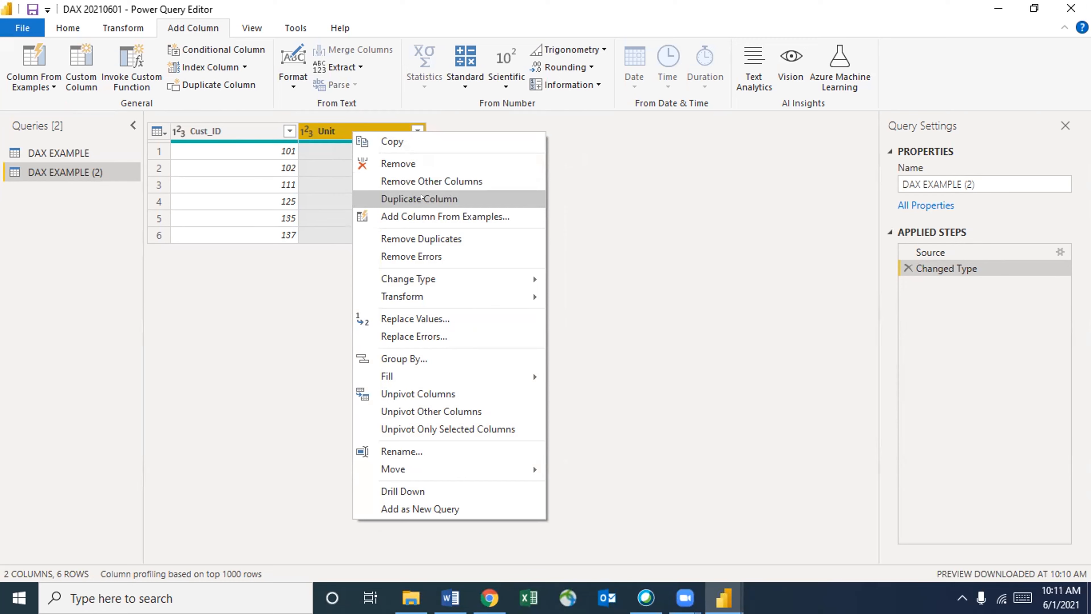
left_click(422, 199)
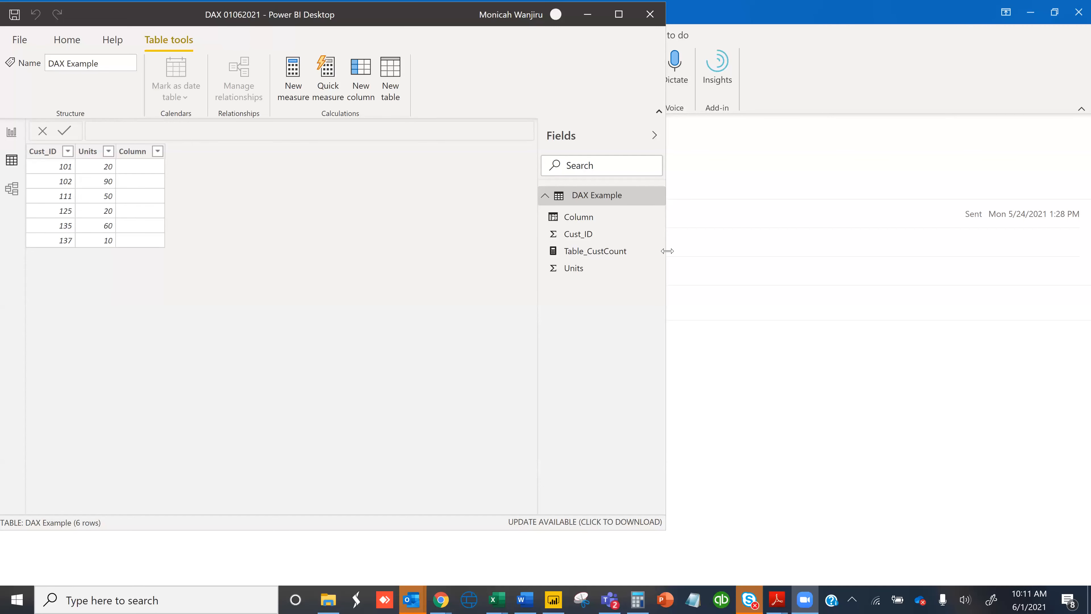
Widen and heighten the DAX 01062021 Power BI Desktop window to fill most of the screen
left_click_drag(667, 251, 1054, 361)
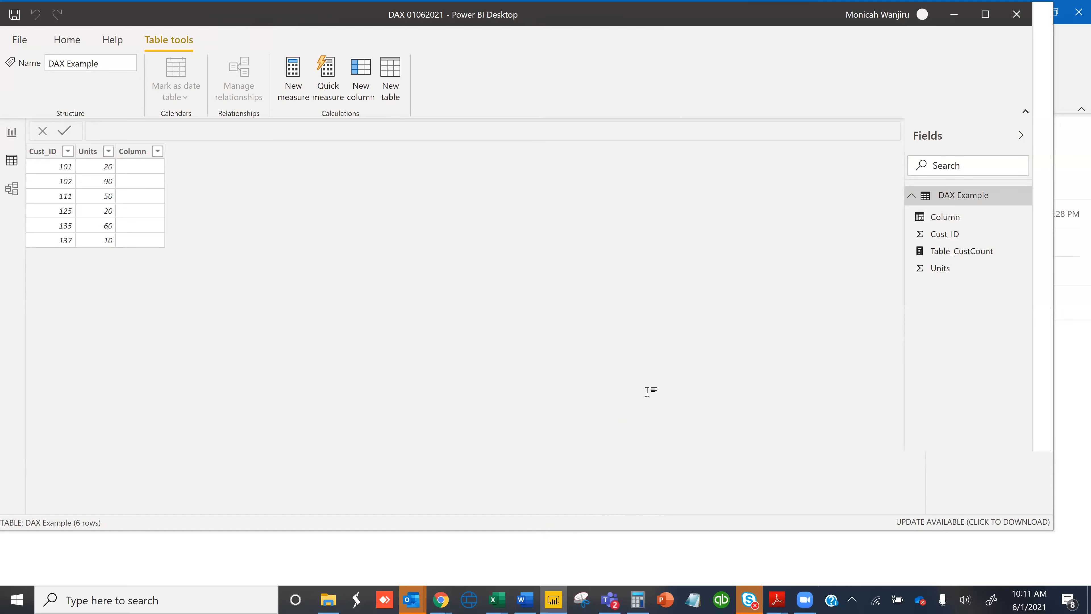
left_click(775, 550)
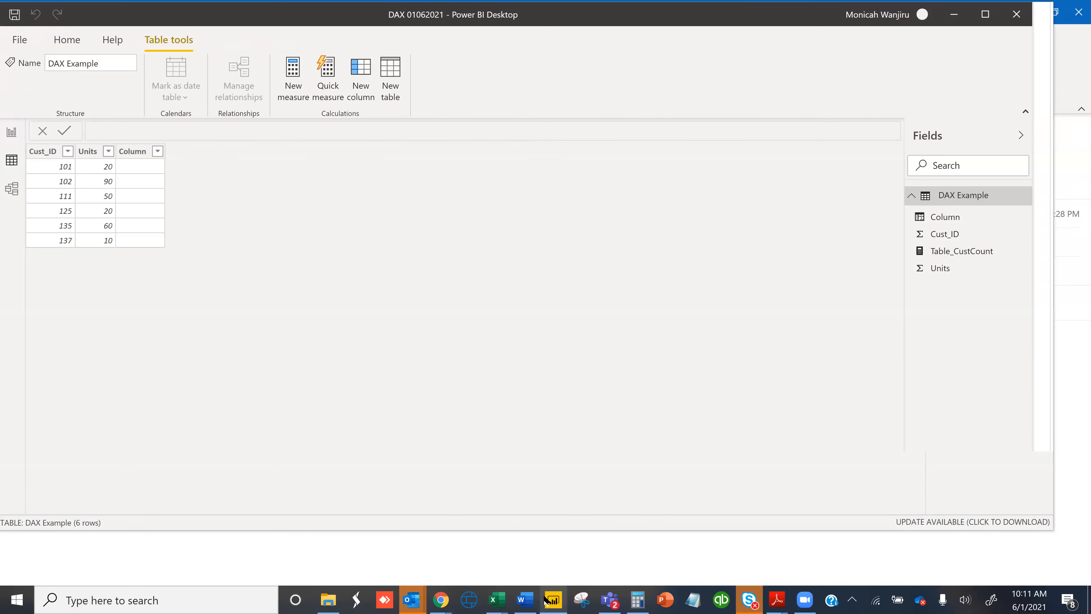
left_click(553, 599)
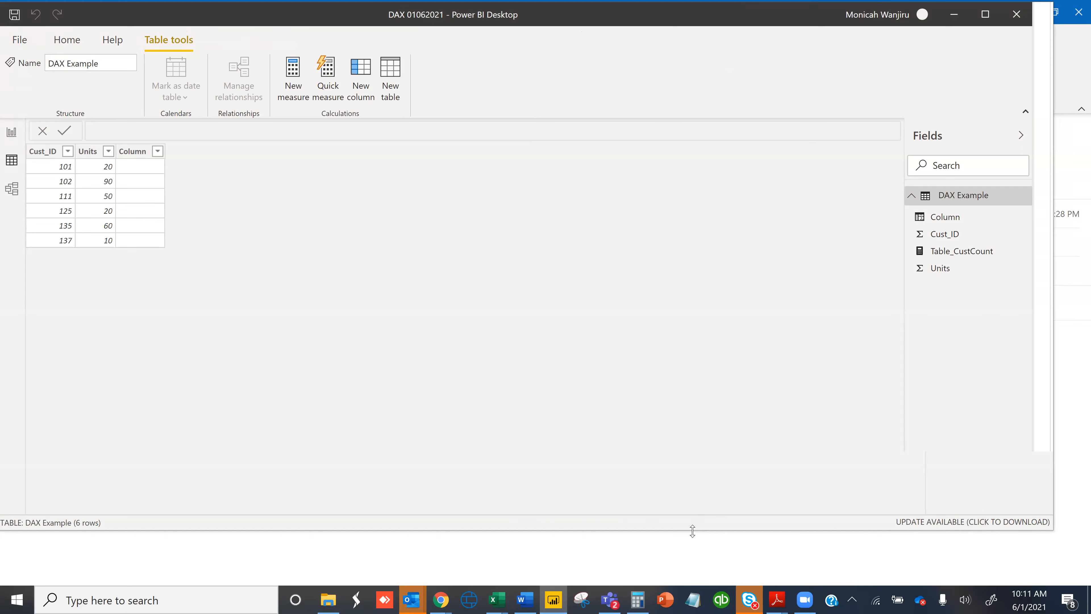
left_click_drag(692, 531, 693, 567)
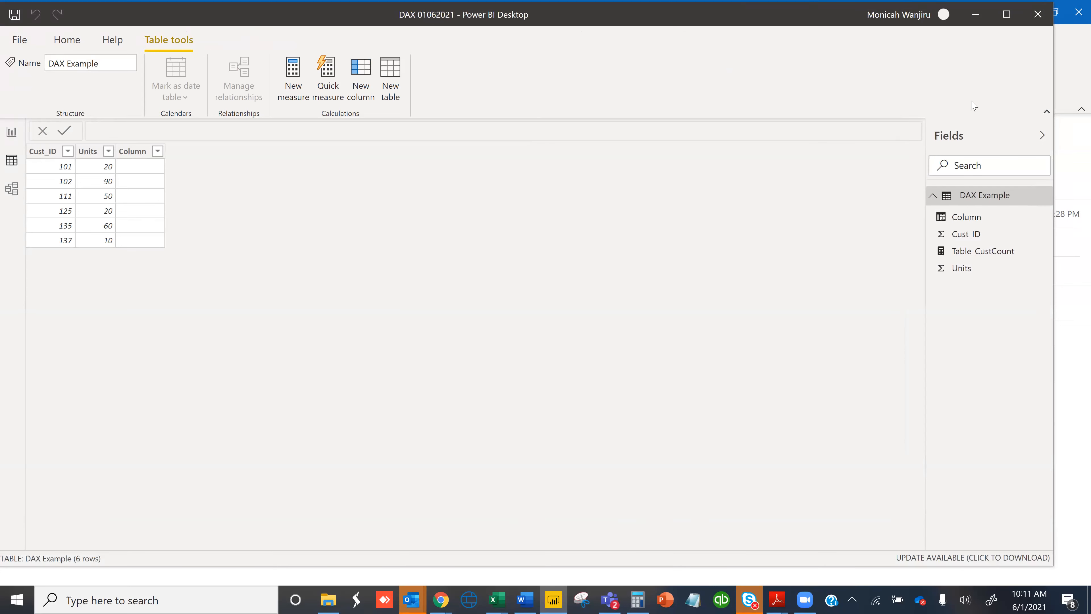
Open the DAX Example table's query for editing and duplicate that query
mouse_move(967, 199)
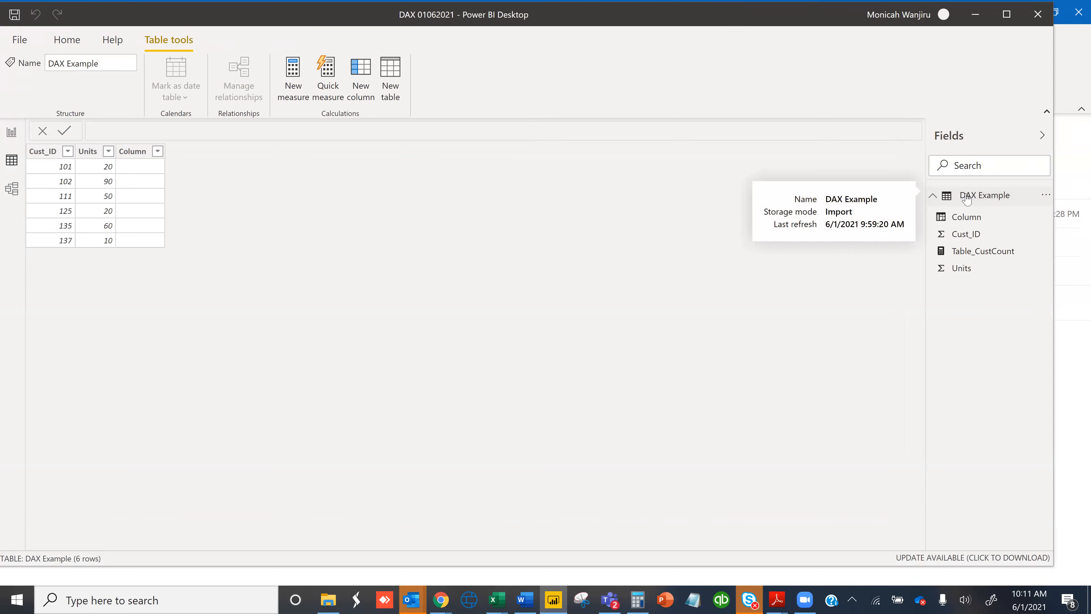
left_click(1045, 196)
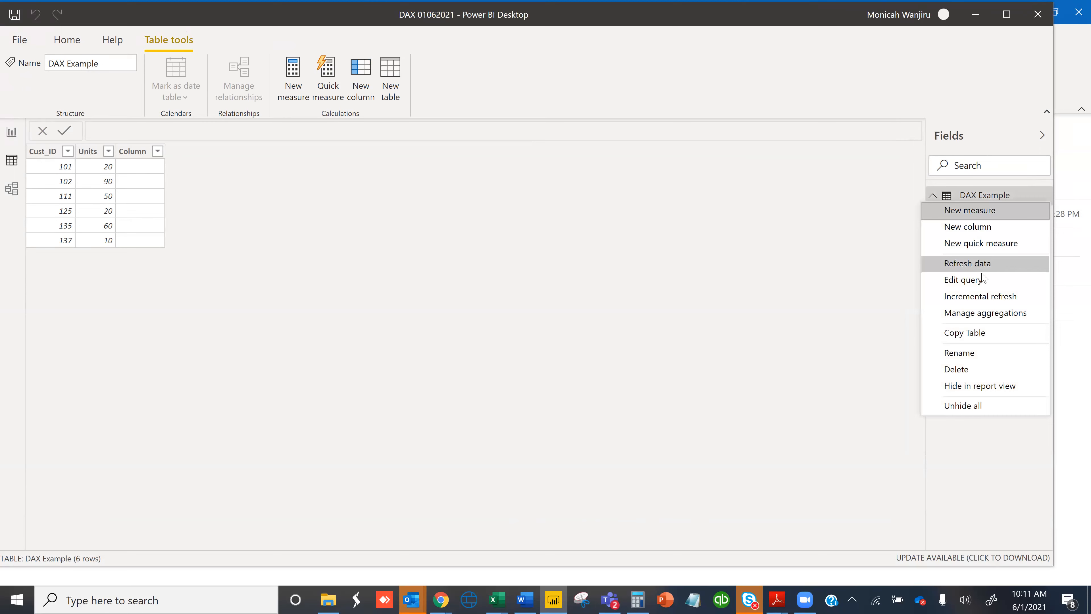
left_click(980, 279)
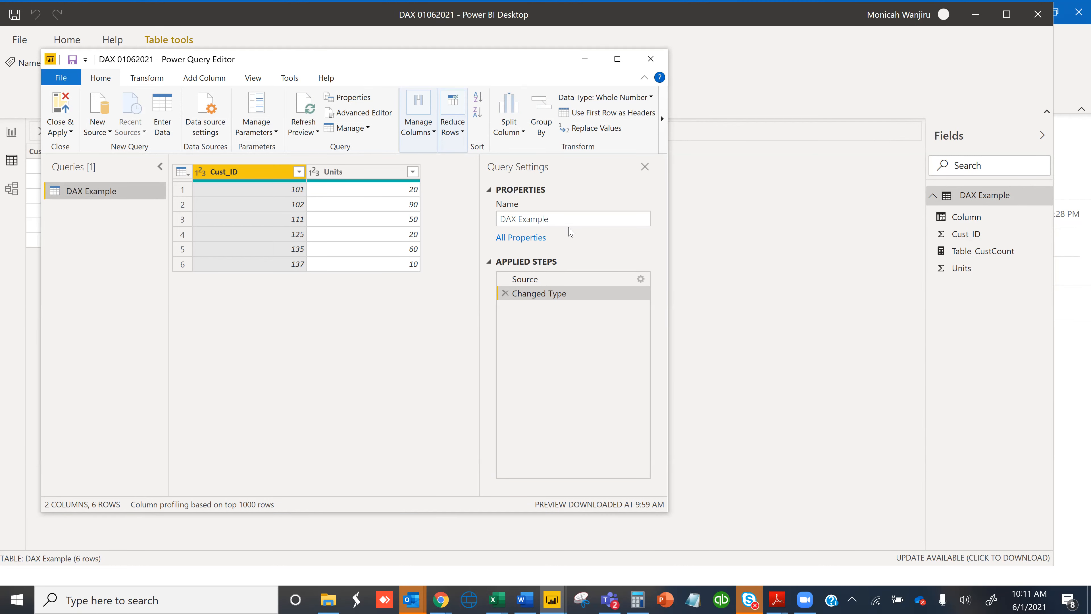
right_click(137, 194)
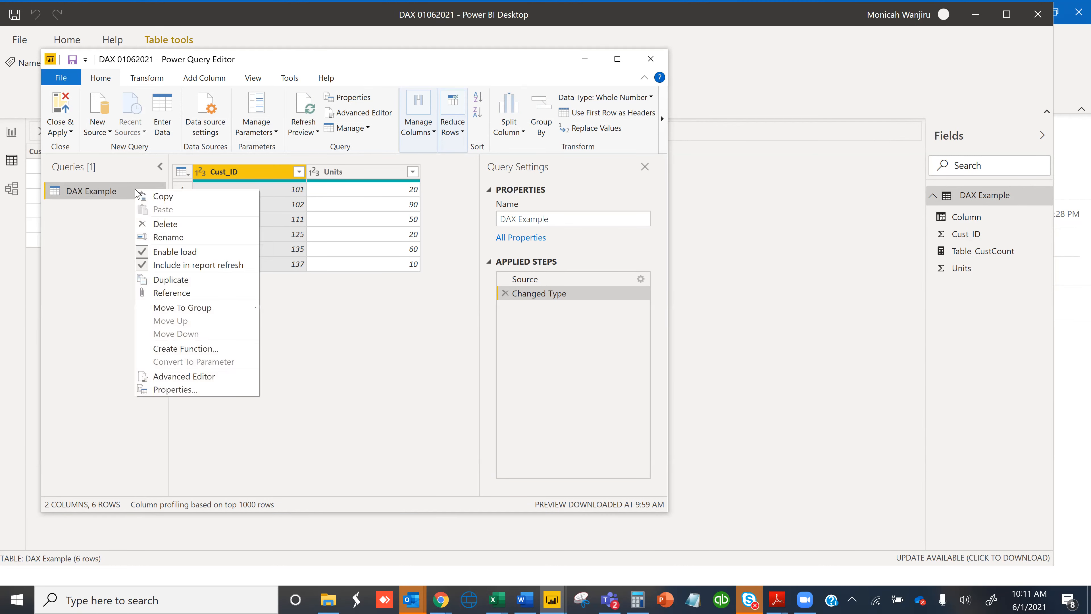
left_click(169, 280)
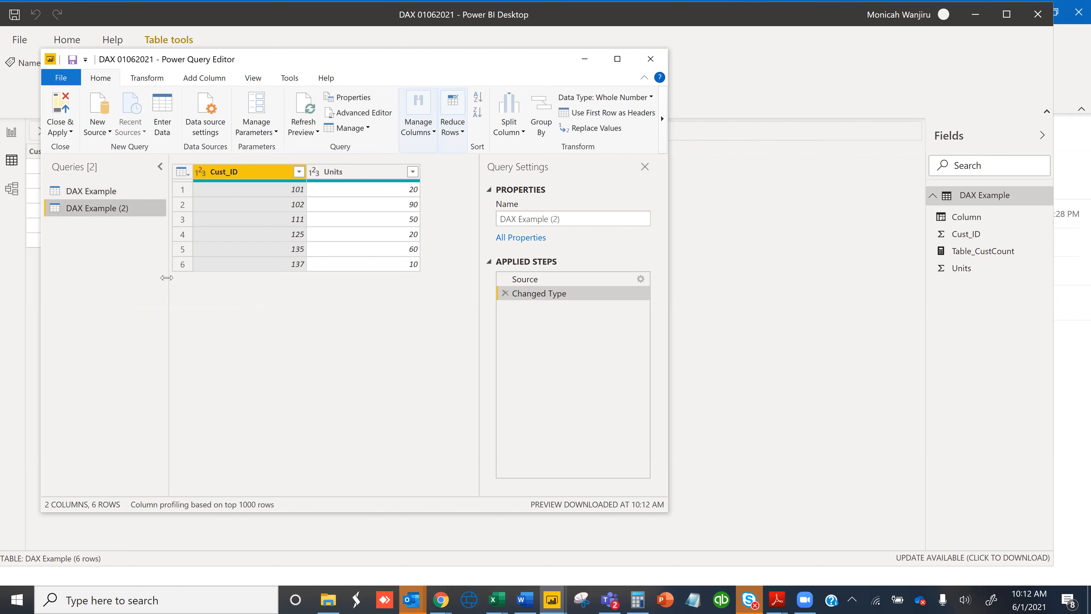
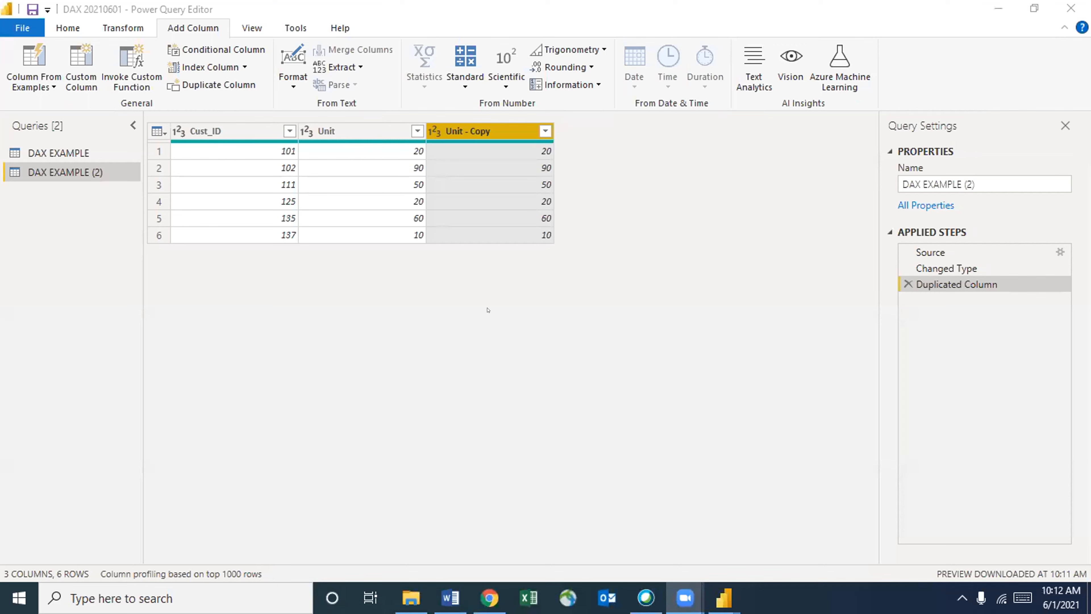
In the DAX 20210601 Power Query Editor, rename the duplicated Unit column as Customer Name
right_click(459, 130)
double_click(449, 131)
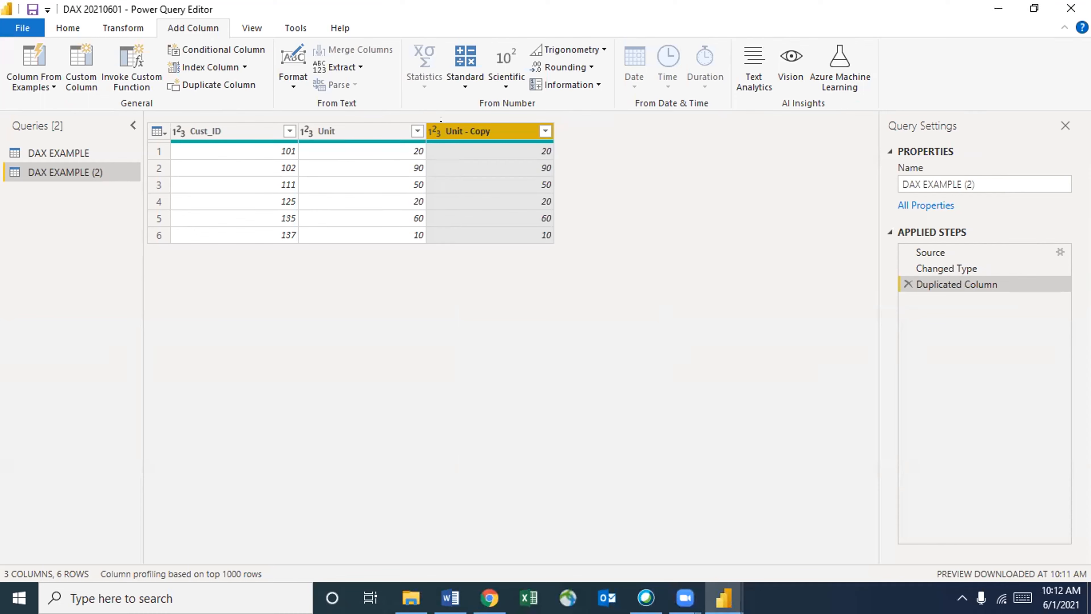
type("Cus")
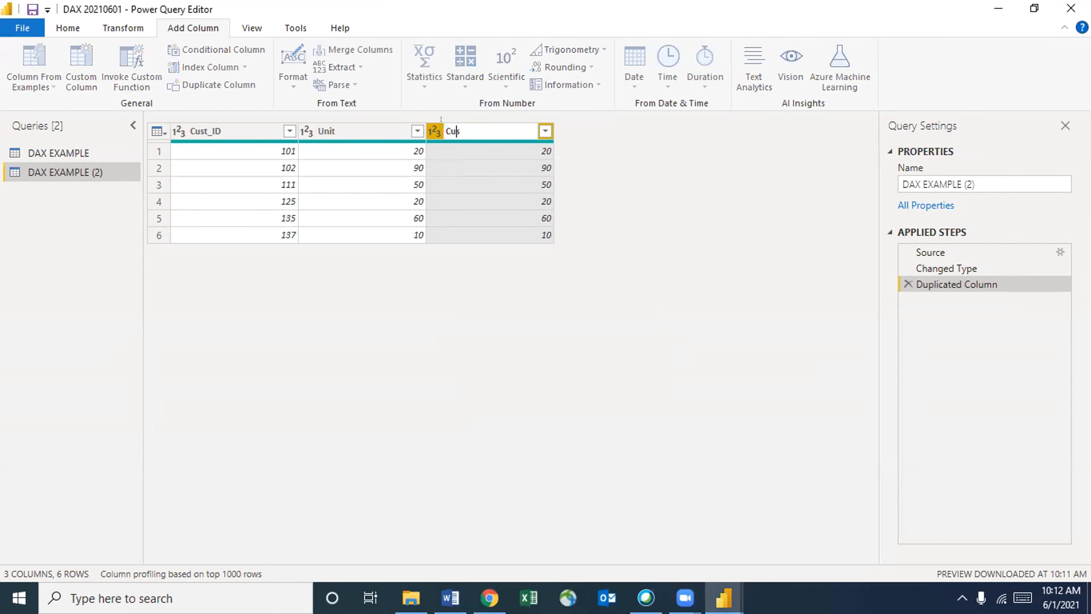
type("tomer Name")
key("Return")
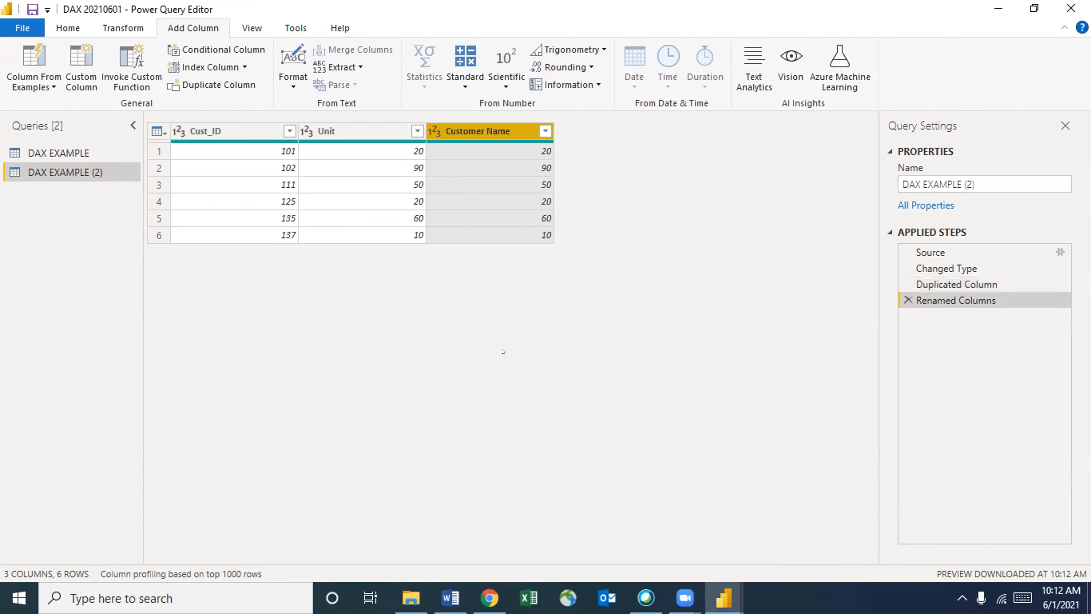
left_click(527, 156)
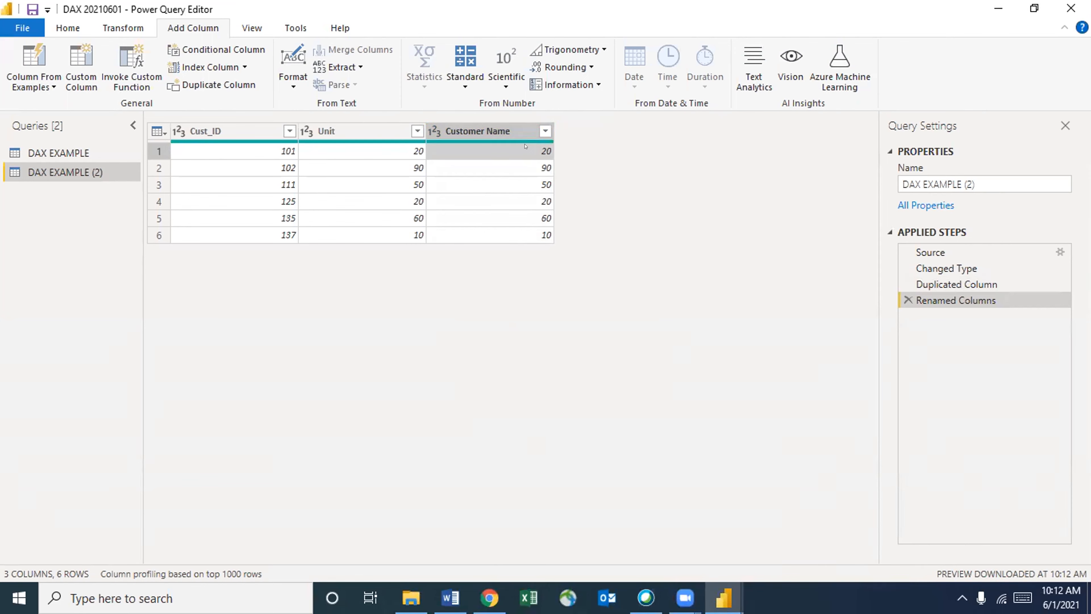
left_click(540, 130)
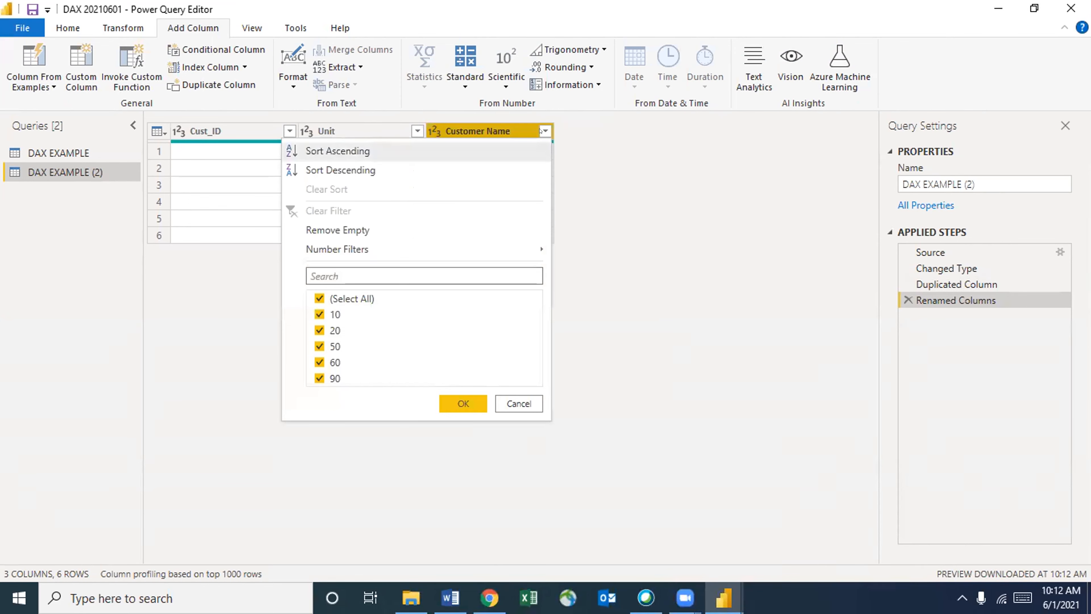
left_click(540, 131)
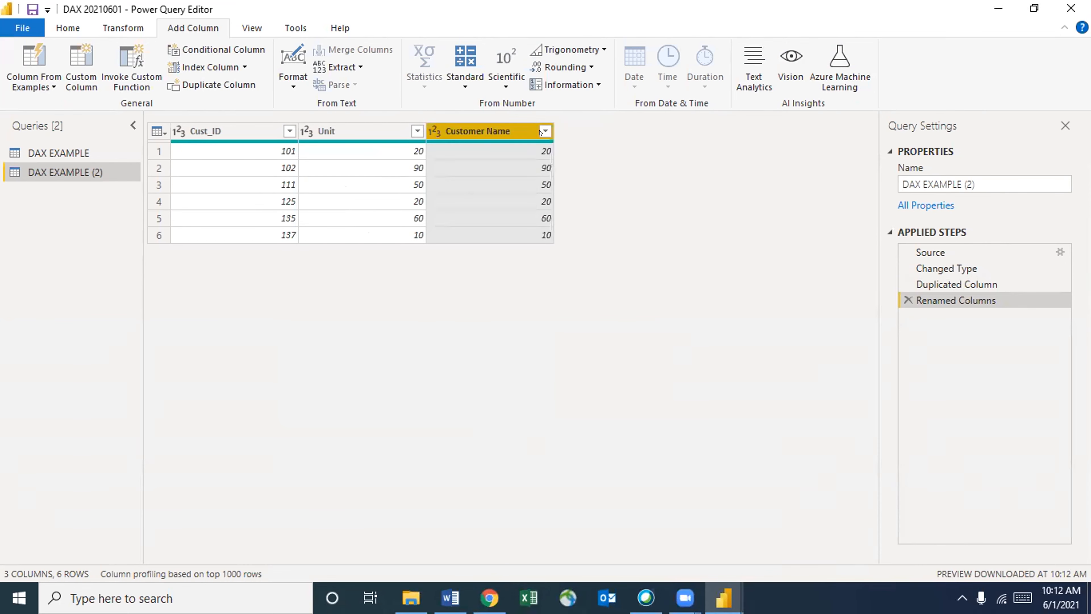
left_click(524, 156)
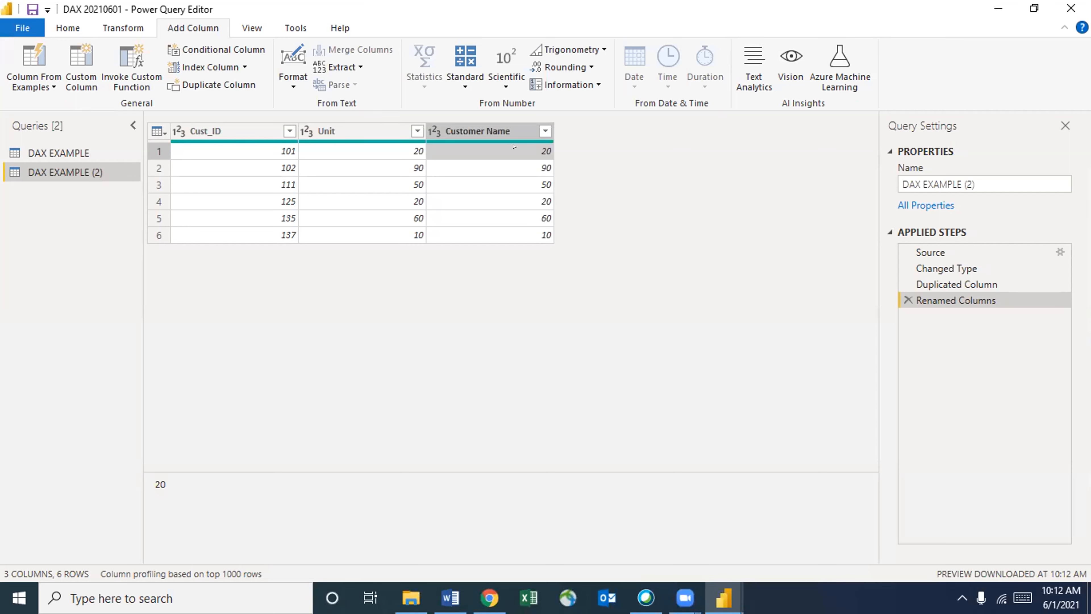
right_click(515, 146)
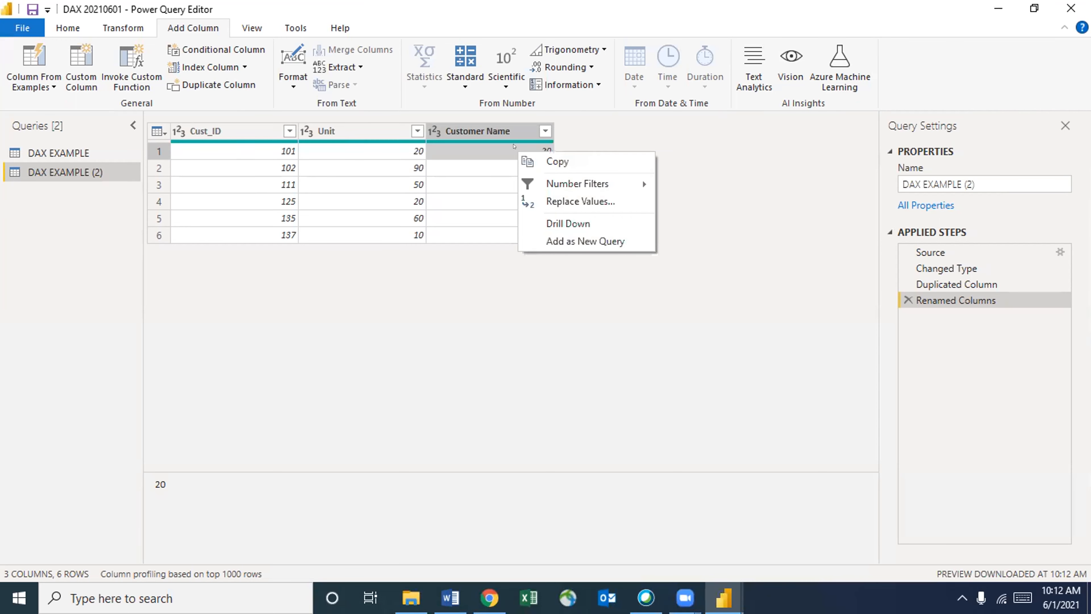
left_click(562, 199)
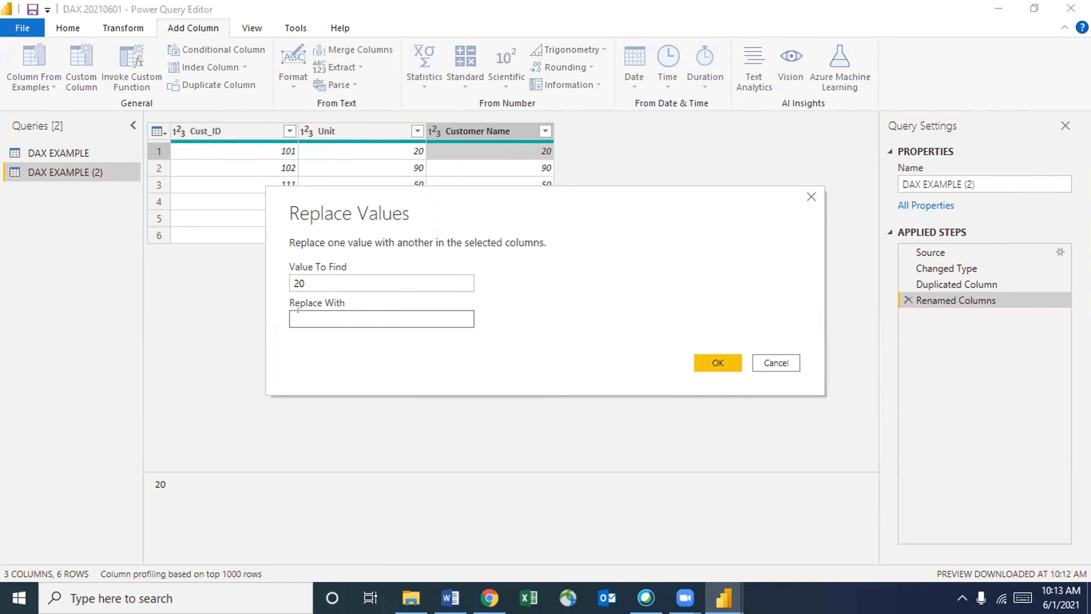
type("Moureen")
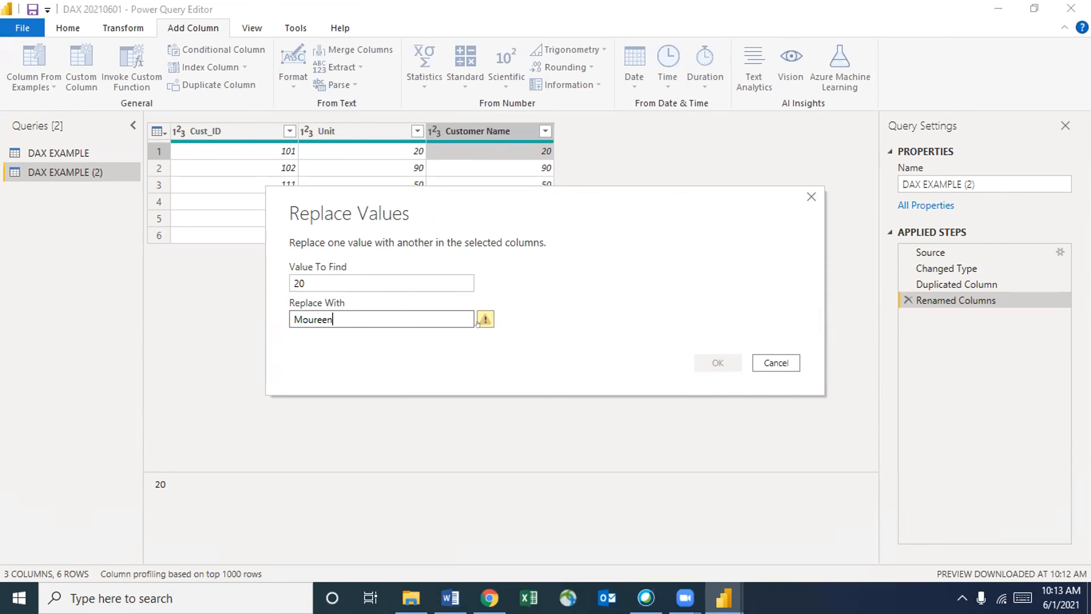
left_click(766, 363)
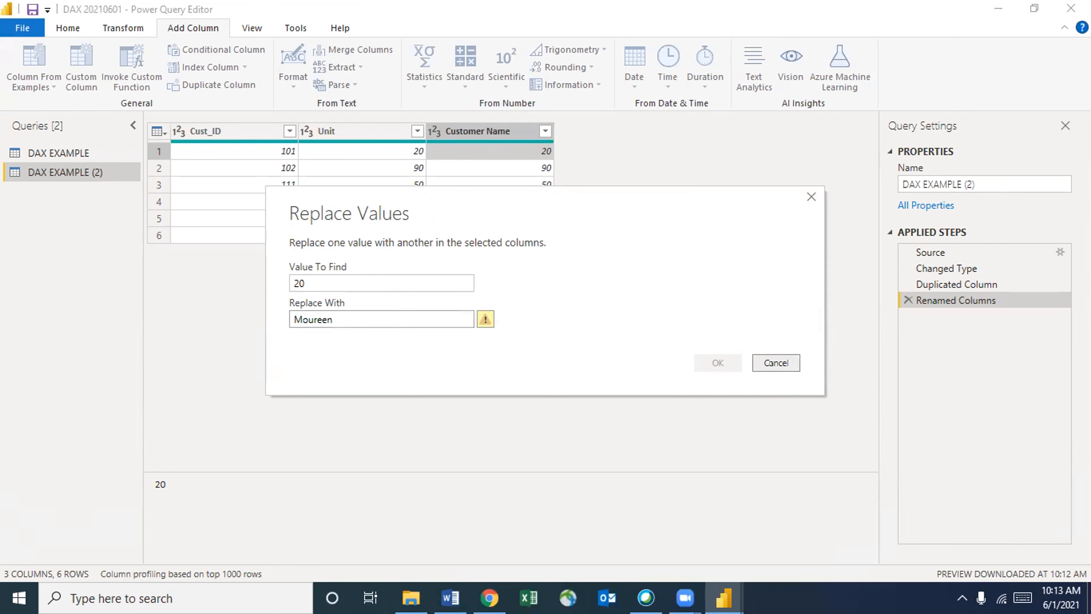
Change the Customer Name column's data type to Text and replace its value 20 with a customer's first name
left_click(435, 130)
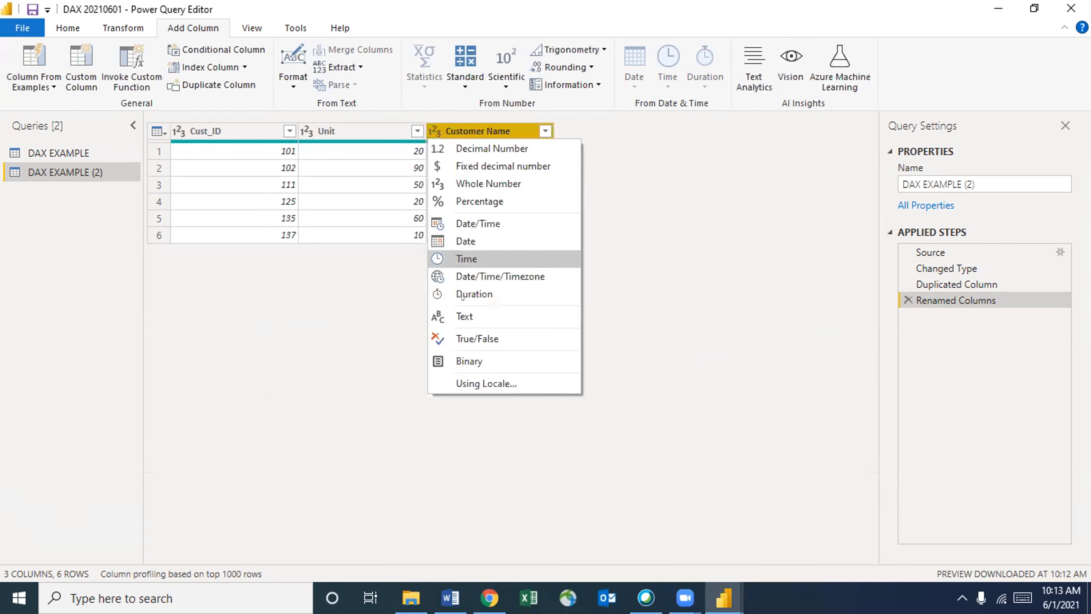
left_click(463, 315)
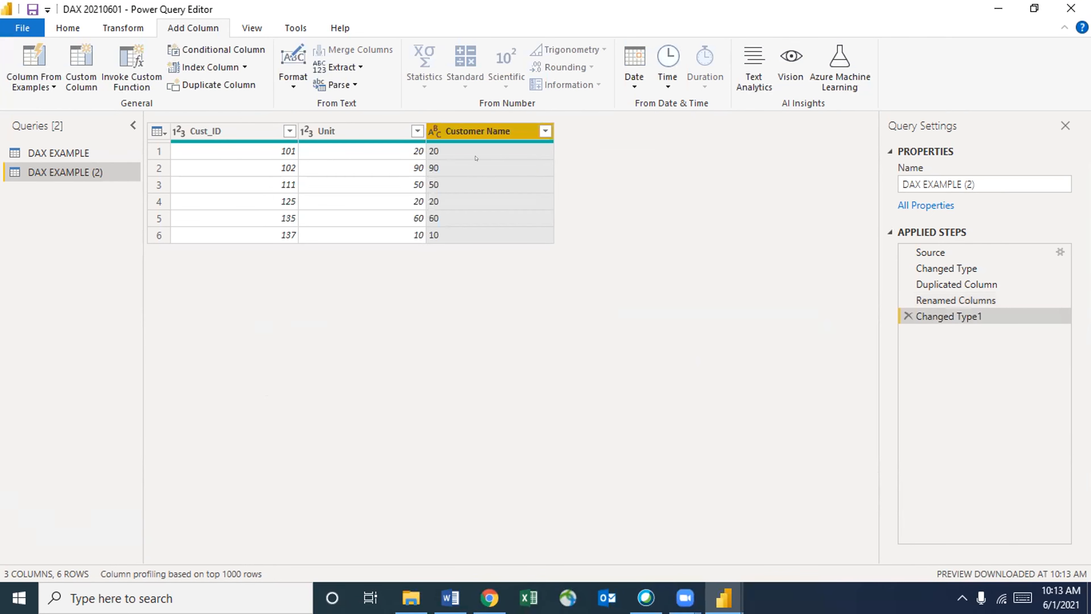
left_click(486, 149)
right_click(485, 151)
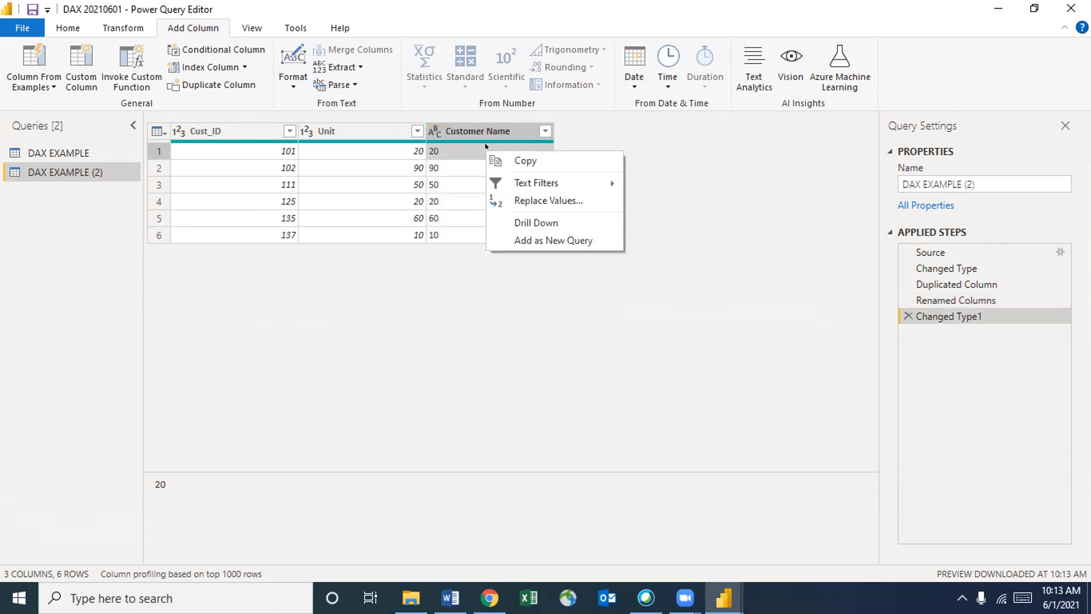
left_click(540, 206)
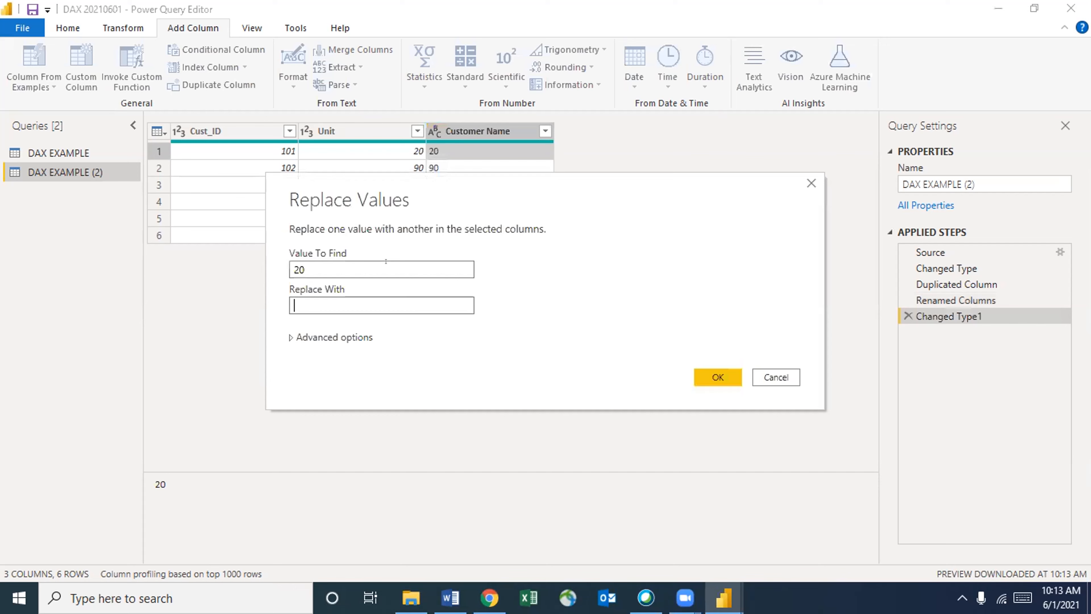
type("Moureen")
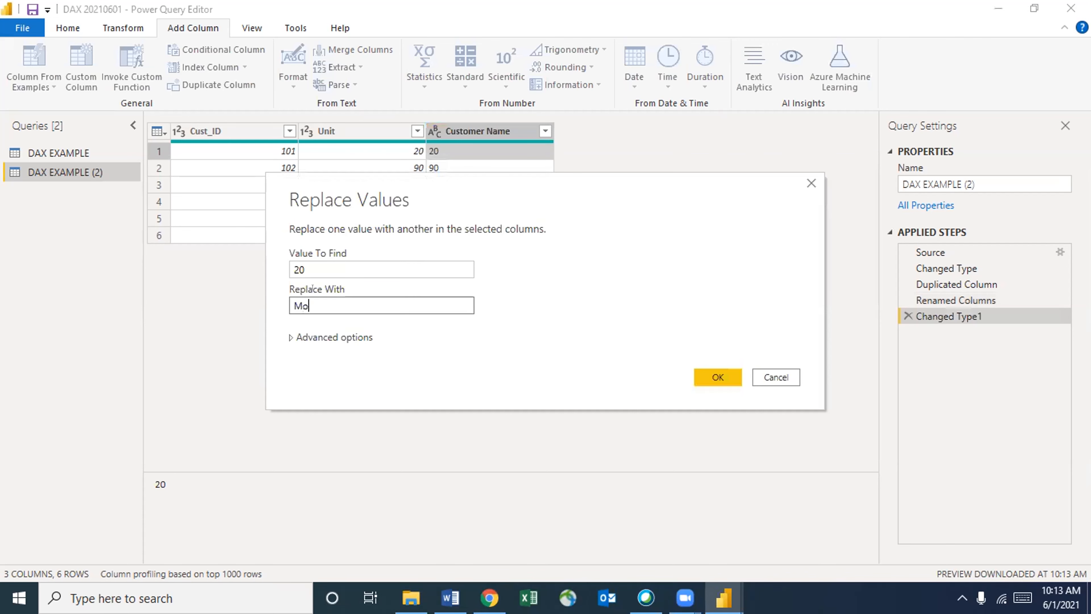
key("Return")
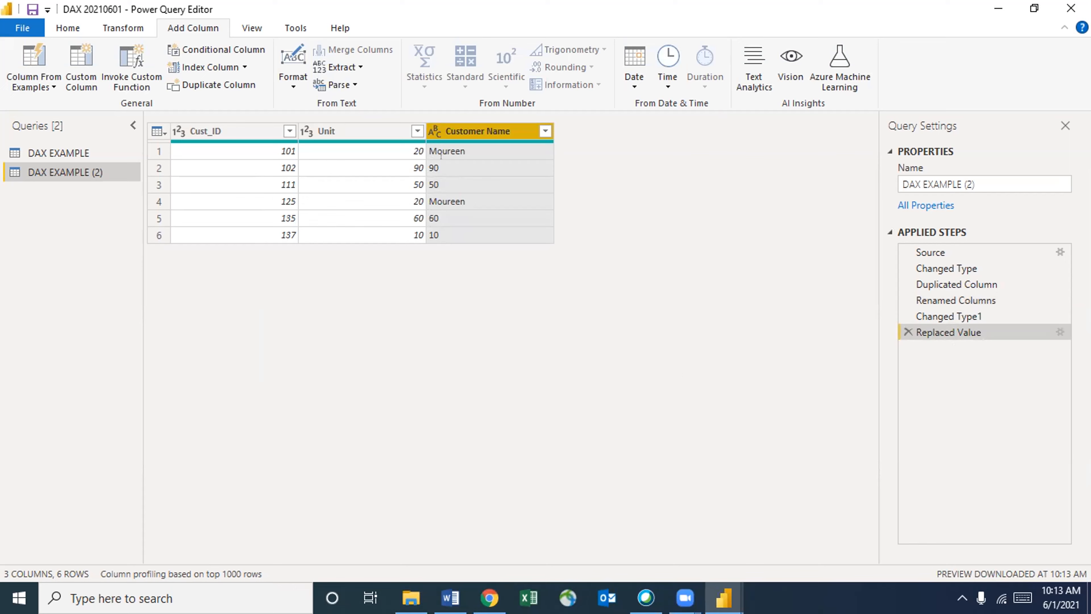
Replace the value 90 in the Customer Name column with another customer's first name
left_click(450, 167)
right_click(451, 167)
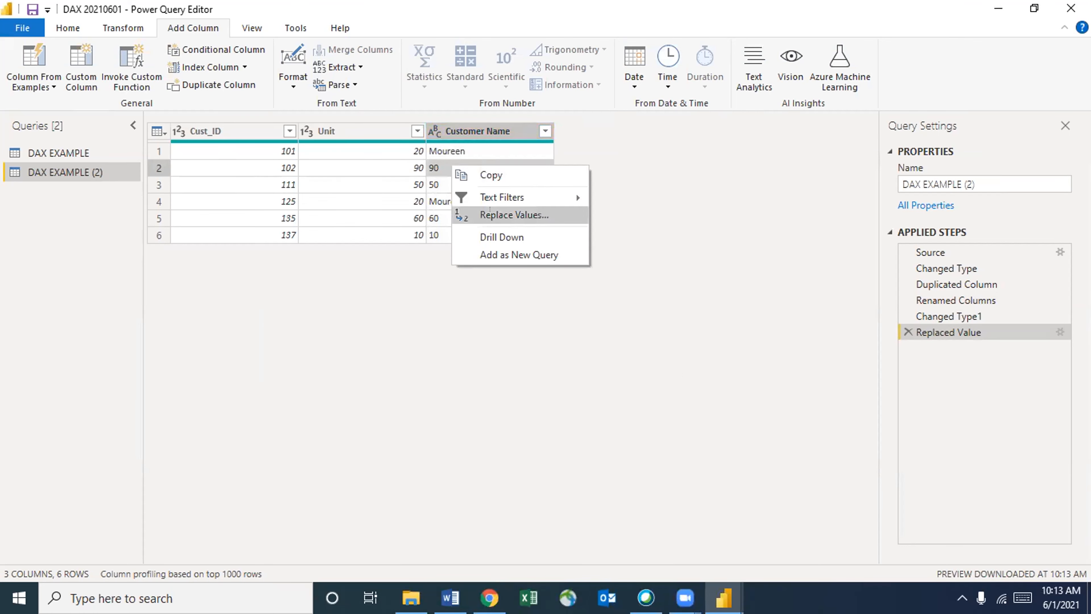
left_click(500, 210)
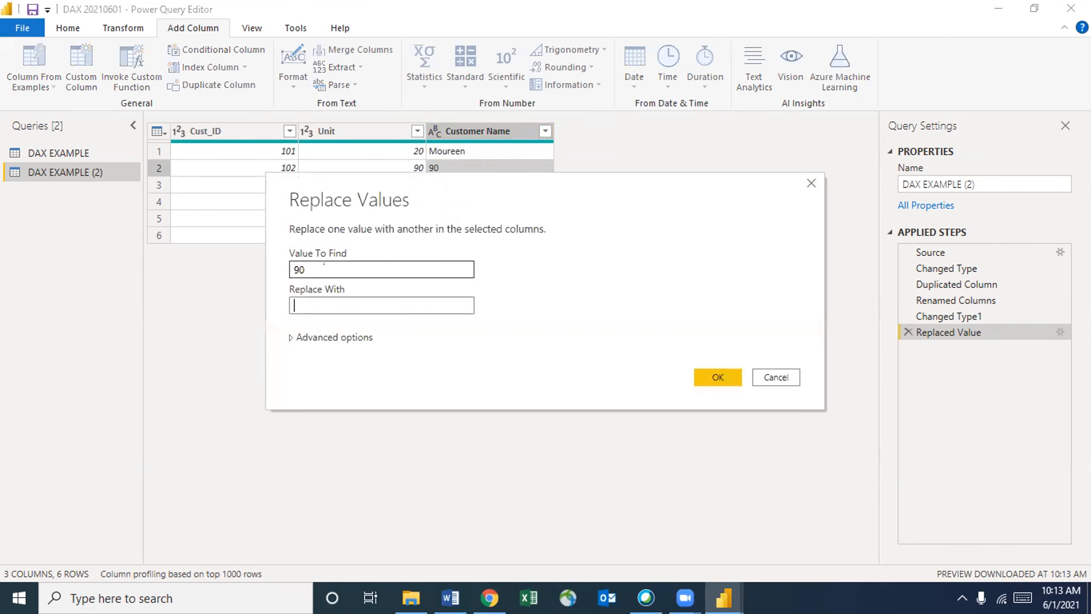
type("Mi")
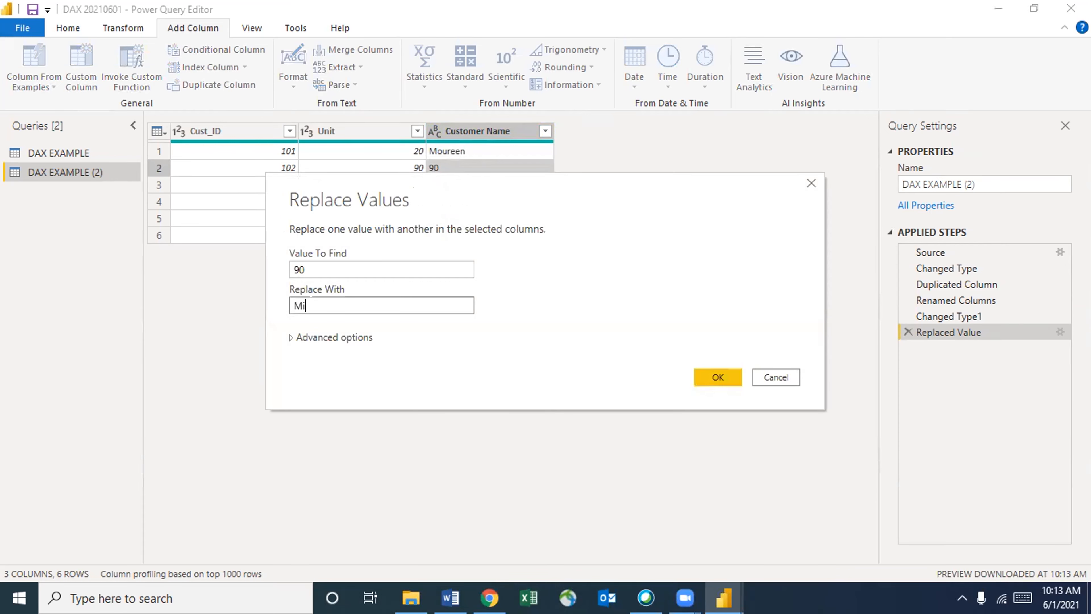
type("cheal")
left_click(718, 376)
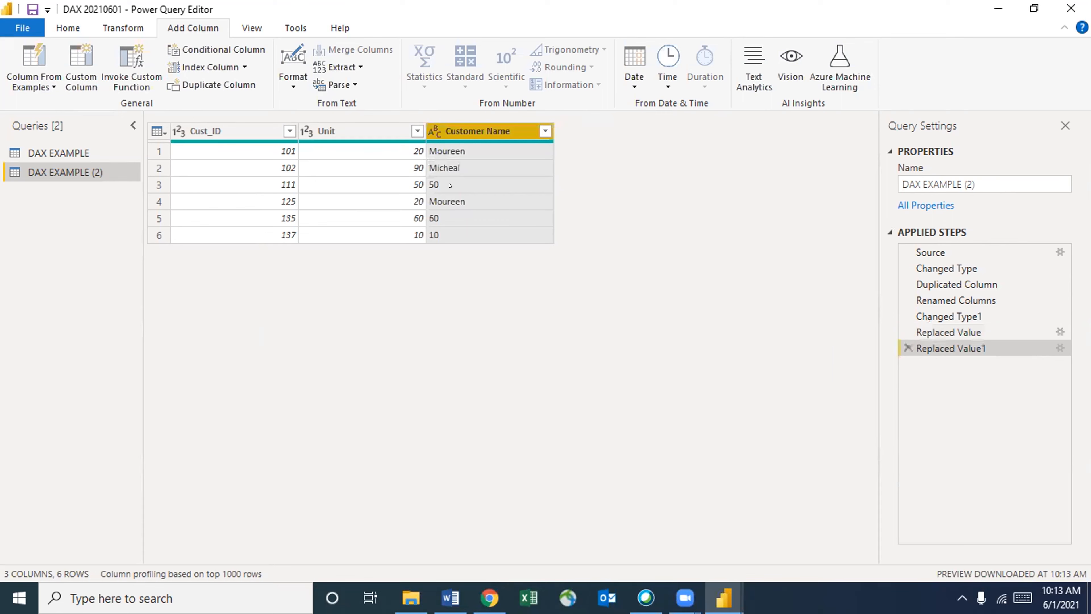
Replace the value 50 in the Customer Name column with a customer's first name
left_click(448, 184)
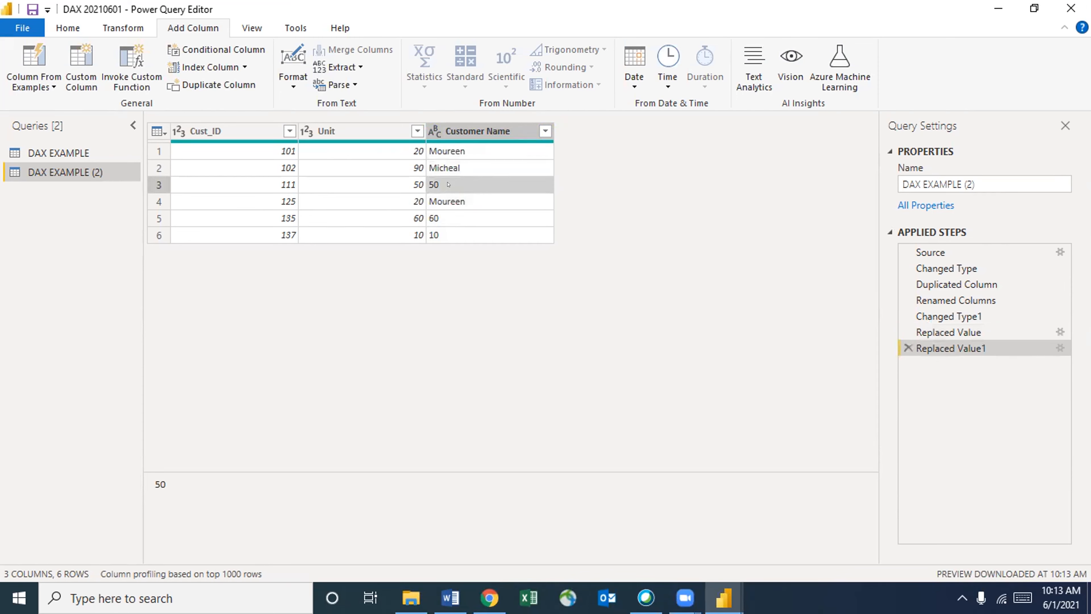
right_click(448, 184)
left_click(486, 245)
type("M")
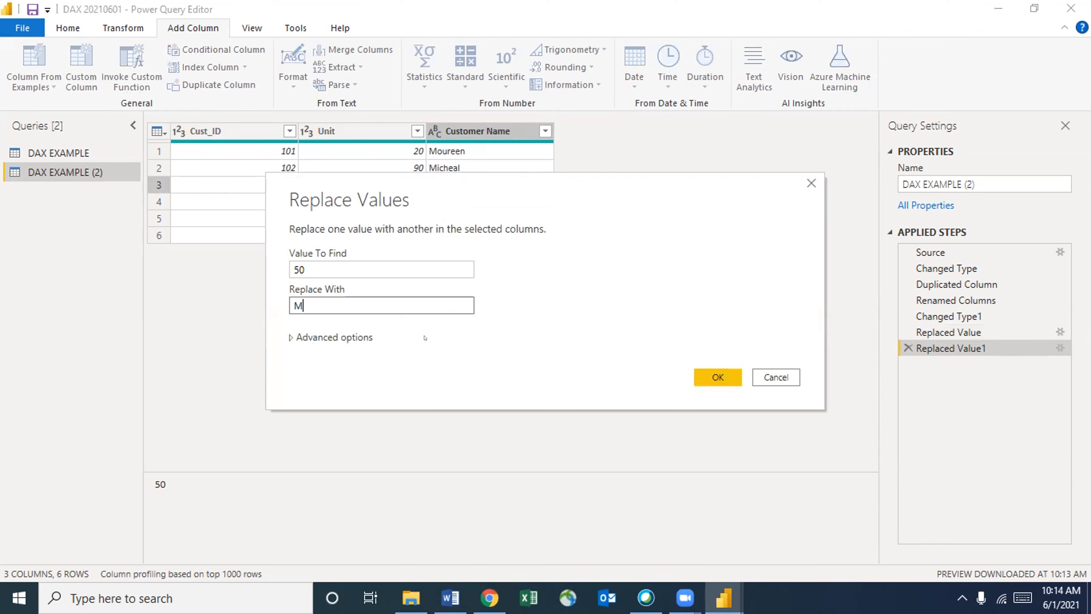
type("onica")
left_click(728, 377)
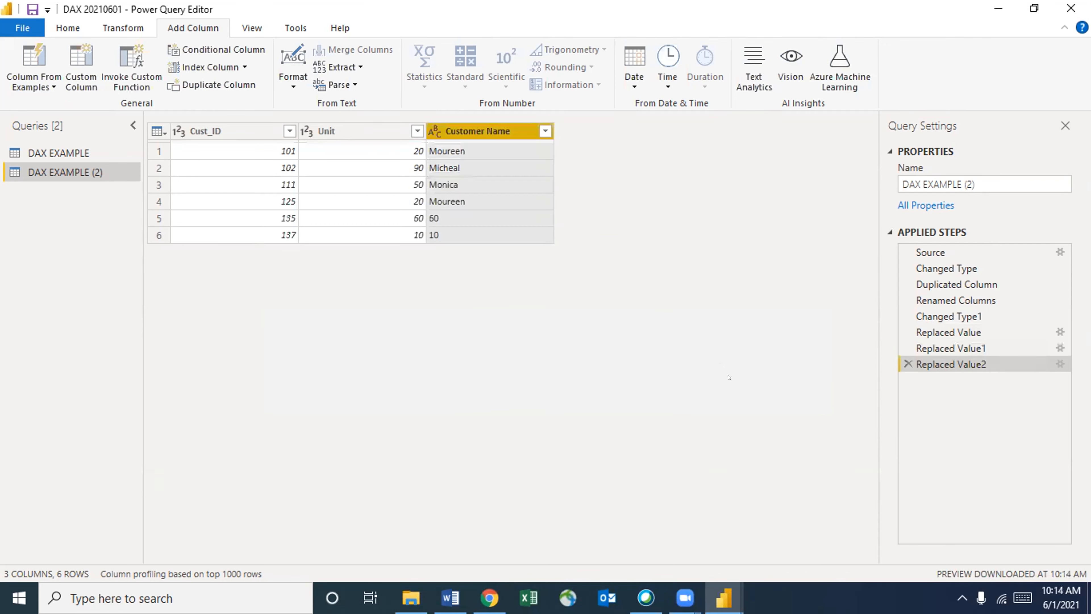
Replace the value 60 in the Customer Name column with a different customer's first name
left_click(449, 219)
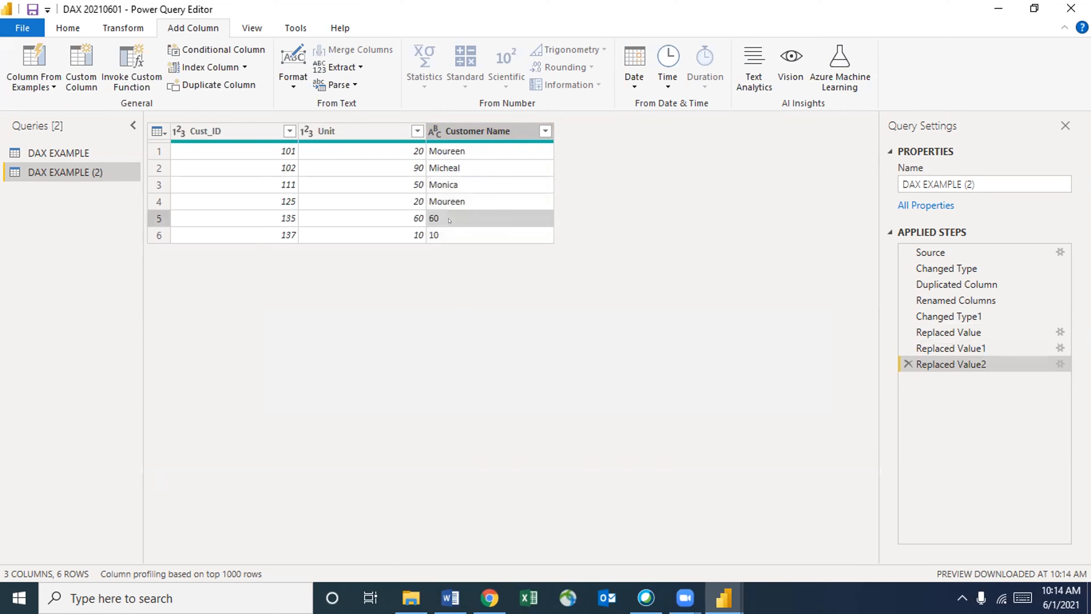
right_click(437, 215)
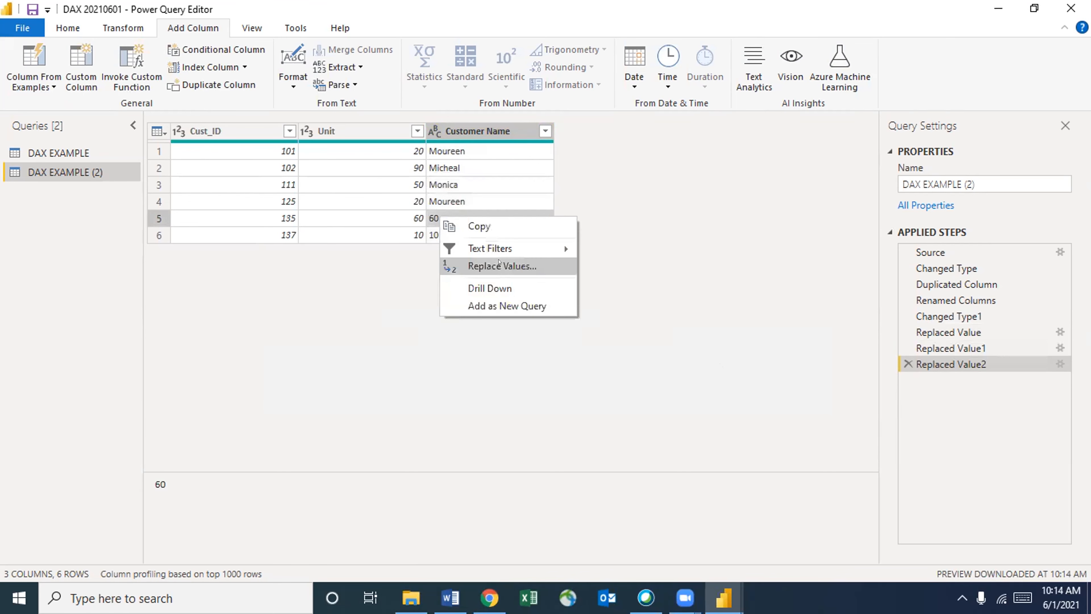
left_click(485, 268)
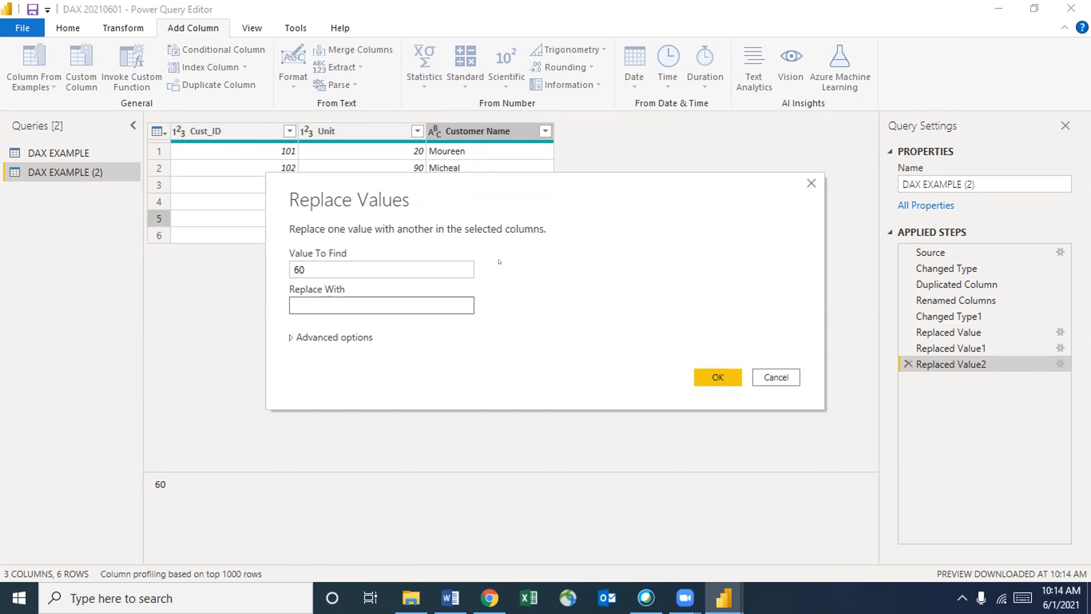
type("Tabby")
key("Return")
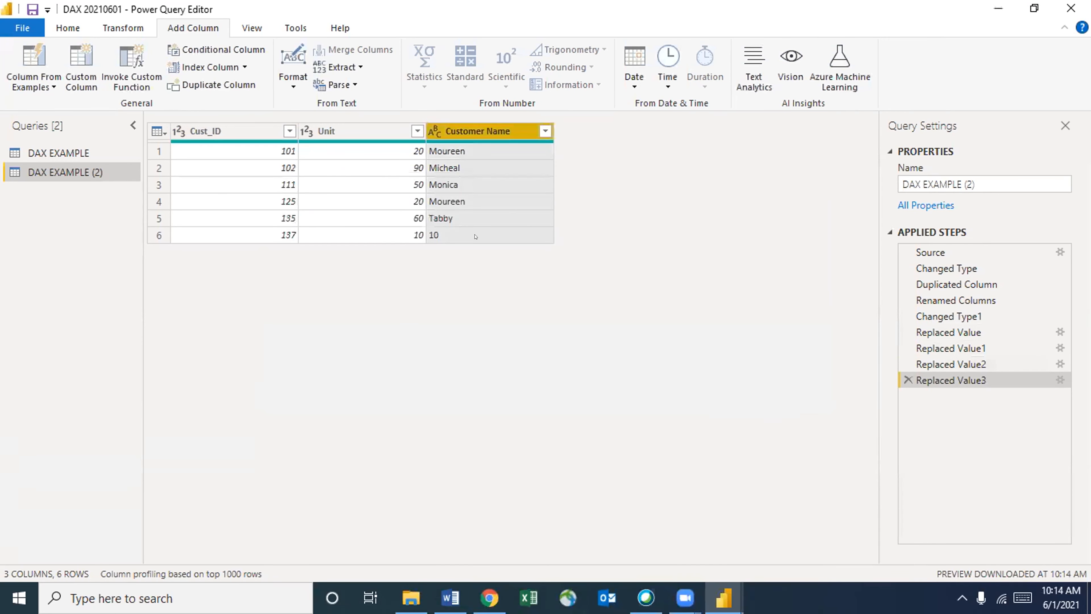
Replace the value 10 in the Customer Name column with the last customer's first name
left_click(475, 235)
right_click(477, 238)
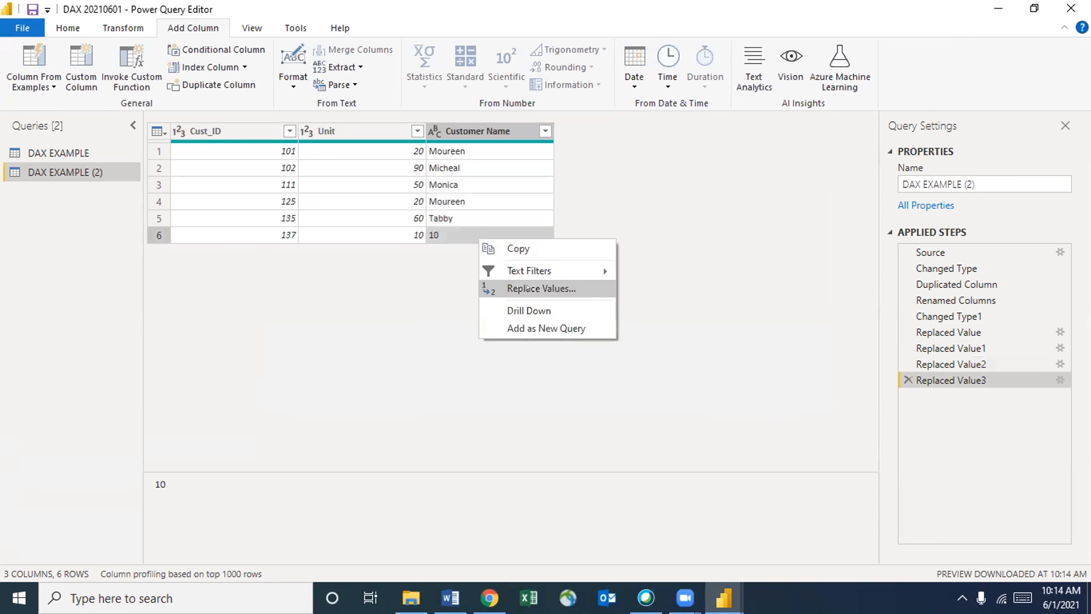
left_click(528, 287)
type("Mimi")
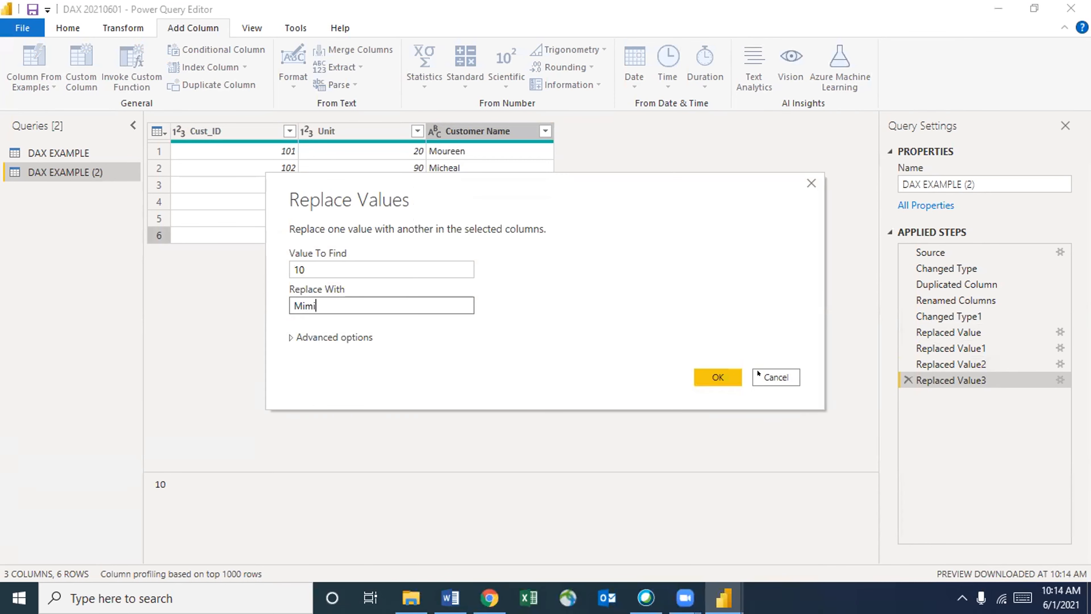
left_click(709, 372)
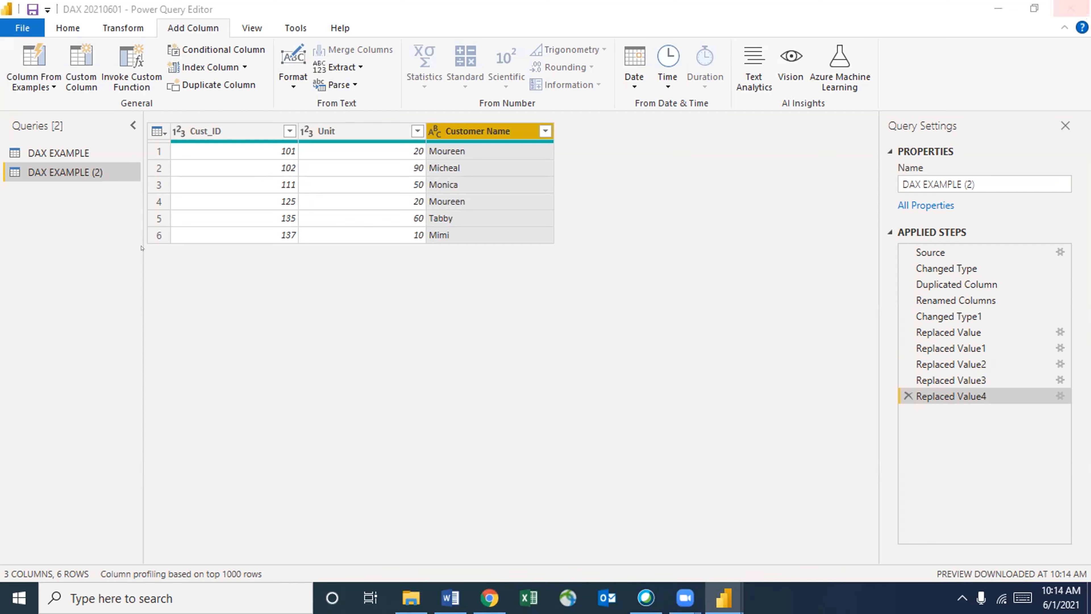
left_click(332, 338)
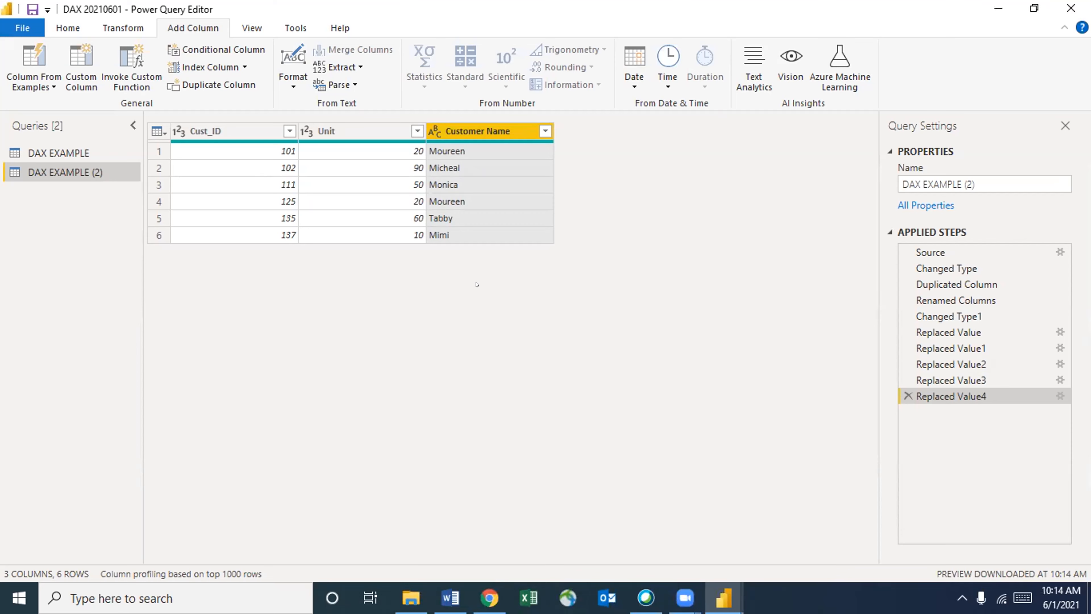
Disable loading of the original DAX EXAMPLE query into the report, accepting the possible data loss
left_click(67, 155)
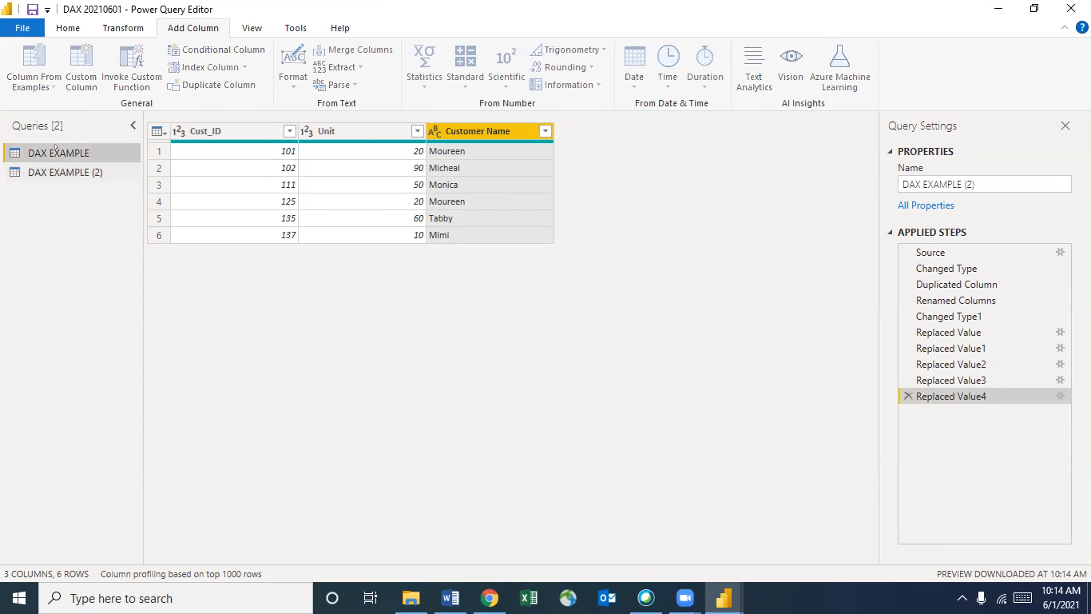
right_click(55, 146)
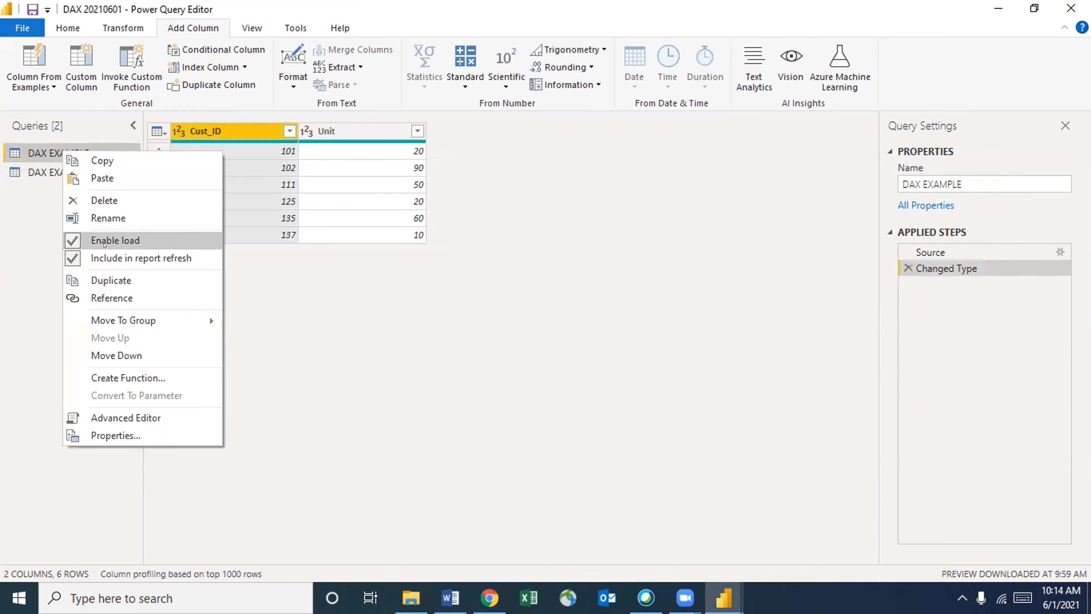
left_click(67, 238)
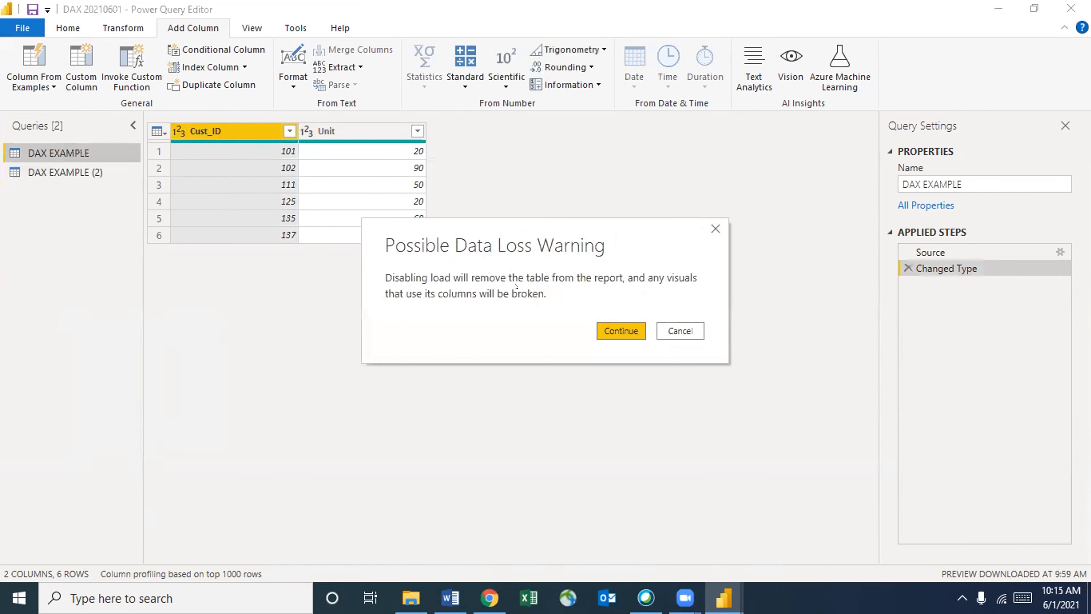
left_click(617, 326)
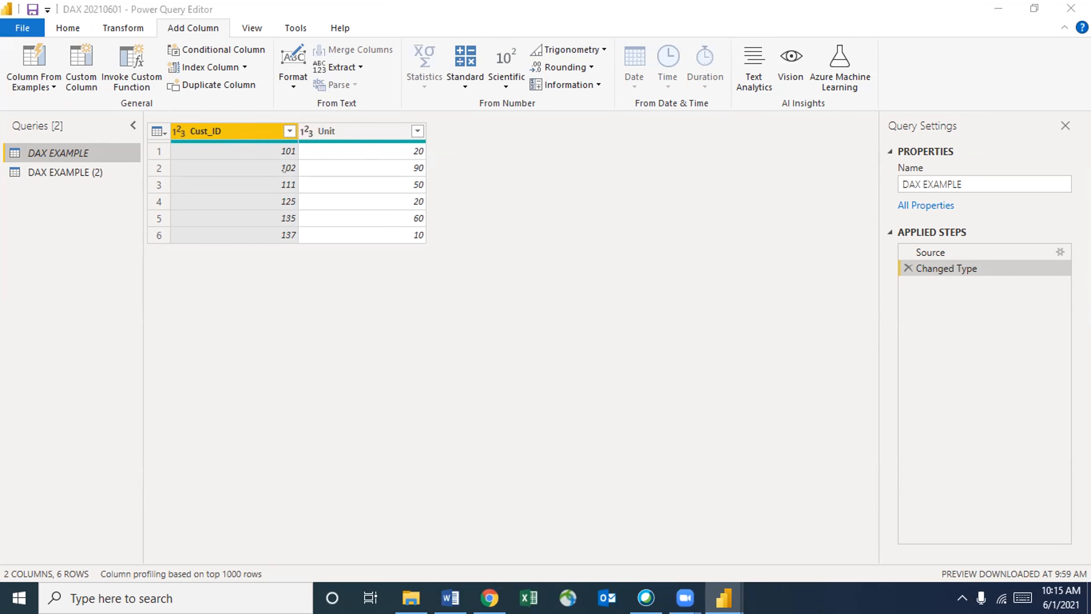
Close the Power Query Editor, applying the query changes, and display the data of the DAX EXAMPLE (2) table
left_click(66, 28)
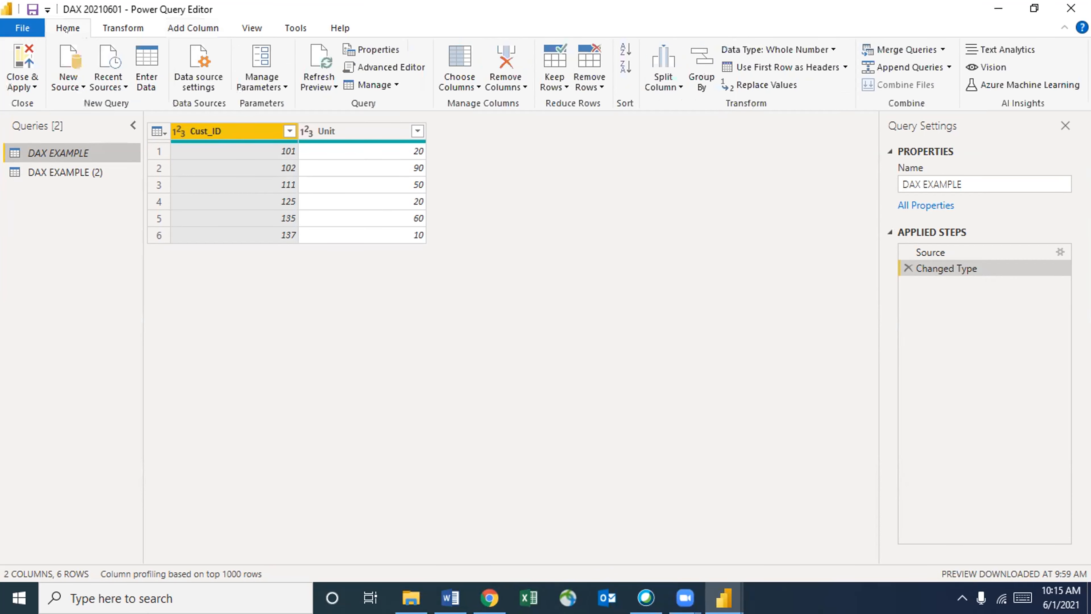
left_click(27, 84)
left_click(33, 105)
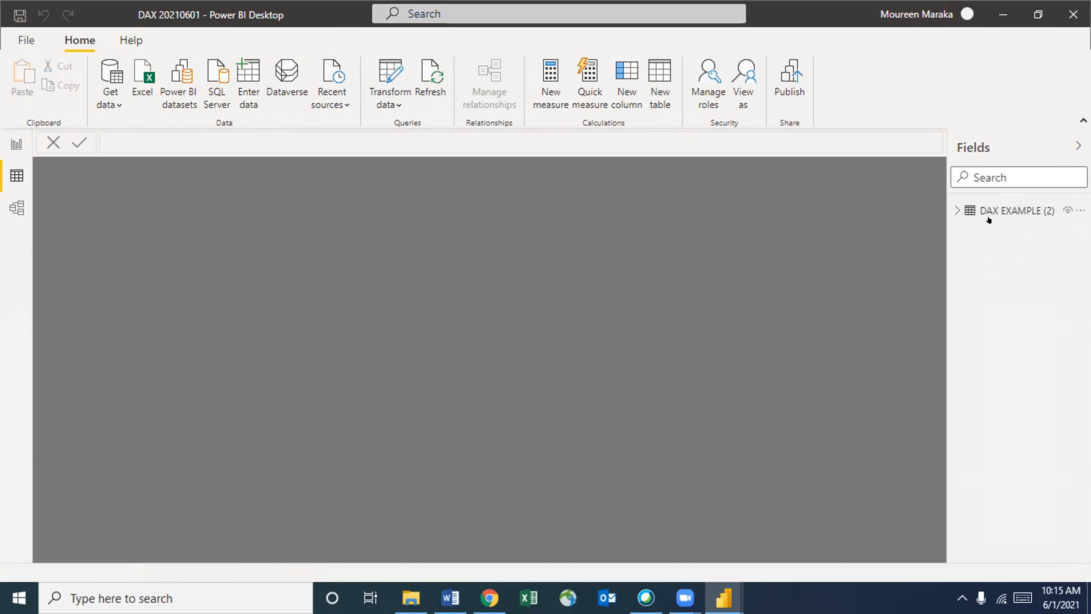
mouse_move(997, 210)
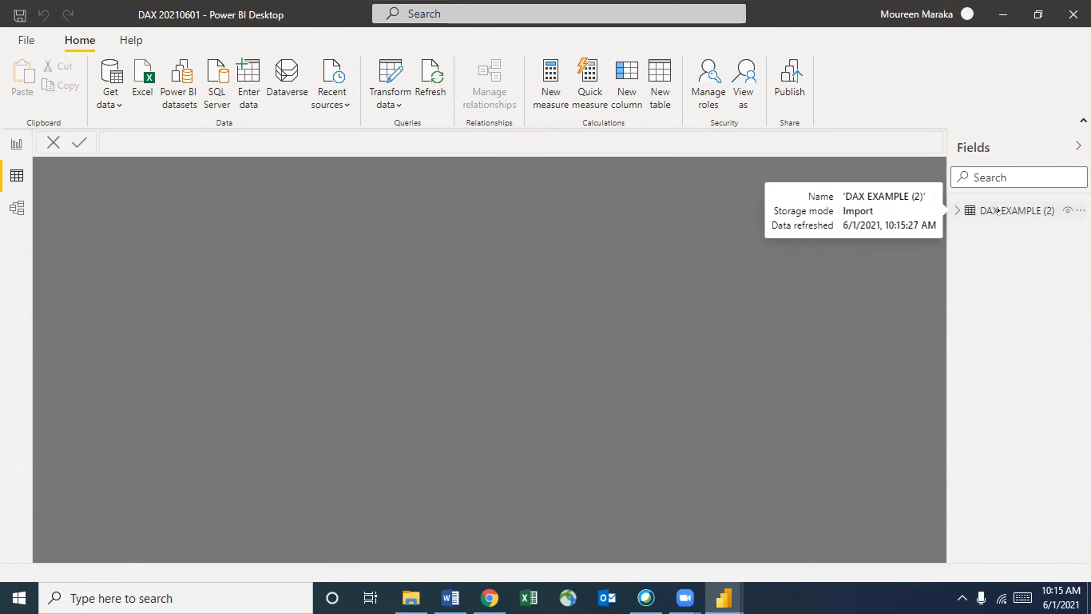
left_click(997, 210)
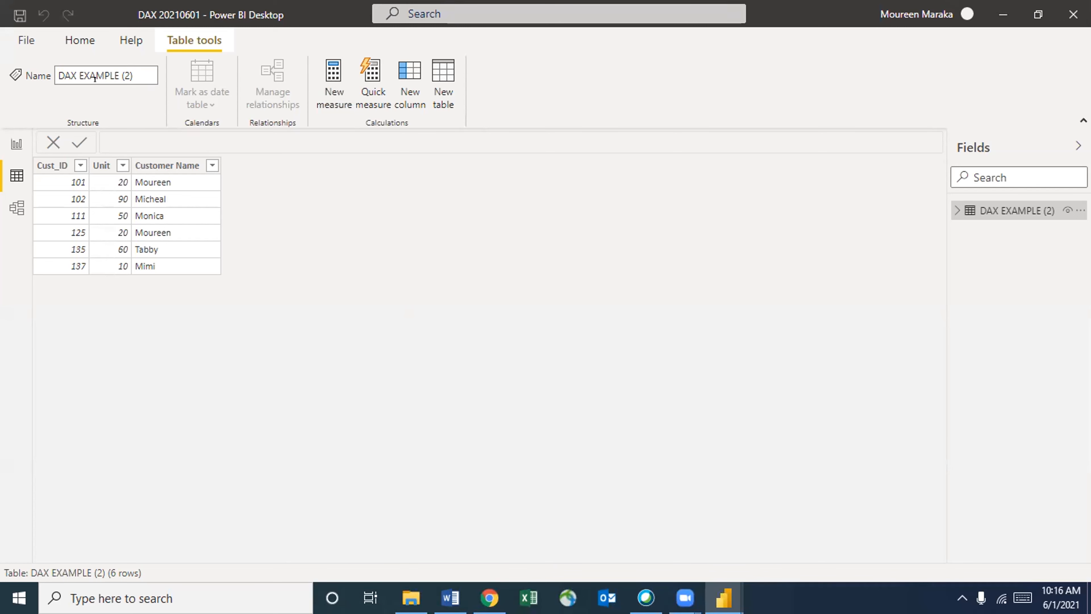
left_click(443, 86)
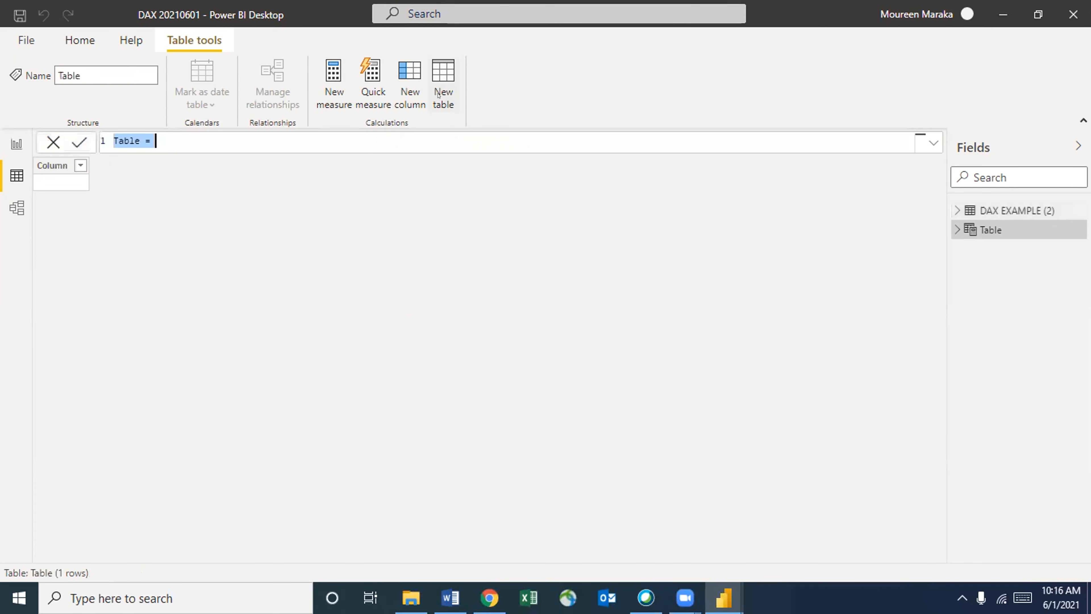
left_click(373, 211)
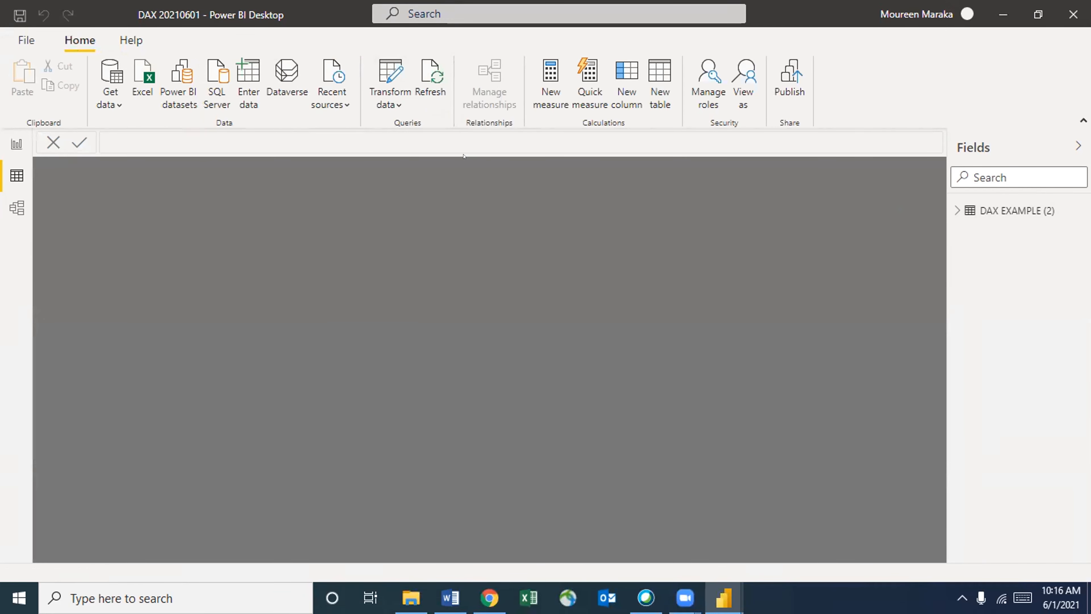
left_click(1002, 210)
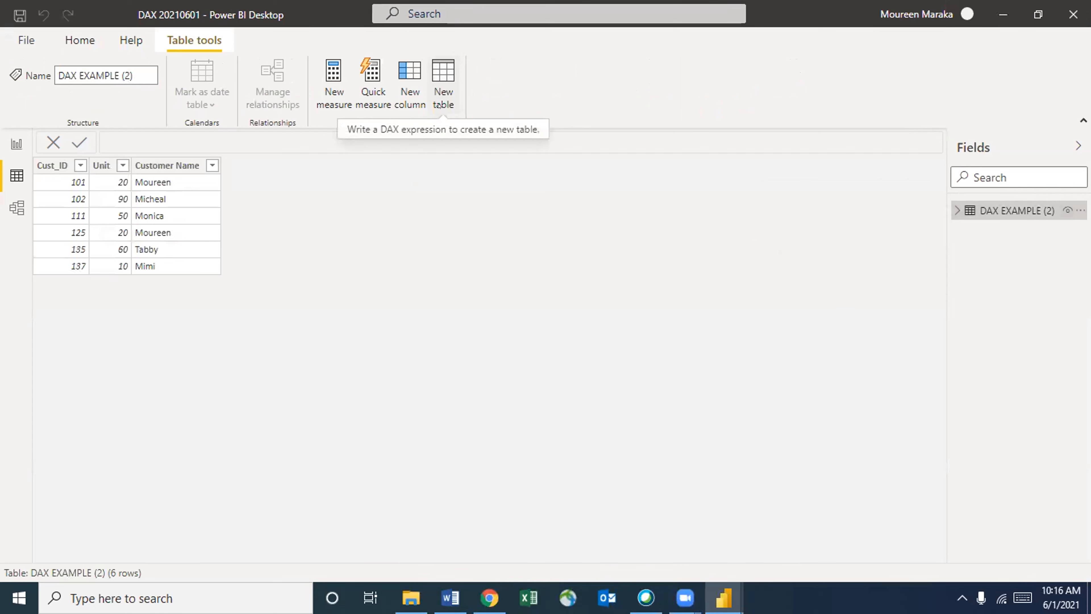
left_click(409, 83)
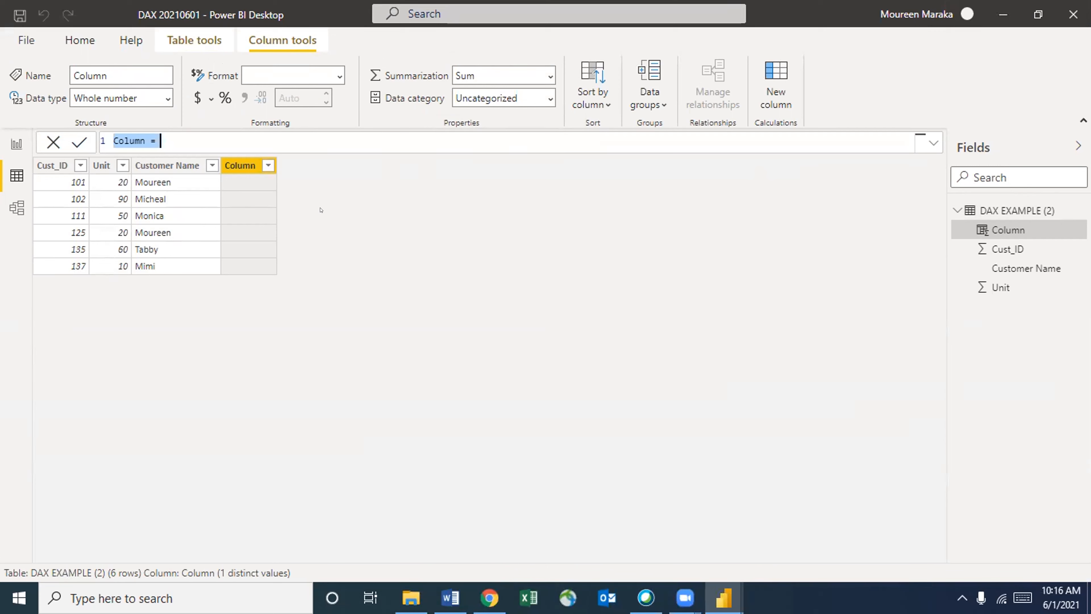
key("Escape")
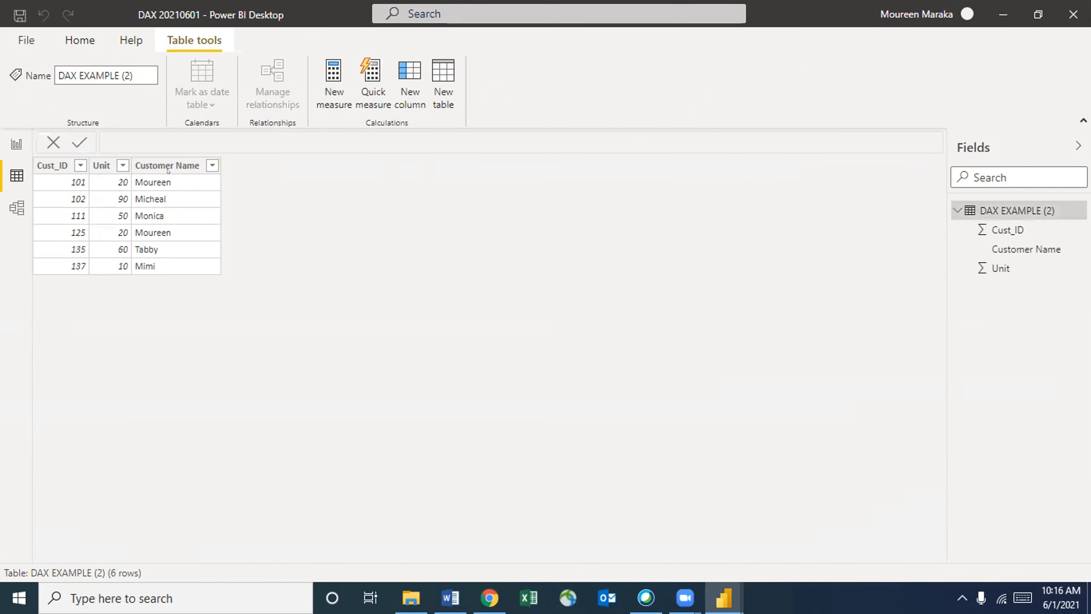
left_click(168, 168)
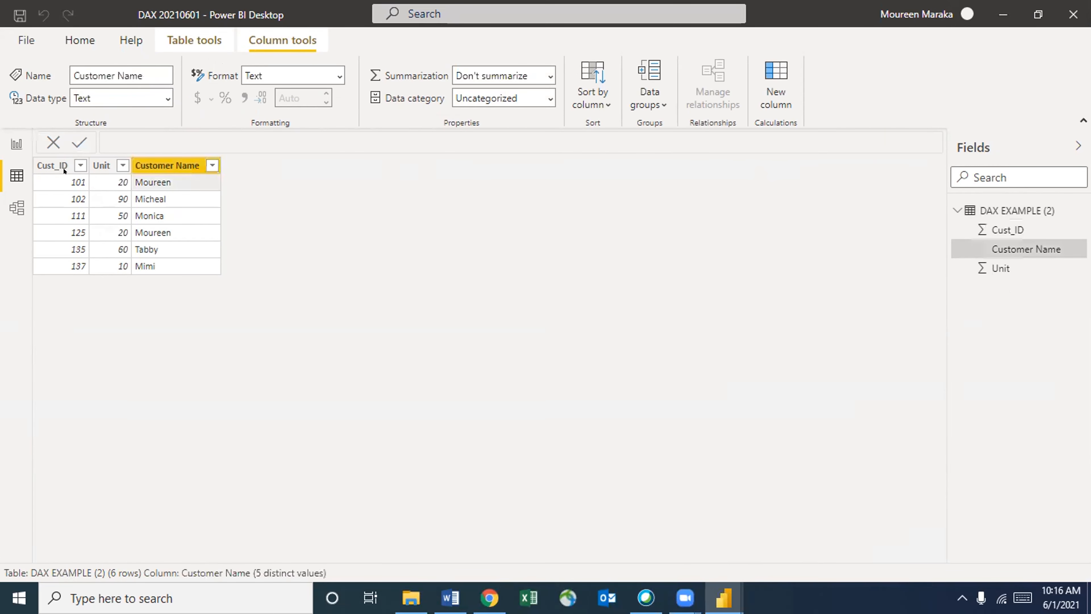
left_click(988, 209)
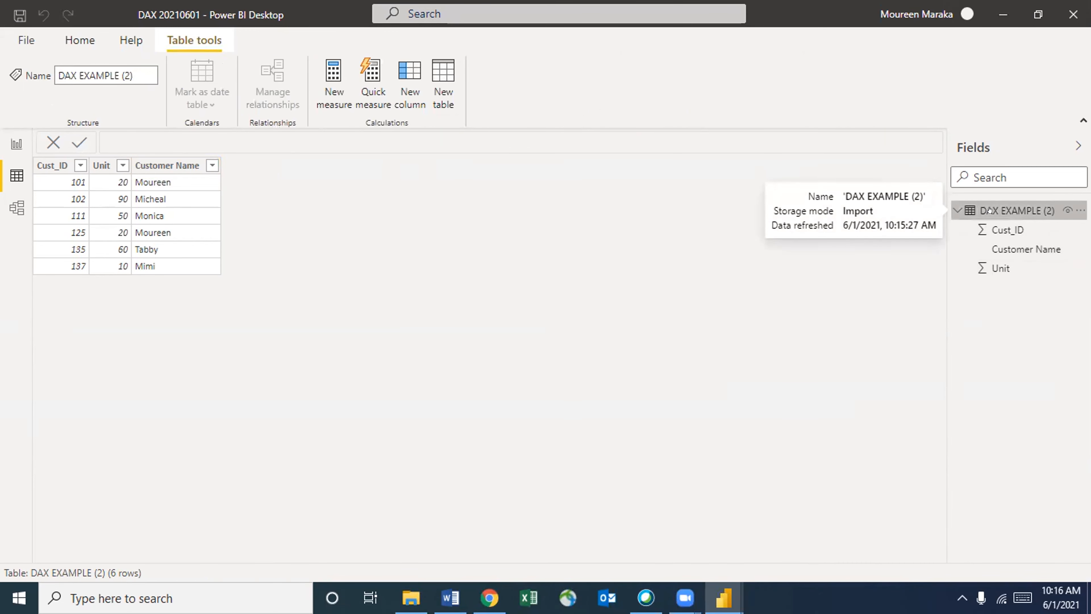
left_click(422, 106)
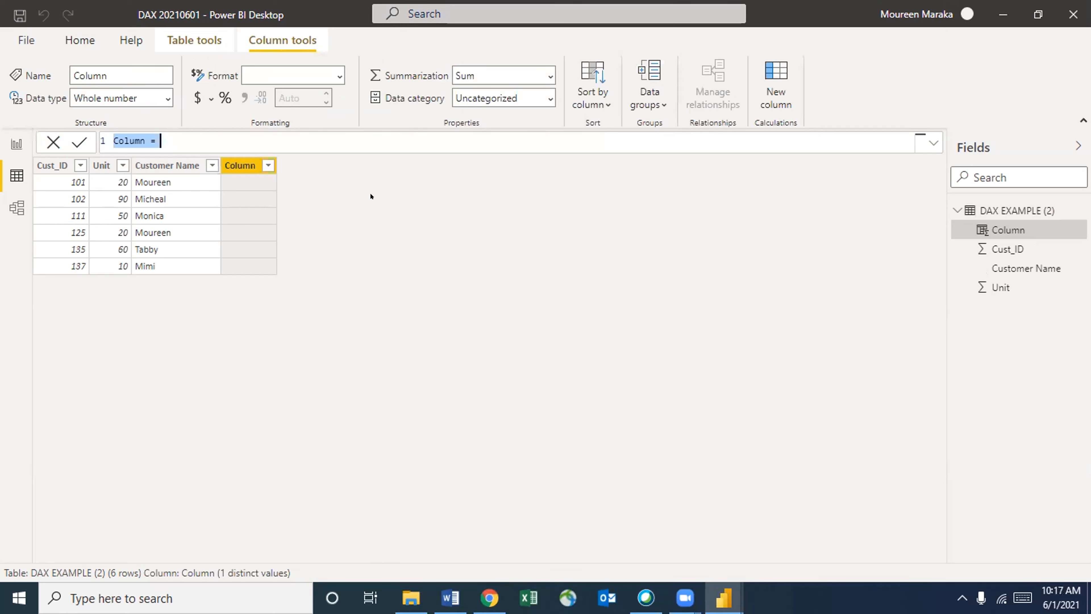
left_click(245, 166)
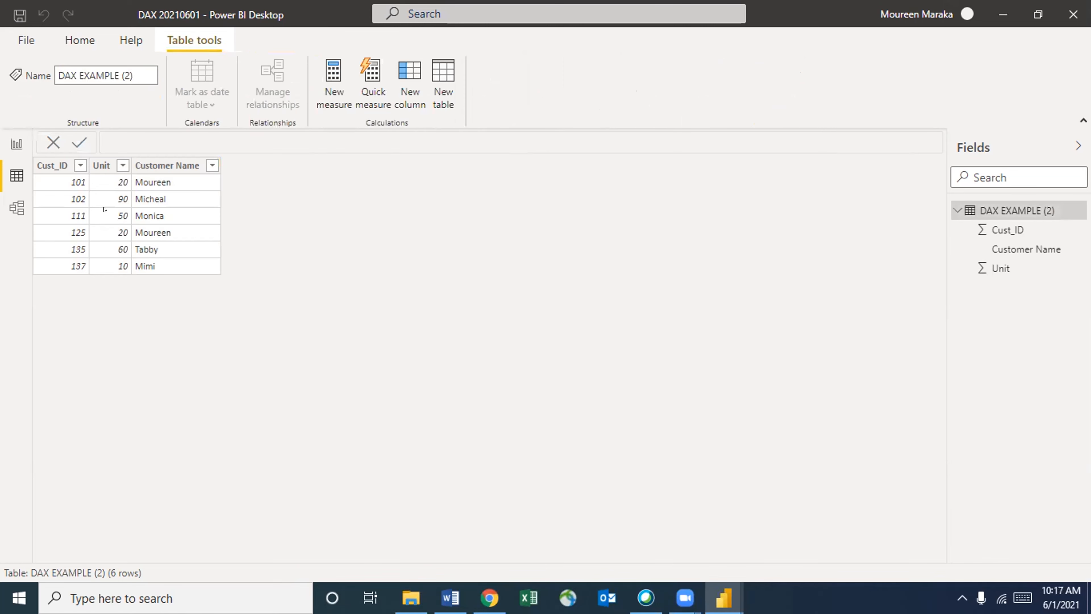
left_click(410, 82)
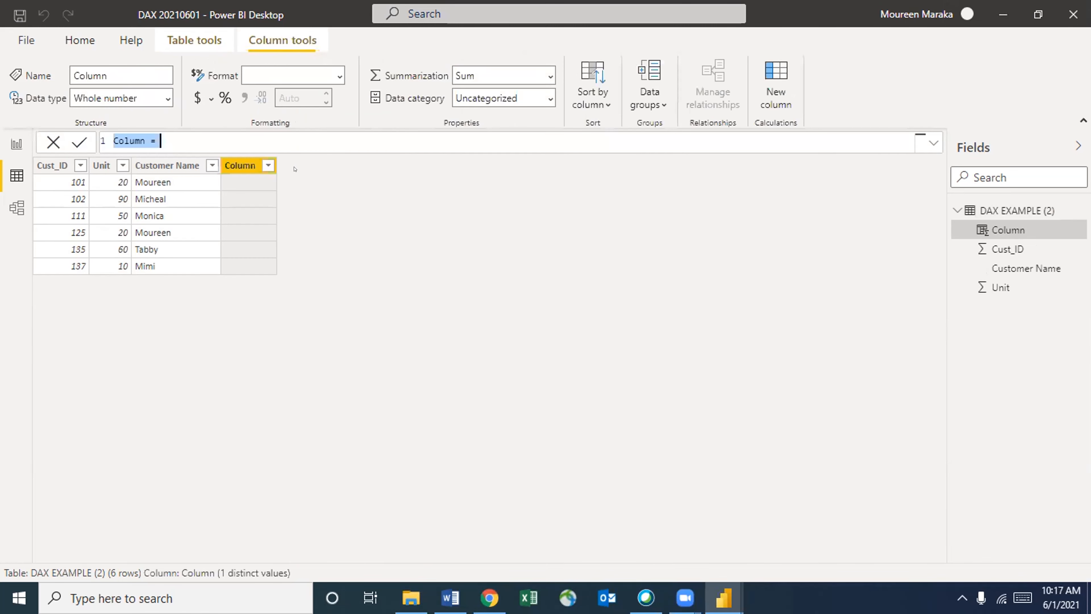
key("Escape")
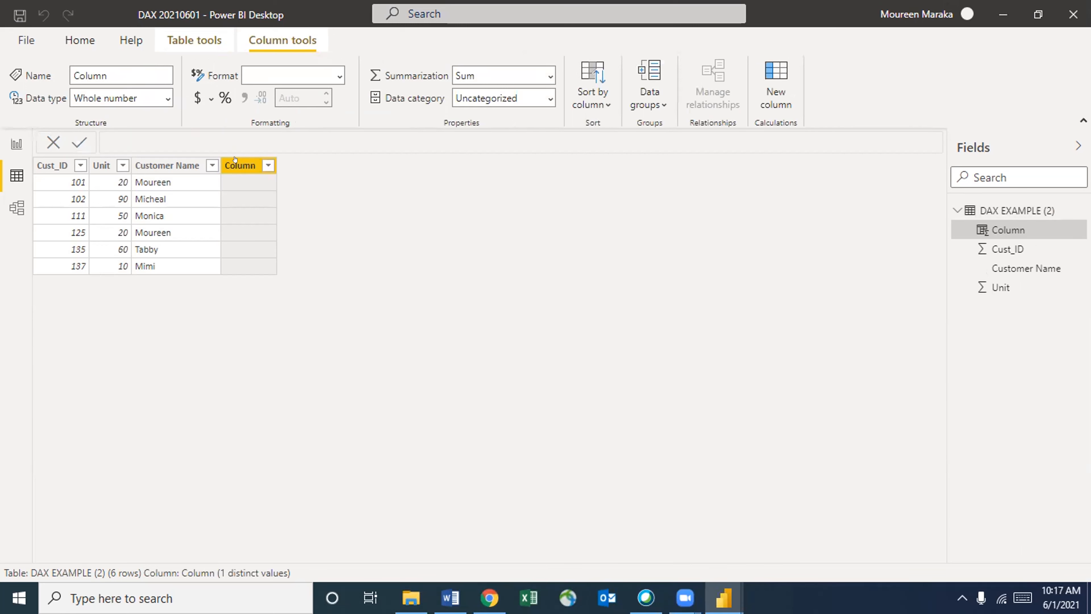
left_click(410, 86)
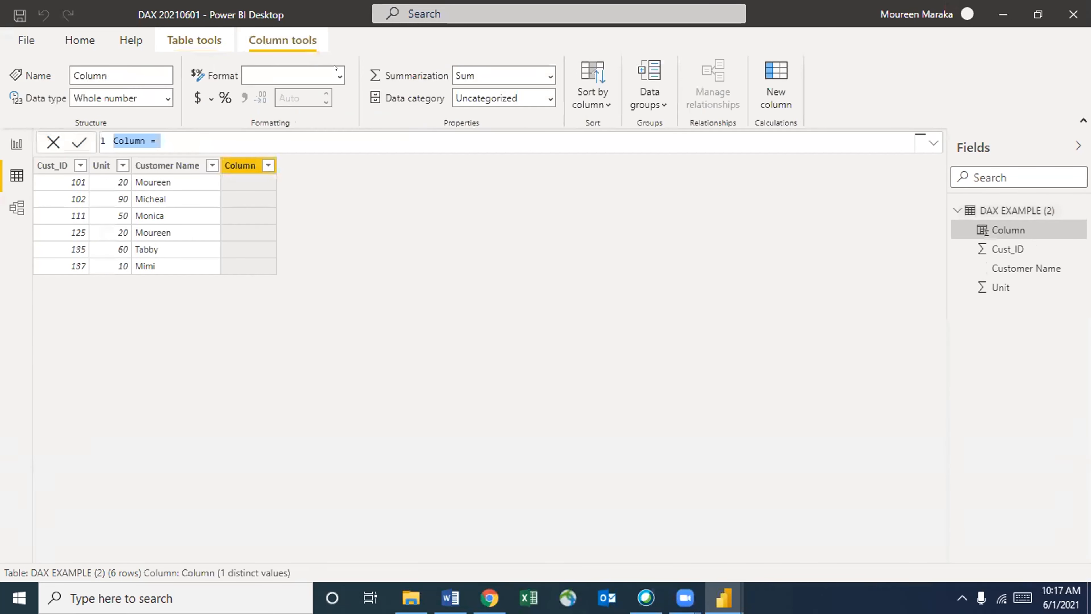
key("Escape")
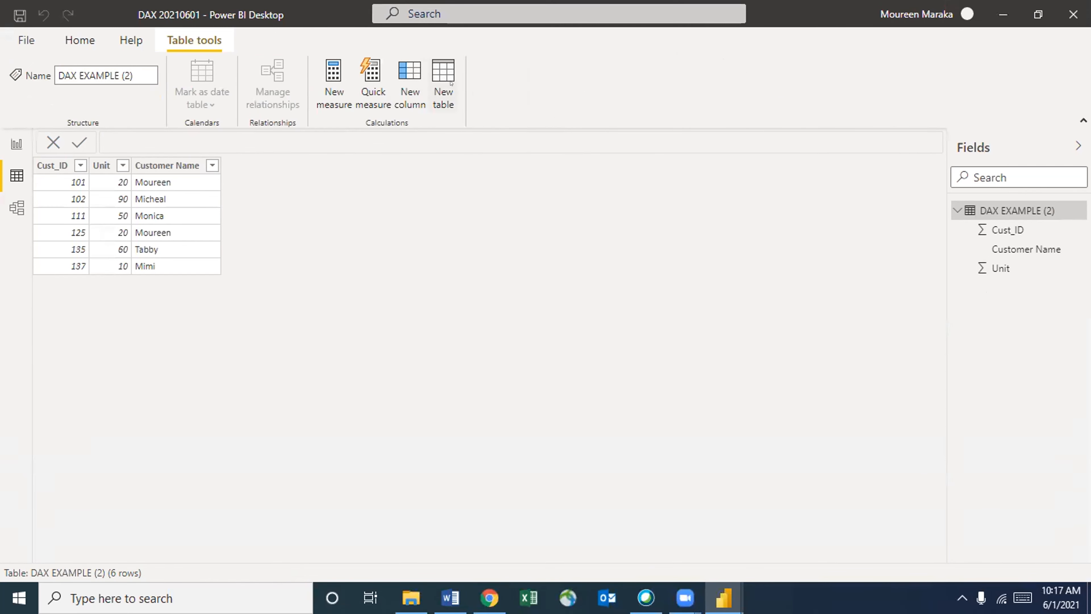
left_click(410, 86)
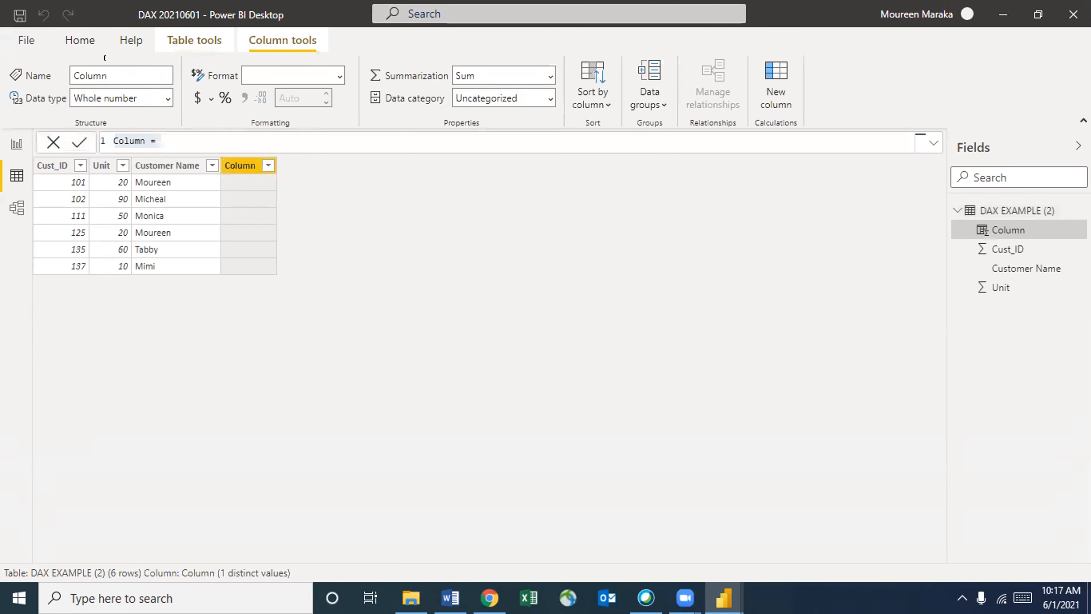
key("Escape")
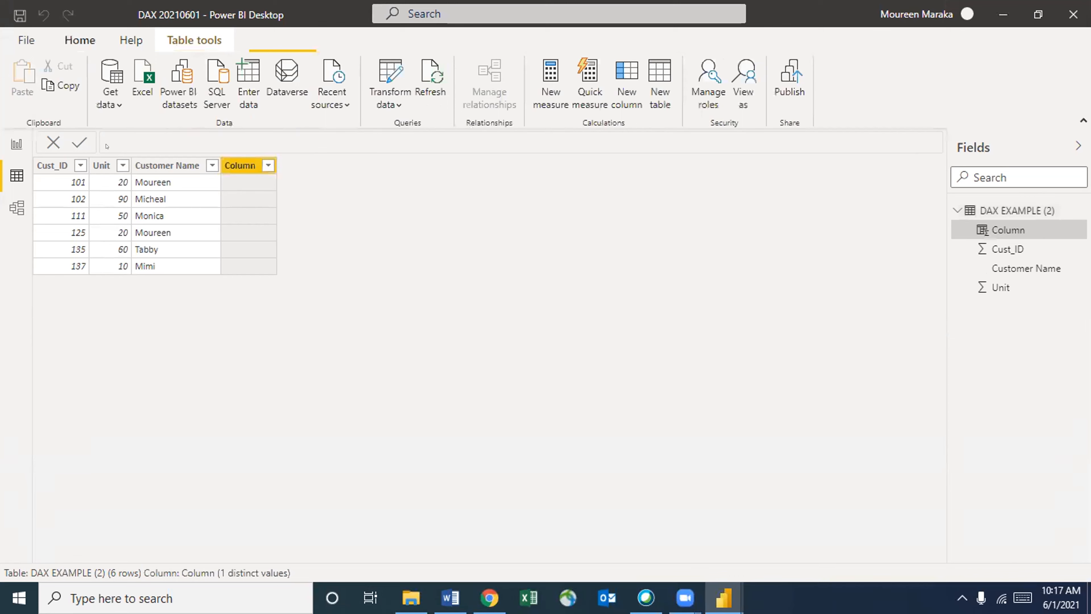
left_click(410, 94)
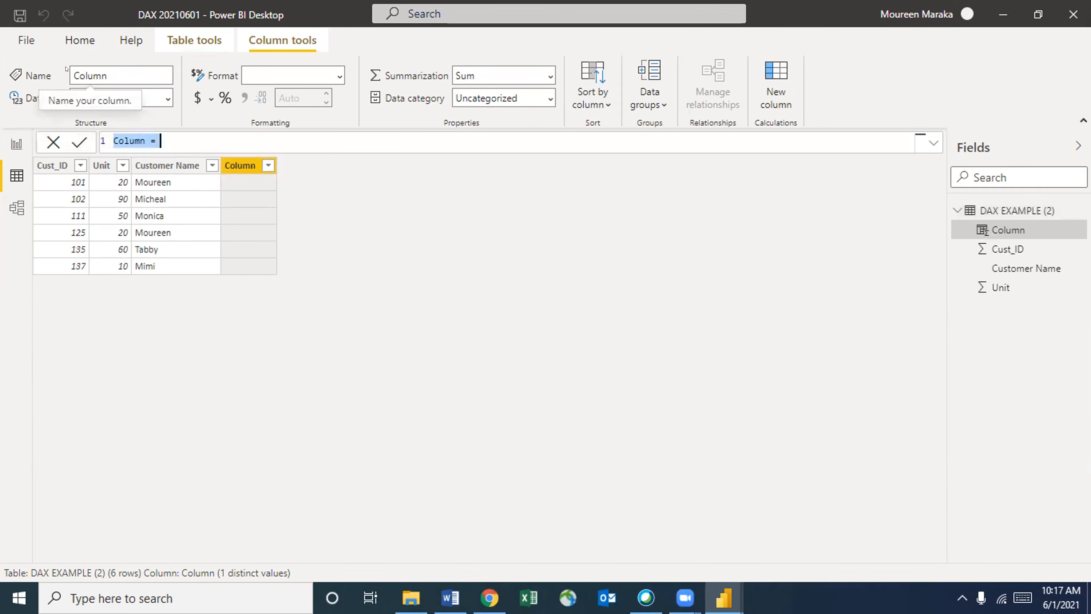
key("Escape")
left_click(401, 105)
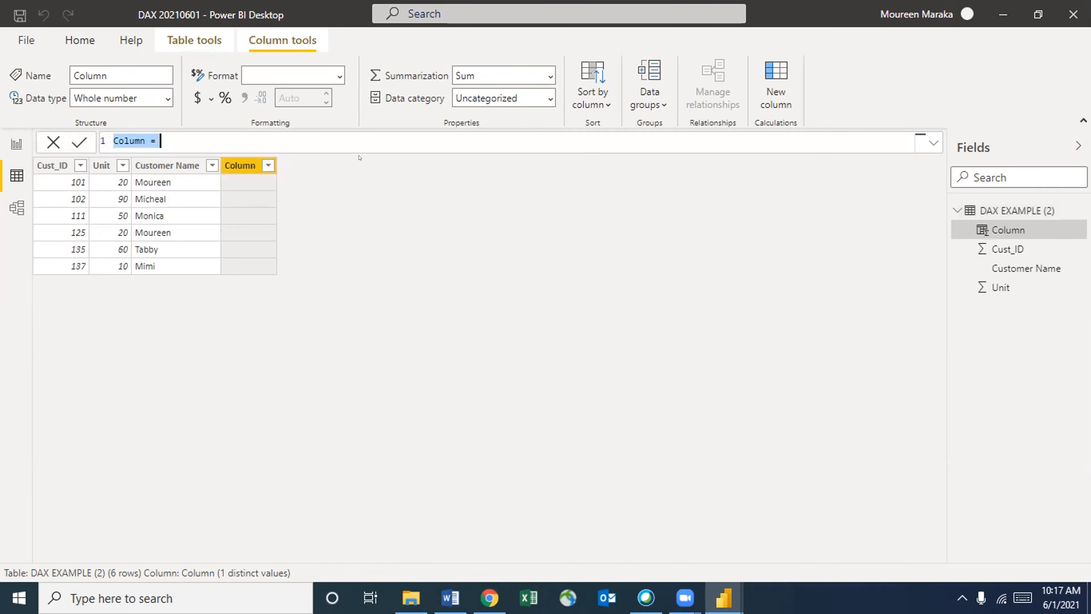
left_click(43, 143)
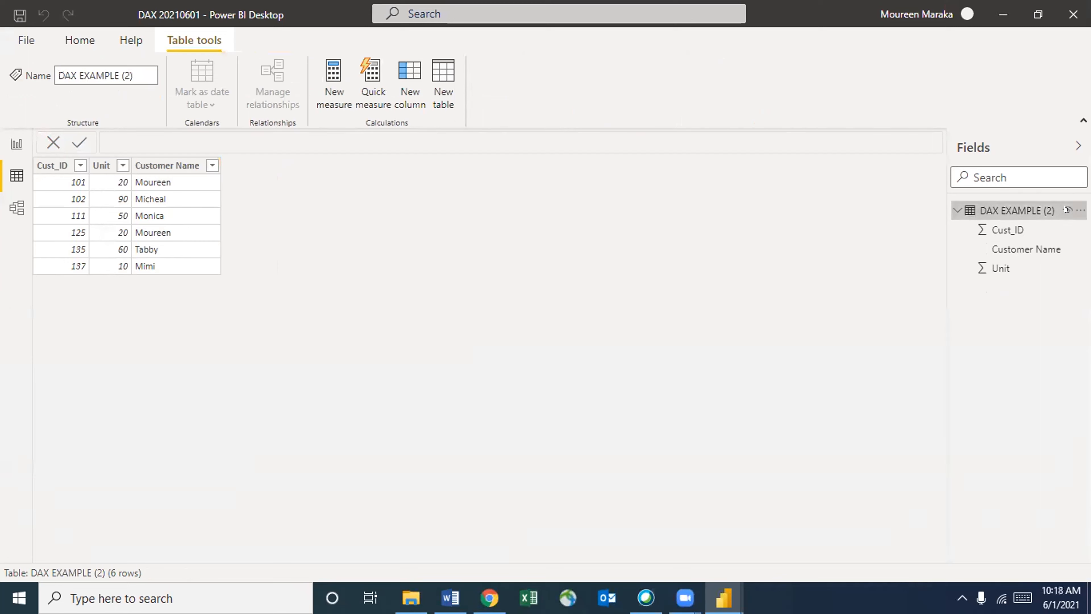
Open the available commands for the DAX EXAMPLE (2) table
right_click(1048, 210)
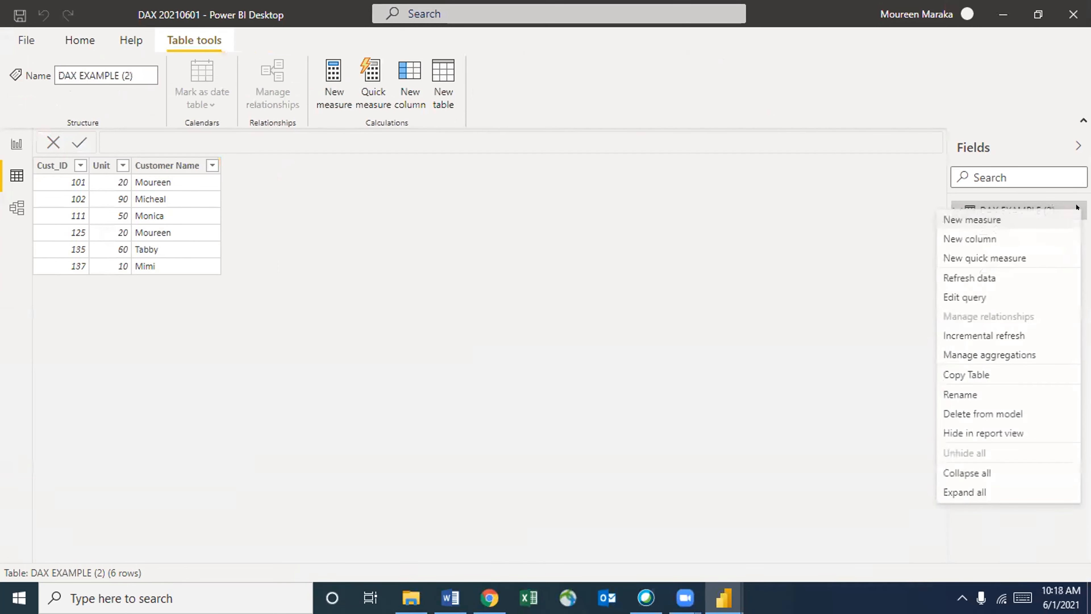
Open the table's query for editing and rename the Unit column of the DAX EXAMPLE query to Product ID
left_click(975, 296)
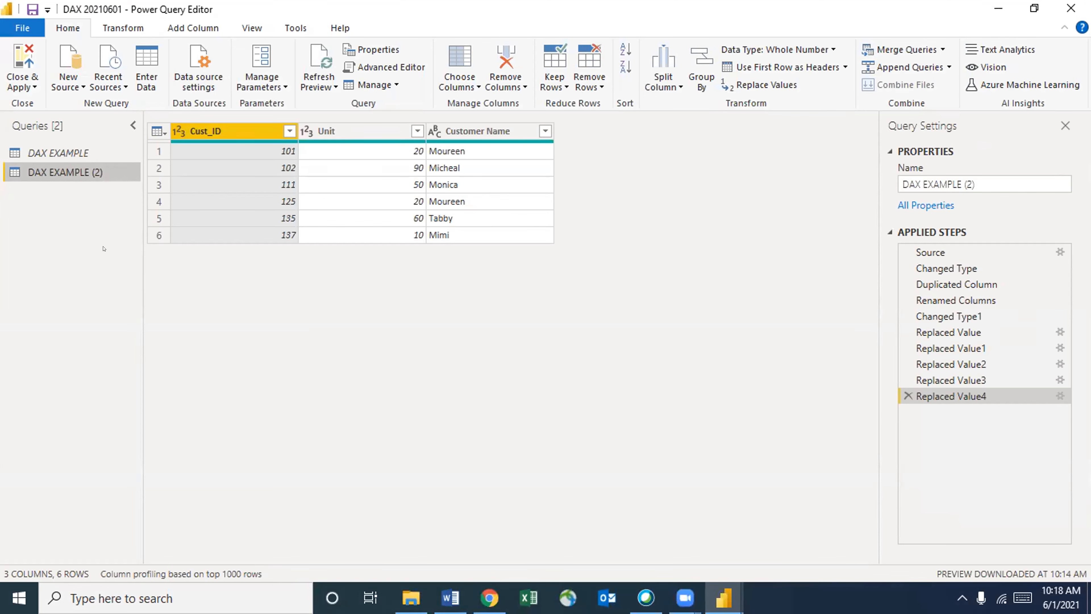
left_click(69, 153)
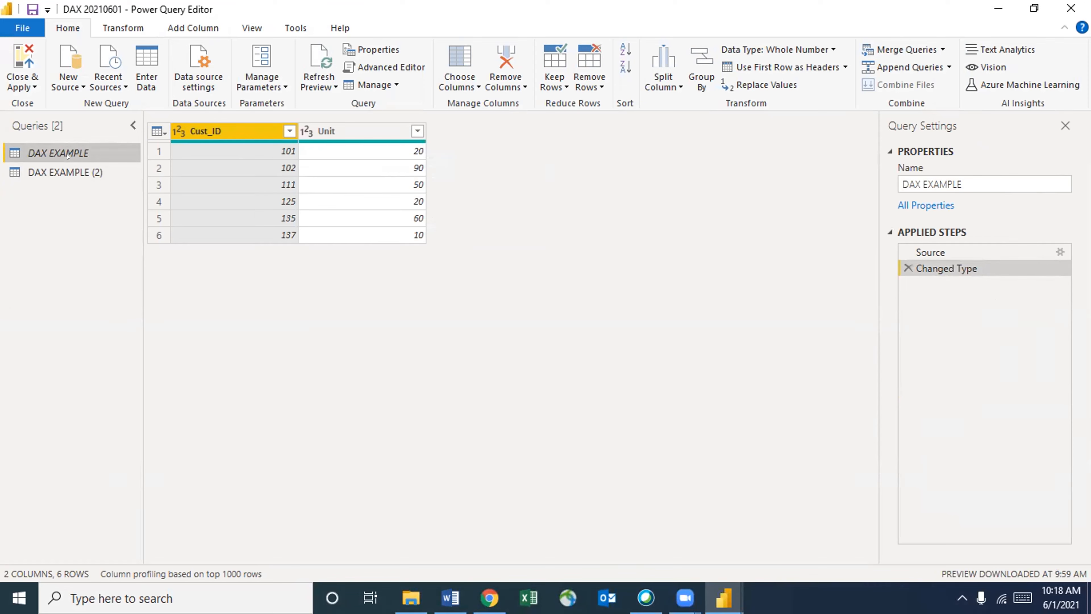
left_click(323, 131)
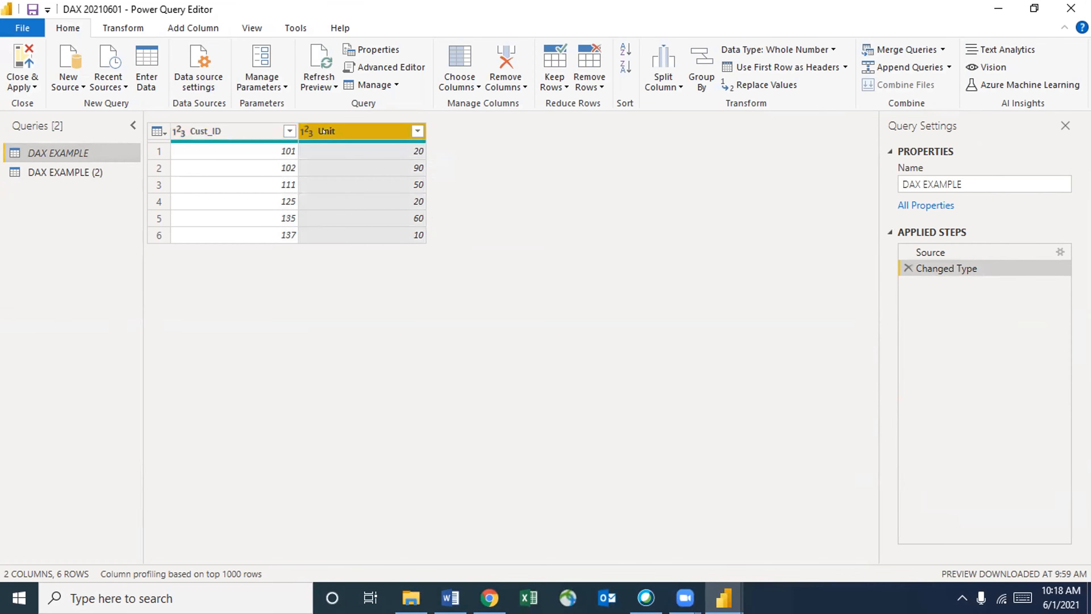
double_click(323, 131)
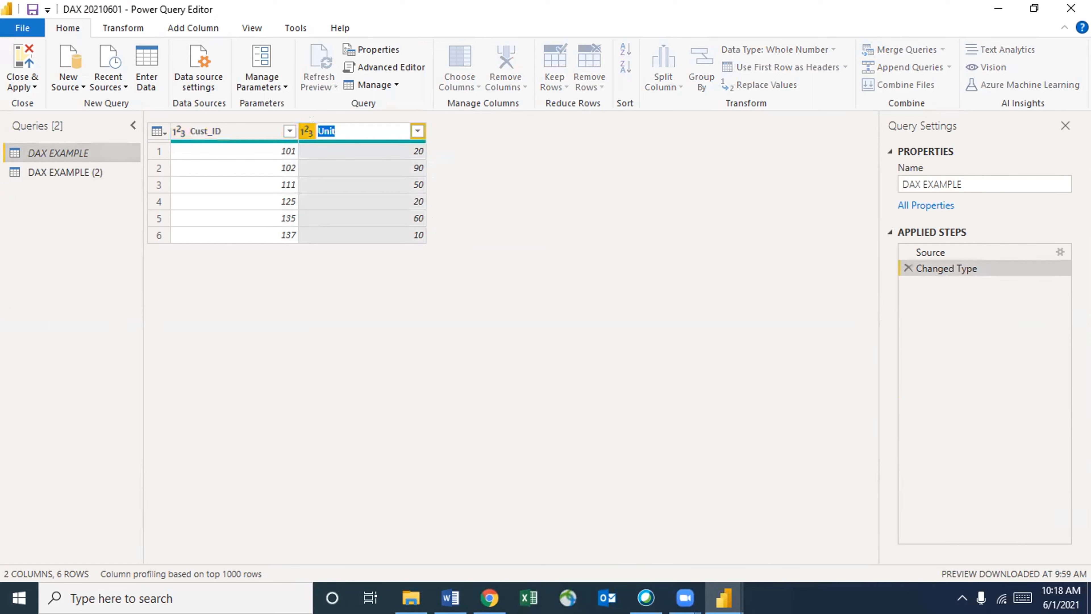
type("Product ID")
key("Return")
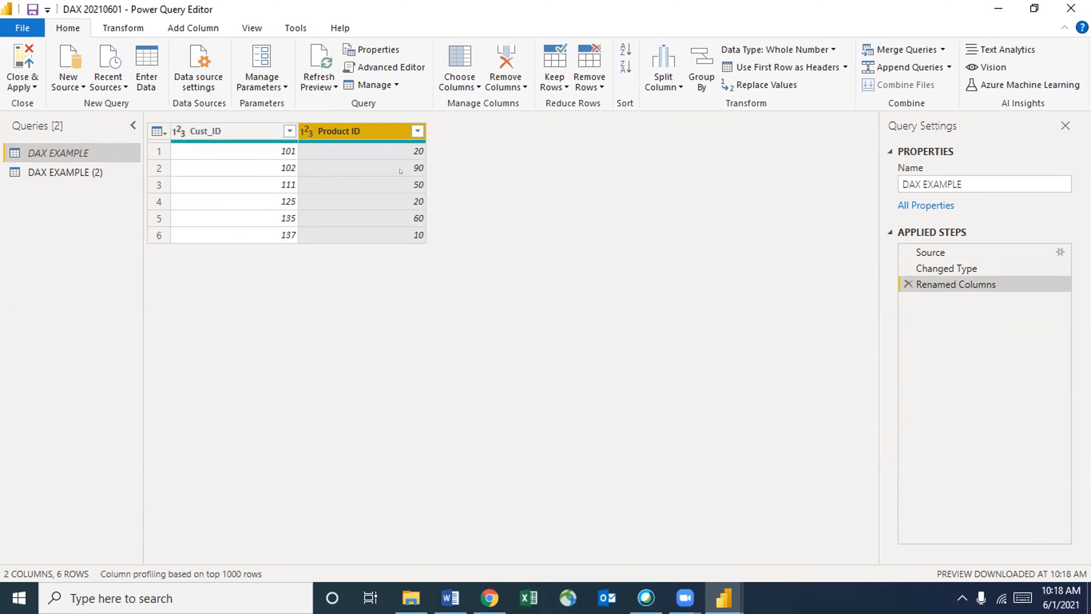
Replace the value 20 with 1102 in the Product ID column of DAX EXAMPLE
left_click(386, 155)
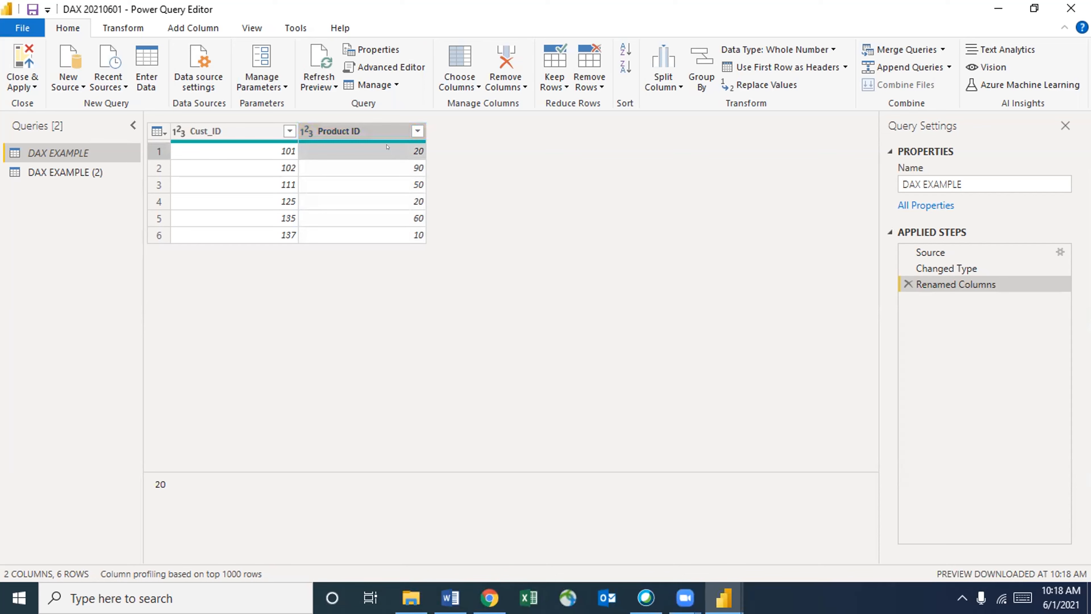
right_click(392, 152)
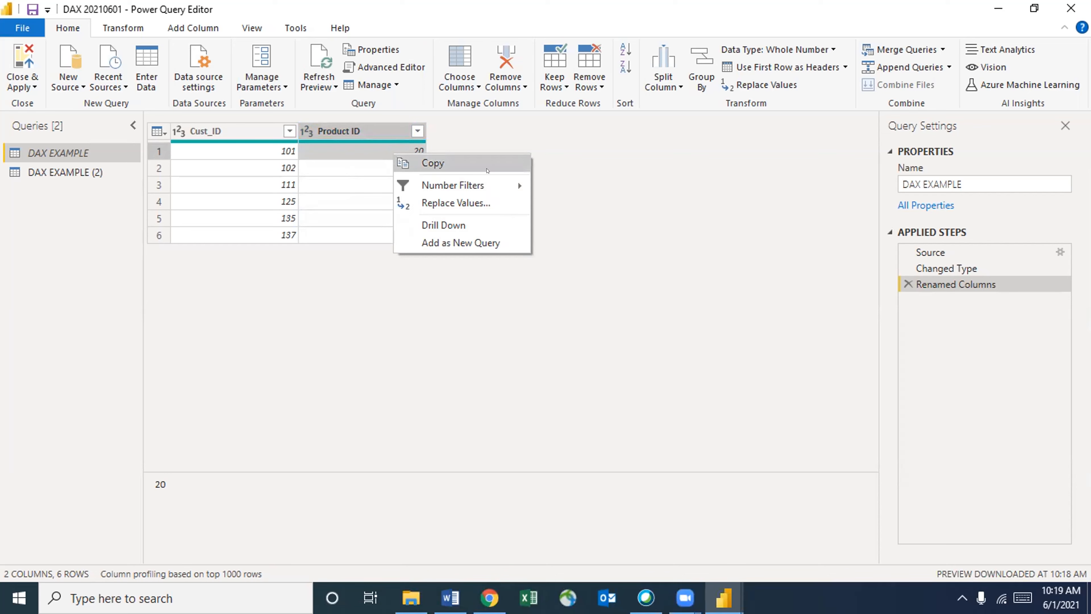
left_click(462, 196)
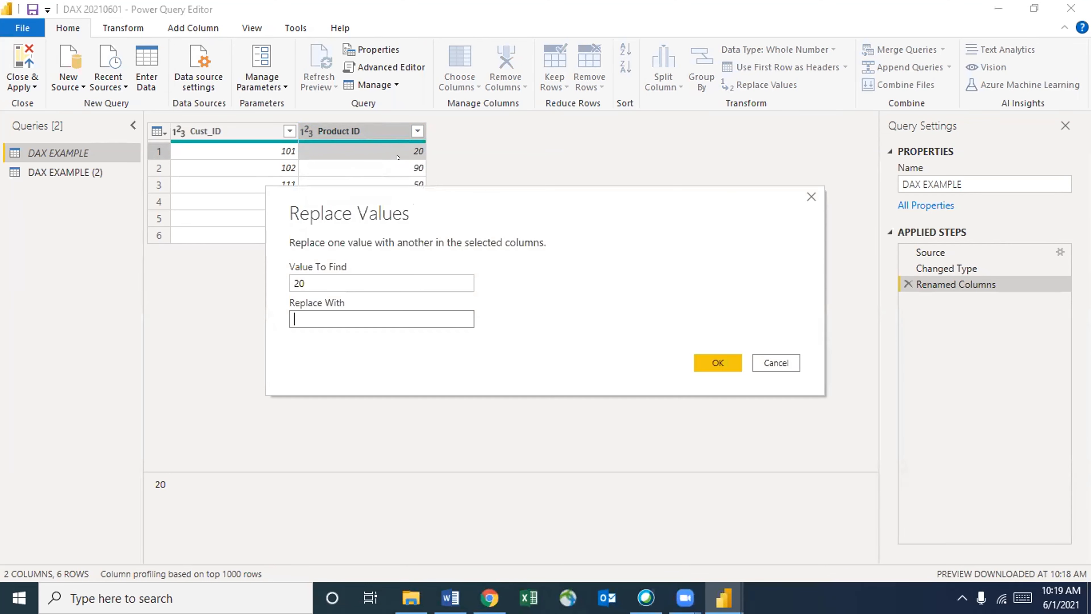
type("1102")
left_click(717, 362)
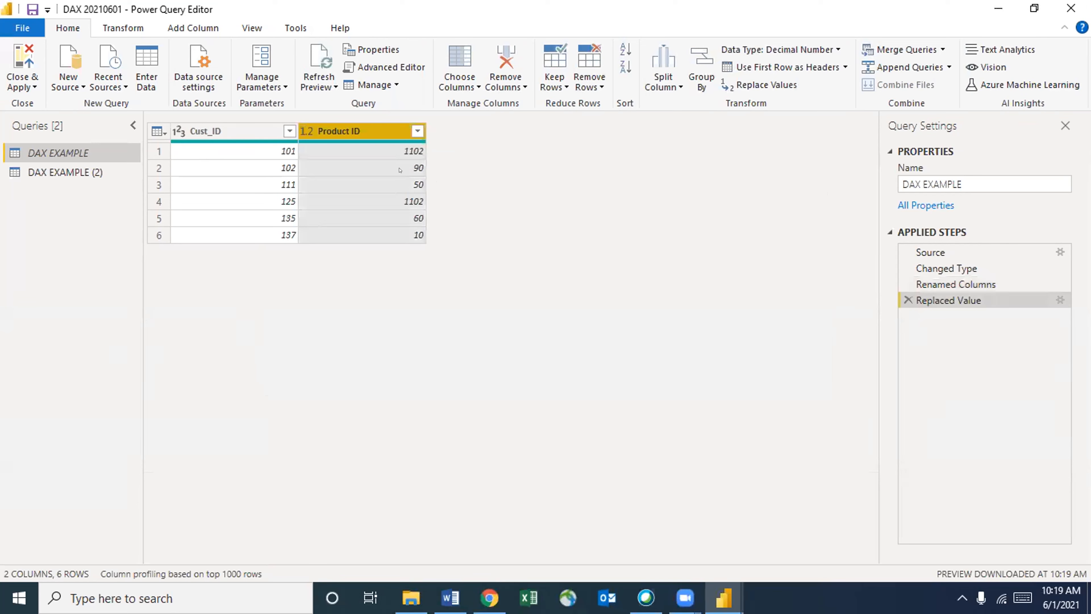
Replace the value 90 with 1105 in the Product ID column of DAX EXAMPLE
right_click(399, 169)
left_click(447, 221)
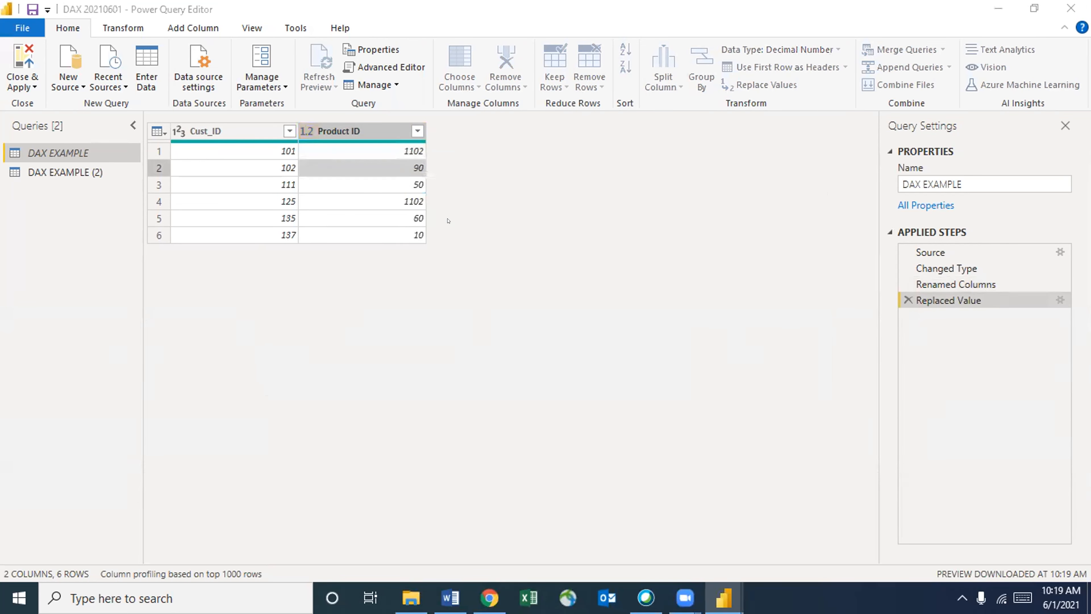
type("1105")
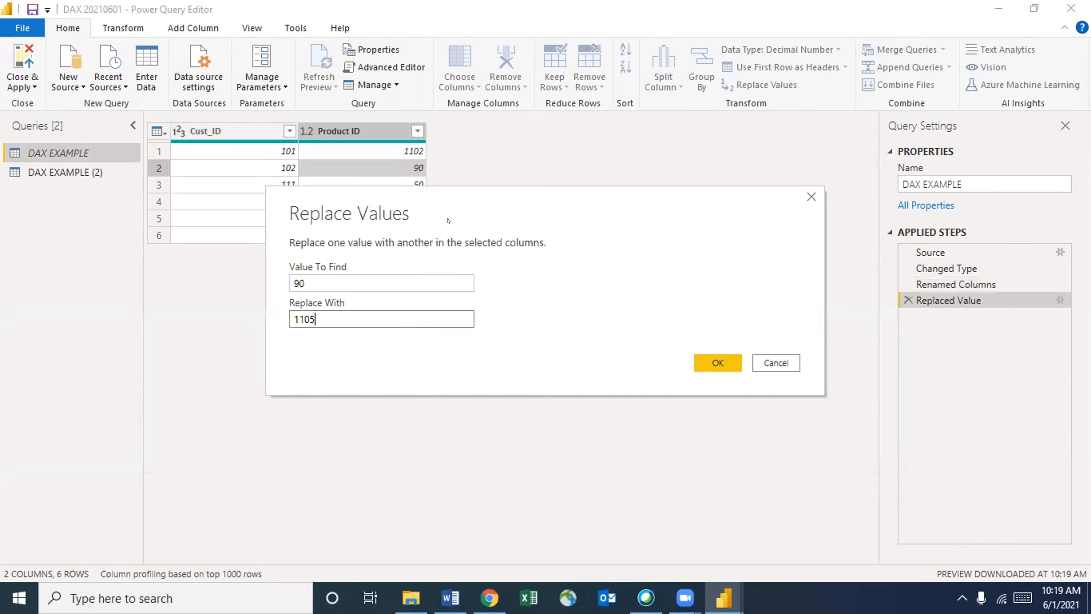
left_click(694, 362)
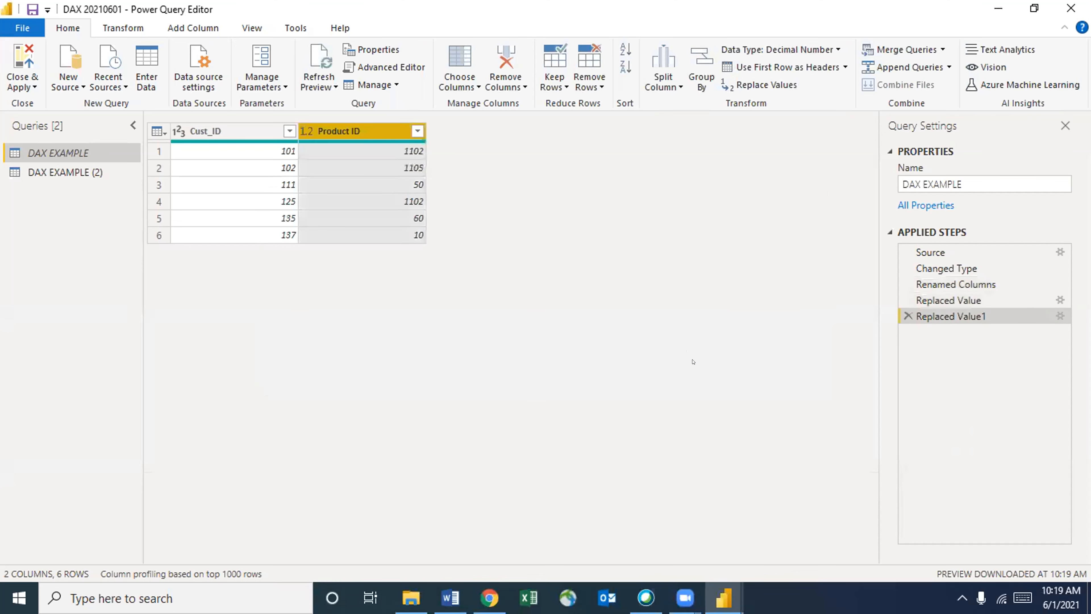
Replace the value 50 with 1201 in the Product ID column of DAX EXAMPLE
left_click(400, 185)
right_click(409, 183)
left_click(472, 233)
type("1201")
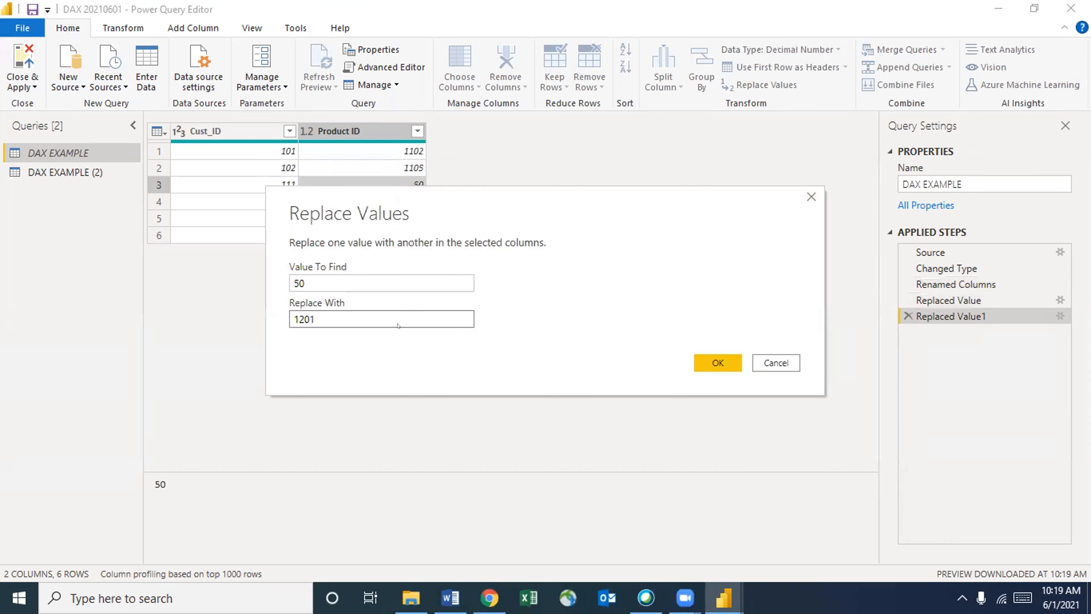
key("Return")
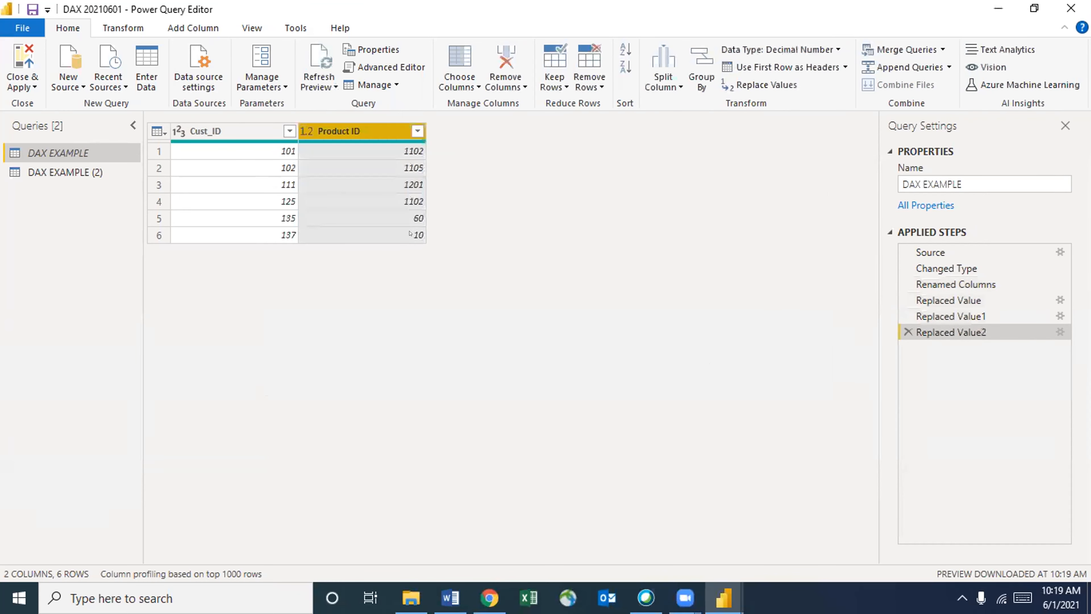
Replace the value 60 with 1207 in the Product ID column of DAX EXAMPLE
left_click(400, 220)
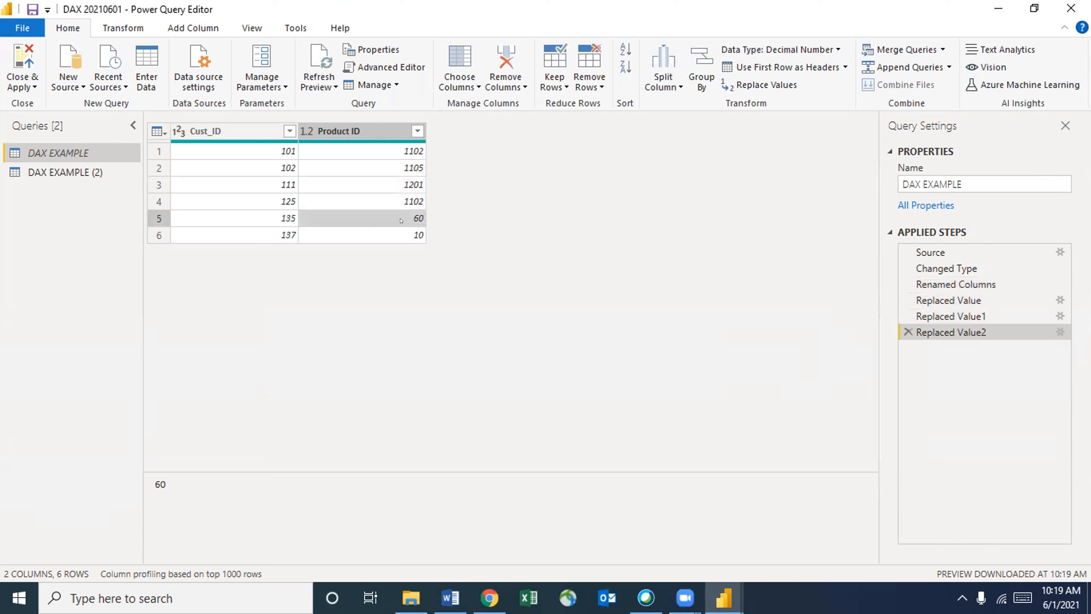
right_click(400, 221)
left_click(449, 270)
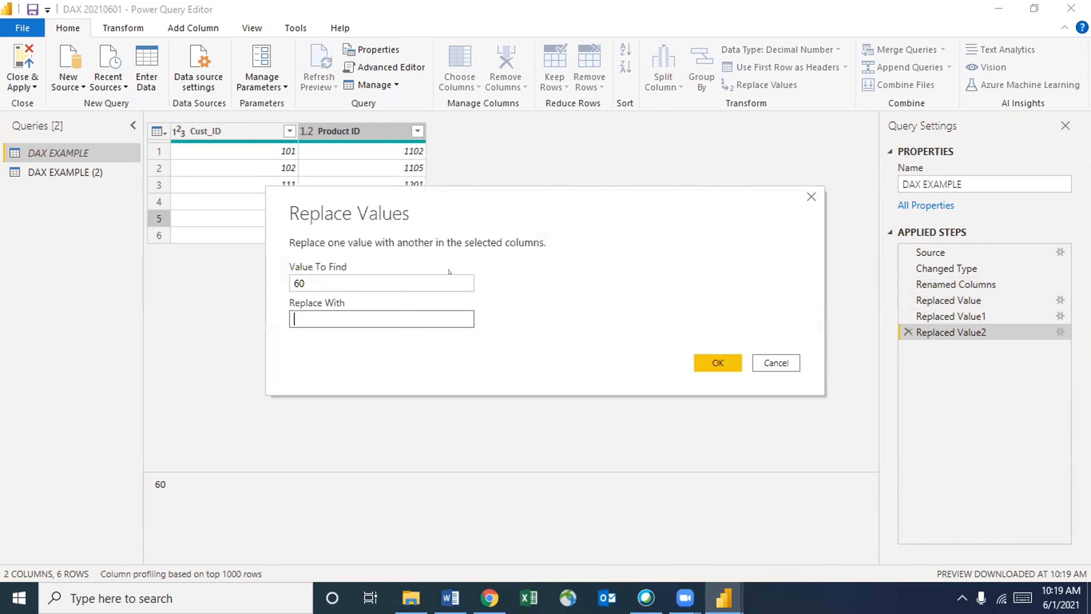
type("1207")
left_click(717, 356)
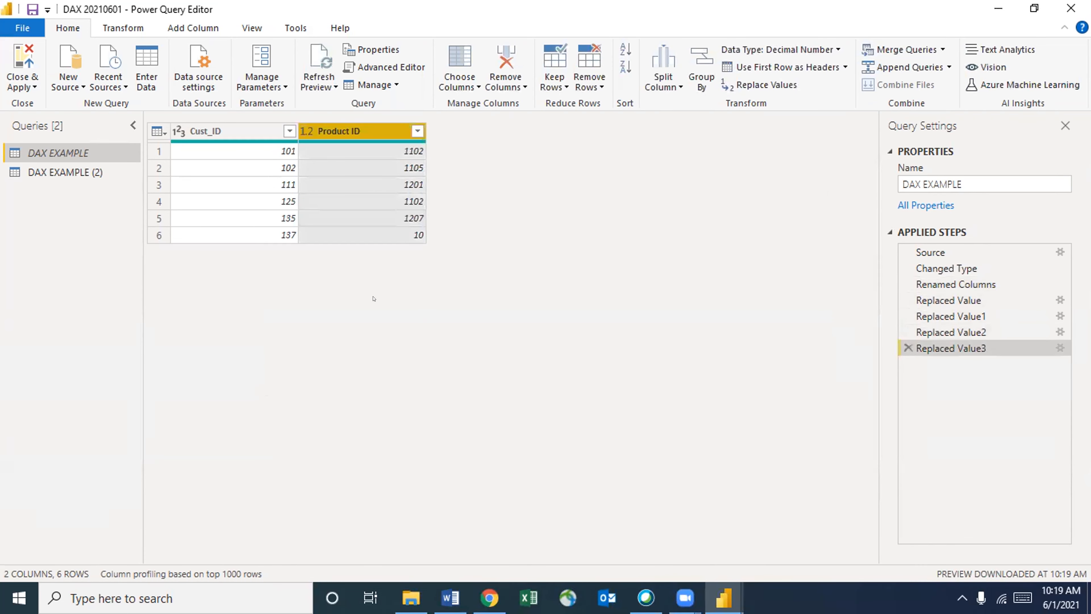
Replace the value 10 with 1290 in the Product ID column of DAX EXAMPLE
left_click(399, 236)
right_click(400, 235)
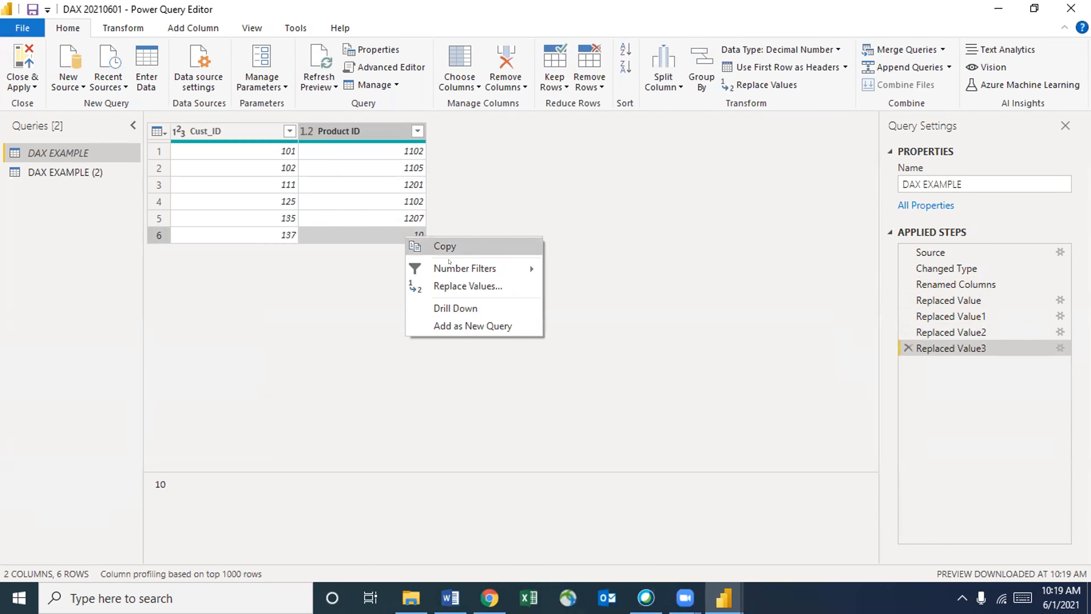
left_click(450, 284)
type("1")
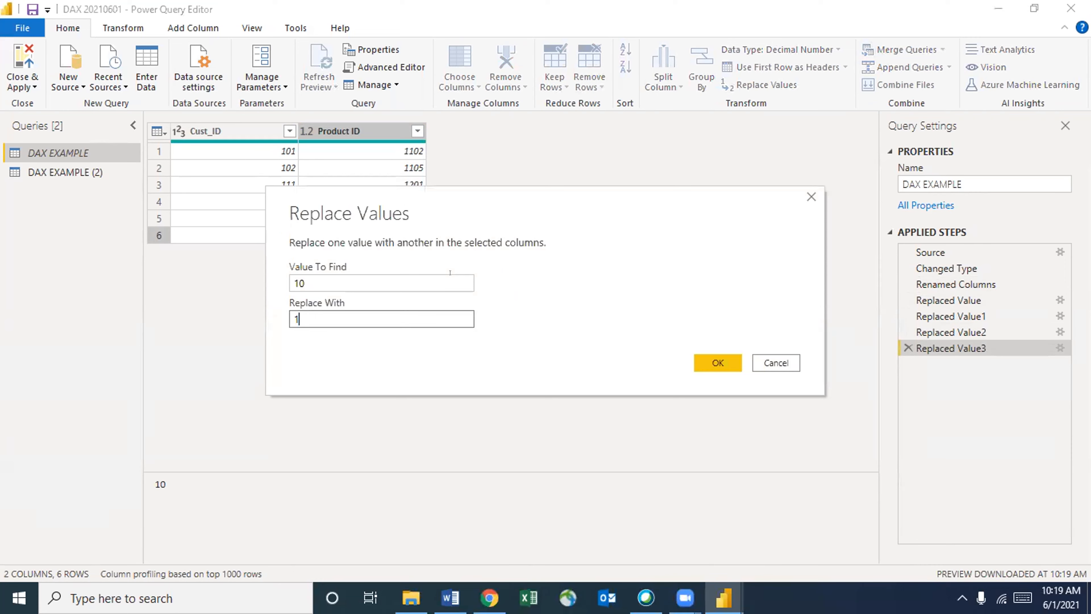
type("290")
left_click(705, 365)
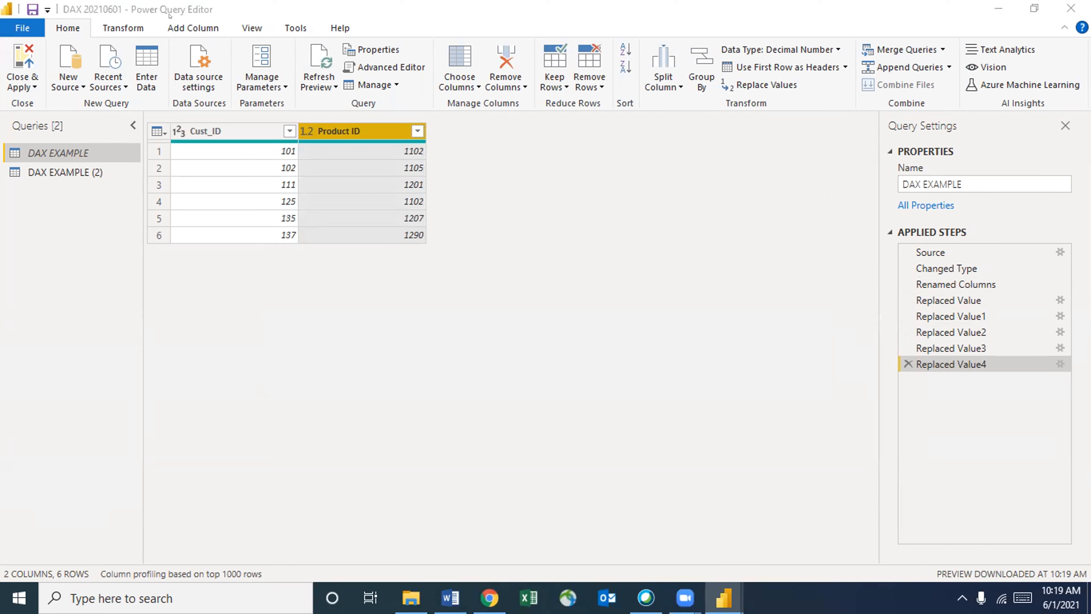
Merge the DAX EXAMPLE query into DAX EXAMPLE (2), matching both on Cust_ID with a left outer join
left_click(78, 170)
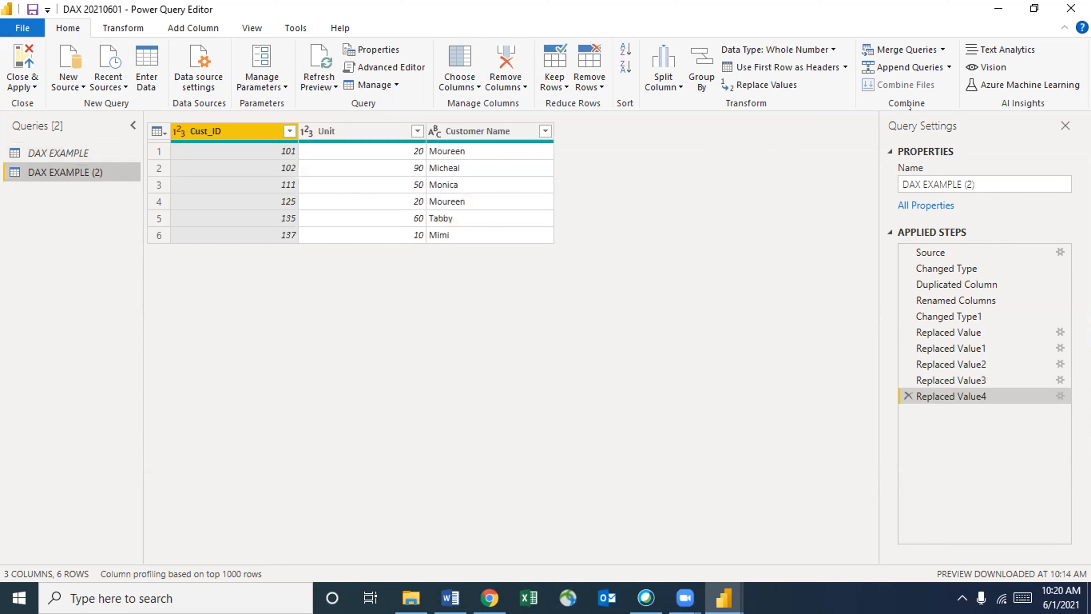
left_click(941, 48)
left_click(906, 69)
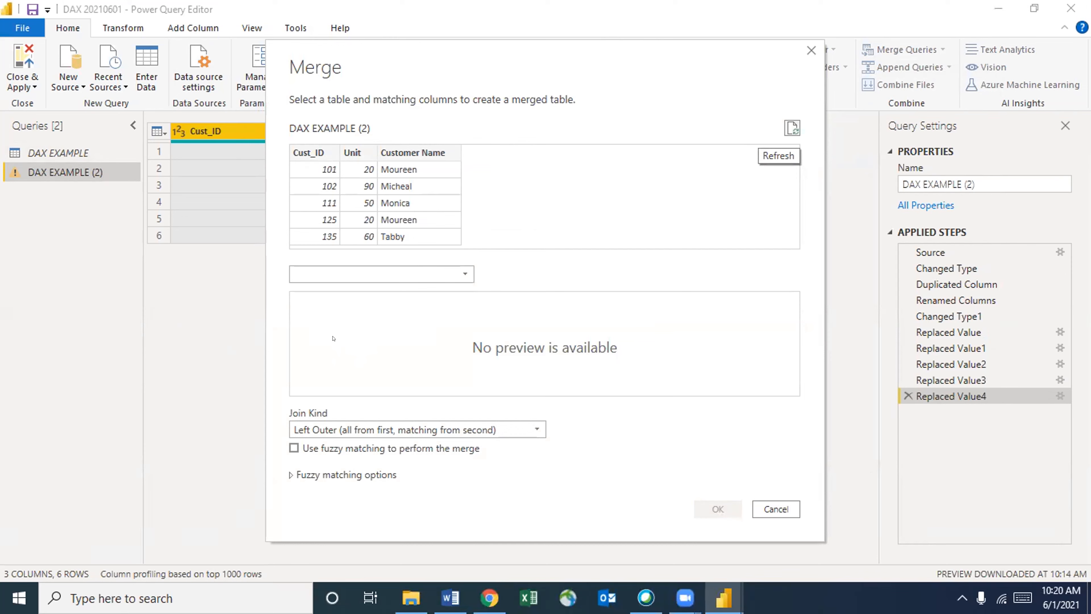
left_click(464, 272)
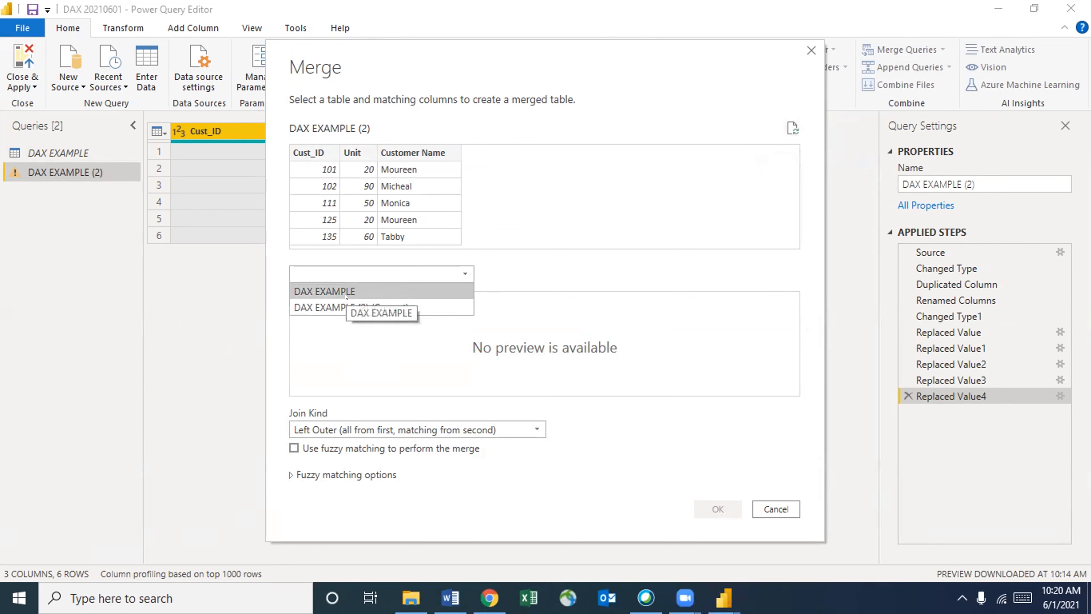
left_click(343, 291)
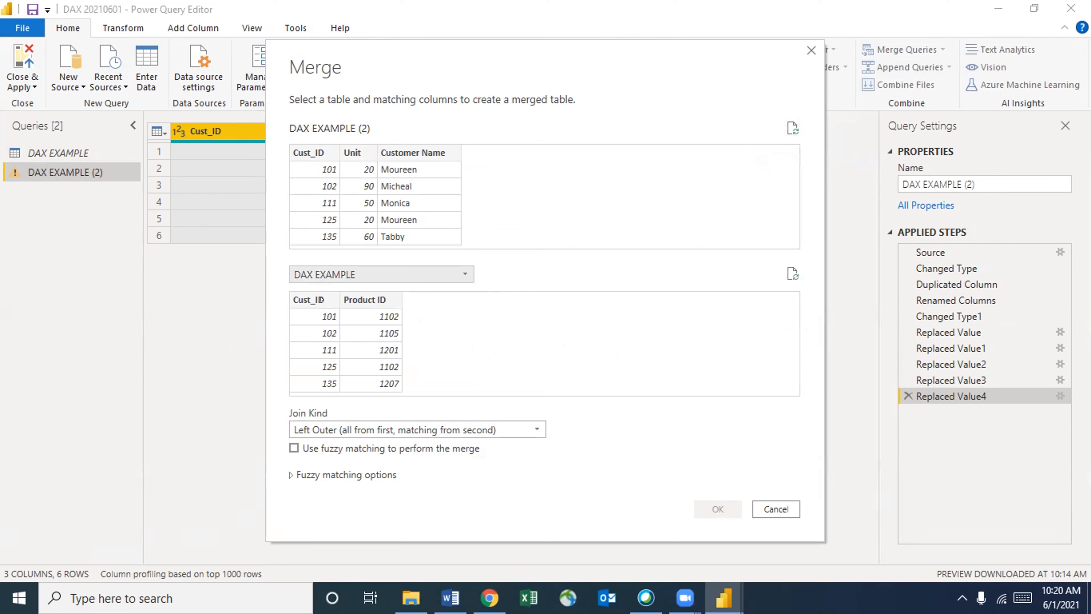
left_click(321, 300)
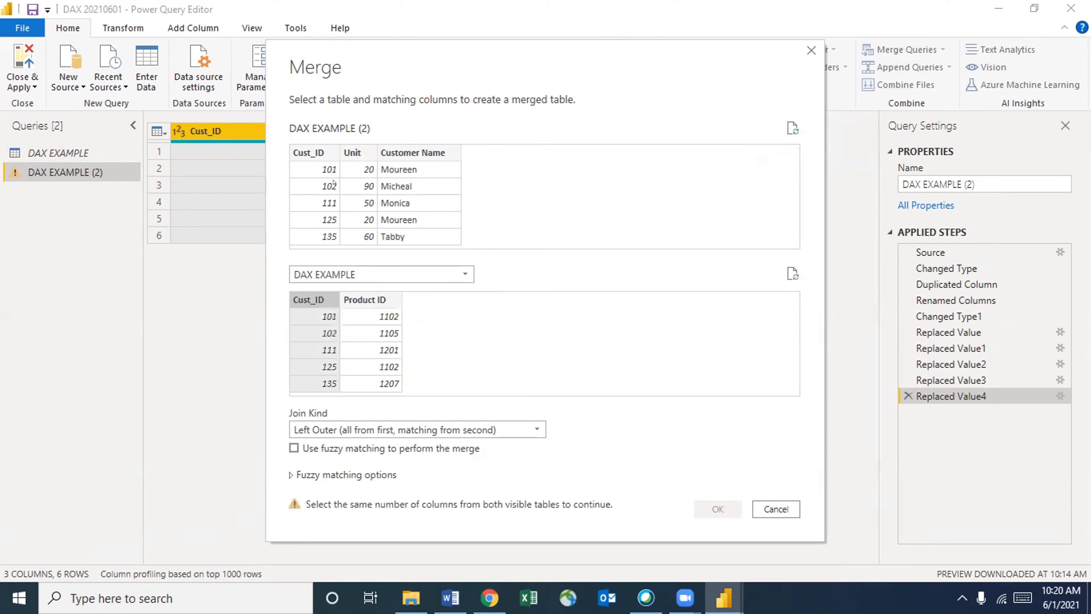
left_click(310, 146)
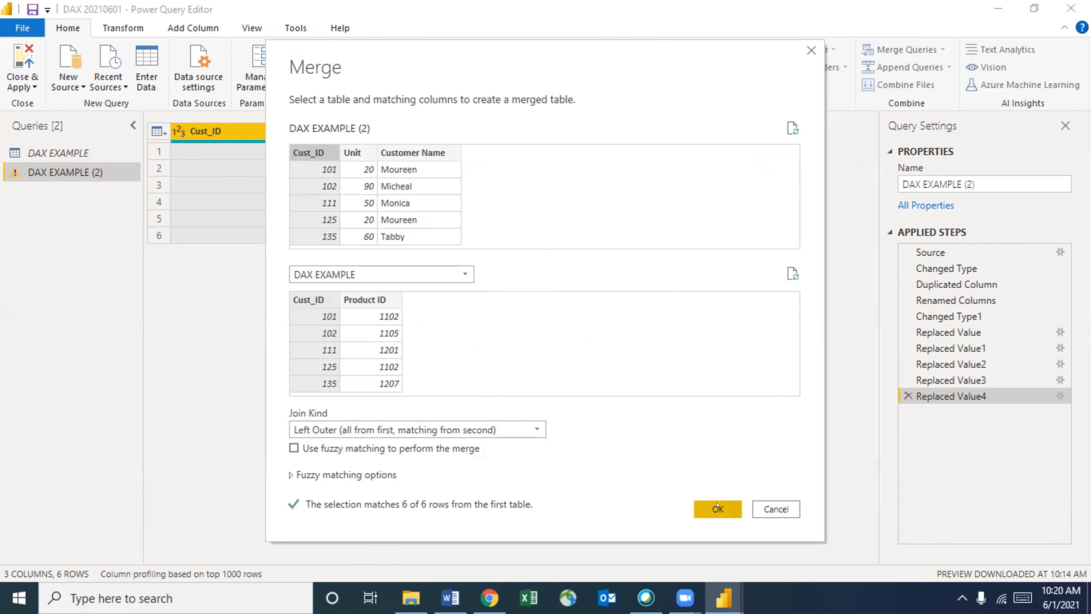
left_click(730, 508)
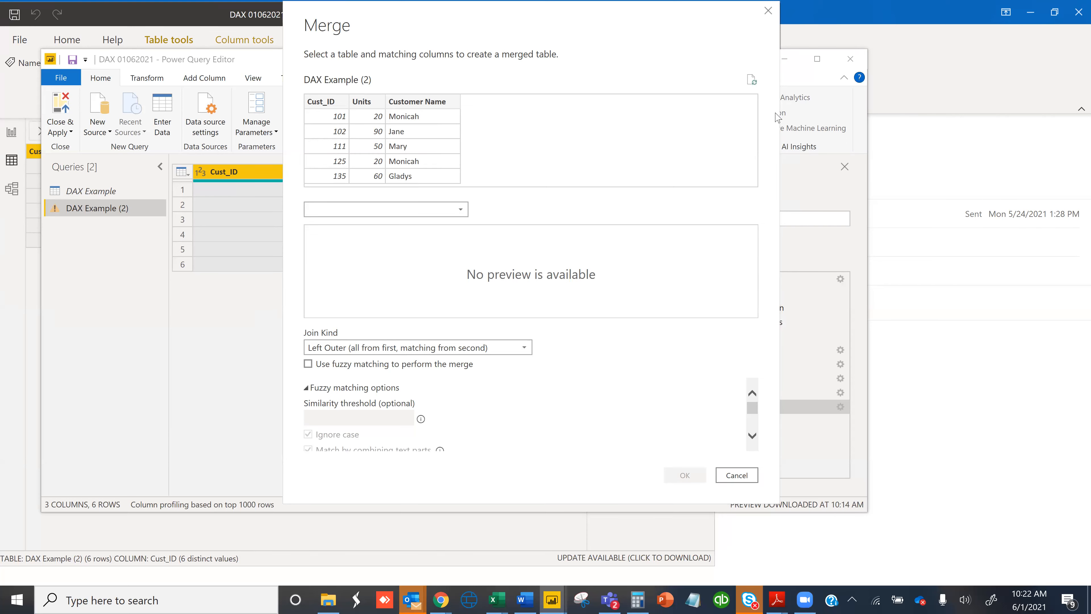
In the DAX 01062021 file, restart the merge of DAX Example (2) with DAX Example, matching on Cust_ID with a left outer join
key("Escape")
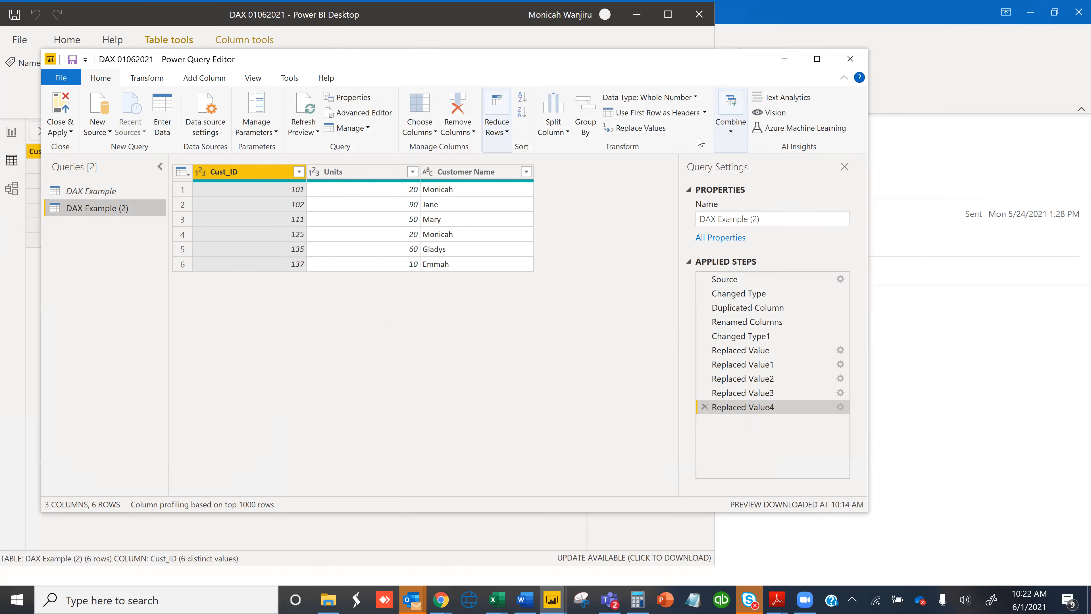
left_click(730, 129)
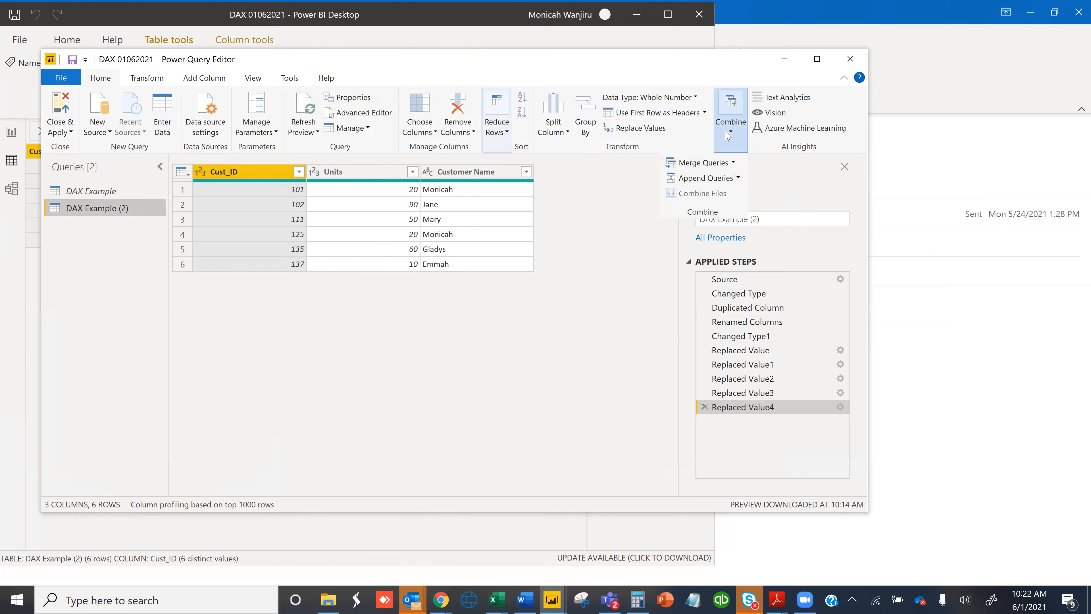
left_click(703, 166)
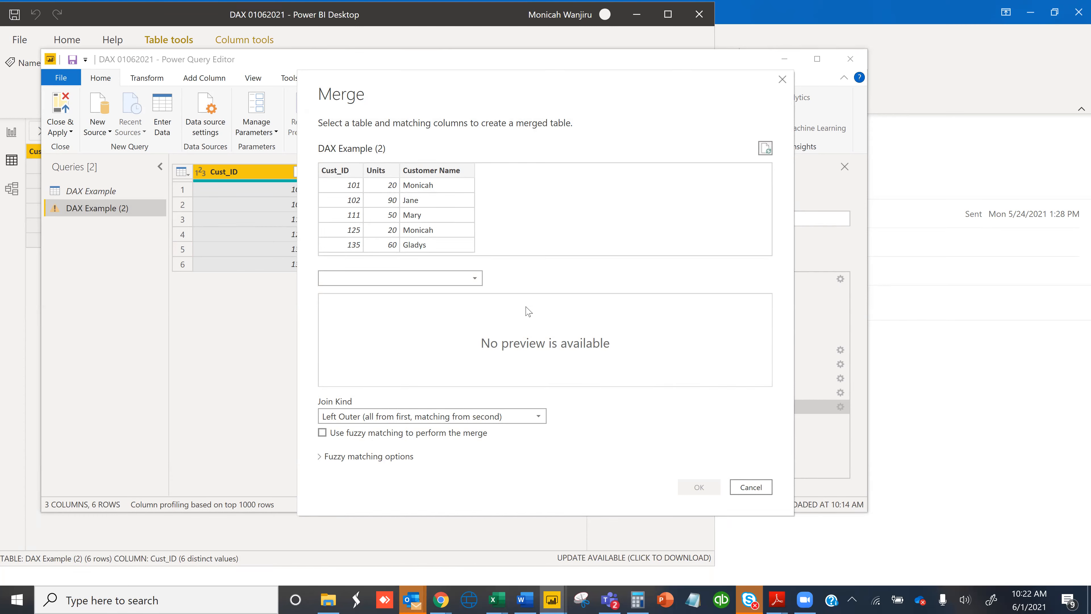
left_click(476, 278)
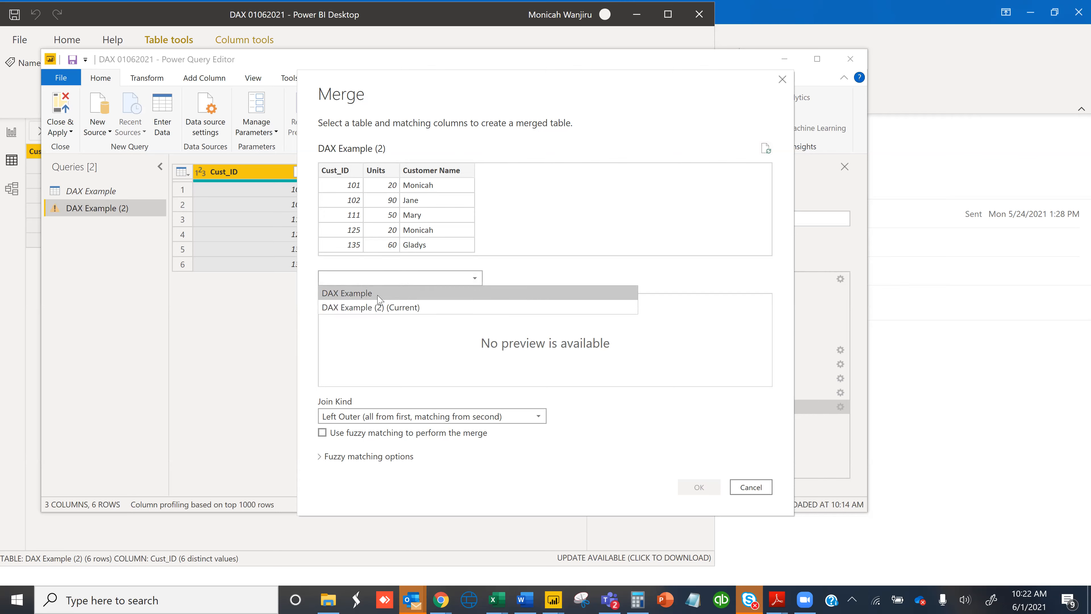
left_click(369, 294)
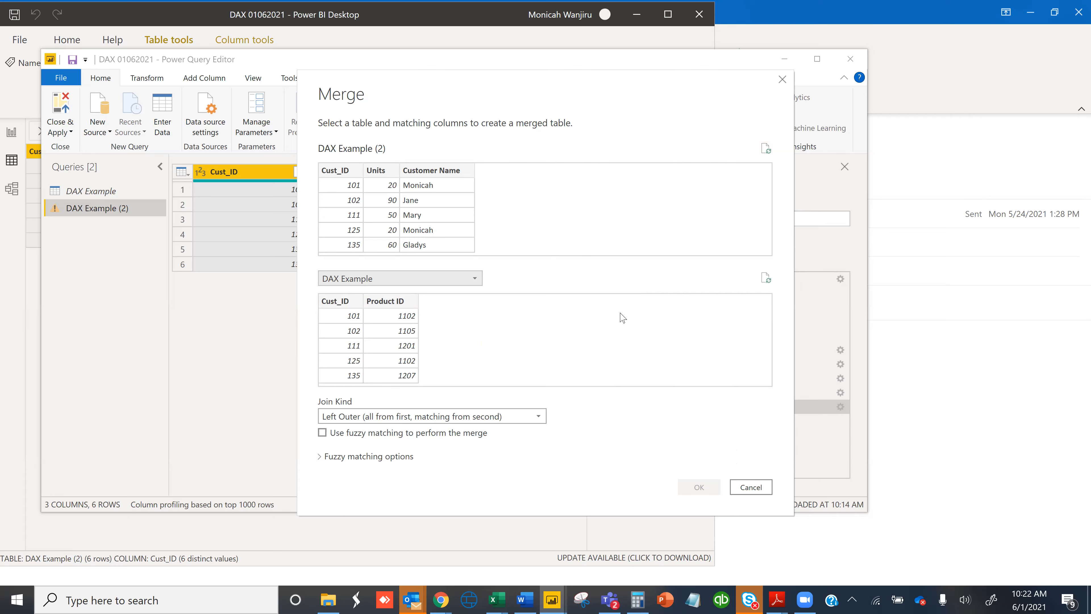
left_click(350, 171)
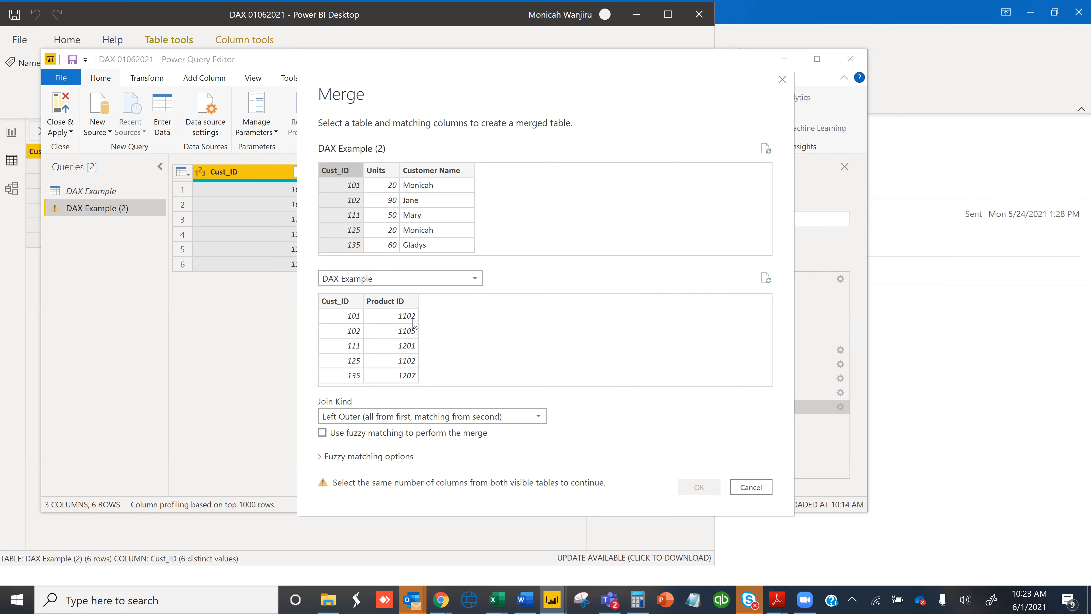
left_click(348, 304)
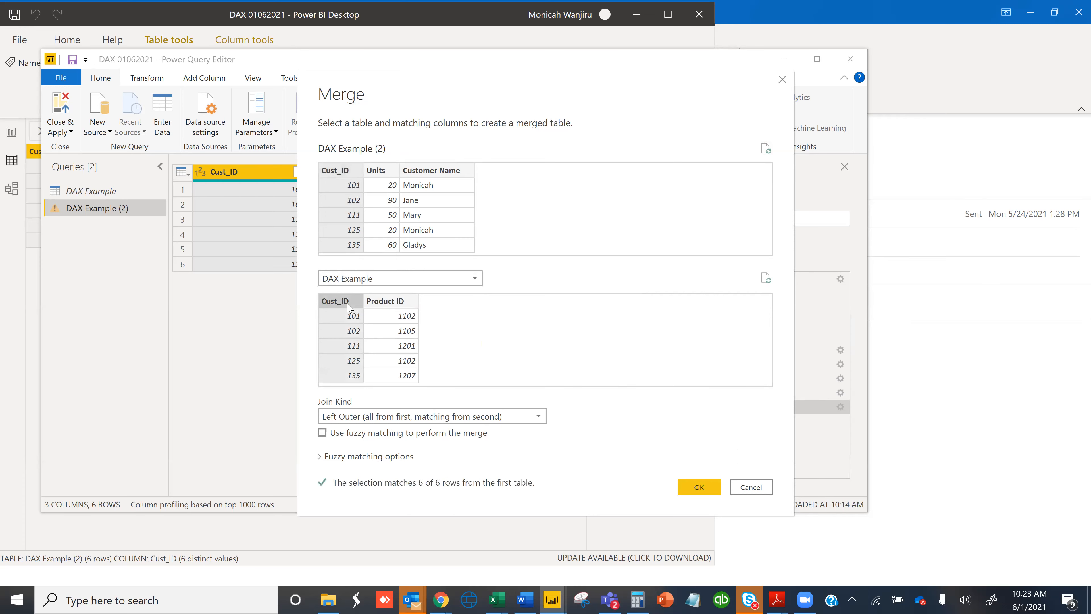
left_click(699, 487)
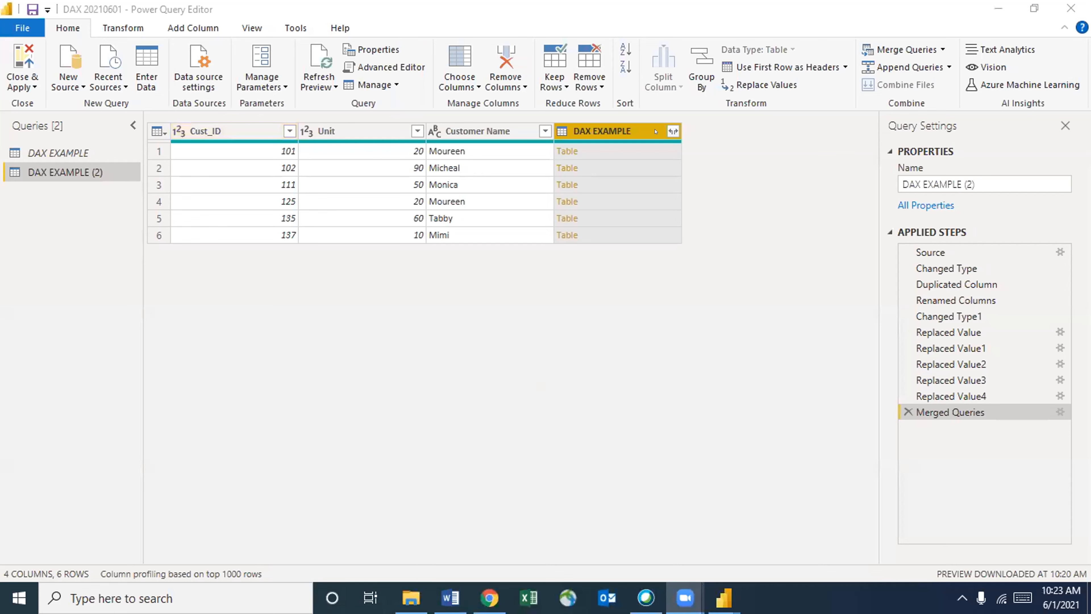
Expand the merged DAX EXAMPLE column to only Product ID, without using the original column name as prefix
left_click(668, 130)
left_click(438, 211)
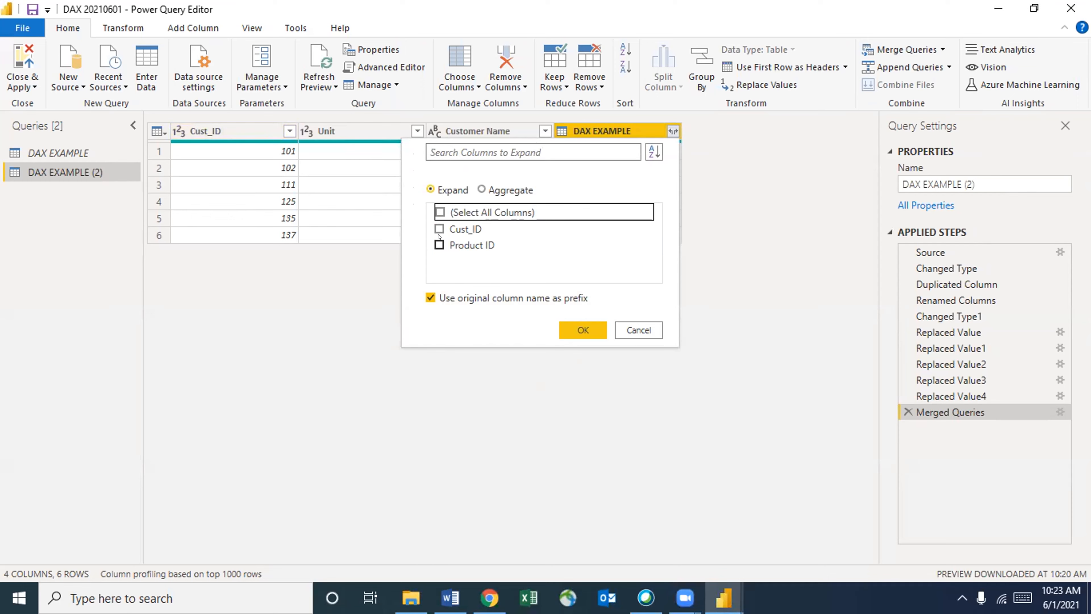
left_click(429, 297)
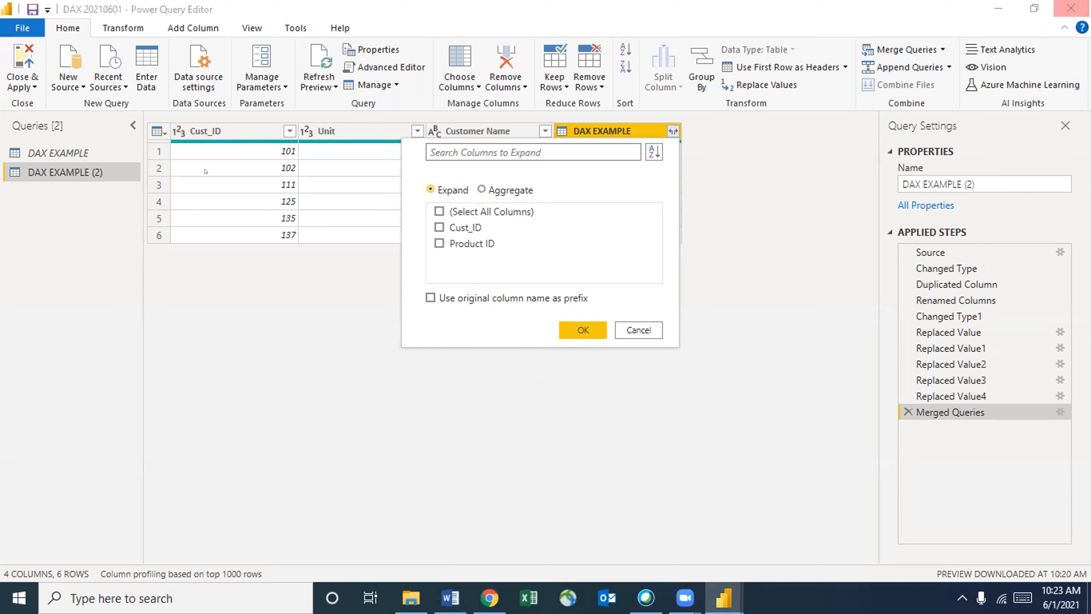
left_click(477, 244)
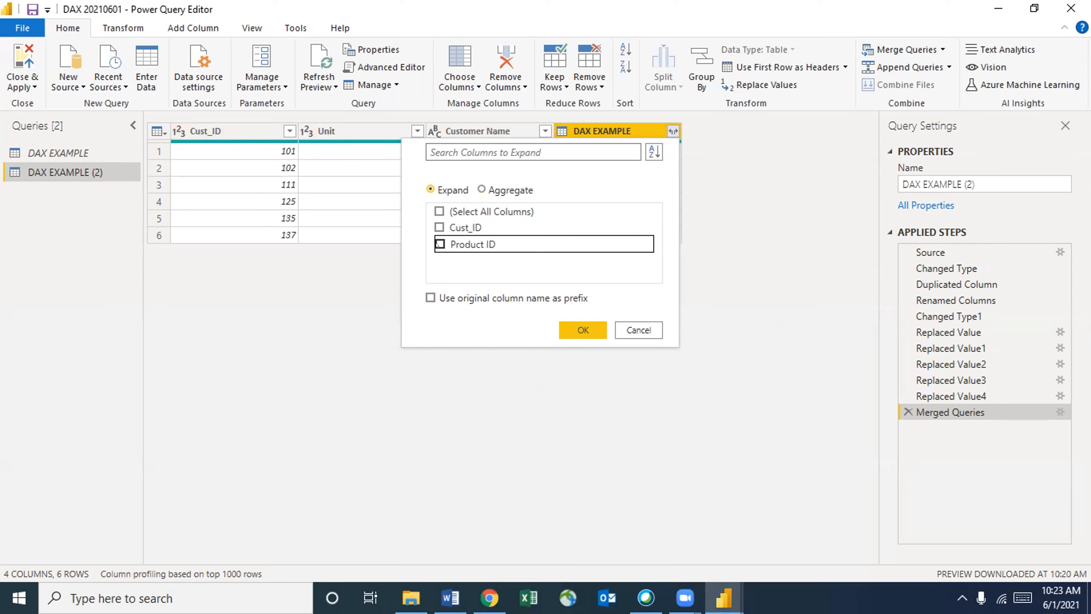
left_click(586, 329)
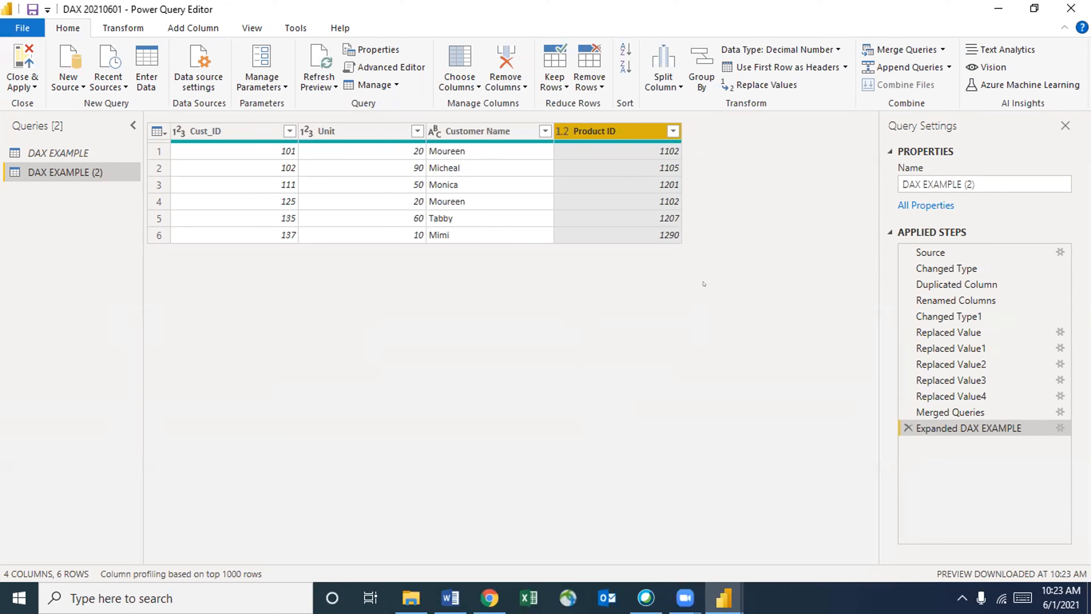
Apply the pending query changes and close the Power Query Editor
left_click(66, 28)
left_click(23, 83)
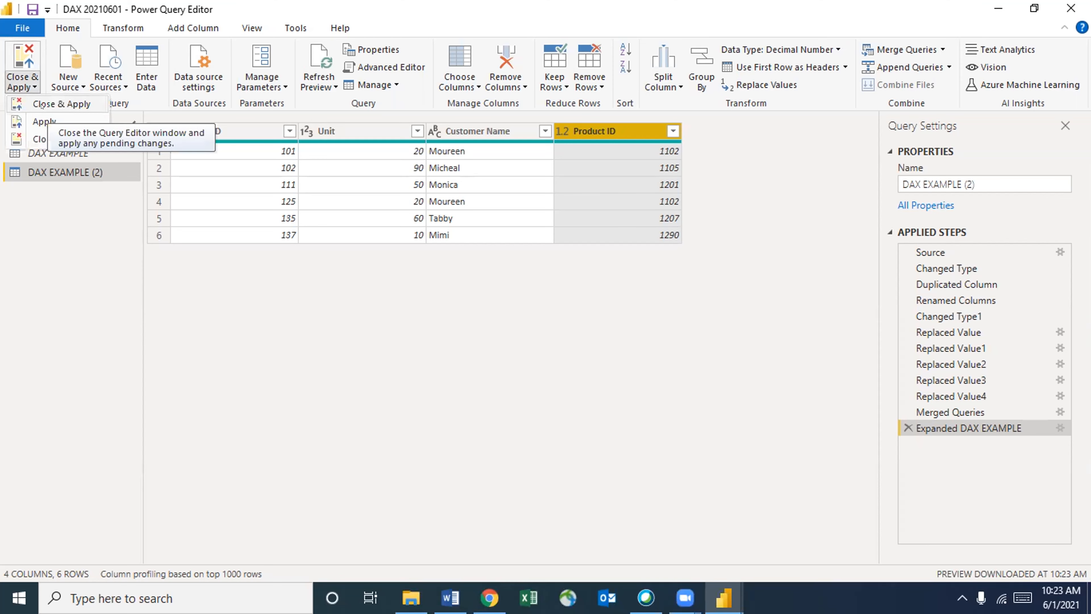
left_click(42, 105)
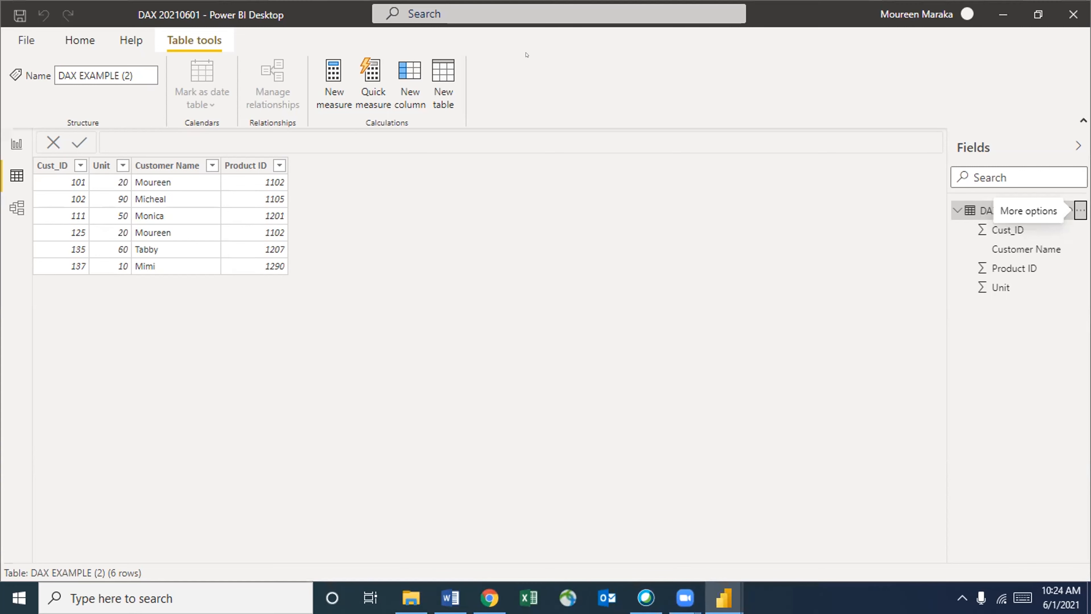
Add a calculated column to the DAX EXAMPLE (2) table and name it Product Code in its formula
left_click(410, 92)
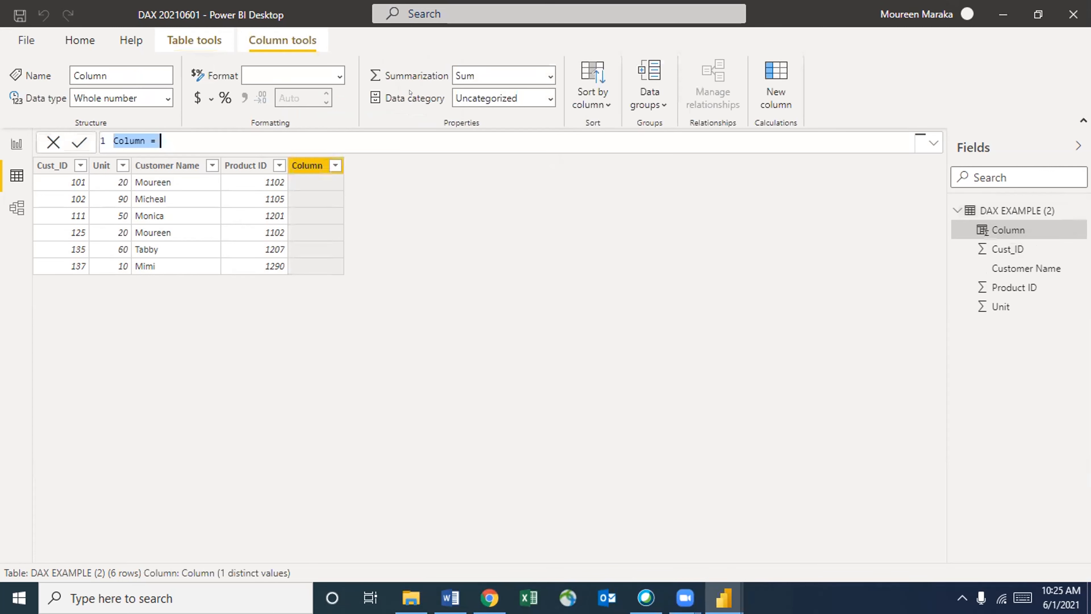
left_click(986, 30)
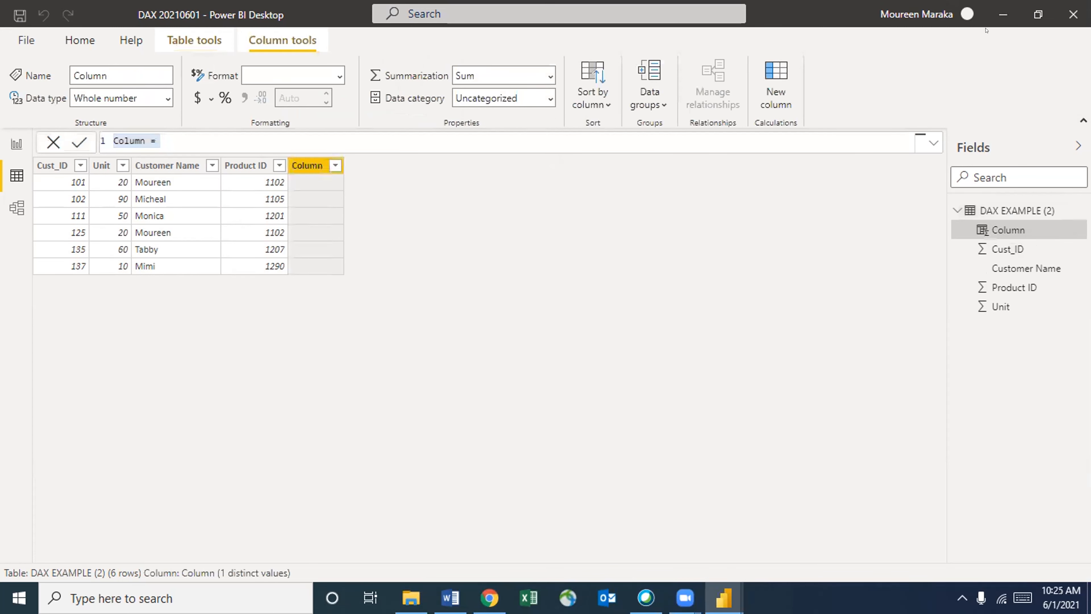
left_click(283, 123)
left_click(145, 137)
left_click_drag(145, 140, 113, 141)
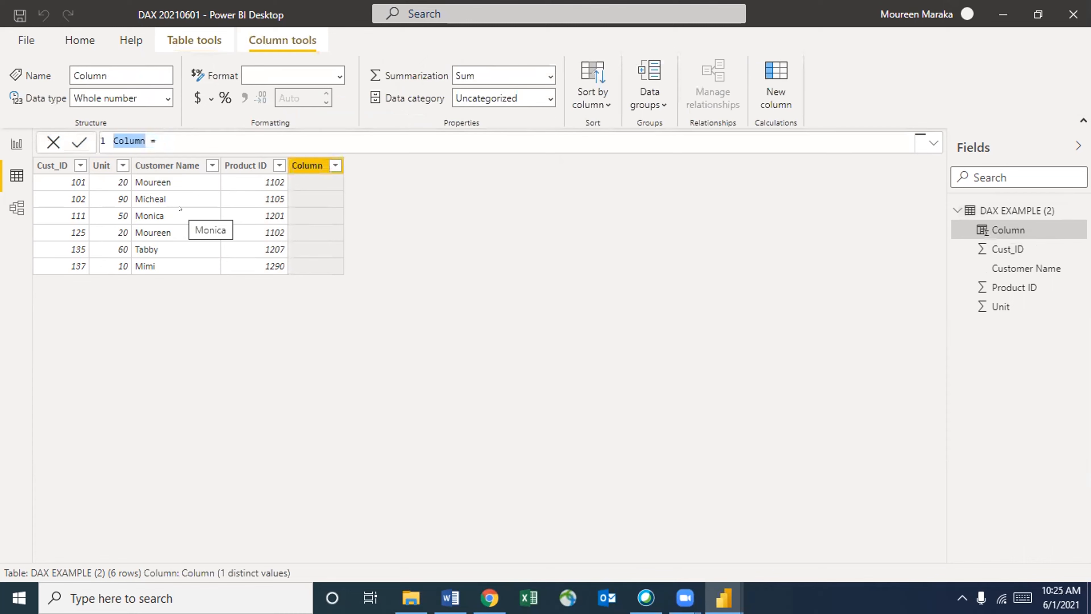
type("Product Cod")
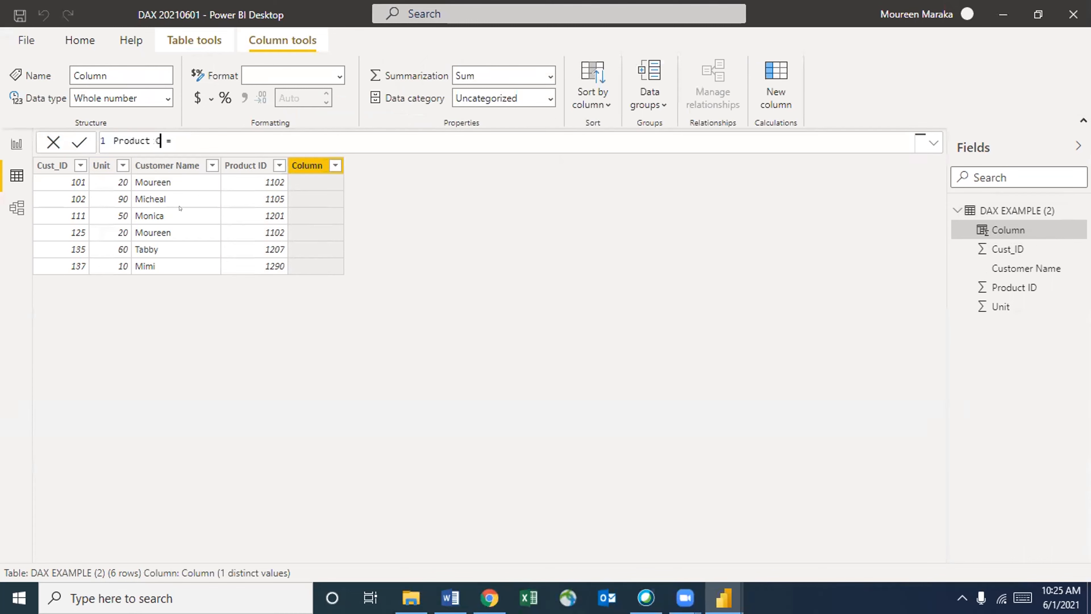
type("e")
left_click(224, 134)
left_click_drag(177, 140, 54, 143)
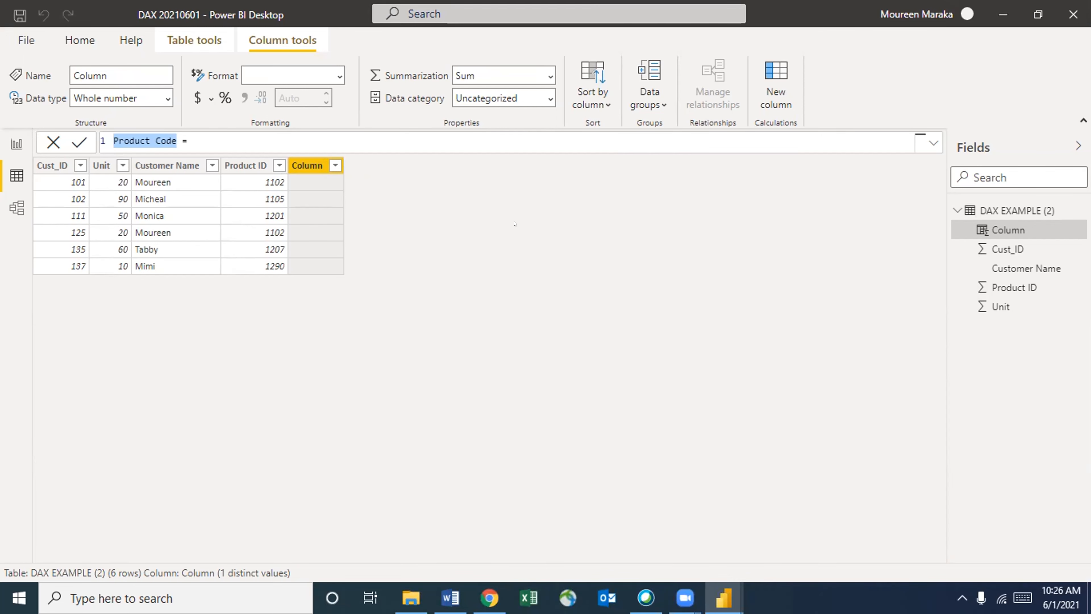
Begin the Product Code column's expression with the RIGHT function
left_click(196, 132)
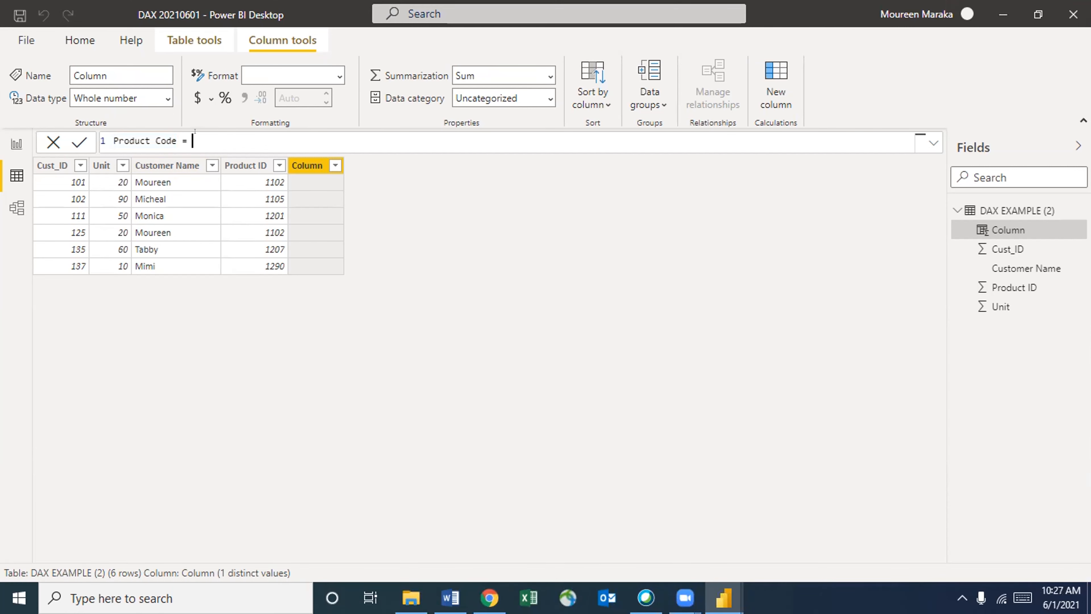
key("BackSpace")
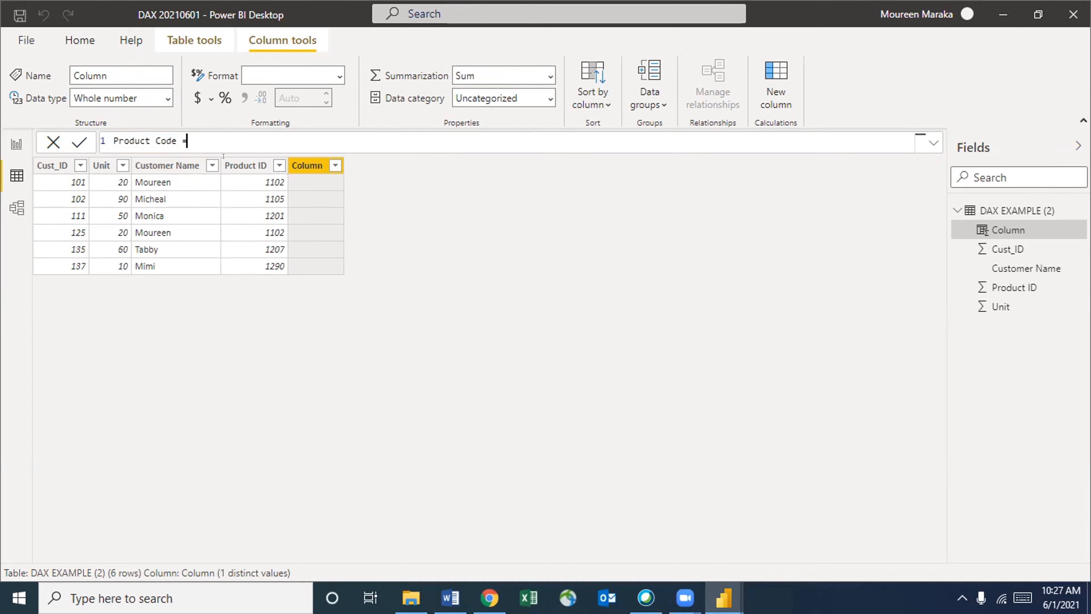
type("r")
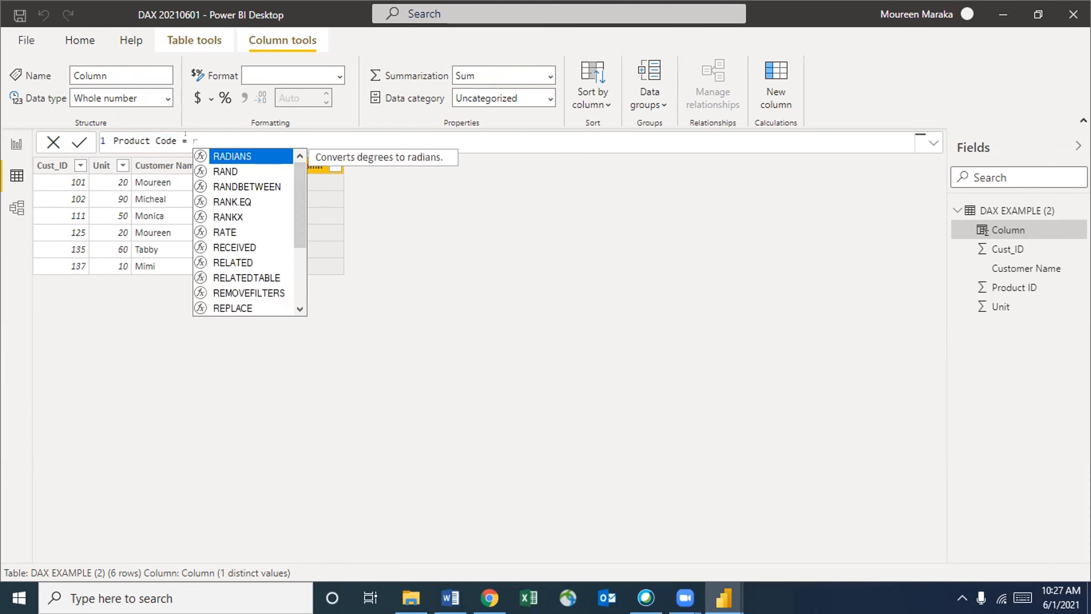
type("I")
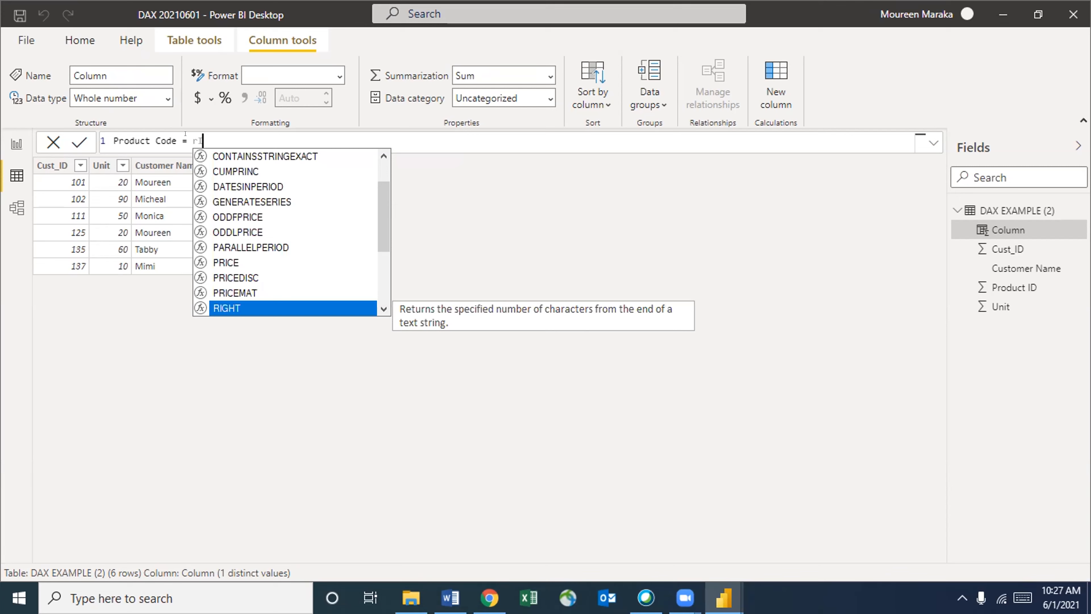
type("GHT")
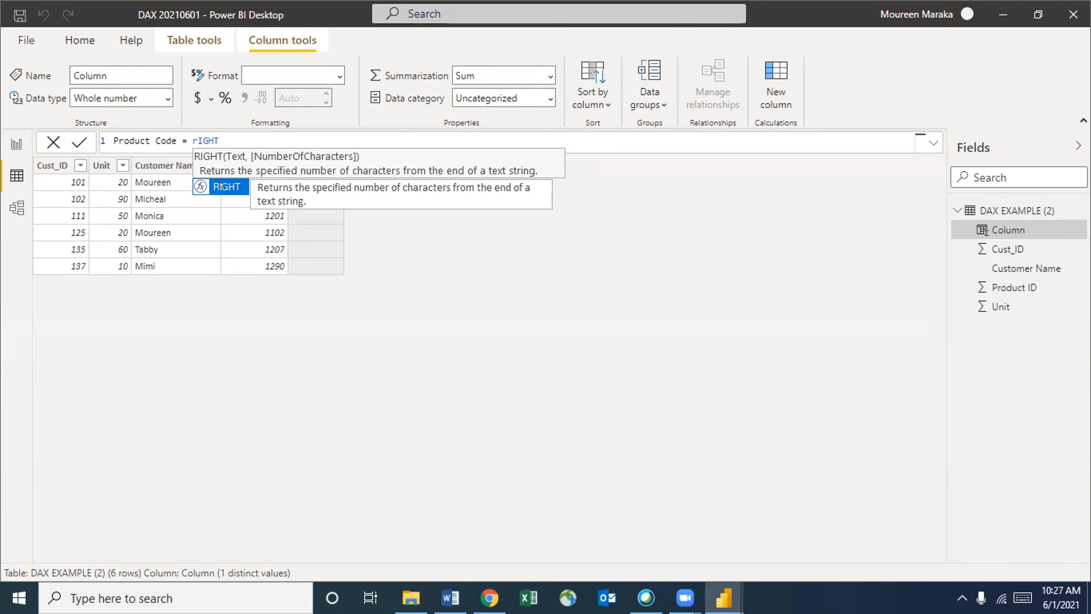
left_click(410, 56)
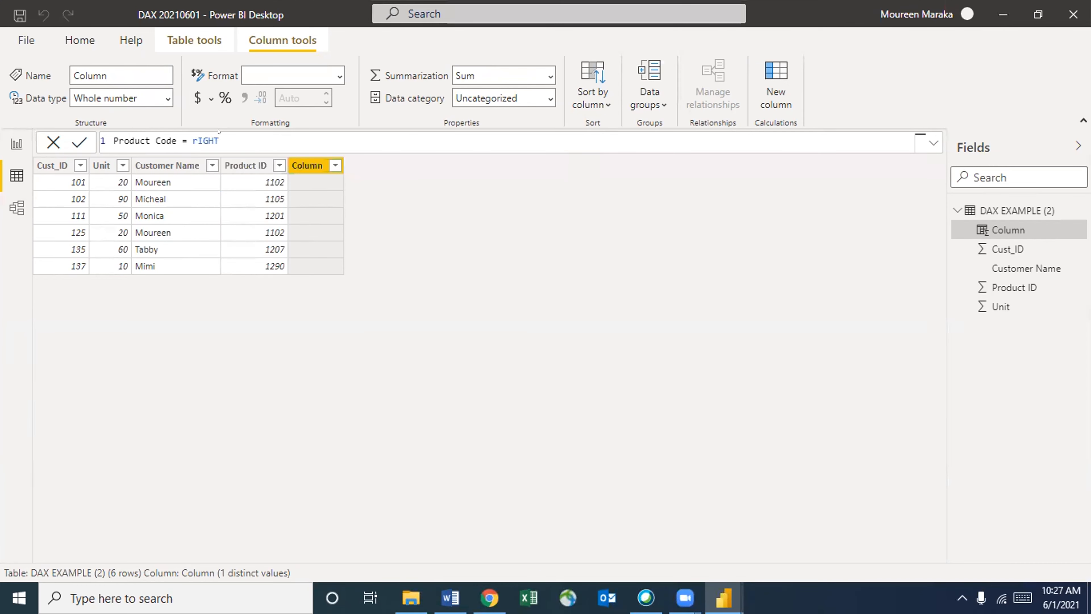
key("BackSpace")
key("BackSpace")
type("HT")
key("Tab")
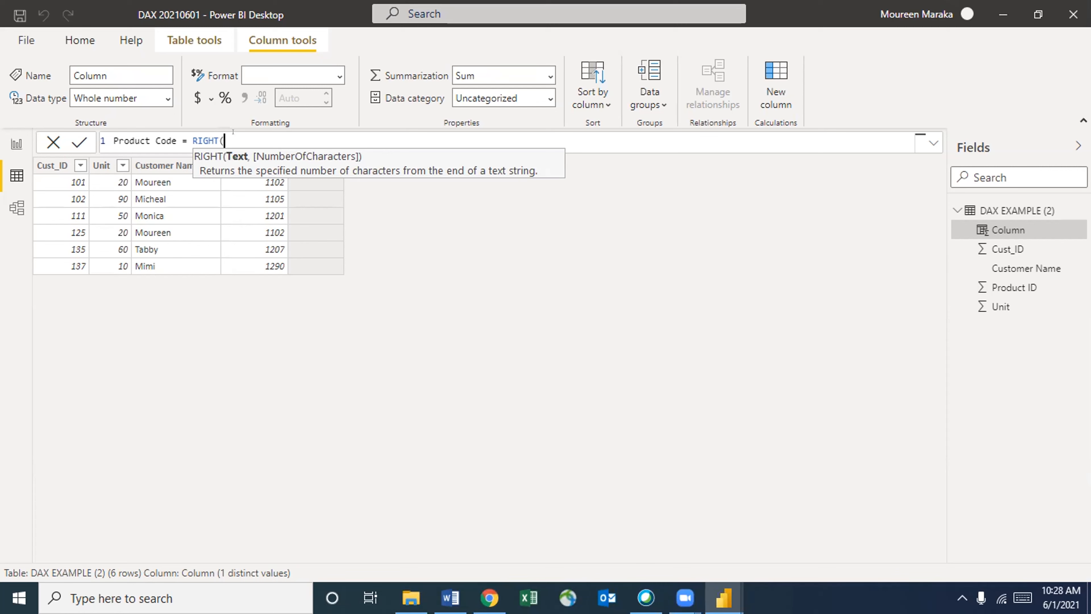
Complete the RIGHT function with 'DAX EXAMPLE (2)'[Product ID] and 3 characters, and commit the Product Code formula
type("DAX")
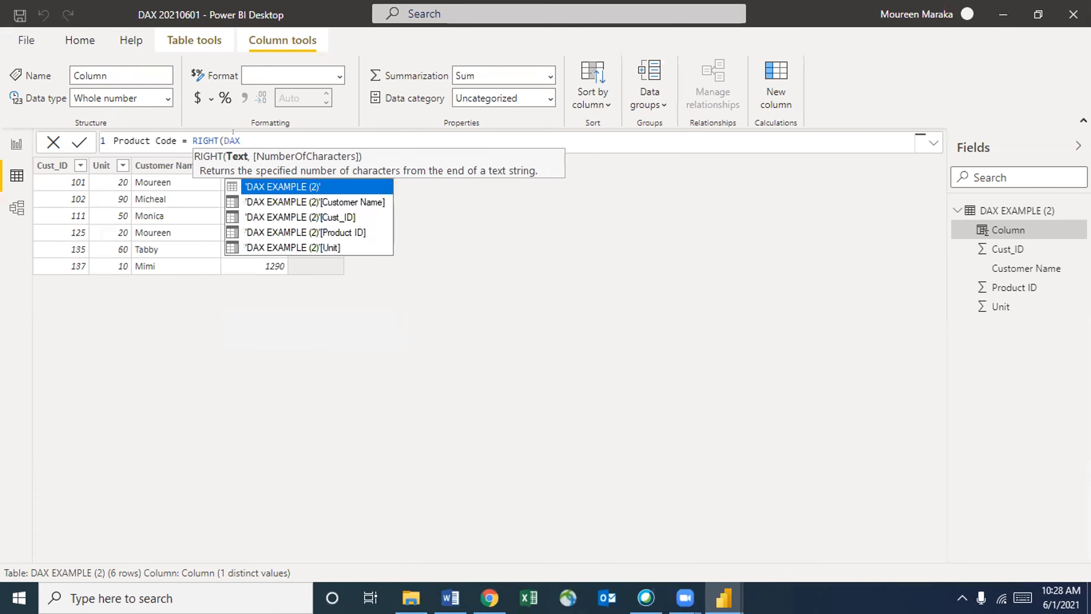
left_click(270, 185)
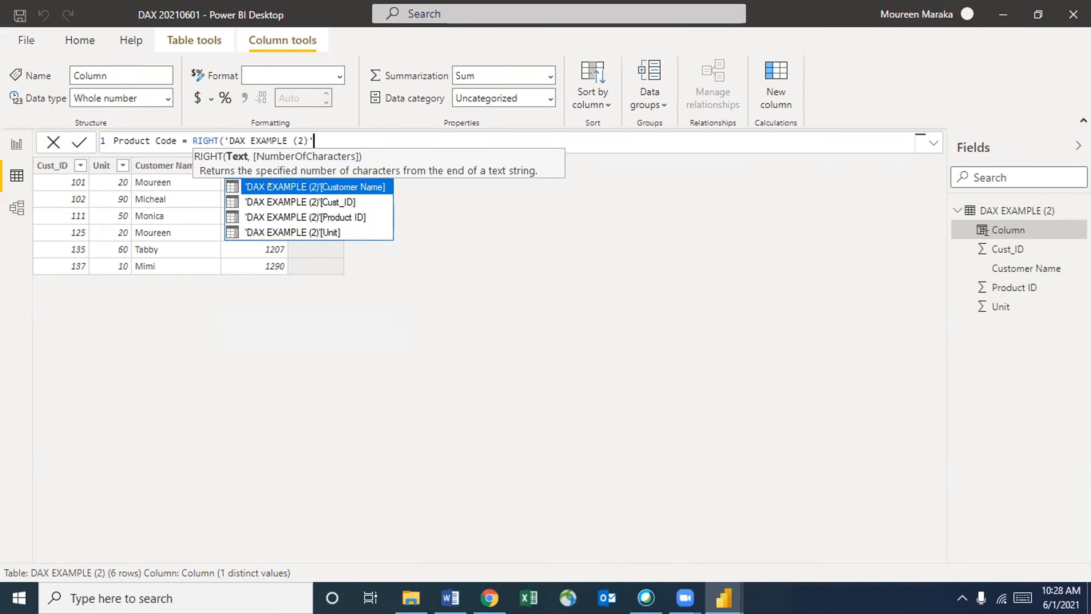
left_click(304, 217)
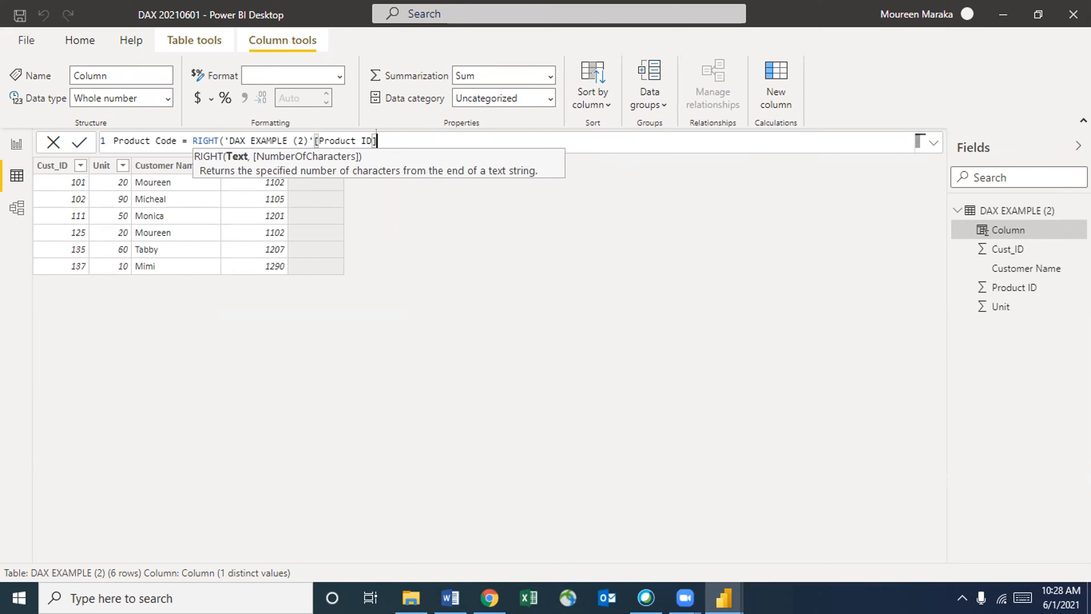
type(",")
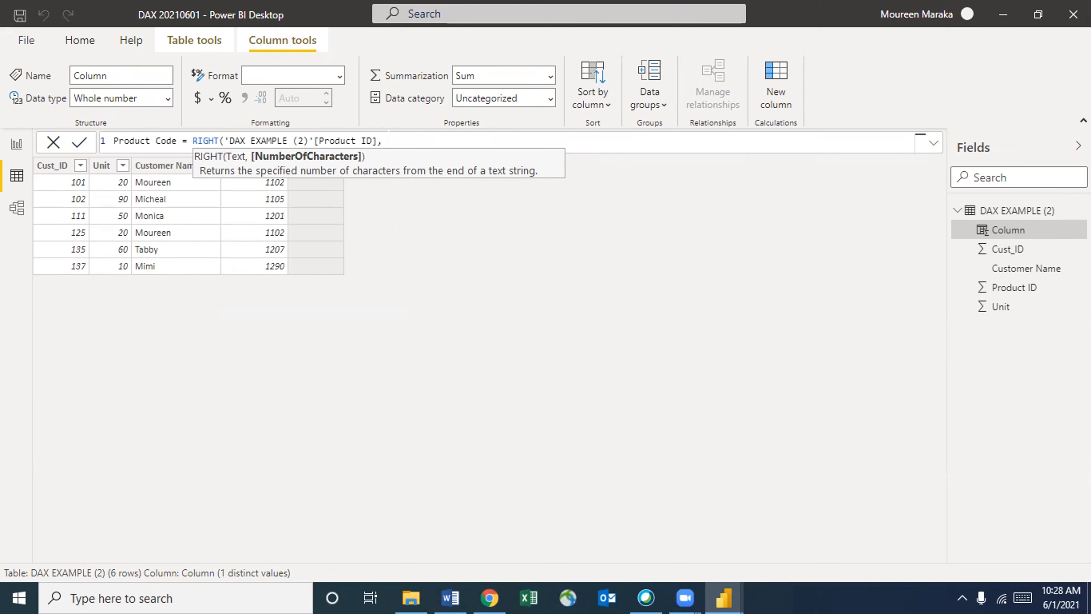
type("3")
type(")")
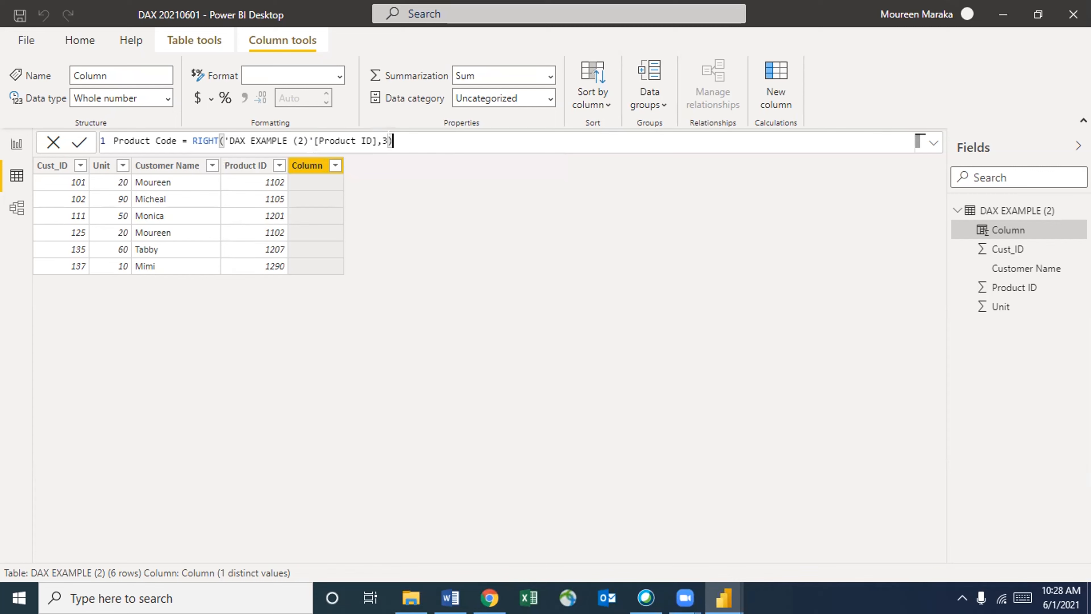
key("Return")
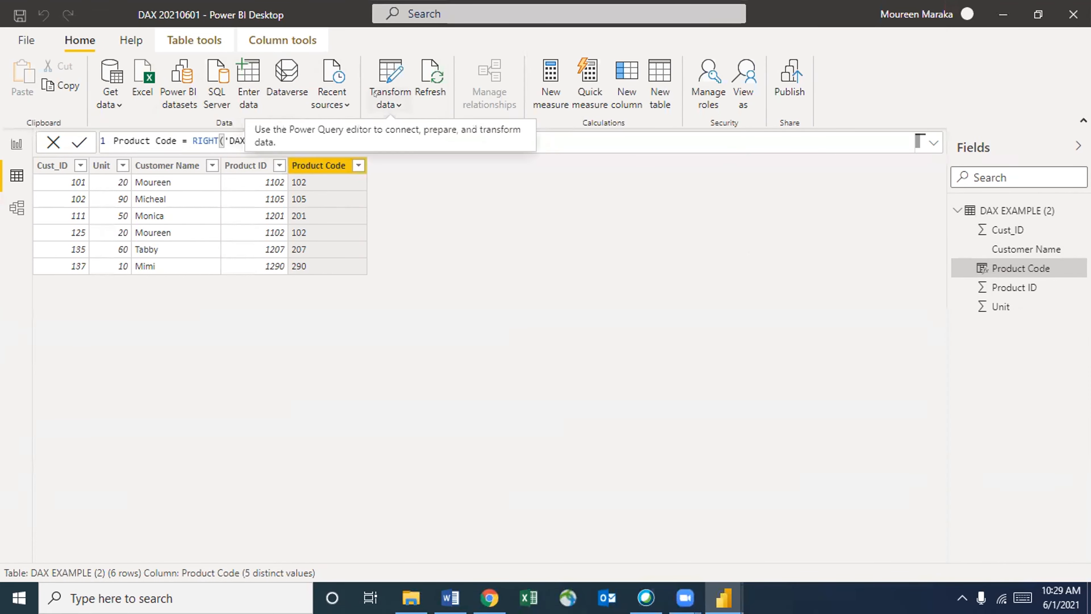
left_click(550, 92)
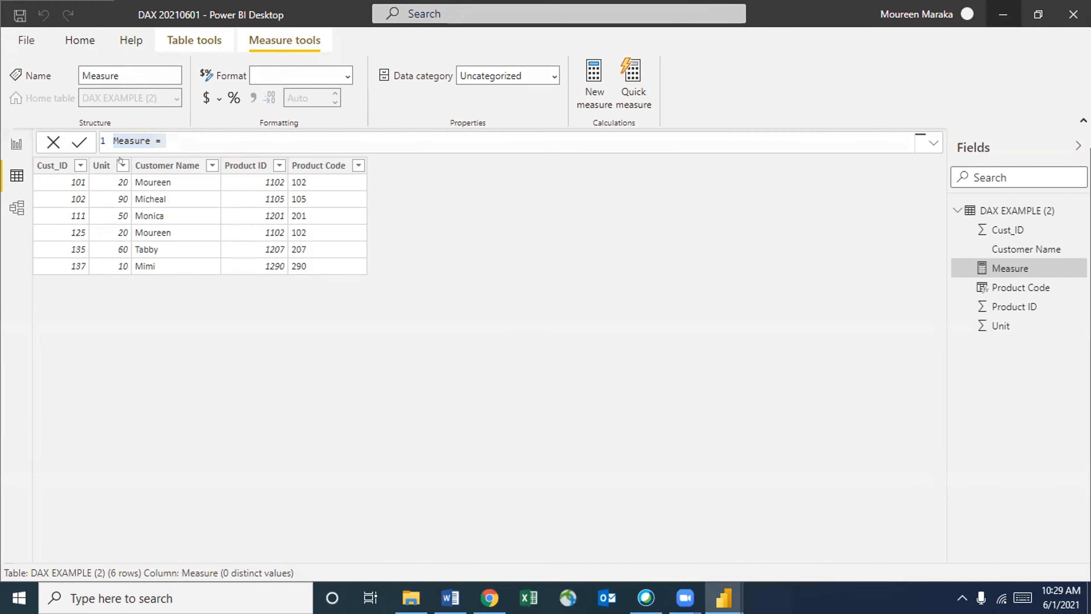
left_click(106, 142)
left_click_drag(113, 140, 150, 141)
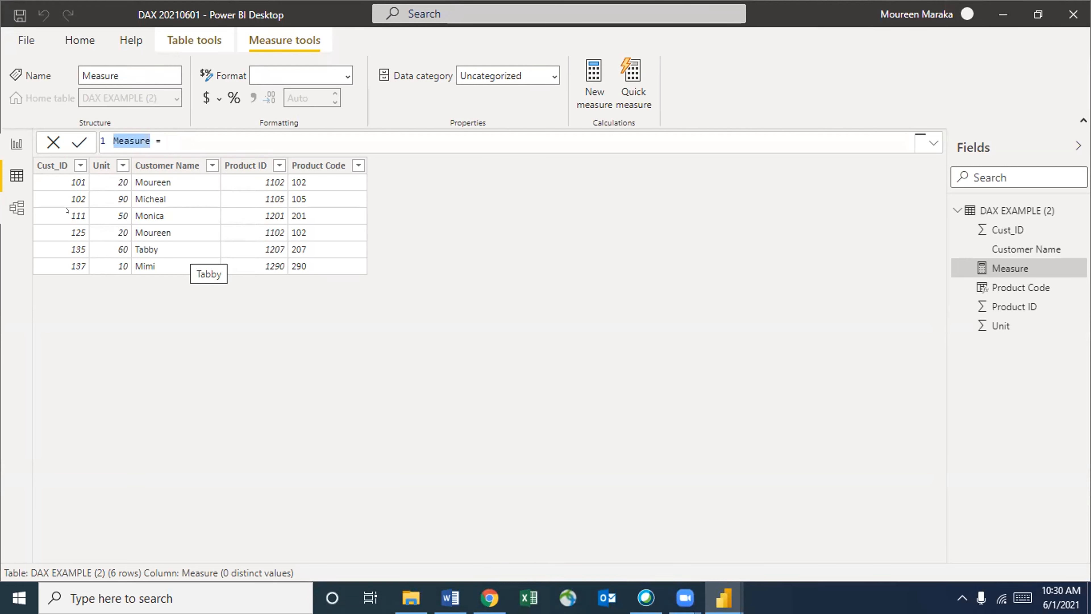
left_click(53, 142)
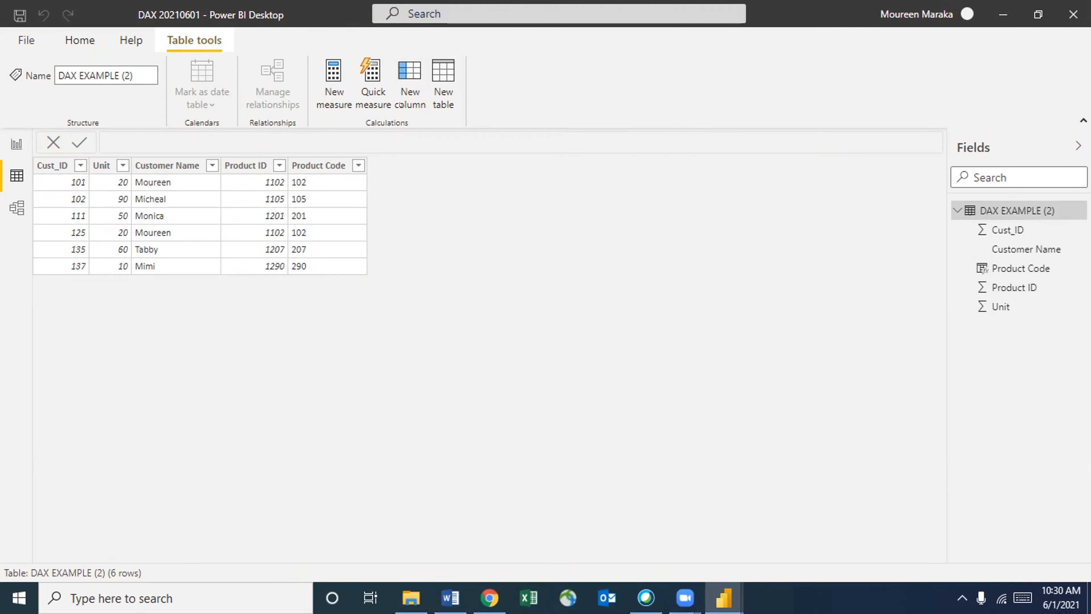
Create a new measure in DAX EXAMPLE (2) and name it Cust_Count in its formula
left_click(334, 93)
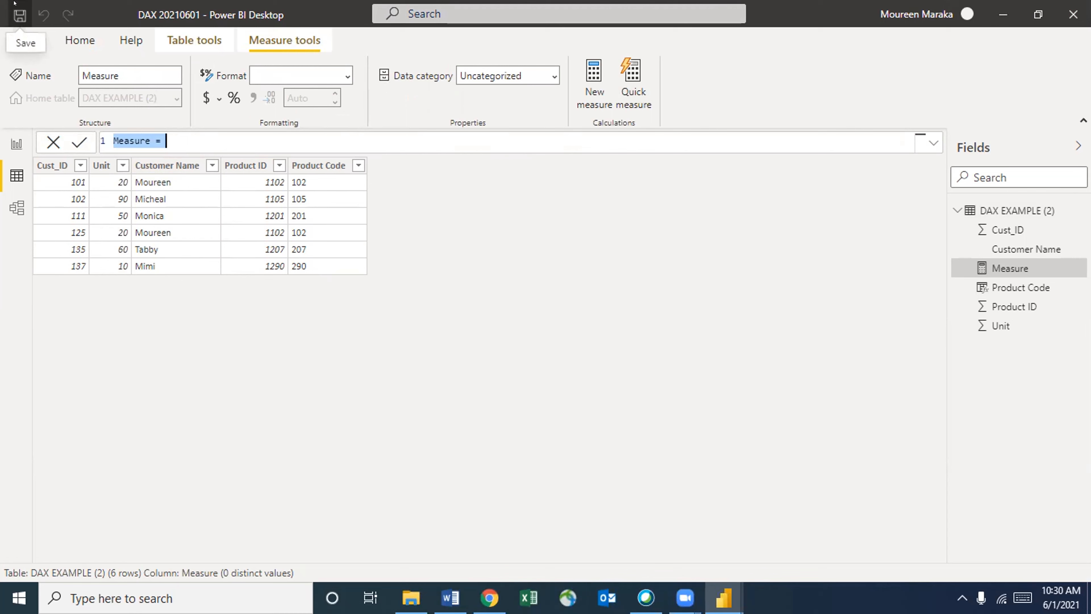
type("c")
key("BackSpace")
type("Cus")
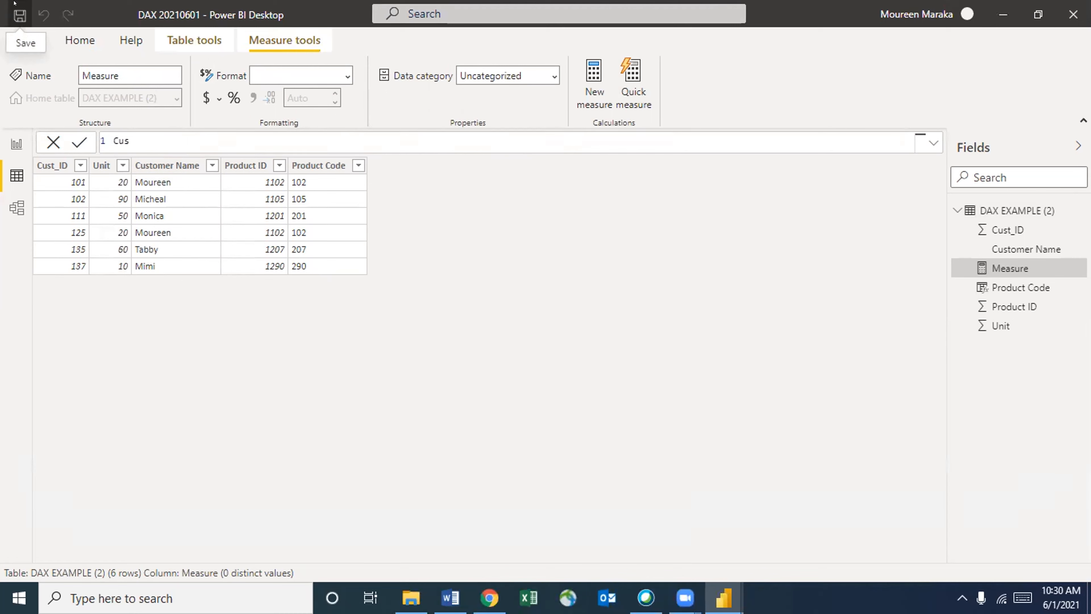
type("t_Count = D")
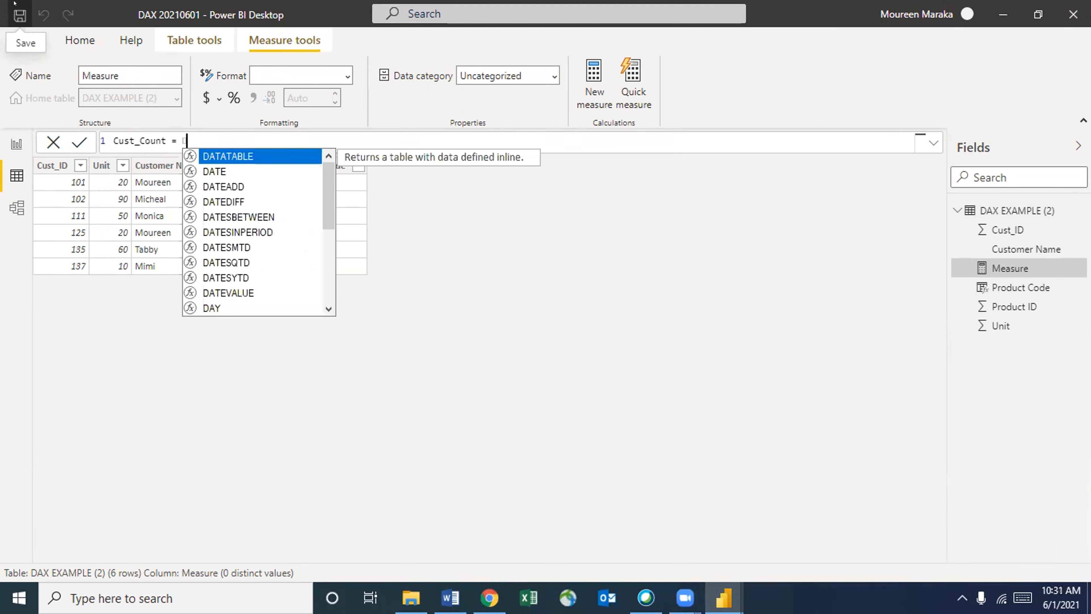
Complete the Cust_Count measure with DISTINCT('DAX EXAMPLE (2)'[Customer Name]) and commit the formula
type("is")
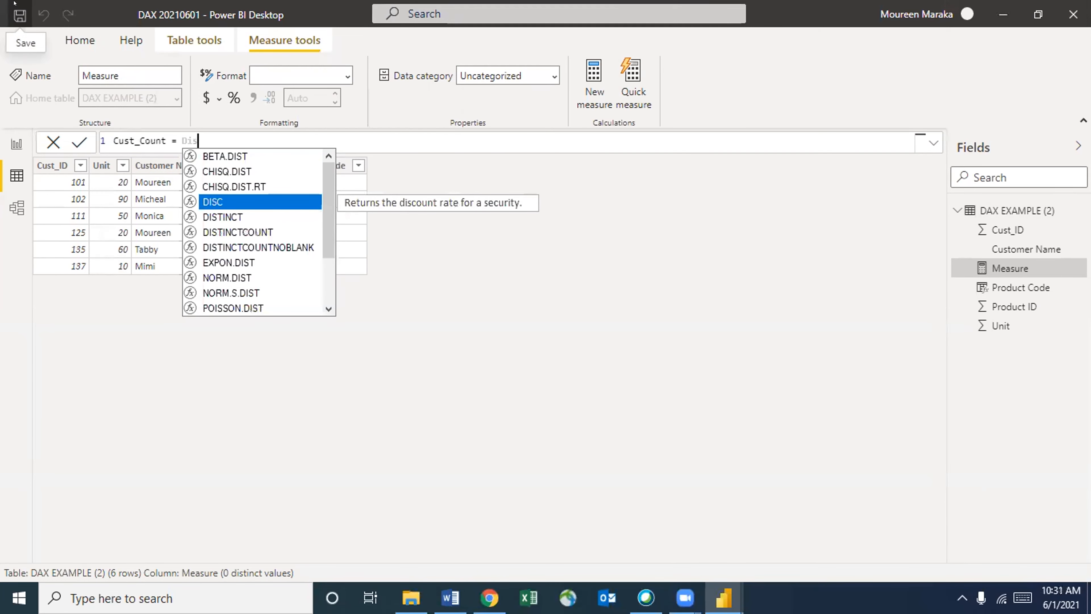
left_click(218, 217)
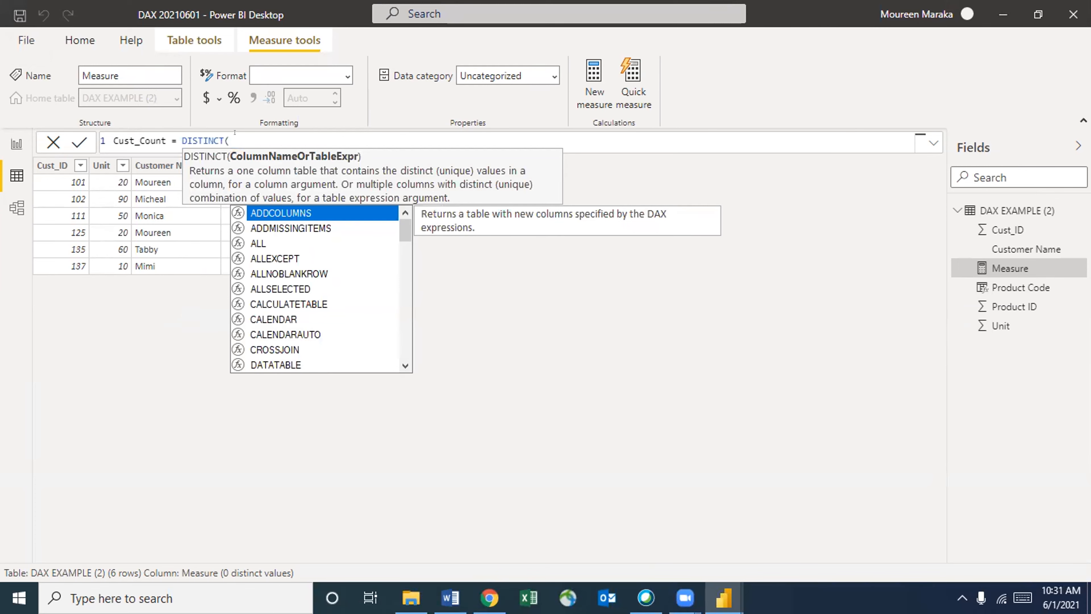
type("dax")
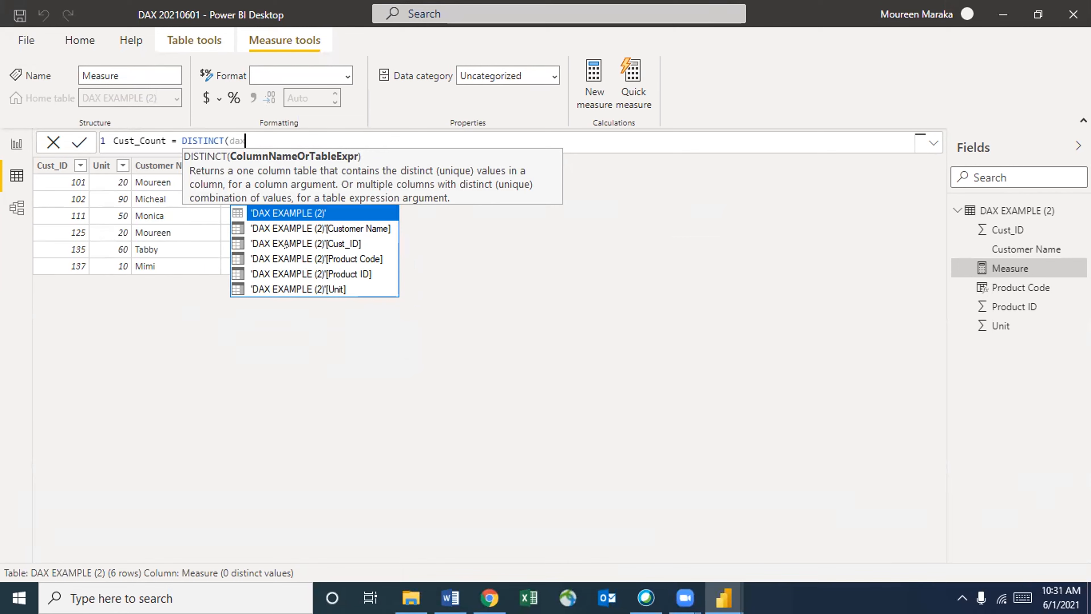
key("Down")
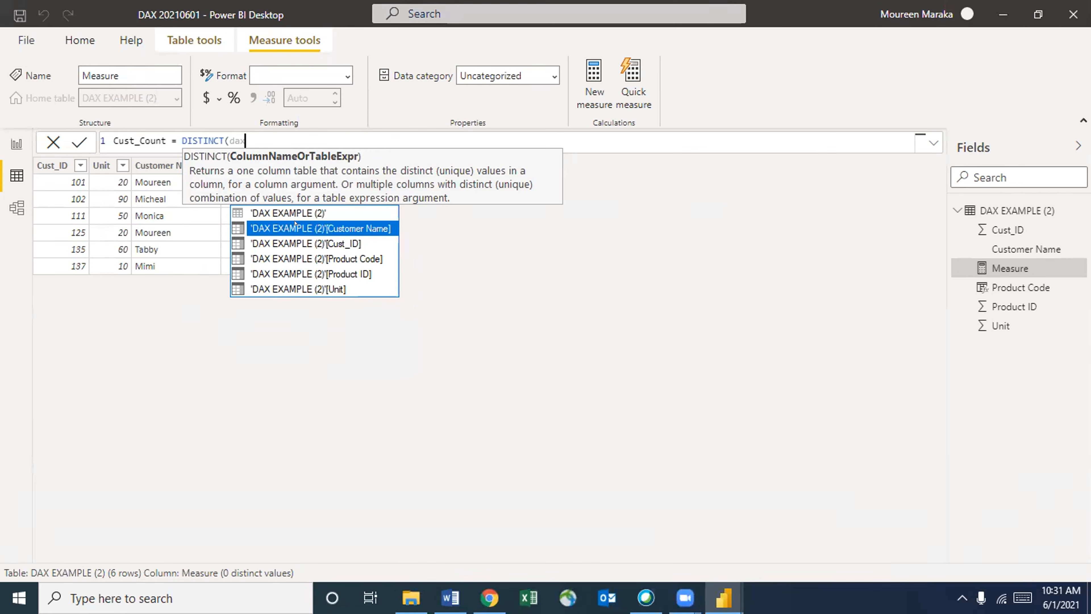
key("Tab")
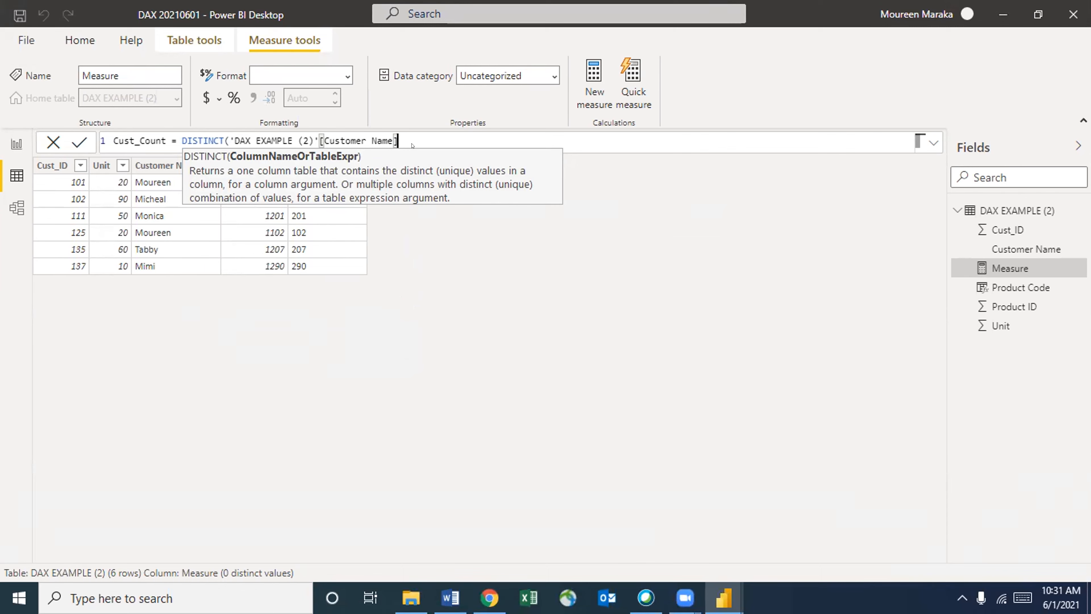
type(")")
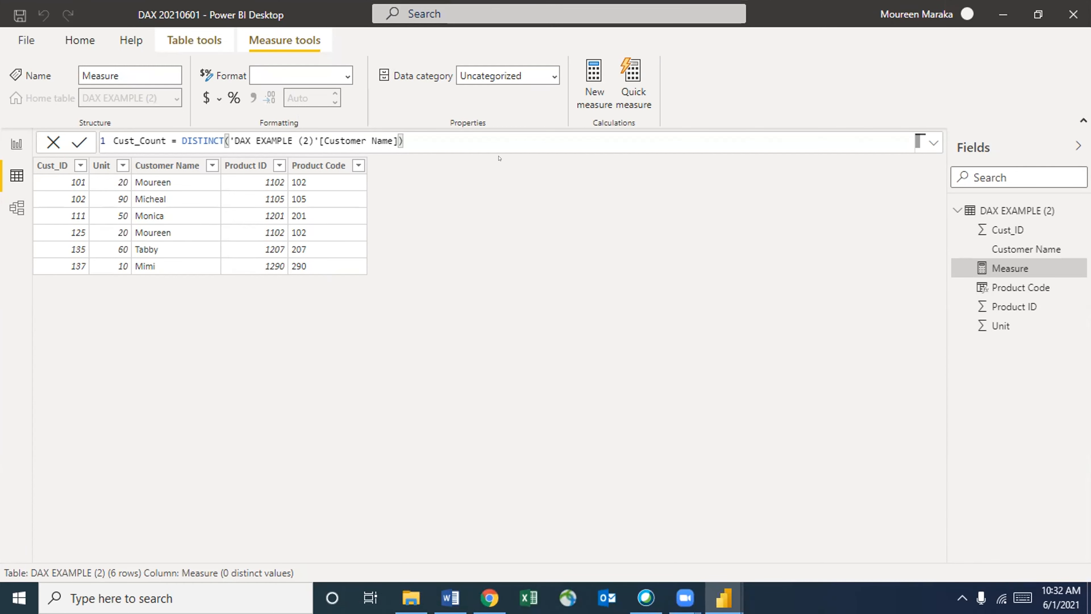
key("Return")
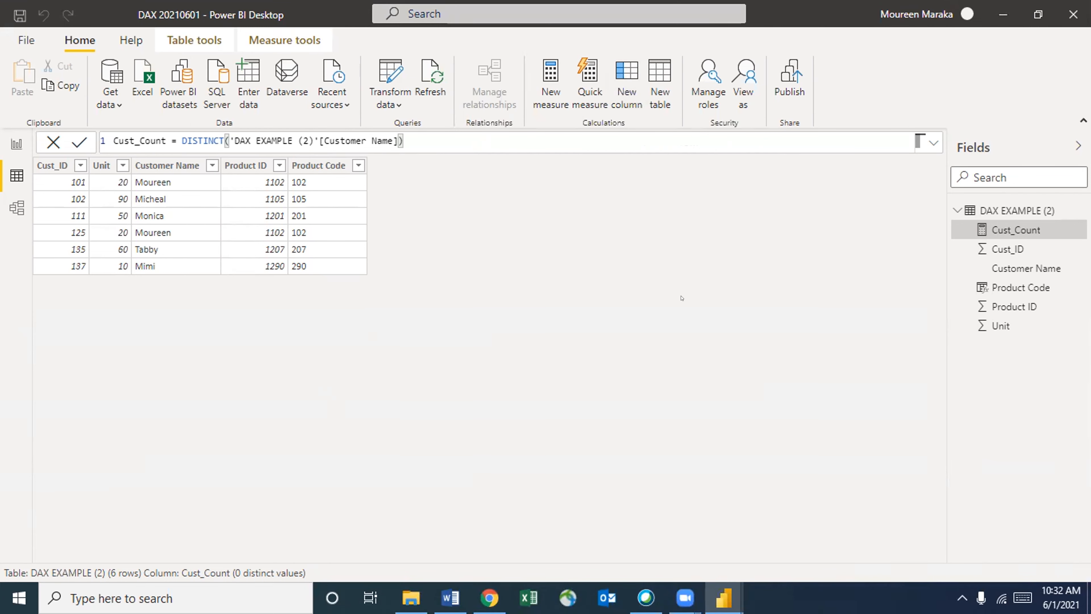
Open the DAX EXAMPLE (2) query for editing and duplicate its Product ID column
left_click(997, 211)
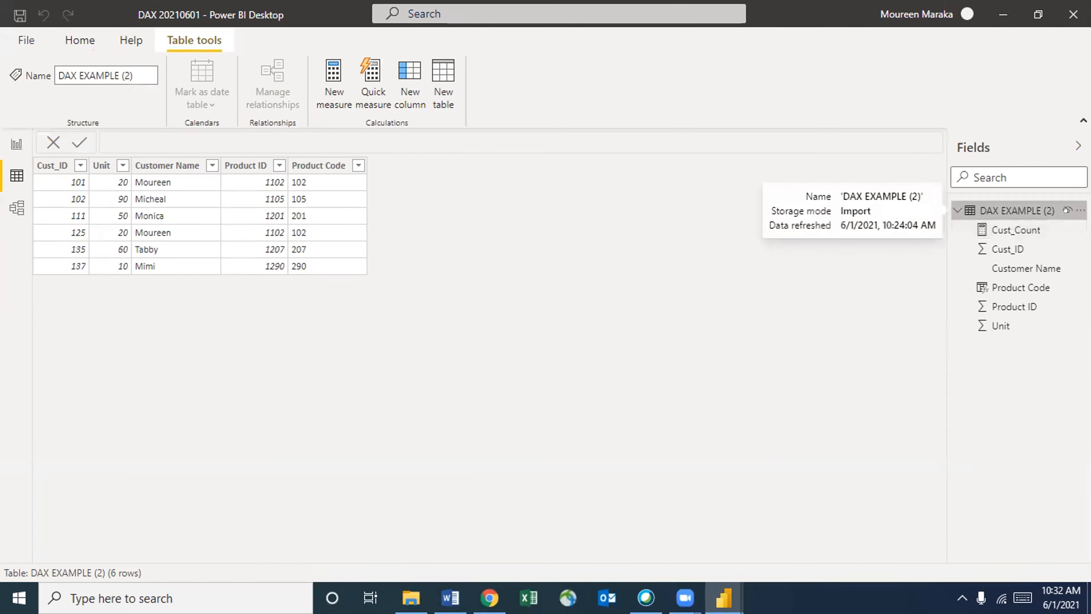
left_click(1077, 209)
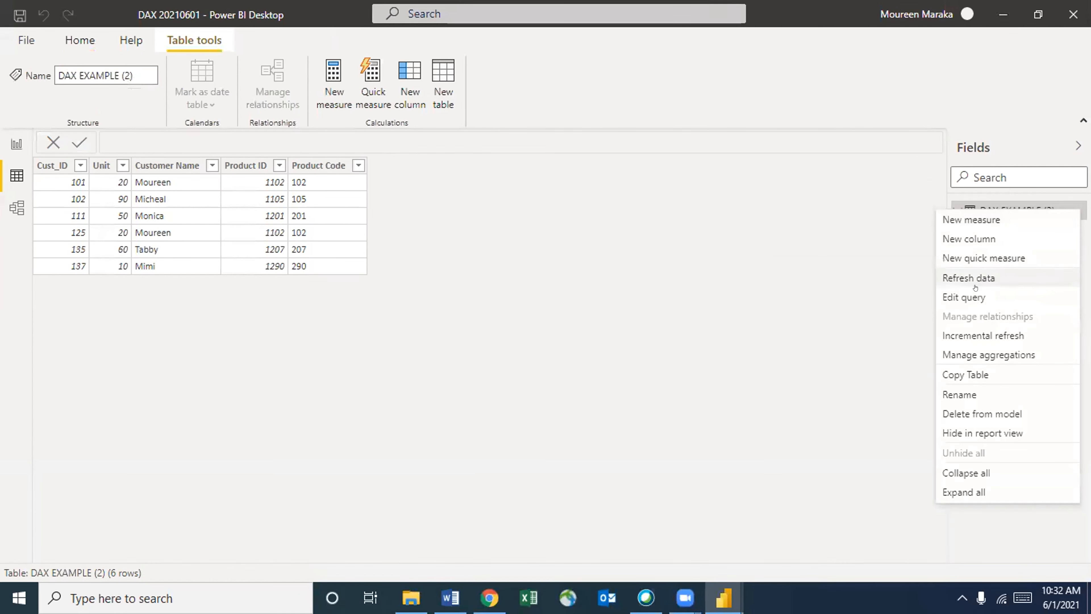
left_click(974, 297)
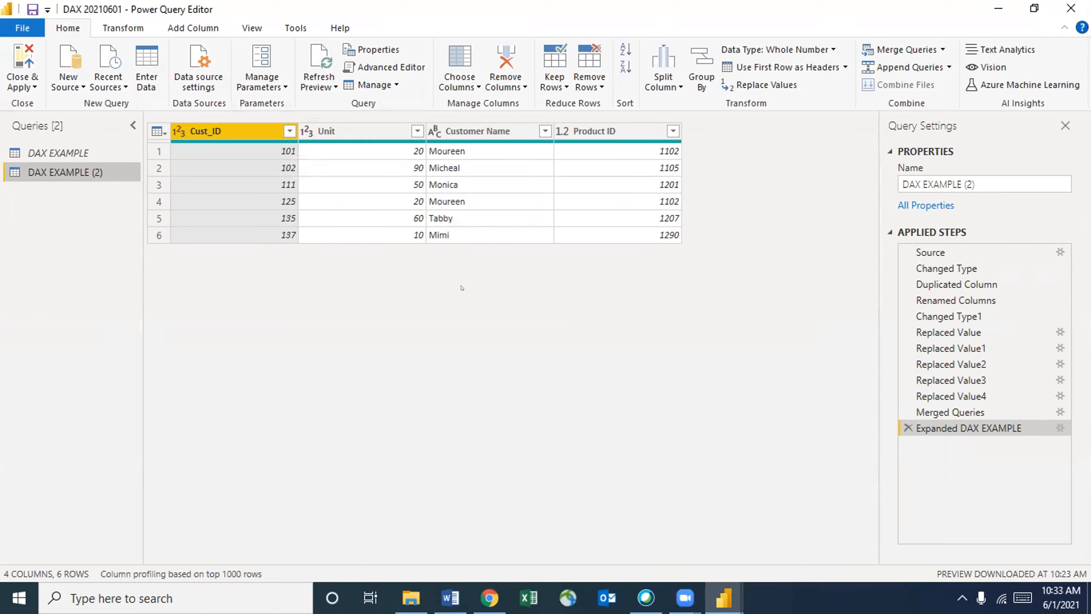
left_click(180, 28)
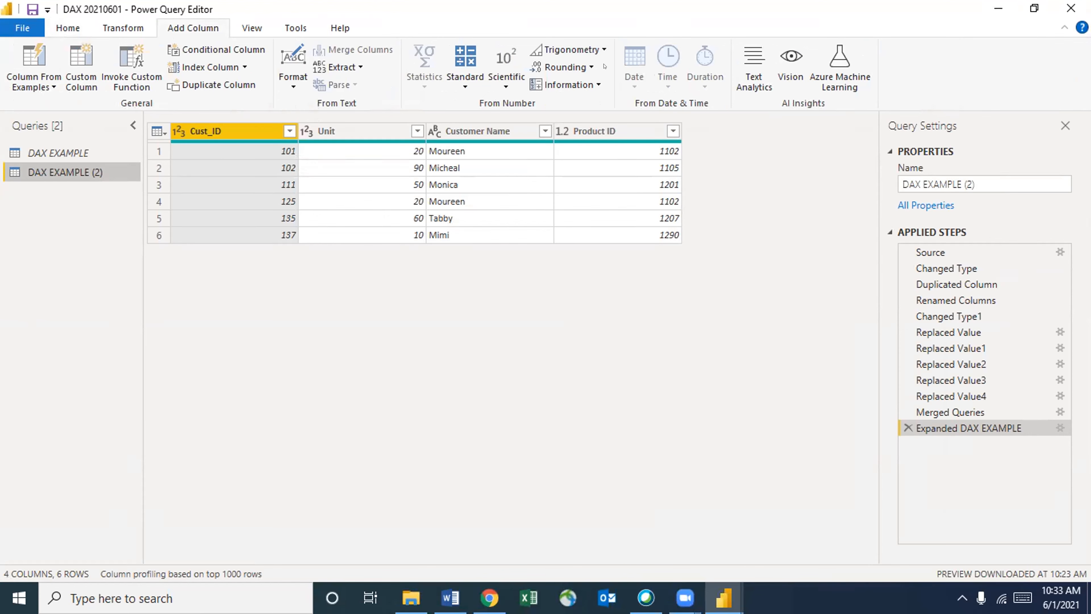
right_click(614, 131)
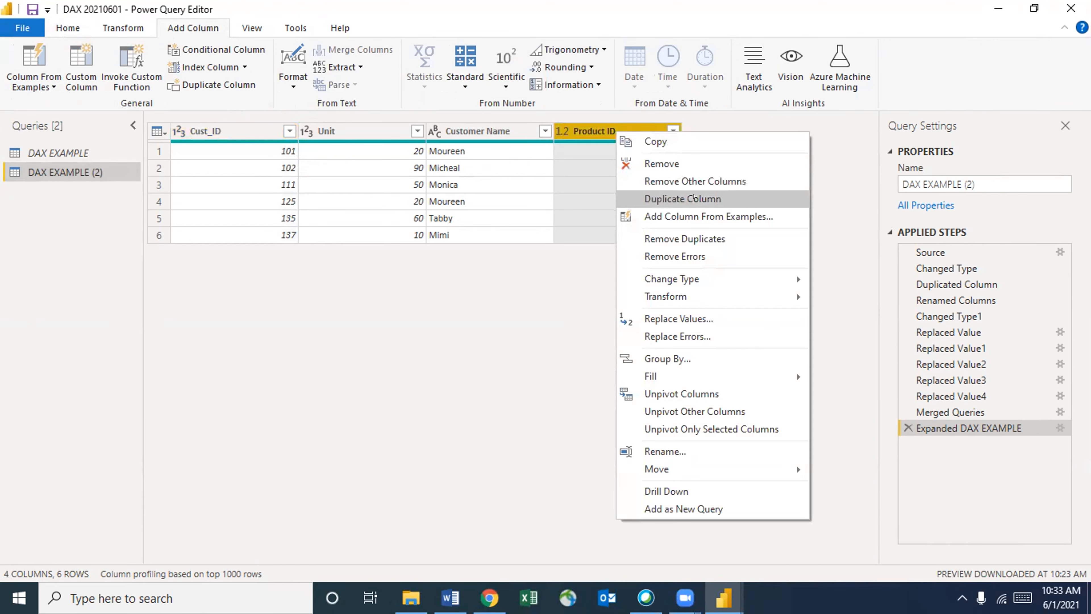
left_click(694, 197)
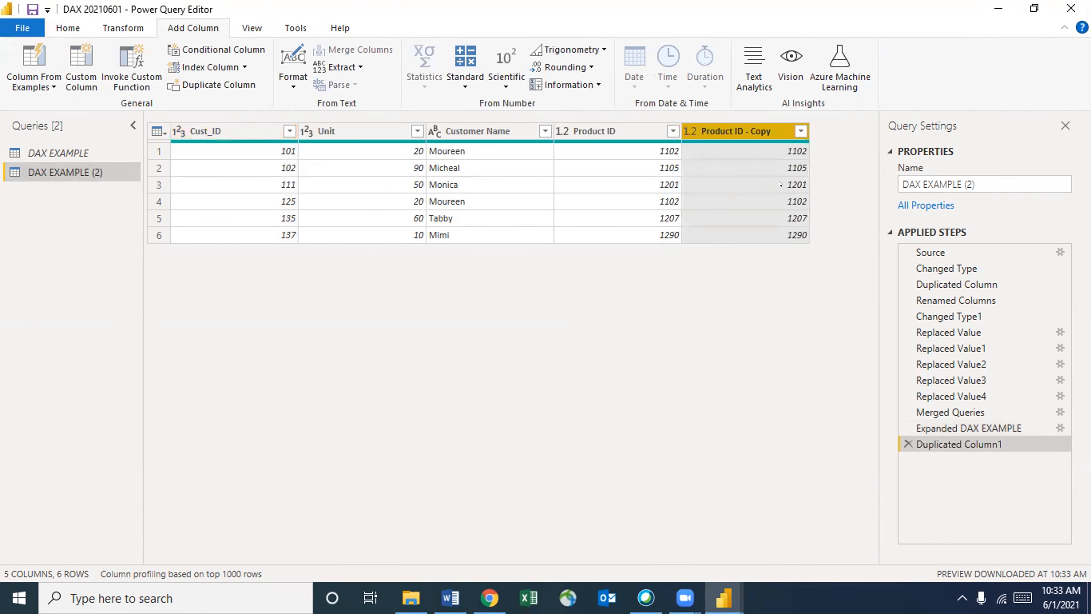
Rename the duplicated Product ID column as Amount in the query
double_click(756, 131)
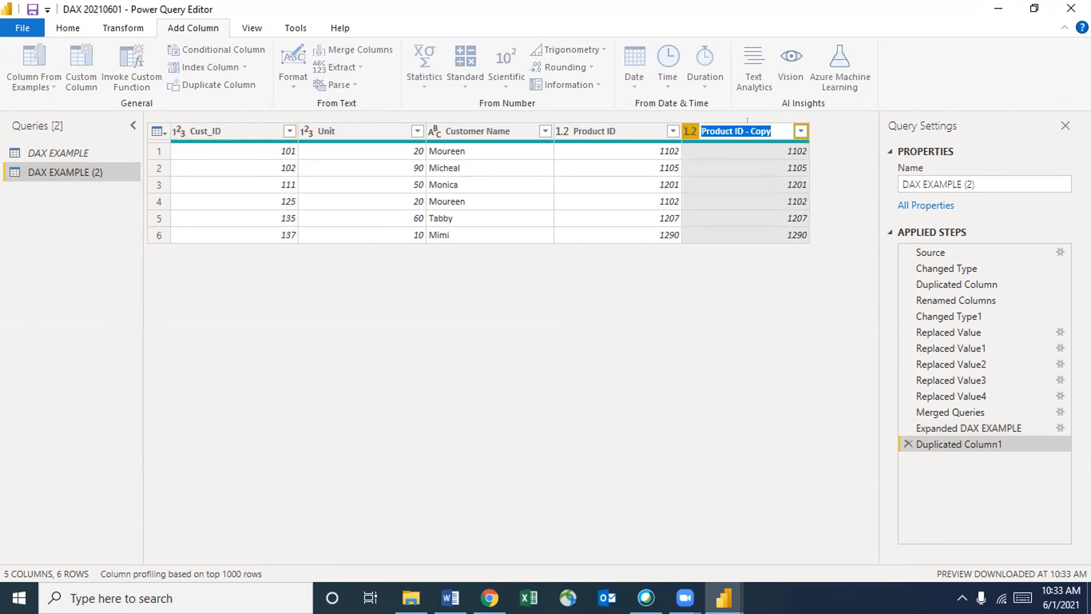
type("Amount")
key("Return")
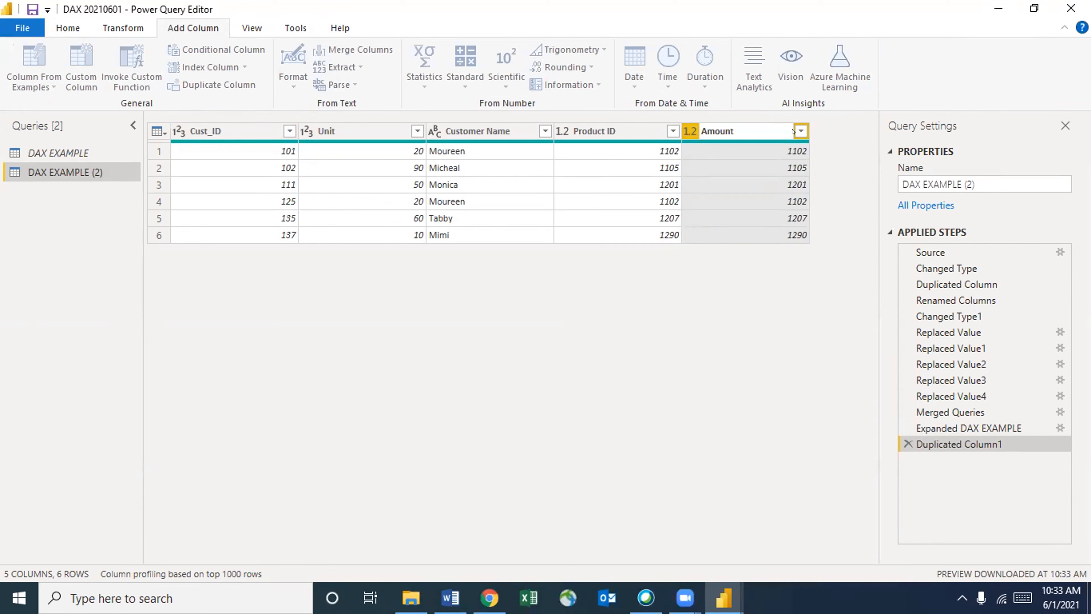
left_click(782, 156)
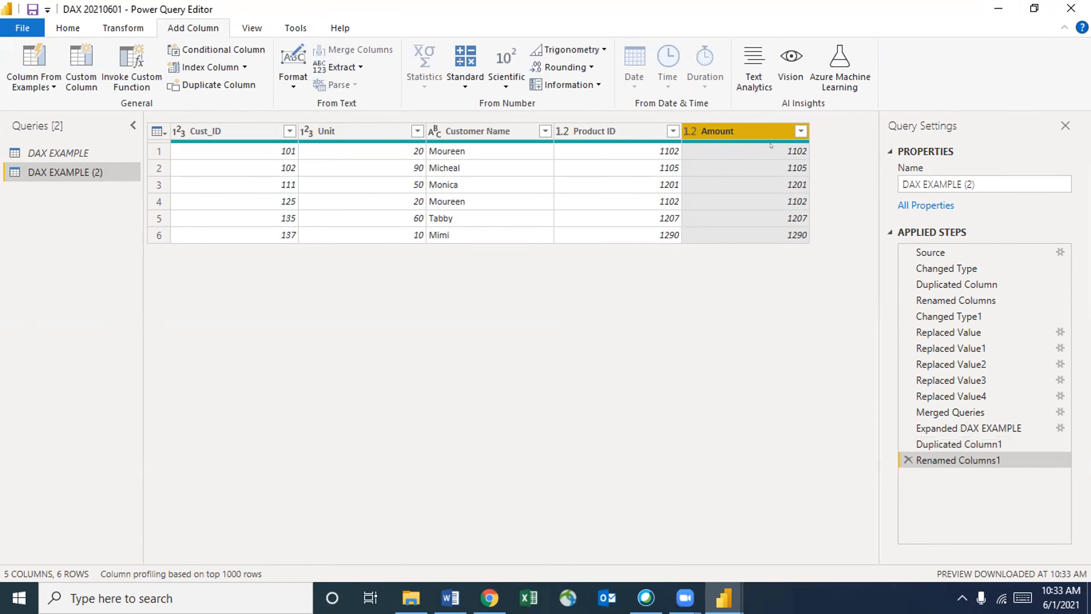
left_click(771, 145)
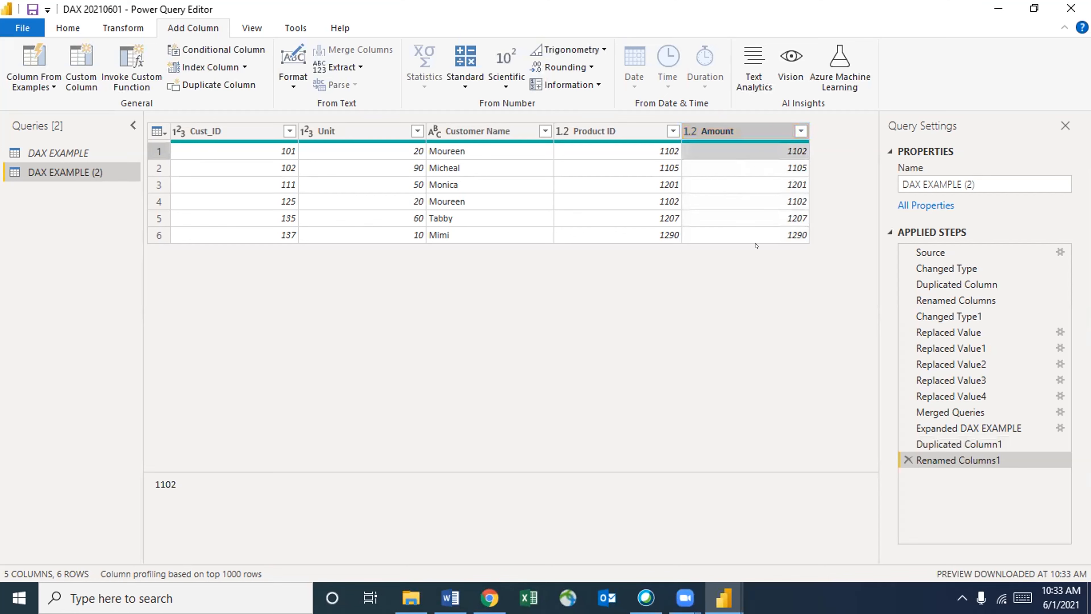
right_click(793, 146)
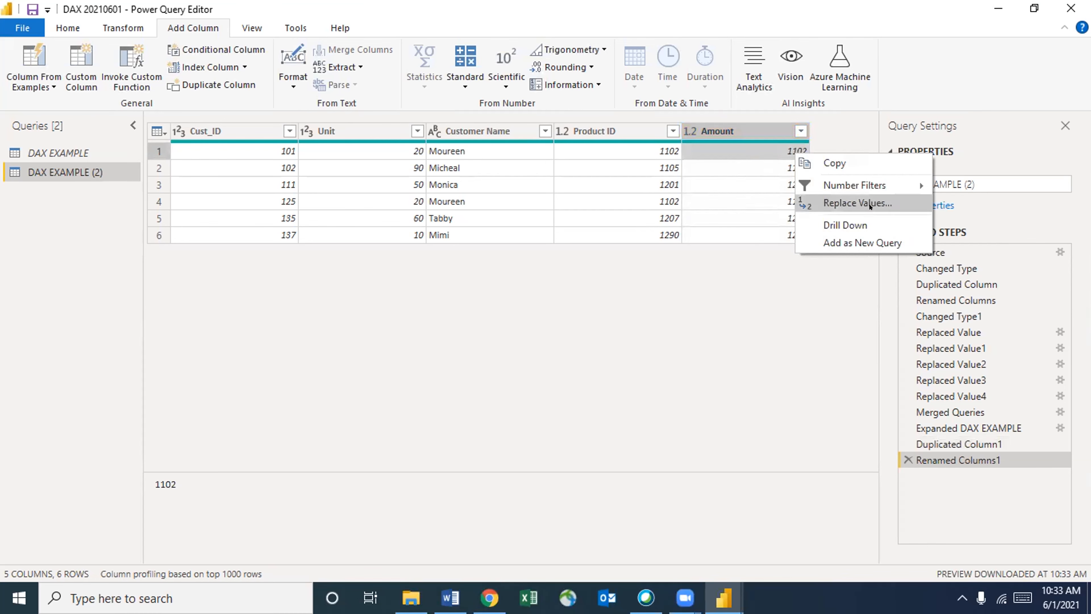
left_click(869, 204)
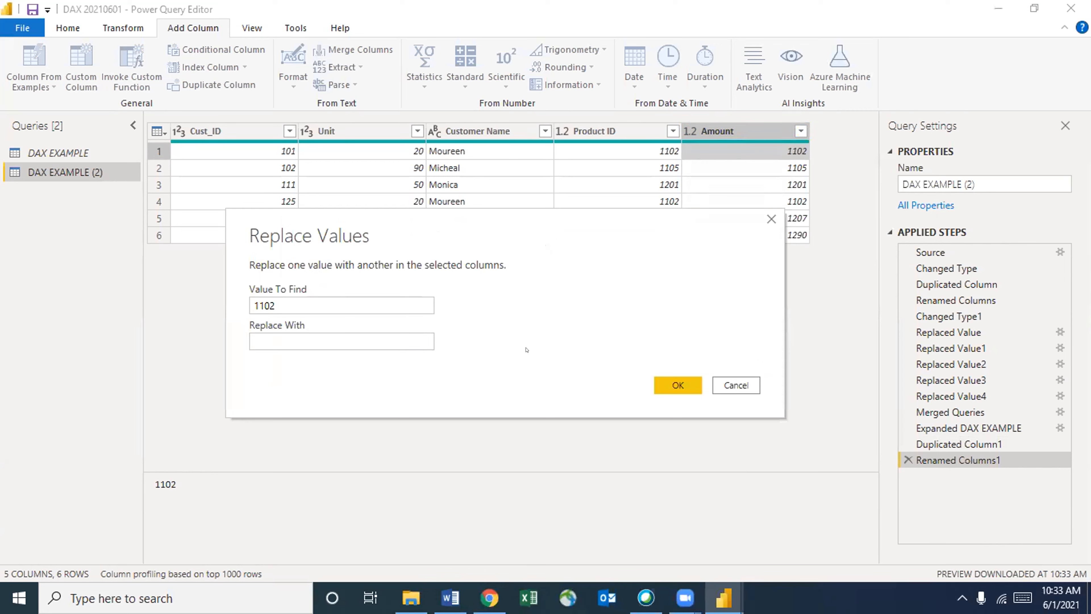
left_click(272, 304)
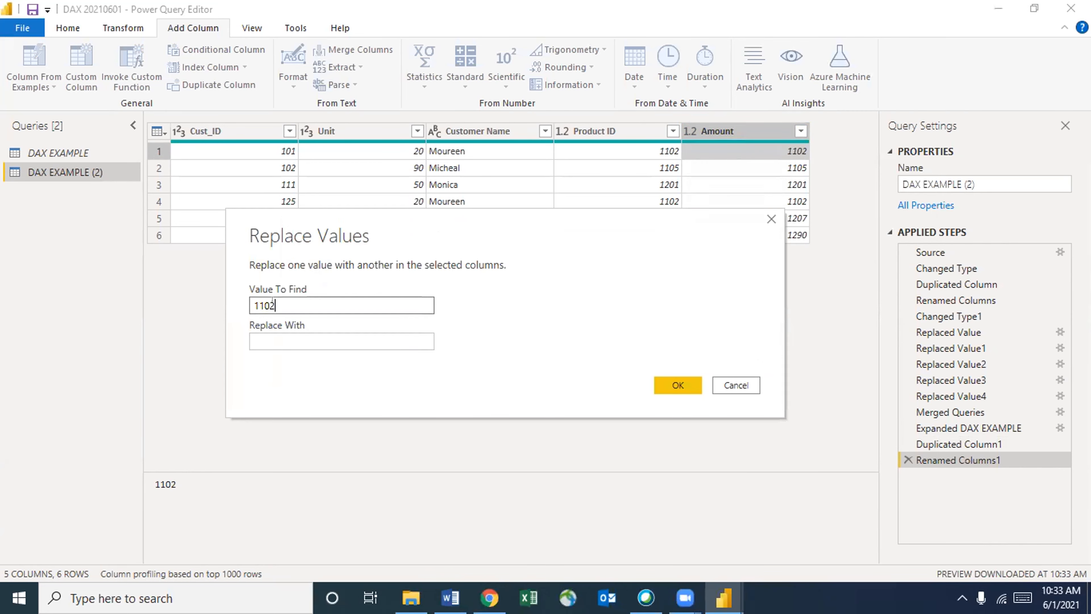
left_click(745, 386)
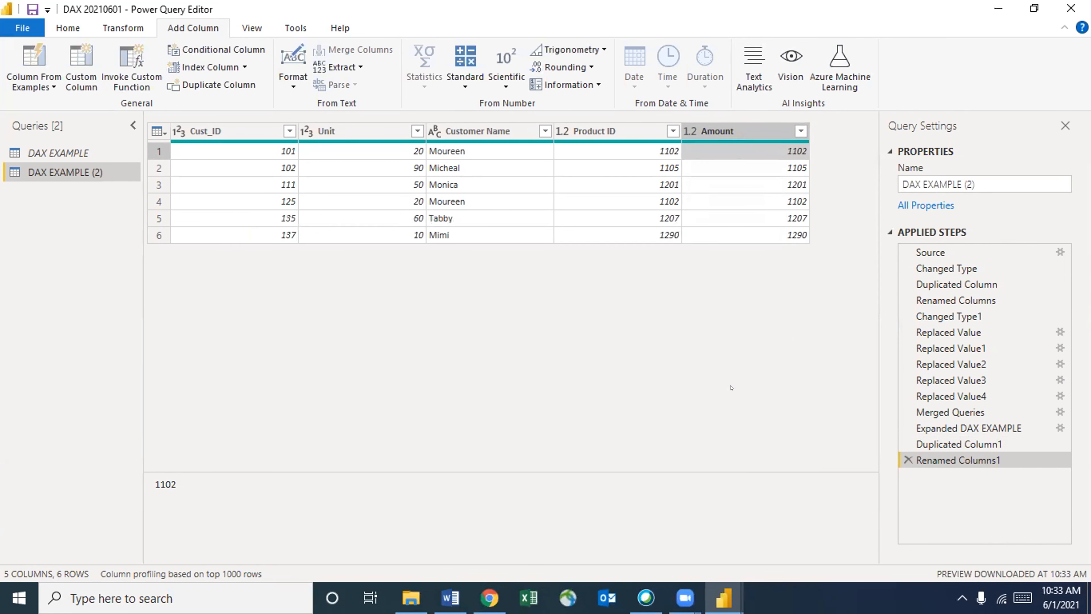
Remove the Amount column from the DAX EXAMPLE (2) query and close the query editor, applying the changes
right_click(745, 131)
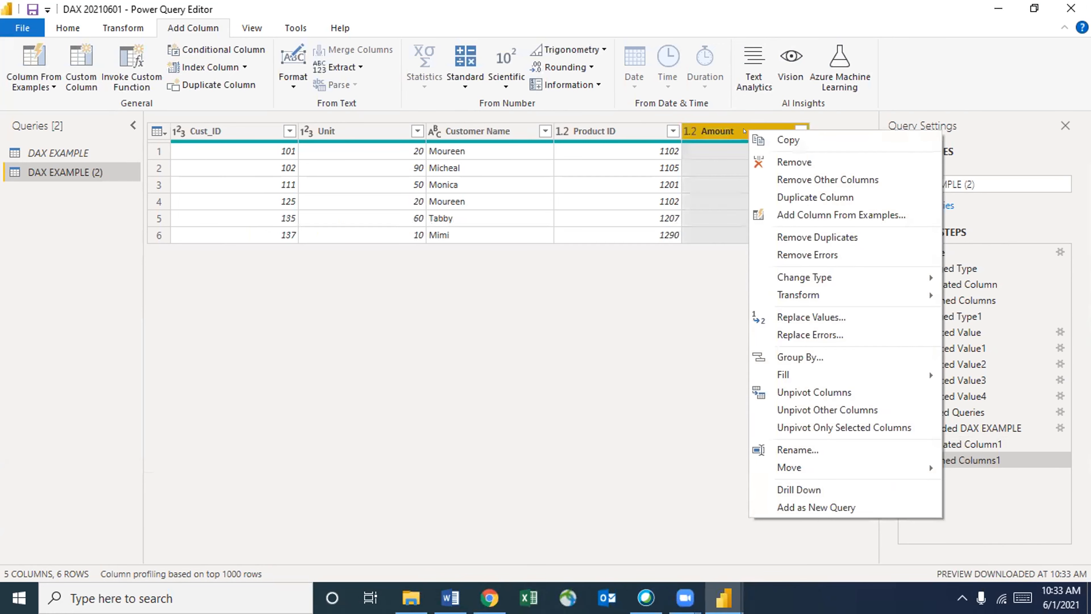
left_click(783, 162)
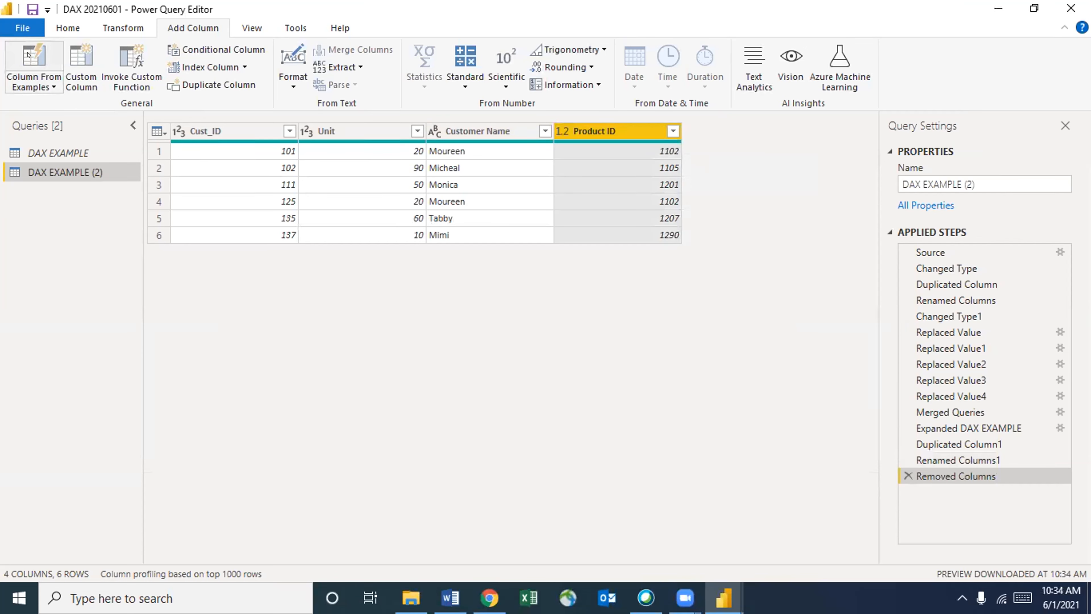
left_click(68, 27)
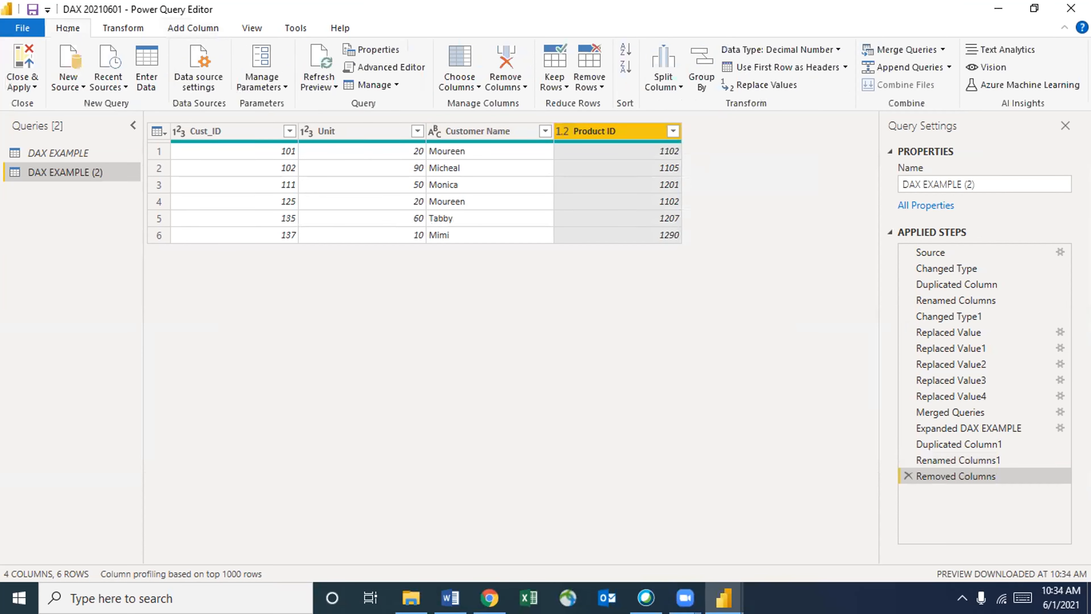
left_click(26, 83)
left_click(43, 104)
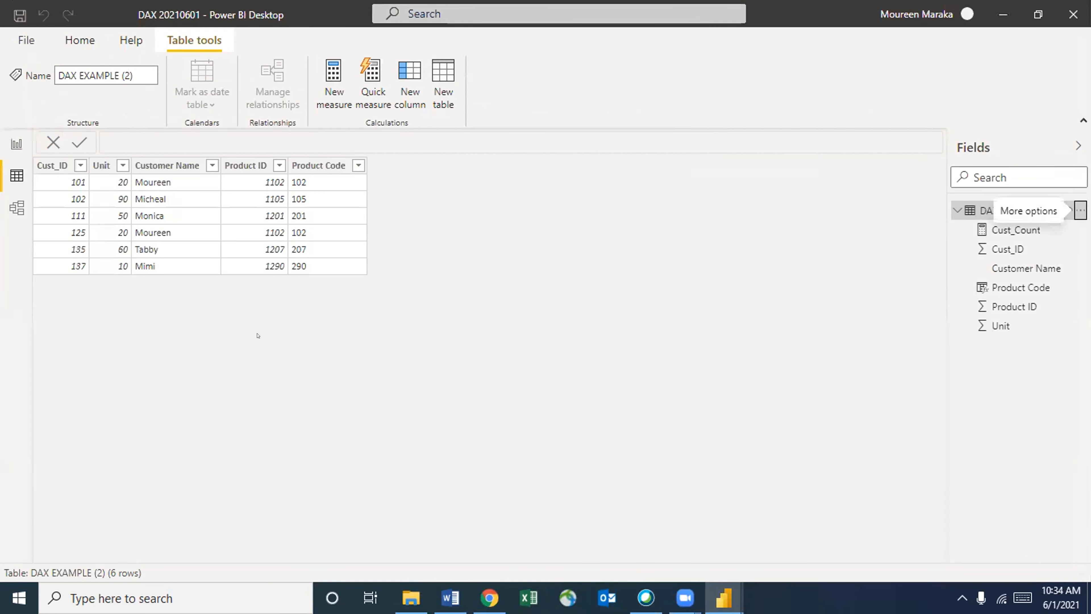
Add a calculated column to the DAX EXAMPLE (2) table and name it Amount in its formula
left_click(411, 94)
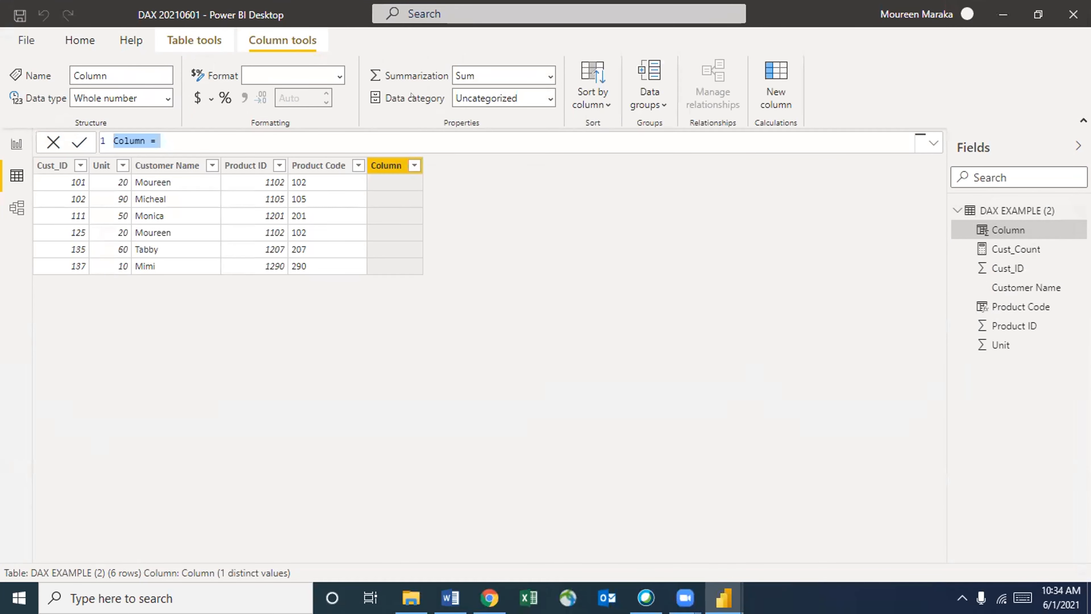
left_click(134, 133)
left_click_drag(134, 133, 109, 133)
type("Amou")
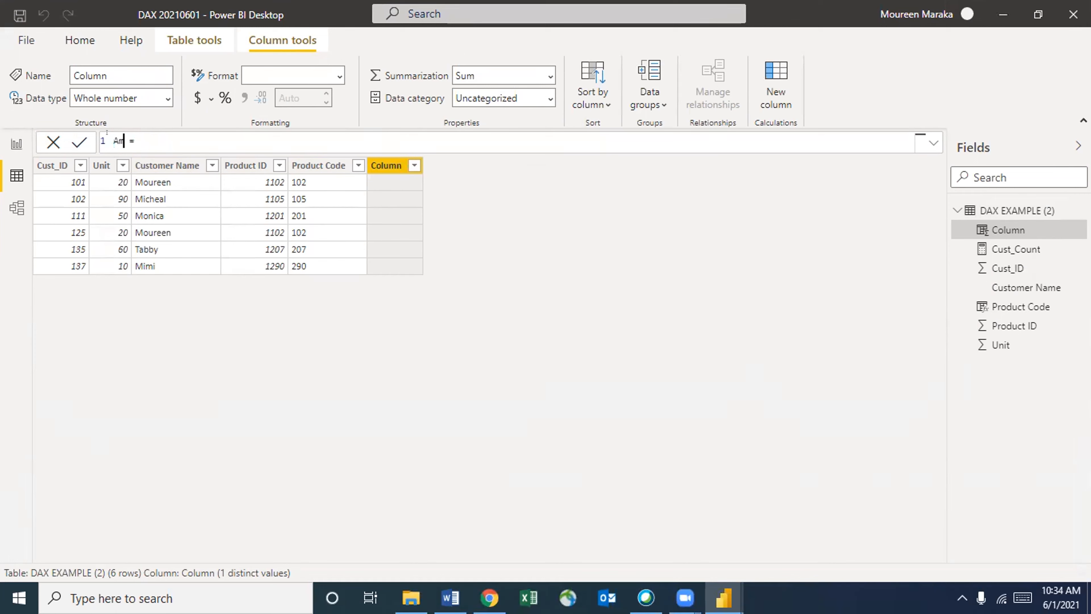
type("nt")
Enter RANDBETWEEN(10,000,50000) as the Amount column's expression
left_click(169, 132)
type("R")
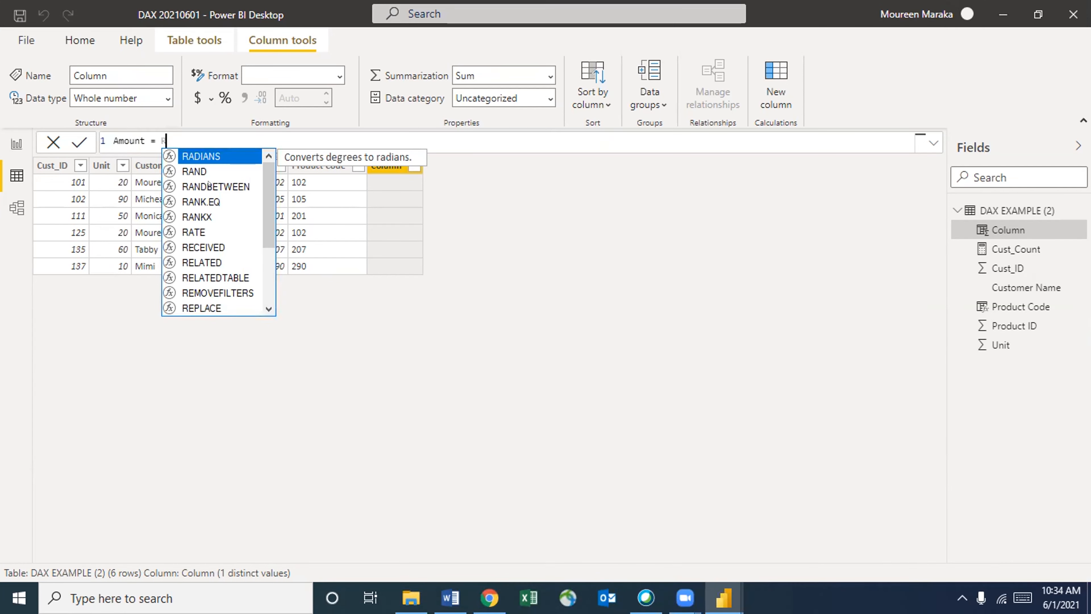
left_click(217, 186)
left_click(210, 185)
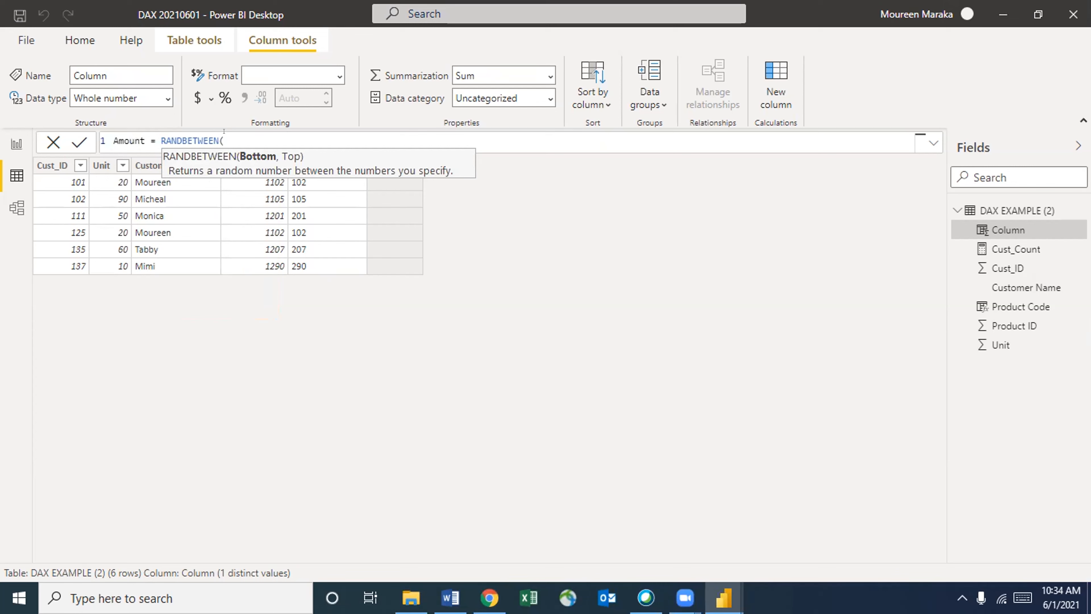
type("10,000,50000")
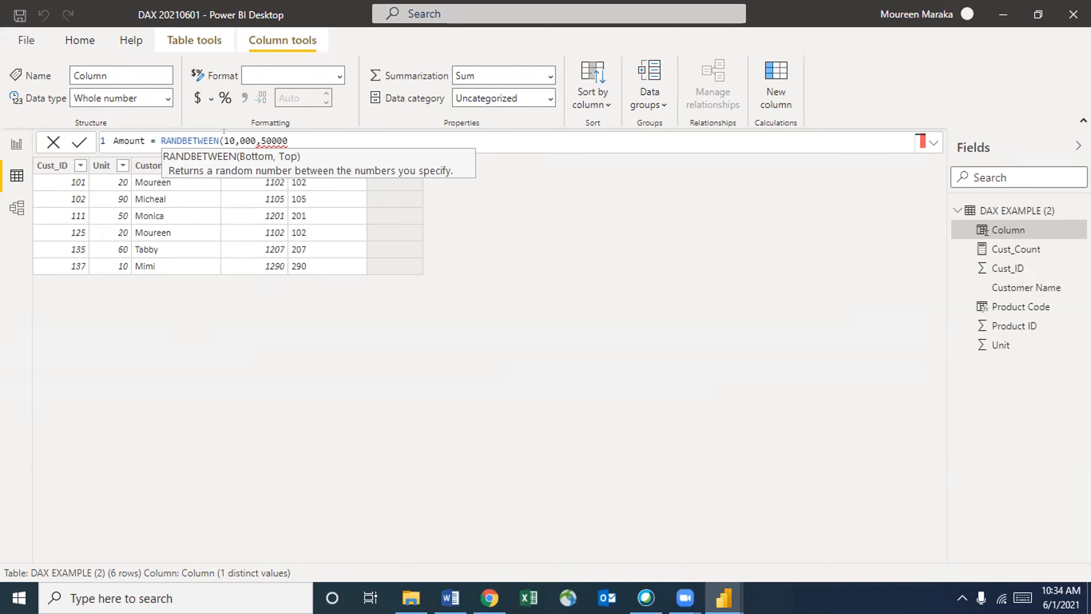
type(")")
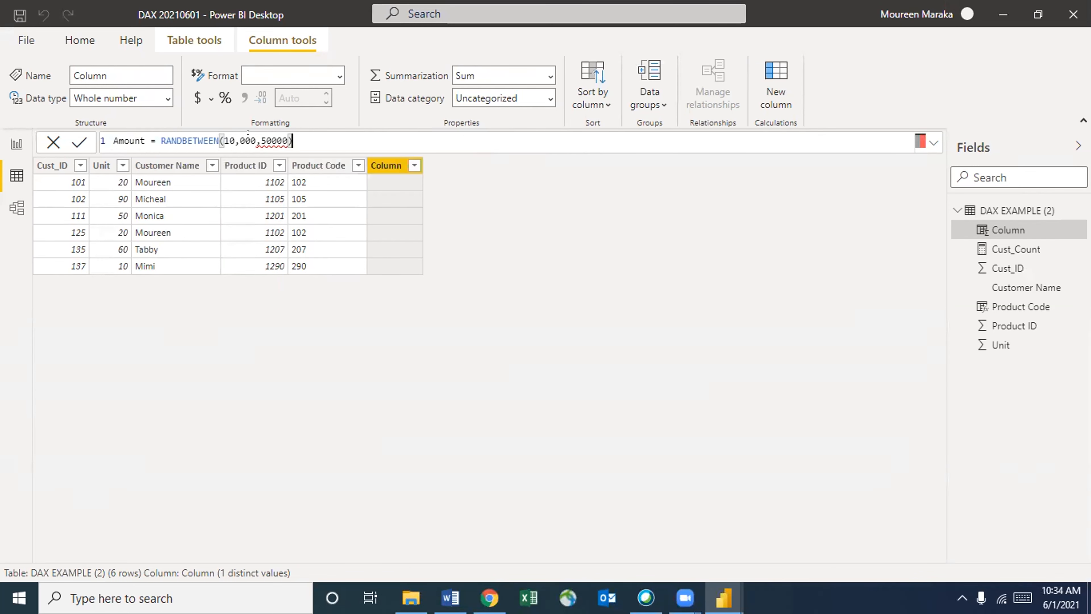
Correct RANDBETWEEN's lower bound to 10000 without a thousands separator and commit the Amount formula
key("Left")
key("Left")
key("Left")
key("Left")
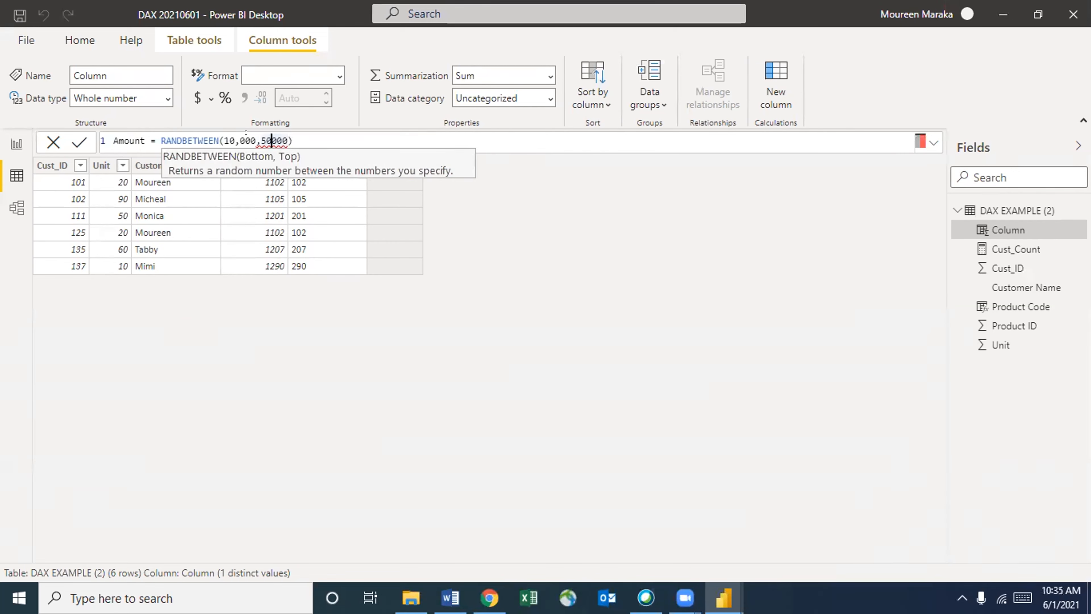
left_click(234, 137)
key("Delete")
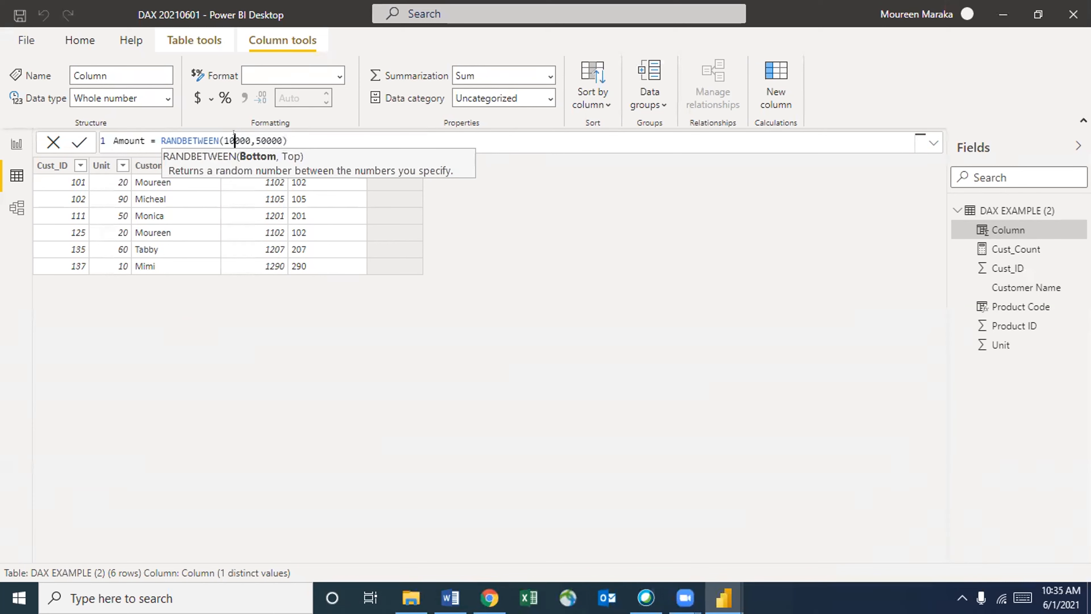
left_click(336, 132)
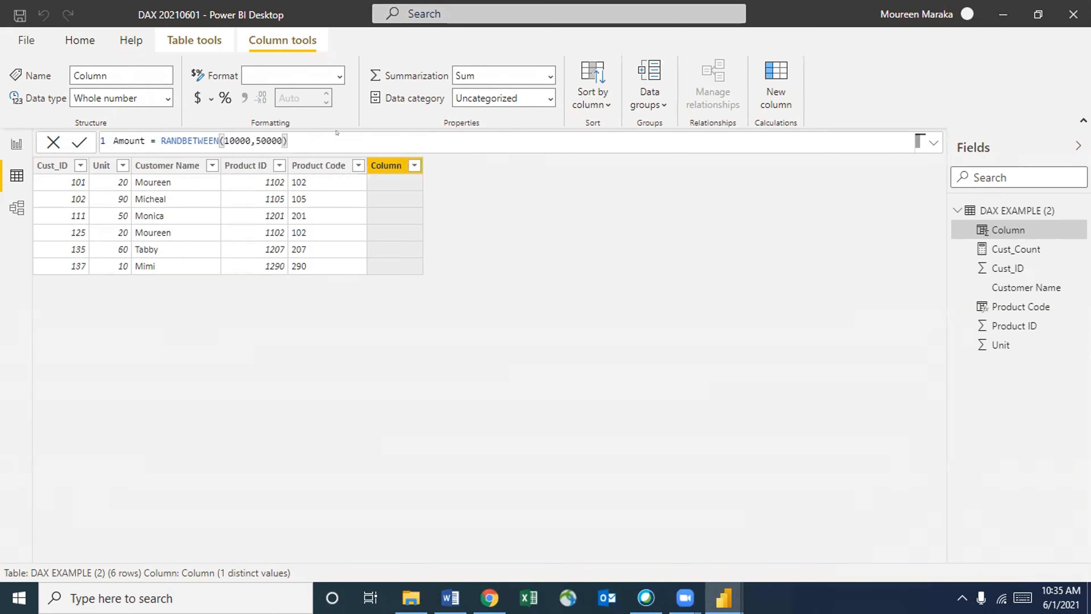
key("Return")
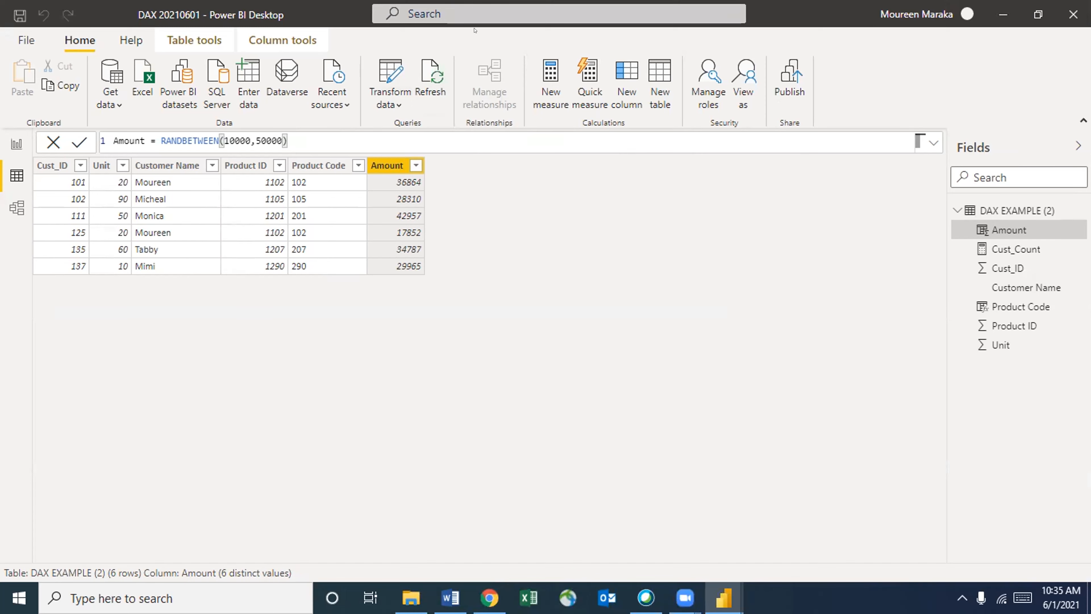
Add a calculated column to the DAX EXAMPLE (2) table and name it Gross Amount in its formula
left_click(626, 104)
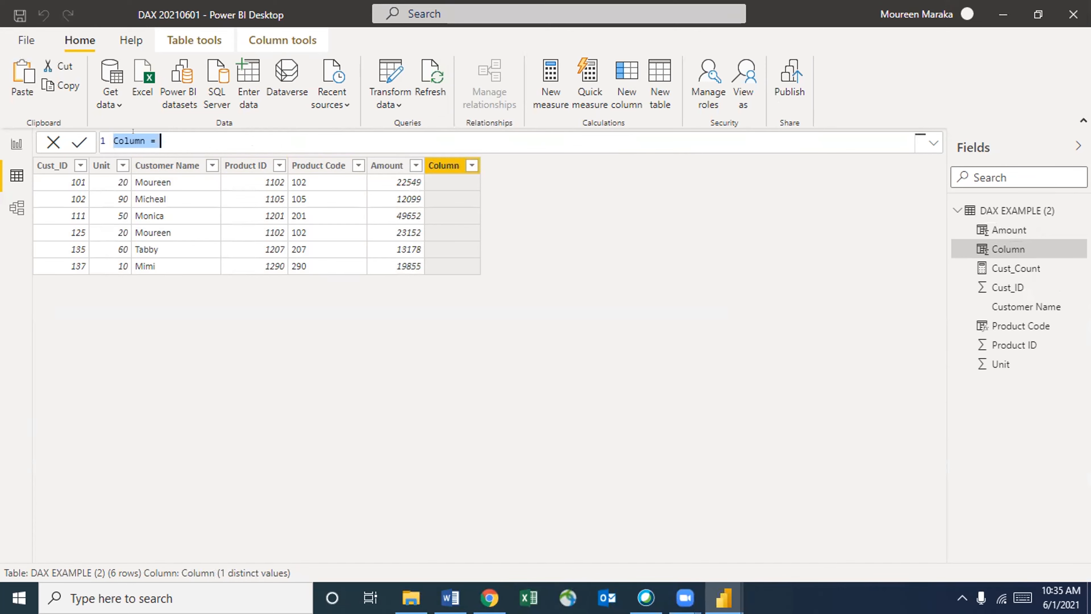
double_click(120, 133)
type("n")
key("BackSpace")
type("Gross Amount")
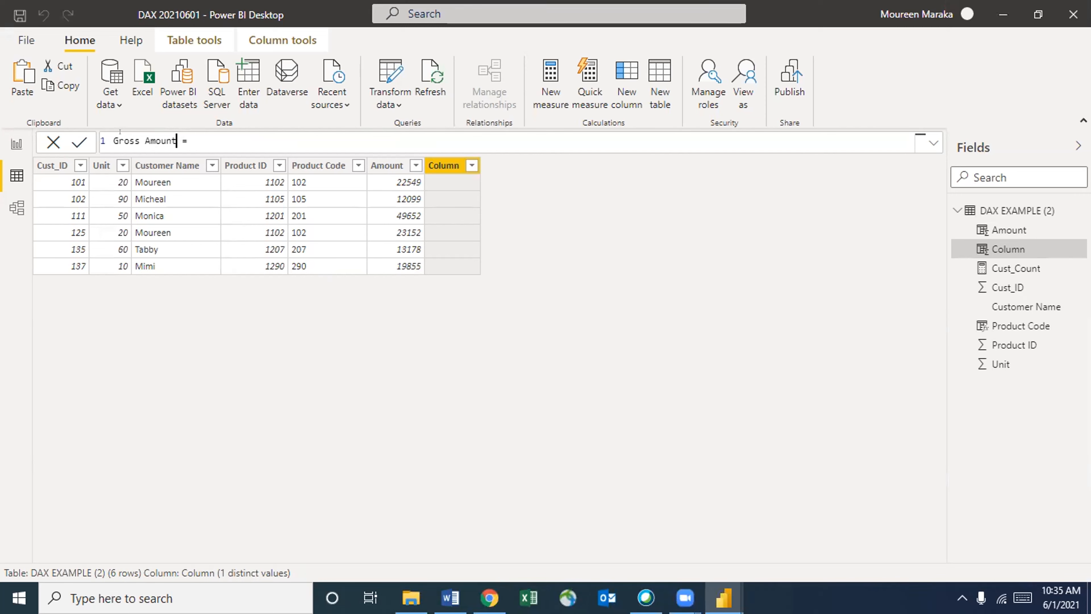
left_click(195, 133)
type("mul")
type("t")
type("M")
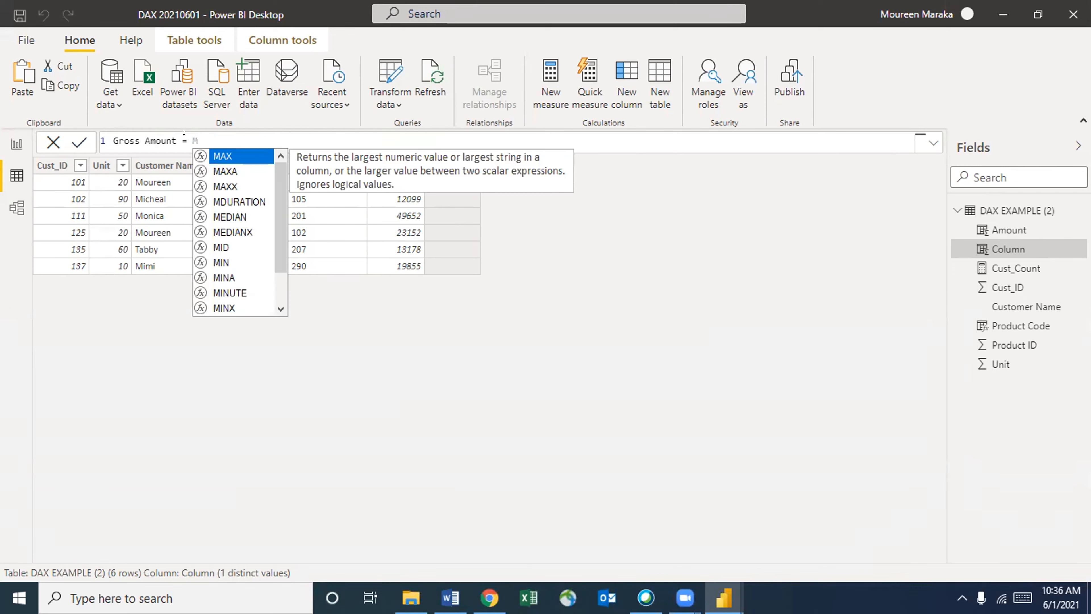
type("U")
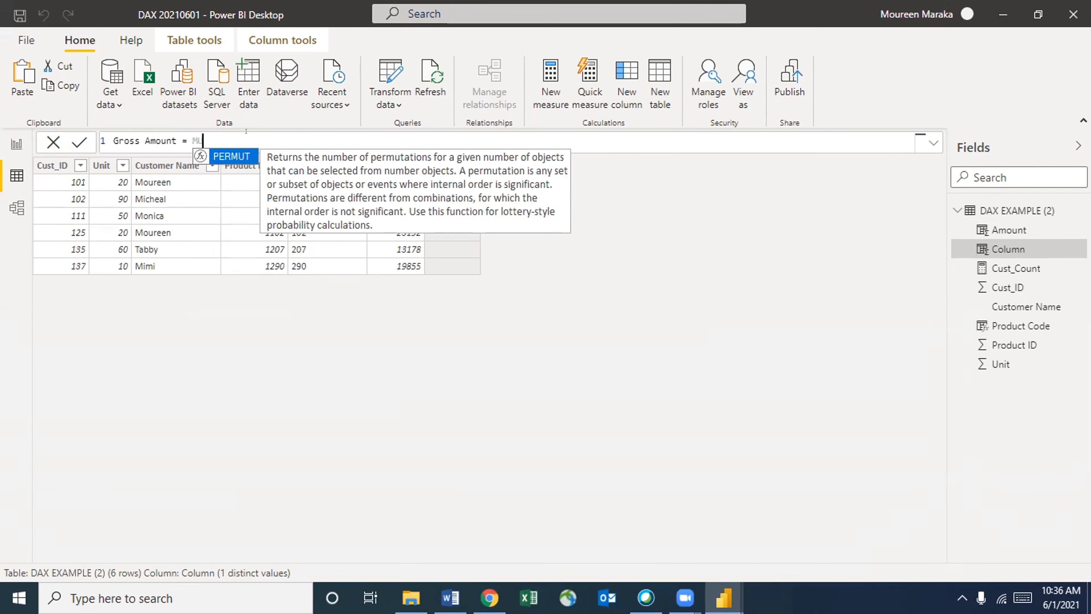
left_click(376, 28)
left_click(206, 134)
key("BackSpace")
key("BackSpace")
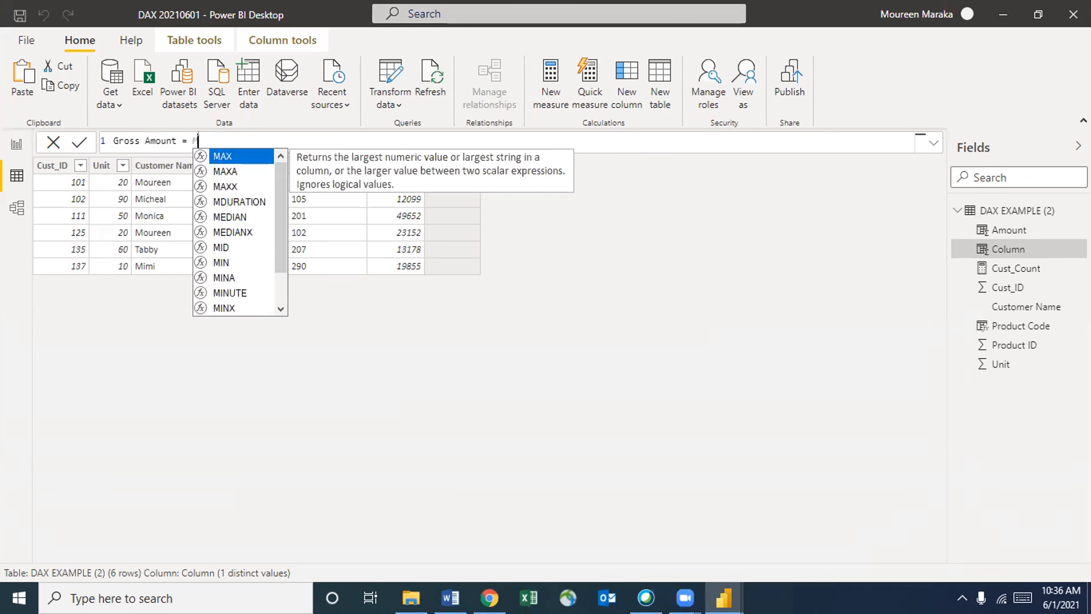
Try PRODUCT as the function for the Gross Amount column's expression
type("PR")
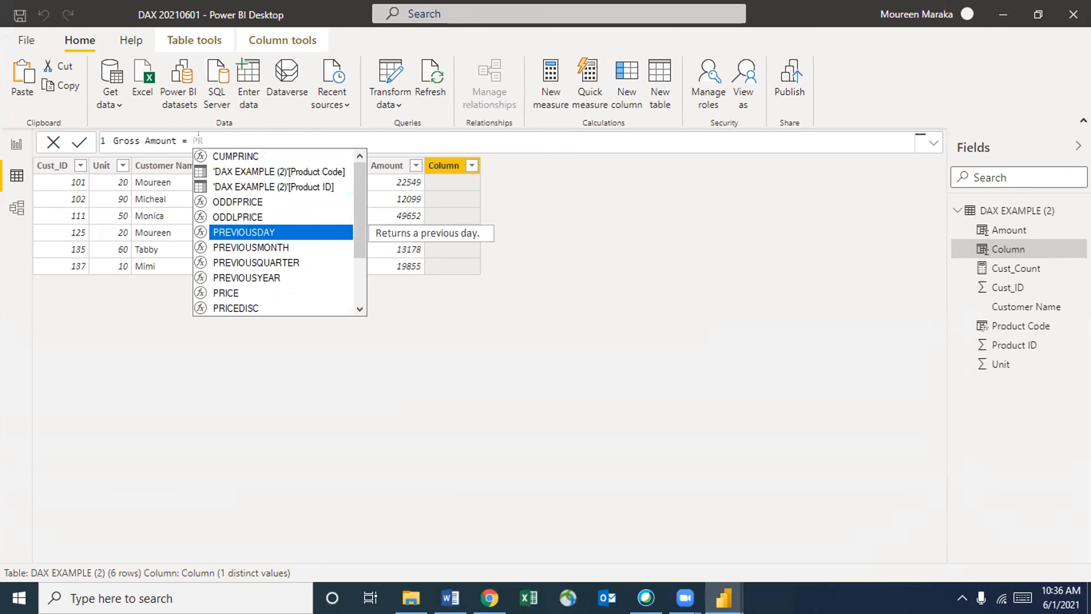
type("ODUCT(")
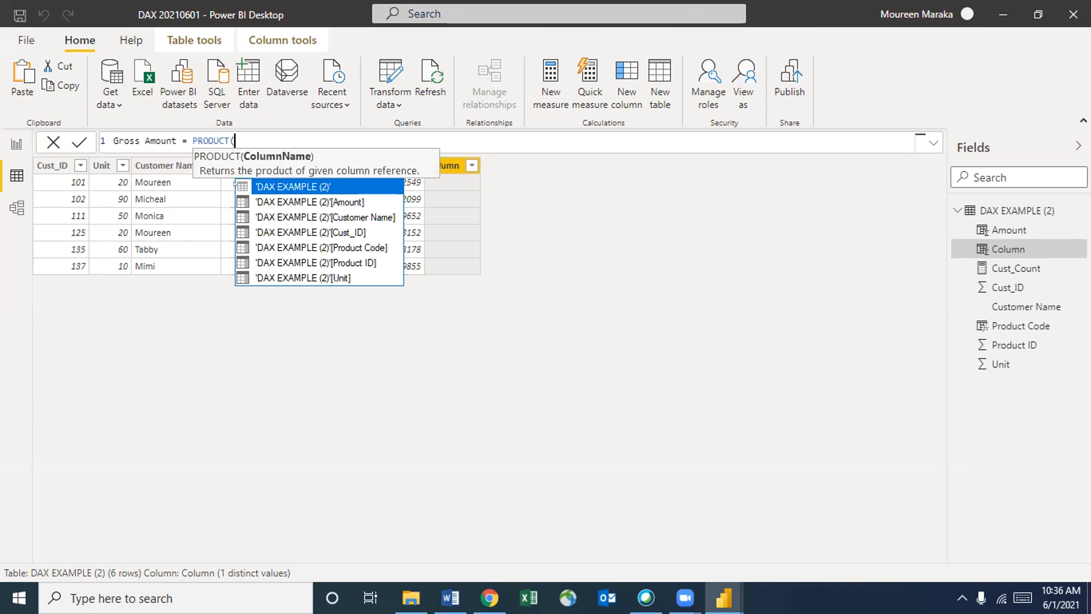
double_click(234, 186)
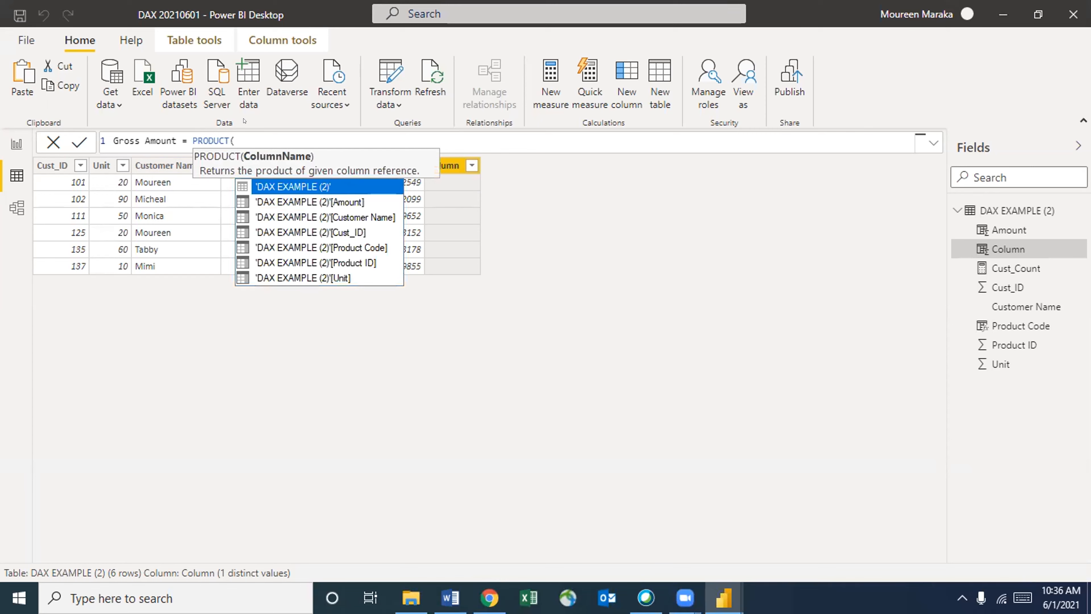
left_click(233, 132)
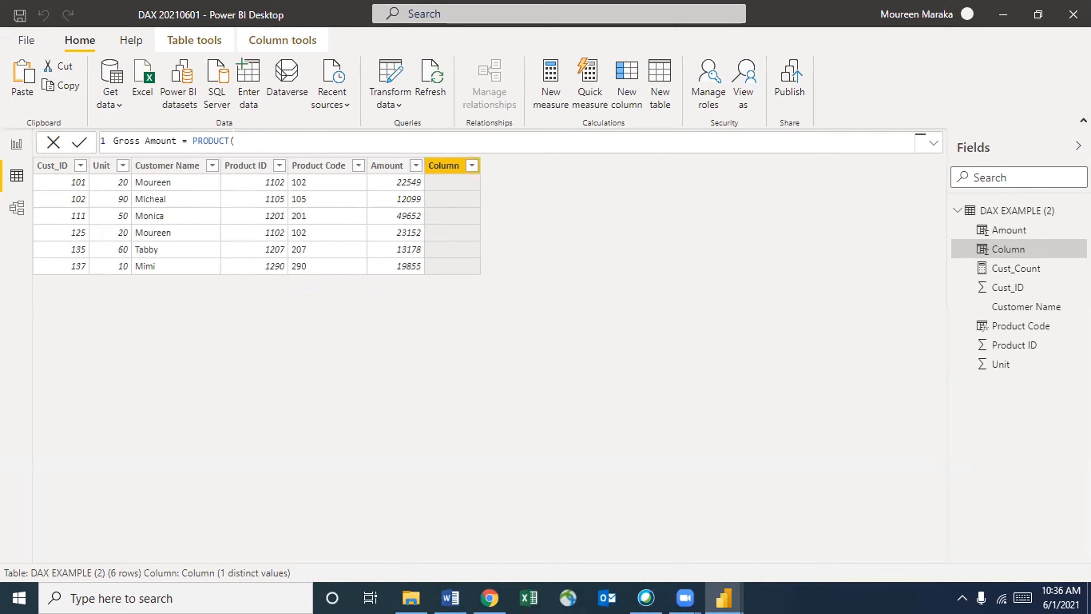
Try PRODUCTX with a table argument in the Gross Amount formula, and change the function back to PRODUCT
key("Left")
key("BackSpace")
type("X")
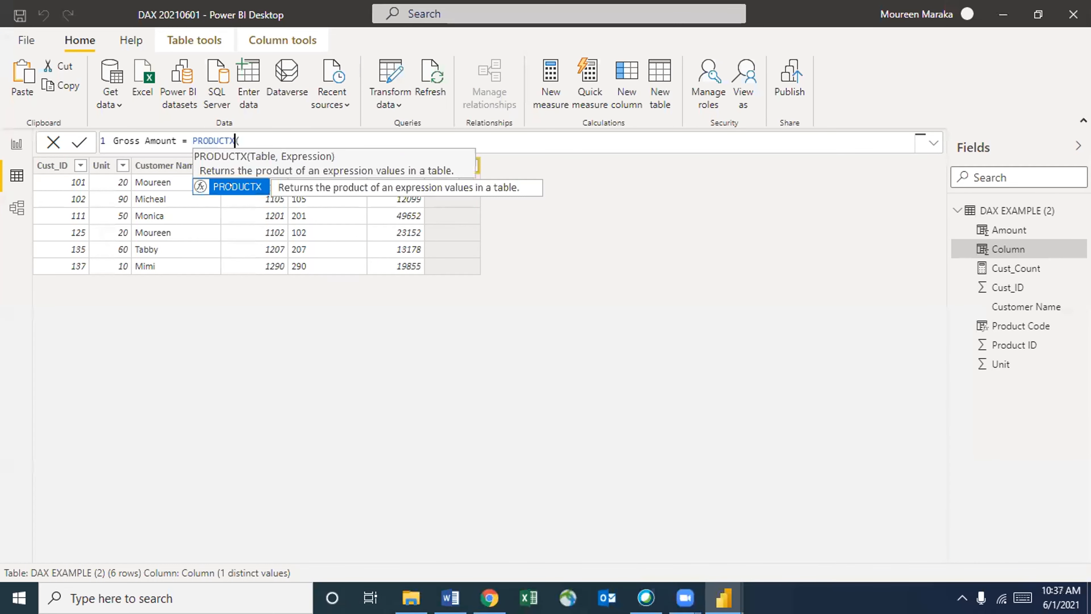
key("Right")
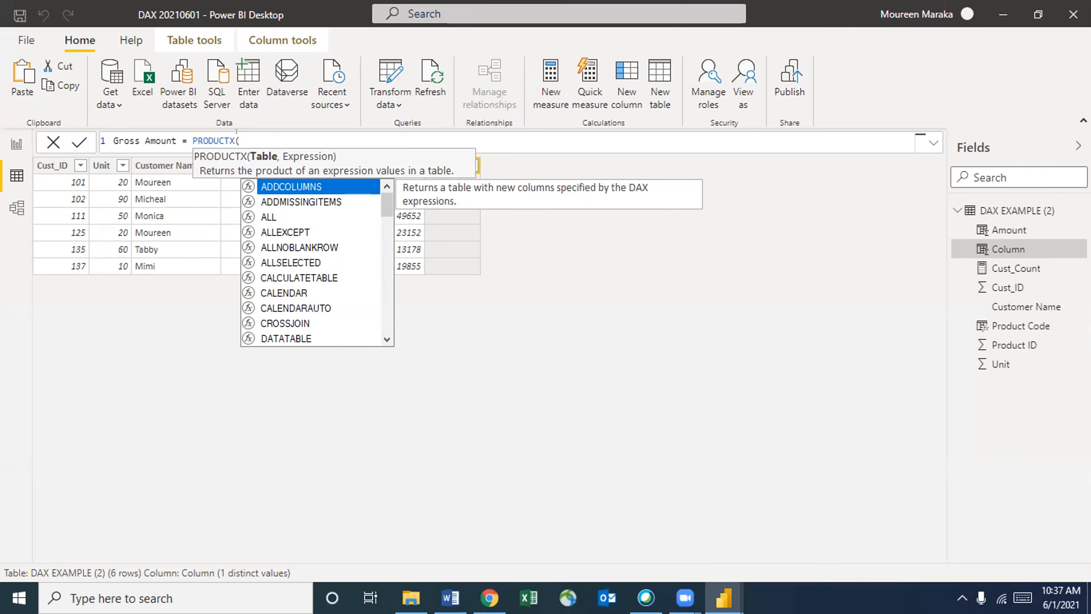
type("DA")
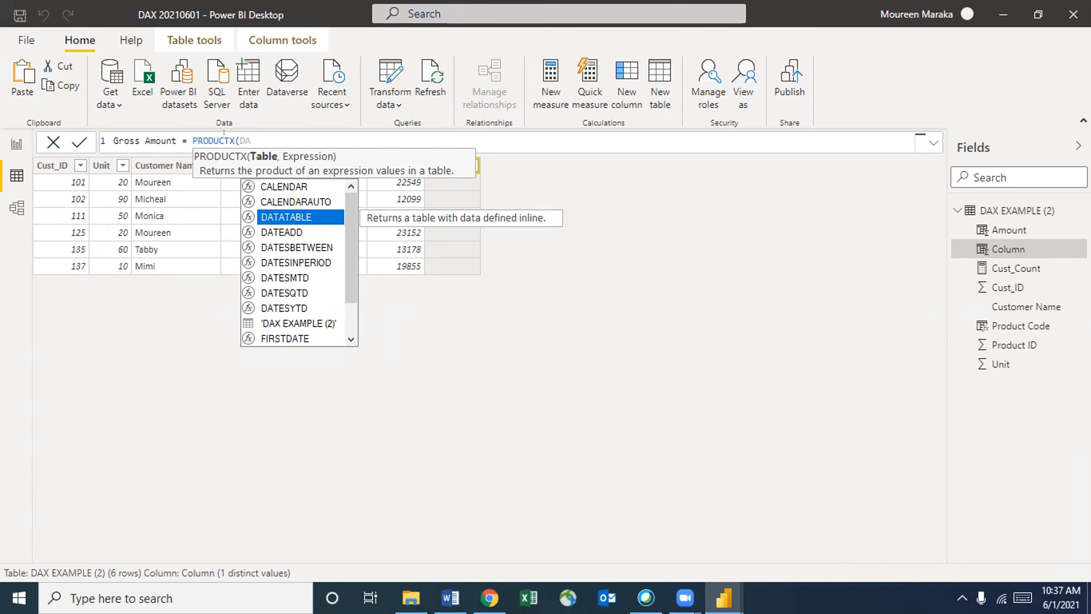
left_click(224, 133)
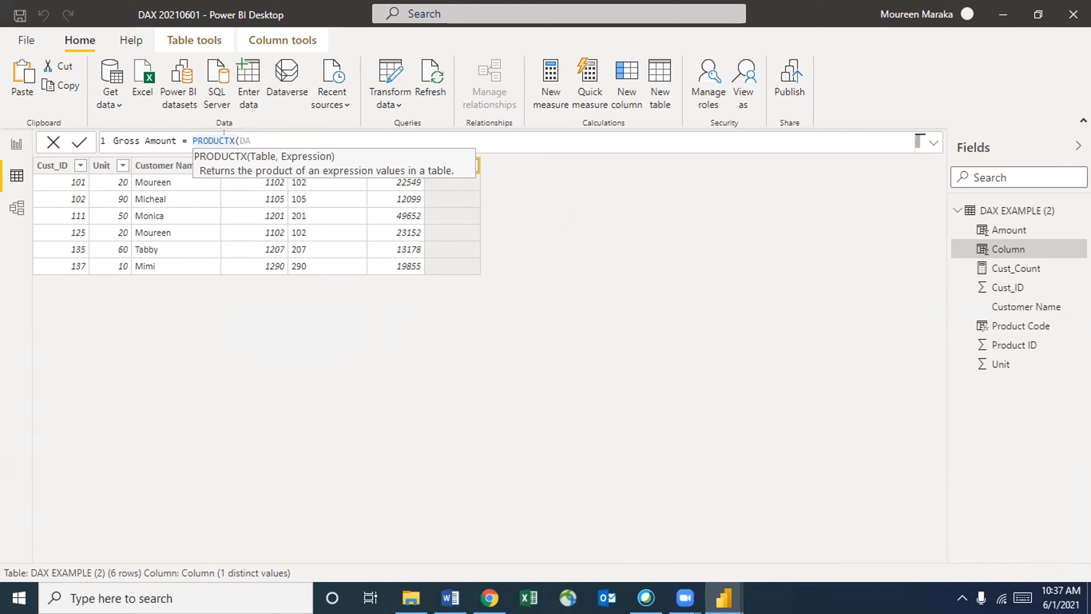
key("BackSpace")
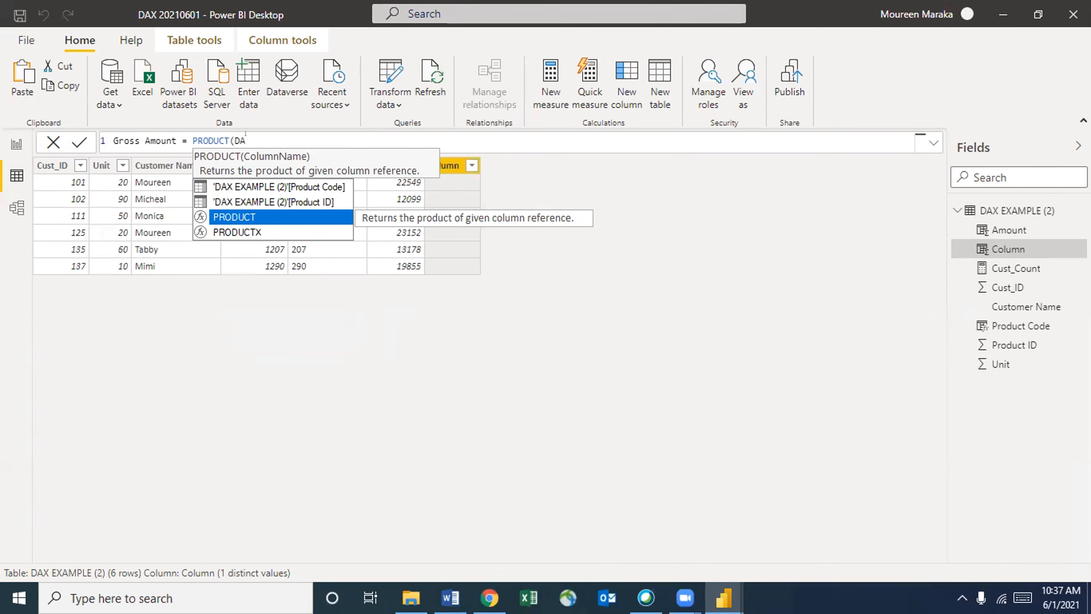
Clear the PRODUCT expression from the Gross Amount formula, keeping only the column name and equals sign
left_click(247, 133)
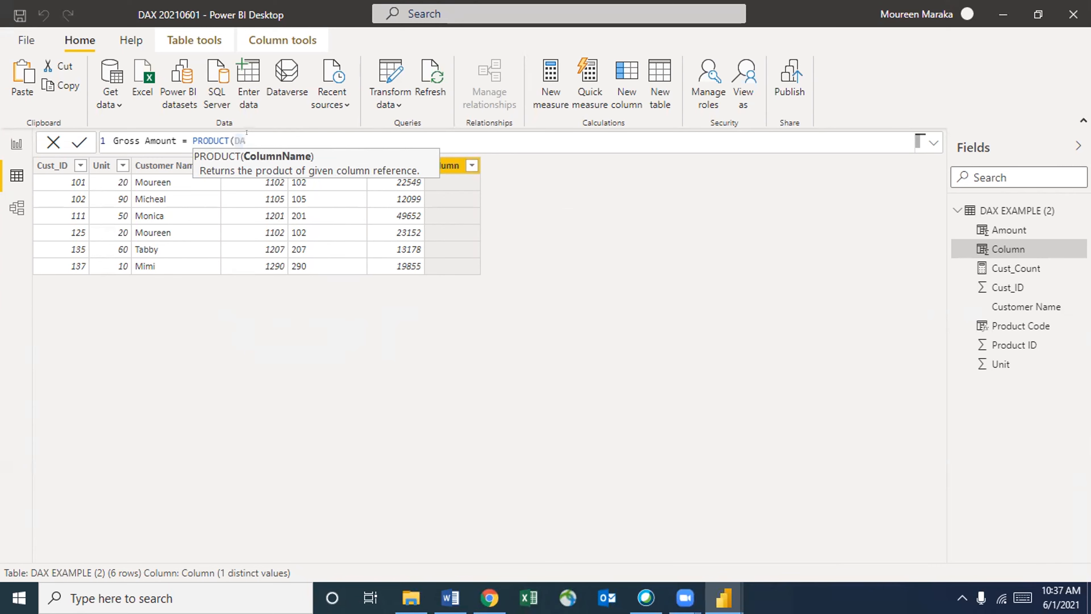
key("BackSpace")
key("BackSpace")
key("BackSpace")
key("BackSpace")
key("BackSpace")
key("BackSpace")
key("BackSpace")
key("BackSpace")
key("BackSpace")
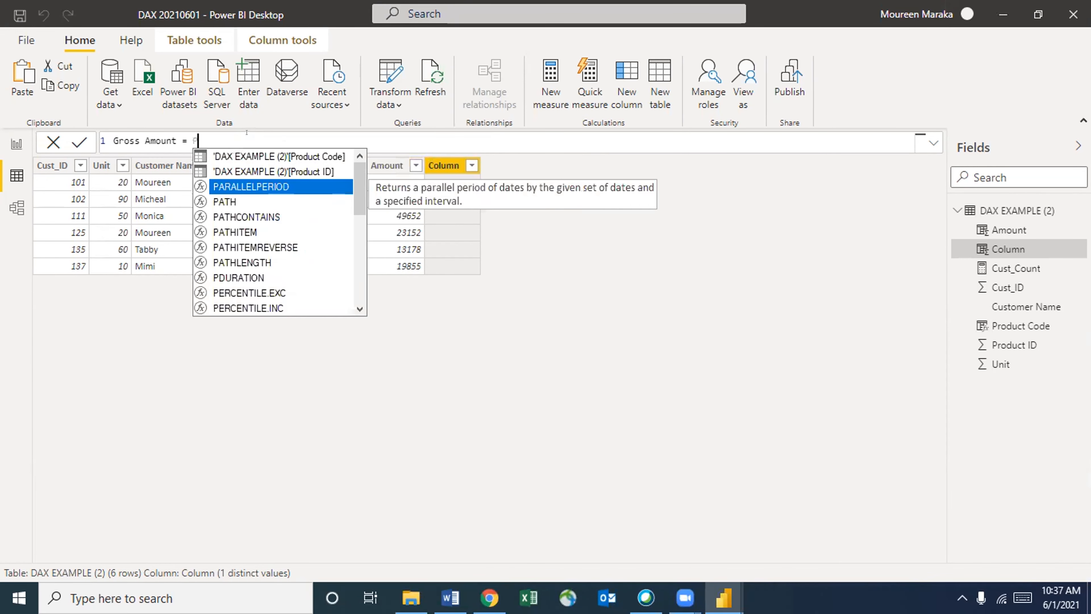
key("BackSpace")
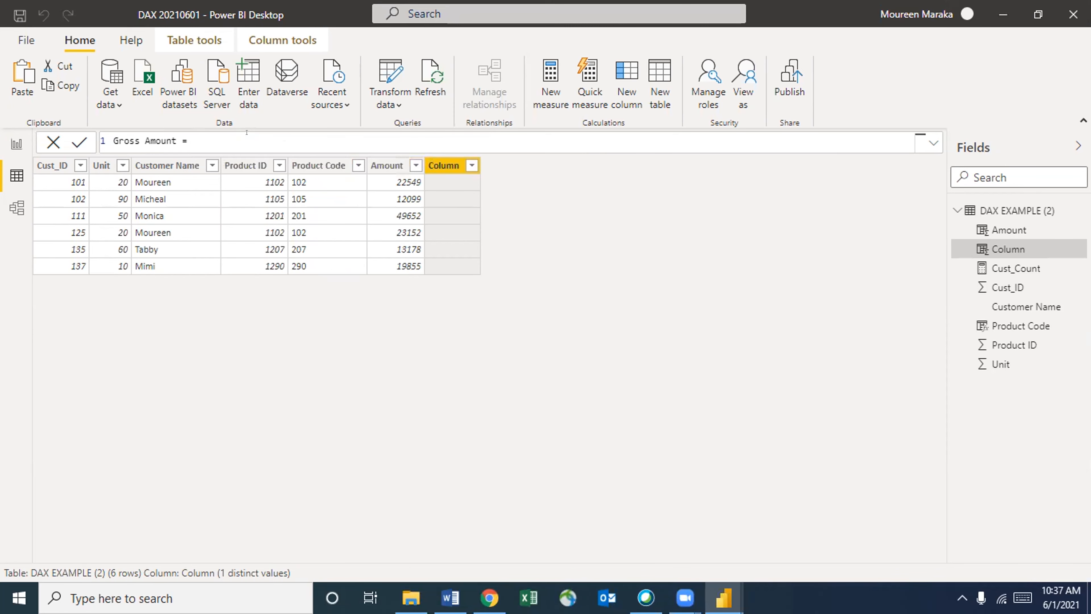
Try DIVIDE as the function in the Gross Amount formula and remove it again
type("DIV")
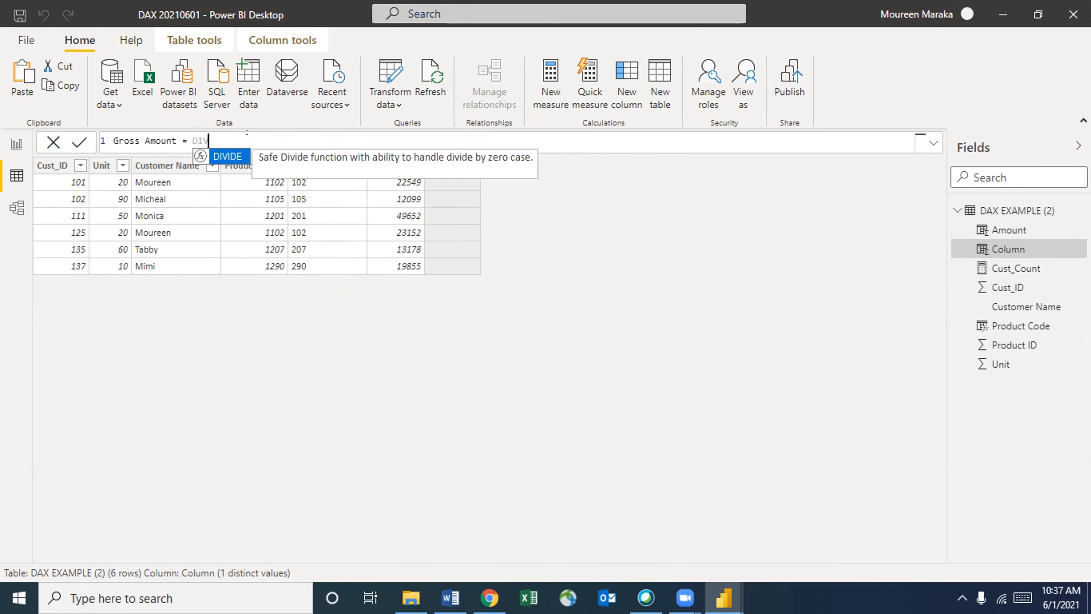
type("I")
left_click(230, 157)
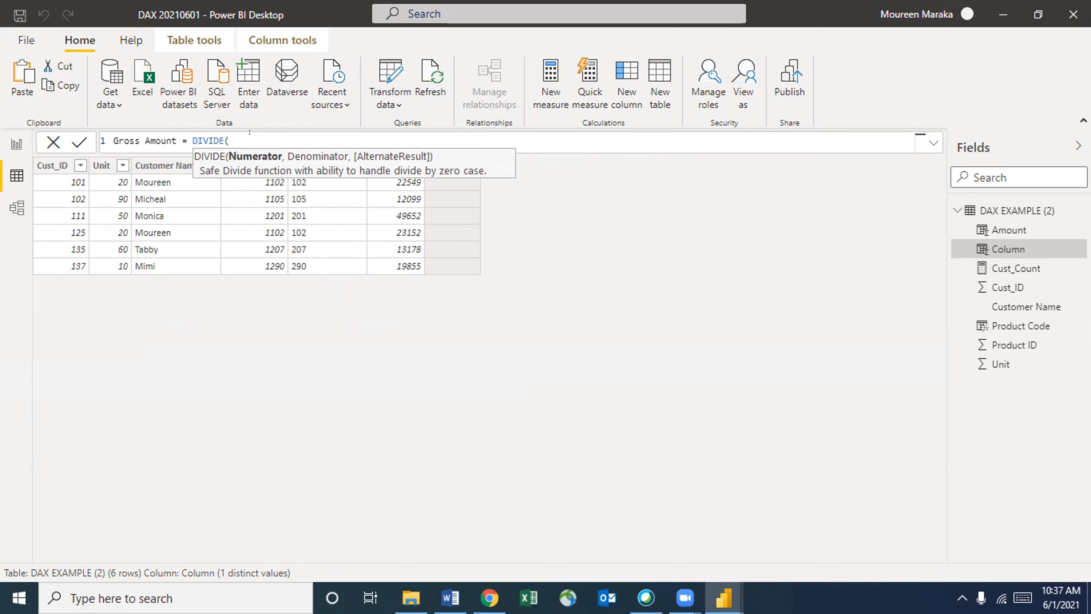
key("BackSpace")
key("BackSpace")
key("BackSpace")
key("BackSpace")
key("BackSpace")
key("BackSpace")
key("BackSpace")
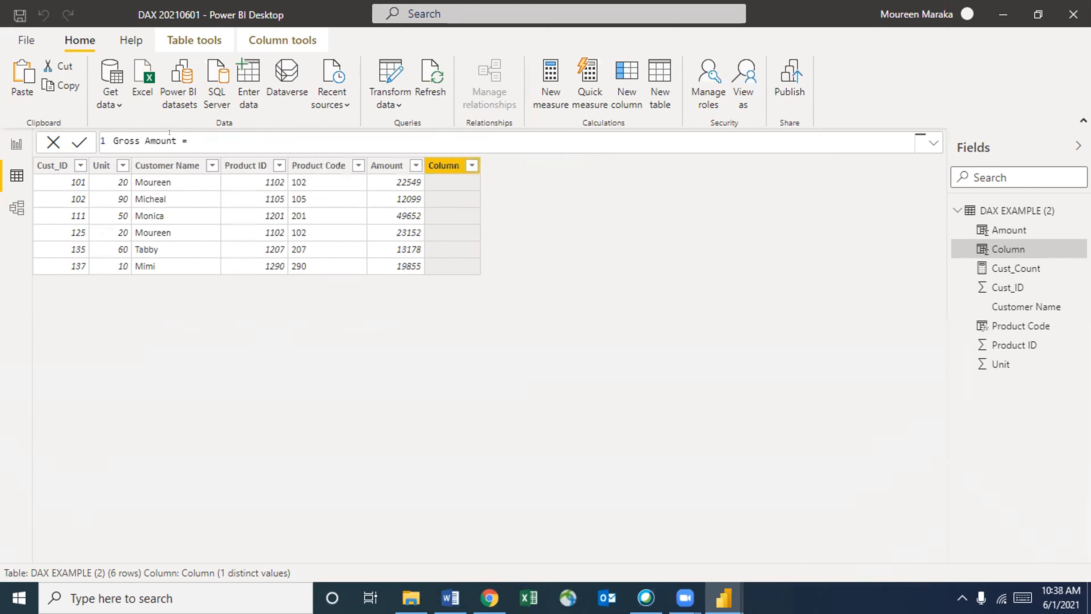
Rename the new column to Unit Cost in its formula and start the expression with the DIVIDE function
left_click_drag(177, 133, 106, 134)
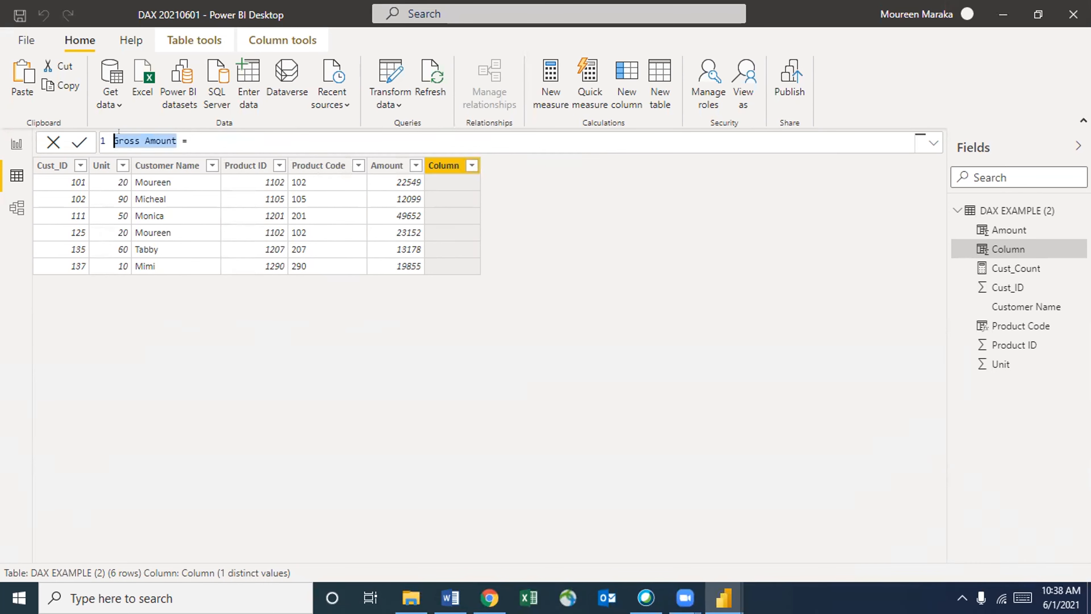
type("Unit Cost")
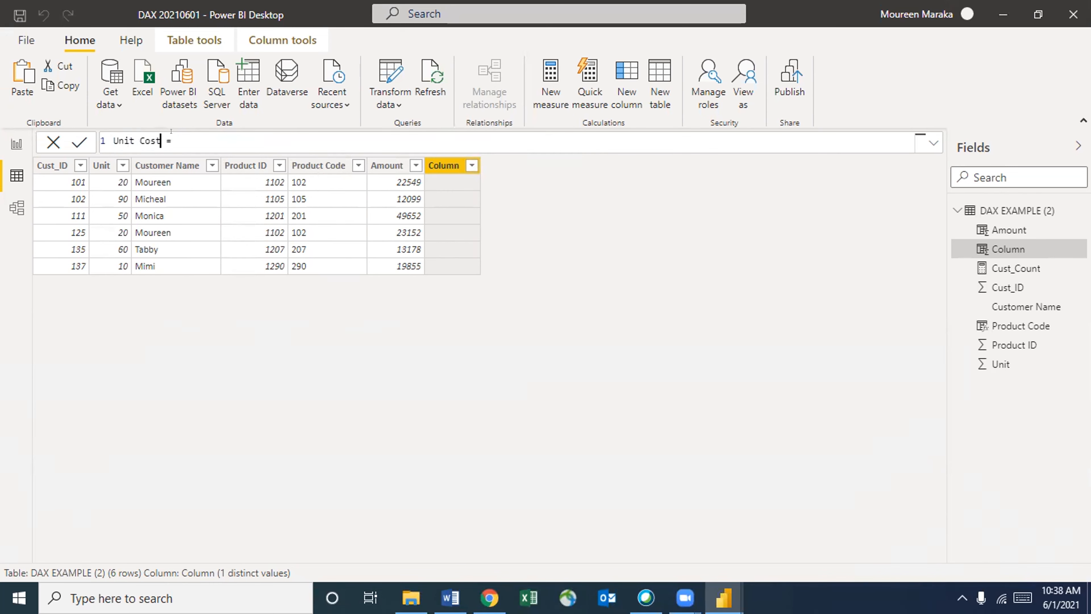
left_click(183, 134)
type("divide")
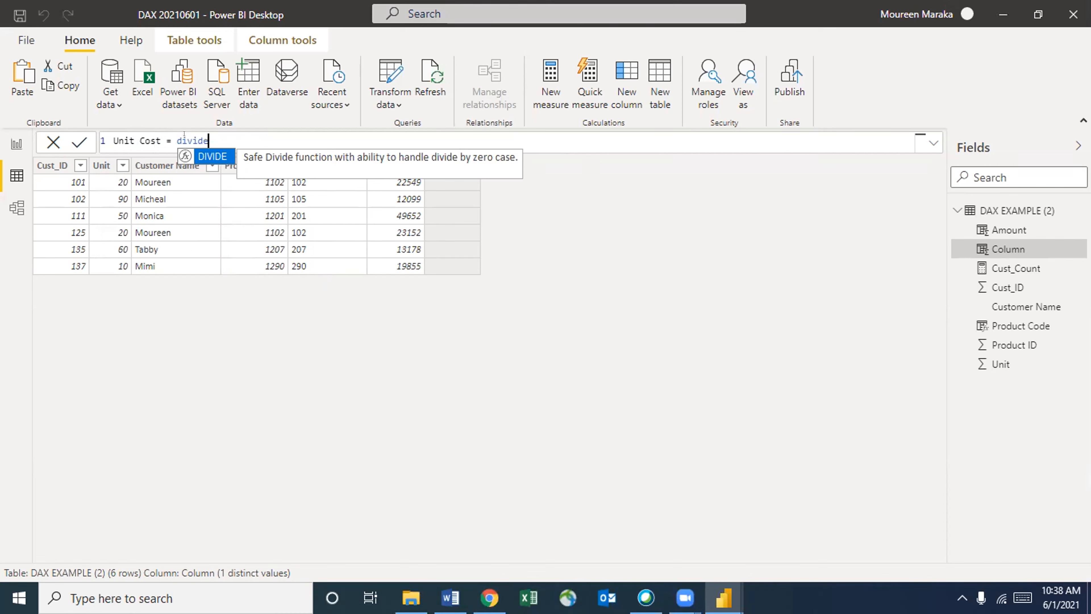
key("Tab")
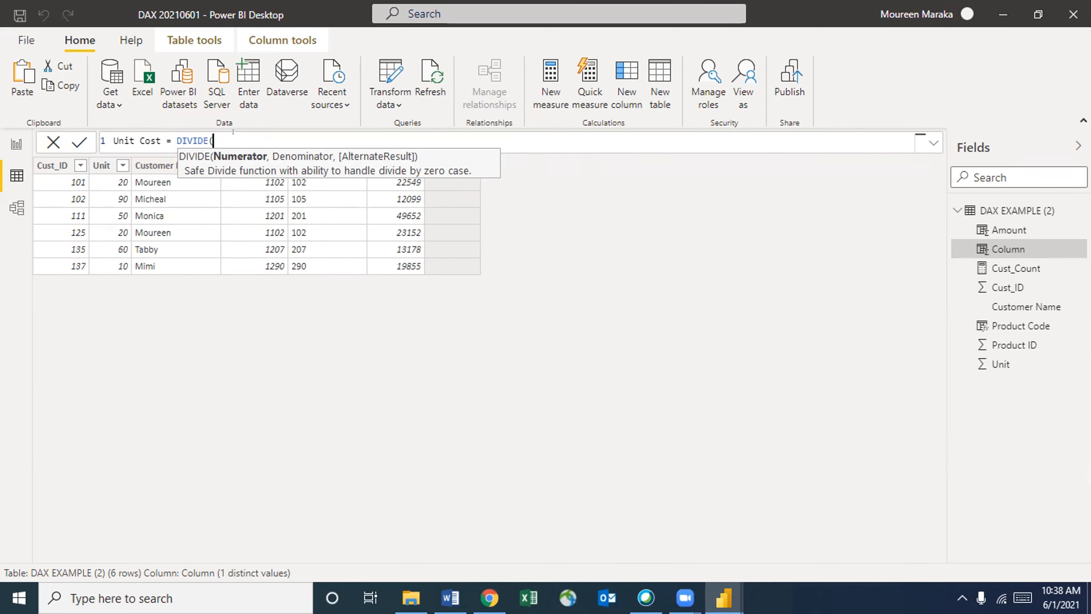
Set DIVIDE's numerator to the Amount column, 'DAX EXAMPLE (2)'[Amount]
type("a")
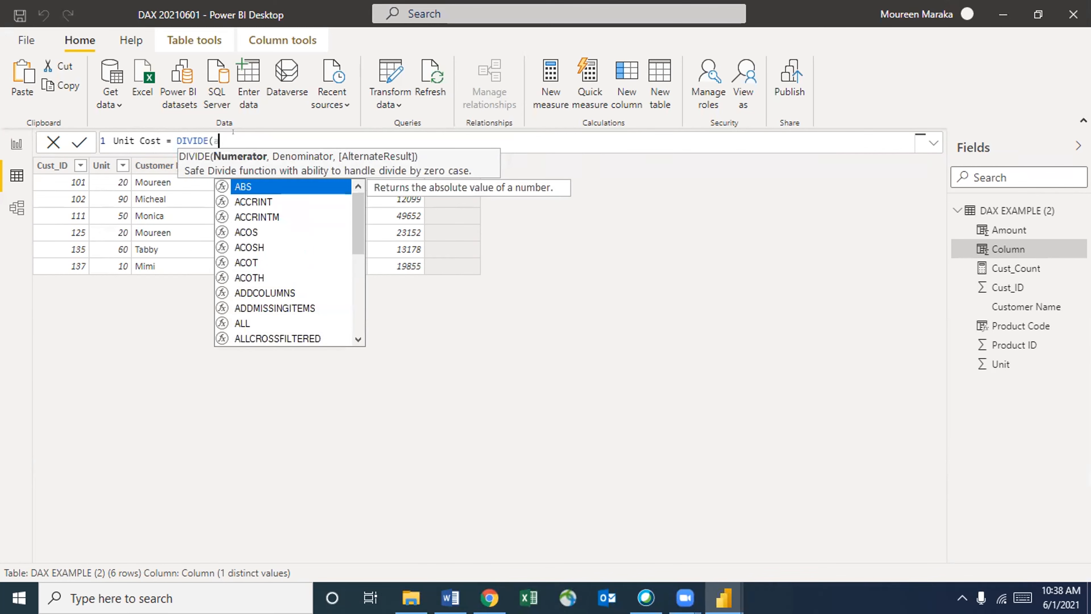
key("BackSpace")
type("da")
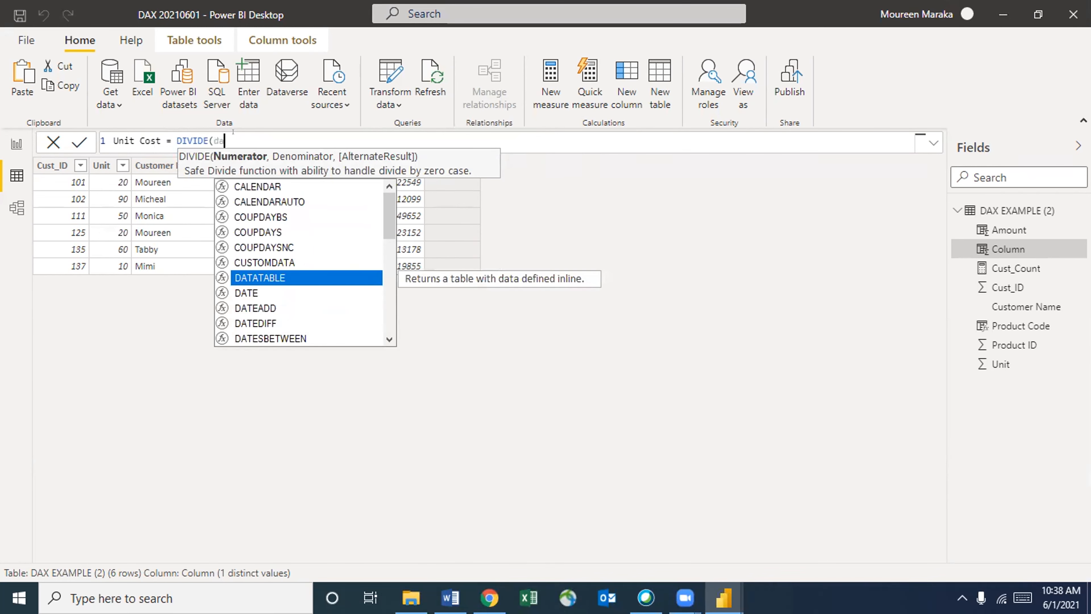
type("x")
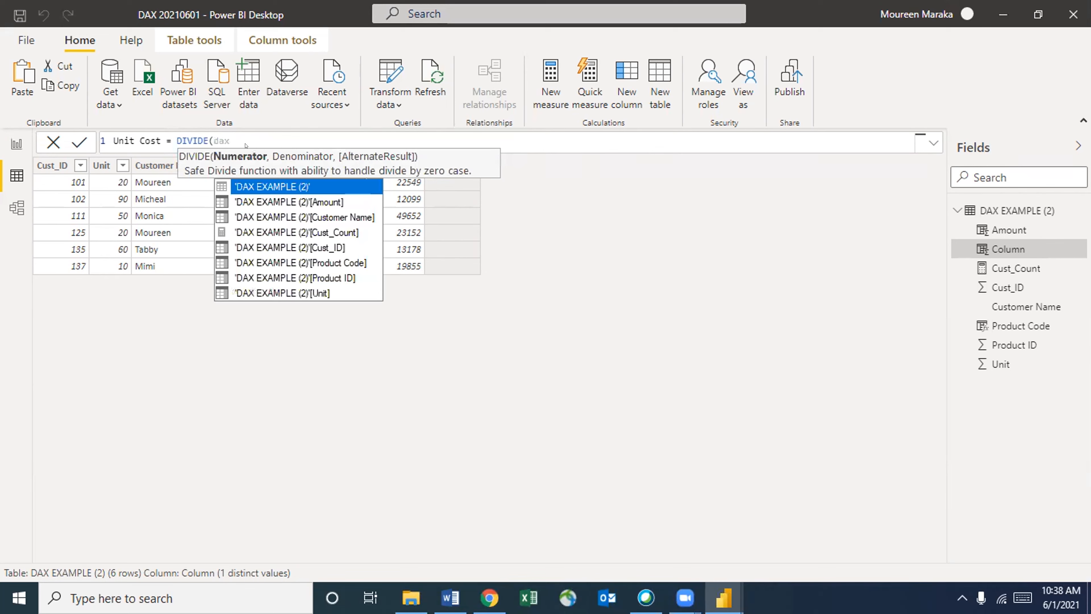
double_click(320, 204)
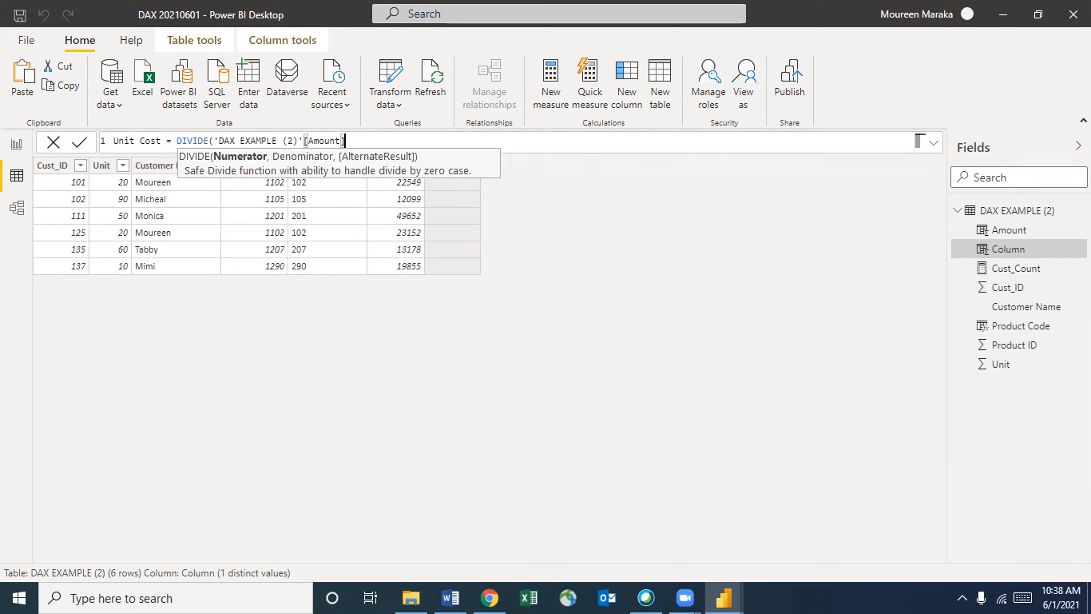
Set DIVIDE's denominator to 'DAX EXAMPLE (2)'[Unit], close the function and commit the Unit Cost formula
type(",")
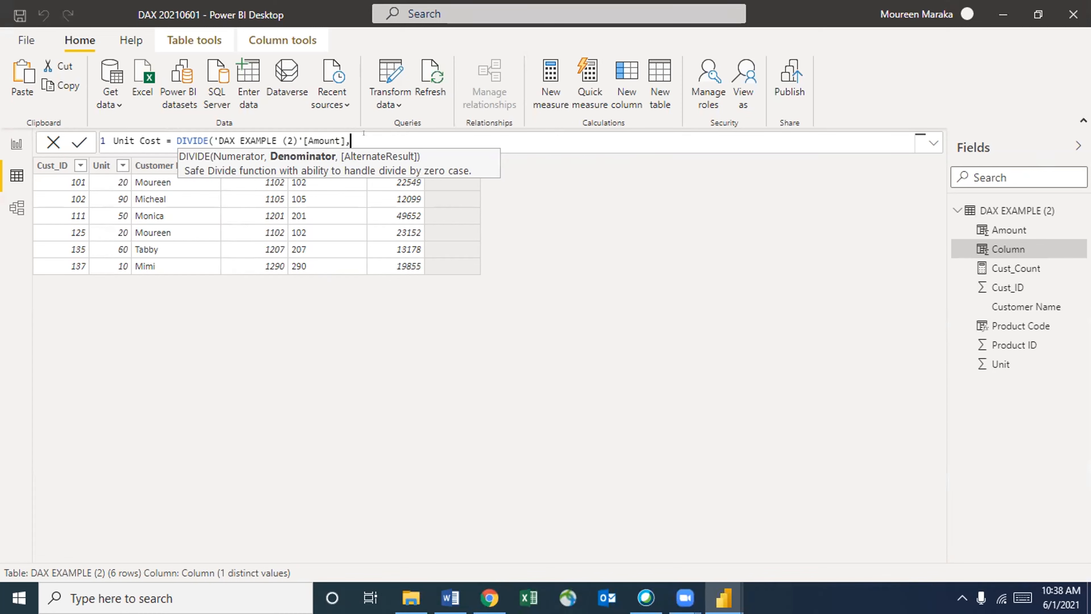
type("dax")
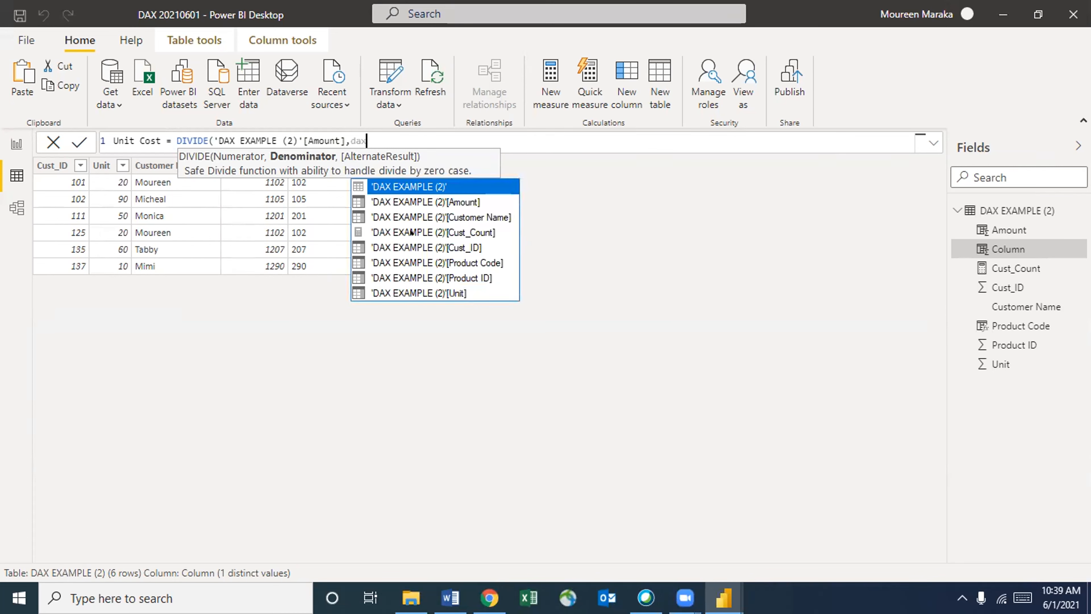
left_click(424, 291)
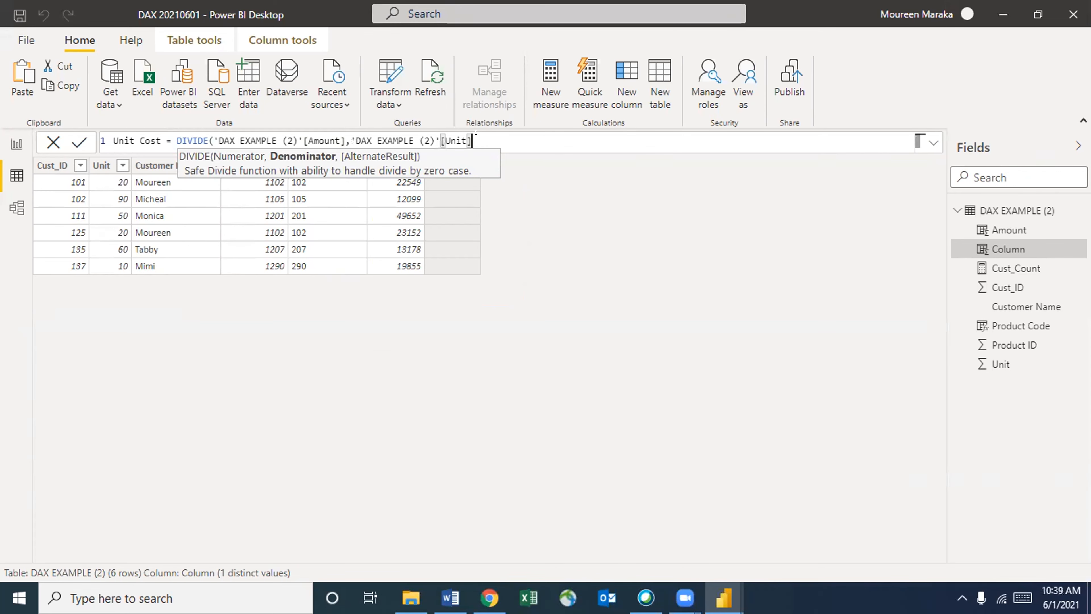
type(")")
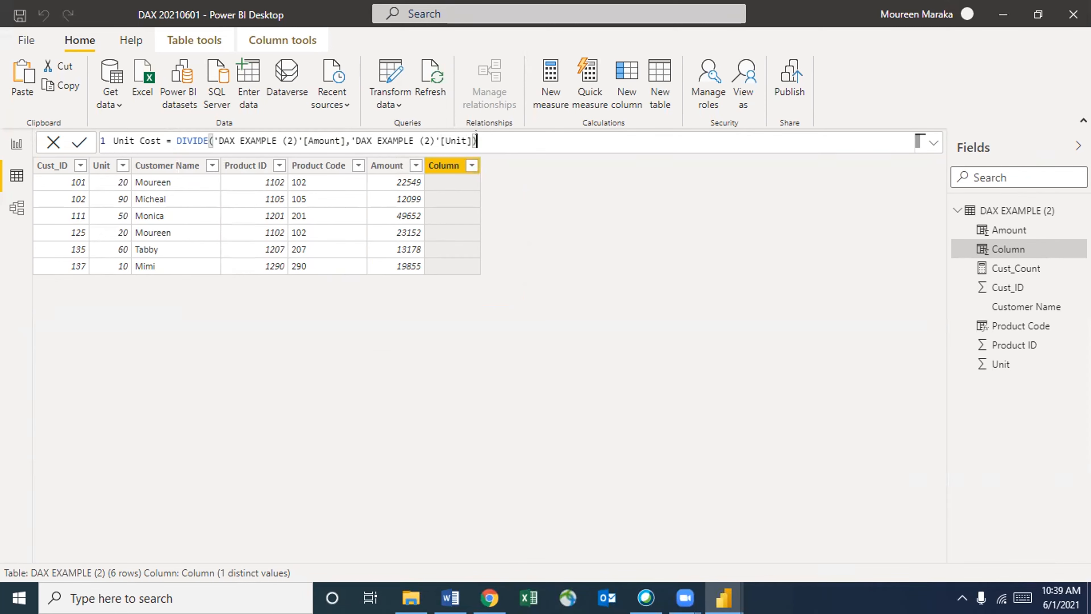
key("Return")
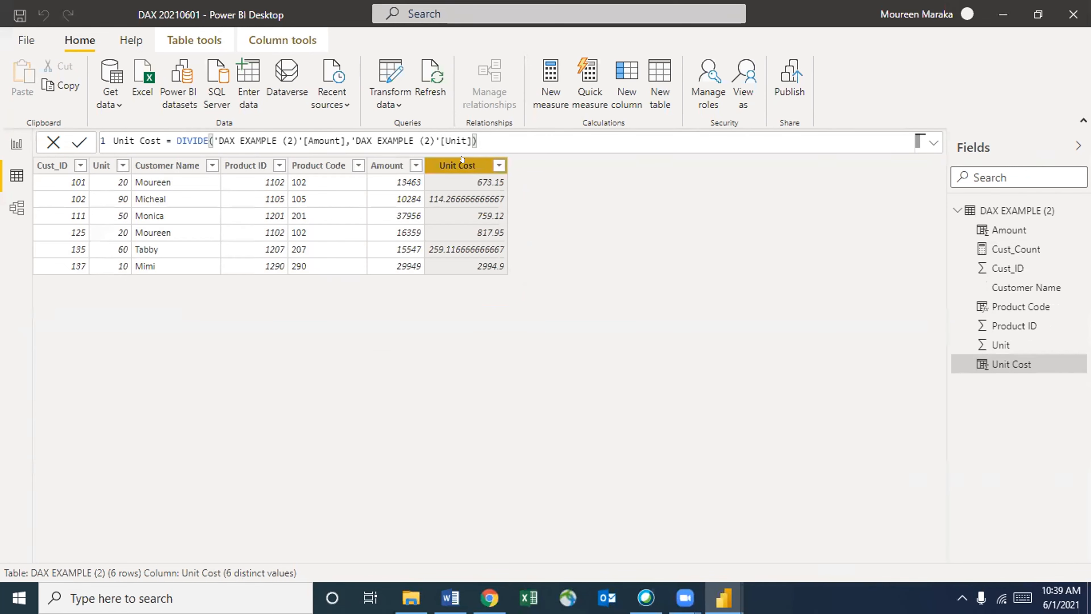
Format the Unit Cost column as Currency with 1 decimal place
left_click(323, 41)
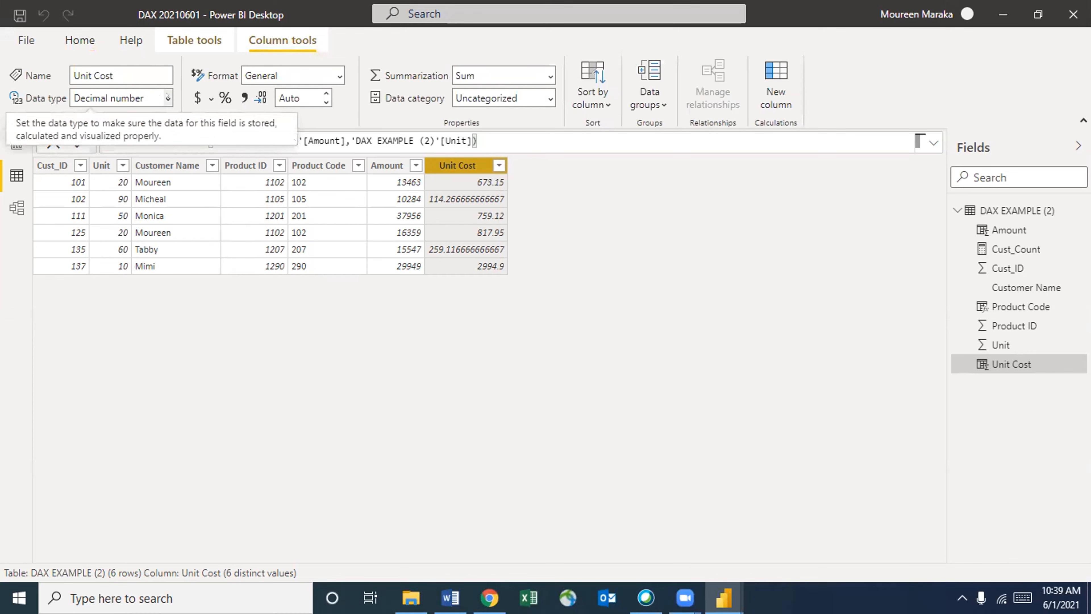
left_click(338, 73)
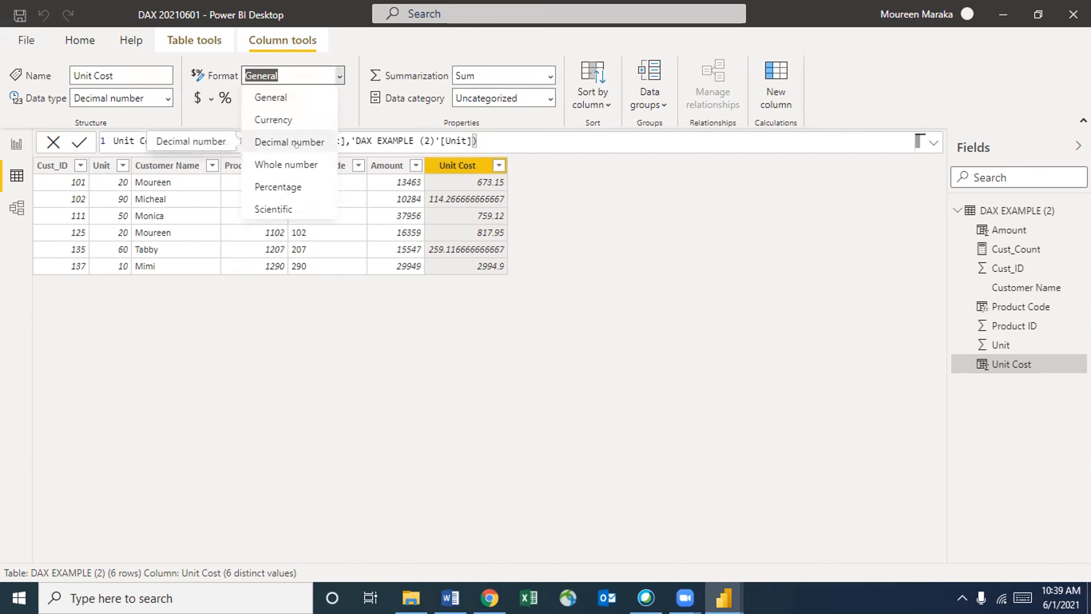
left_click(284, 120)
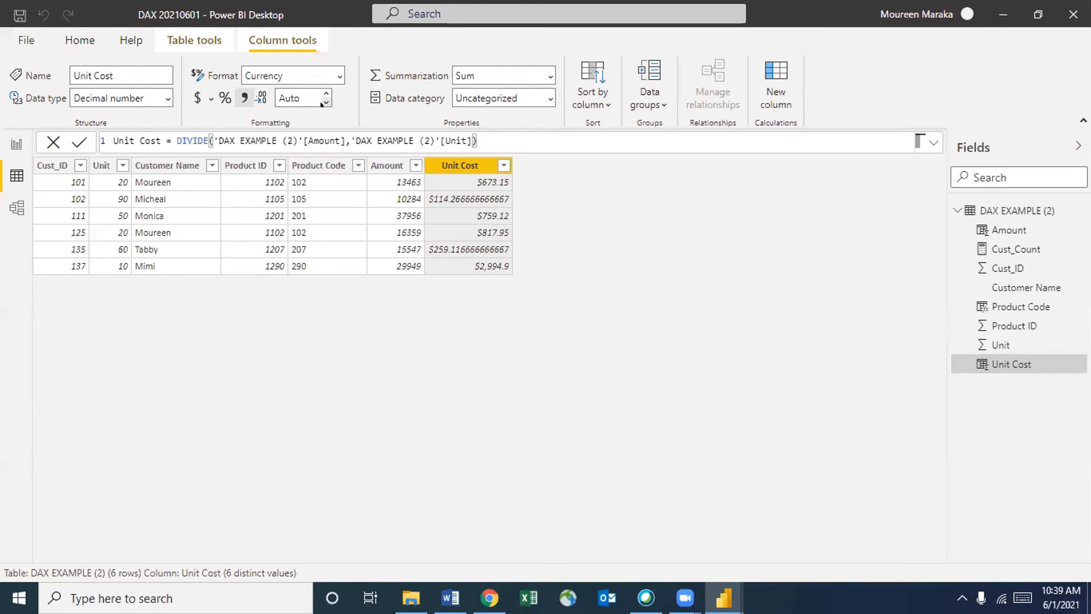
left_click(324, 92)
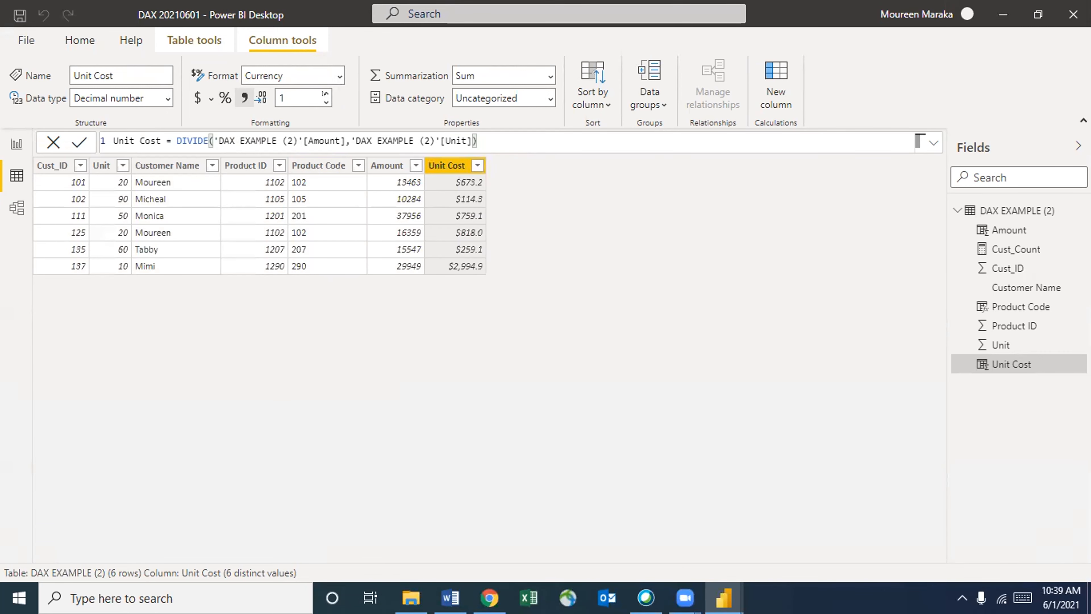
left_click(324, 93)
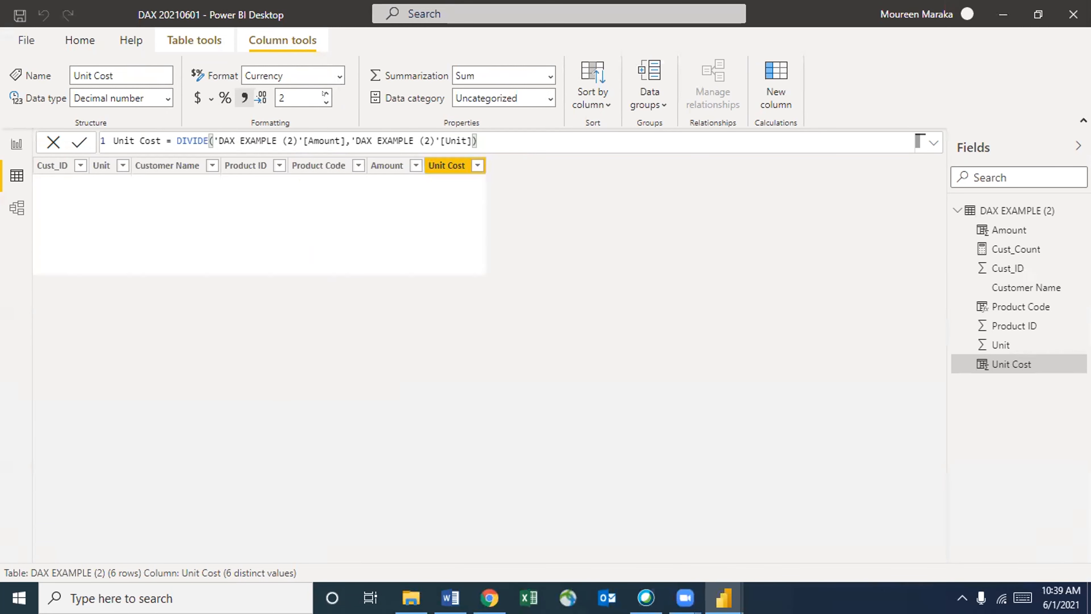
left_click(325, 103)
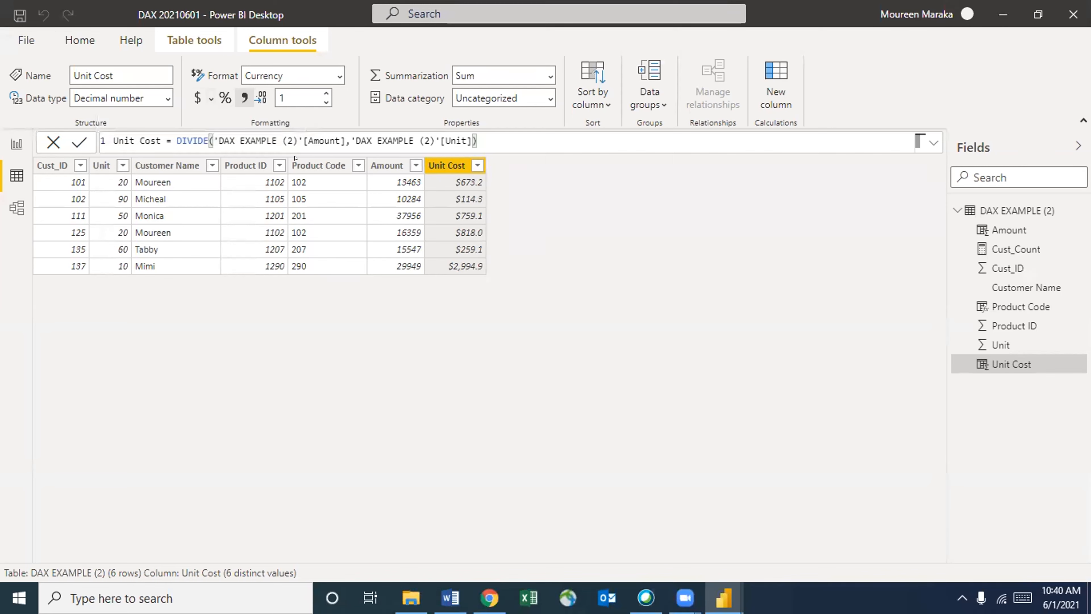
Format the Amount column as Currency with 1 decimal place
left_click(375, 169)
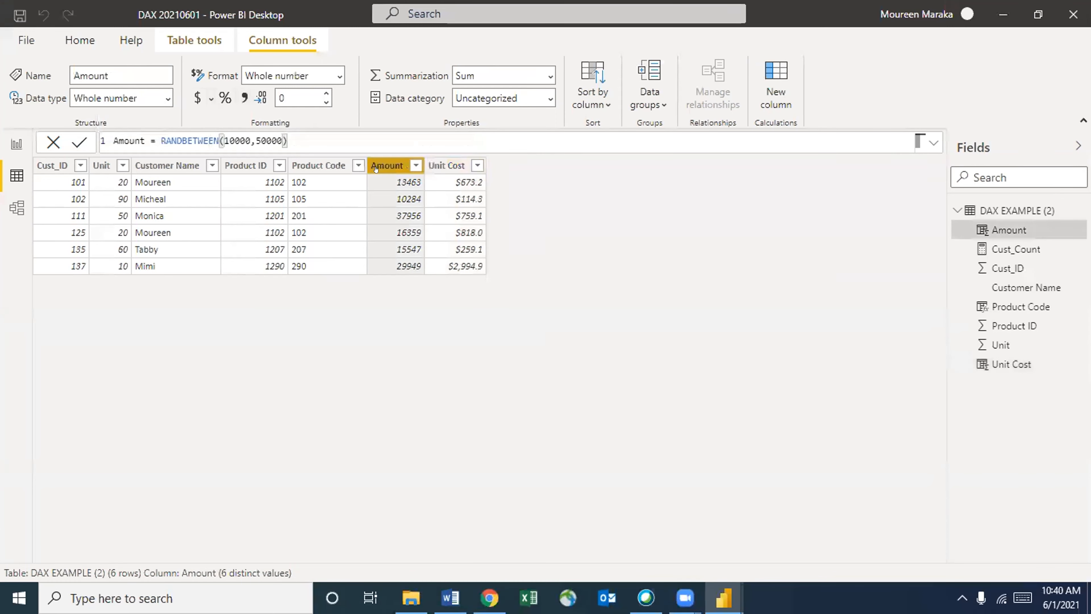
left_click(335, 77)
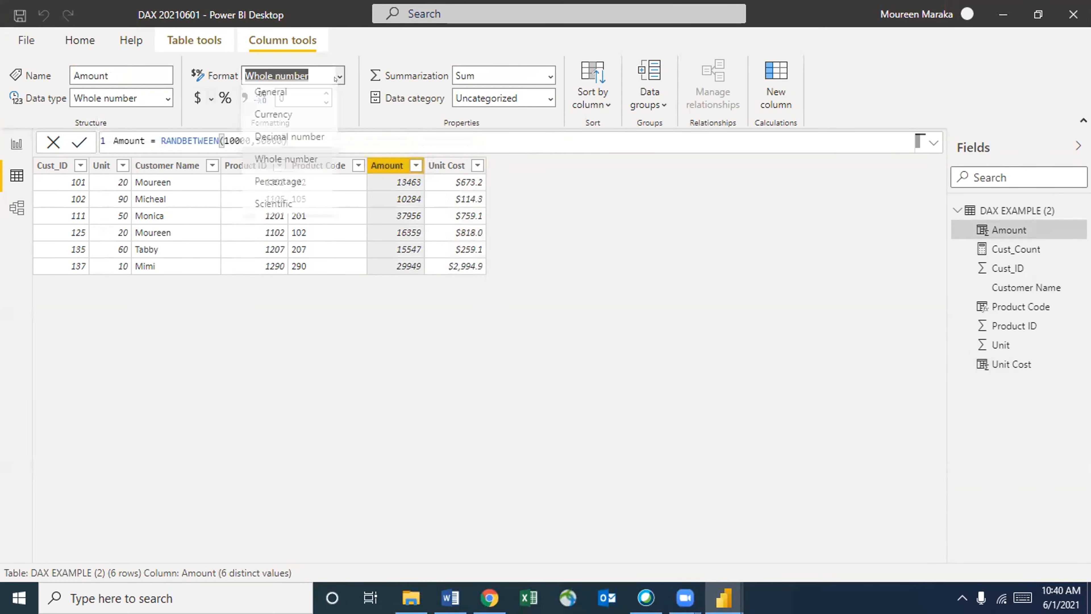
left_click(287, 113)
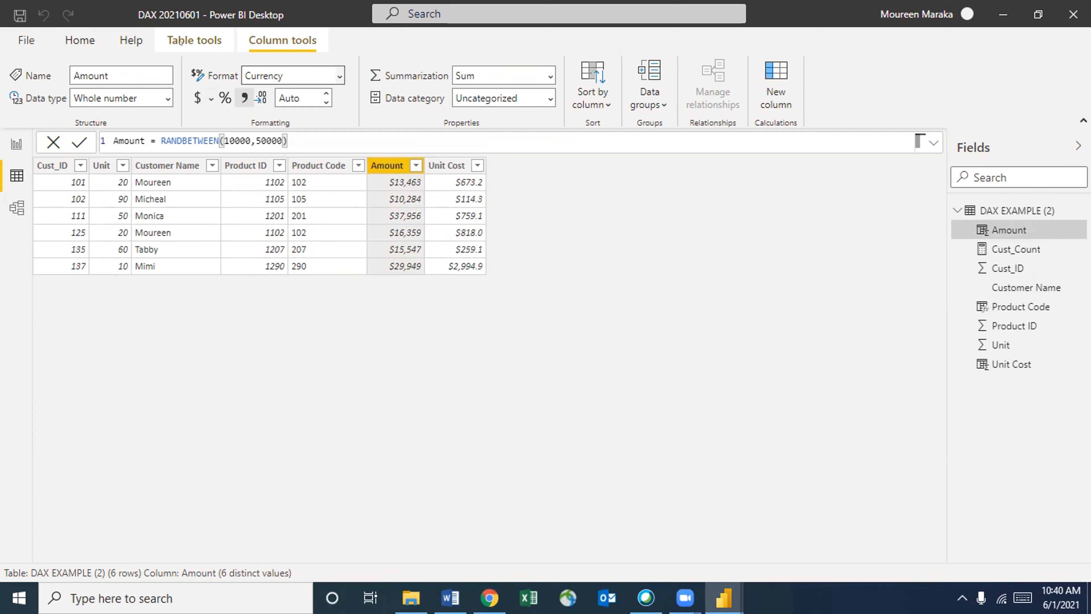
left_click(325, 92)
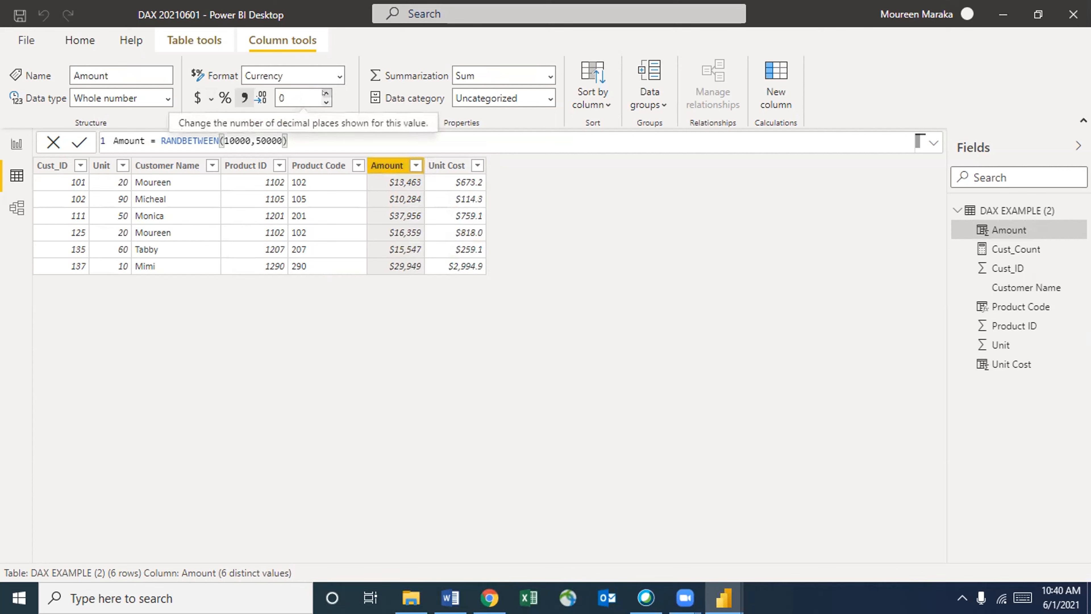
left_click(325, 93)
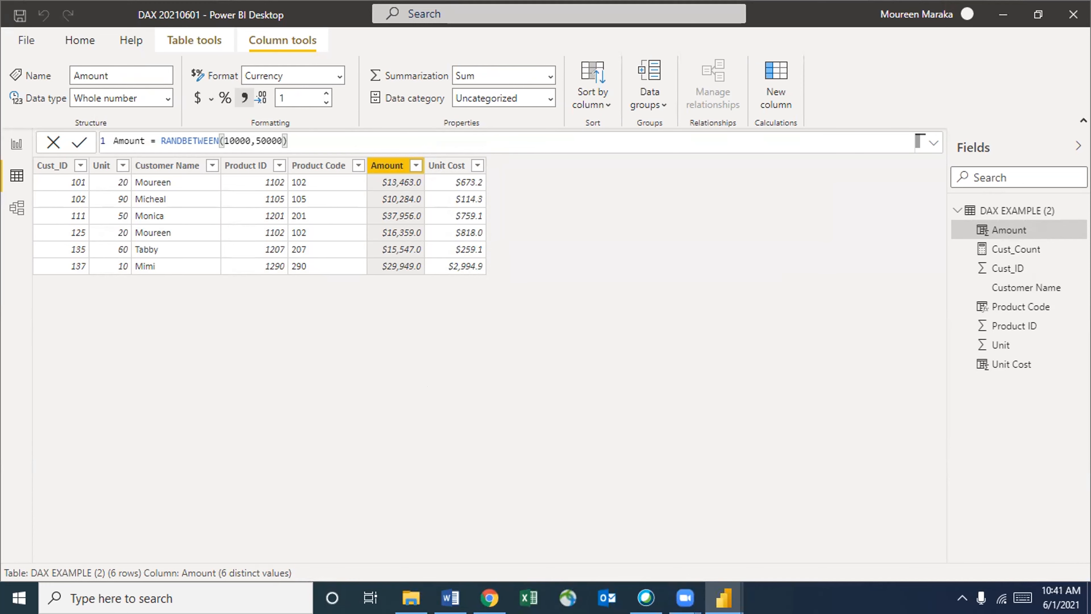
right_click(1076, 208)
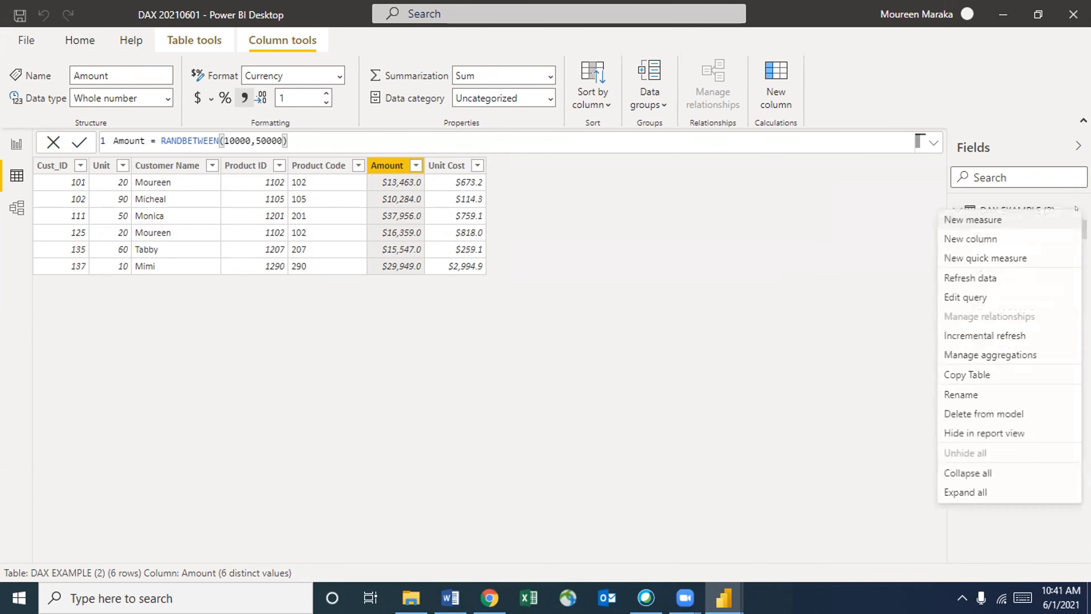
left_click(975, 297)
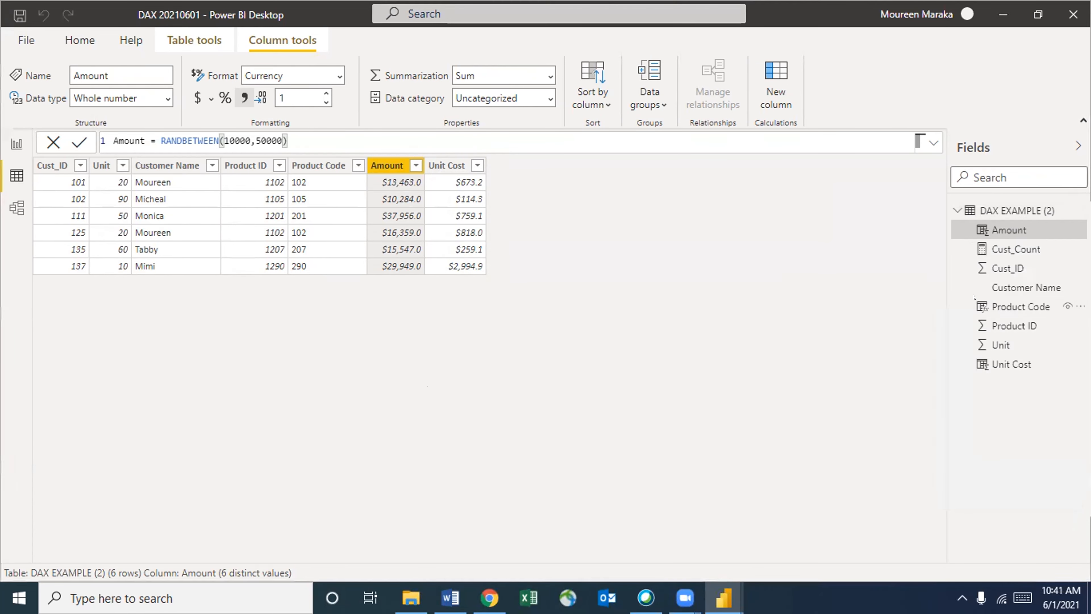
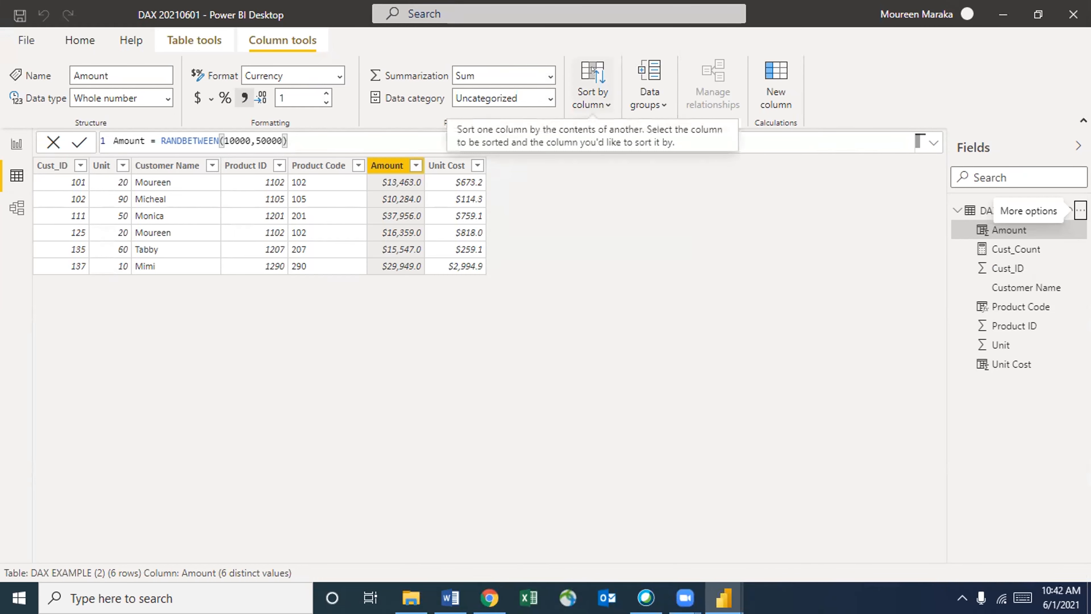
left_click(603, 104)
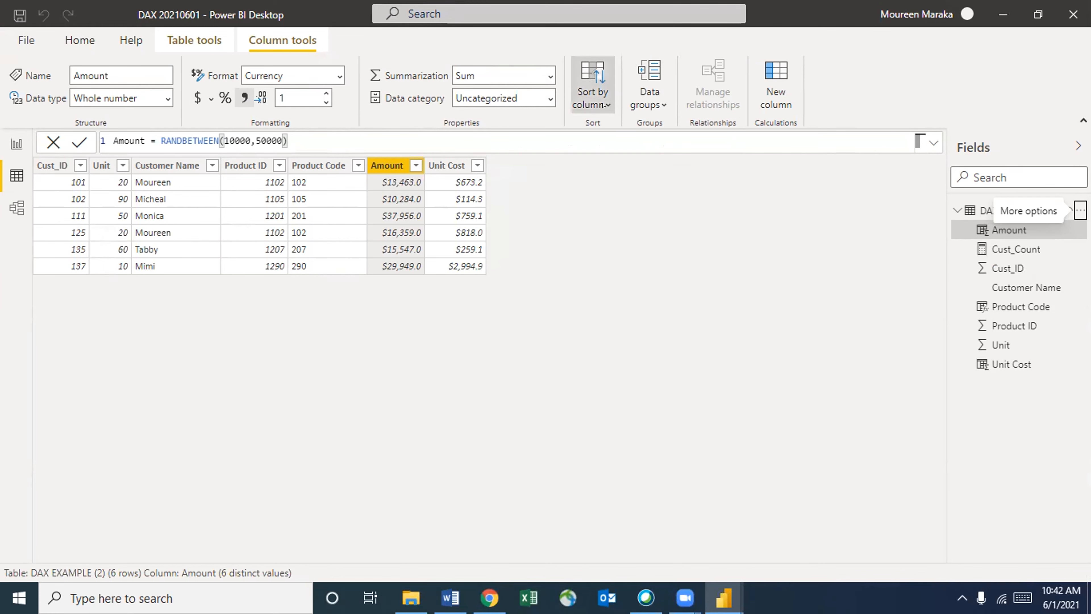
left_click(603, 104)
left_click(603, 105)
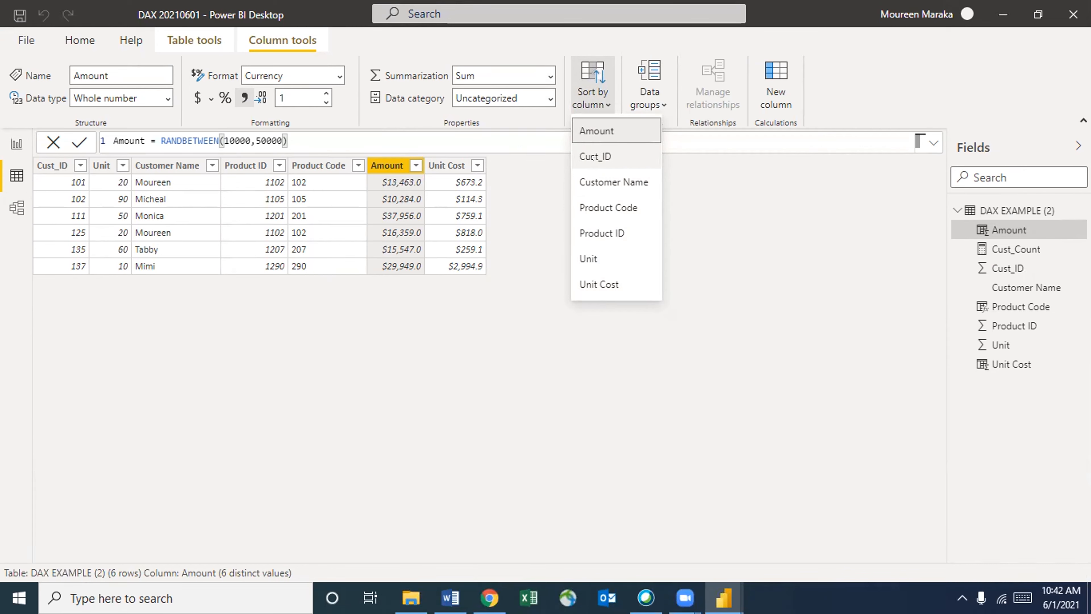
left_click(435, 339)
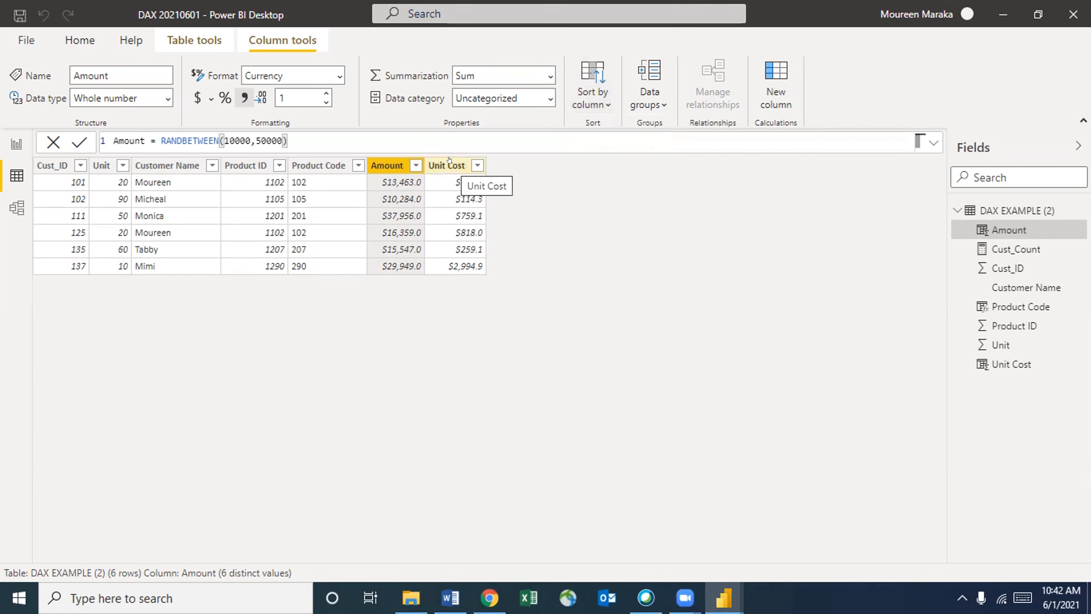
Add a new calculated column to the DAX EXAMPLE (2) table and rename it to Date in its formula
left_click(772, 90)
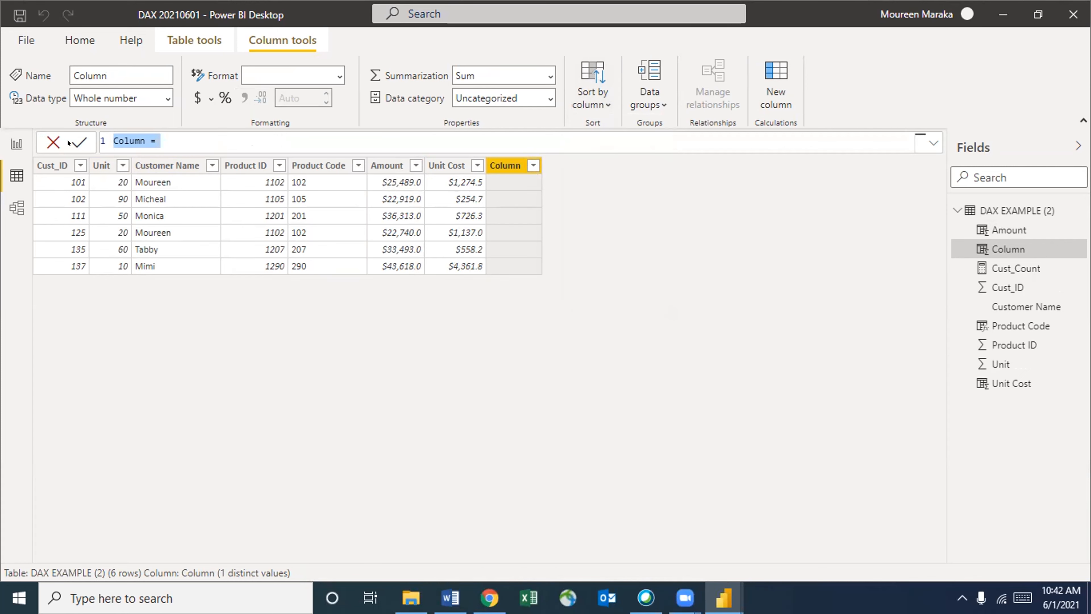
left_click(146, 137)
key("shift+Left")
key("shift+Left")
key("shift+Left")
key("shift+Left")
key("shift+Left")
key("shift+Left")
key("shift+Left")
type("M")
key("BackSpace")
type("Date")
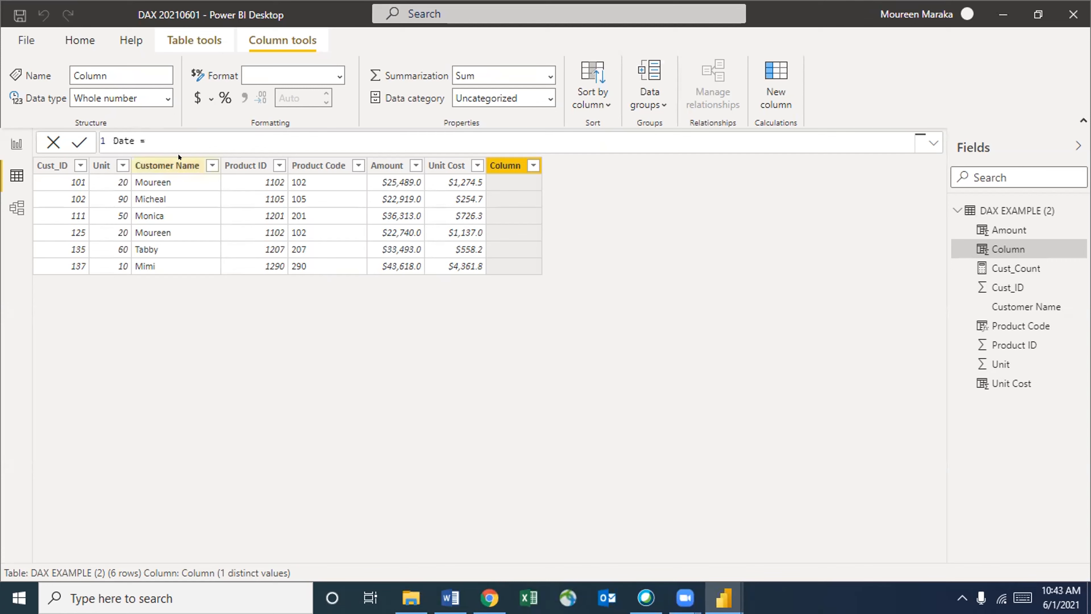
Define the Date column with RANDBETWEEN(1,365) and commit the formula
key("Right")
type("RA")
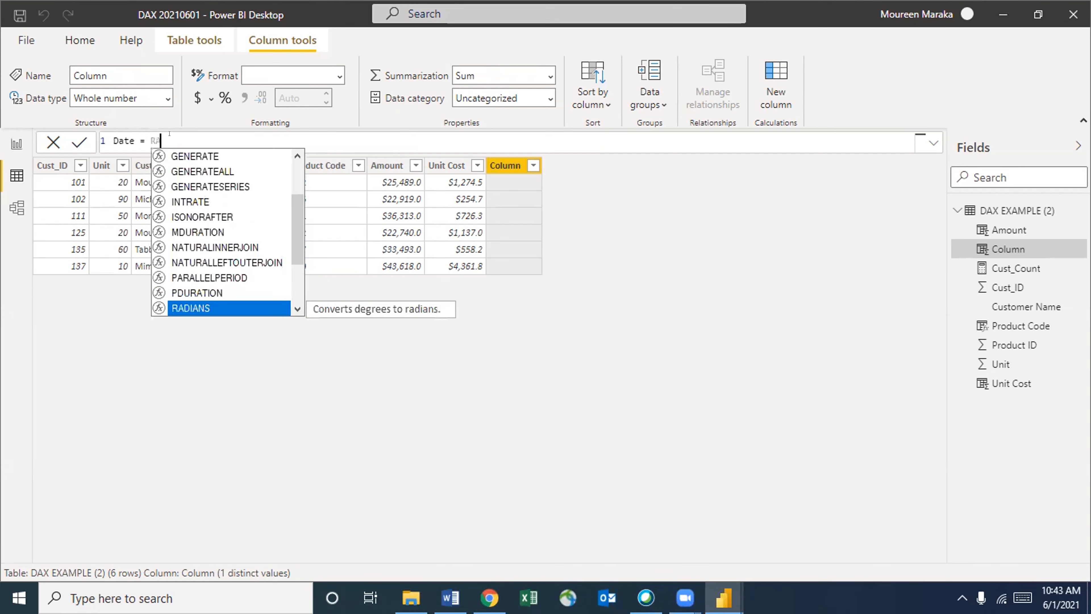
type("N")
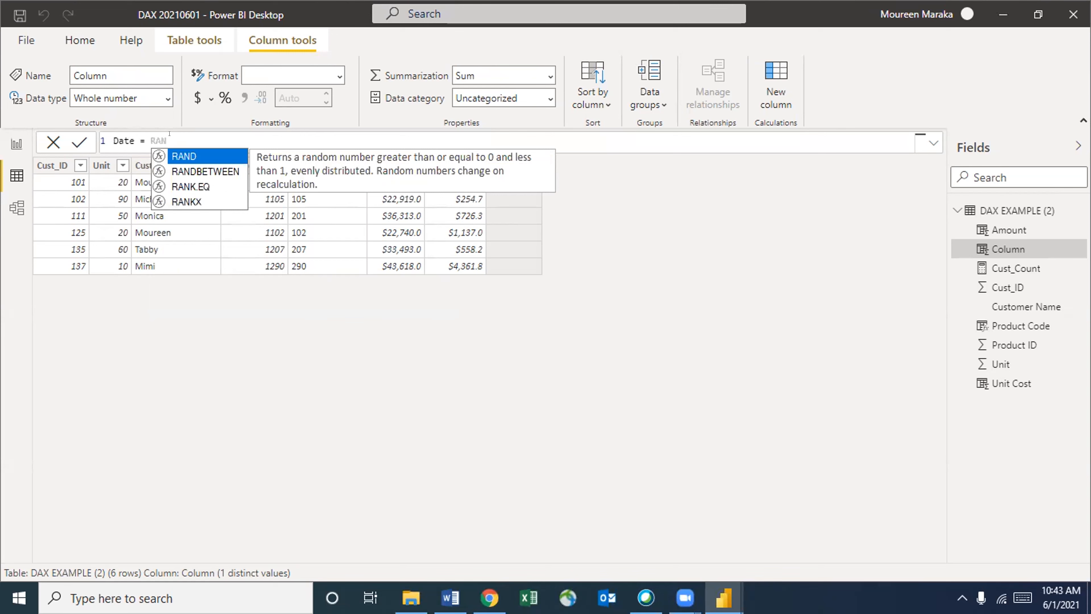
type("D")
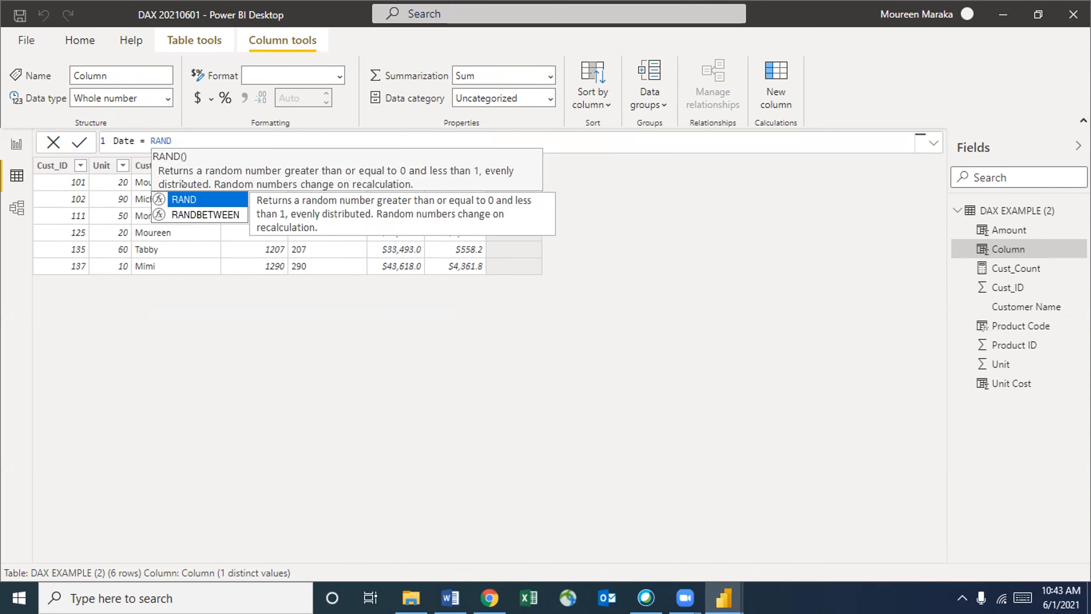
key("Down")
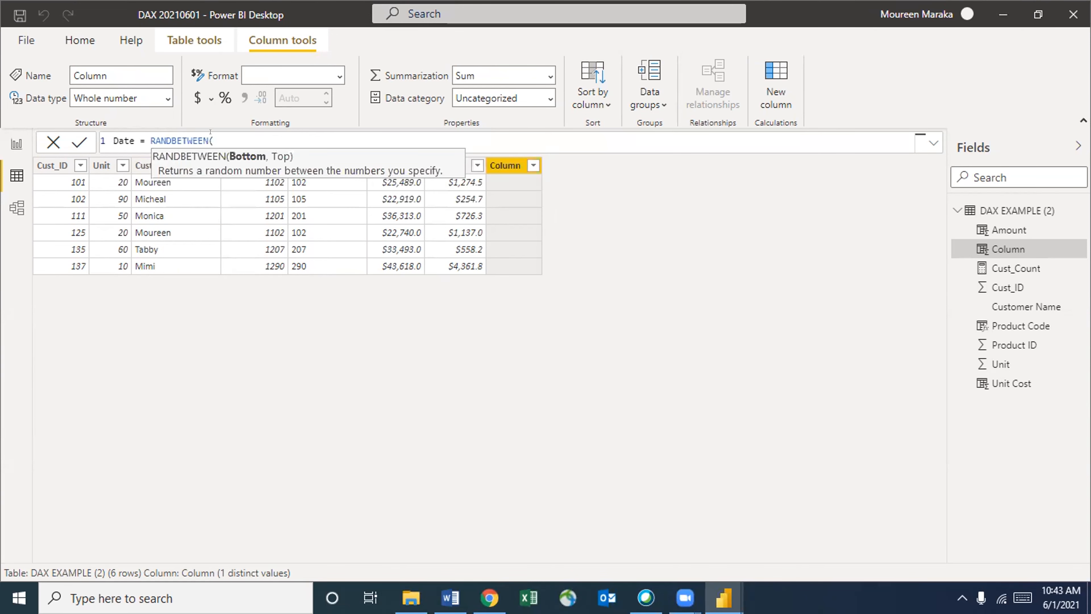
type("1")
type(",1")
key("BackSpace")
type("365)")
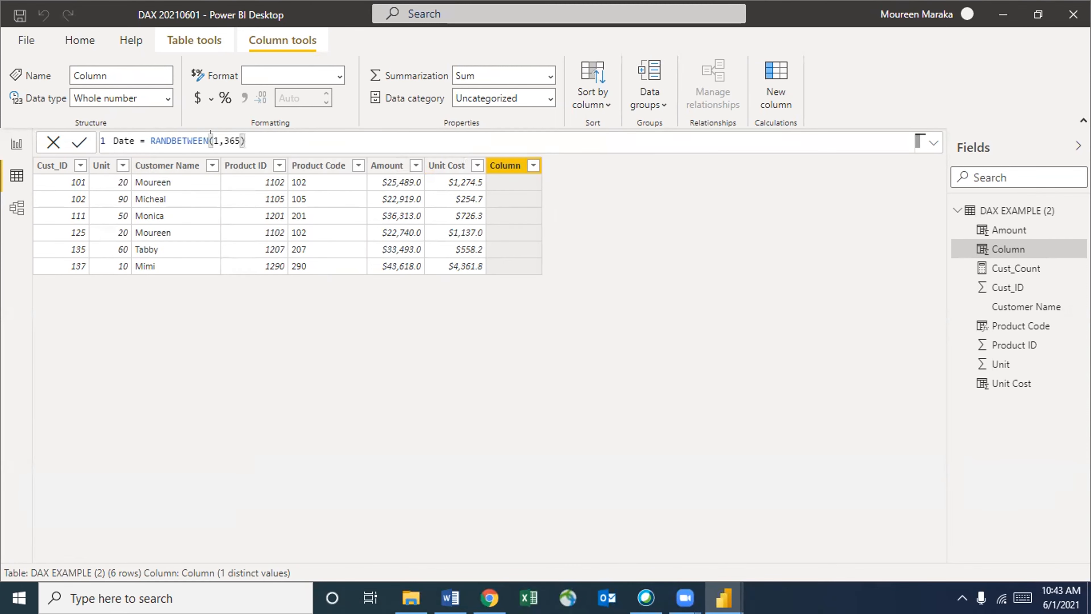
key("BackSpace")
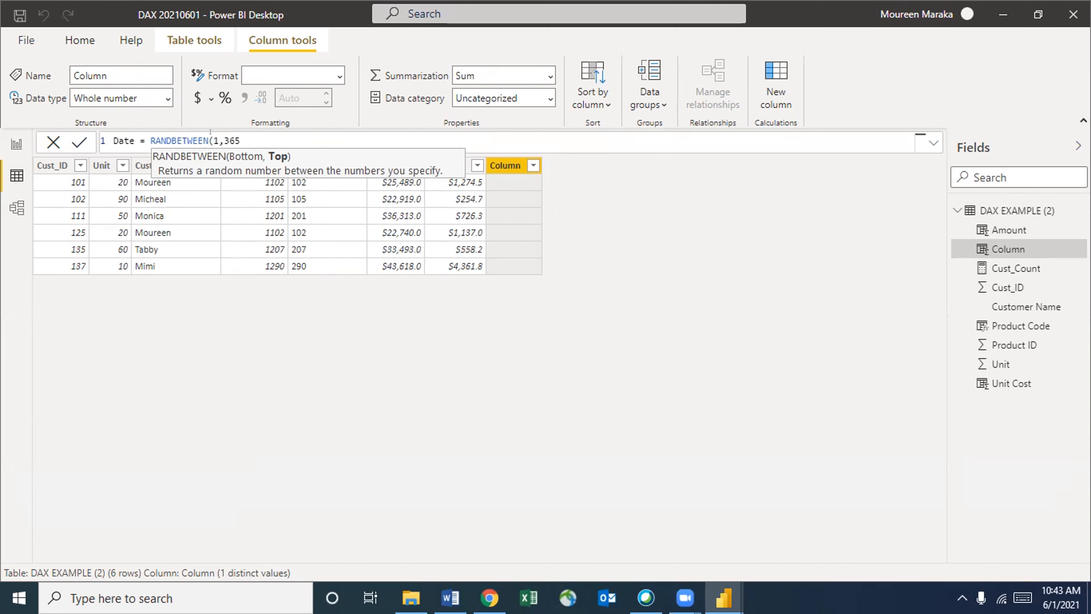
type(")")
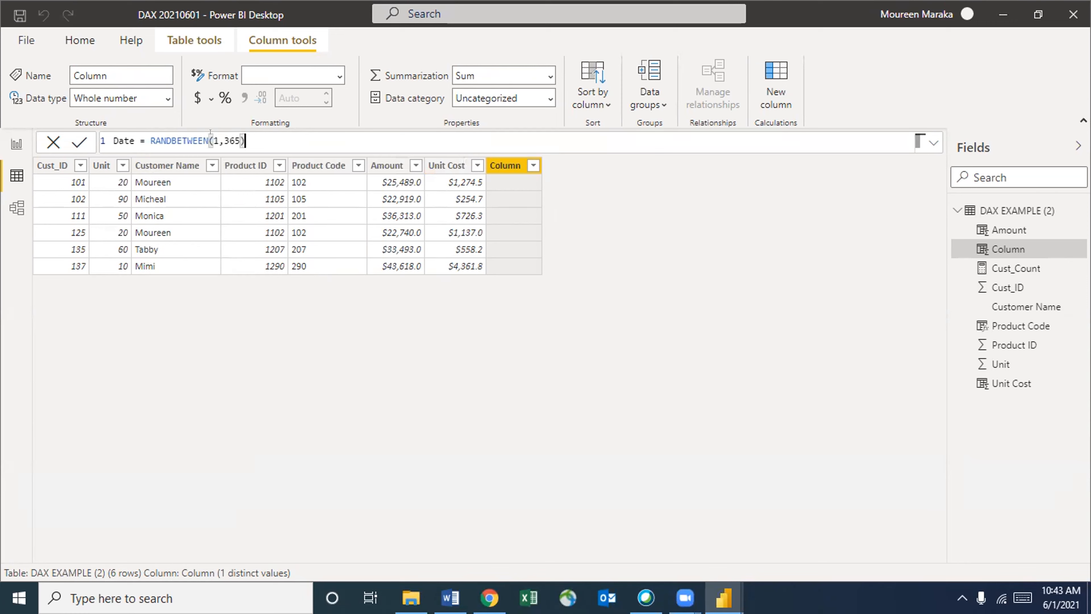
key("Return")
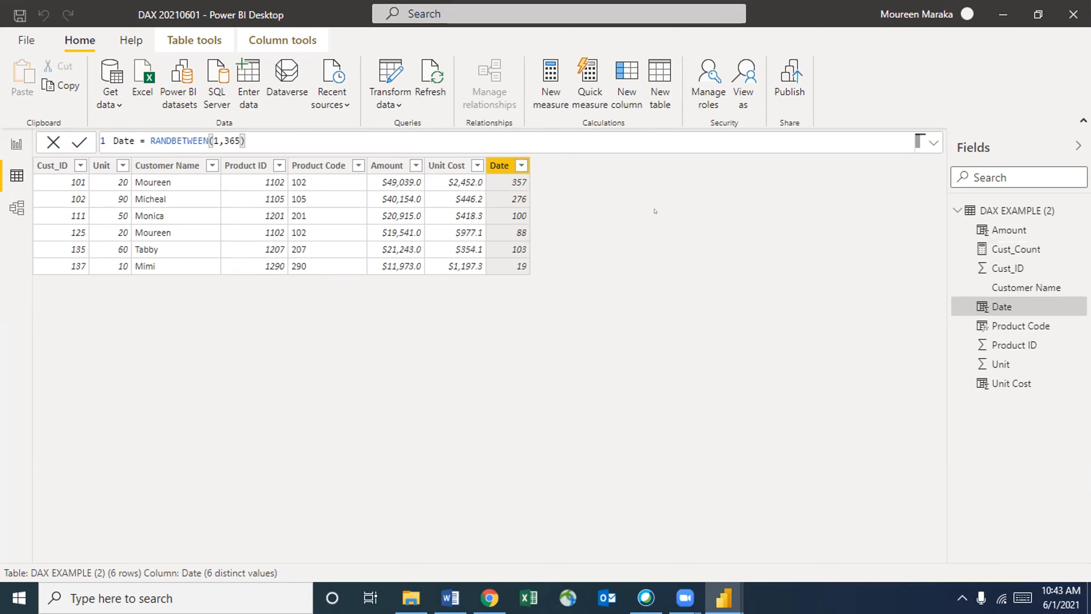
left_click(282, 32)
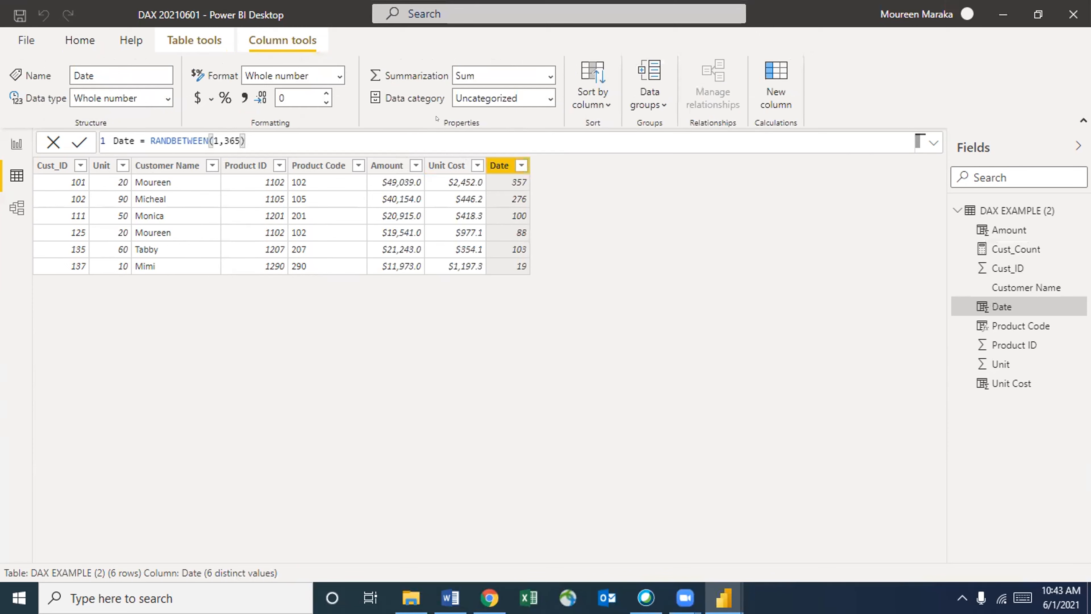
left_click(339, 77)
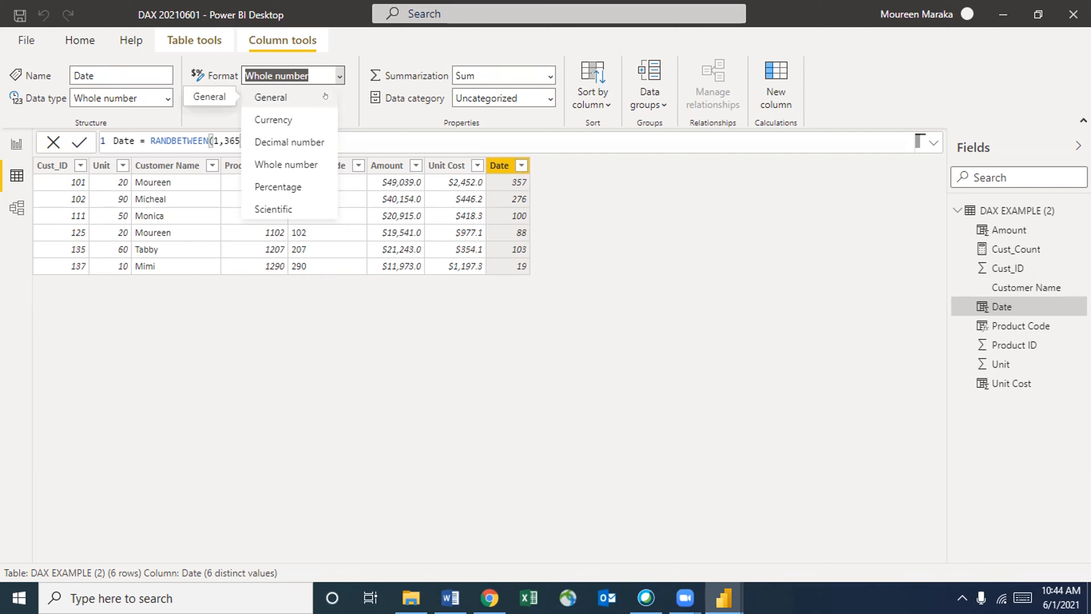
left_click(411, 376)
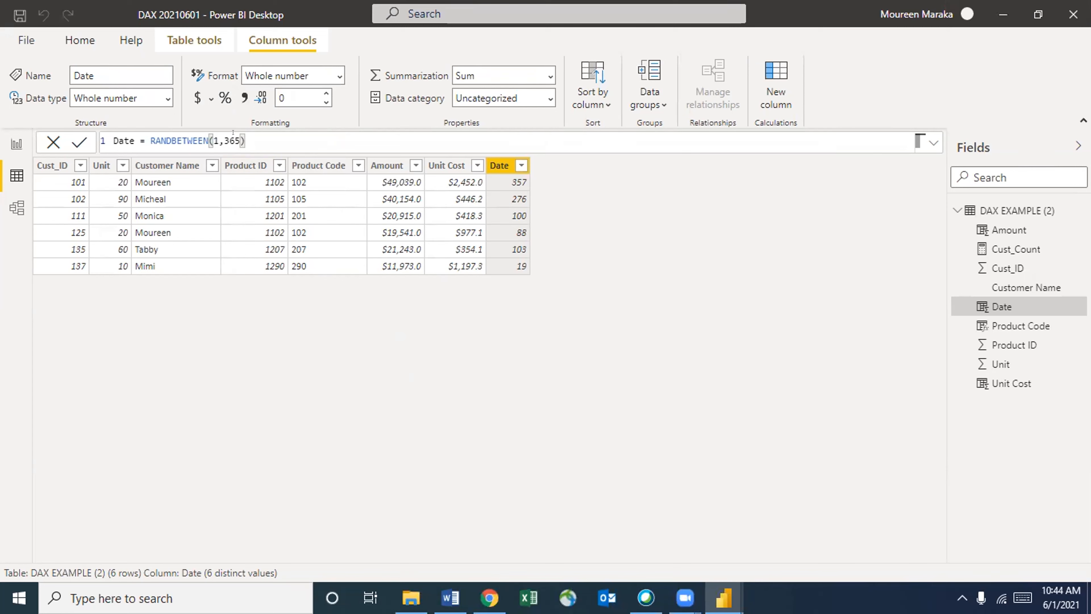
Replace the RANDBETWEEN expression in the Date column's formula with TODAY()
left_click(245, 133)
left_click_drag(245, 135, 165, 136)
key("BackSpace")
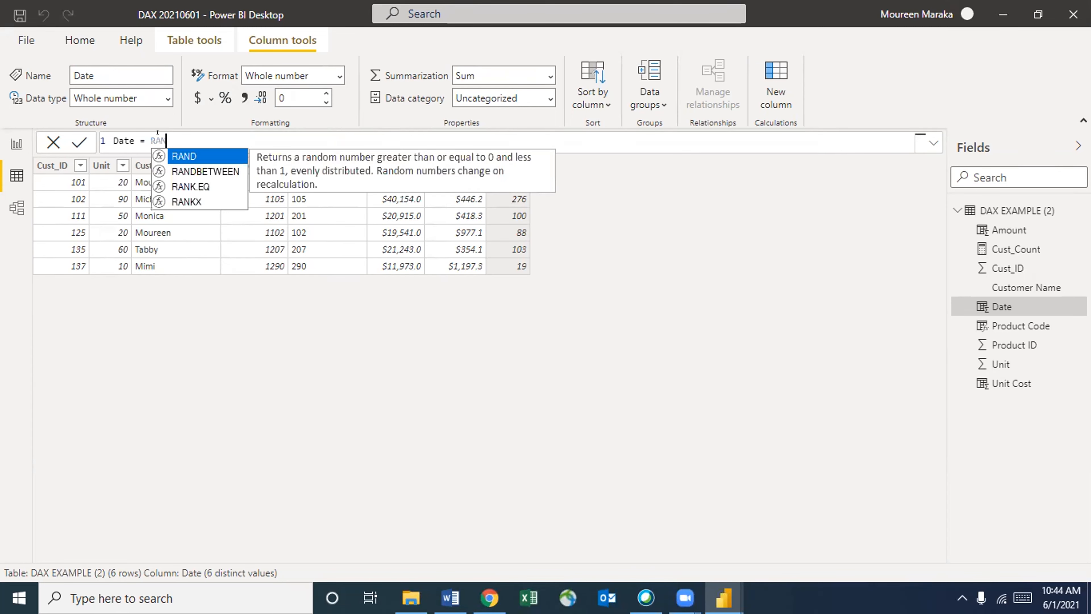
key("BackSpace")
key("BackSpace")
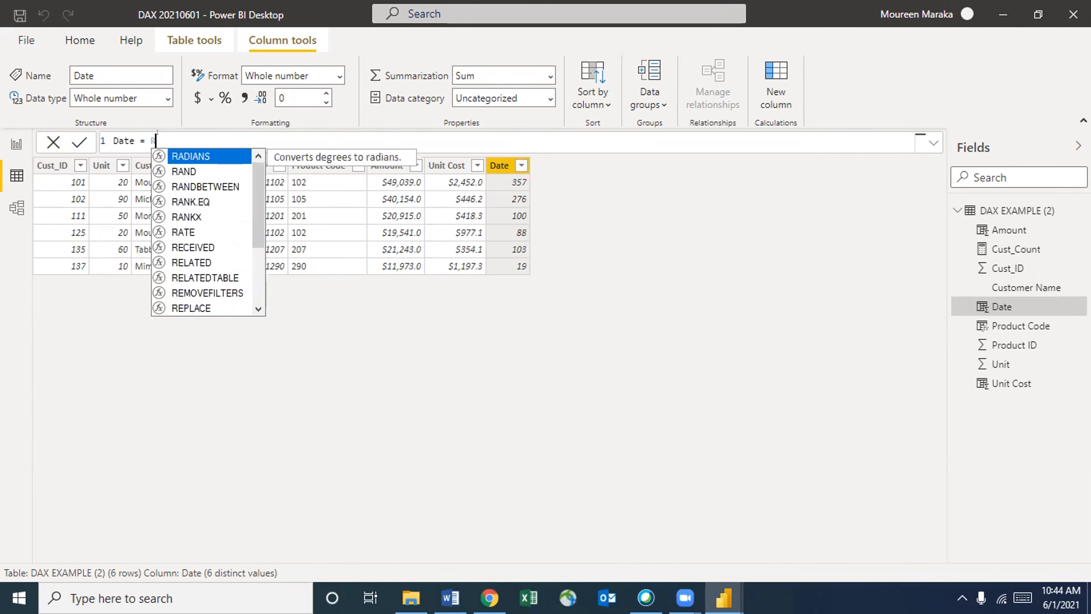
key("BackSpace")
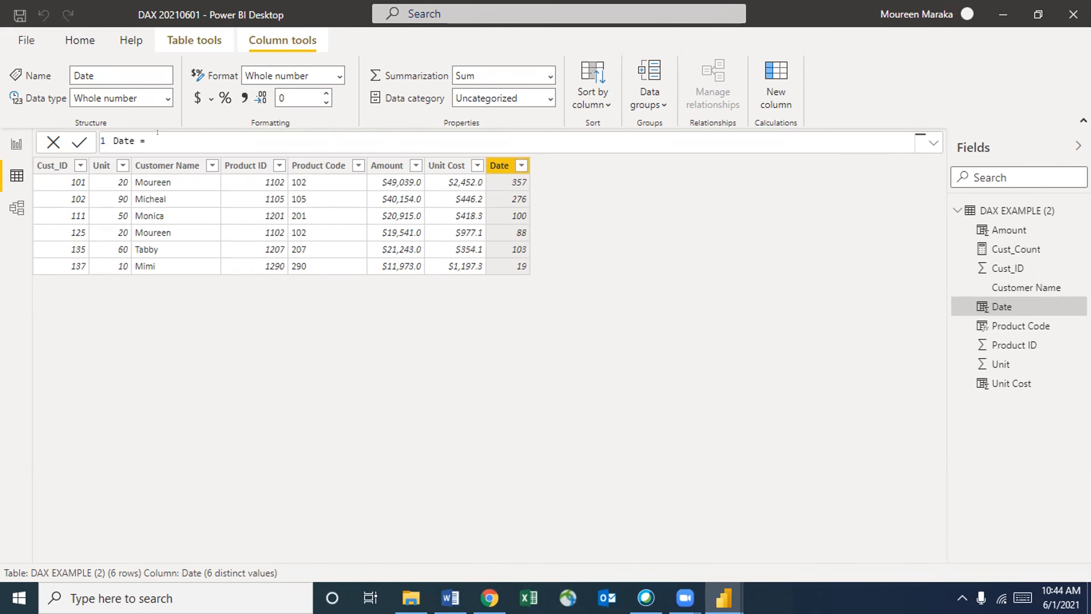
type("TO")
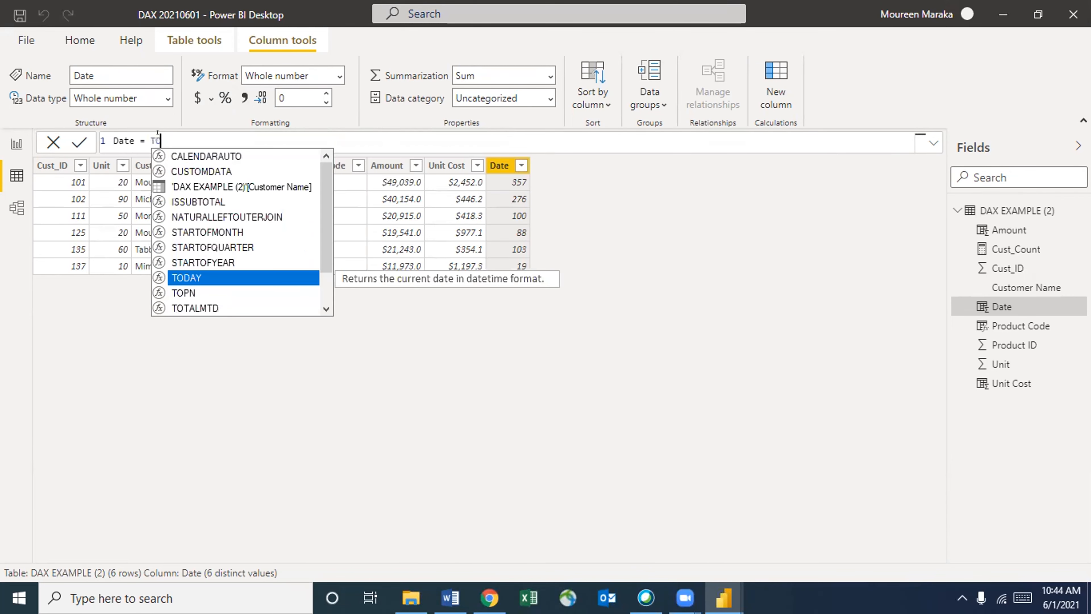
left_click(208, 277)
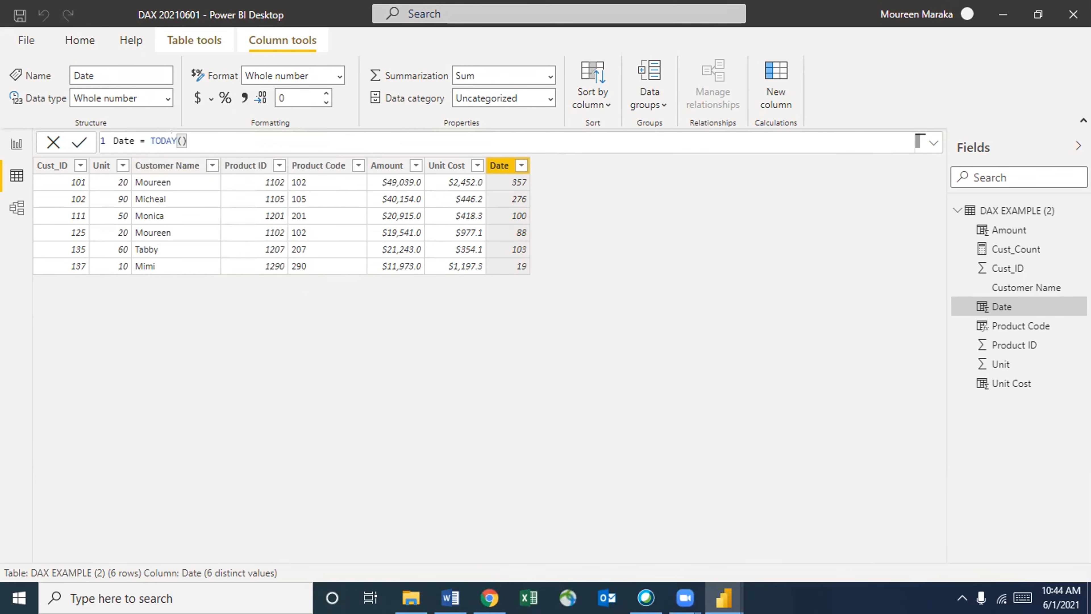
key("Left")
type("-")
key("Delete")
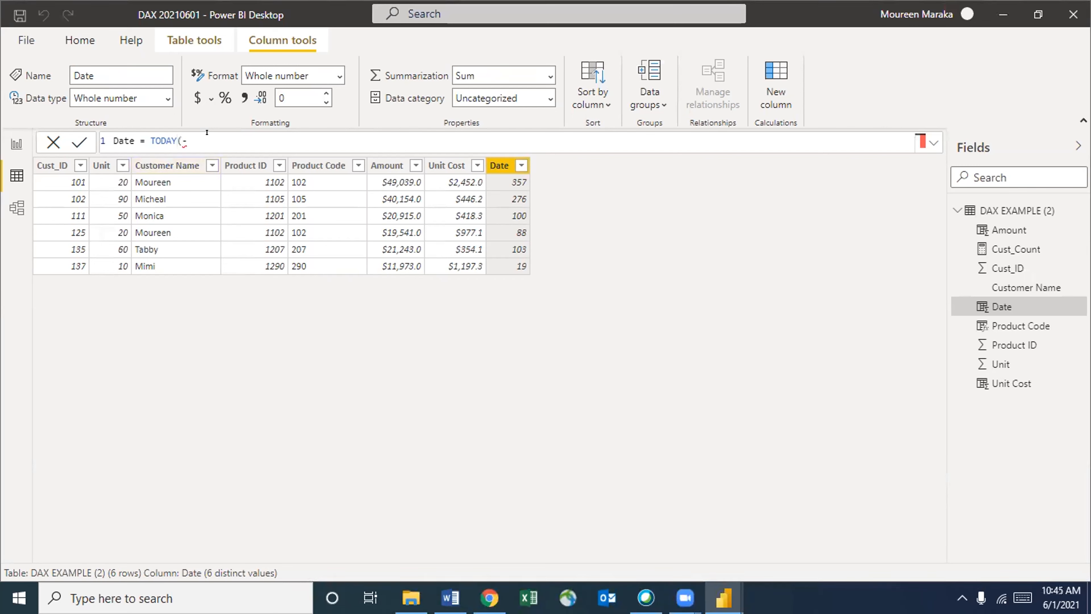
key("BackSpace")
key("BackSpace")
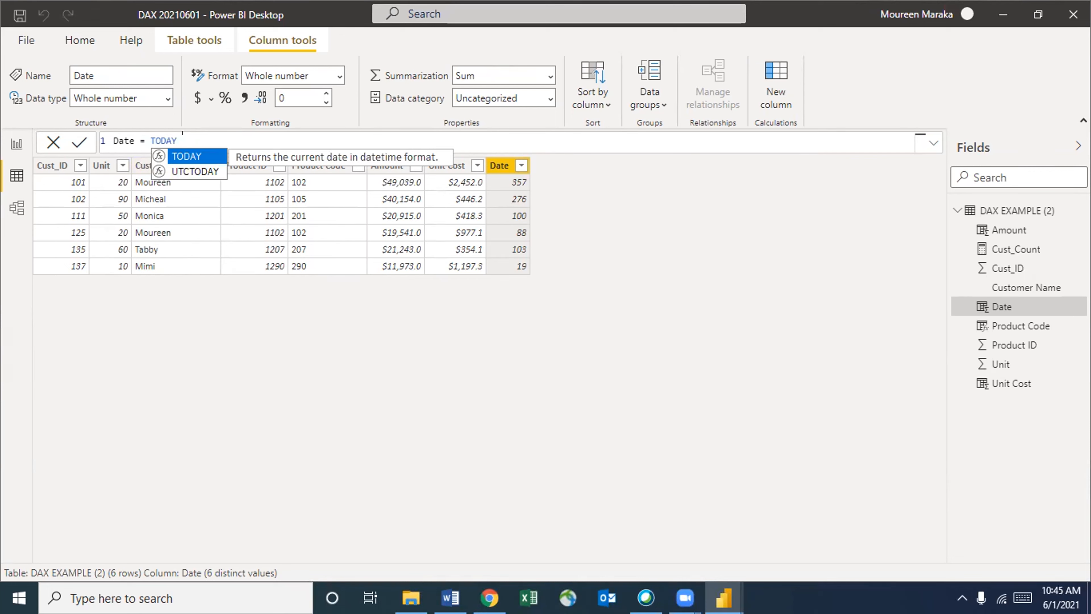
left_click(183, 156)
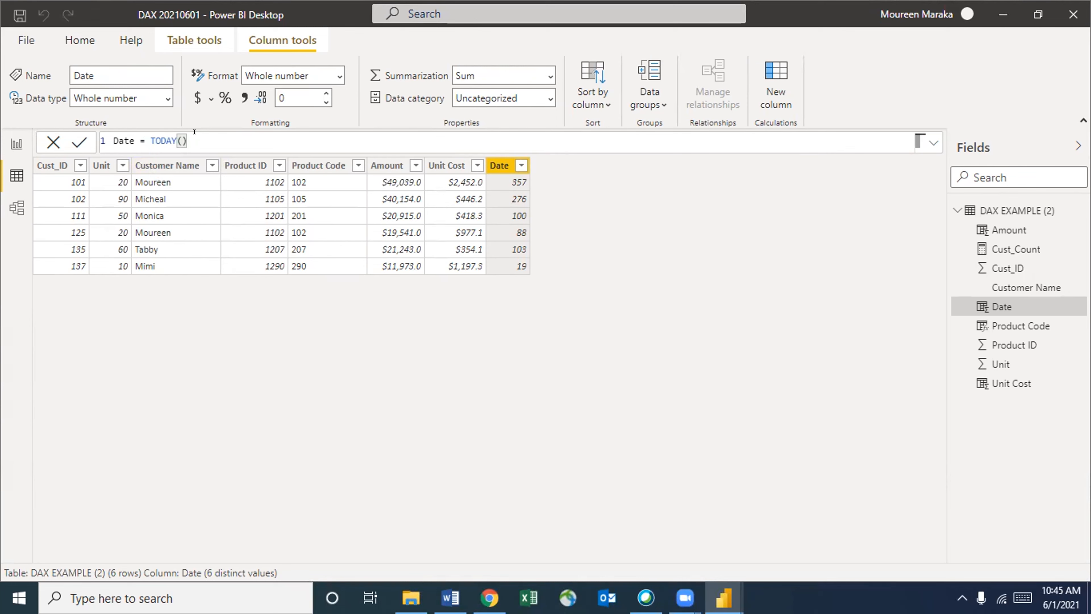
Extend the Date column's formula to TODAY()-RANDBETWEEN(1,365) and commit it
type("-RANDB")
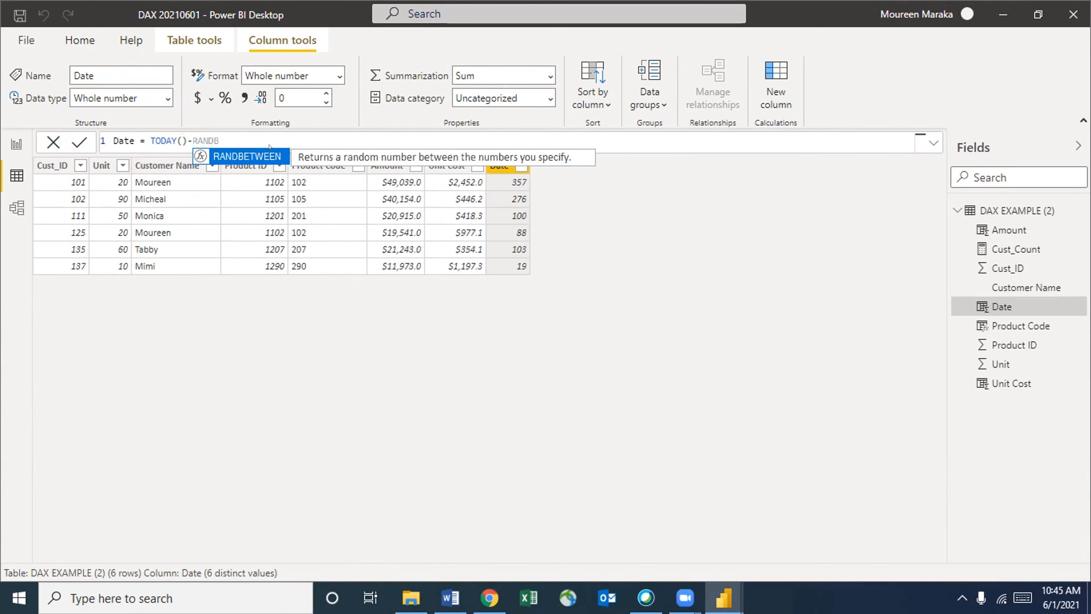
key("Tab")
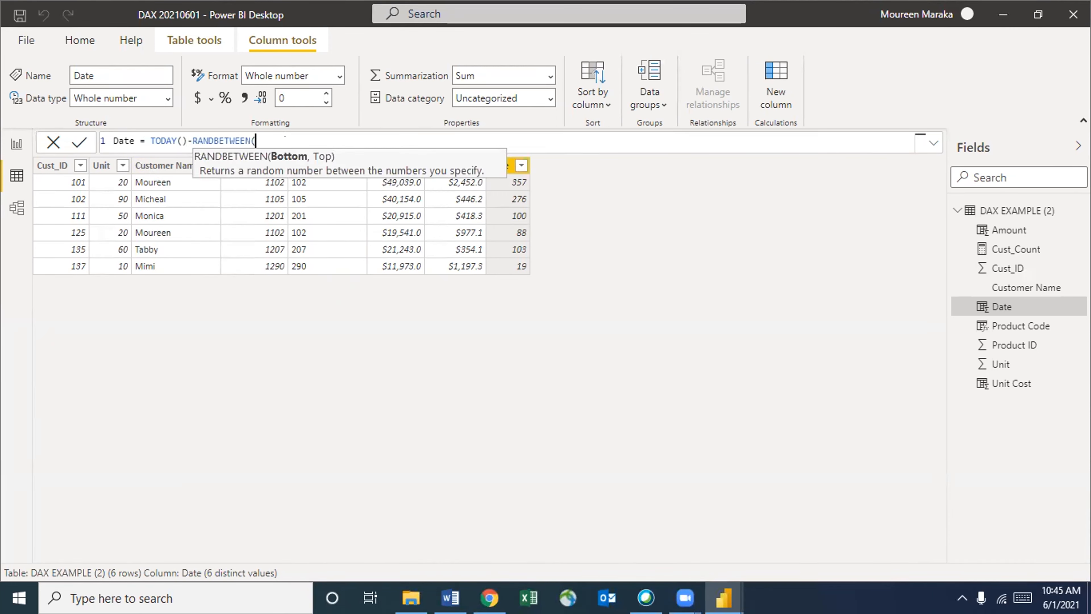
type("1,365)")
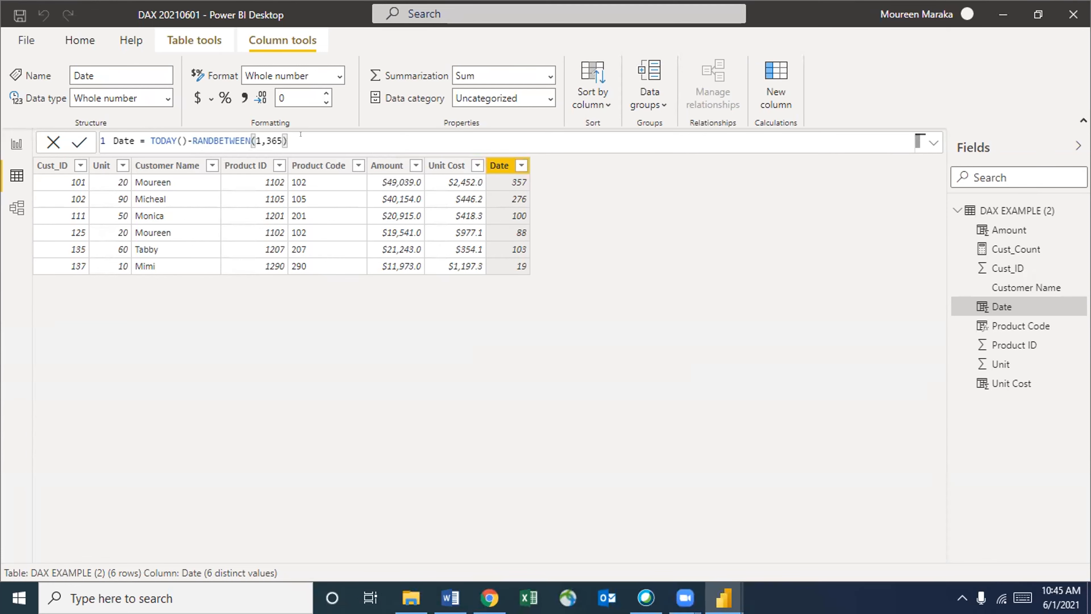
key("Return")
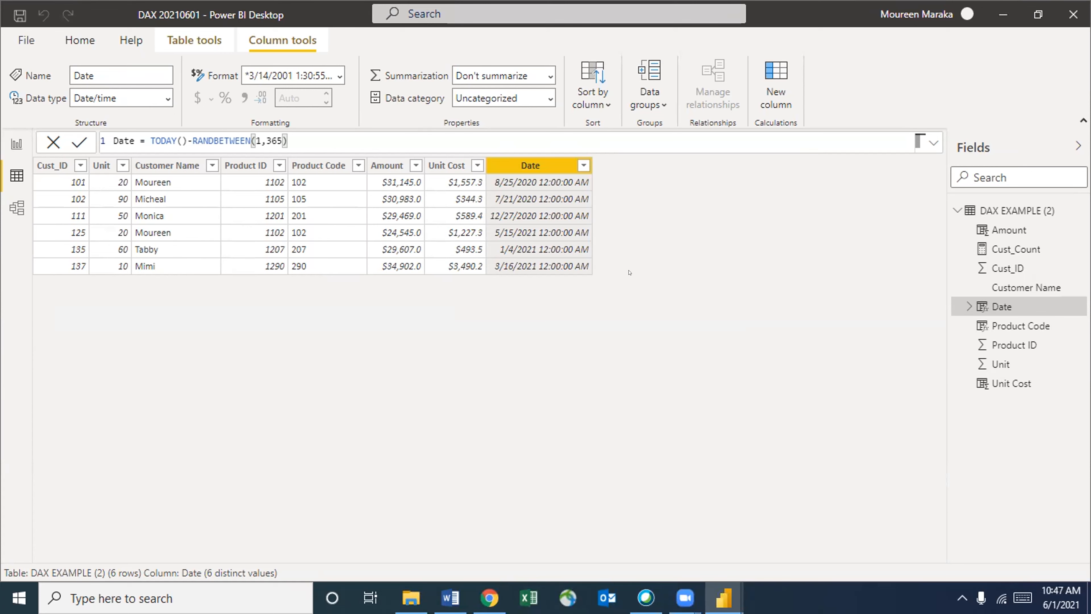
left_click(539, 169)
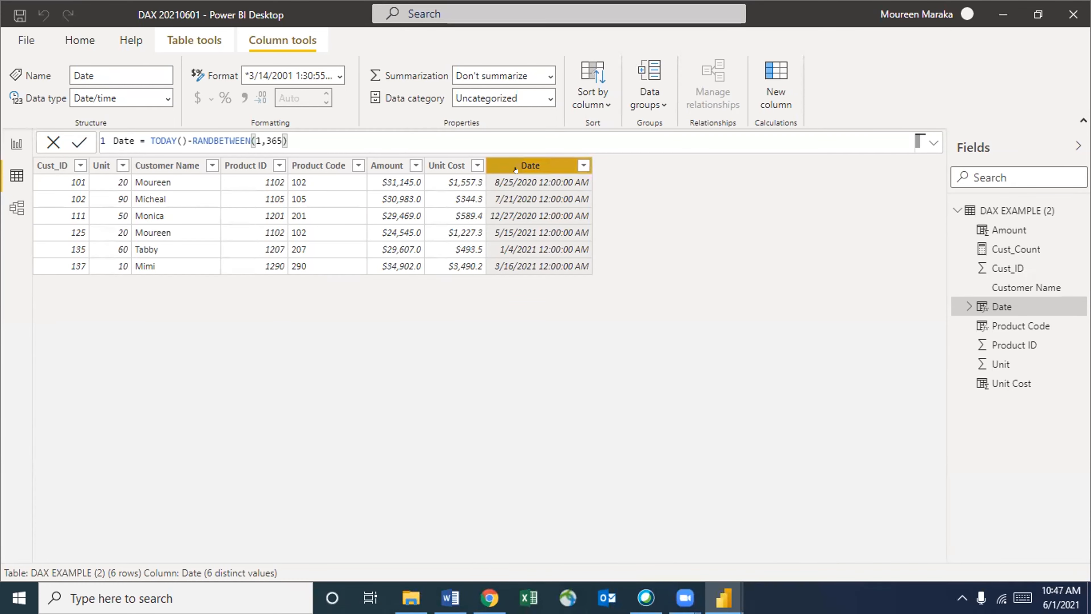
right_click(491, 169)
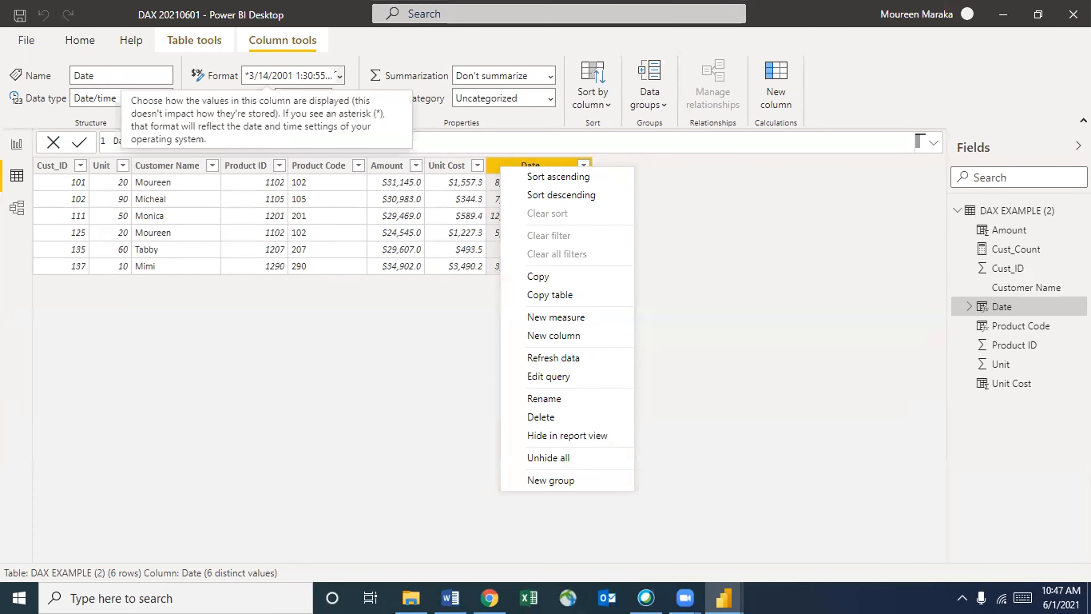
left_click(334, 78)
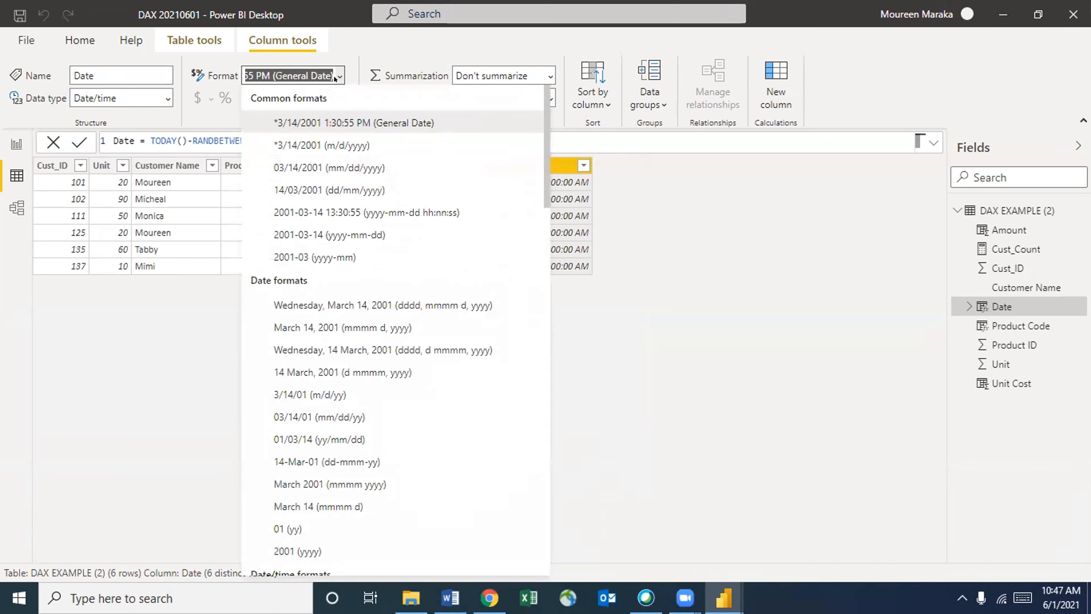
left_click(372, 43)
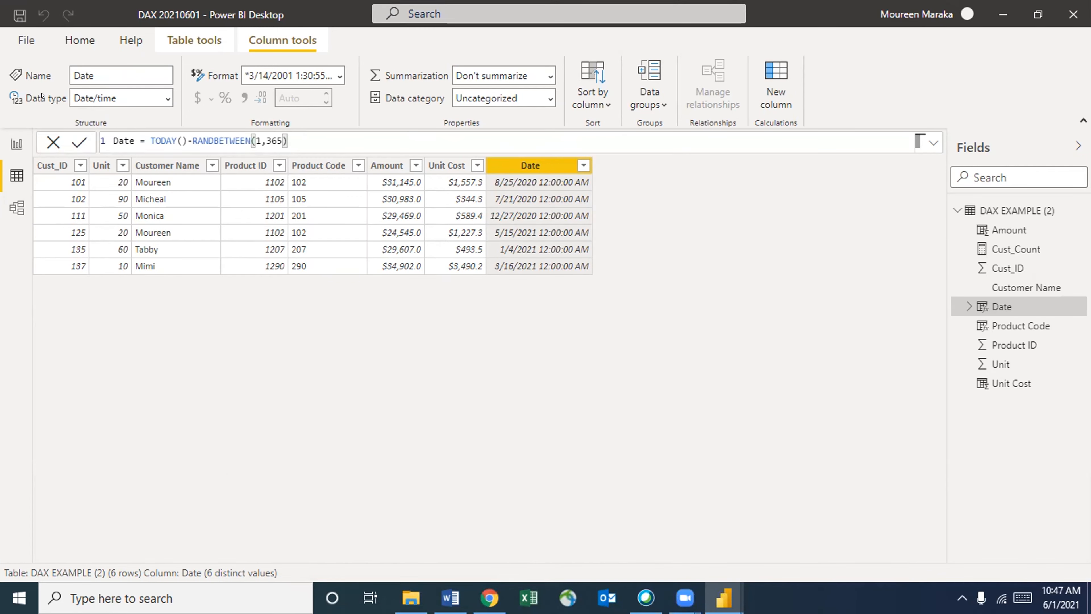
Change the Date column's data type to Date and its format to *3/14/2001 (m/d/yyyy)
left_click(167, 97)
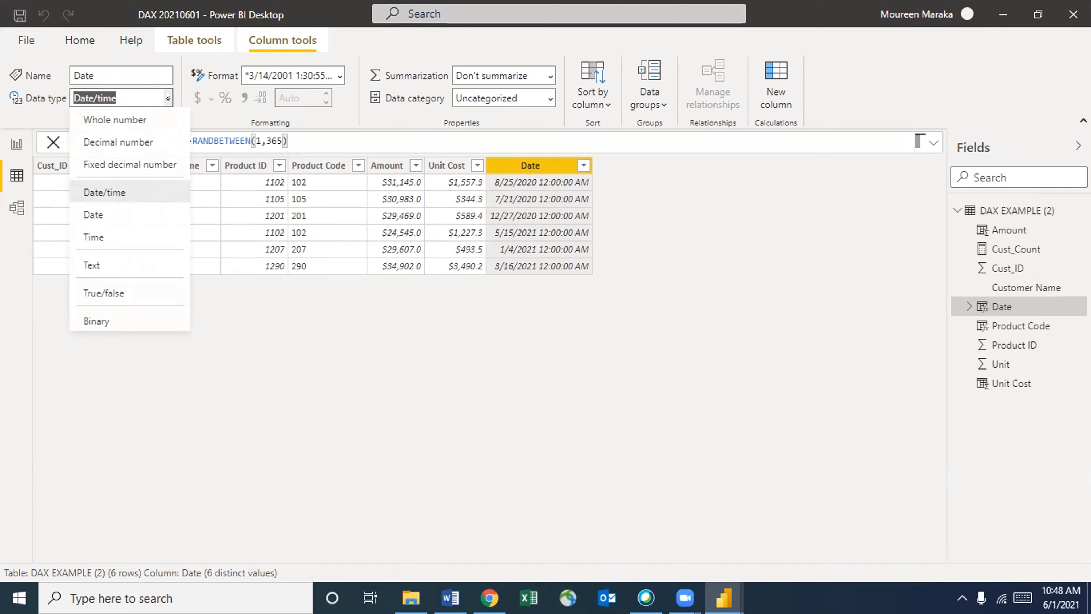
left_click(97, 212)
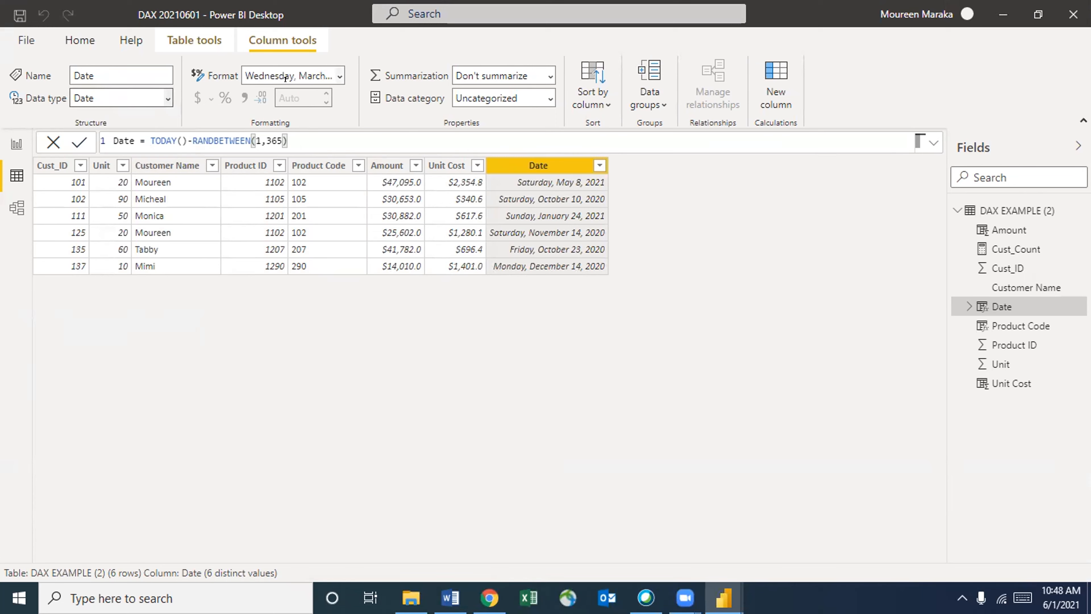
left_click(336, 78)
left_click(336, 78)
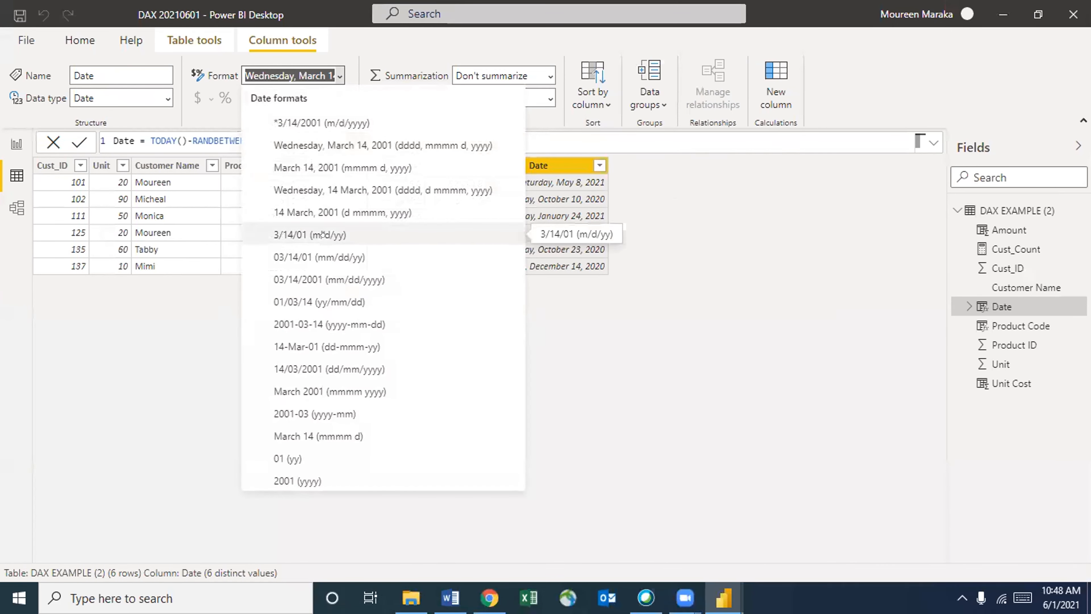
left_click(299, 122)
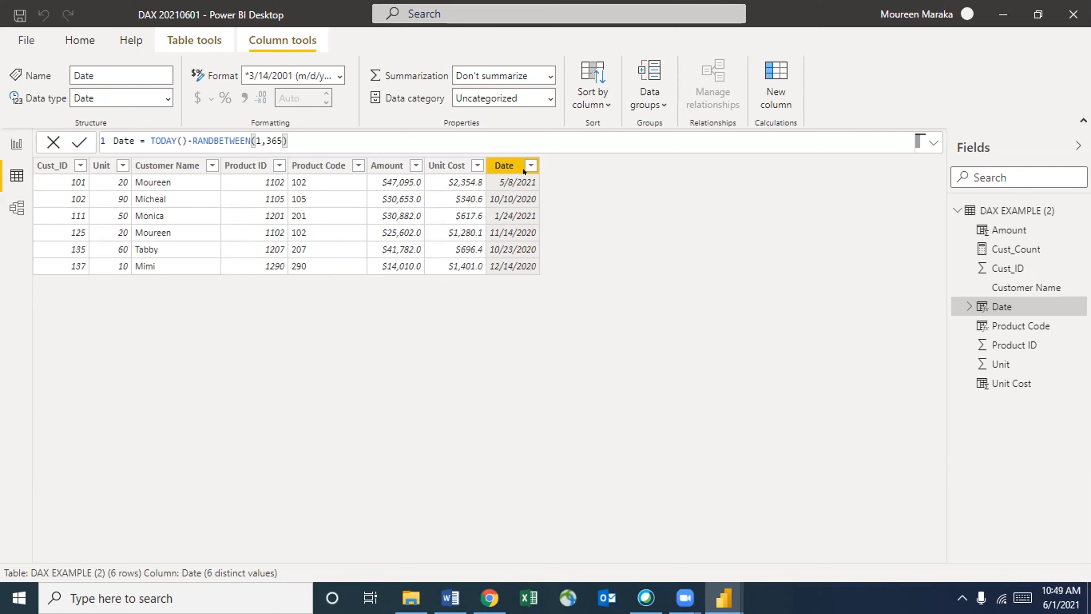
Add a new calculated column to the DAX EXAMPLE (2) table and name it Month Number in its formula
left_click(769, 94)
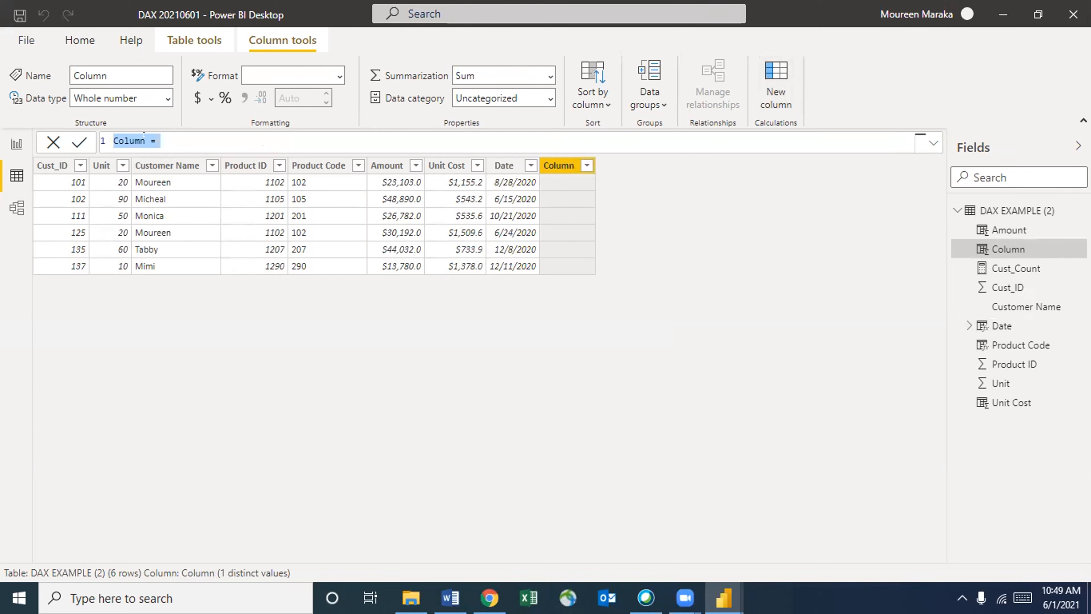
left_click_drag(145, 133, 106, 131)
type("mCNTH nUMB")
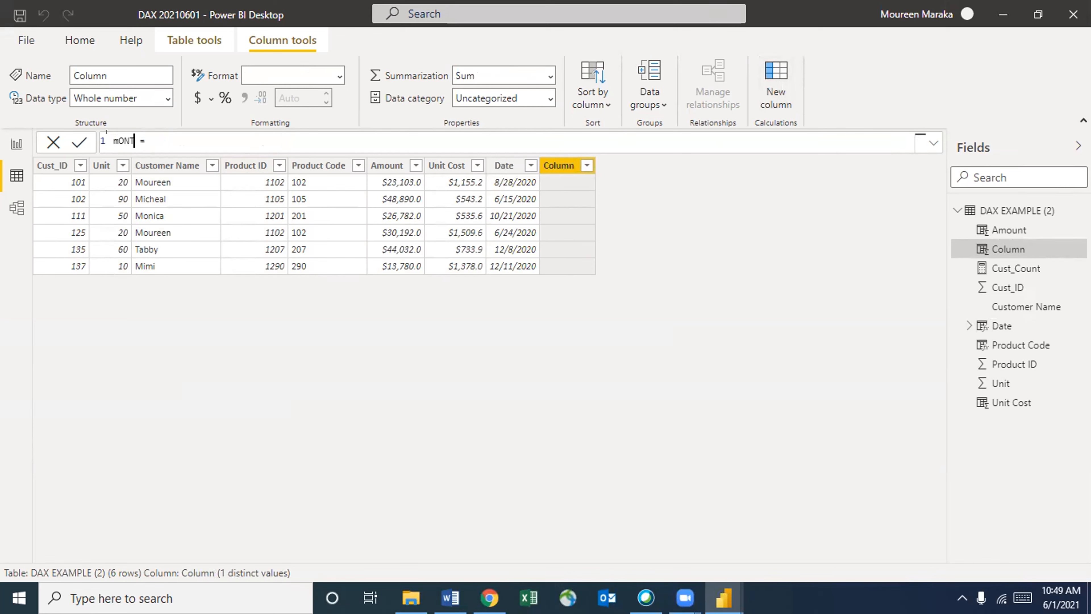
type("ER")
key("BackSpace")
key("BackSpace")
key("BackSpace")
key("BackSpace")
key("BackSpace")
key("BackSpace")
key("BackSpace")
key("BackSpace")
key("BackSpace")
key("BackSpace")
key("BackSpace")
key("BackSpace")
type("Month Number")
Define the Month Number column as MONTH('DAX EXAMPLE (2)'[Date]) and commit the formula
left_click(195, 133)
type("Month")
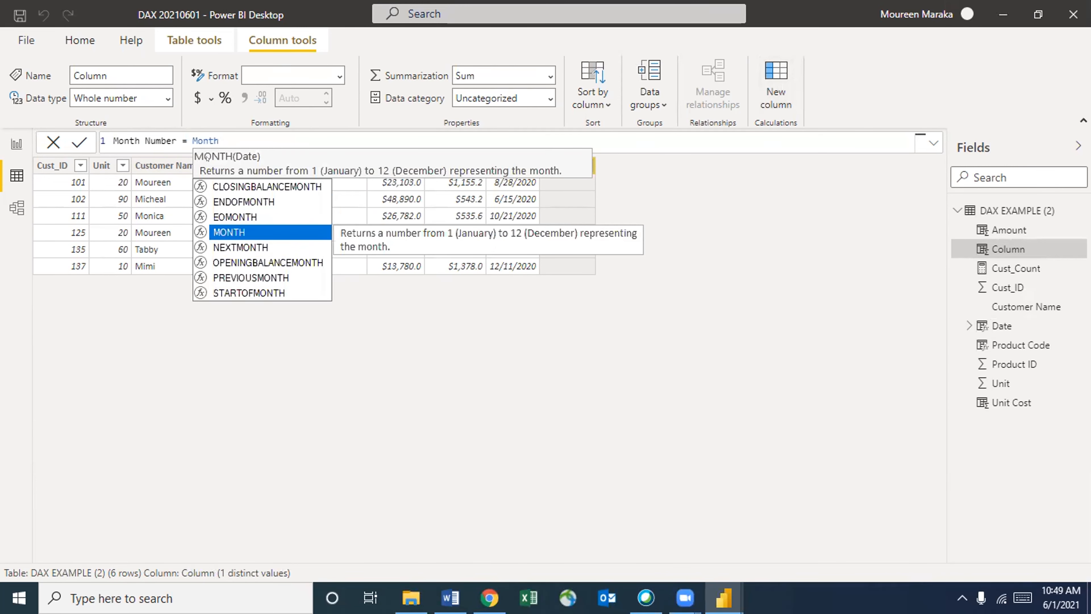
left_click(234, 233)
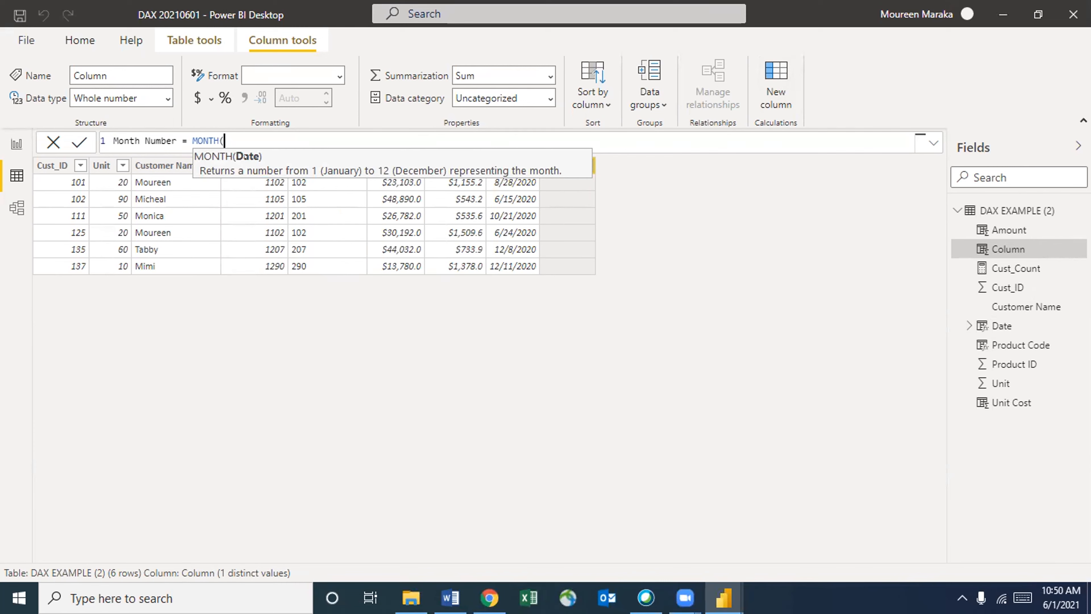
type("dax")
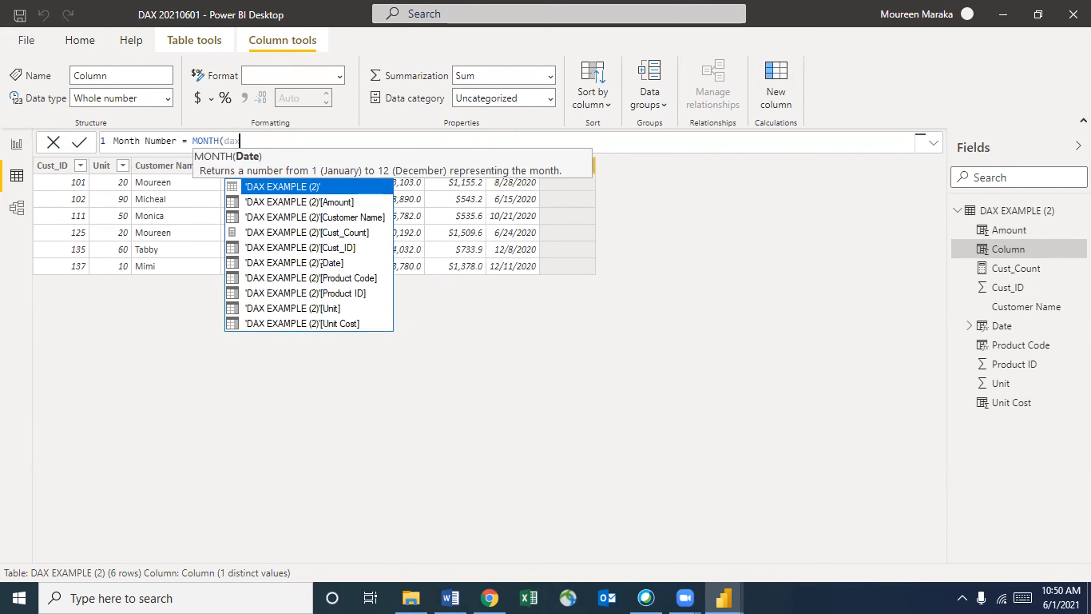
left_click(310, 261)
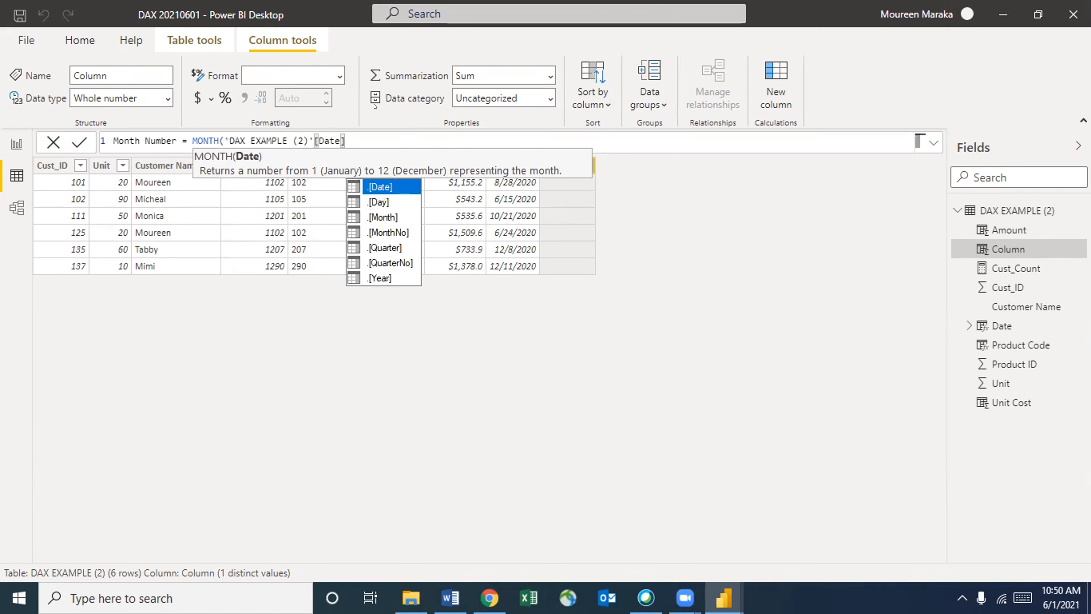
type(")")
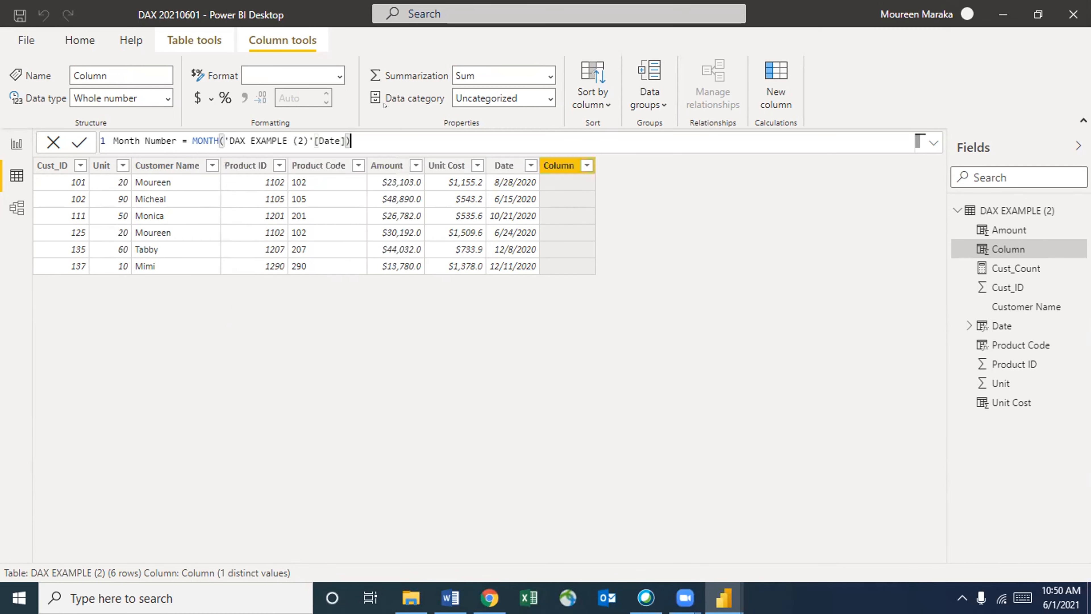
key("Return")
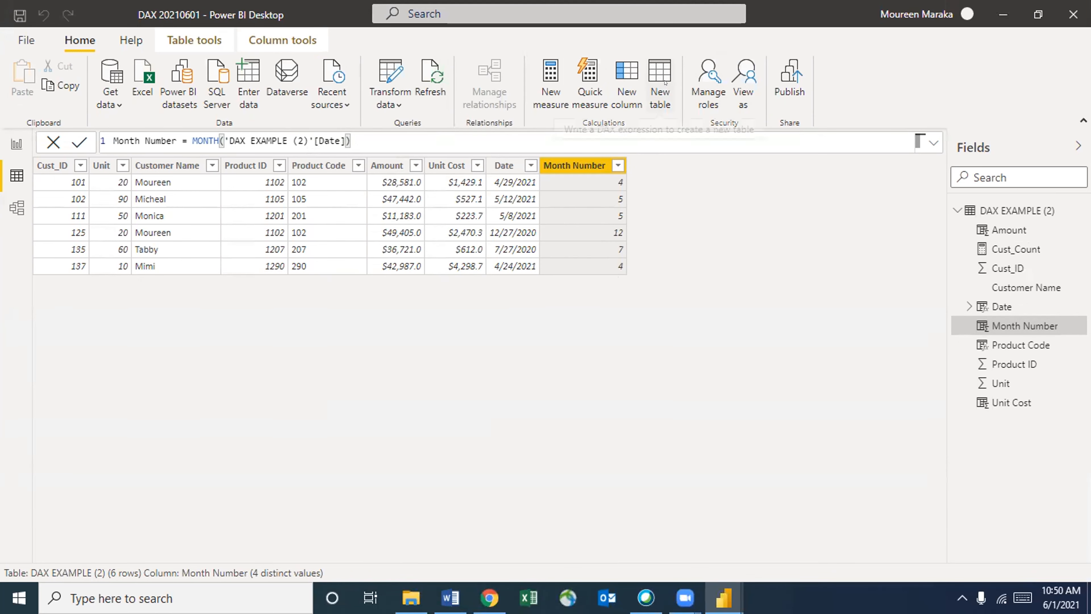
Add another calculated column to the DAX EXAMPLE (2) table and name it Month in its formula
left_click(627, 92)
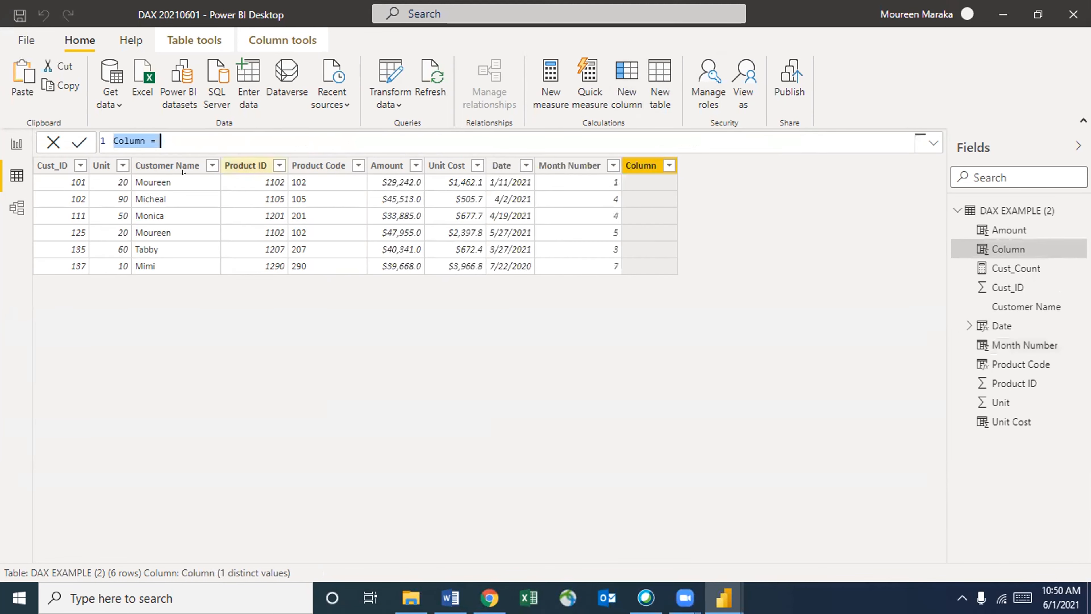
double_click(133, 134)
type("Month")
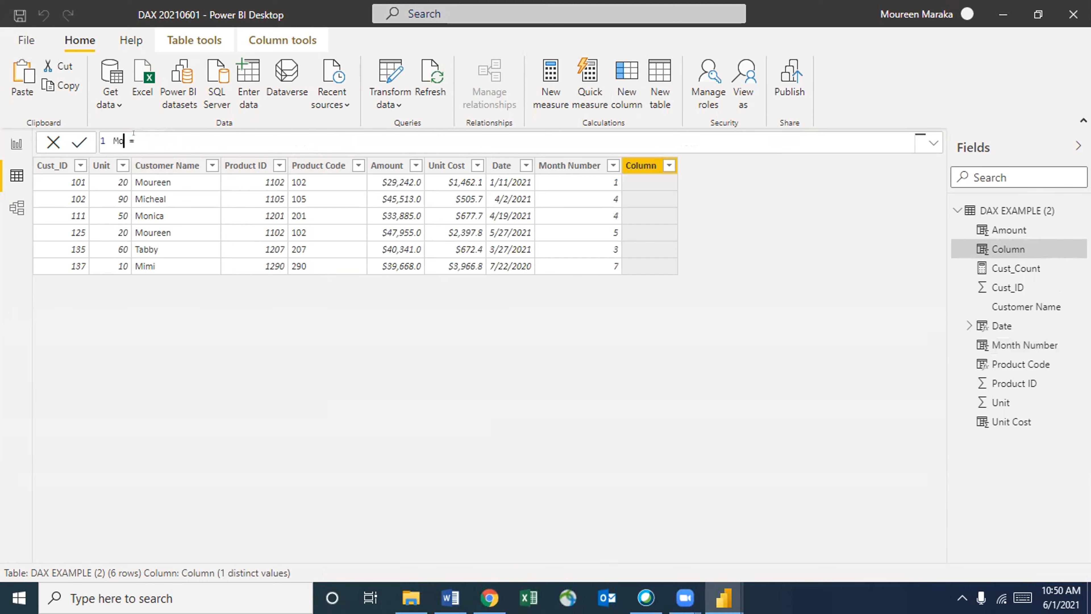
left_click(157, 132)
type("Mo")
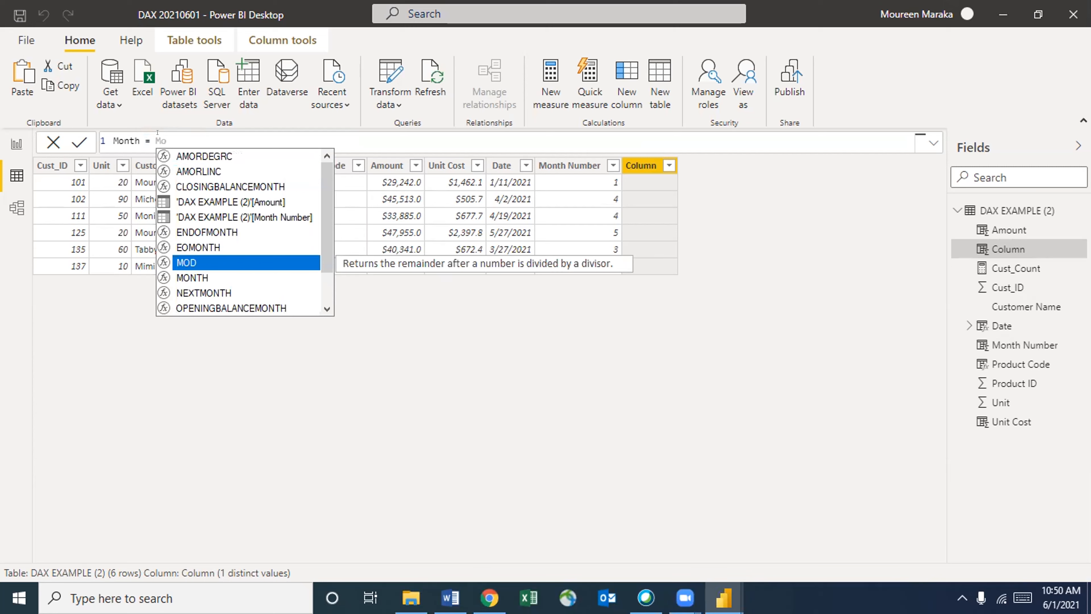
left_click(193, 275)
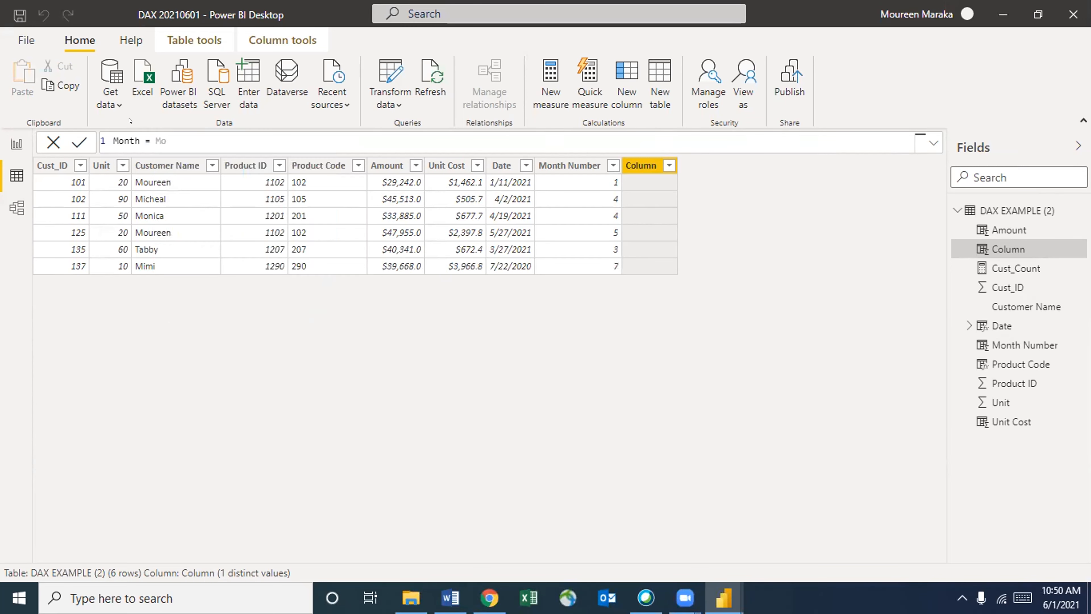
left_click(166, 138)
key("BackSpace")
key("BackSpace")
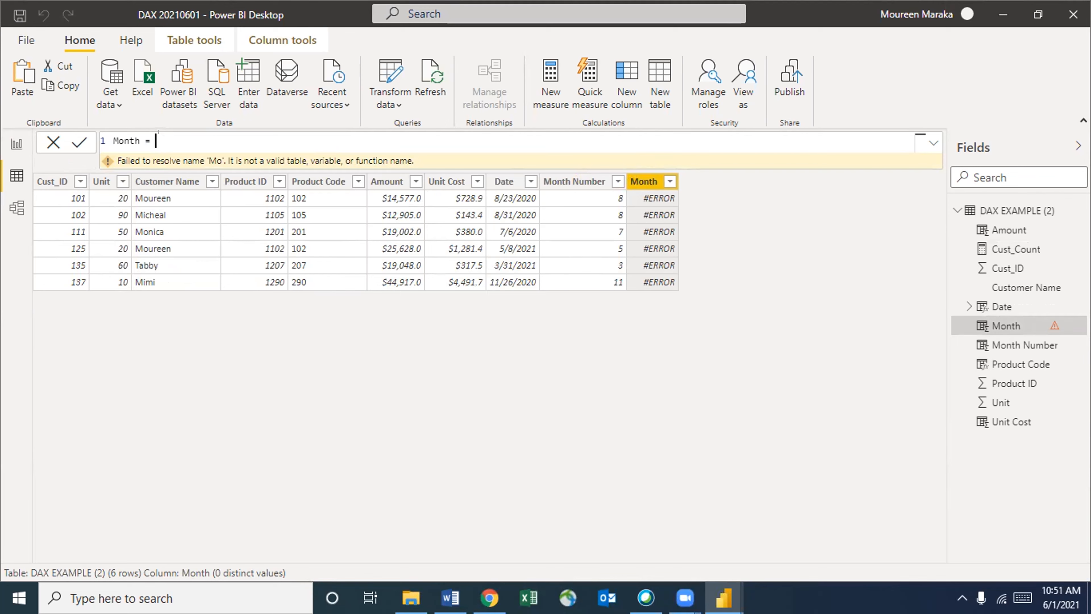
Start the Month column's formula with the FORMAT function, using 'DAX EXAMPLE (2)'[Date] as the value argument
type("Fo")
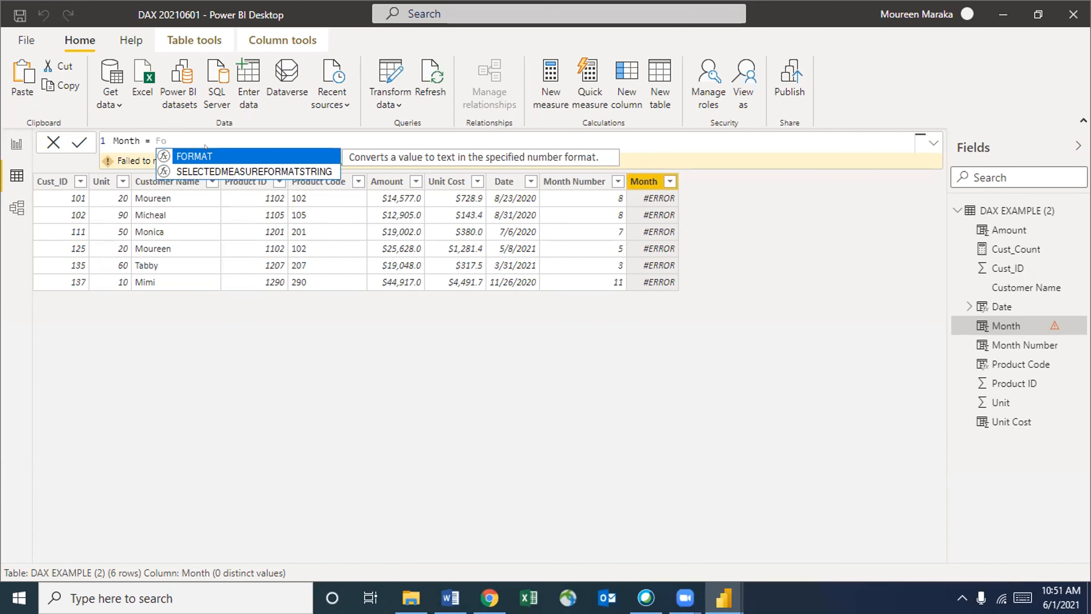
key("Tab")
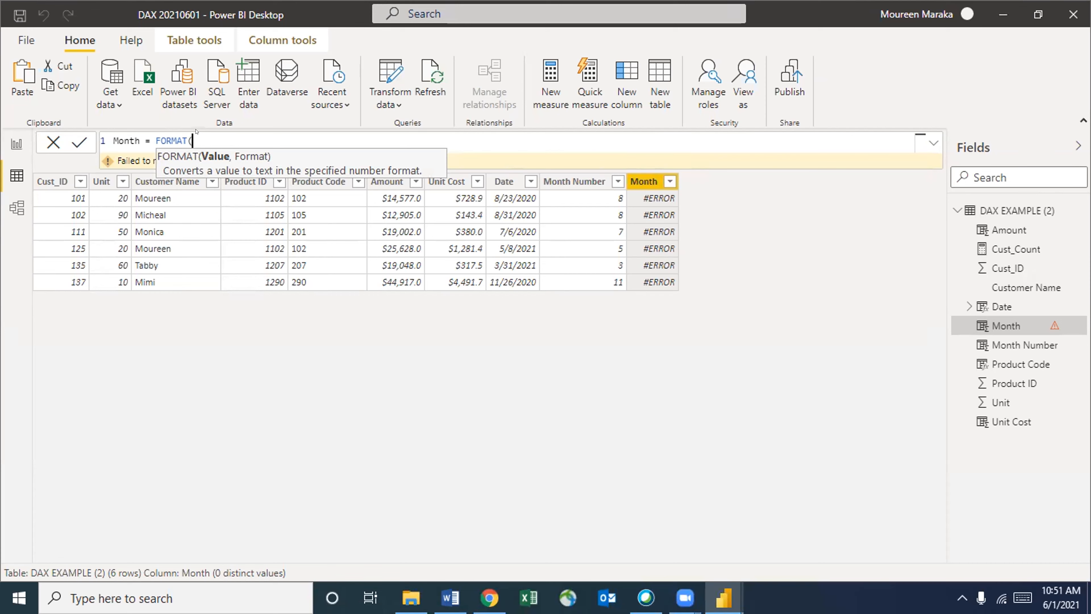
type("dat")
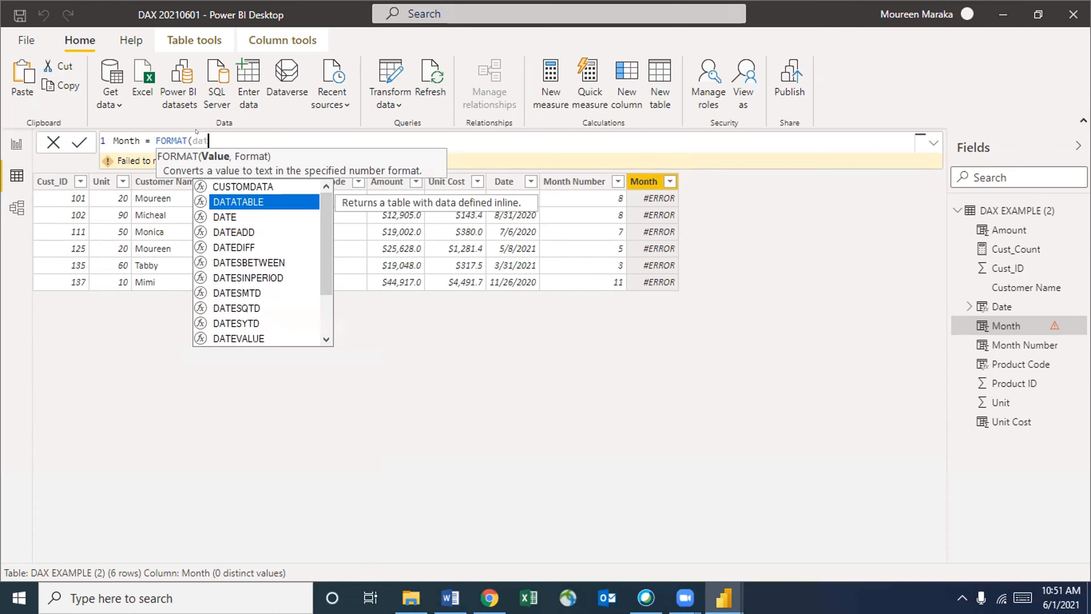
key("BackSpace")
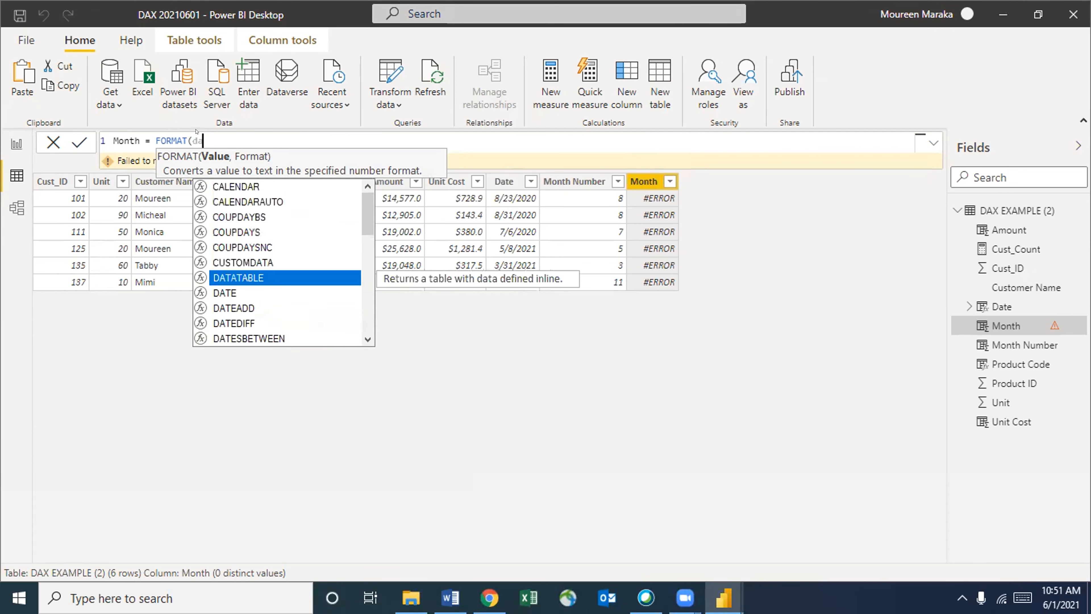
type("x")
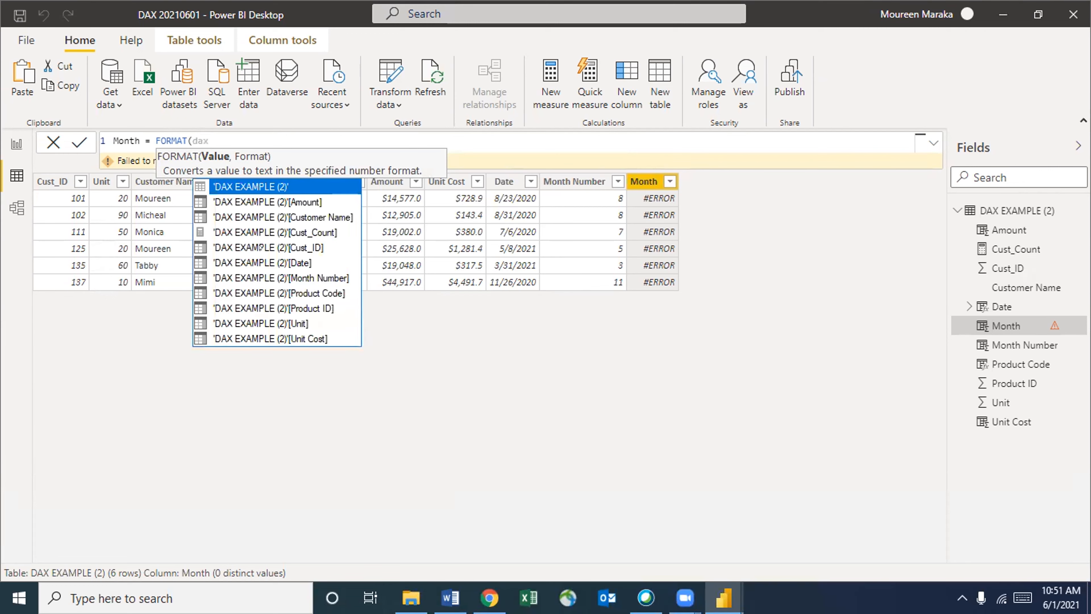
left_click(282, 261)
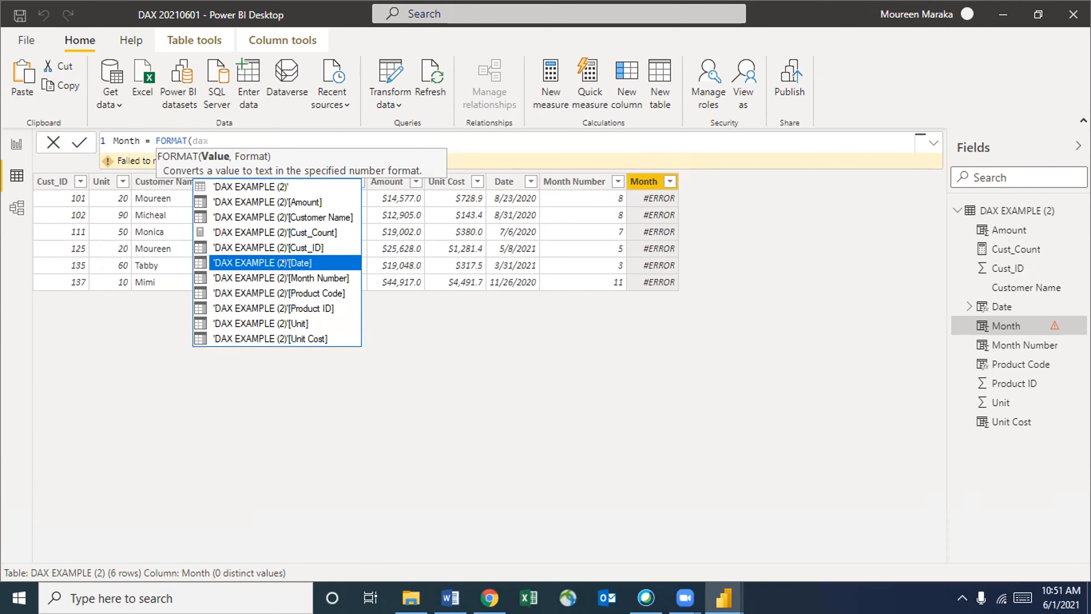
left_click(282, 261)
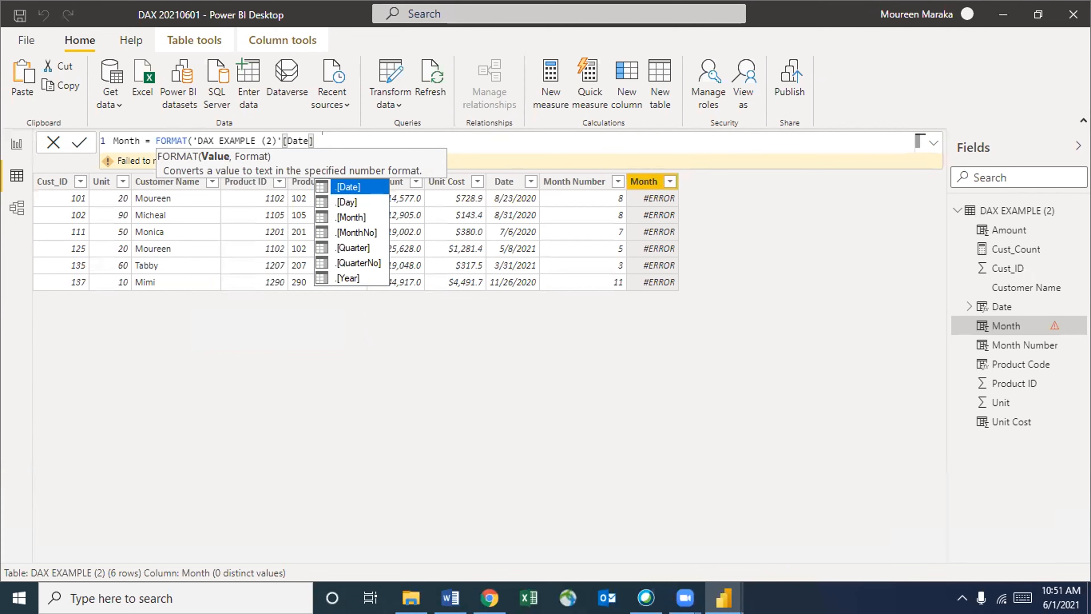
type(",")
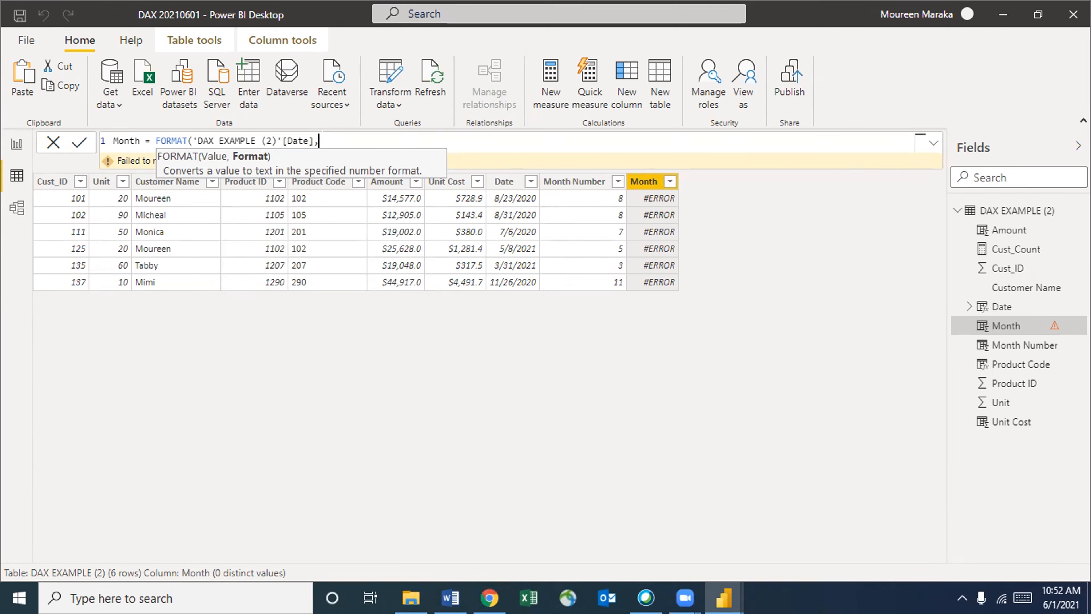
type("\"")
type("MMM\"")
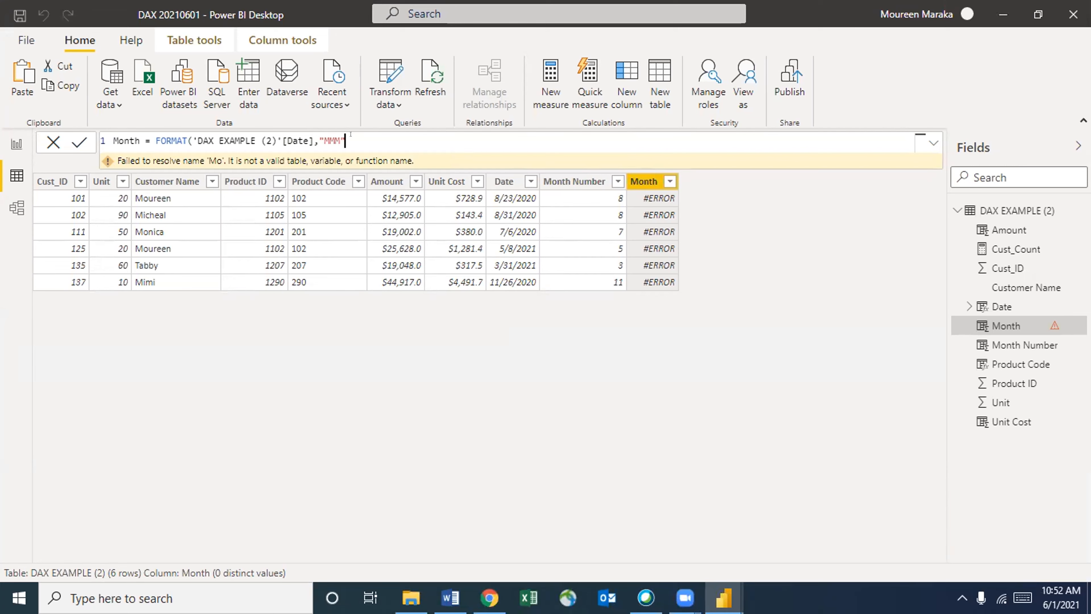
key("BackSpace")
key("BackSpace")
key("BackSpace")
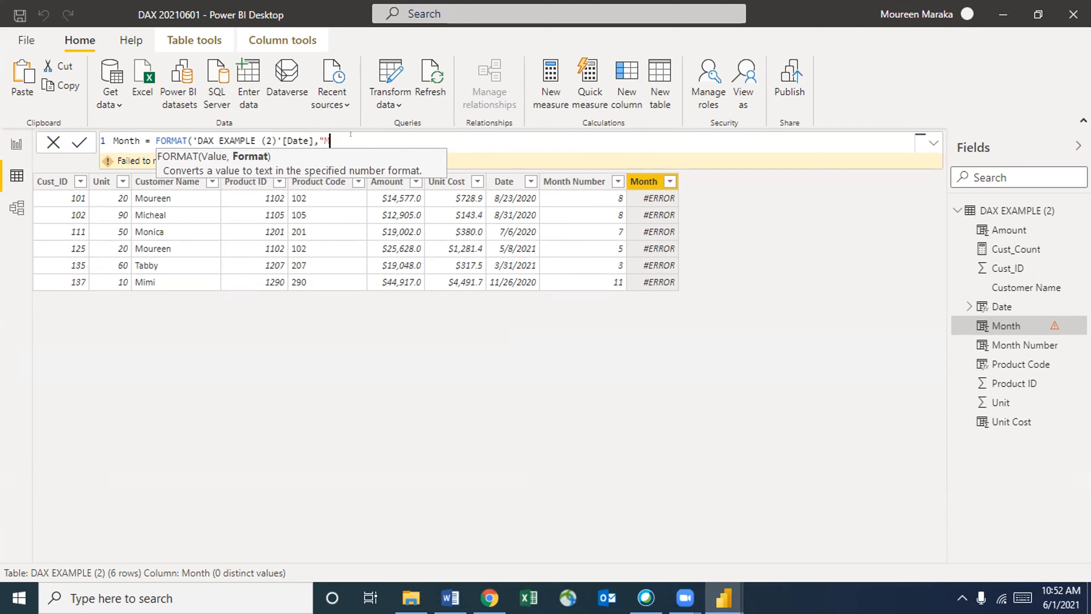
key("BackSpace")
key("BackSpace")
type("M")
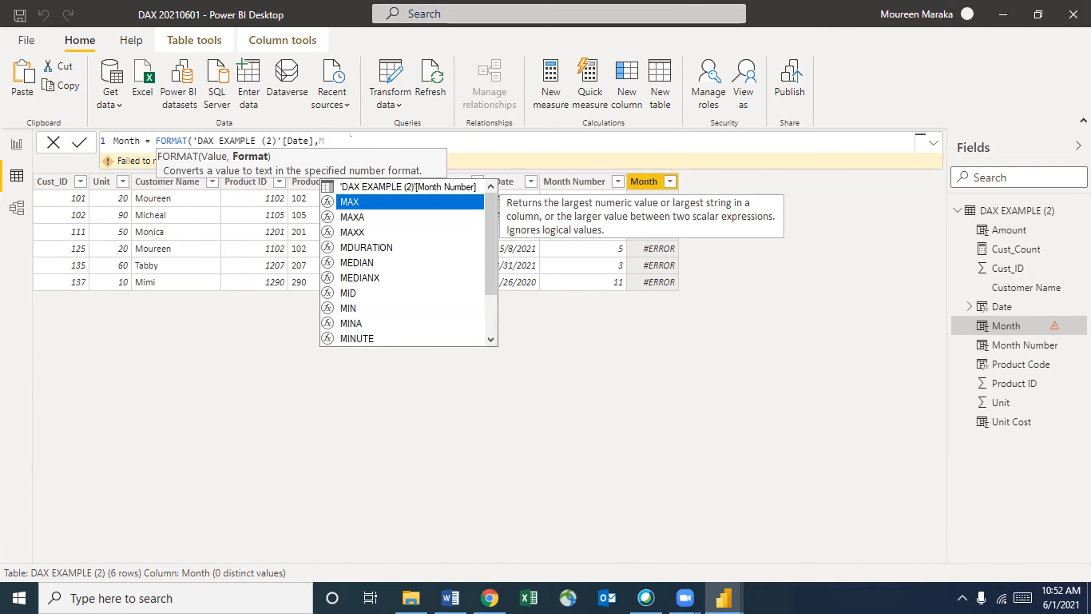
type("MM")
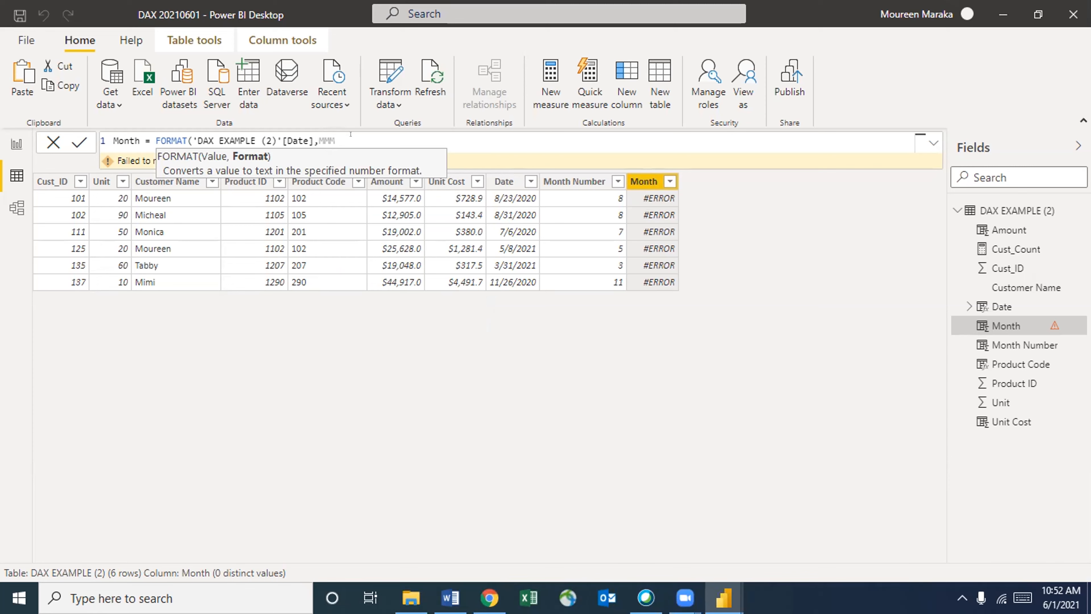
type(")")
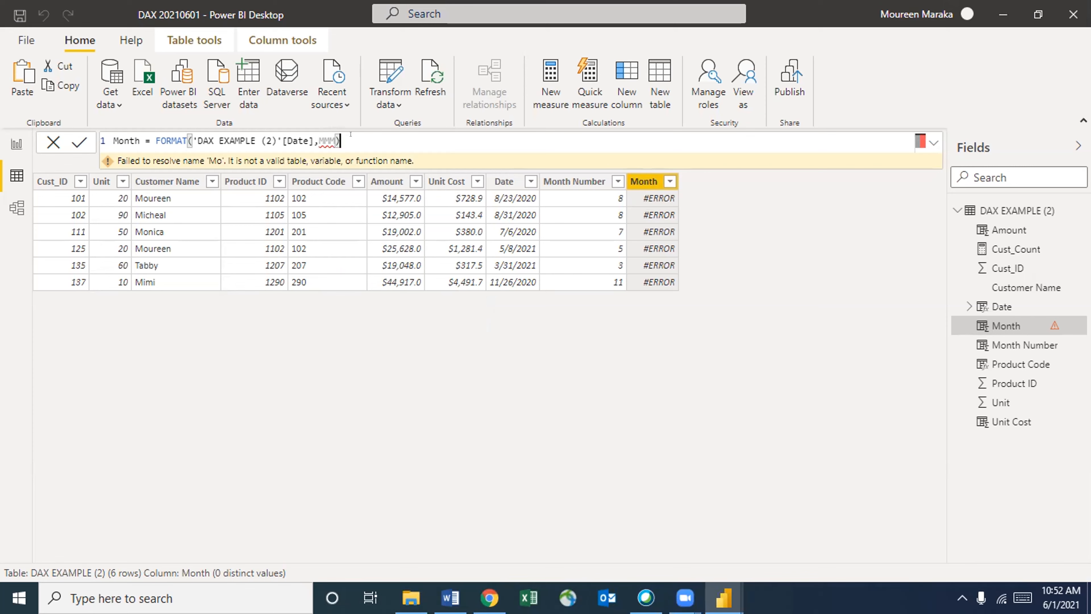
key("BackSpace")
key("BackSpace")
key("BackSpace")
key("BackSpace")
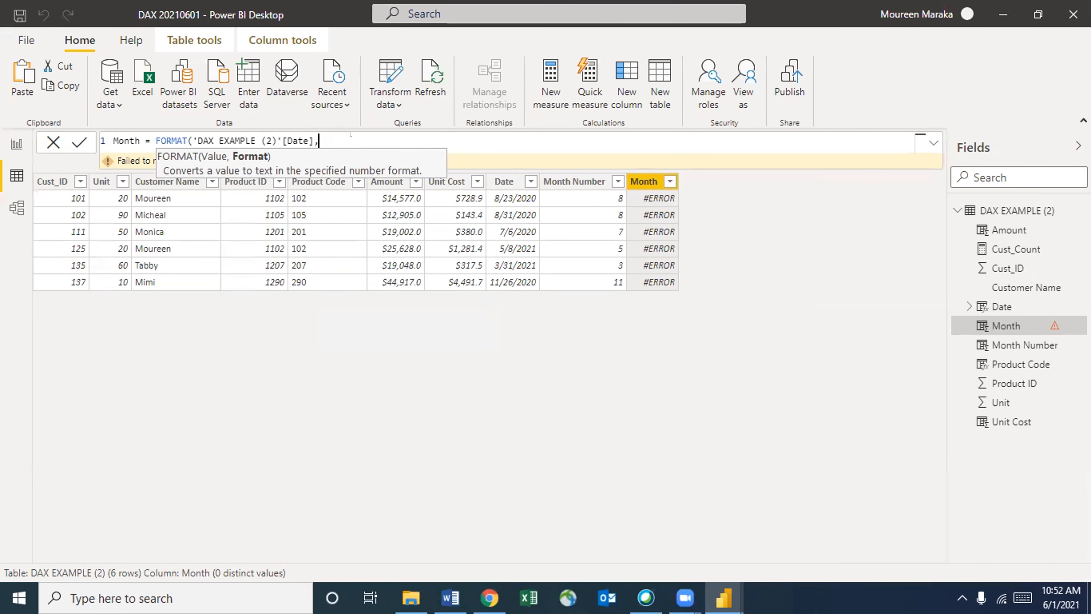
Complete the Month column's FORMAT formula with the format string "MMM" and commit it
type("\"MMM\"")
type(")")
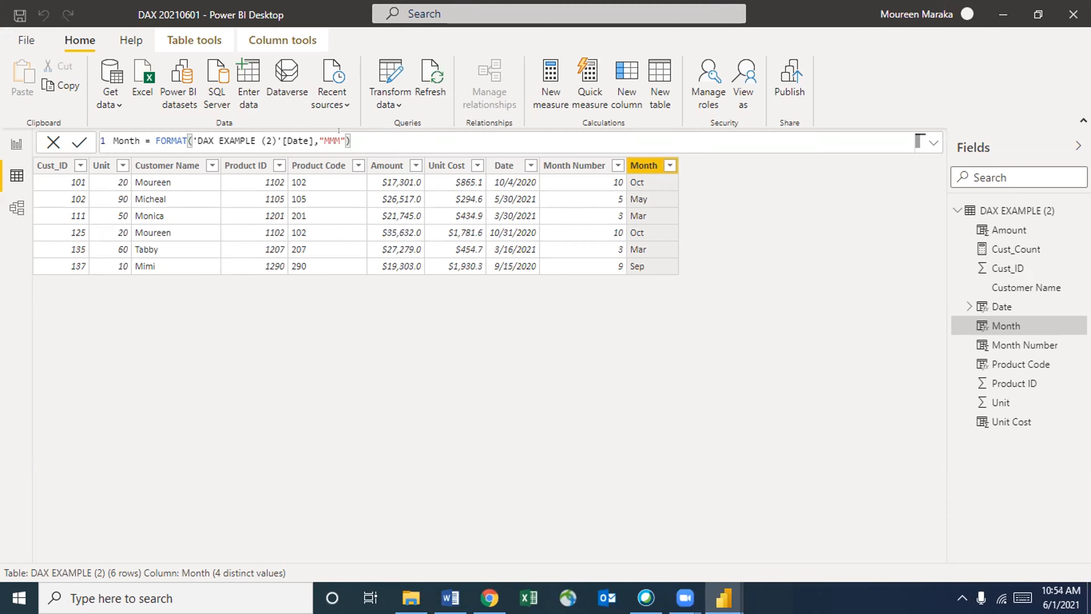
Change the format string in the Month column's formula to "MMMM" and commit the formula
left_click(336, 141)
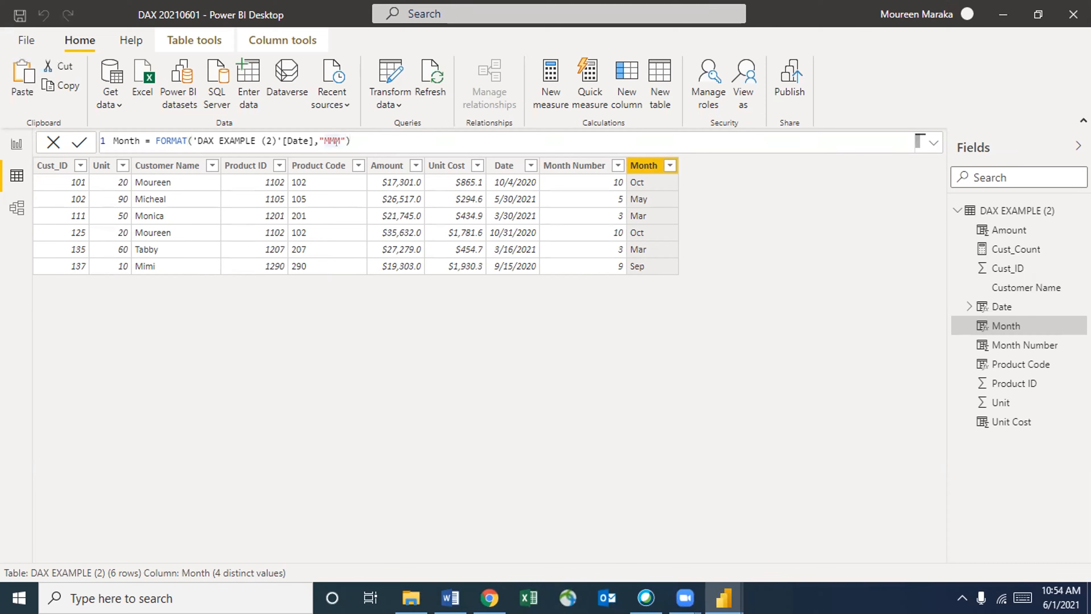
type("M")
key("BackSpace")
key("Left")
type("M")
left_click(354, 139)
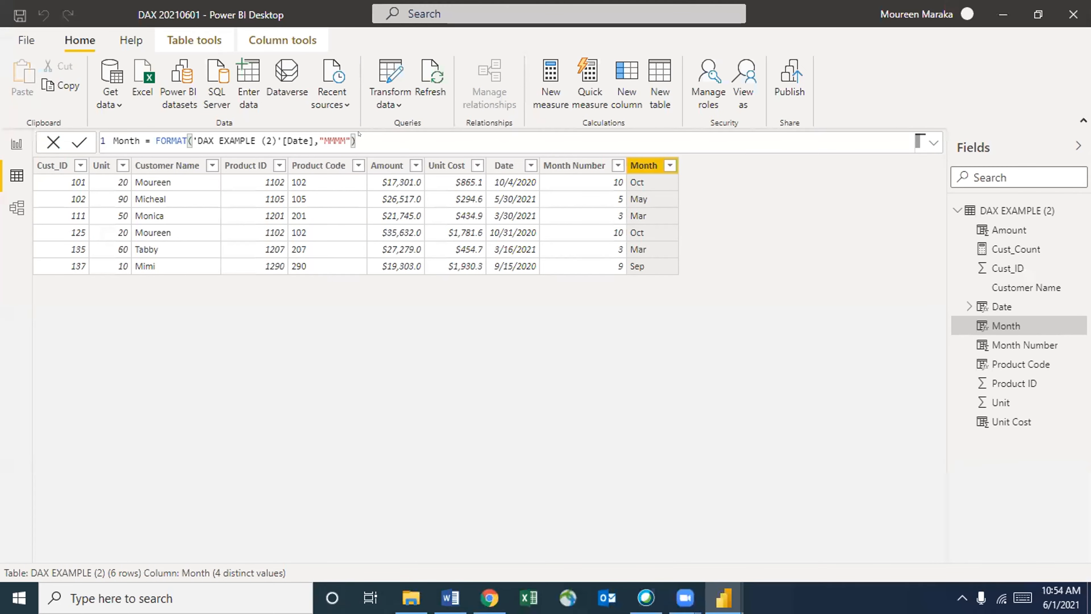
key("Return")
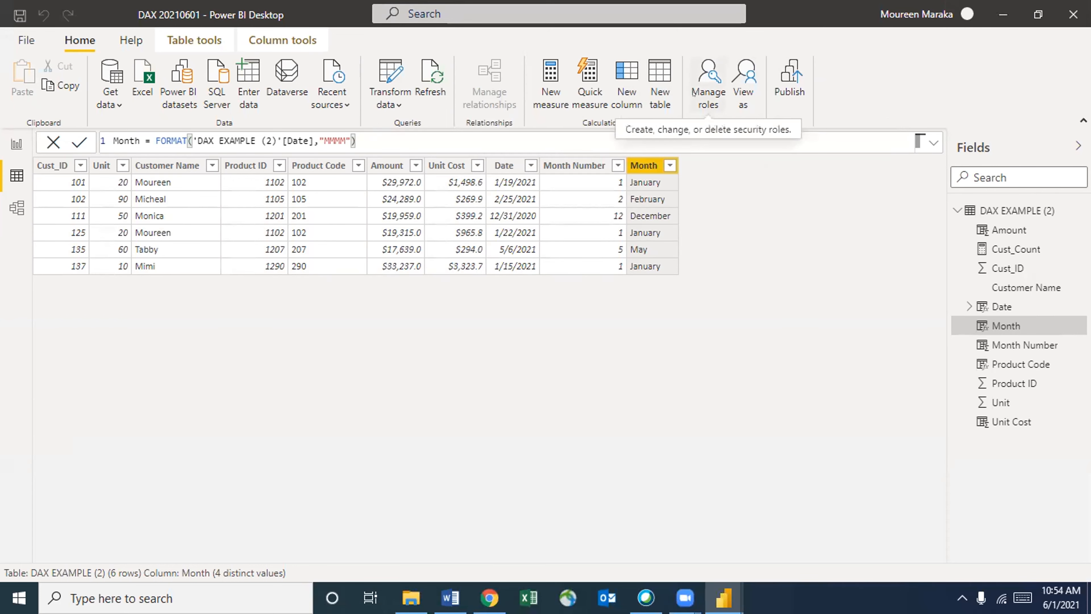
Add a new calculated column to the DAX EXAMPLE (2) table and name it Week Day in its formula
left_click(626, 92)
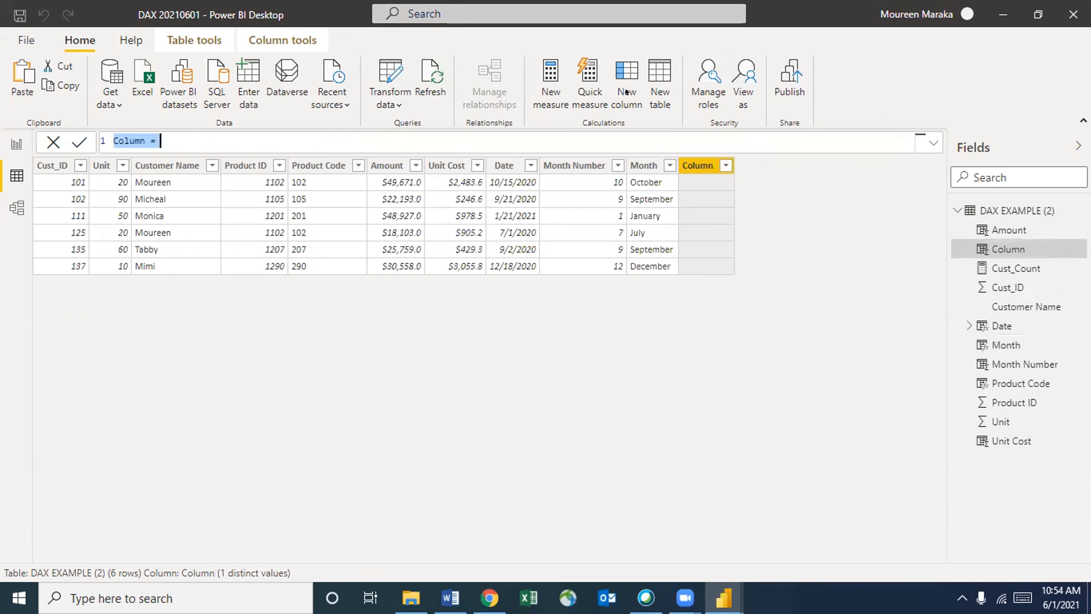
left_click(140, 141)
left_click_drag(131, 135, 104, 143)
type("Wee")
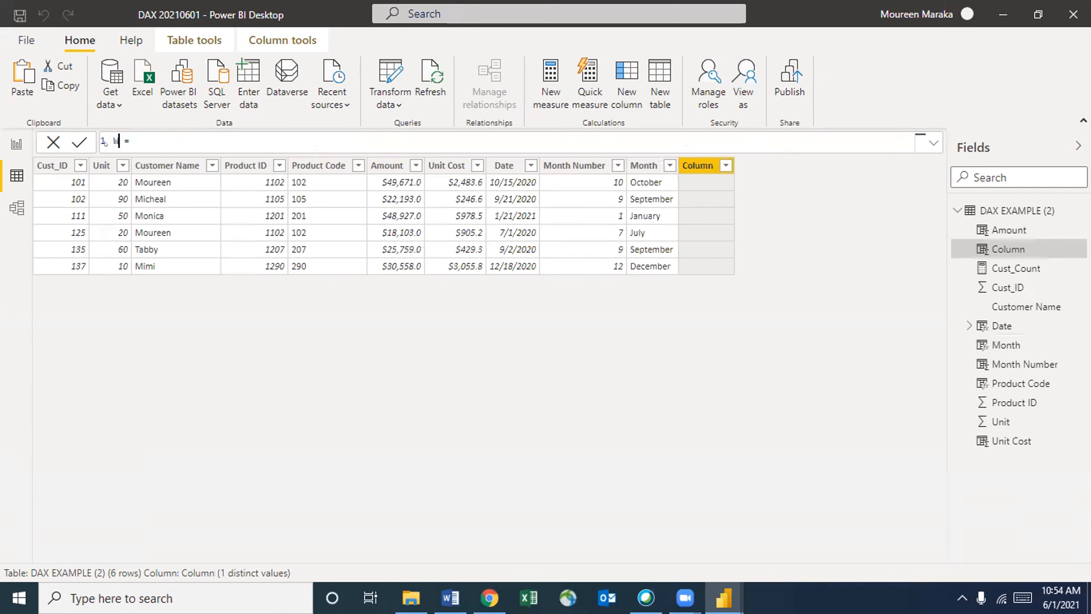
type("k Day")
Define the Week Day column as FORMAT('DAX EXAMPLE (2)'[Date],"ddd") and commit the formula
left_click(186, 143)
type("for")
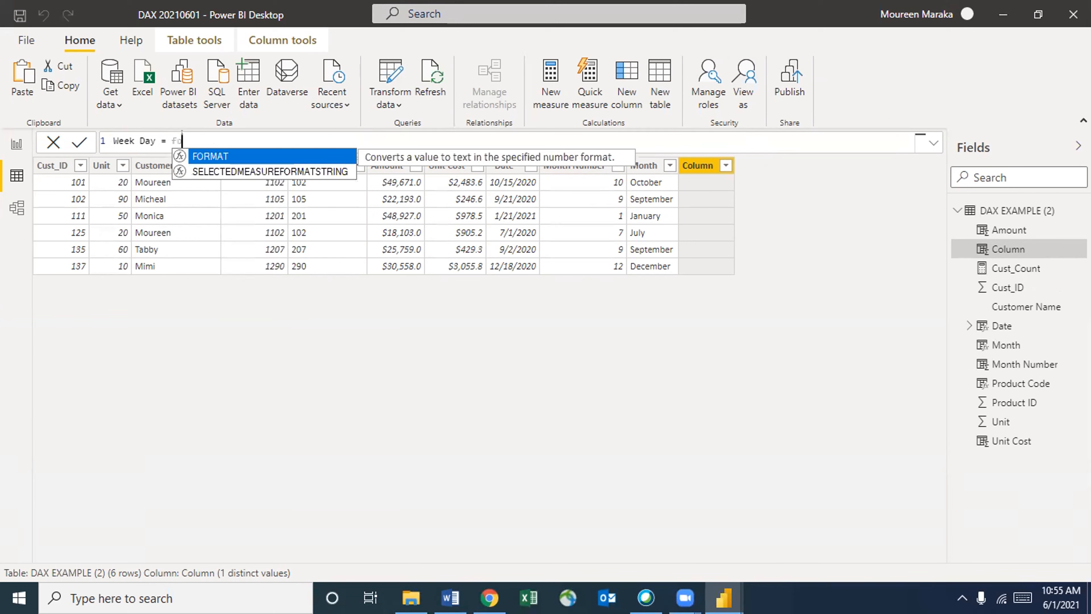
left_click(219, 156)
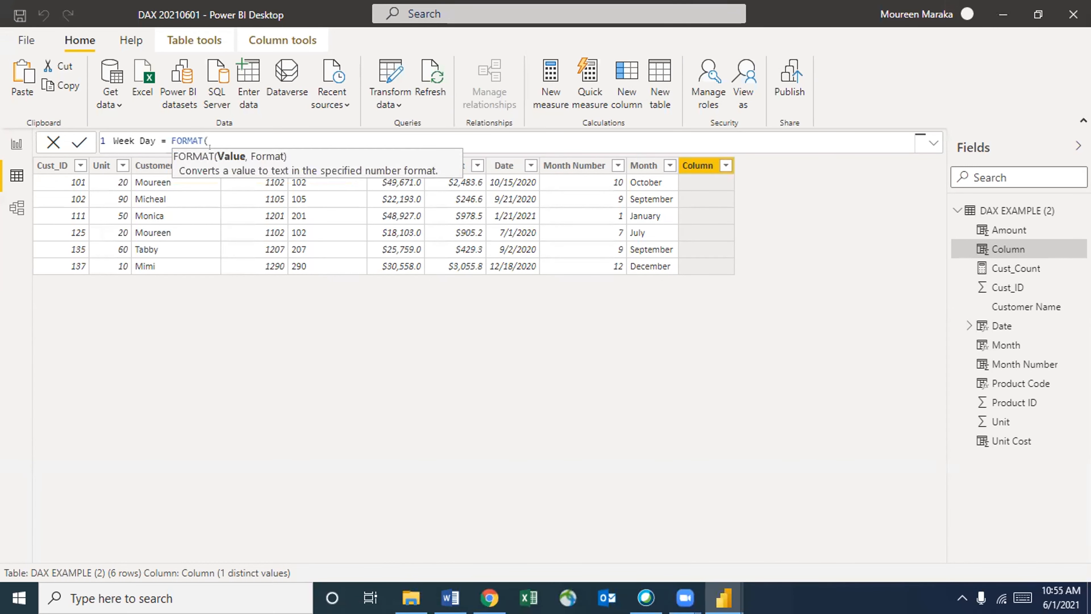
type("dax")
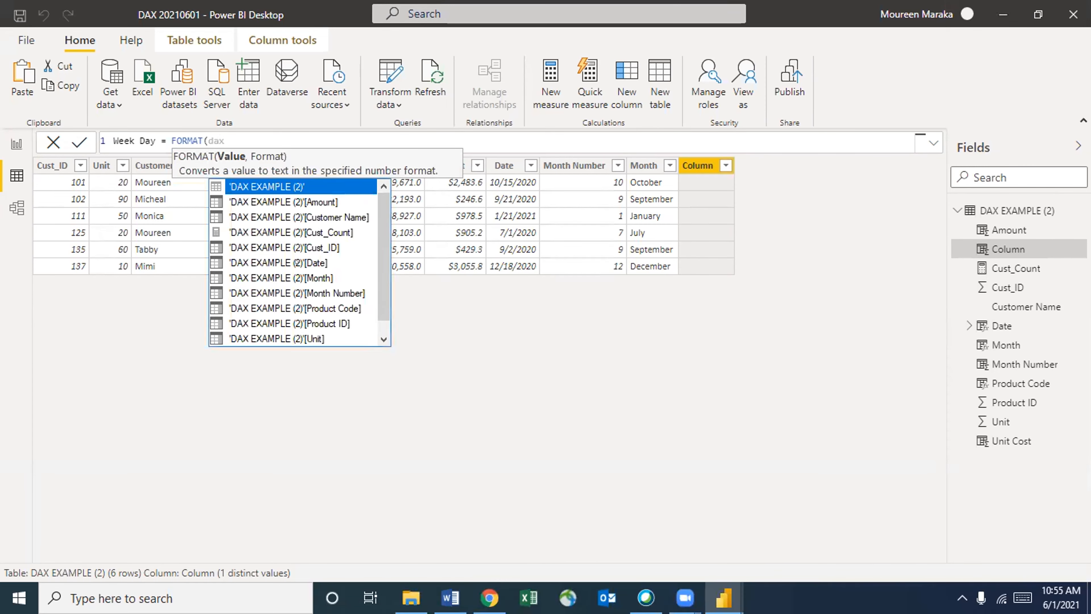
left_click(297, 262)
left_click(297, 262)
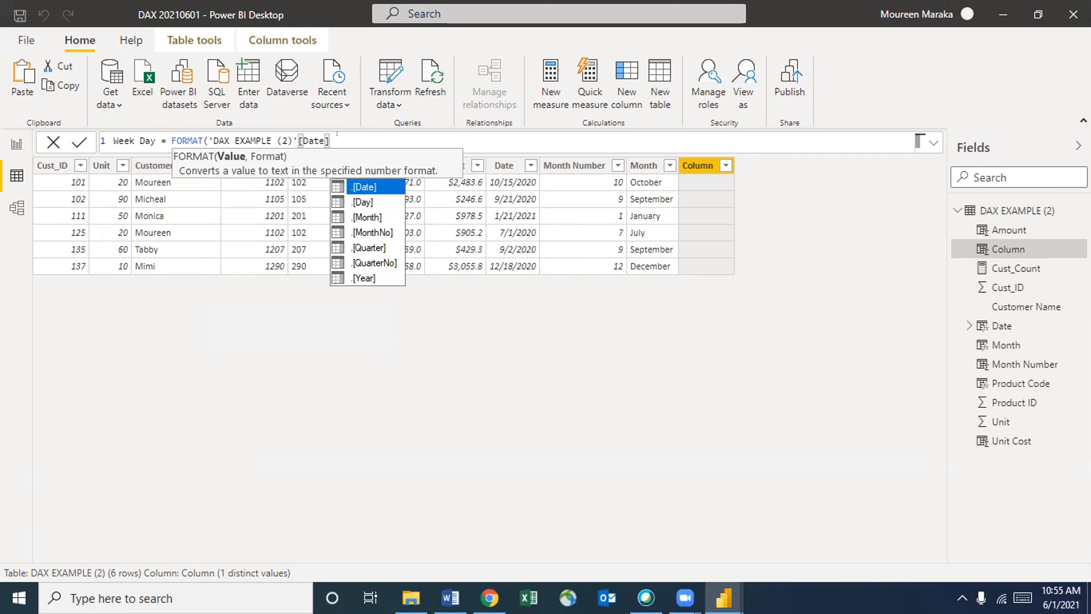
type(",")
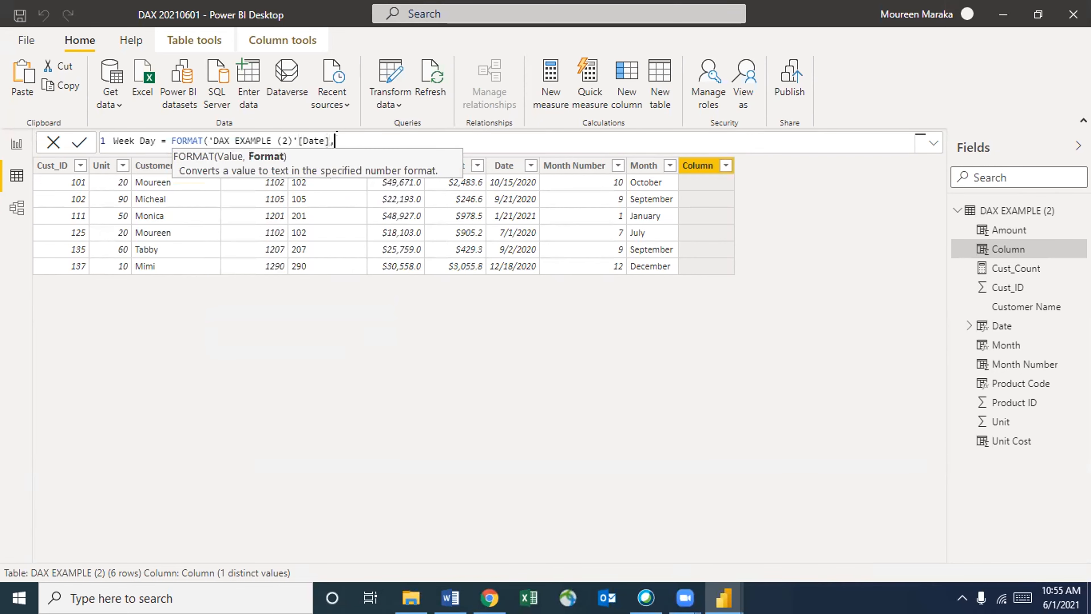
type("\"ddd\")")
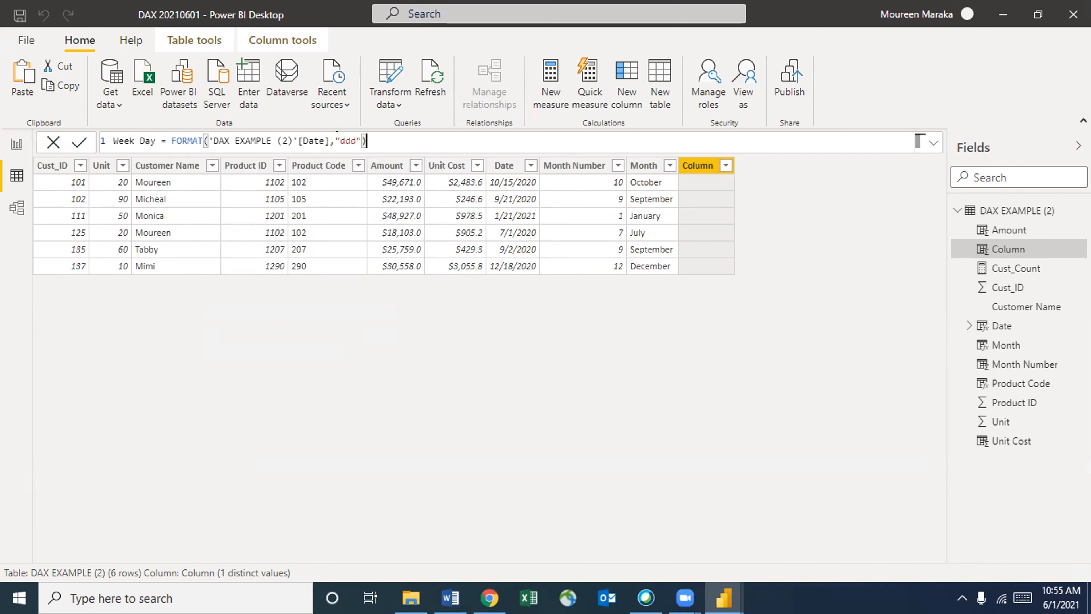
key("Return")
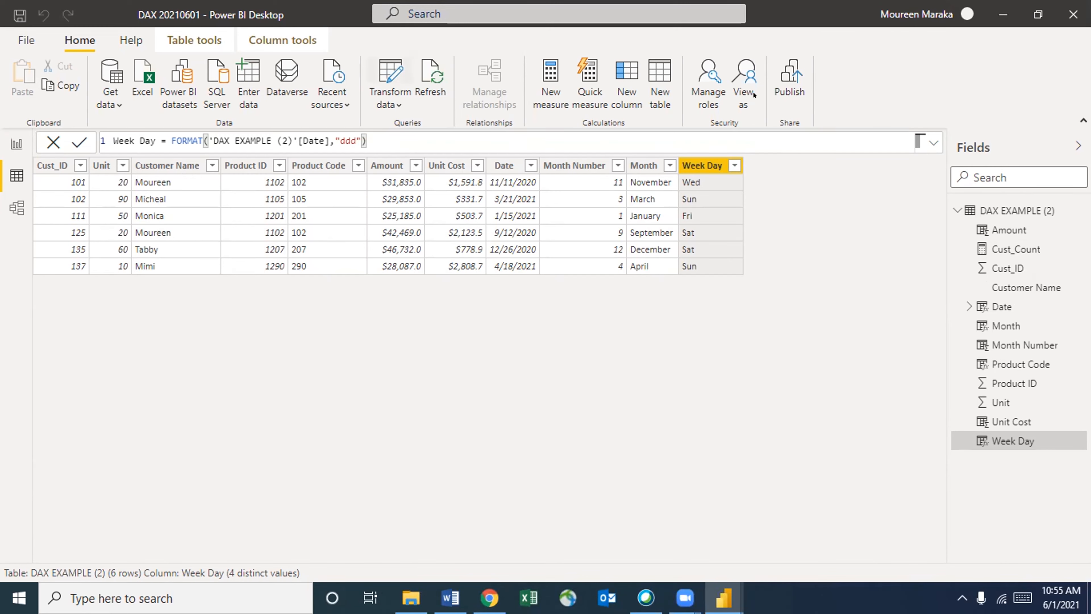
Add another calculated column to the DAX EXAMPLE (2) table and name it Year in its formula
left_click(626, 86)
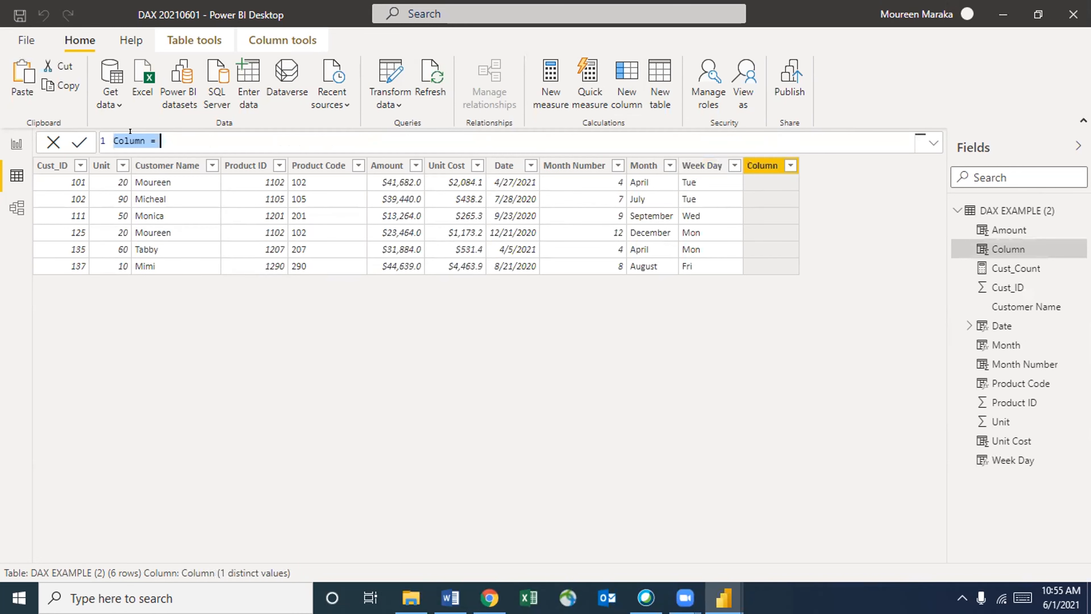
left_click(145, 140)
left_click_drag(145, 140, 113, 141)
type("Year")
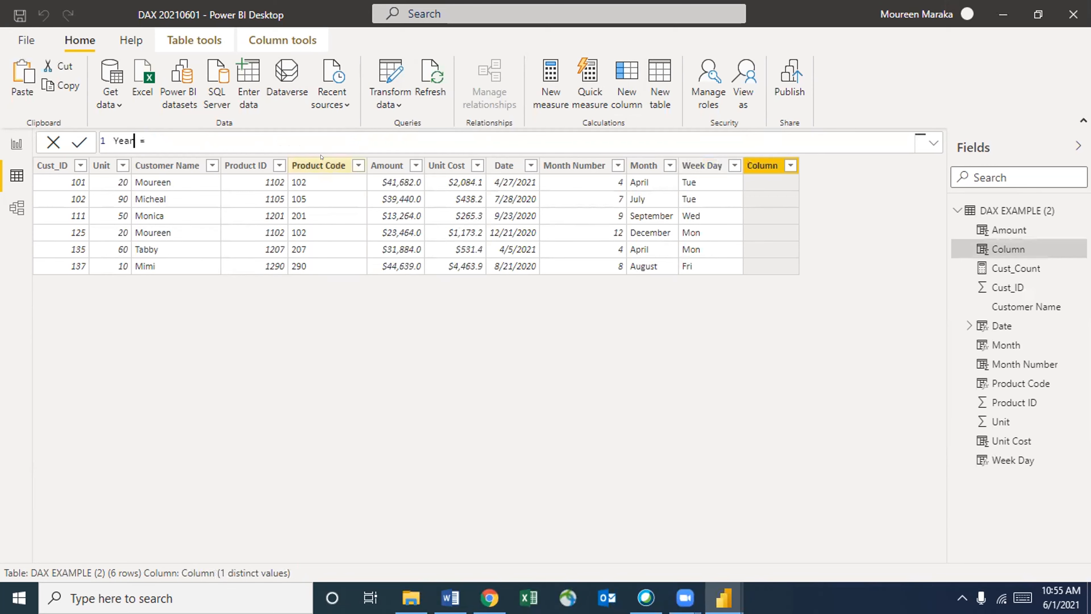
left_click(170, 139)
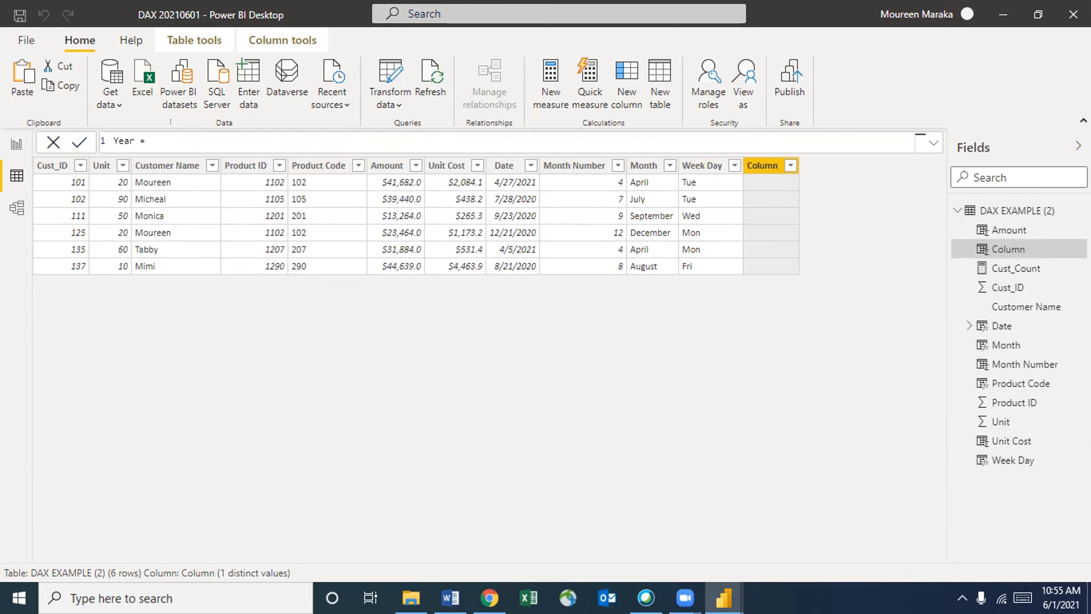
type("f")
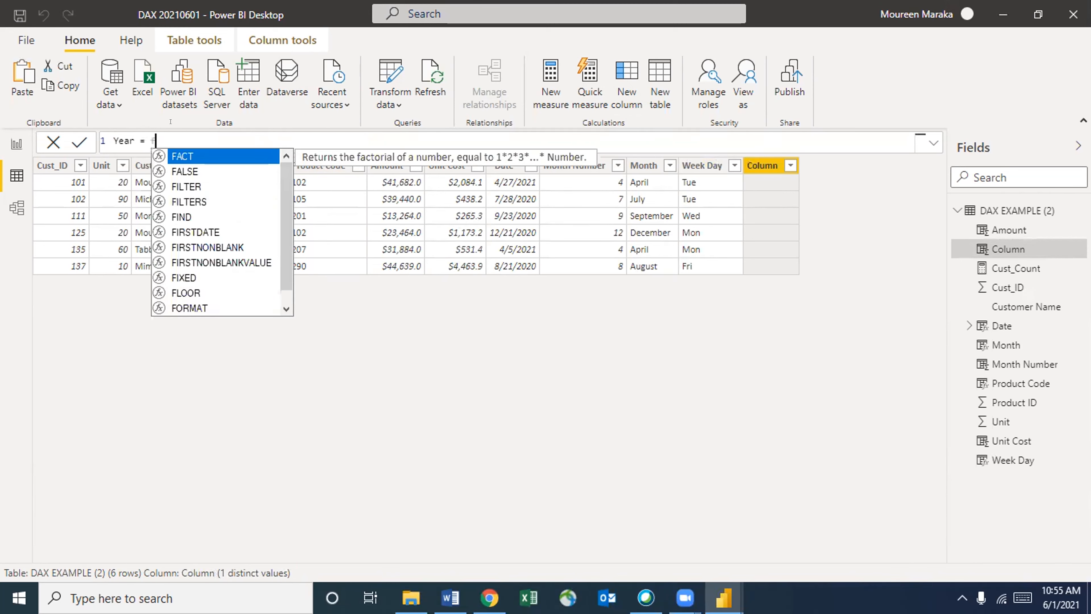
type("ormat")
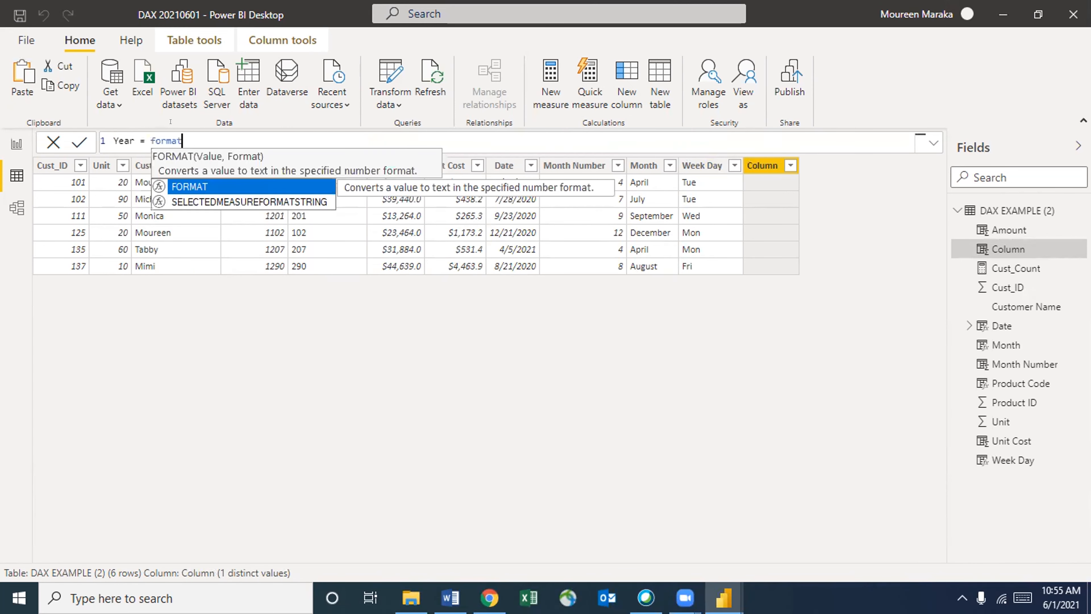
left_click(192, 185)
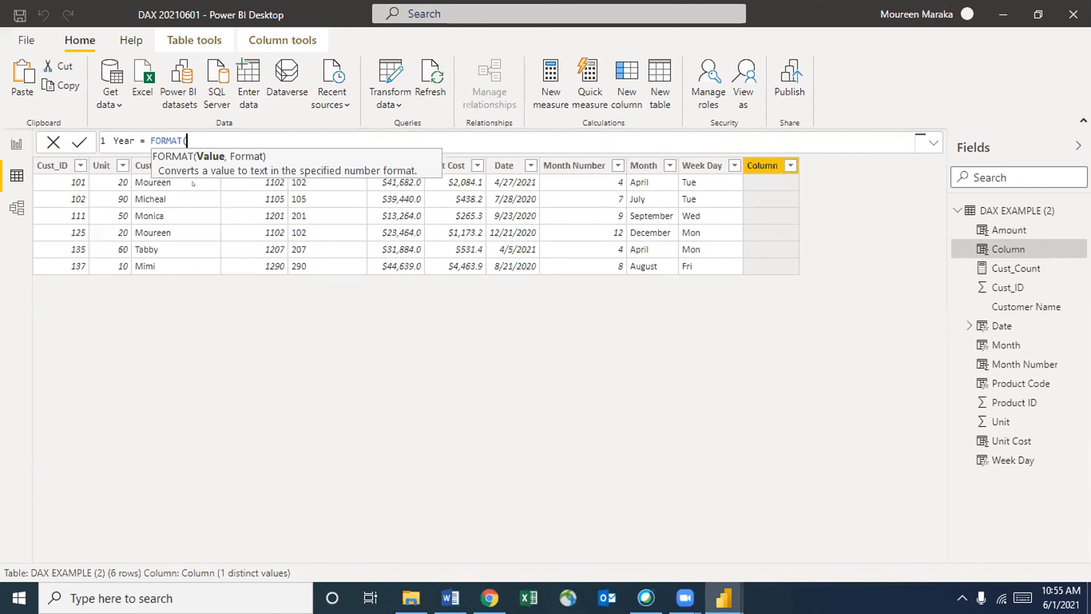
type("dax")
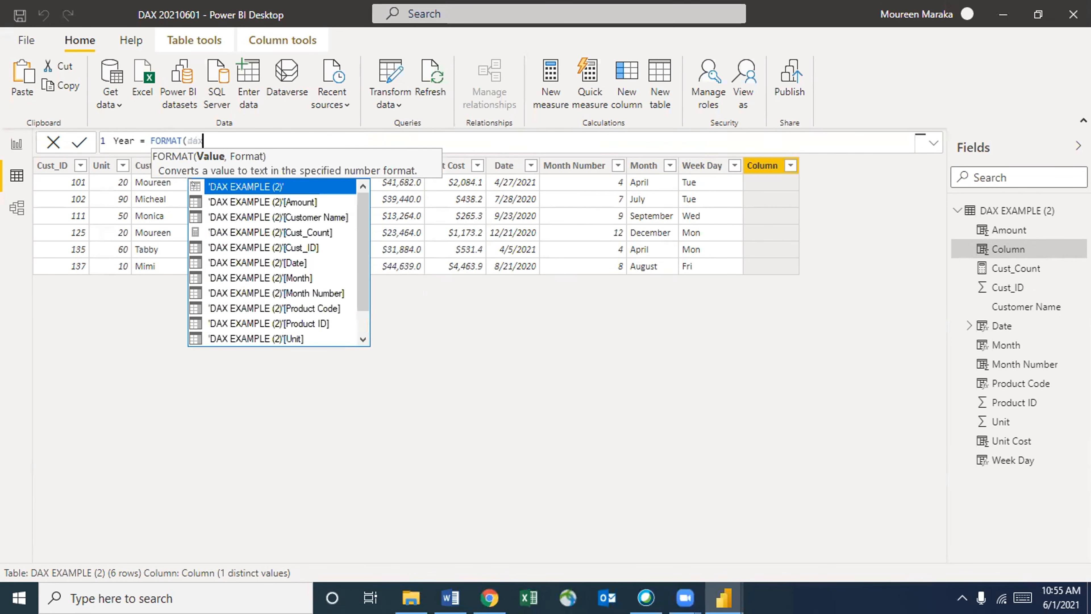
double_click(284, 262)
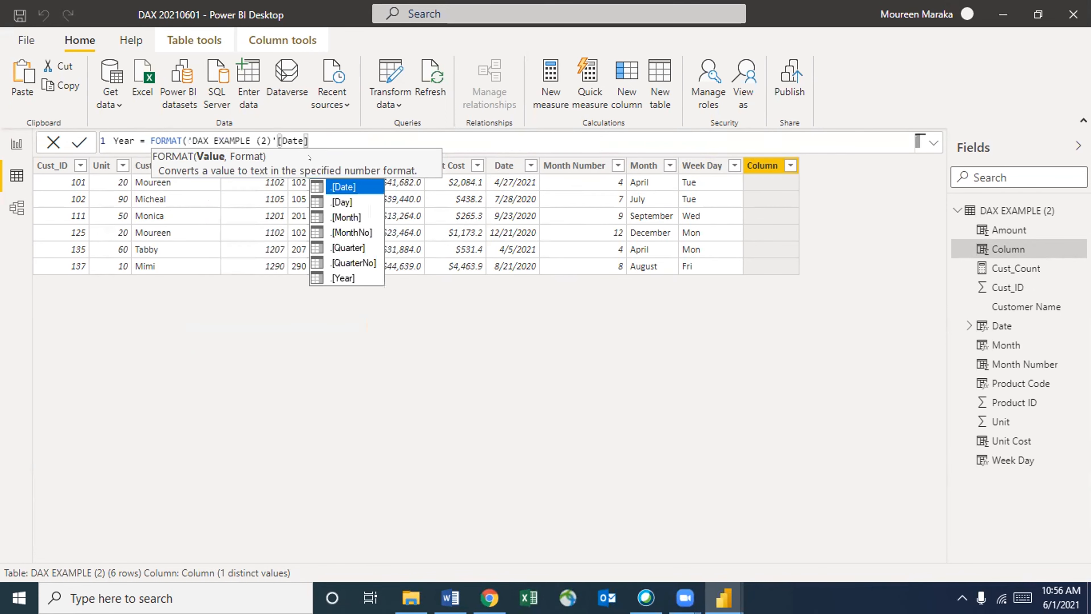
type(",")
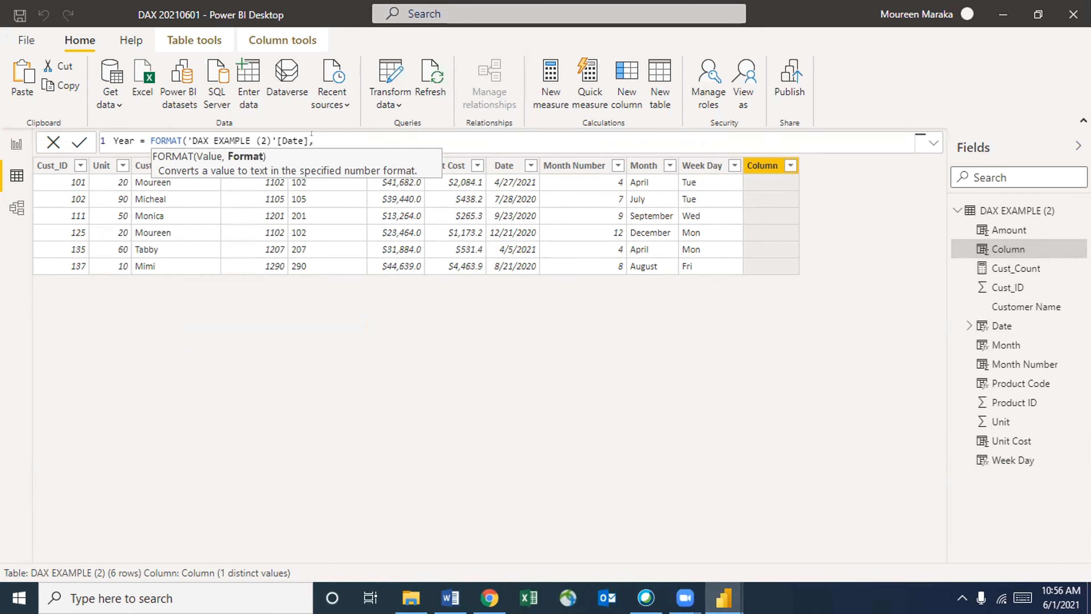
type("\"")
key("BackSpace")
key("BackSpace")
key("BackSpace")
key("BackSpace")
key("BackSpace")
key("BackSpace")
key("BackSpace")
key("BackSpace")
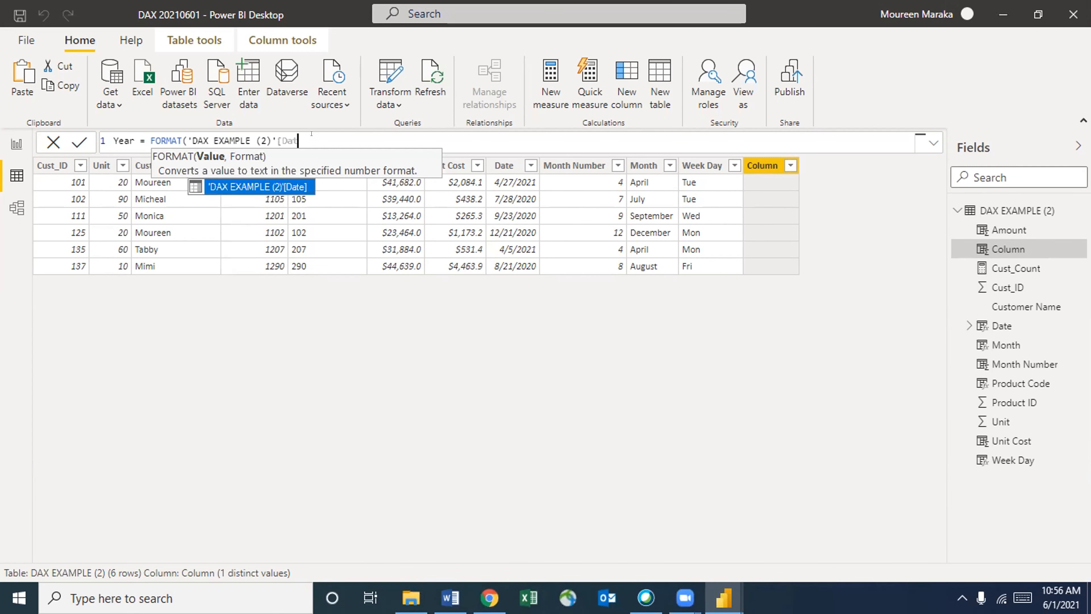
key("BackSpace")
key("BackSpace")
key("BackSpace")
key("BackSpace")
key("BackSpace")
key("BackSpace")
key("BackSpace")
key("BackSpace")
key("BackSpace")
key("BackSpace")
key("BackSpace")
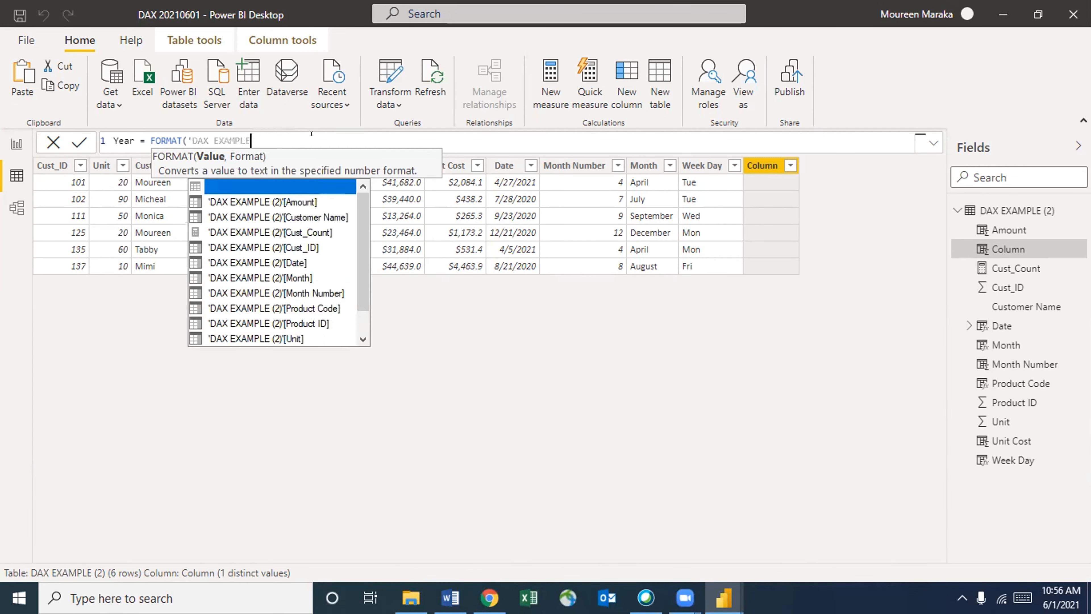
key("BackSpace")
key("BackSpace")
key("BackSpace")
key("BackSpace")
key("BackSpace")
key("BackSpace")
key("BackSpace")
key("BackSpace")
key("BackSpace")
key("BackSpace")
key("BackSpace")
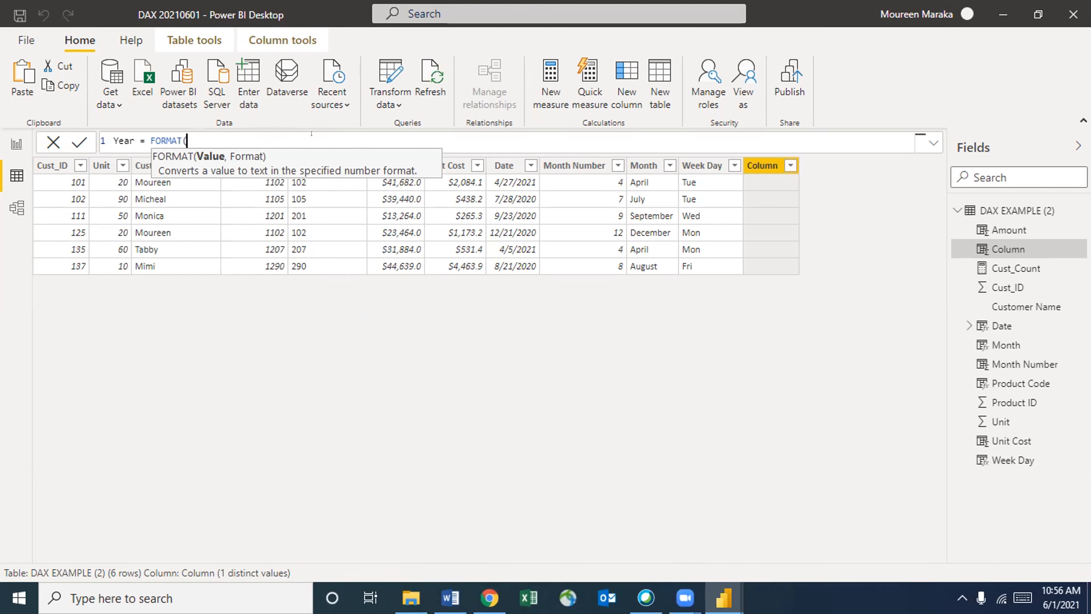
key("BackSpace")
key("BackSpace")
type("yy")
key("BackSpace")
key("BackSpace")
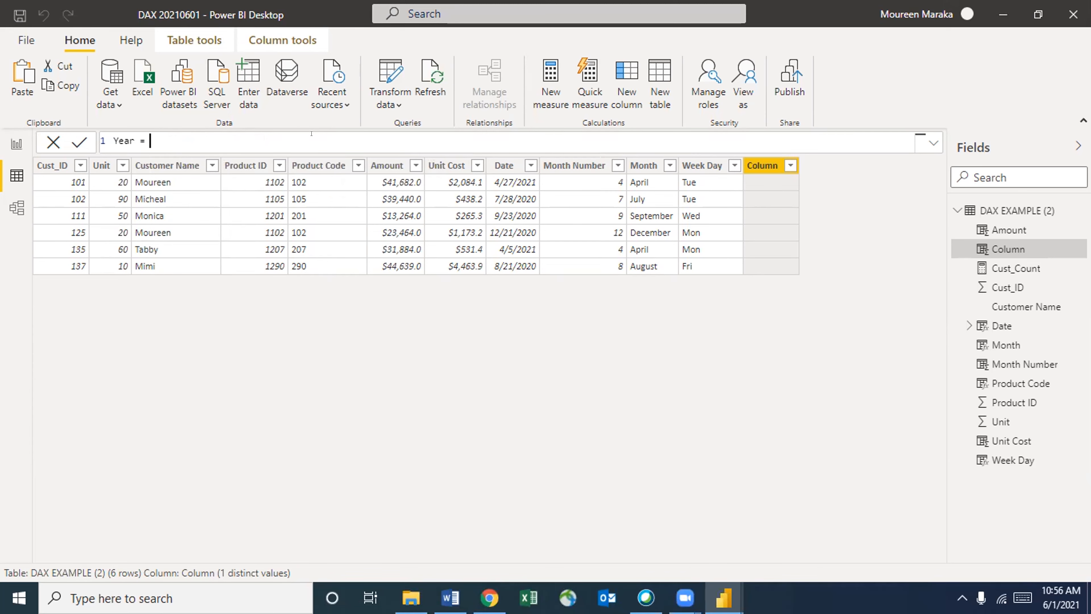
Define the Year column as YEAR('DAX EXAMPLE (2)'[Date]) and commit the formula
type("y")
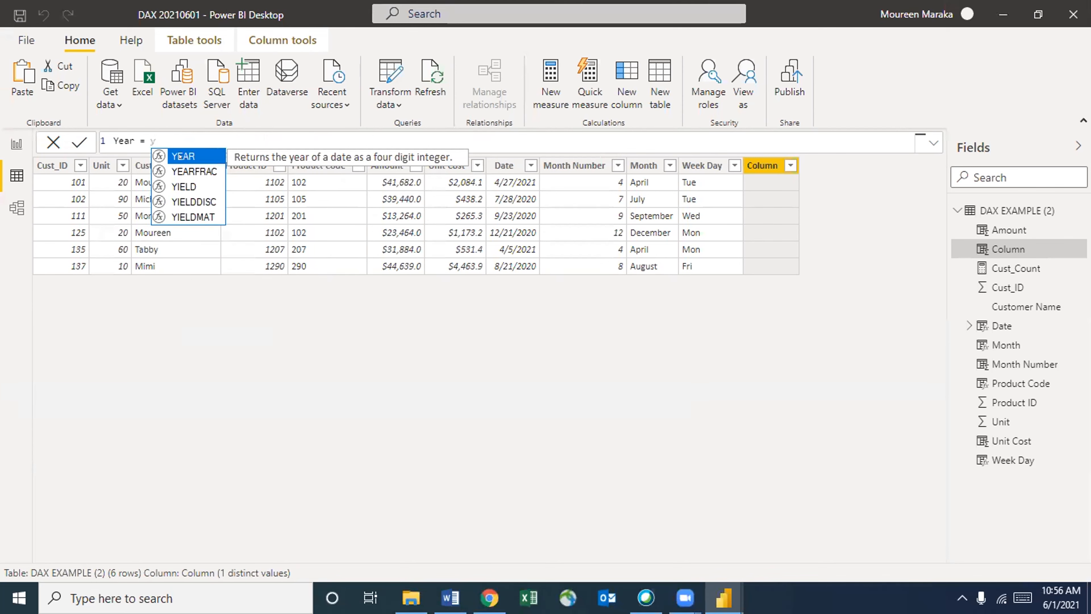
key("BackSpace")
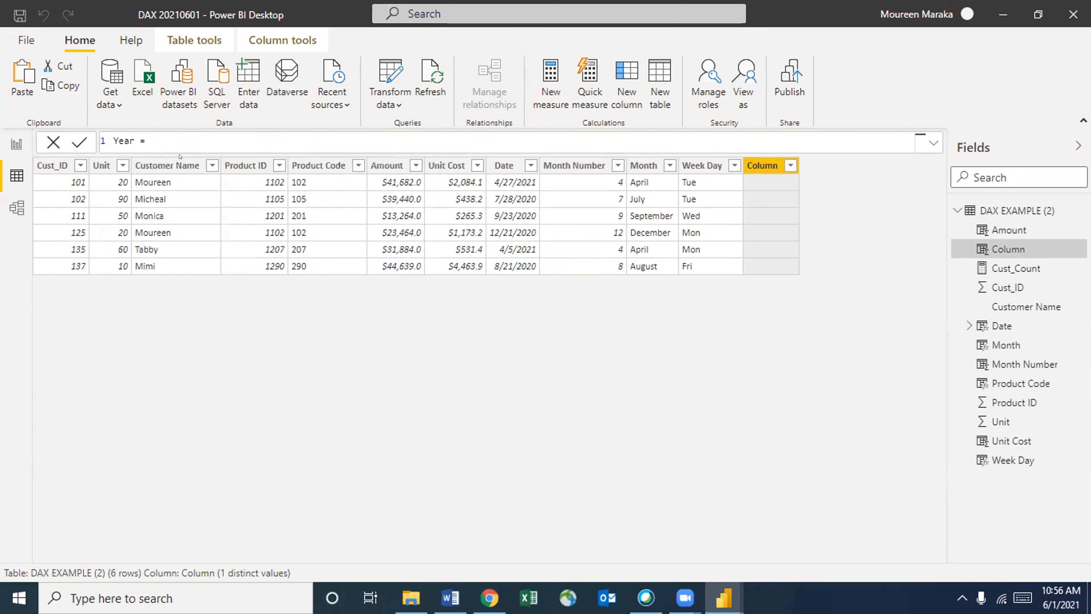
type("e")
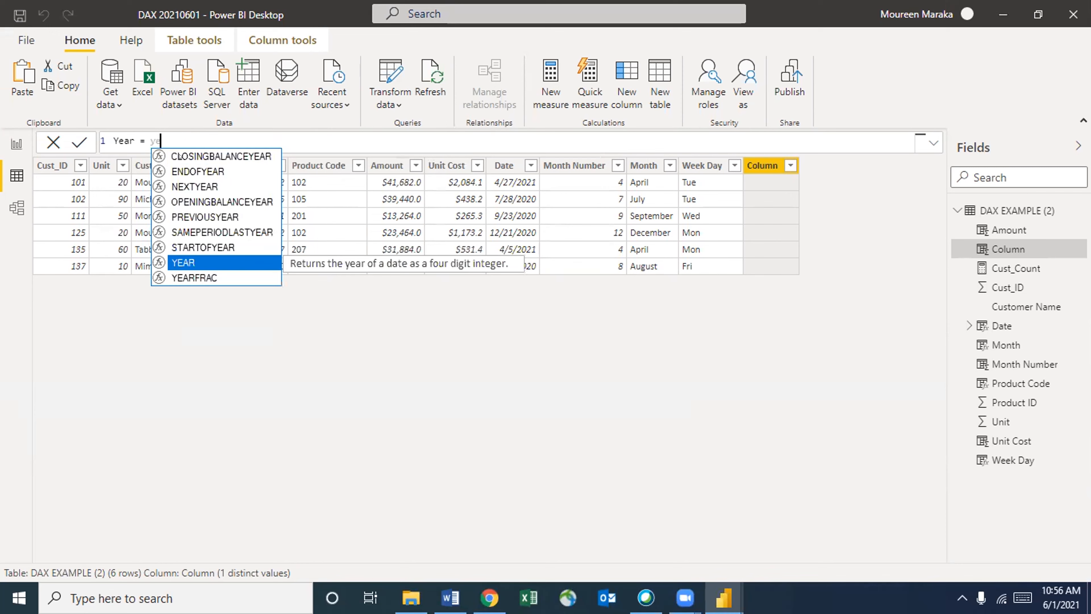
left_click(183, 260)
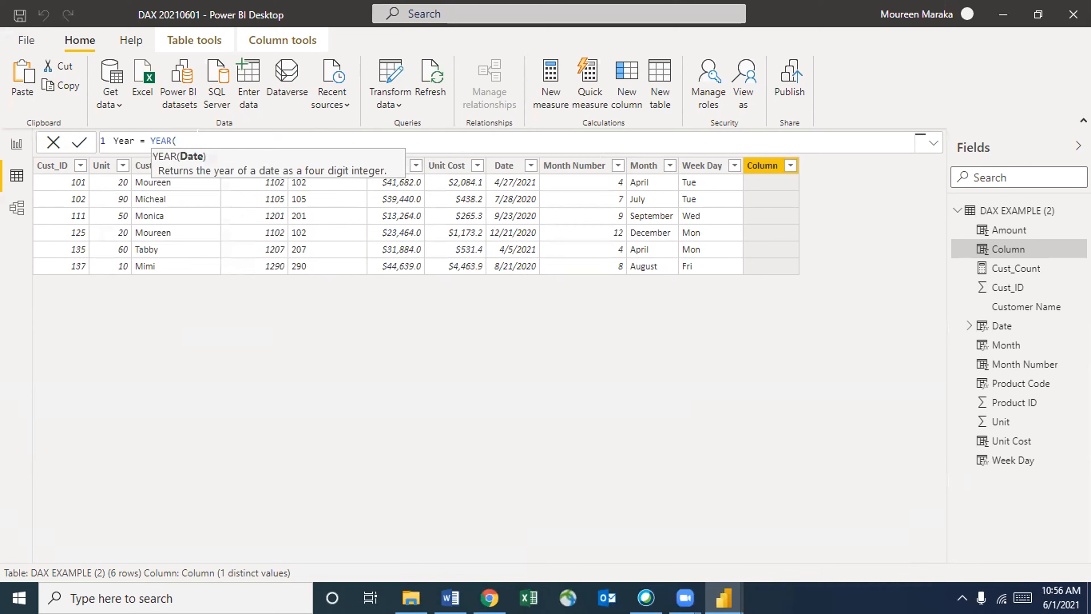
type("dax")
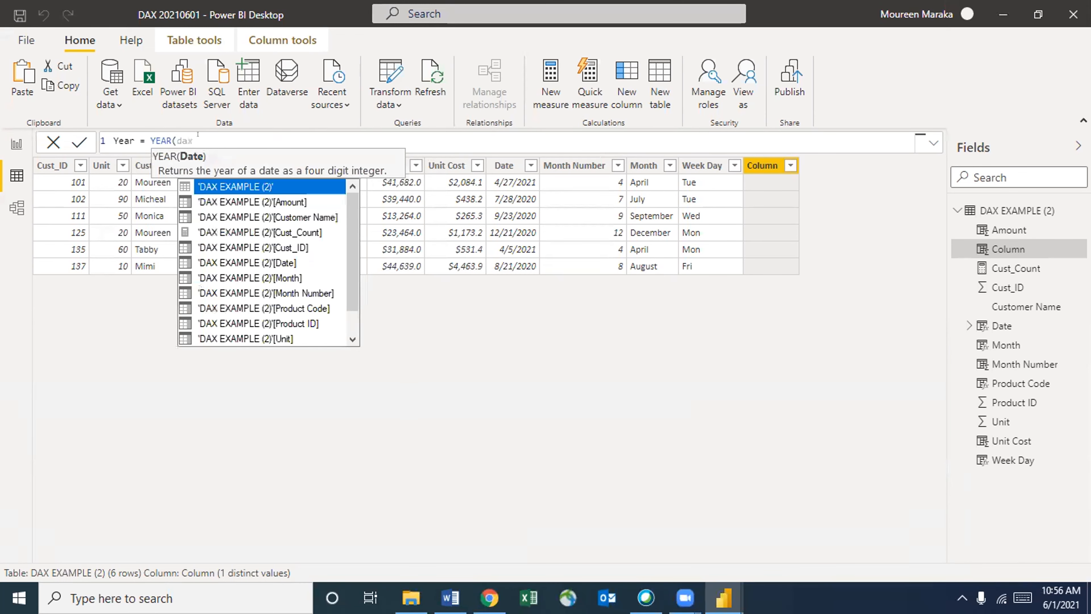
left_click(269, 261)
double_click(270, 262)
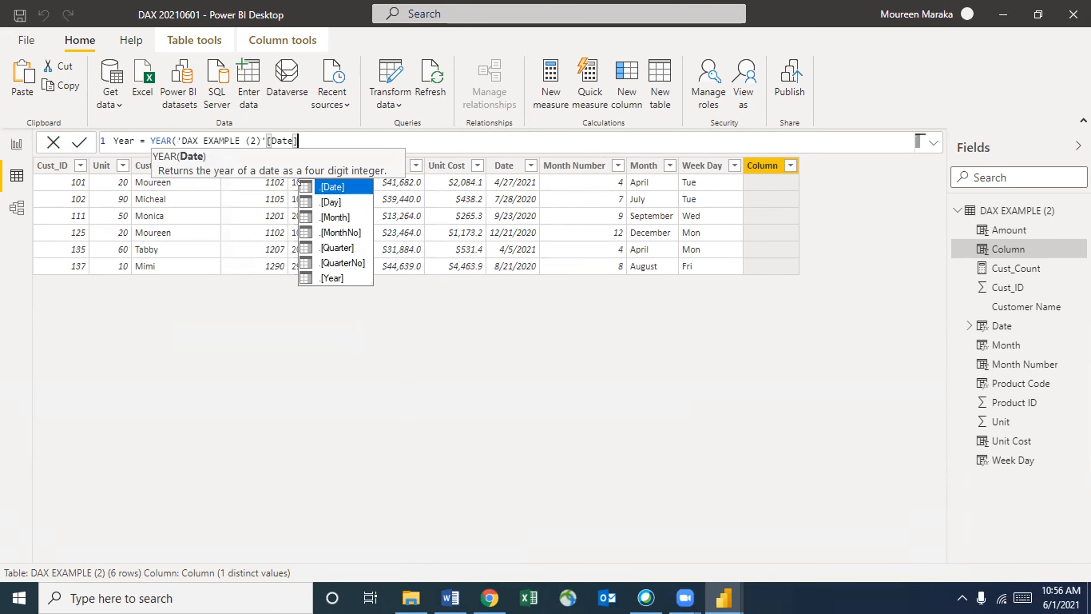
type(")")
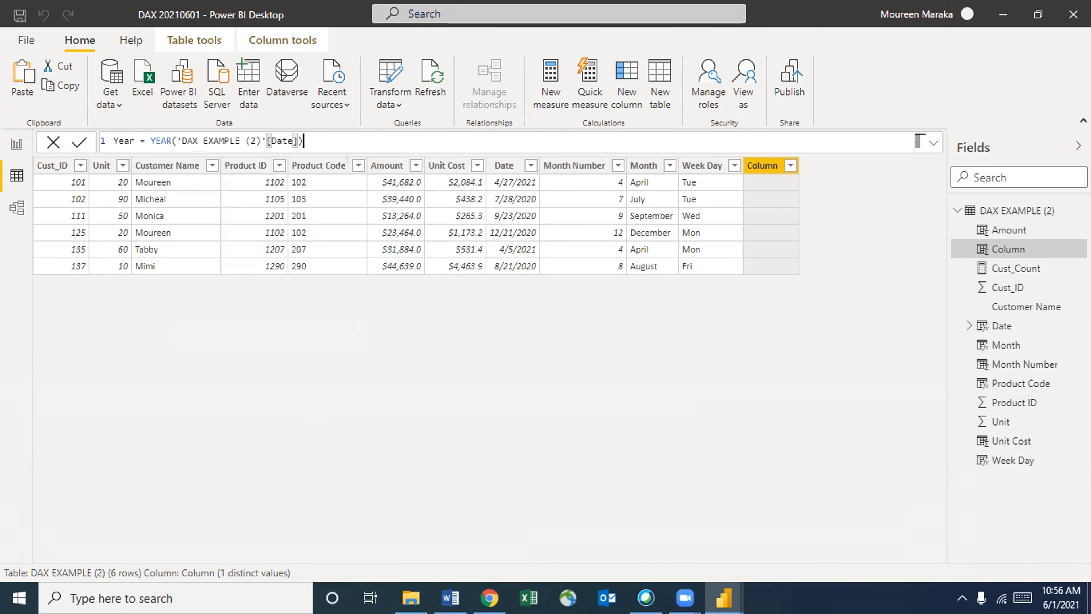
key("Return")
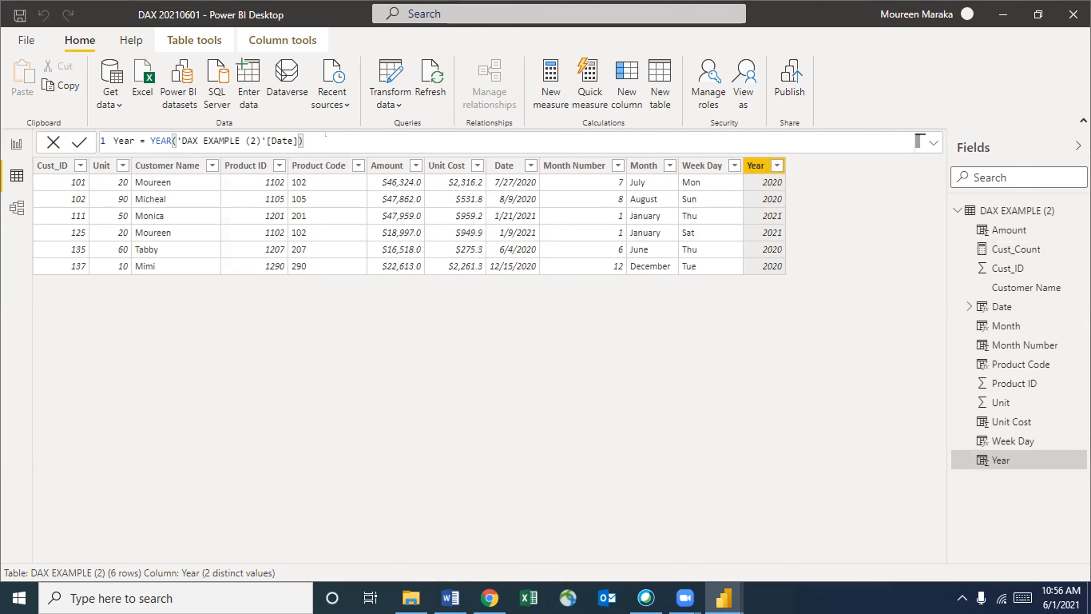
In the report view, build a table visual from Customer Name, Amount and Month, and enlarge it slightly
left_click(5, 146)
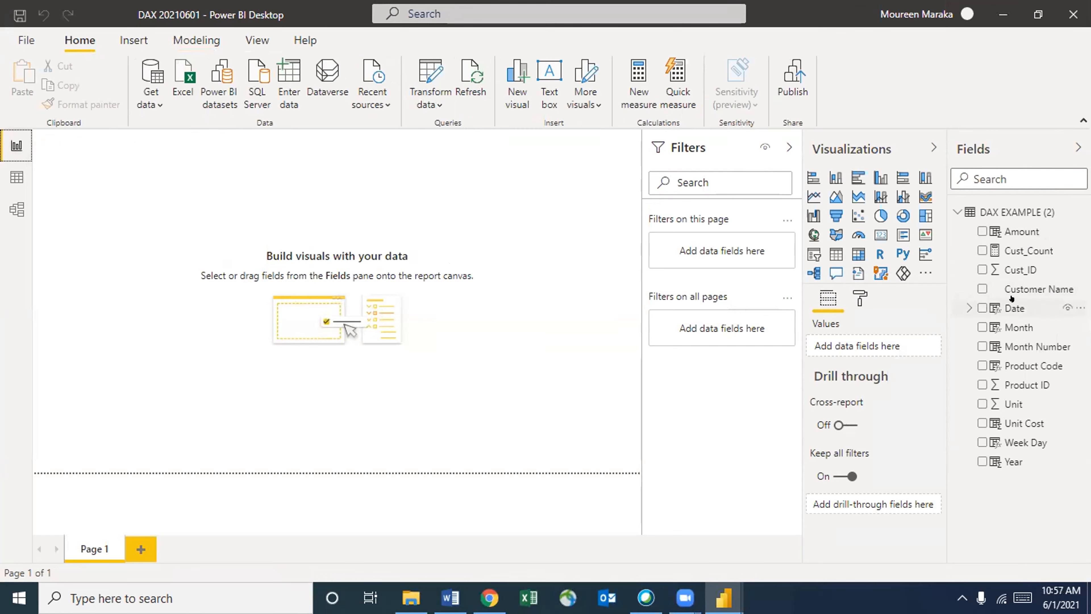
left_click(974, 286)
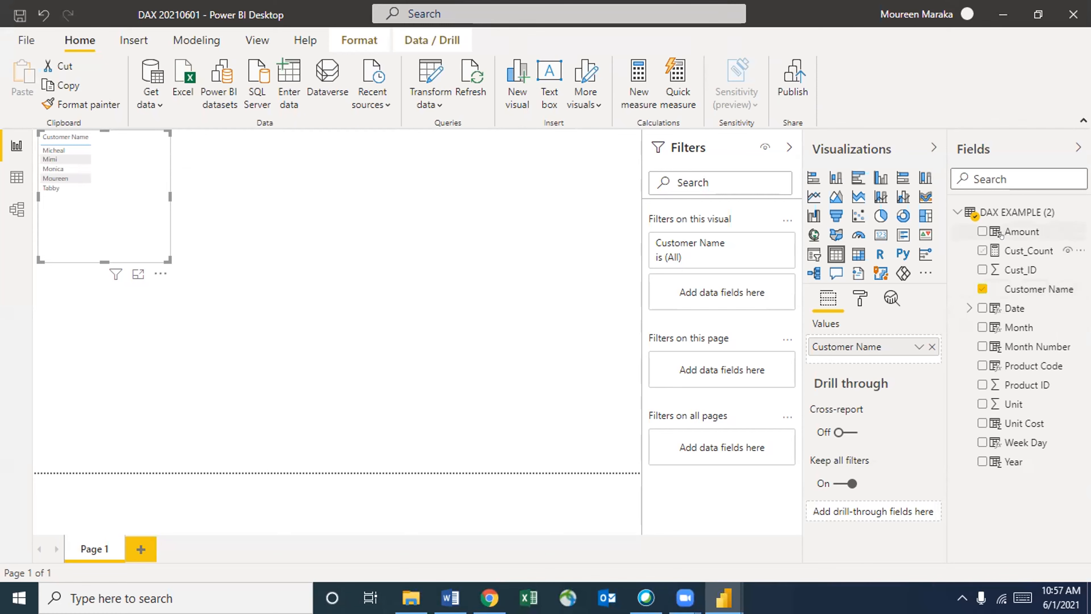
left_click(976, 223)
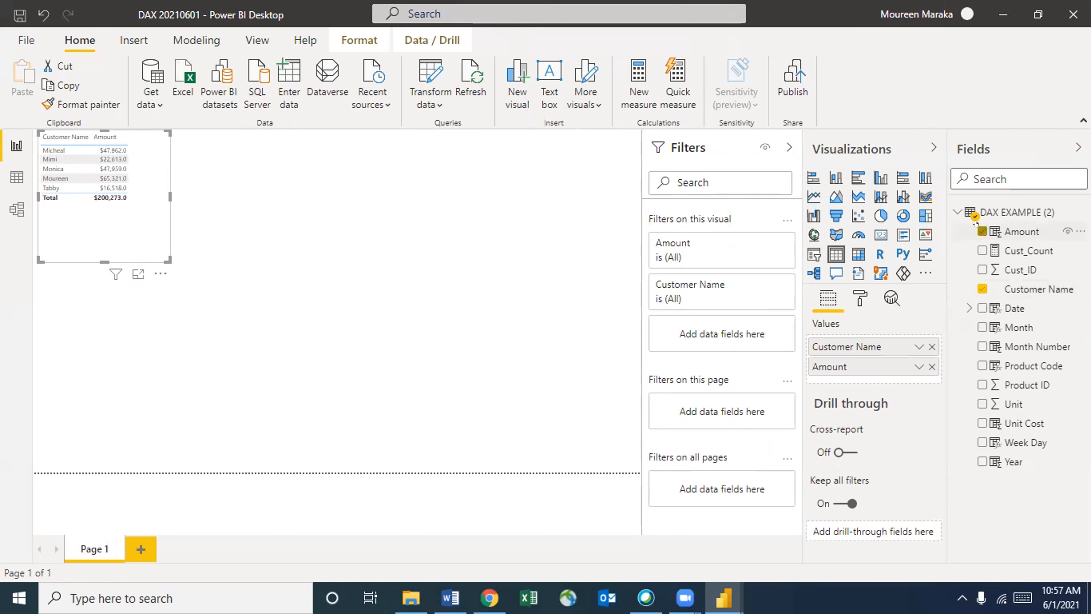
left_click(950, 210)
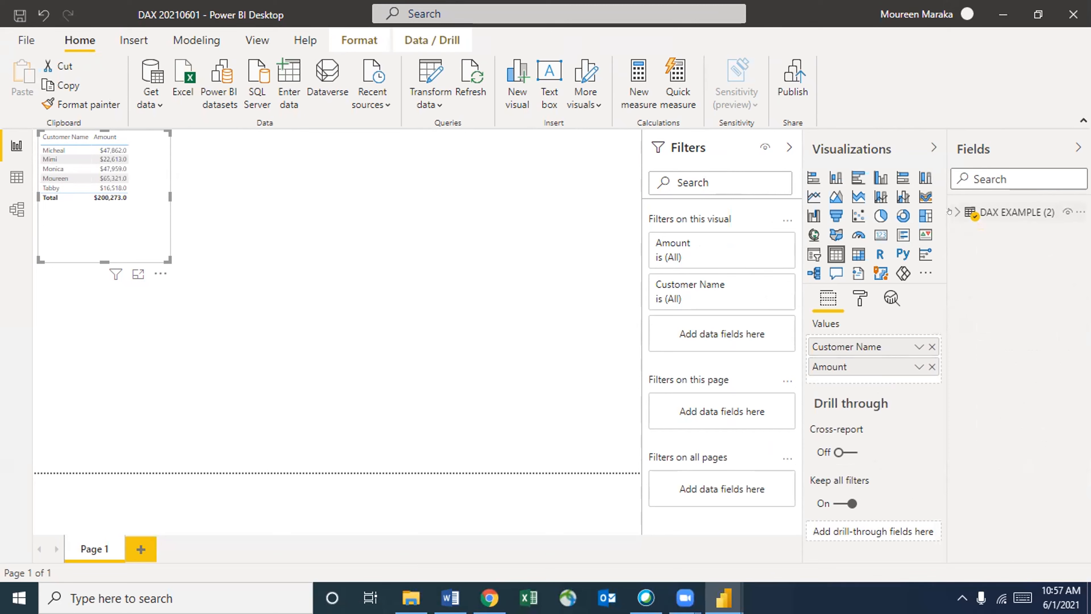
left_click(950, 211)
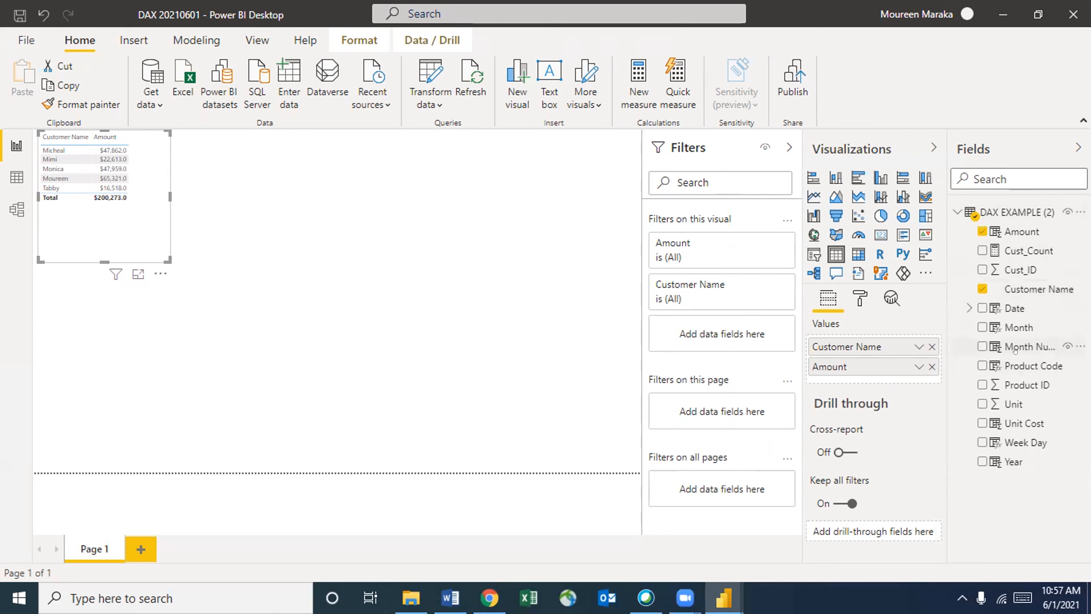
left_click(977, 326)
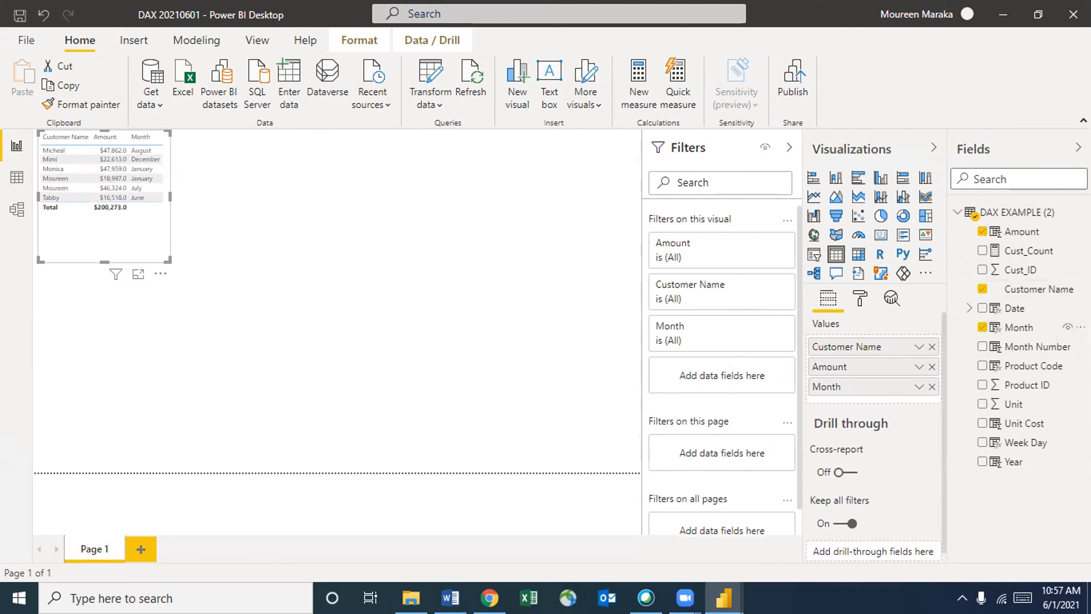
left_click_drag(156, 260, 208, 258)
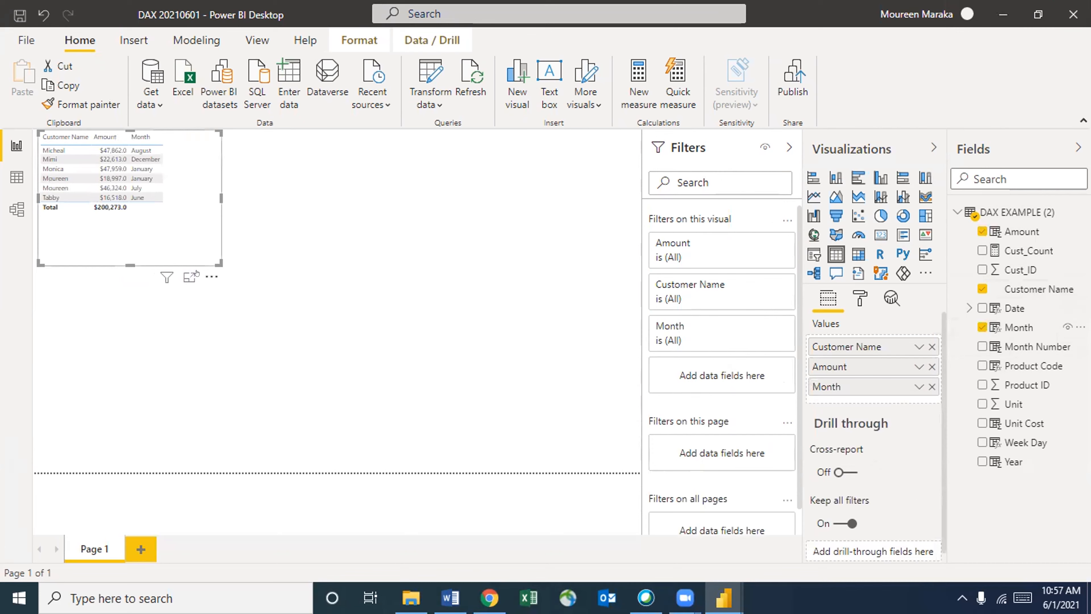
left_click_drag(208, 258, 193, 236)
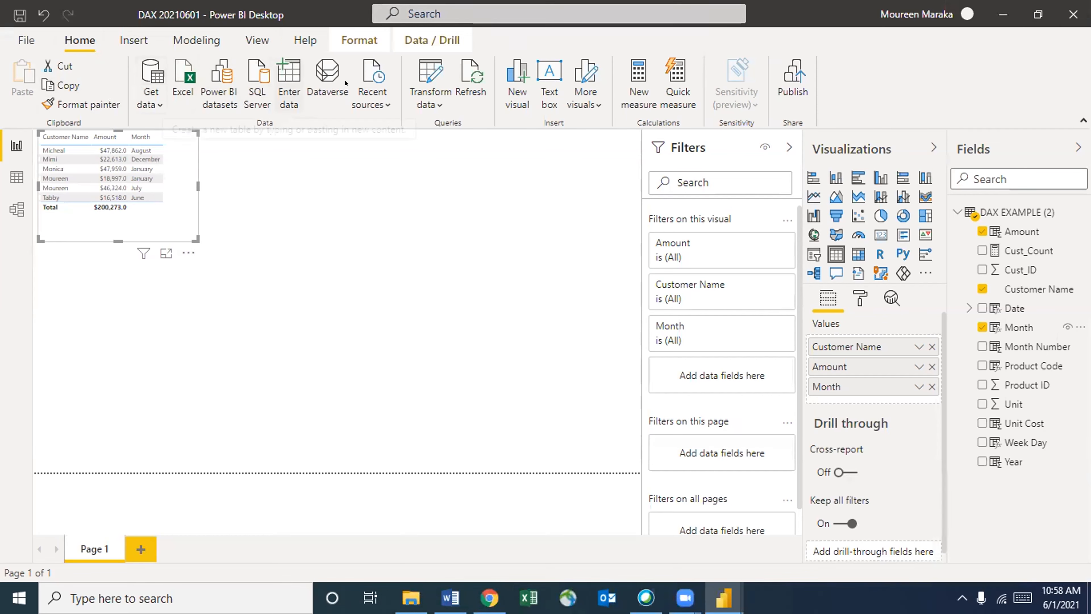
left_click(435, 41)
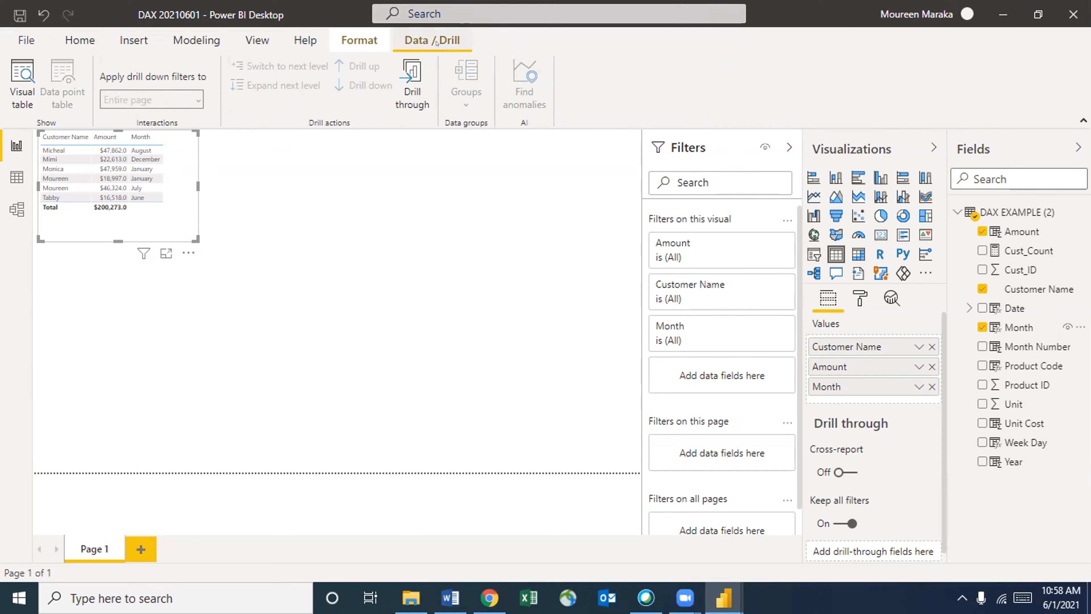
left_click(206, 41)
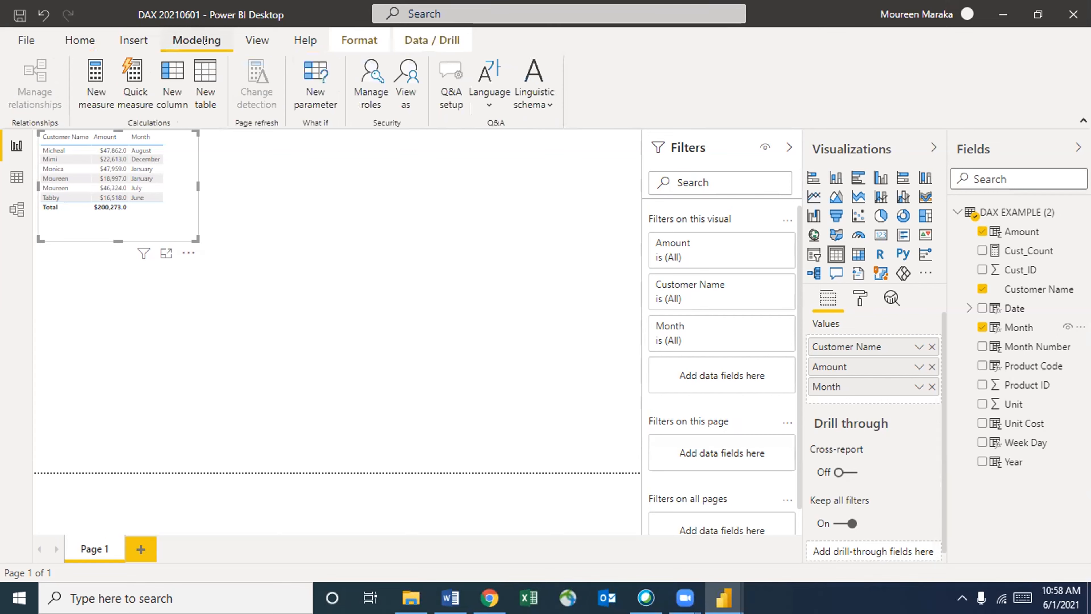
left_click(80, 41)
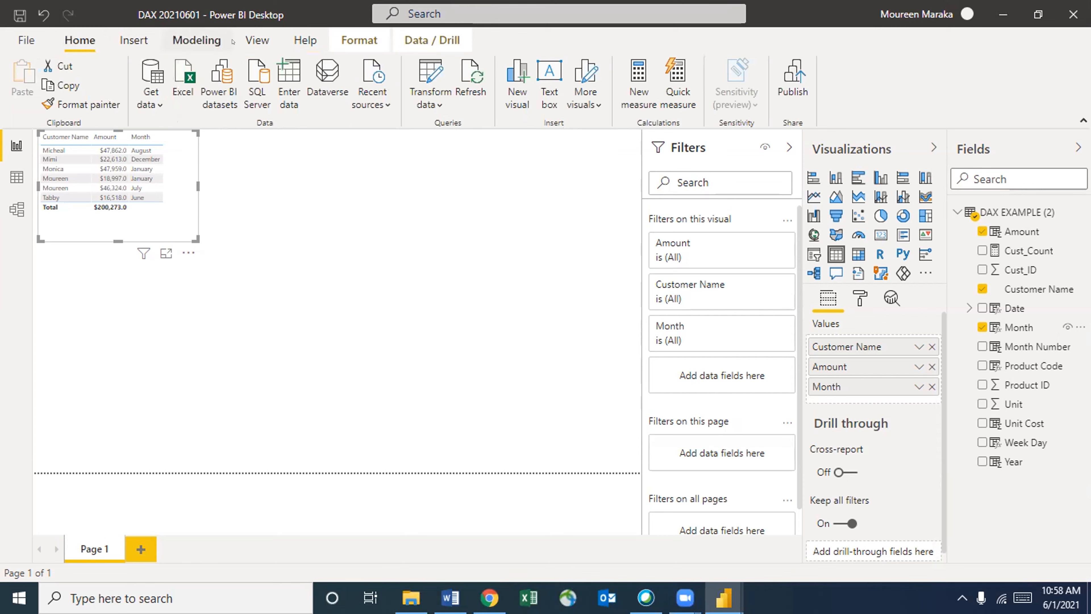
left_click(259, 41)
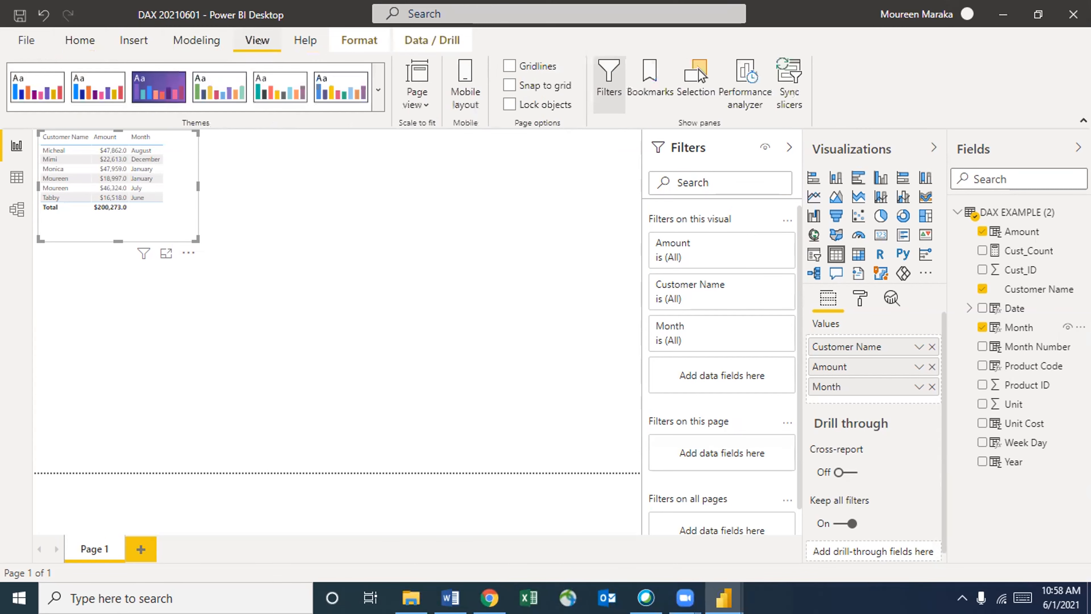
left_click(179, 41)
left_click(346, 40)
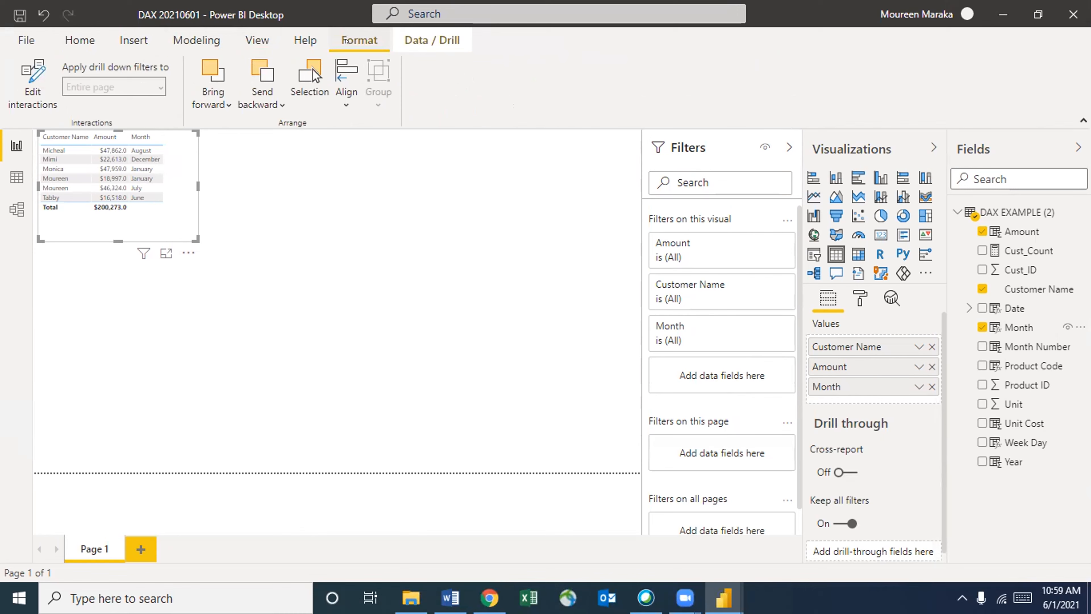
left_click(411, 41)
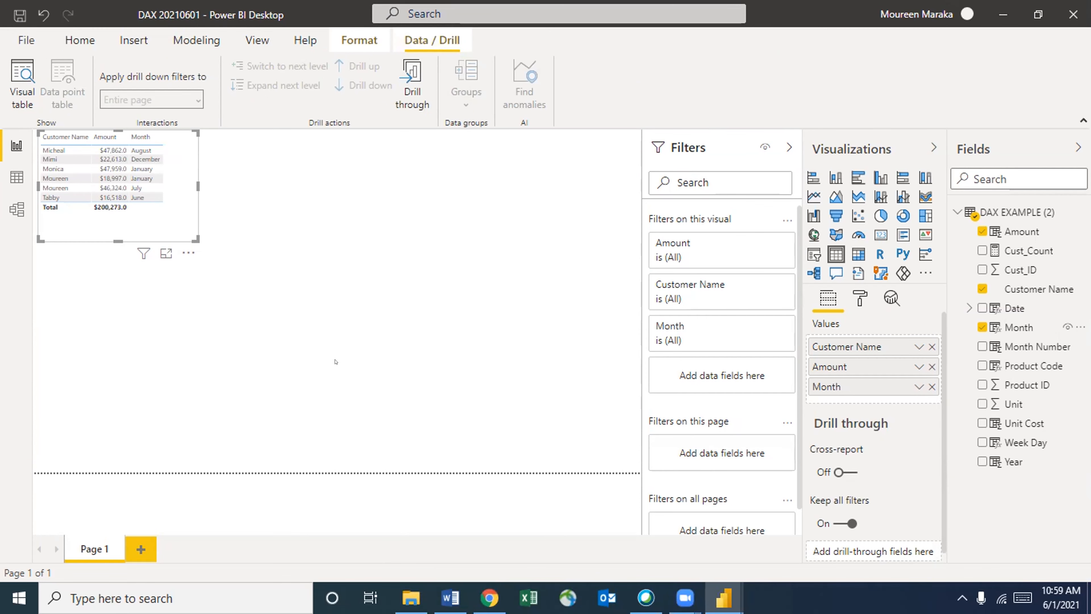
Add the Month Number field to the table visual and widen the visual to fit all four columns
left_click(974, 349)
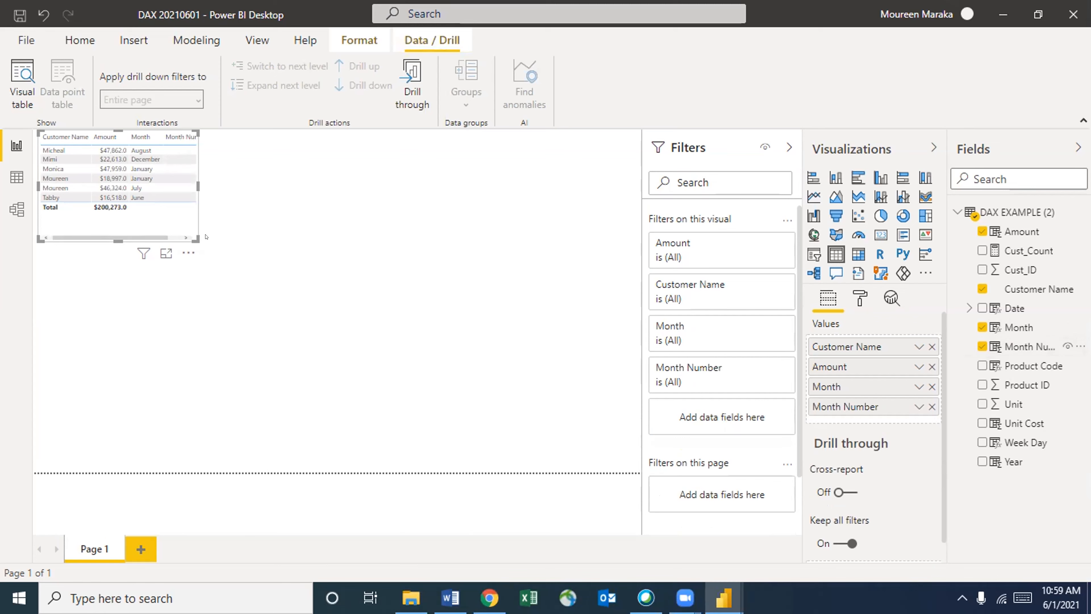
left_click_drag(233, 247, 273, 247)
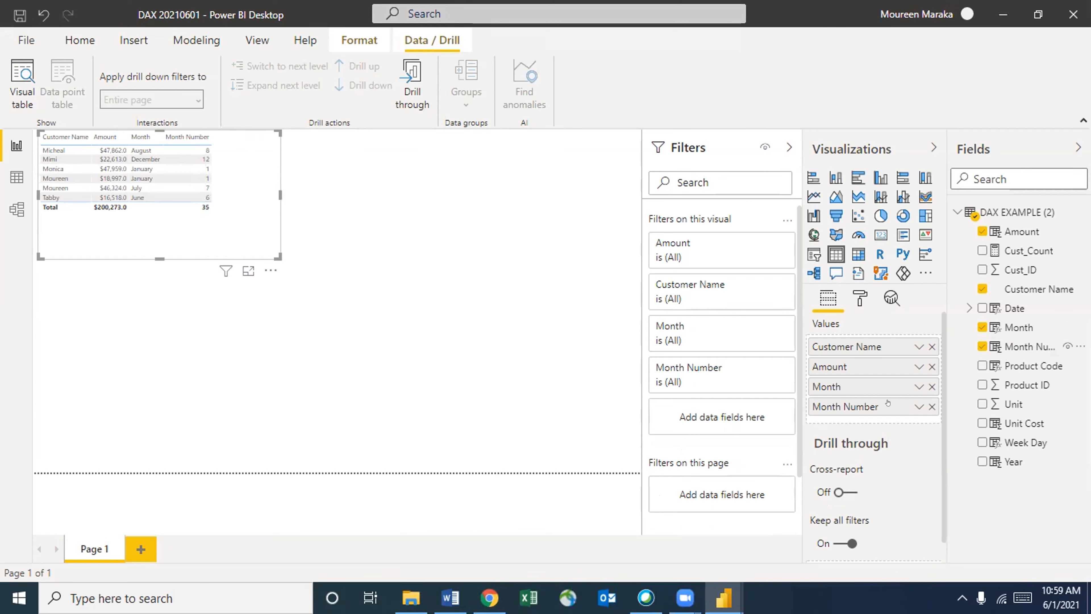
left_click(918, 406)
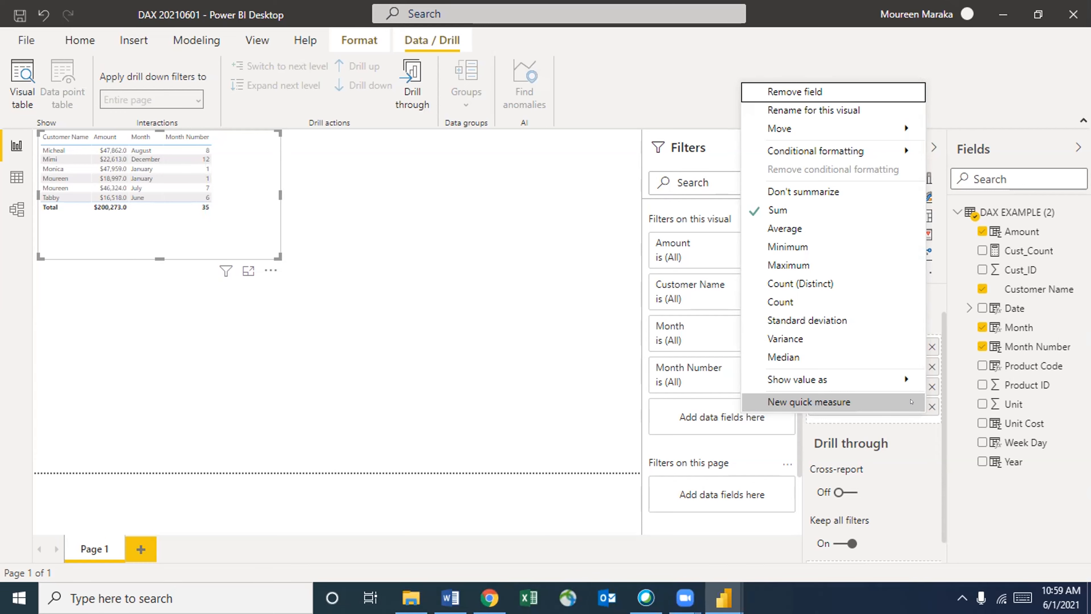
left_click(270, 324)
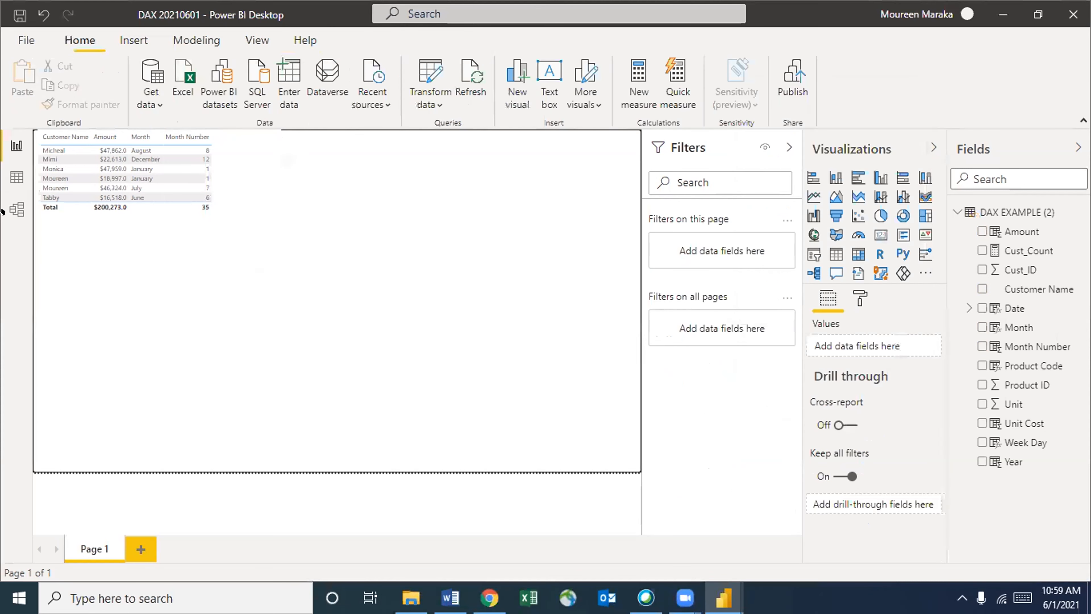
left_click(16, 181)
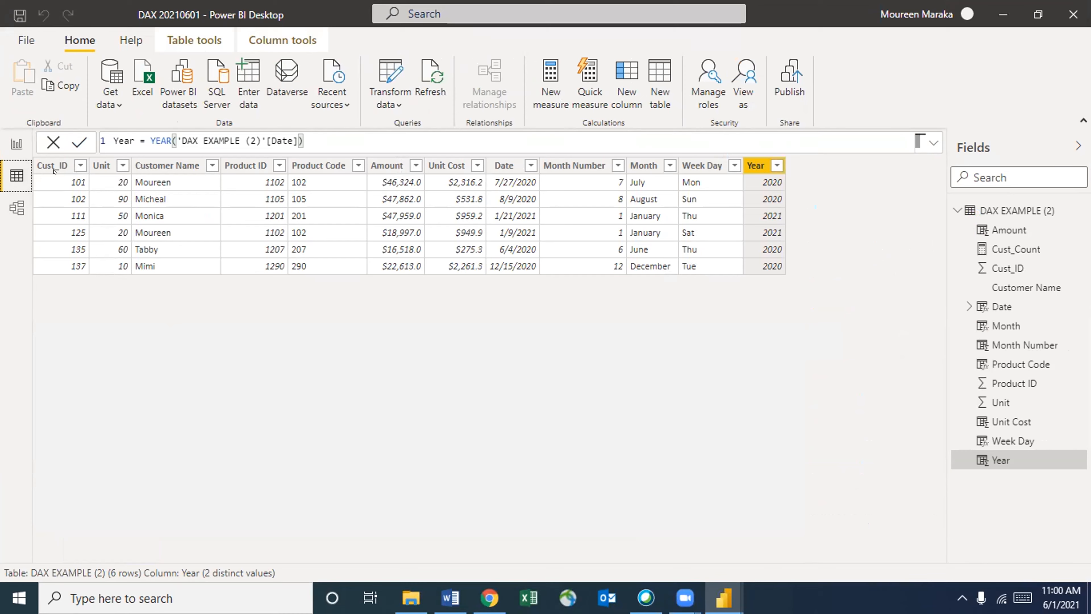
left_click(6, 146)
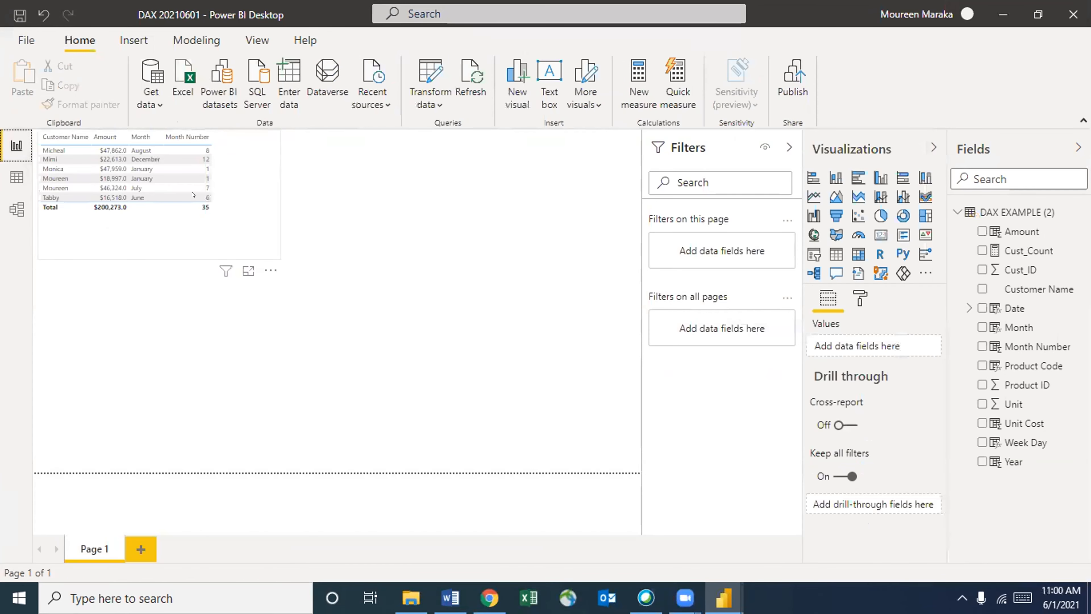
Sort the report's table visual by Month Number in ascending order
left_click(192, 136)
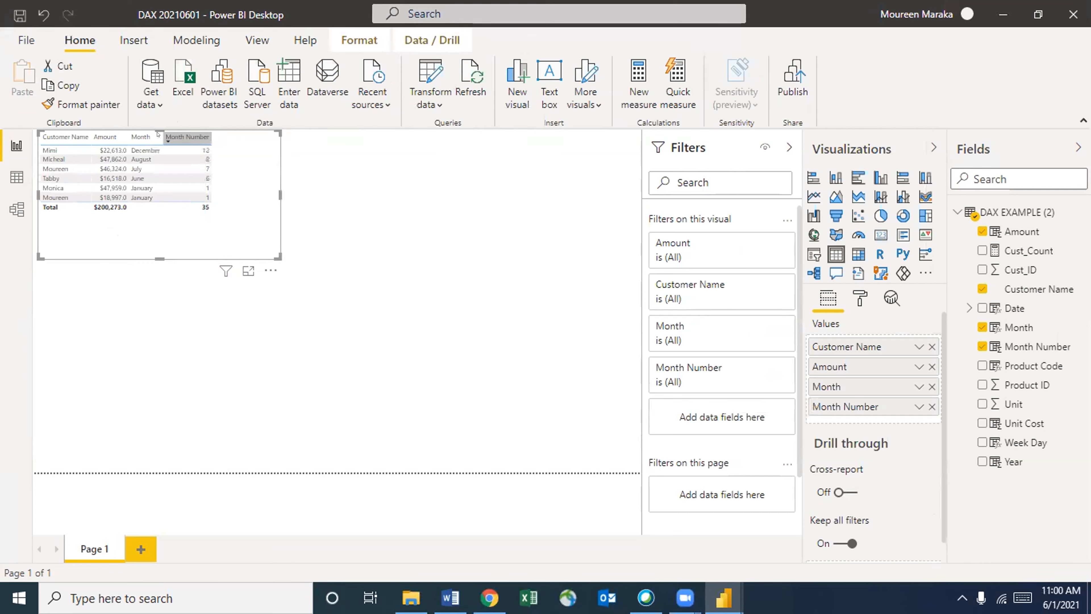
left_click(167, 138)
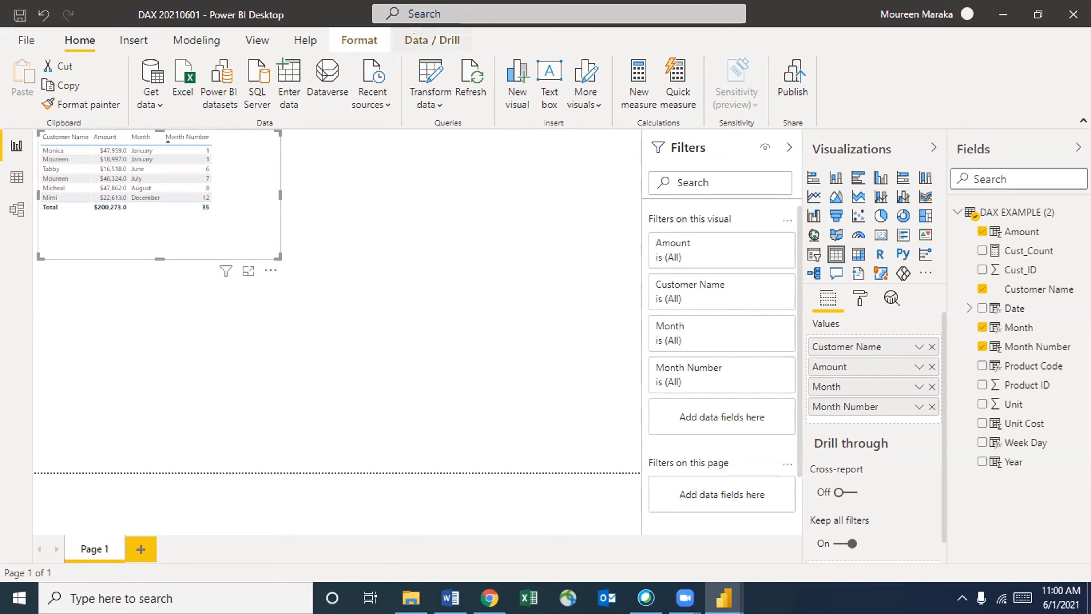
left_click(16, 175)
left_click(16, 146)
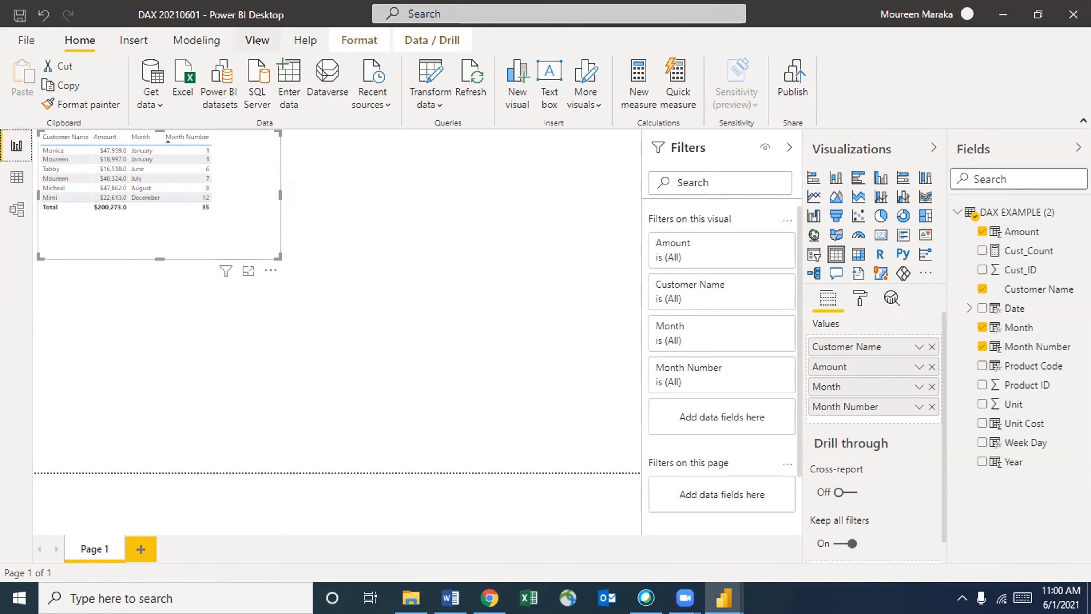
In the data view, try to sort the Year column by Month Number
left_click(16, 175)
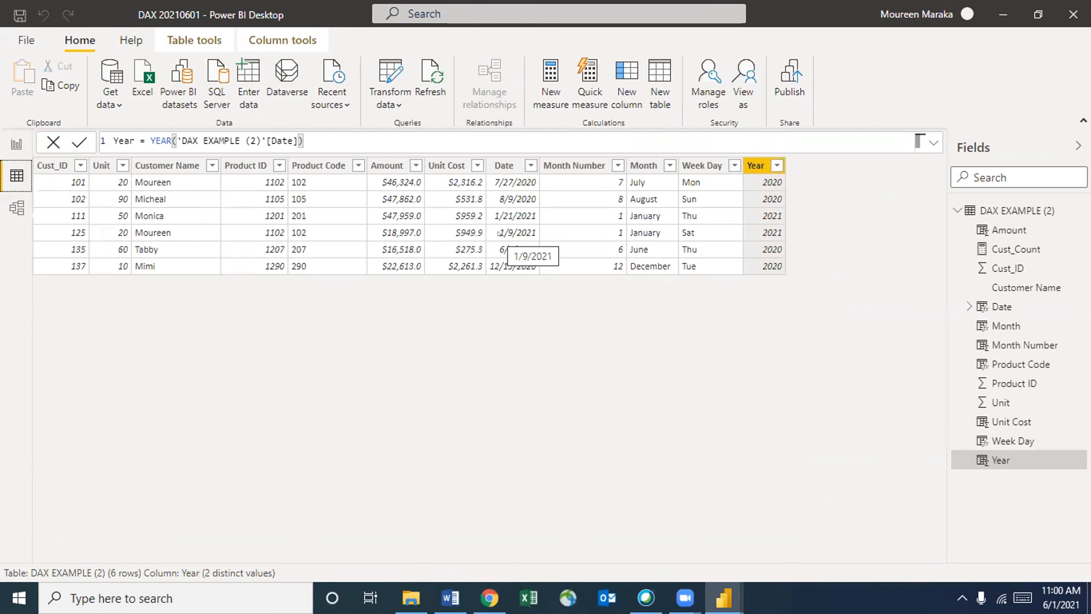
left_click(179, 41)
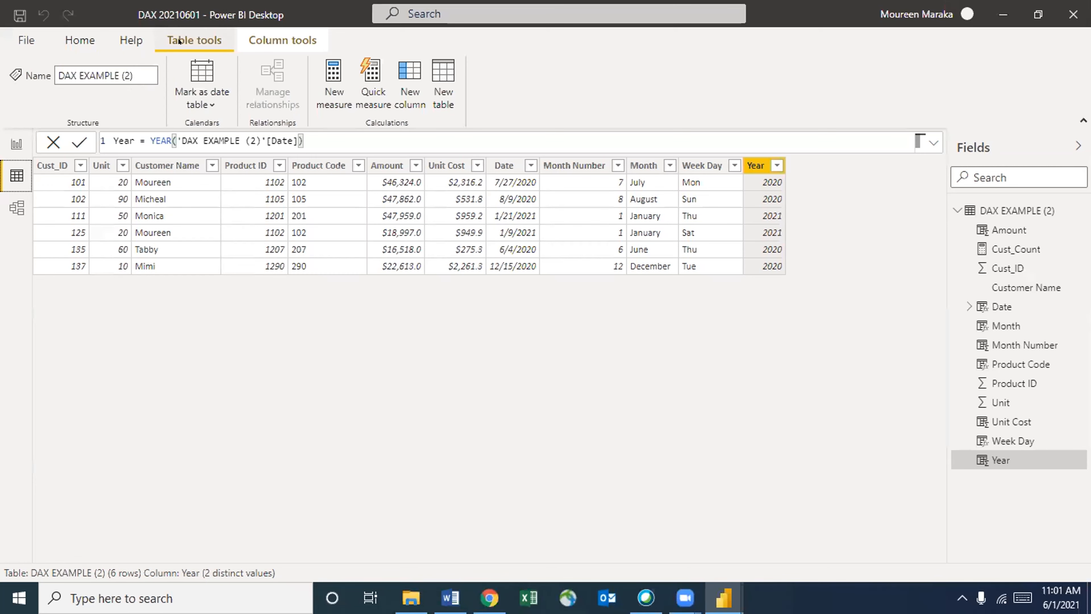
left_click(270, 34)
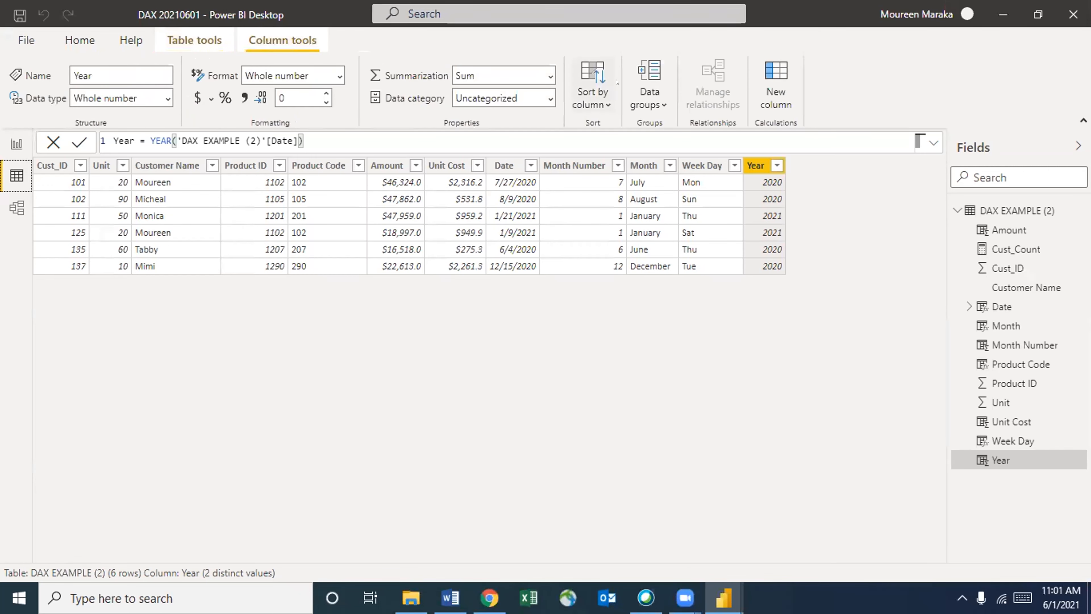
left_click(603, 105)
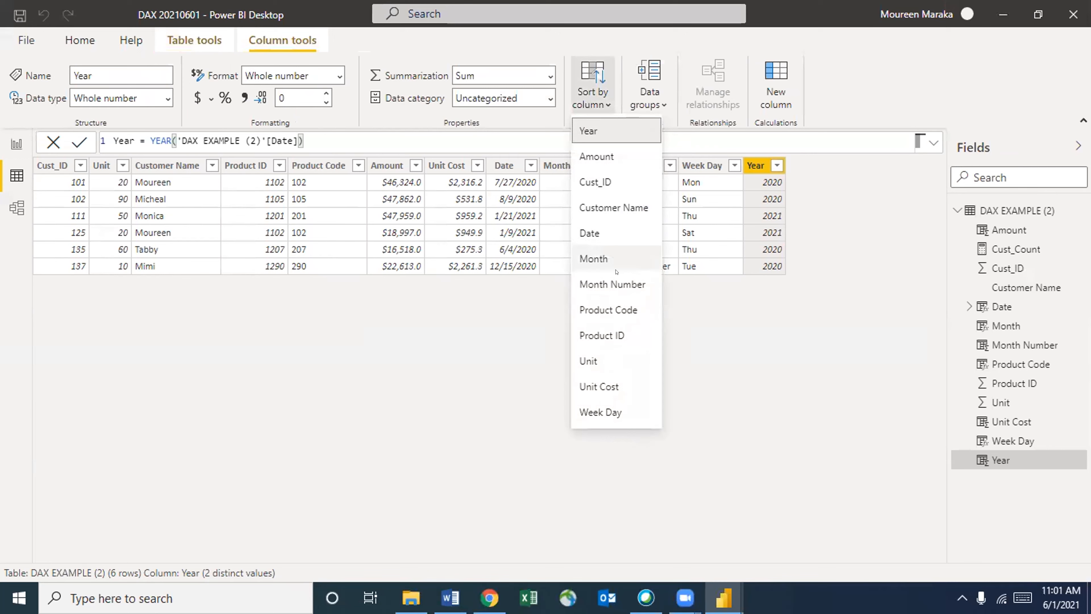
left_click(616, 283)
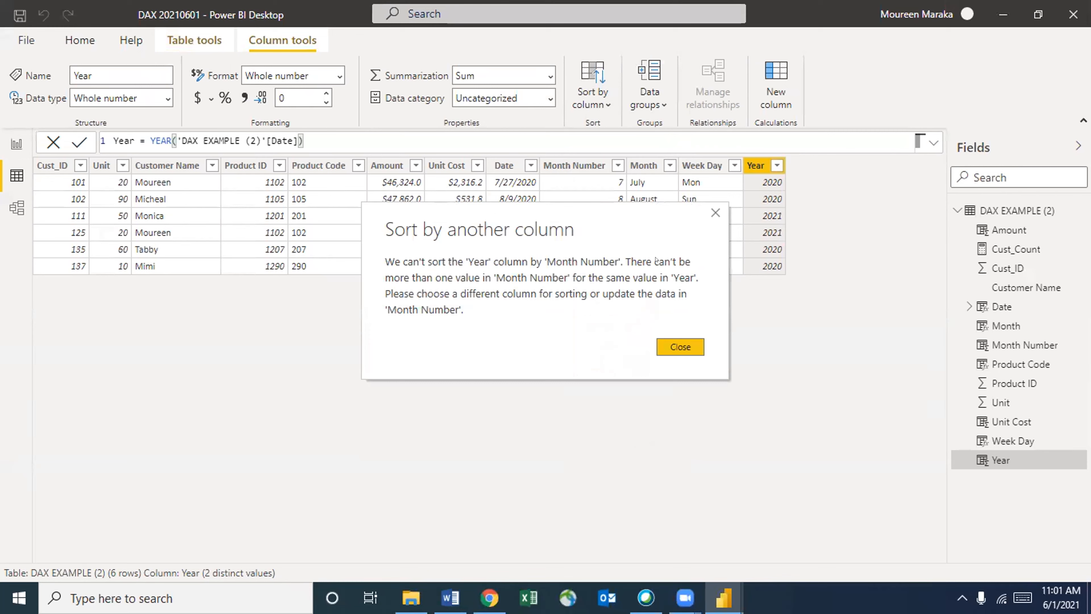
left_click(680, 347)
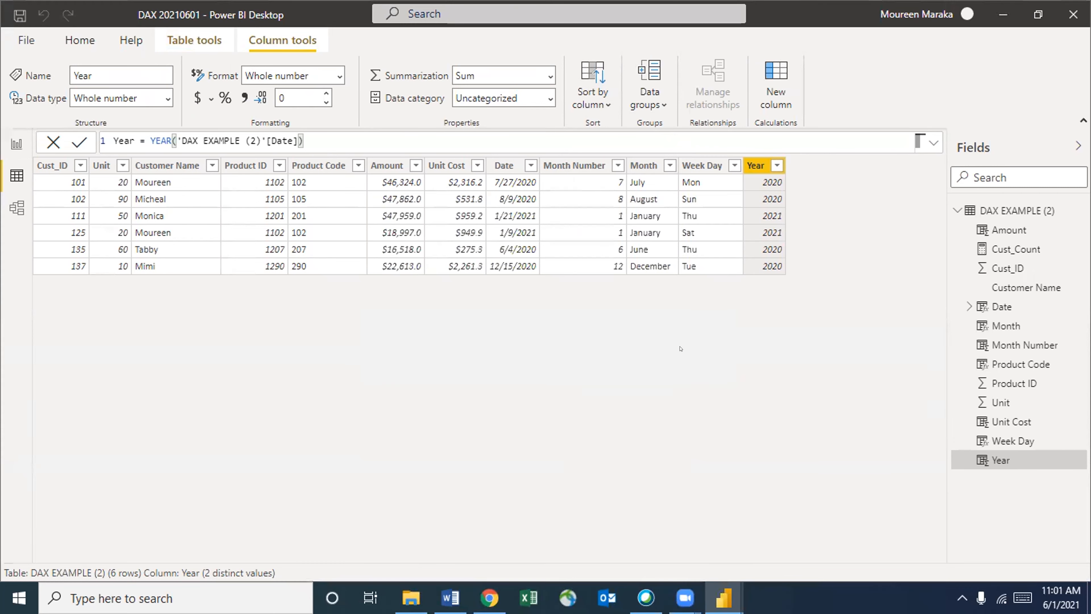
Try to sort the Year column by Date
left_click(604, 104)
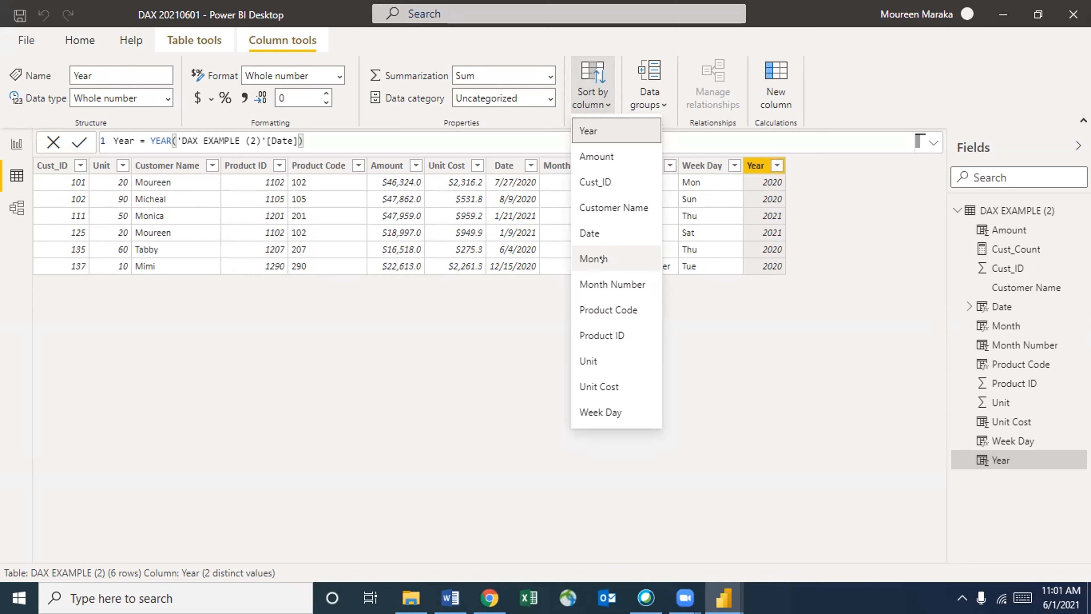
left_click(595, 232)
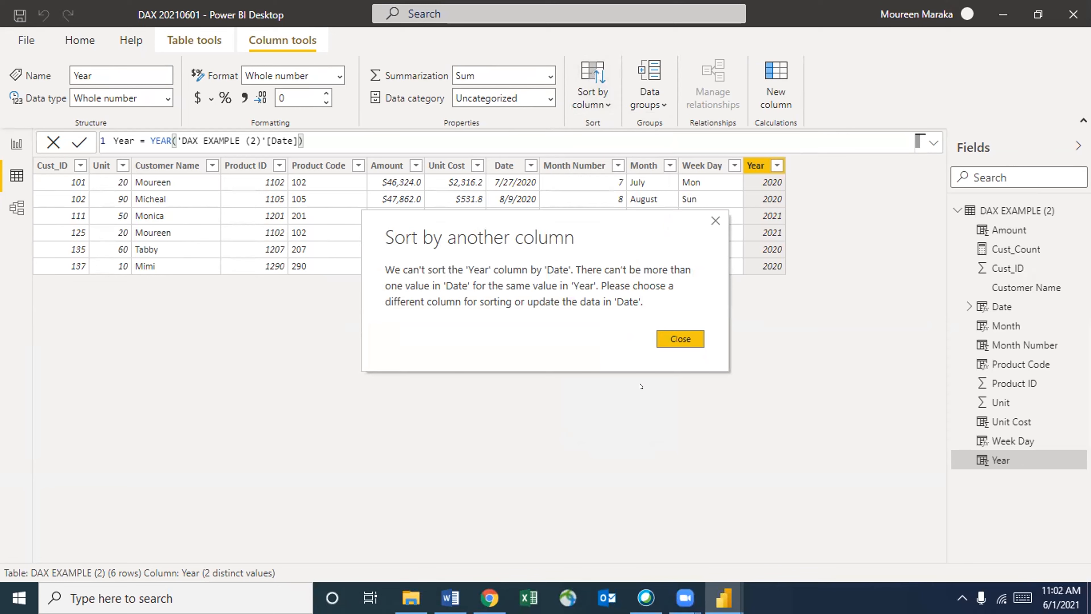
left_click(661, 342)
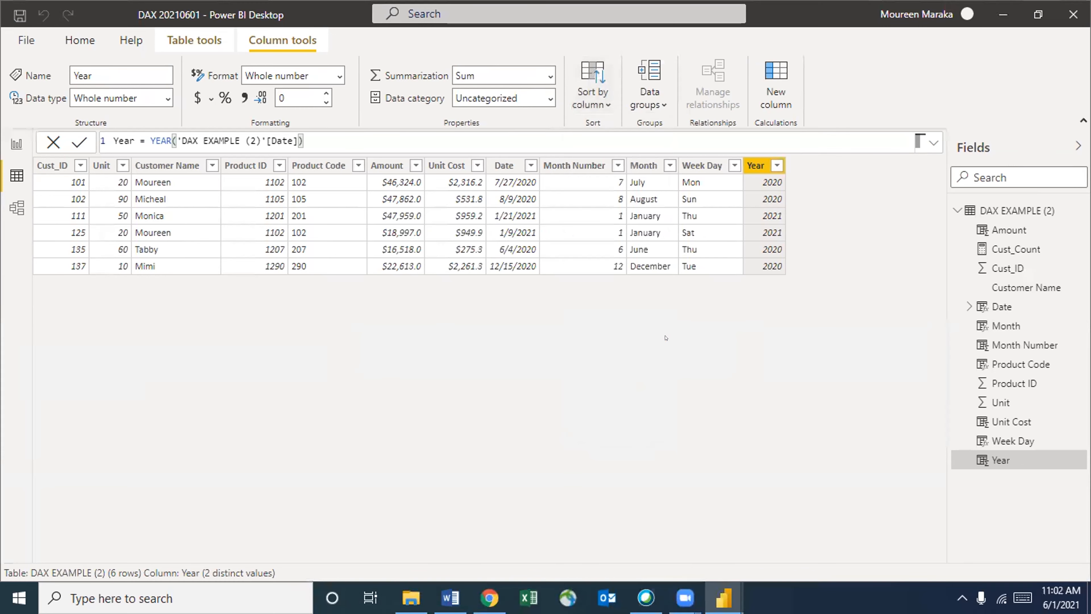
Set the Year column of the DAX EXAMPLE (2) table to sort by Year itself
left_click(603, 106)
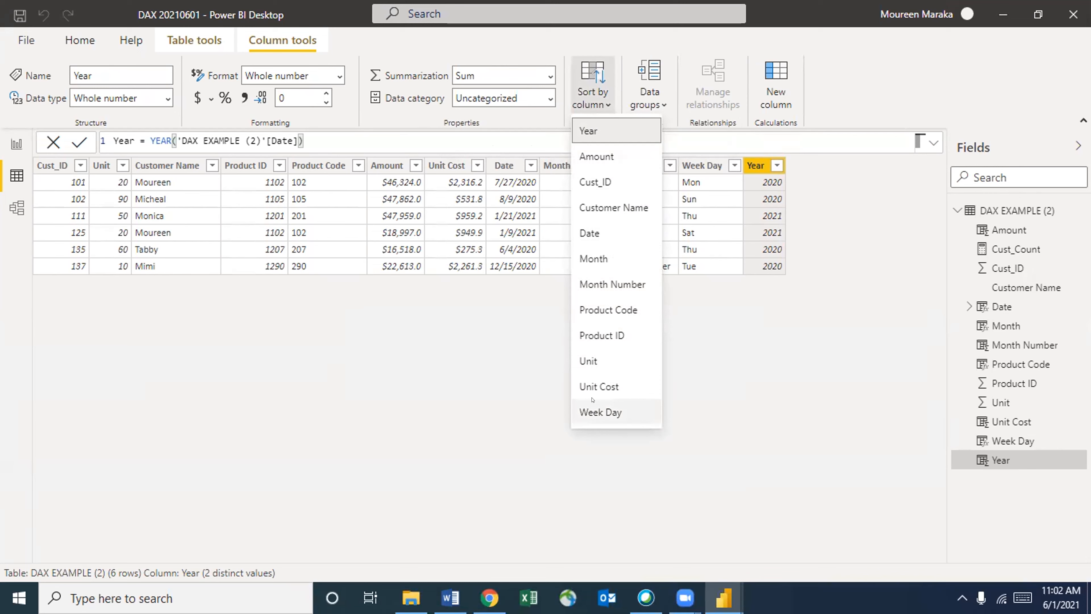
left_click(588, 131)
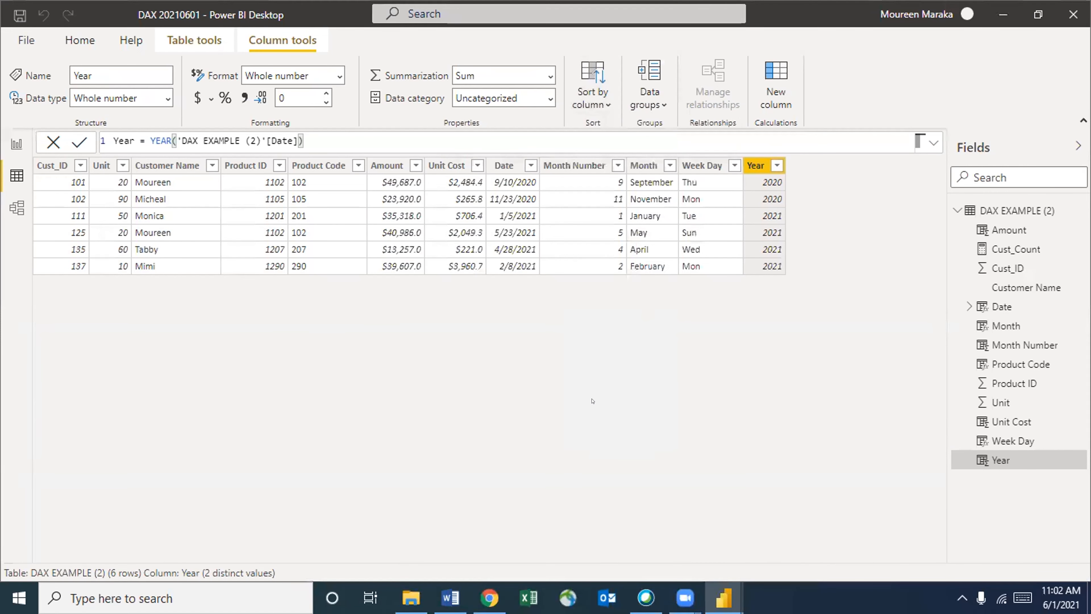